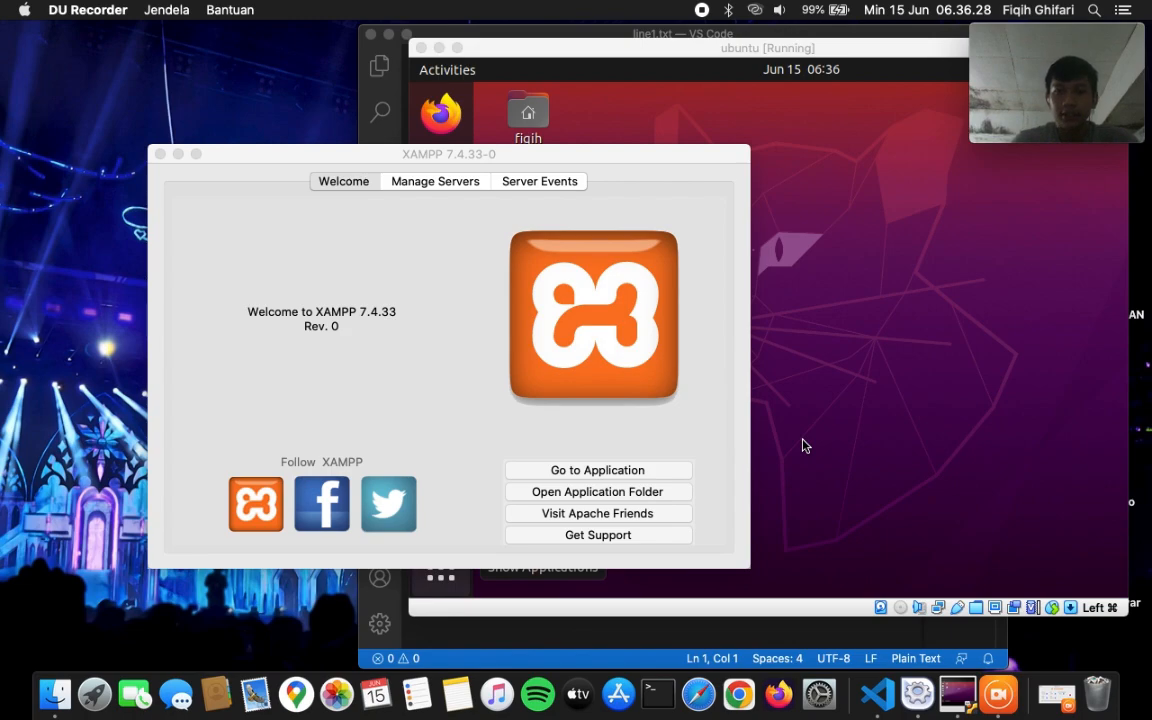
# - Start MySQL Database and Apache Web Server from XAMPP's Manage Servers list
pyautogui.click(508, 214)
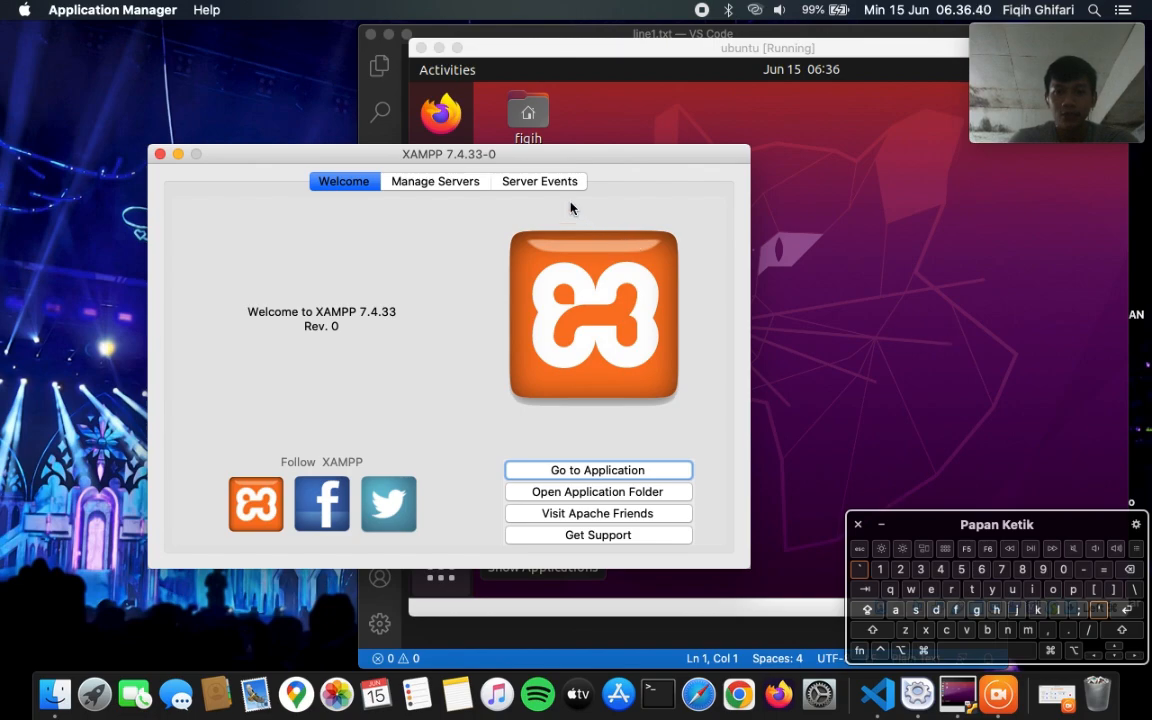
pyautogui.click(473, 184)
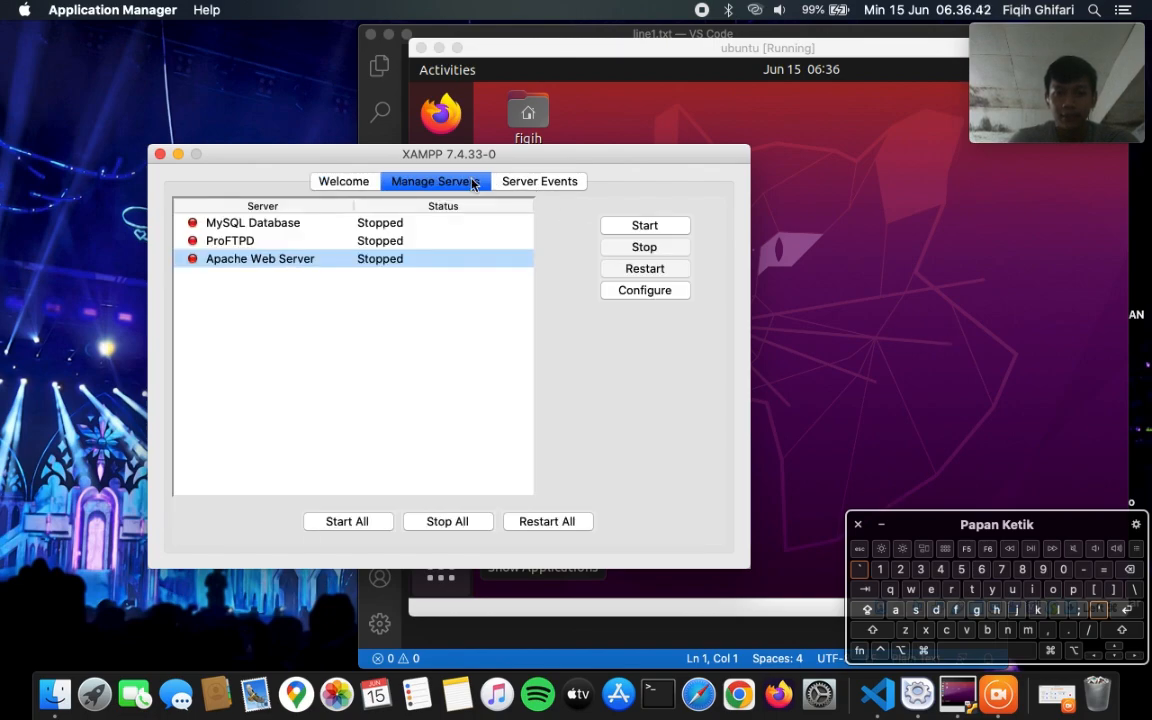
pyautogui.click(389, 226)
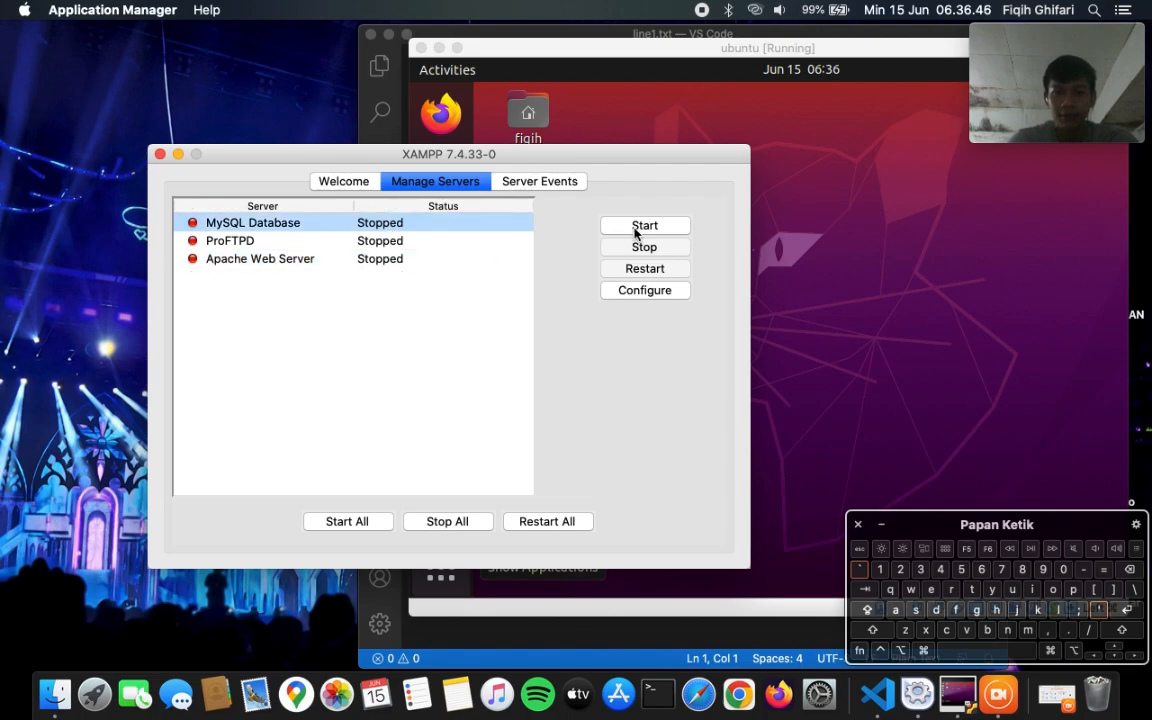
pyautogui.click(636, 228)
pyautogui.click(386, 259)
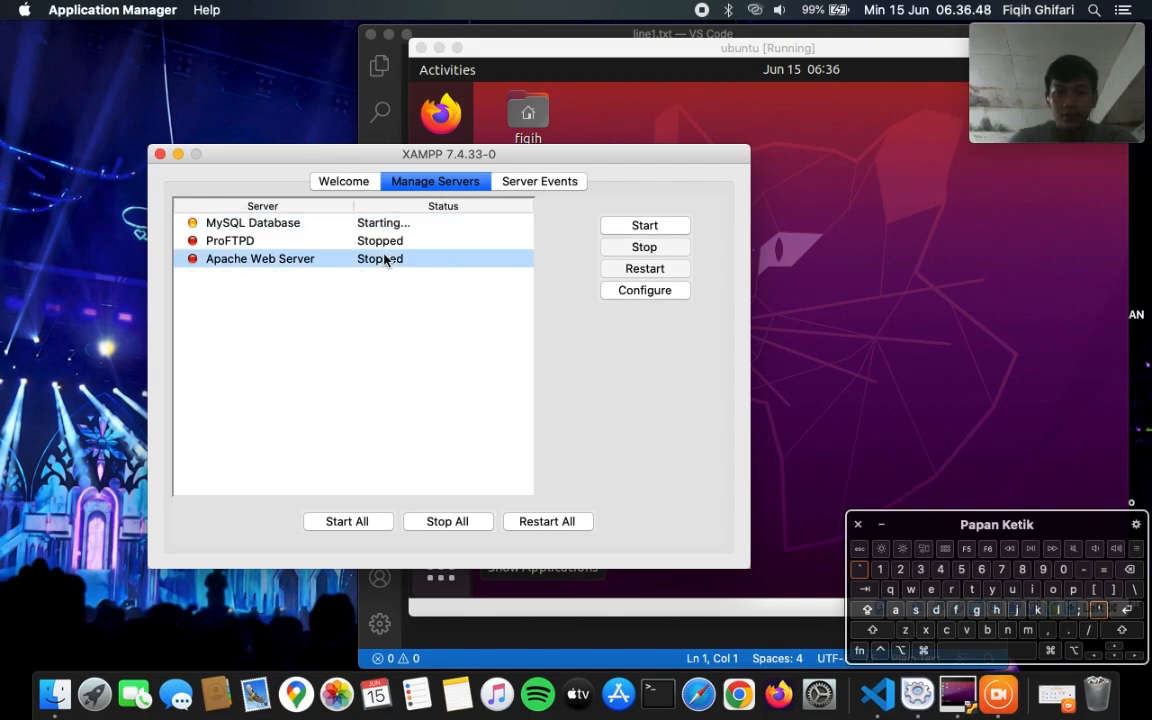
pyautogui.click(641, 229)
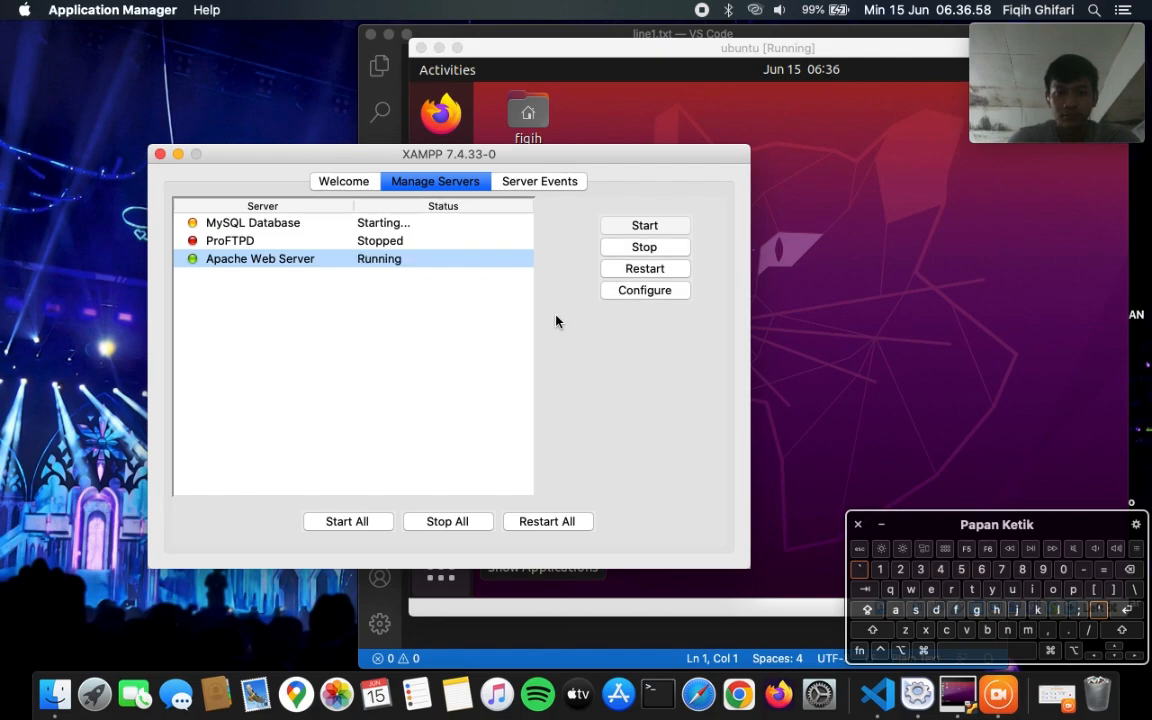
pyautogui.click(344, 181)
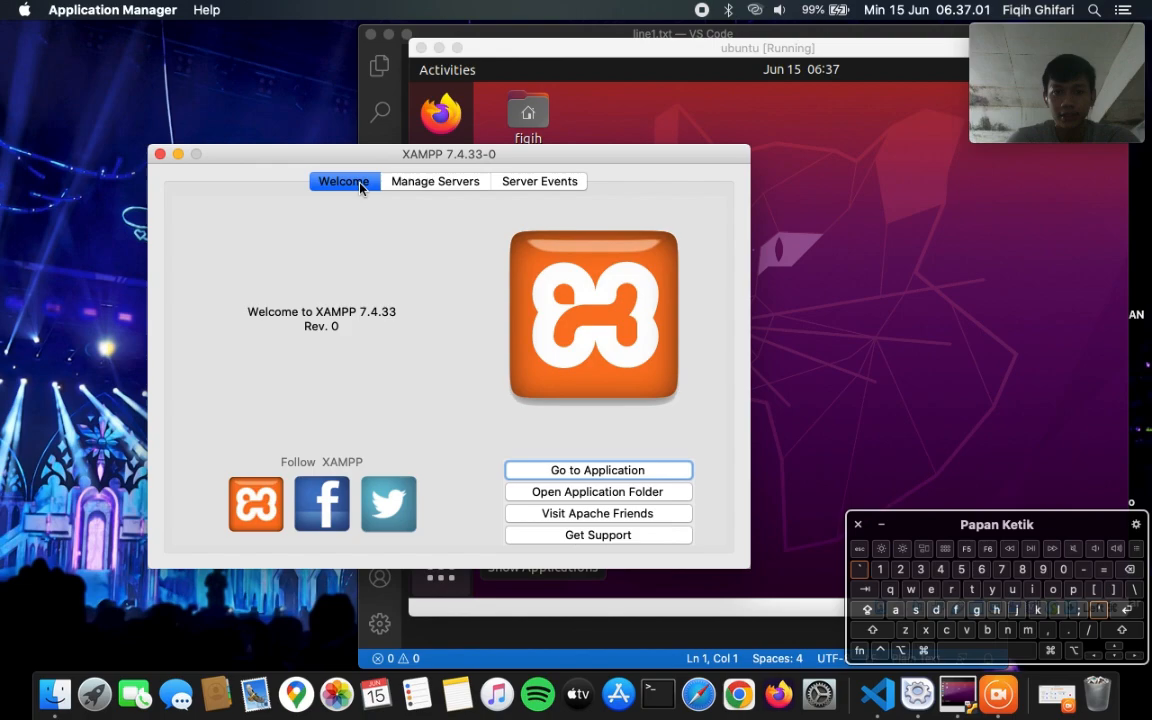
# - Open the XAMPP localhost page and go to the phpMyAdmin 5.2.0 home page
pyautogui.click(620, 471)
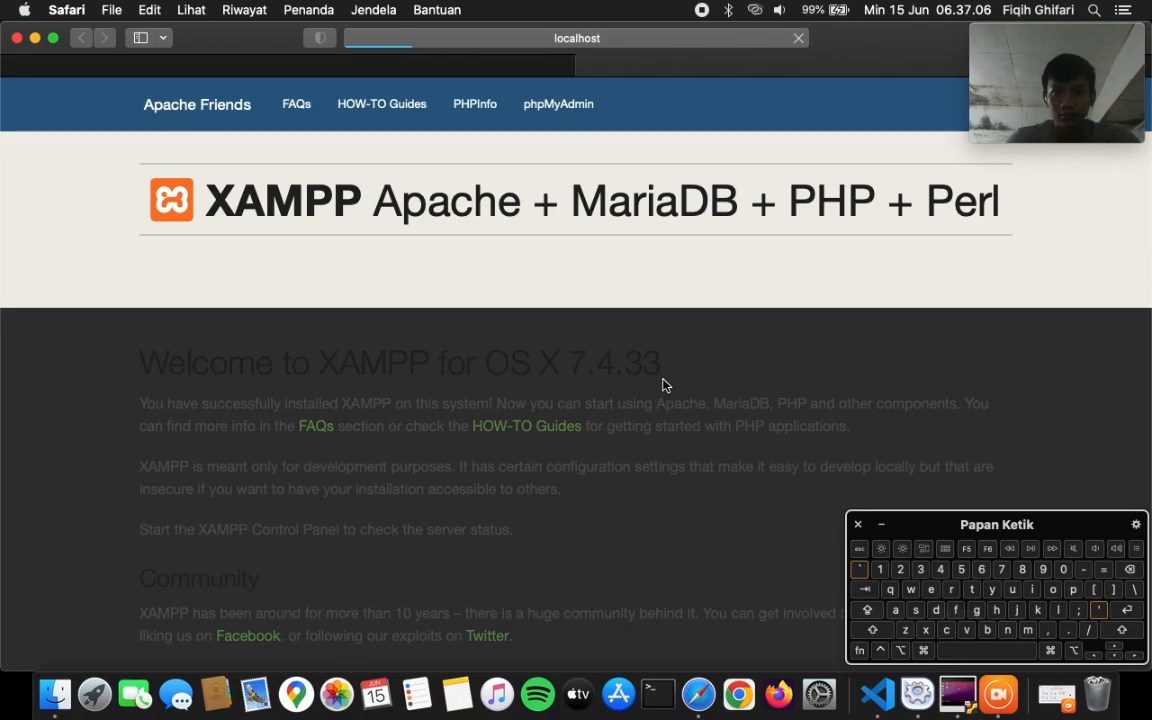
pyautogui.click(576, 91)
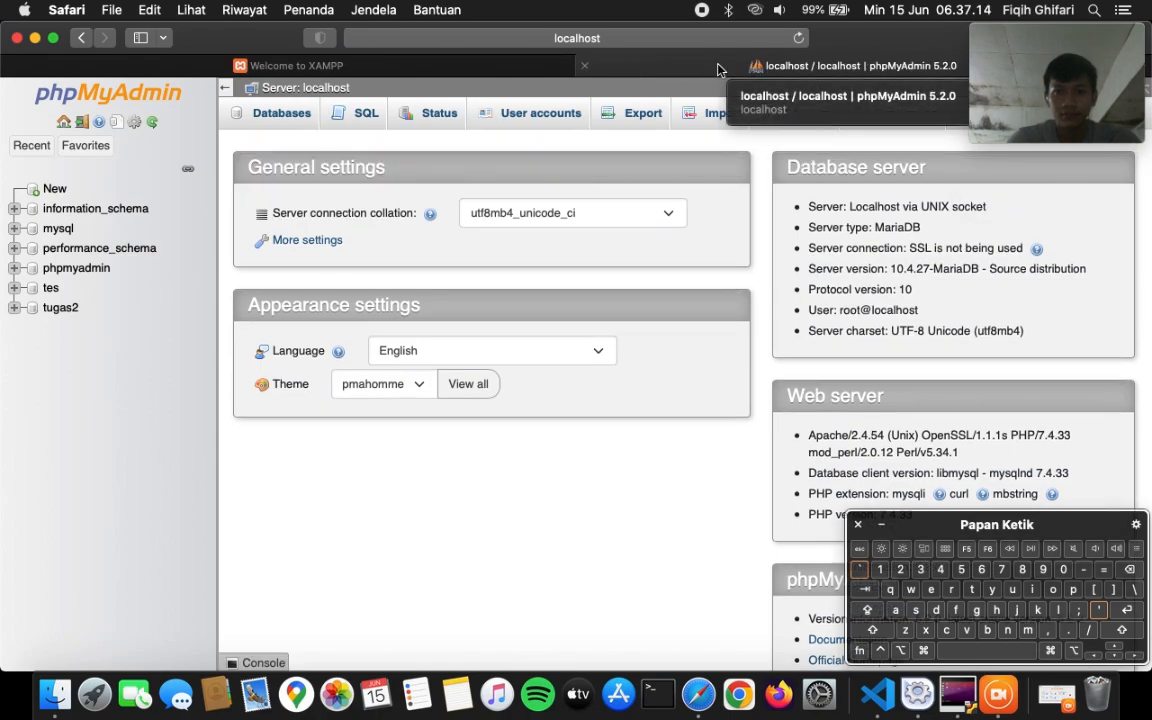
pyautogui.click(462, 62)
pyautogui.click(596, 104)
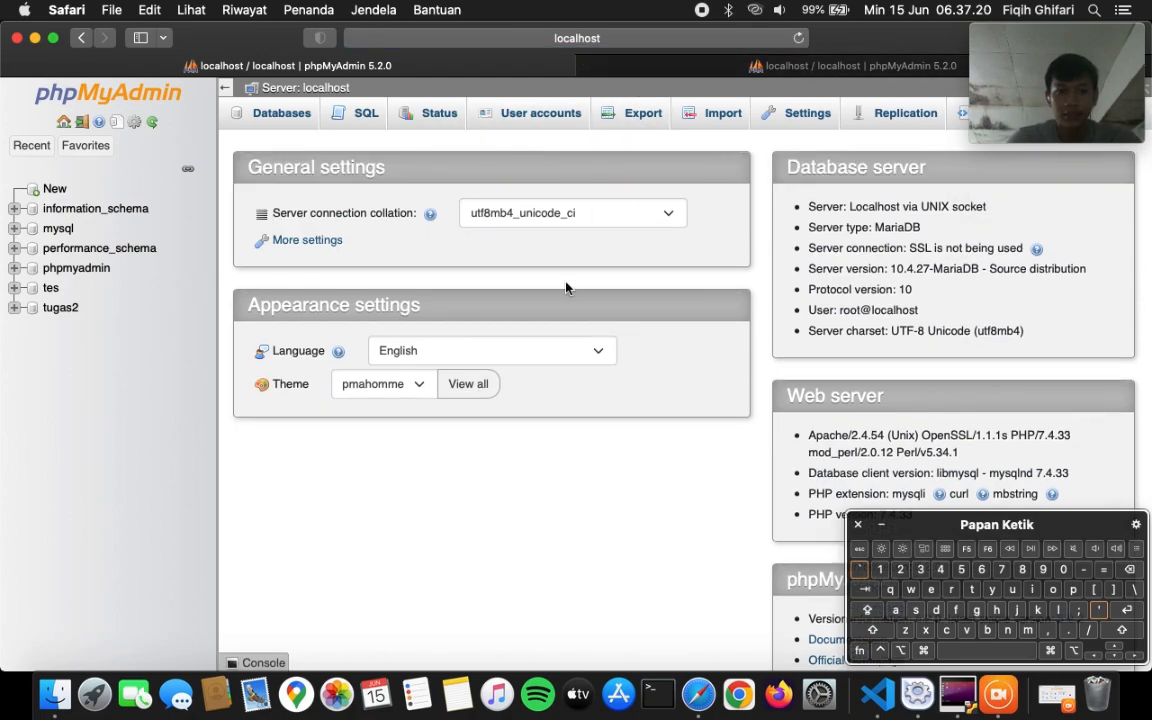
# - Browse the pasien table's 10 rows, then return to tugas2's six-table list
pyautogui.click(68, 310)
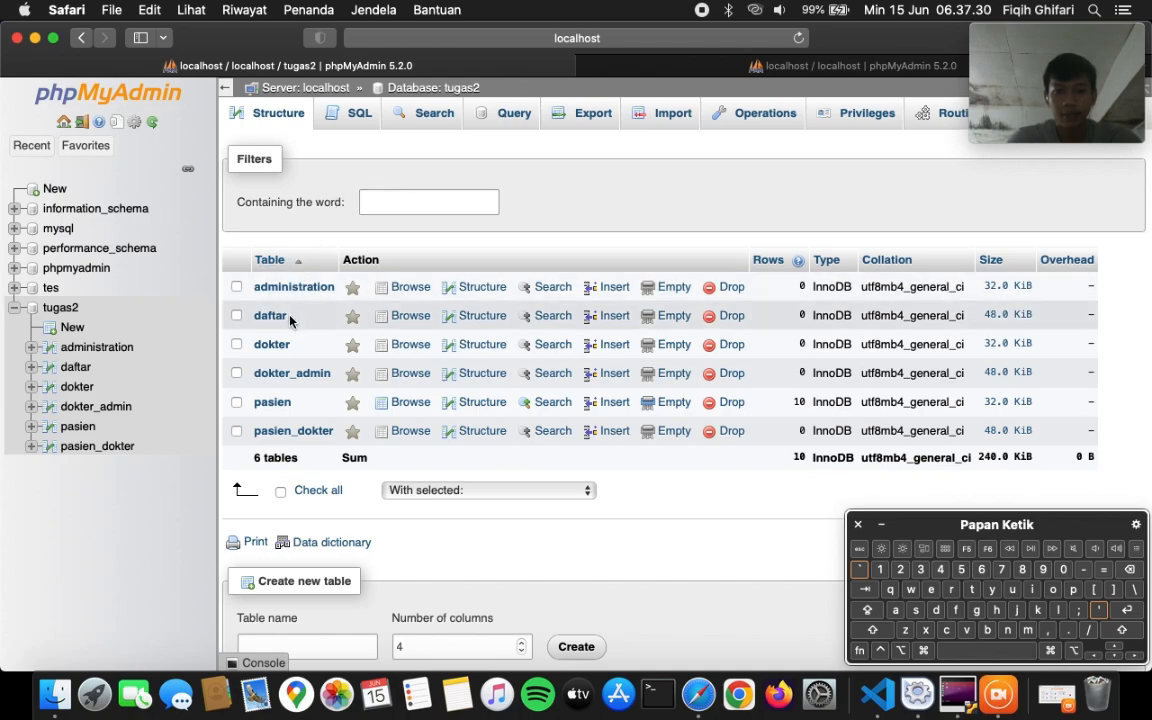
pyautogui.click(272, 402)
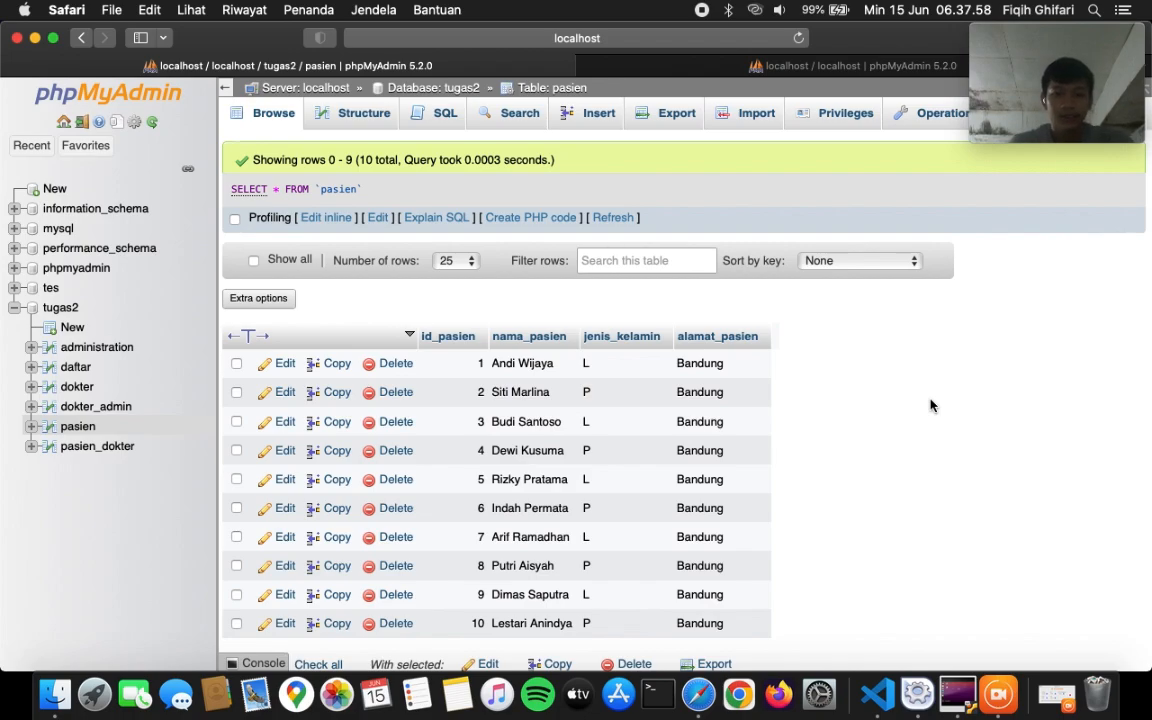
pyautogui.click(62, 306)
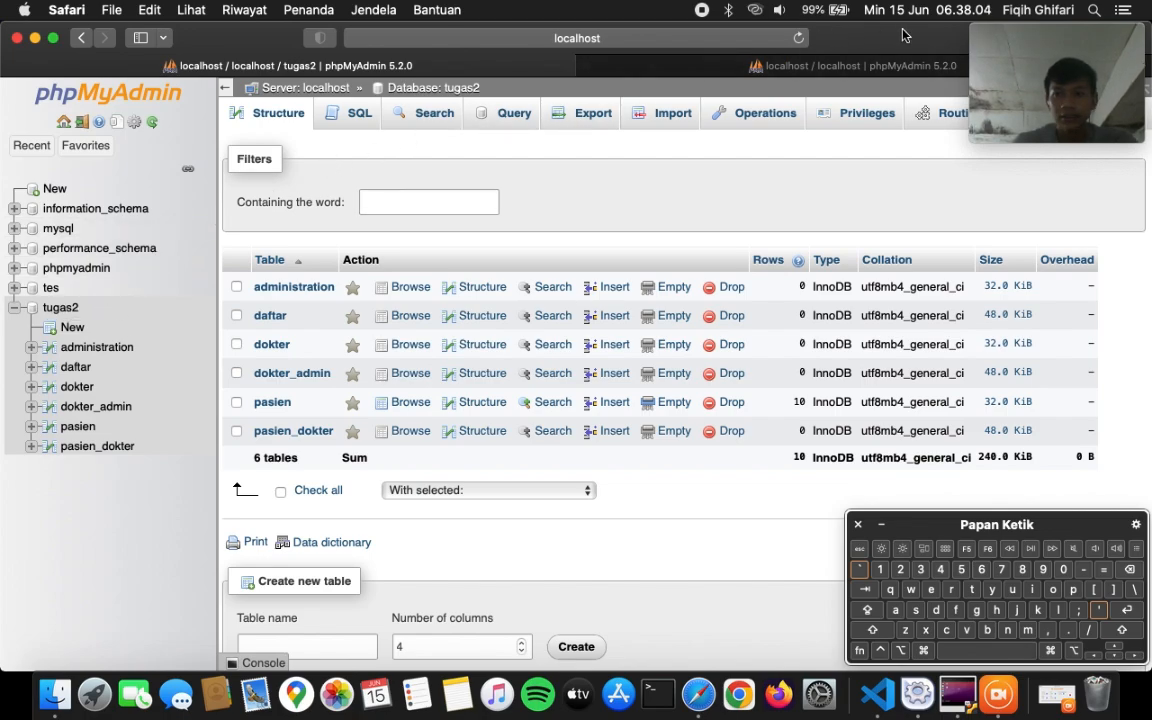
# - Start a new routine in tugas2 named tes1 with no parameters
pyautogui.click(929, 115)
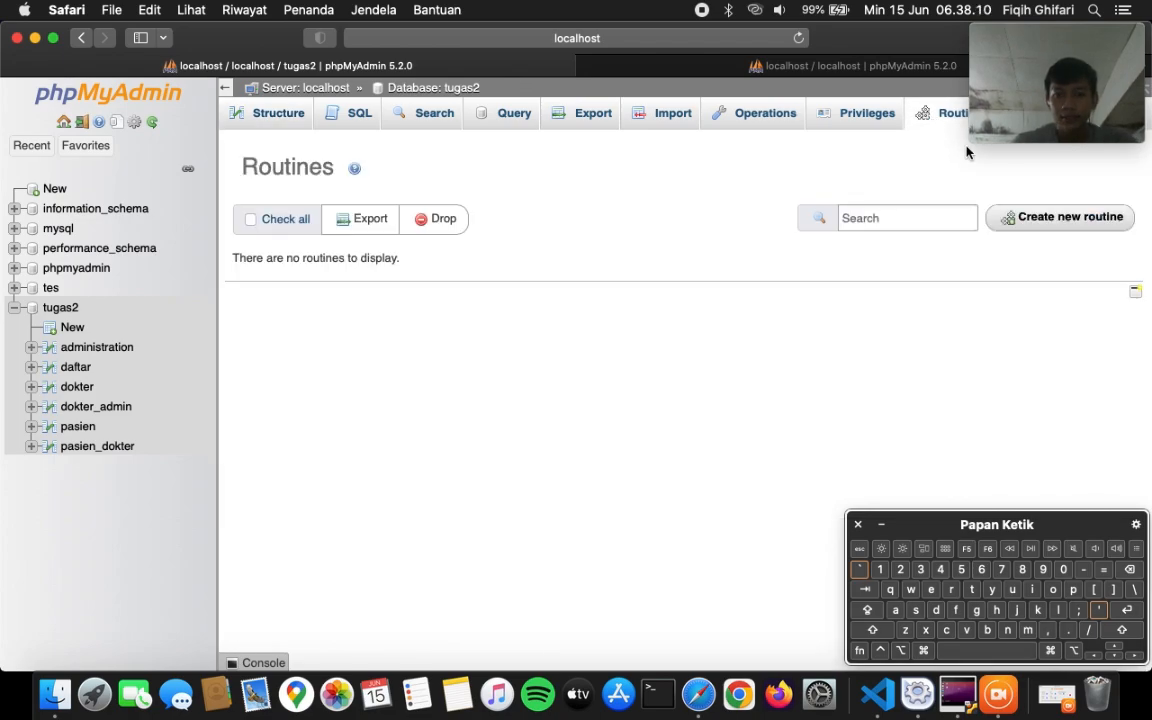
pyautogui.click(1012, 218)
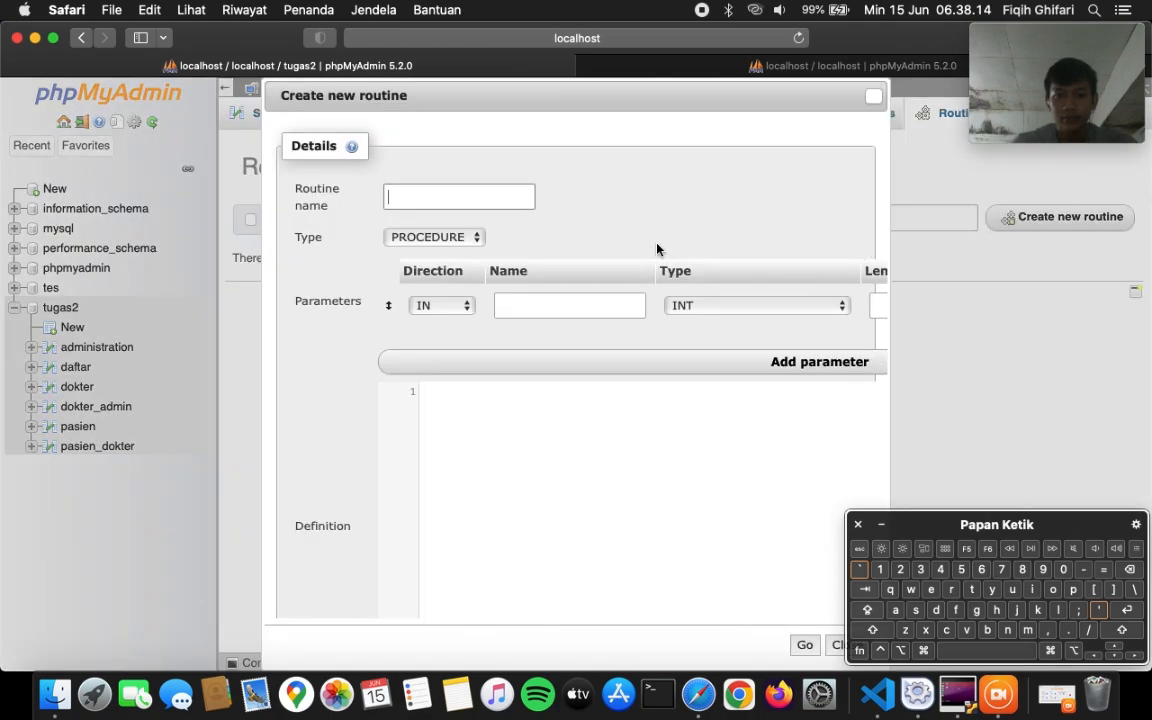
pyautogui.write('tes1')
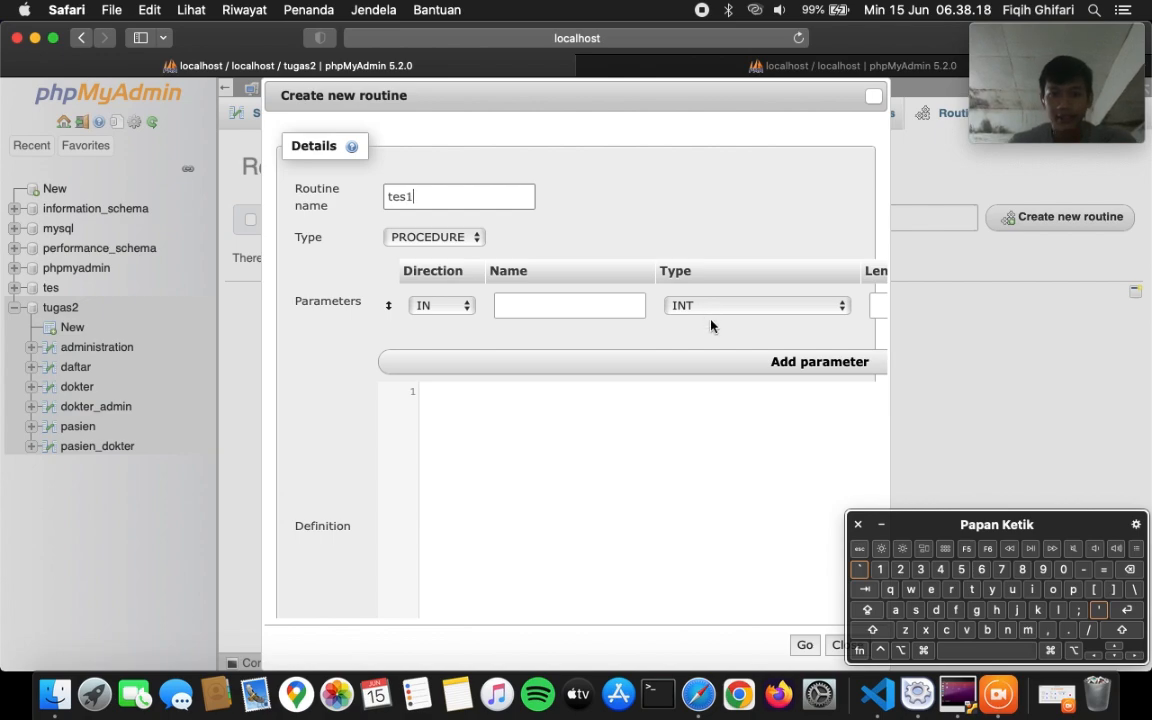
pyautogui.hscroll(5, 710, 324)
pyautogui.click(862, 305)
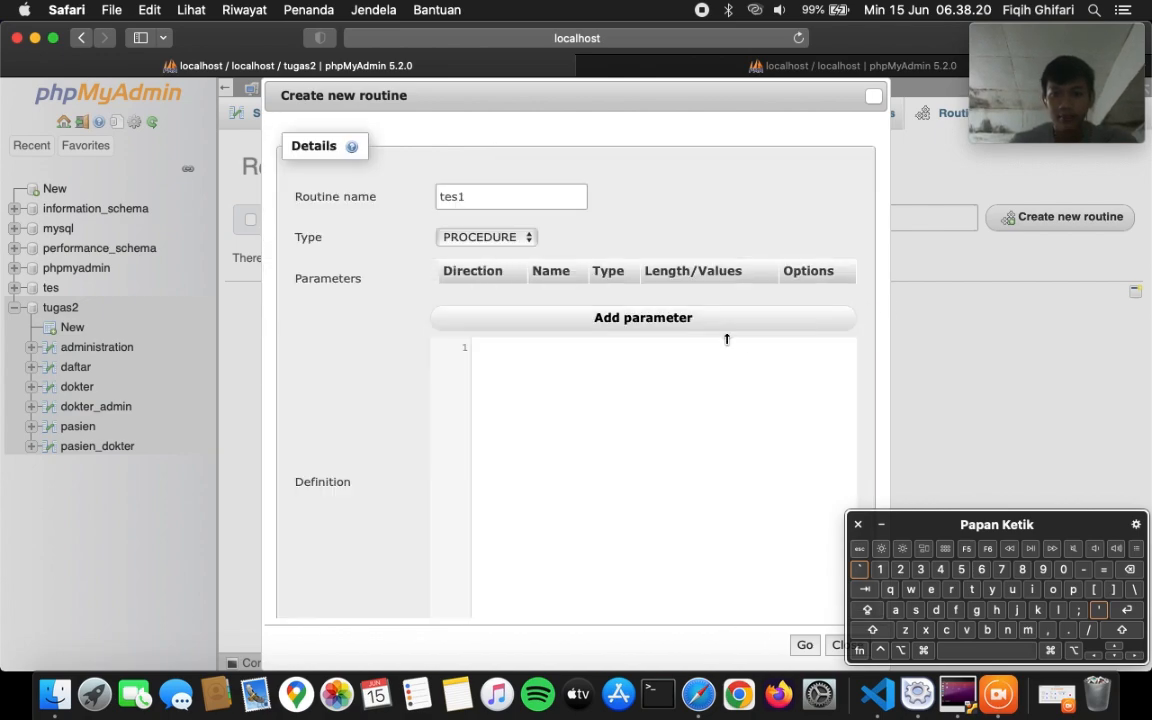
# - Paste the prepared SQL inserting patient 11, Dedi, as tes1's definition and save it
pyautogui.click(877, 693)
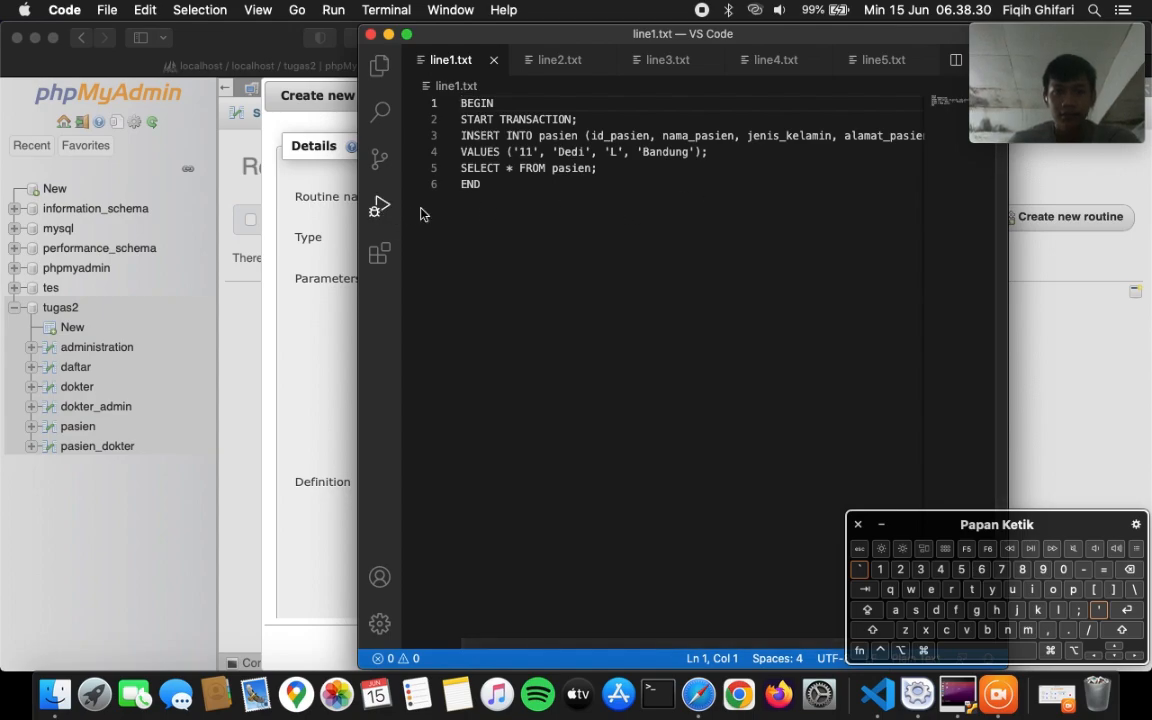
pyautogui.click(530, 203)
pyautogui.press('cmd+a')
pyautogui.press('cmd+c')
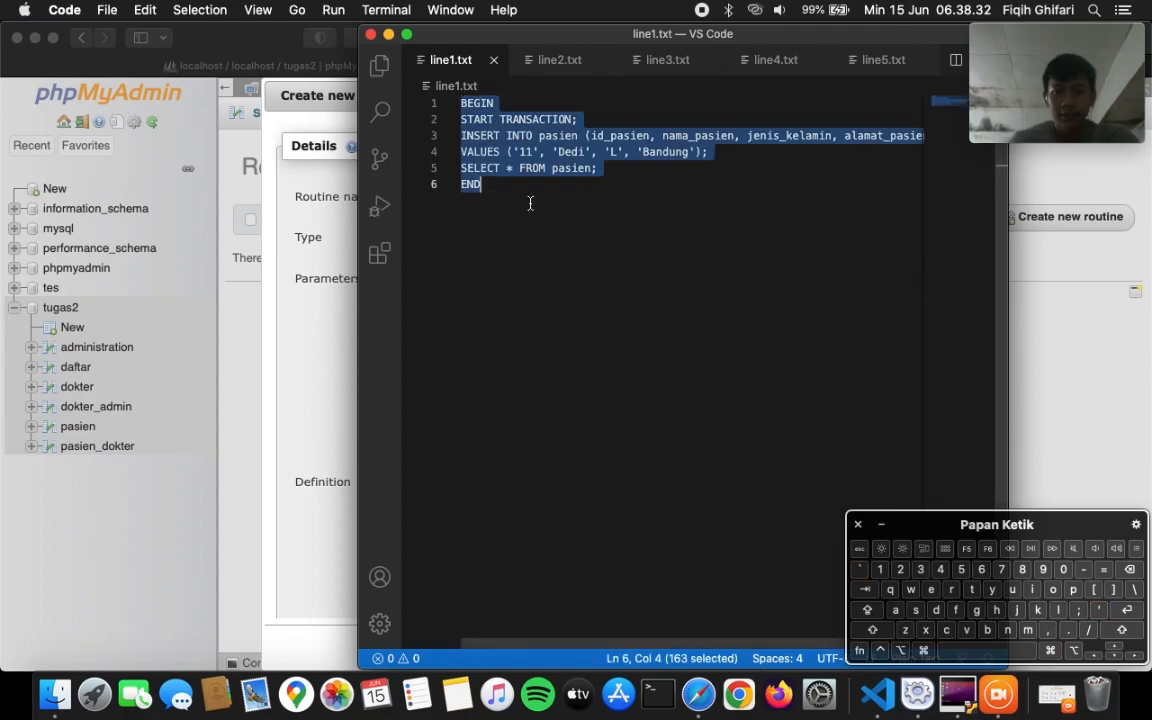
pyautogui.click(340, 320)
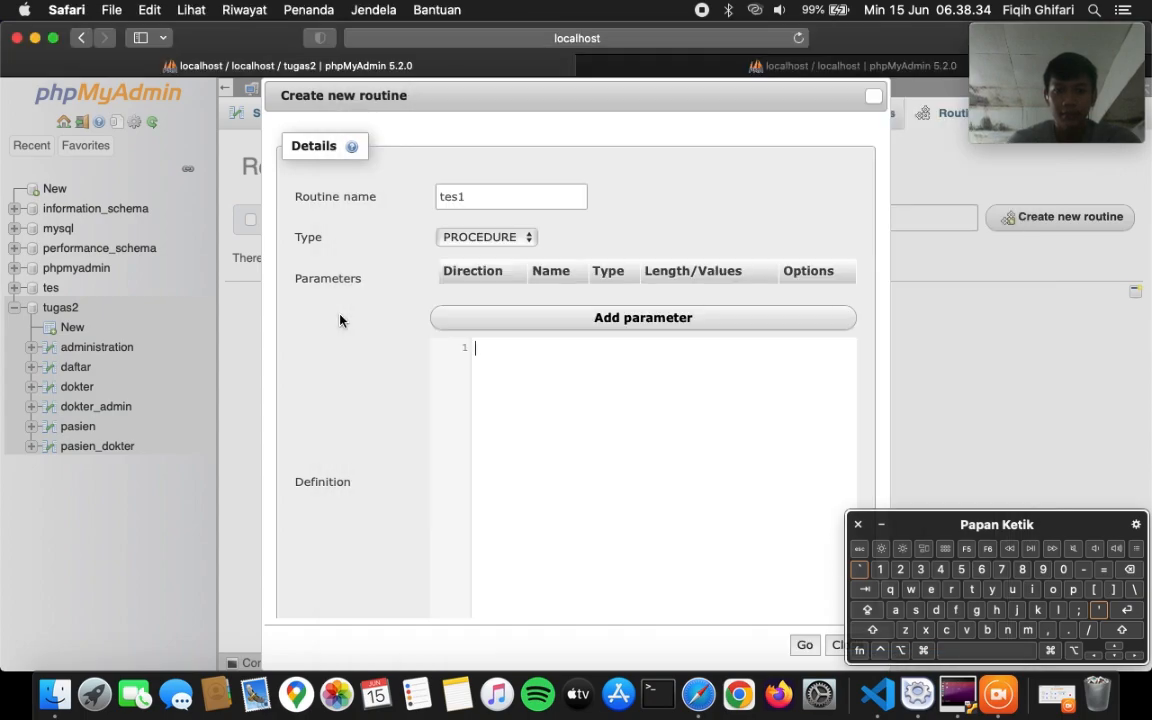
pyautogui.click(530, 400)
pyautogui.press('cmd+v')
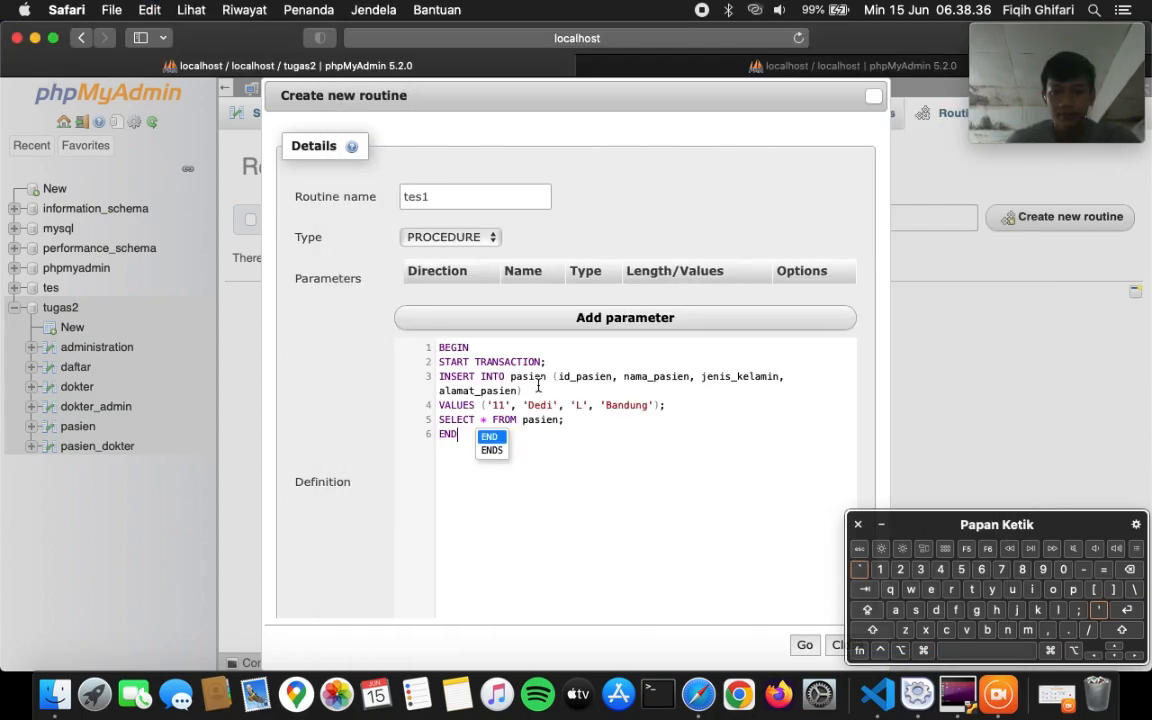
pyautogui.click(496, 437)
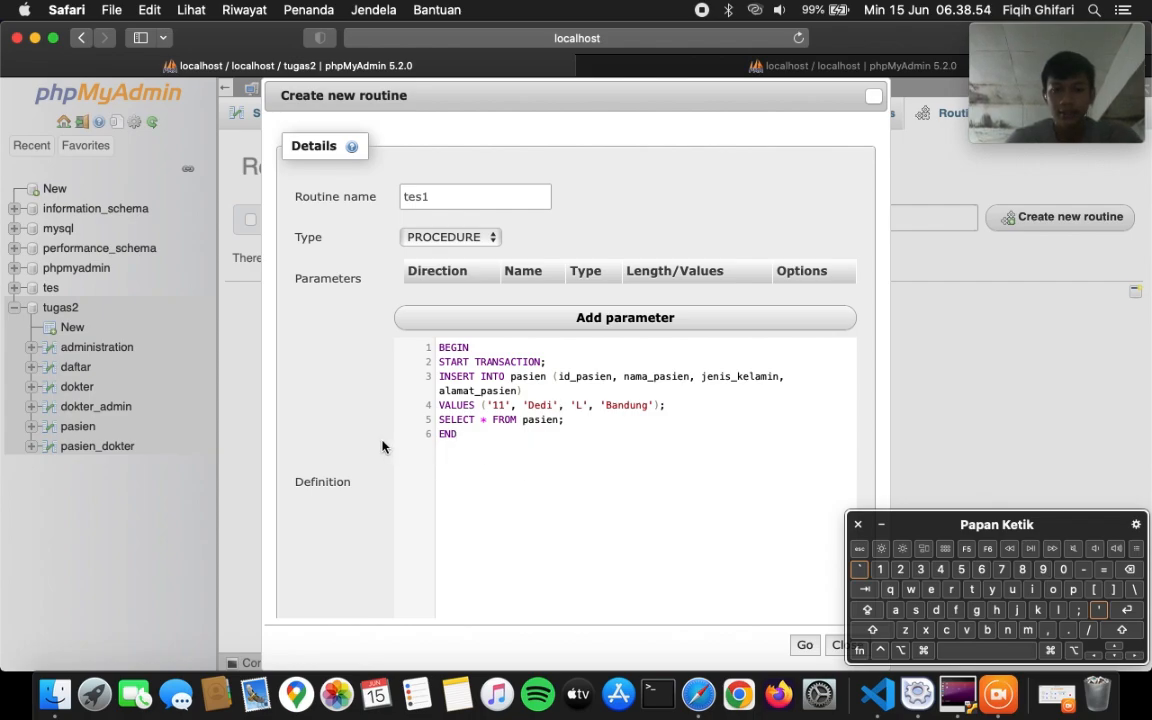
pyautogui.scroll(-5, 381, 447)
pyautogui.scroll(5, 381, 447)
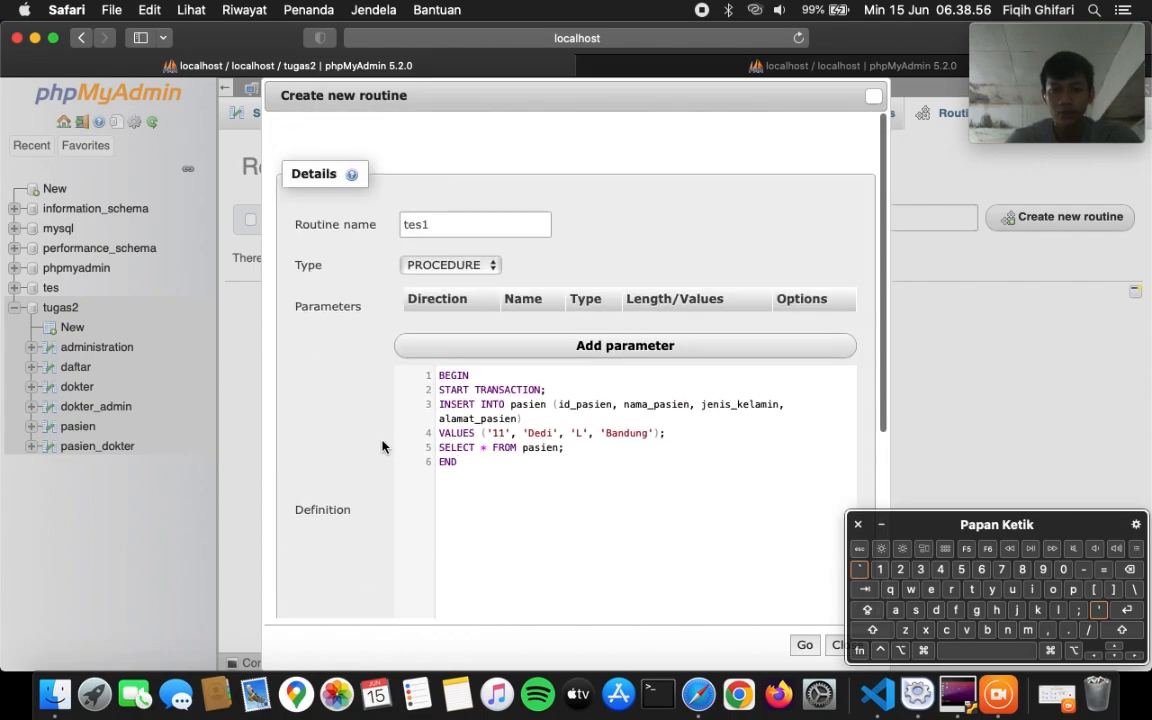
pyautogui.click(805, 644)
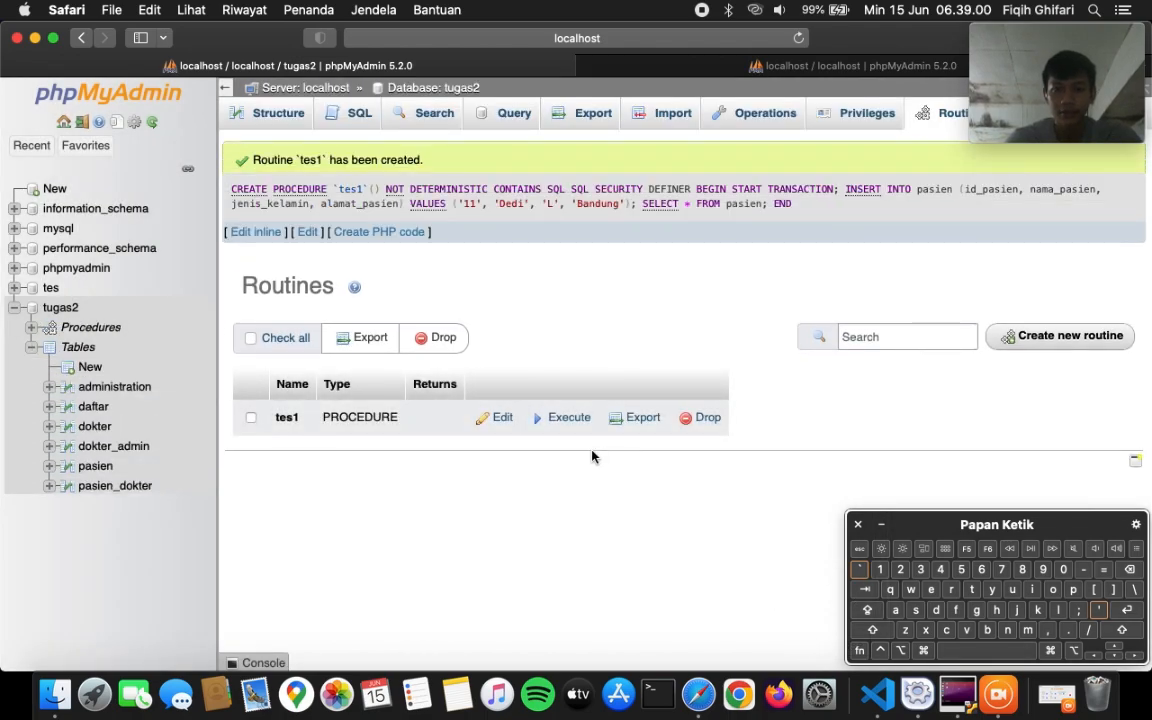
# - Execute tes1 and review its results listing Dedi as patient 11
pyautogui.click(566, 422)
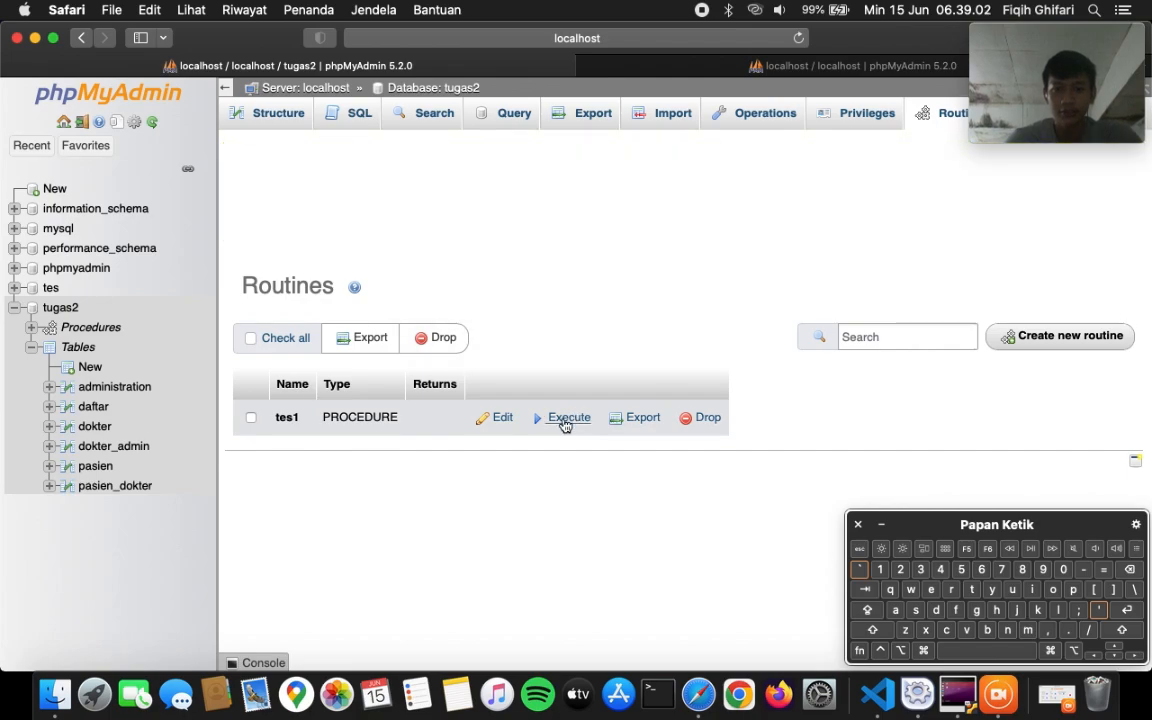
pyautogui.scroll(-2, 646, 441)
pyautogui.scroll(2, 694, 463)
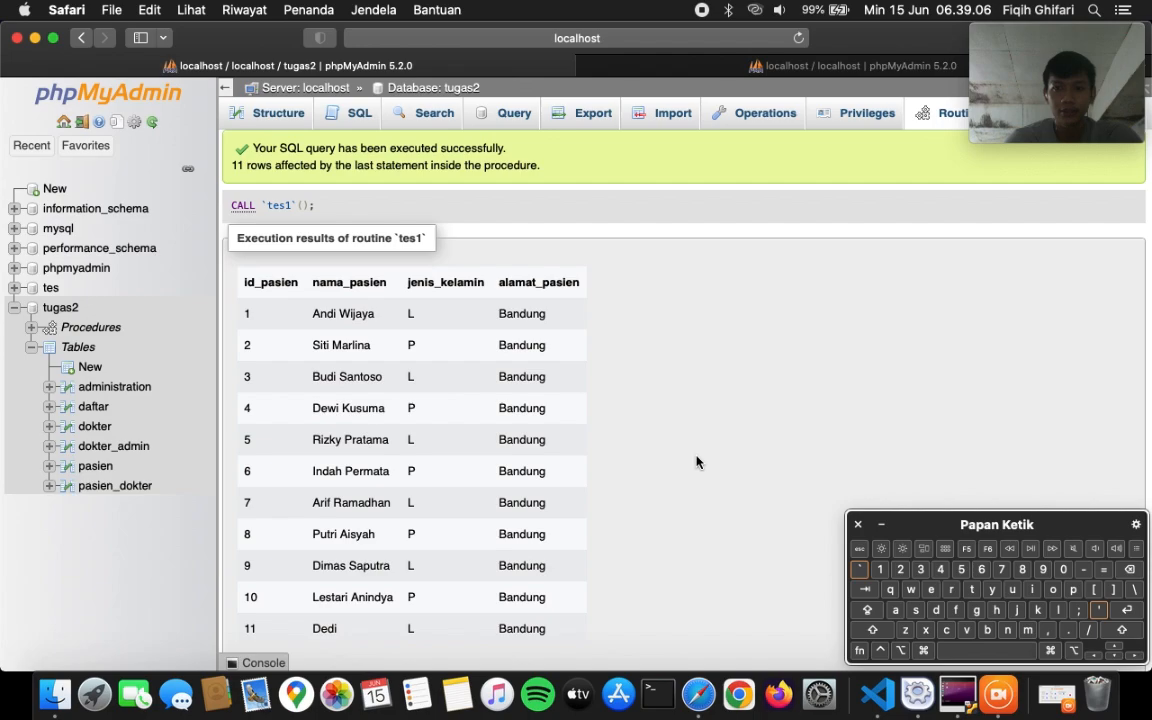
pyautogui.scroll(-2, 611, 461)
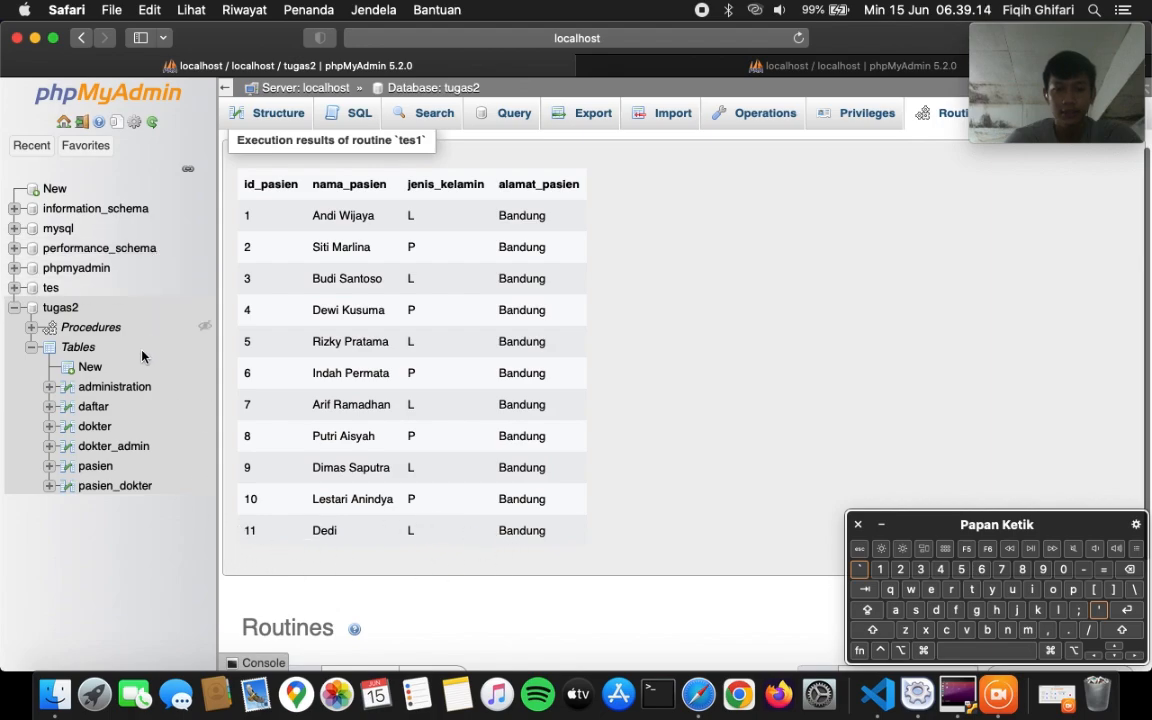
# - Browse pasien to confirm it still holds 10 rows, then return to tugas2
pyautogui.click(96, 467)
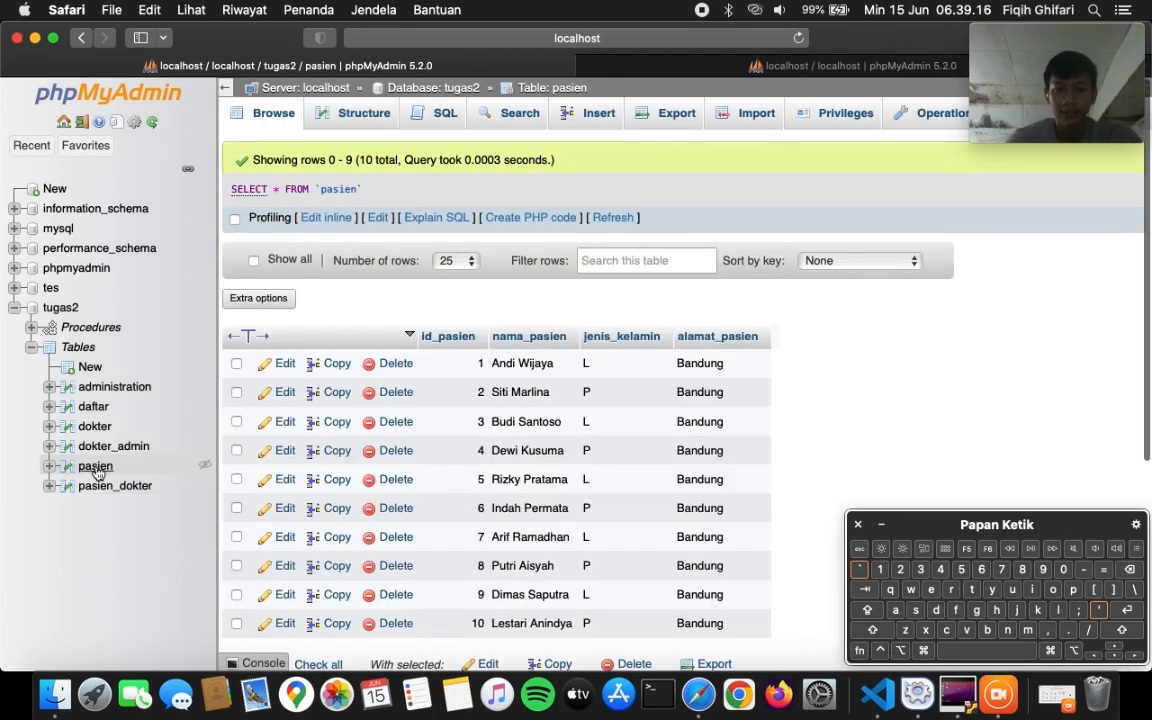
pyautogui.scroll(-3, 766, 543)
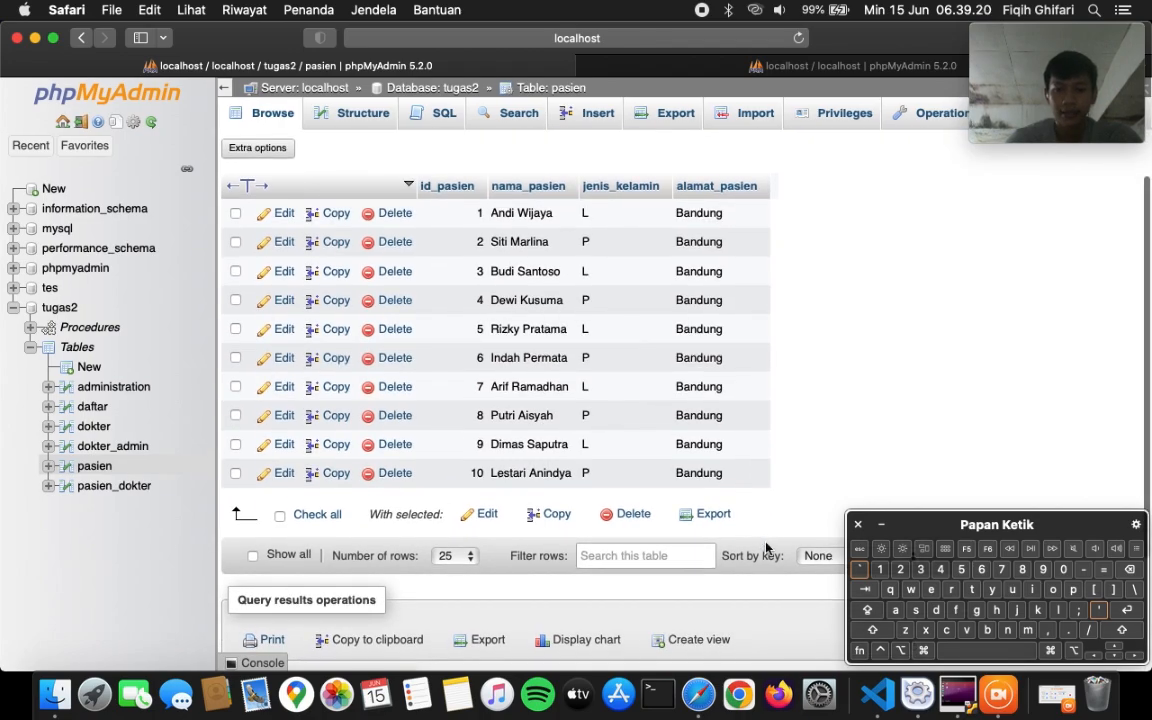
pyautogui.scroll(1, 766, 548)
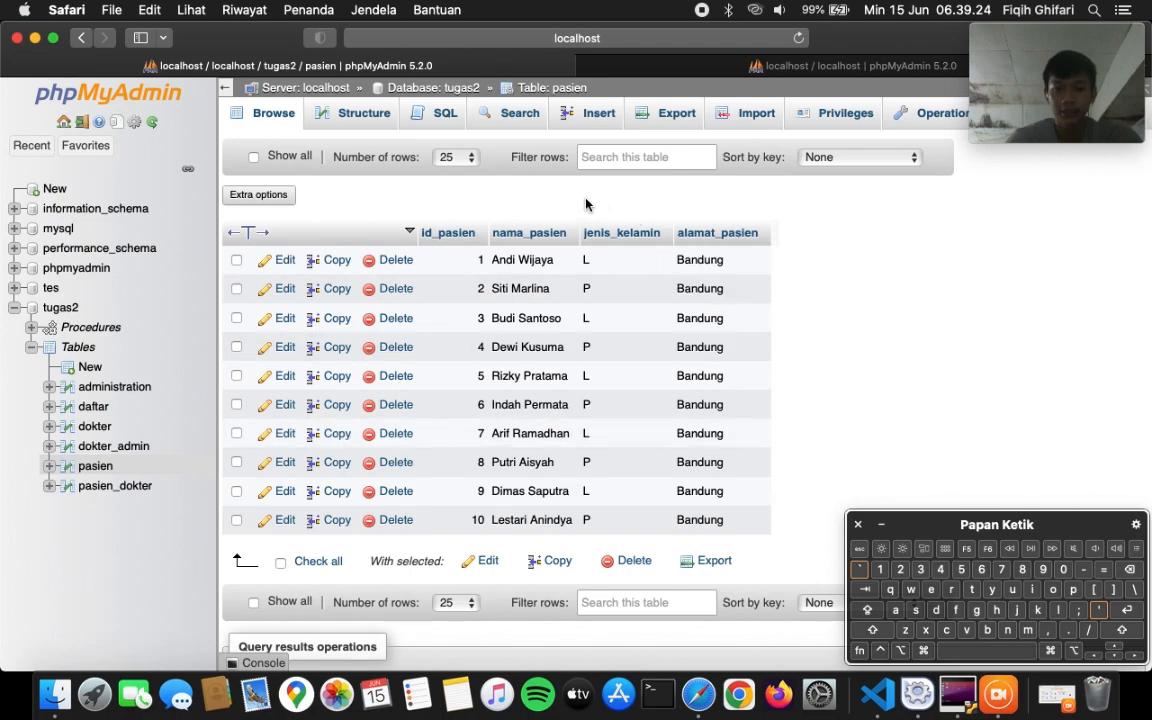
pyautogui.click(62, 308)
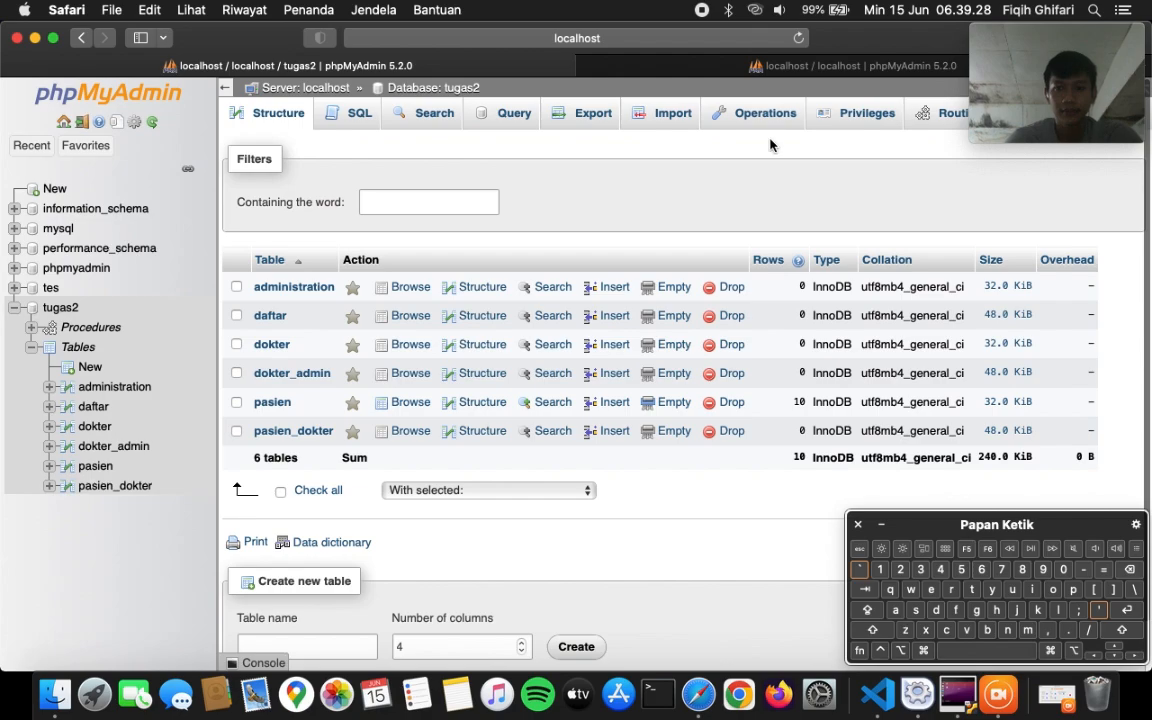
# - Start a new parameterless routine named tes2
pyautogui.click(945, 115)
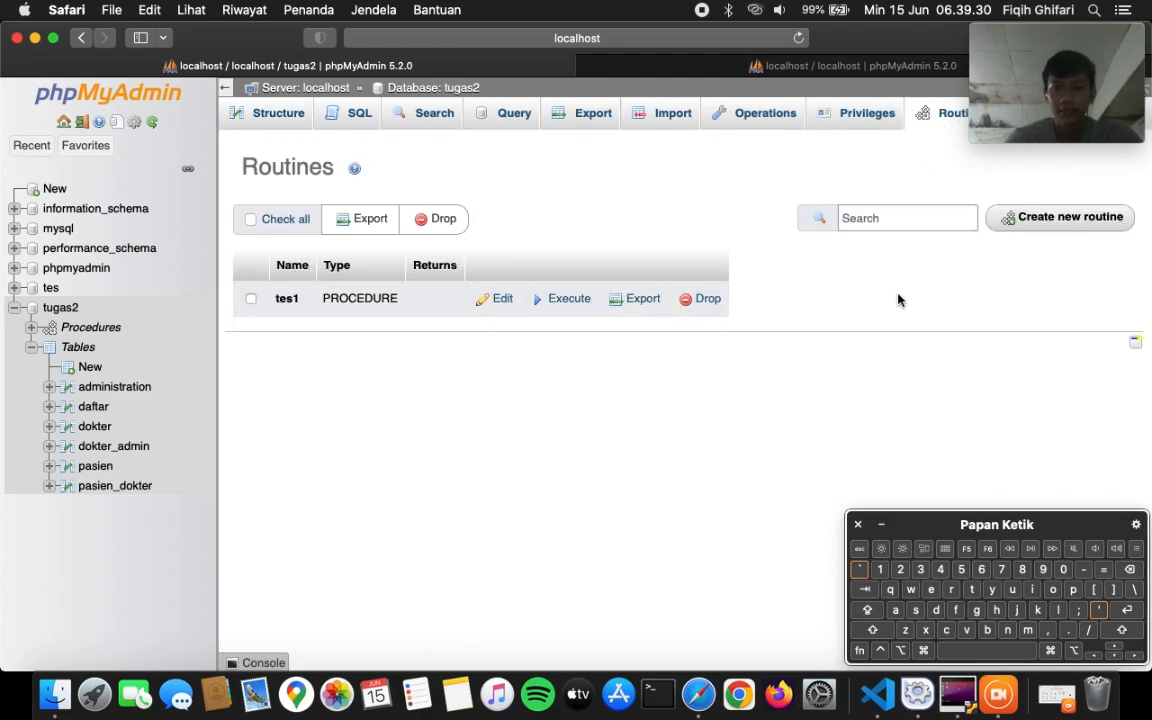
pyautogui.click(1040, 218)
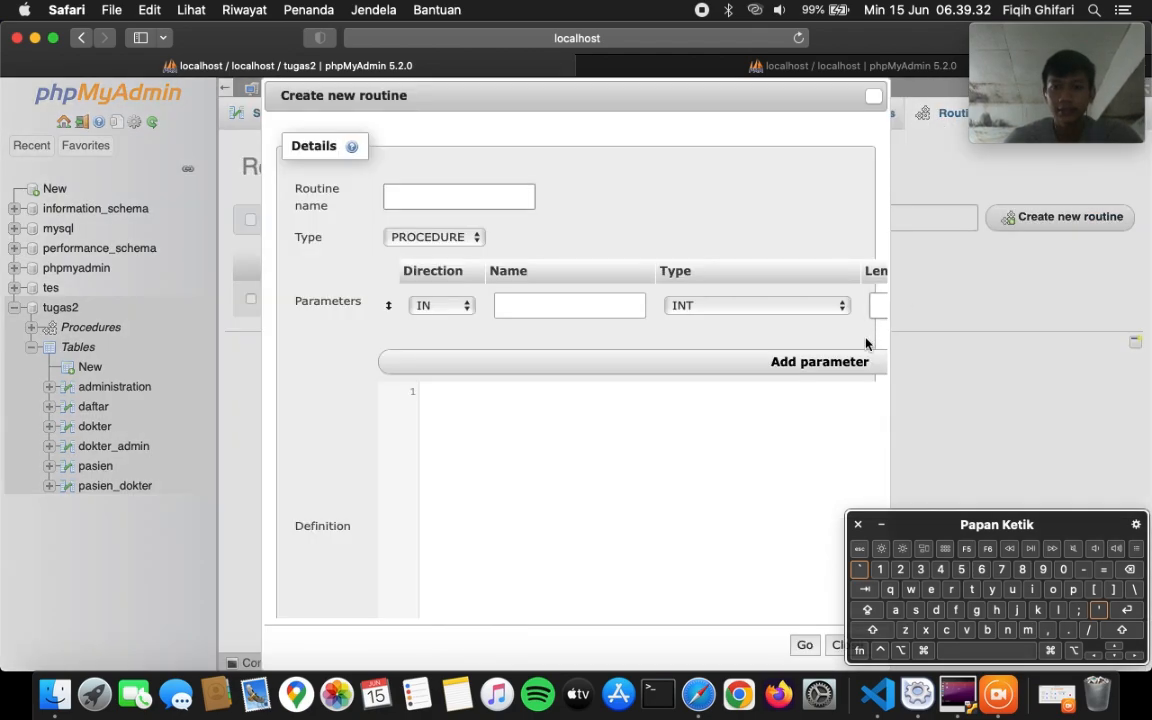
pyautogui.write('tes2')
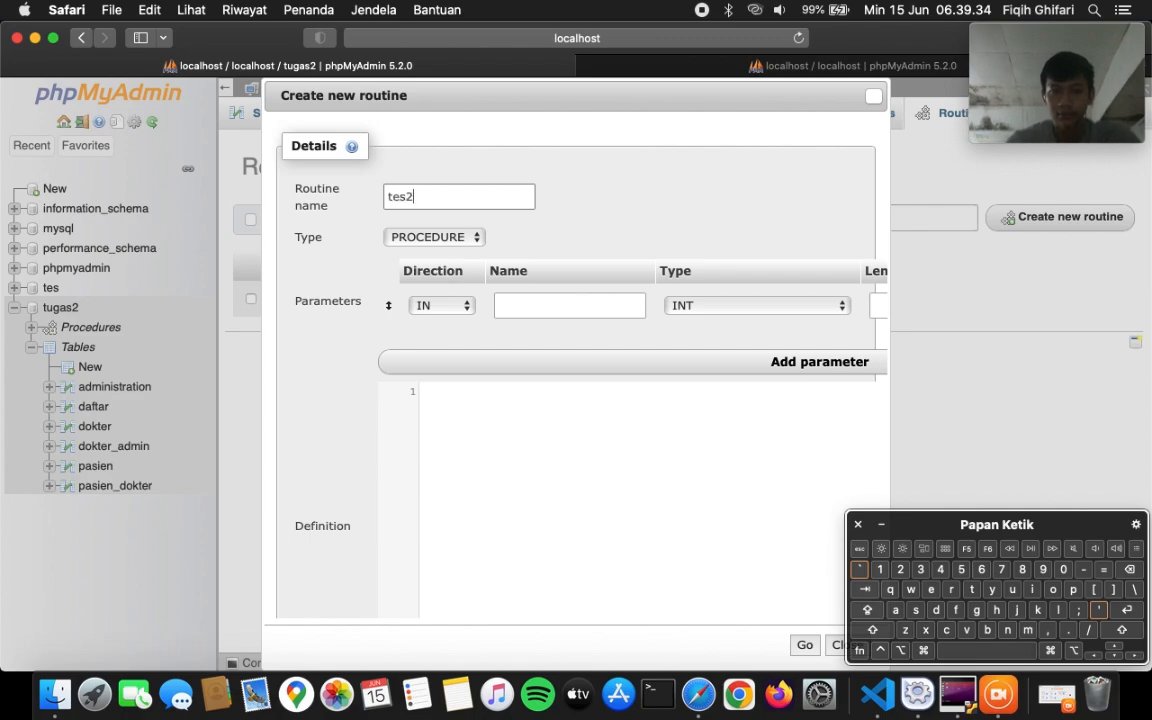
pyautogui.hscroll(5, 745, 314)
pyautogui.click(866, 310)
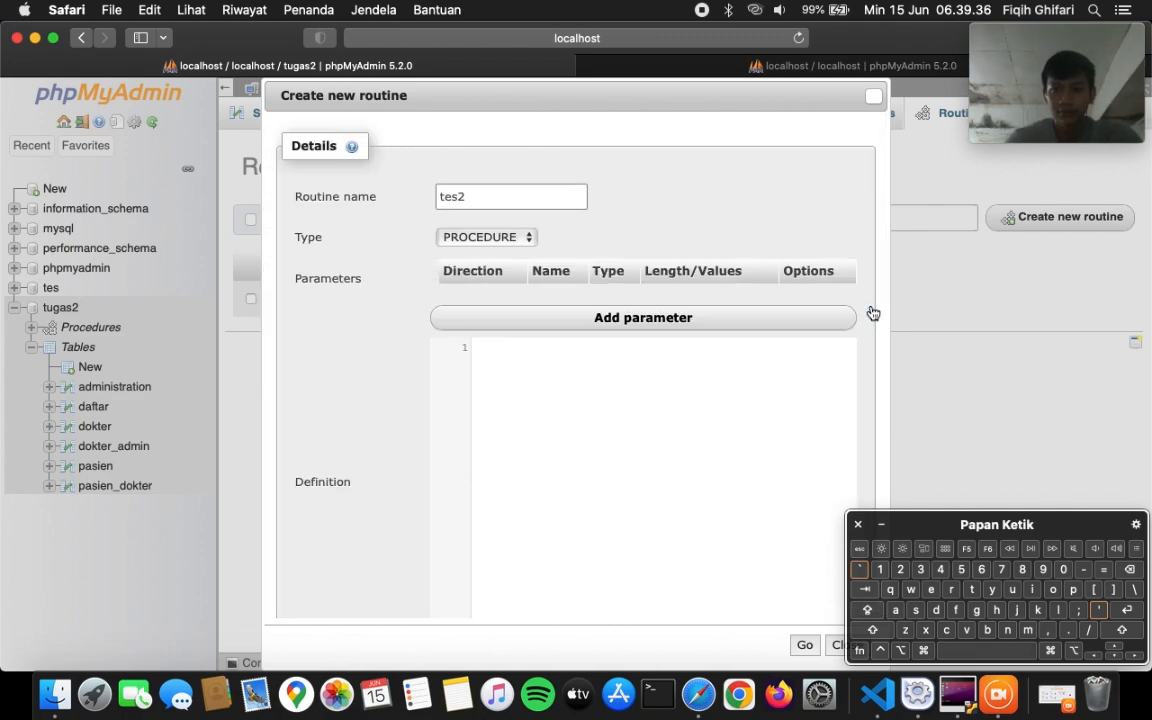
# - Copy the line2.txt INSERT transaction script into tes2's definition
pyautogui.click(877, 693)
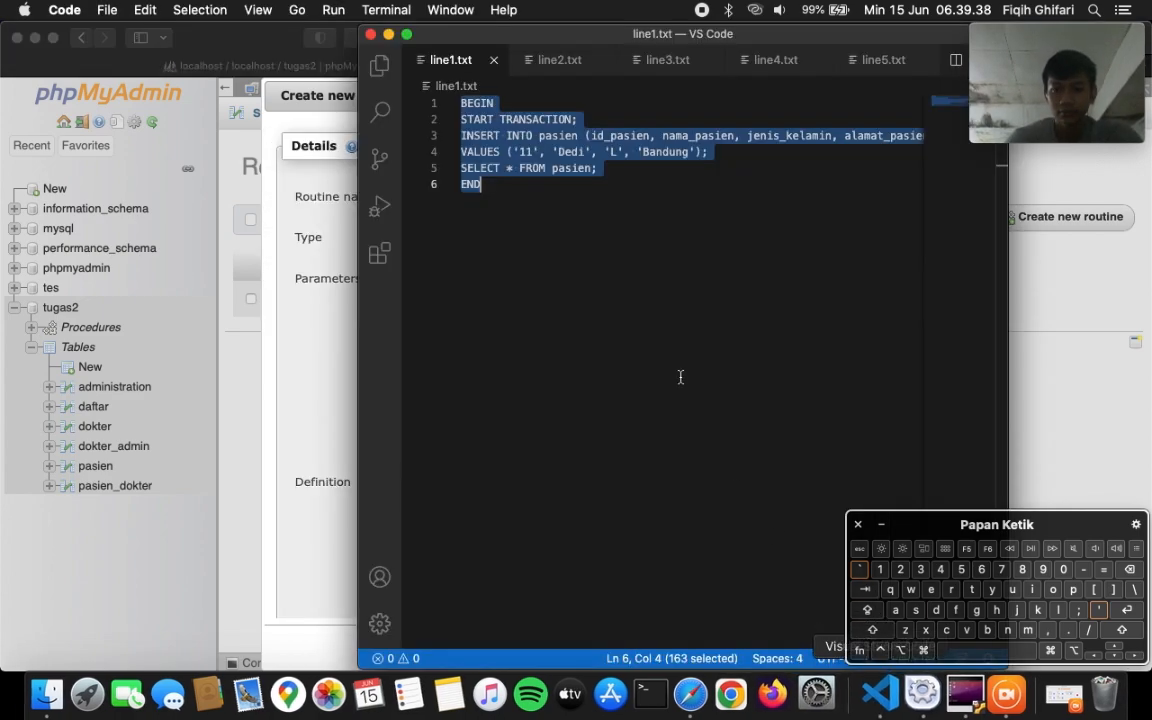
pyautogui.click(522, 55)
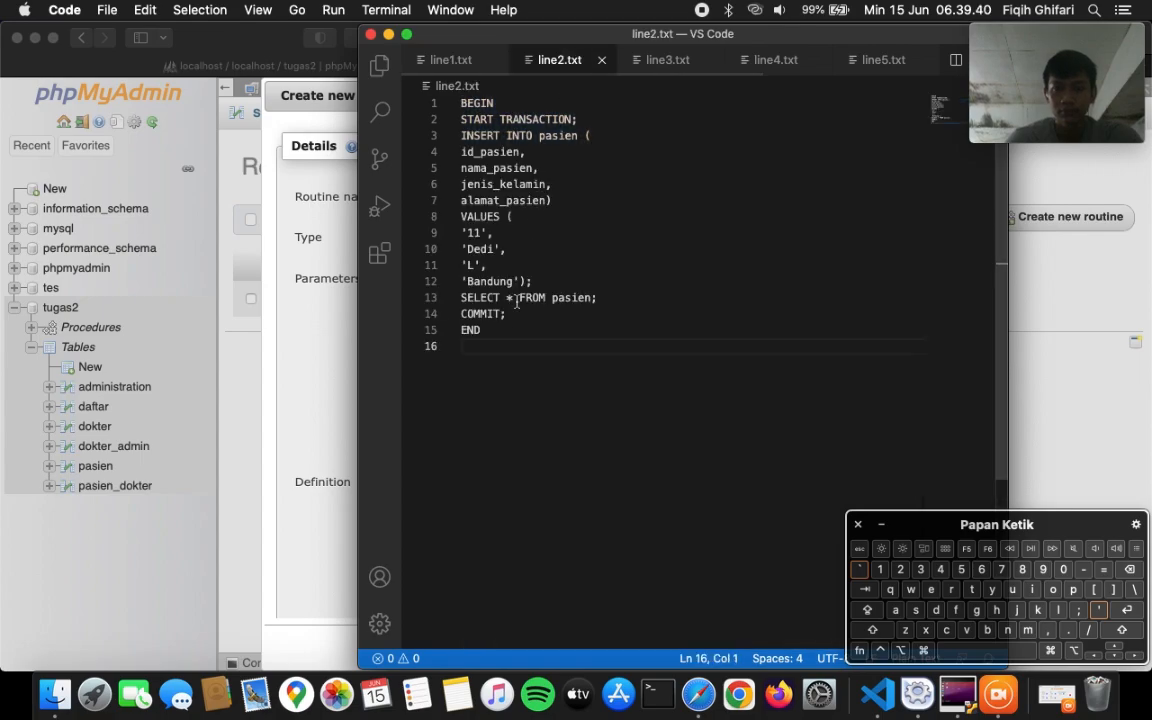
pyautogui.moveTo(497, 346); pyautogui.dragTo(450, 98)
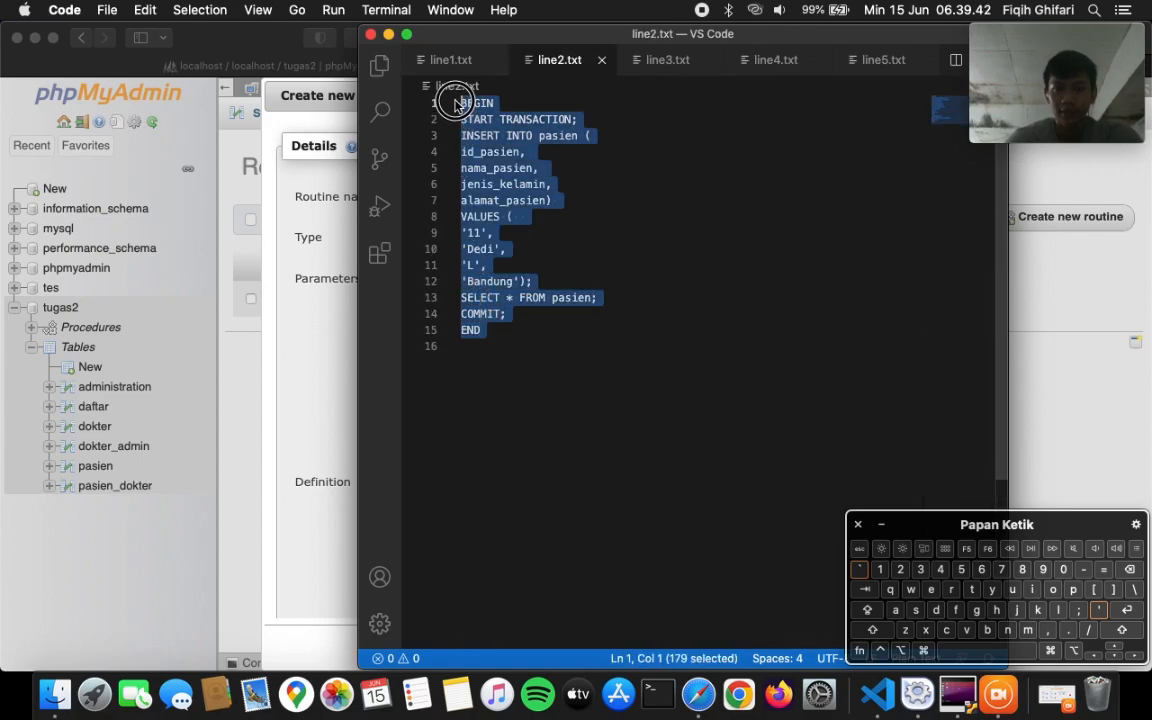
pyautogui.press('super+c')
pyautogui.click(339, 324)
pyautogui.click(532, 424)
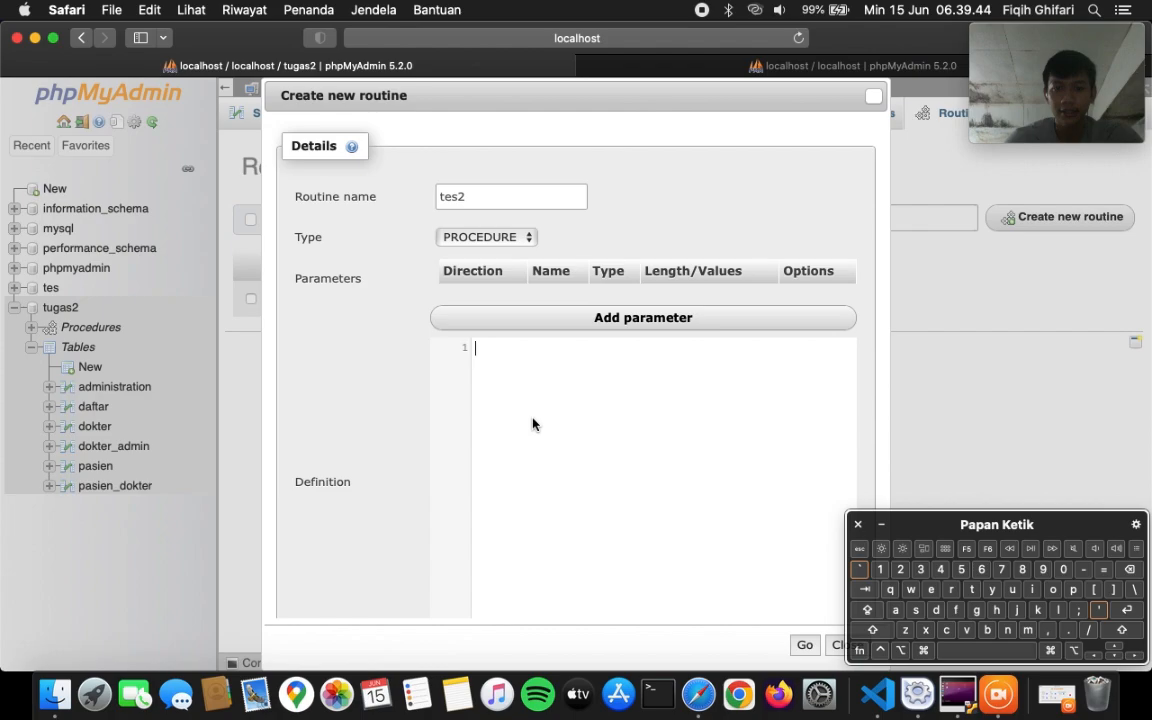
pyautogui.press('super+v')
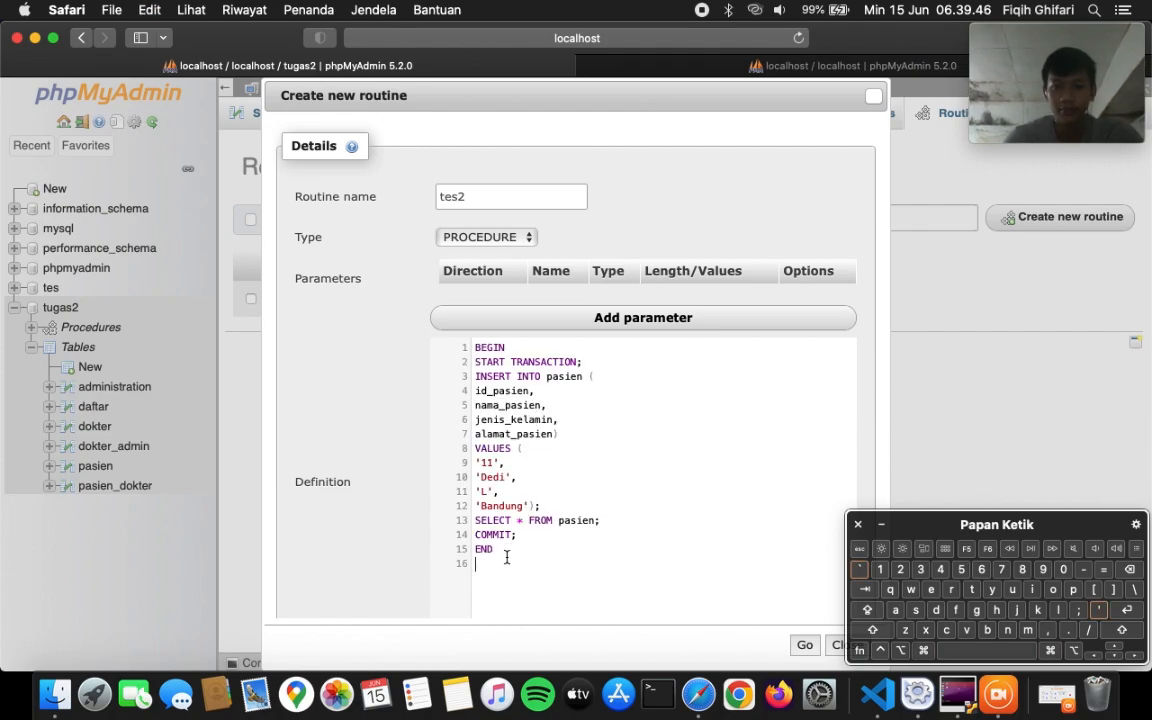
# - Save tes2 and execute it, returning all 11 patients
pyautogui.scroll(-5, 506, 555)
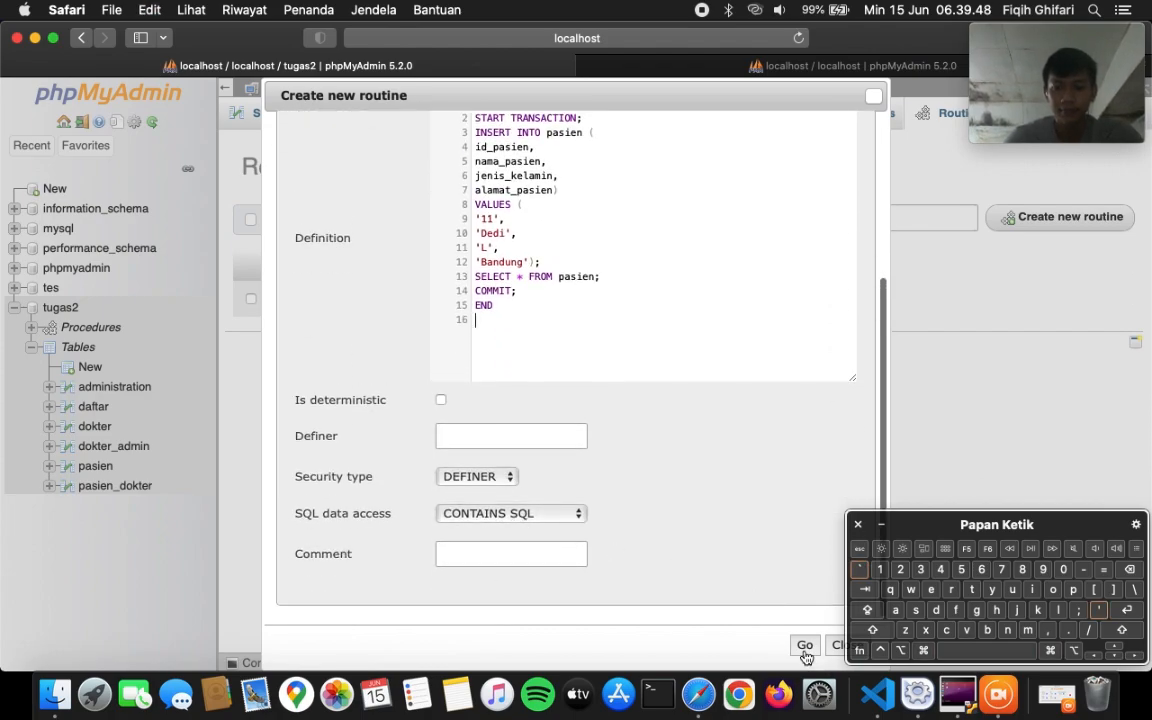
pyautogui.click(805, 645)
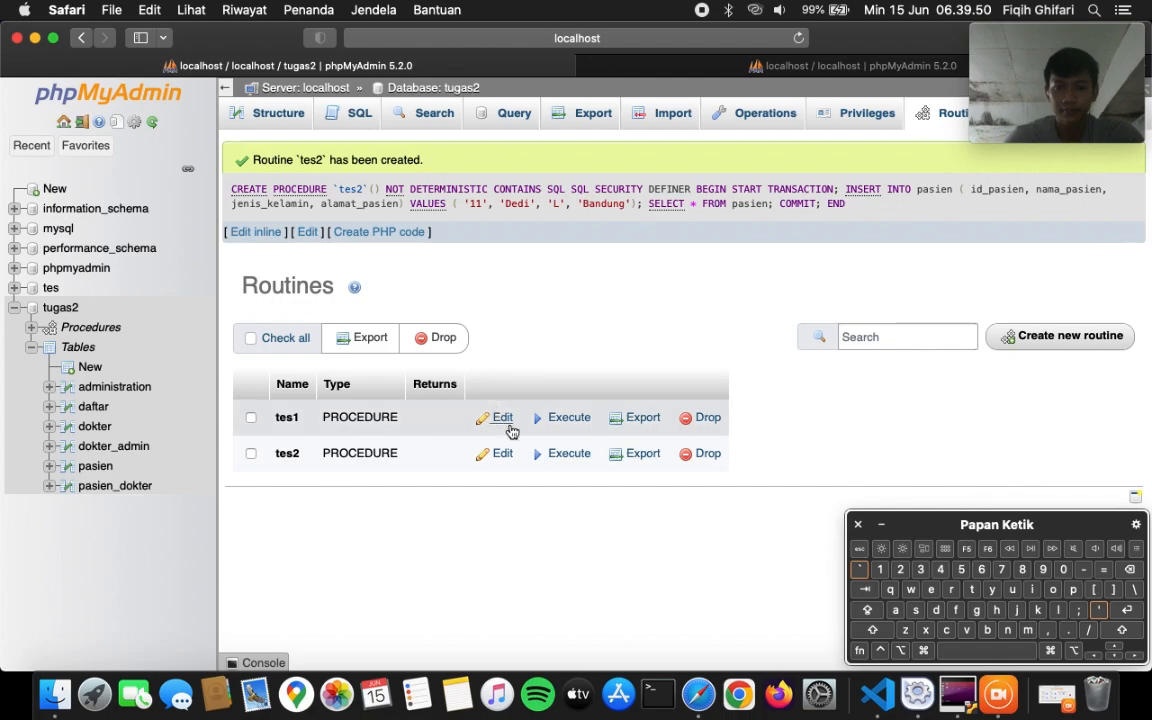
pyautogui.click(574, 455)
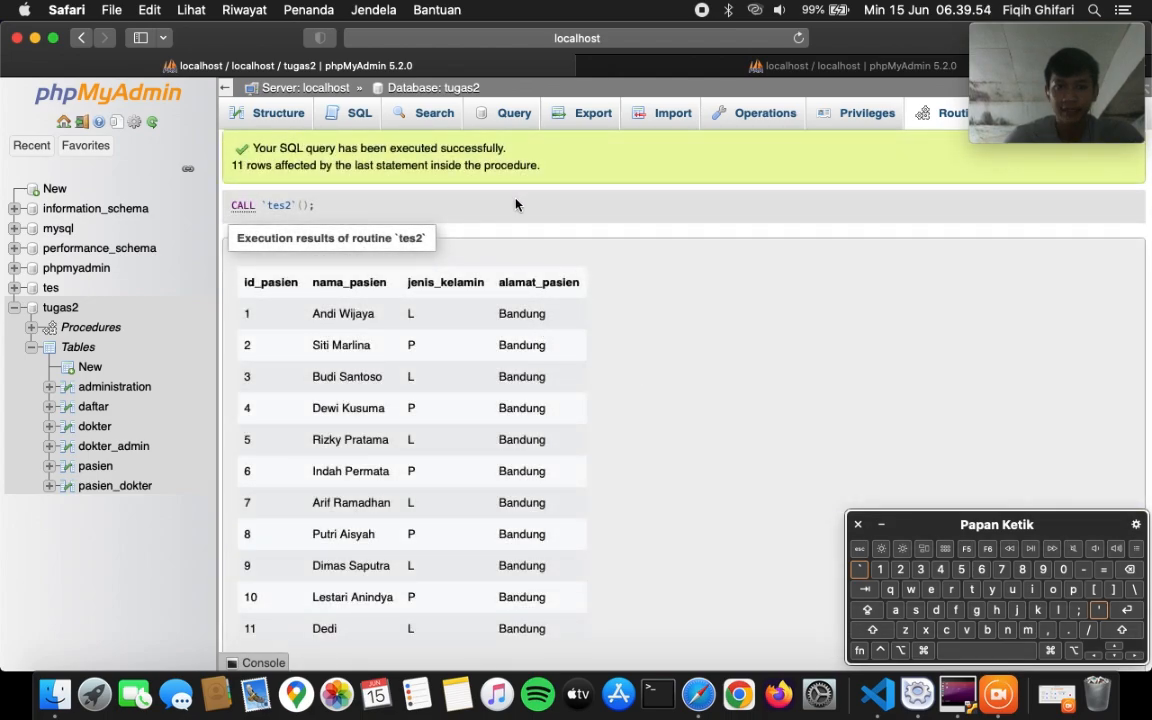
pyautogui.scroll(-3, 666, 380)
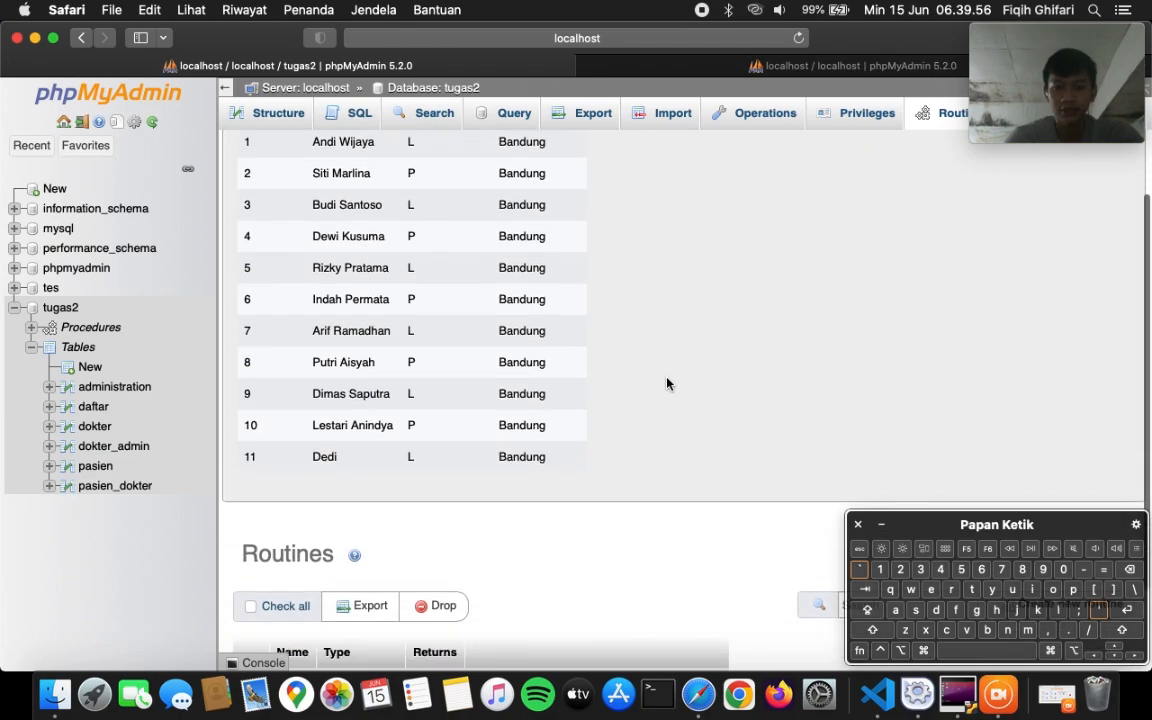
# - Browse pasien to see 11 rows, with Dedi stored as patient 11
pyautogui.click(97, 466)
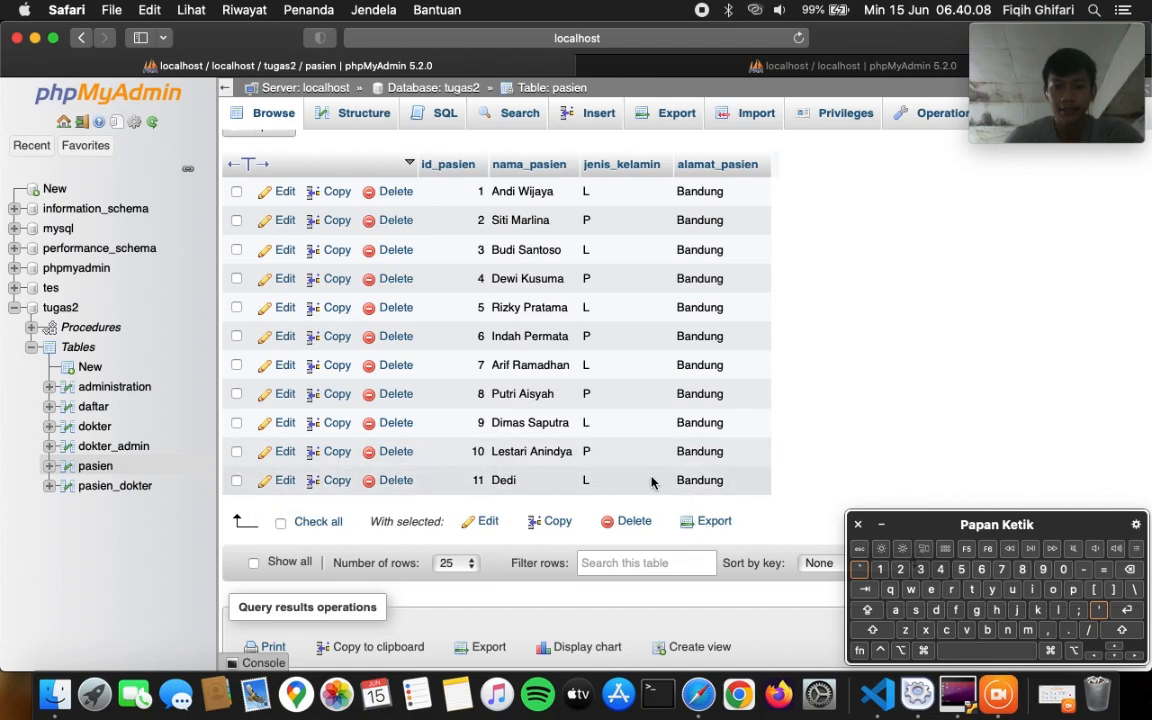
pyautogui.scroll(4, 815, 430)
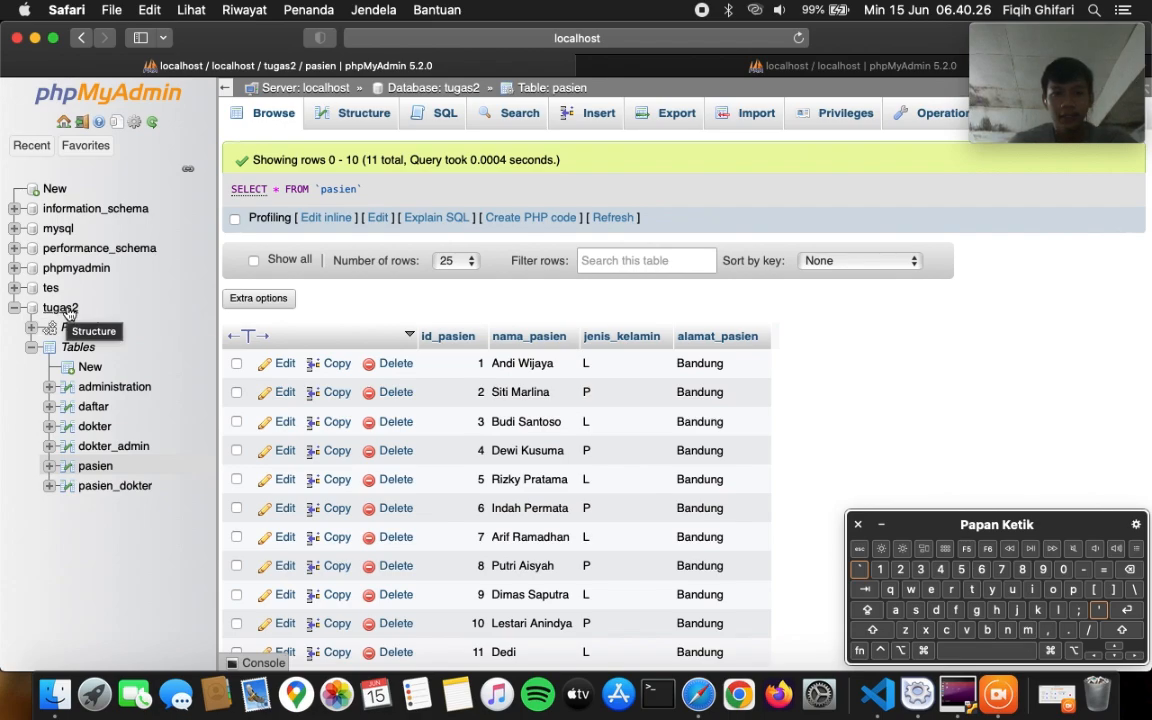
# - Begin a parameterless procedure tes3 in tugas2 and bring up the SQL scripts in VS Code
pyautogui.click(62, 308)
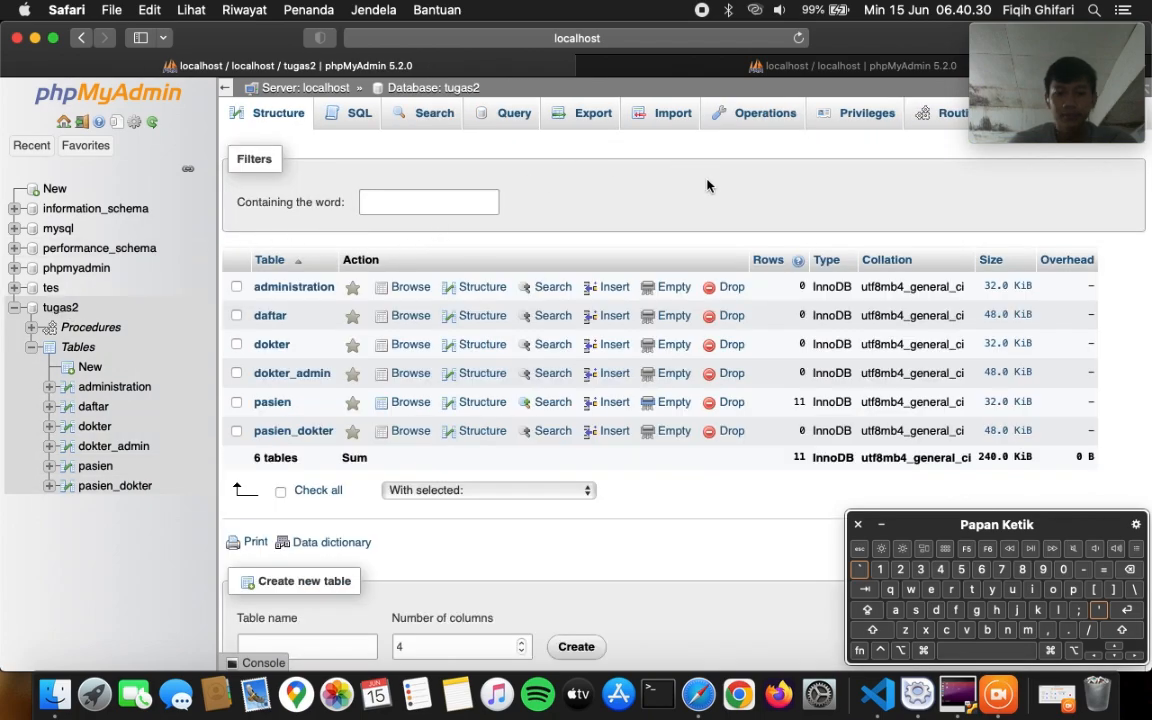
pyautogui.click(940, 120)
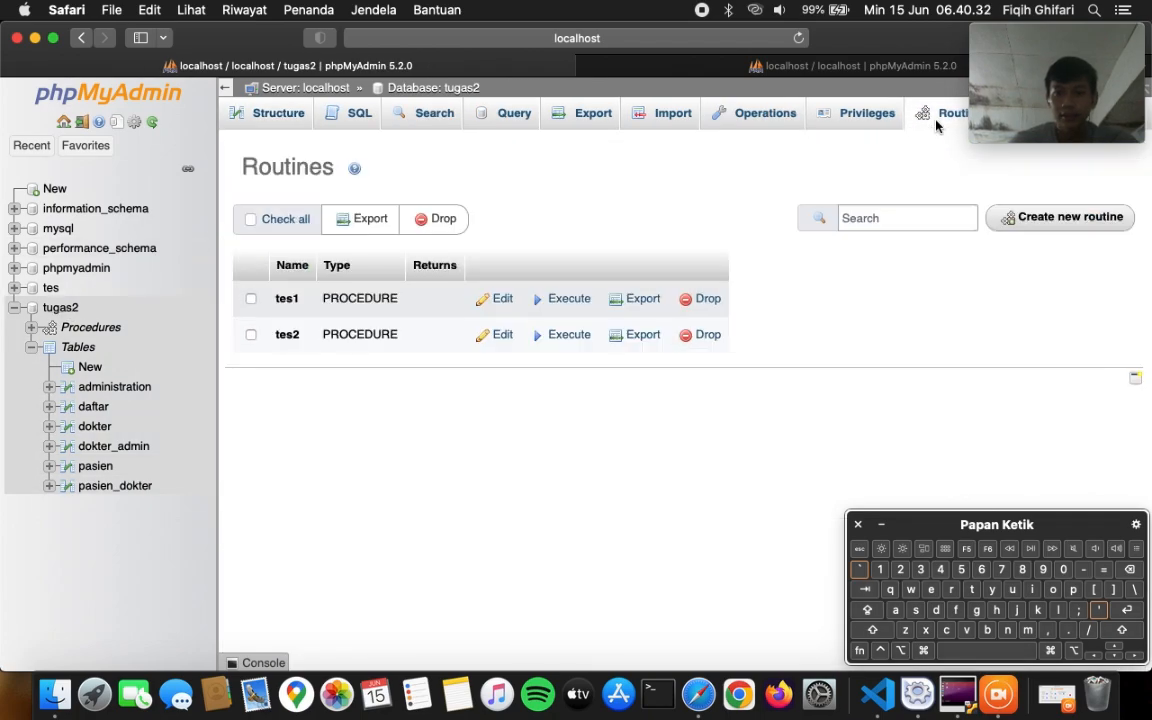
pyautogui.click(1022, 226)
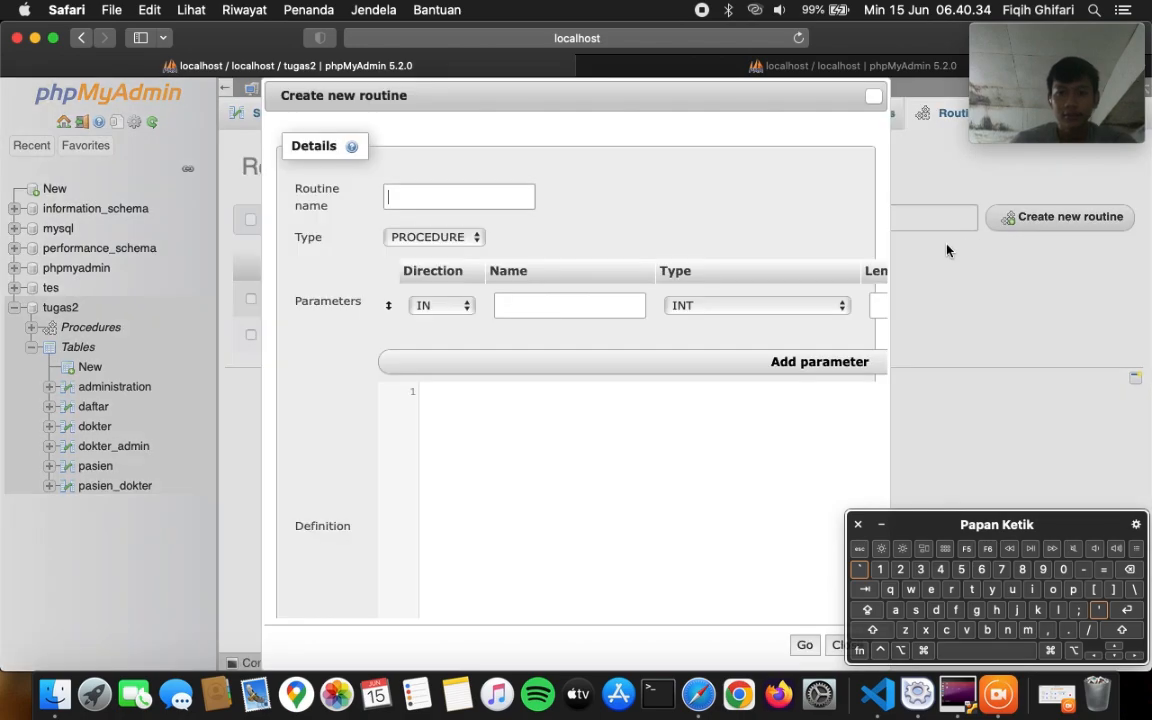
pyautogui.write('tes3')
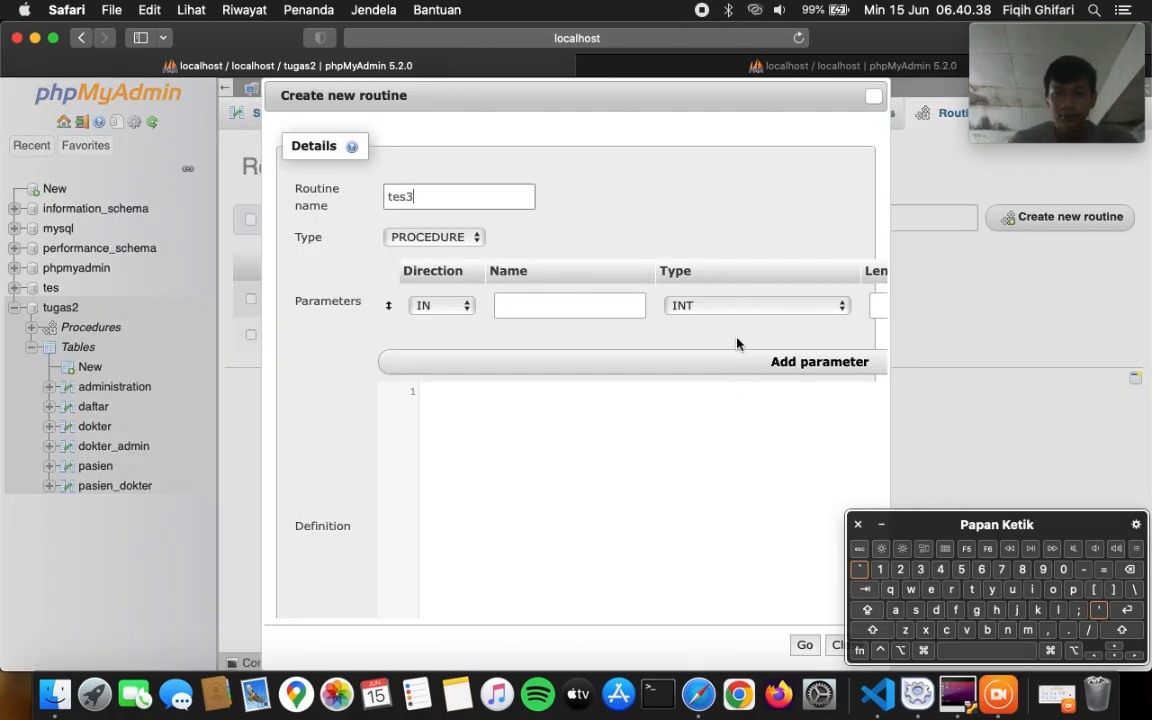
pyautogui.hscroll(5, 737, 344)
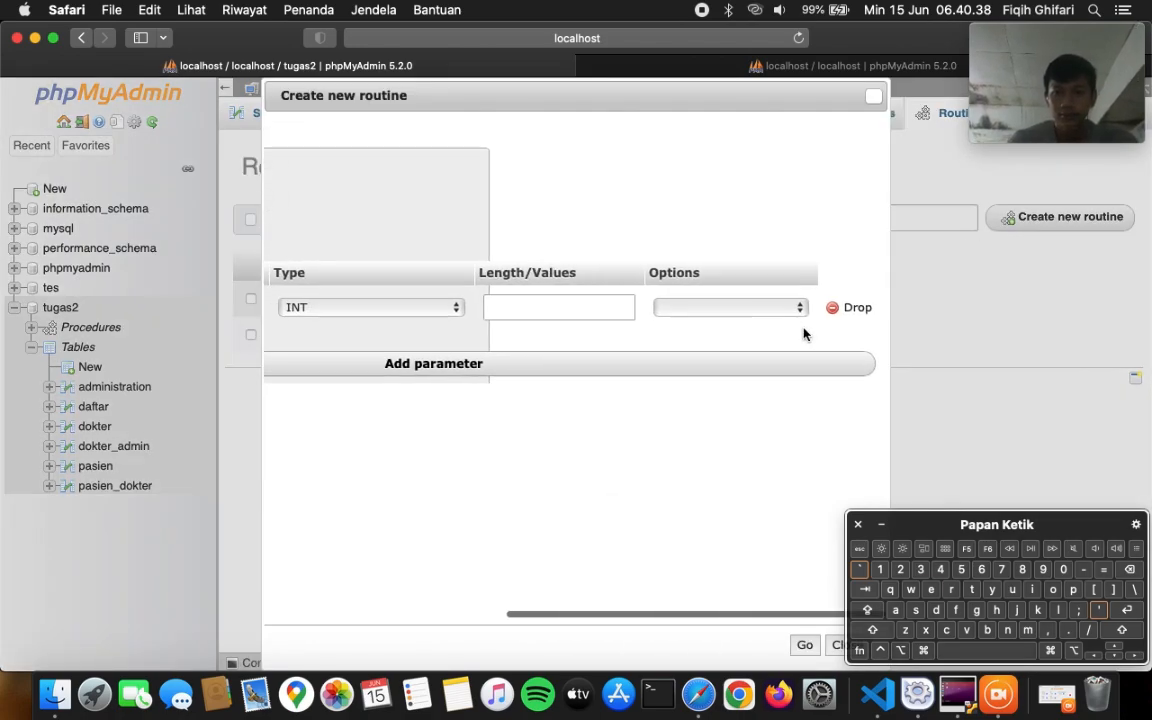
pyautogui.click(858, 305)
pyautogui.scroll(-5, 635, 437)
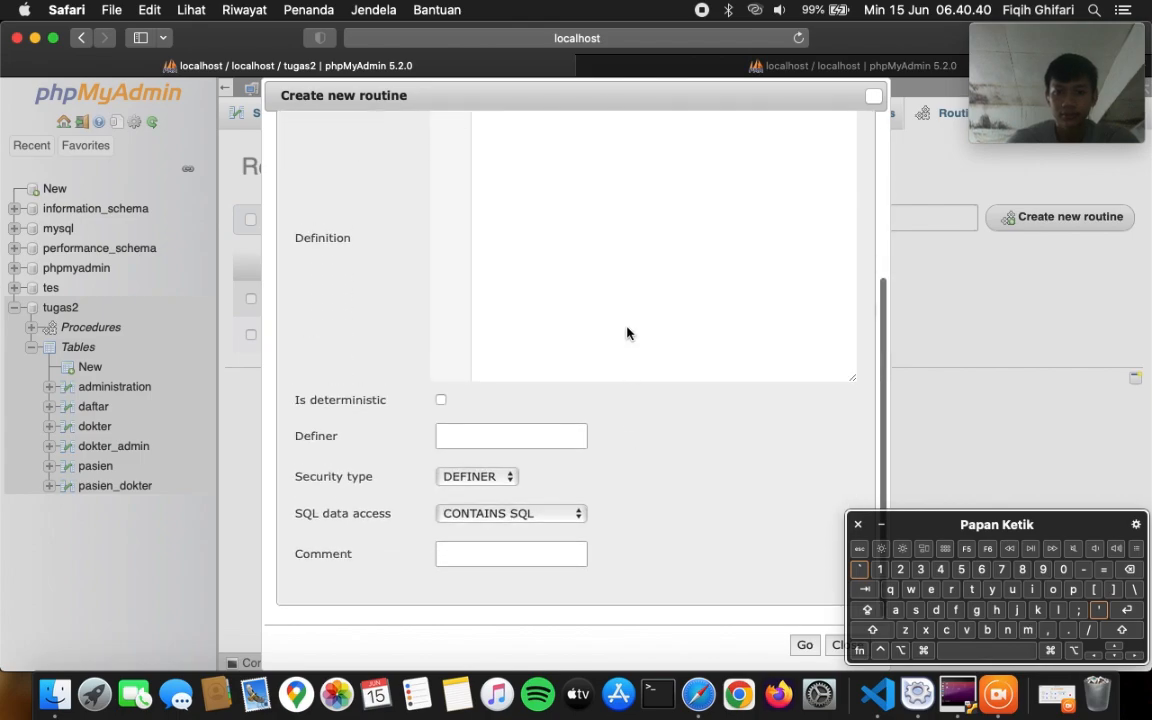
pyautogui.scroll(10, 627, 332)
pyautogui.click(877, 693)
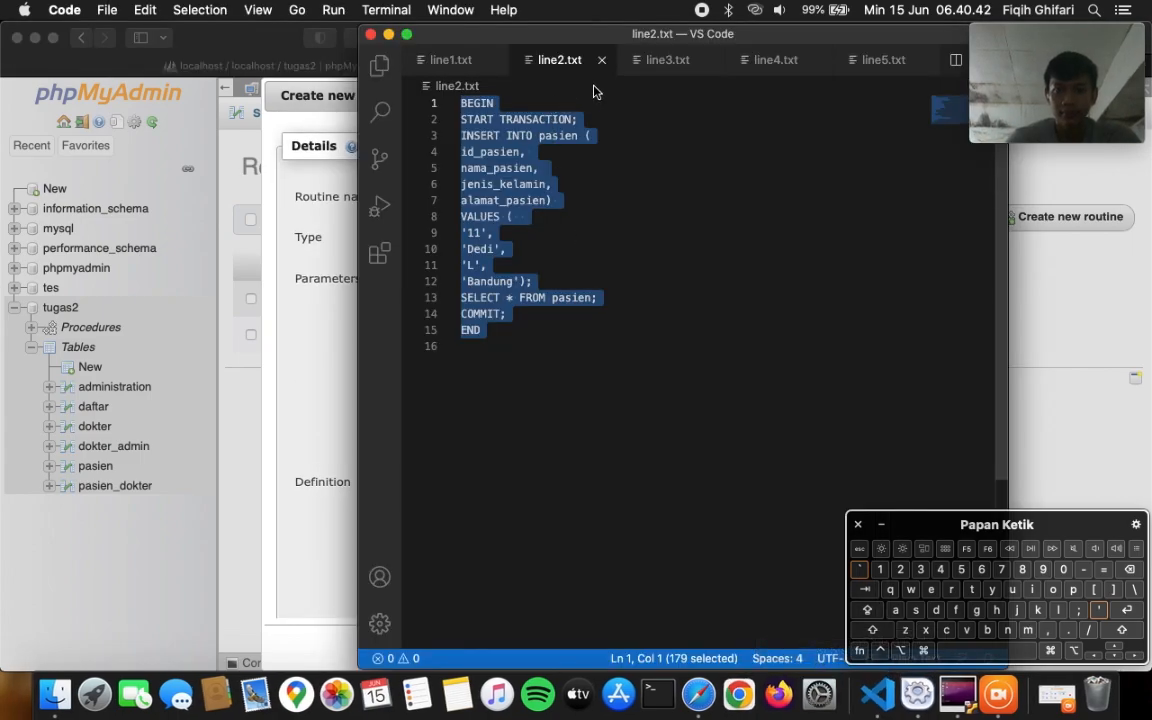
# - Copy the whole line3.txt UPDATE-then-ROLLBACK script from VS Code
pyautogui.click(662, 60)
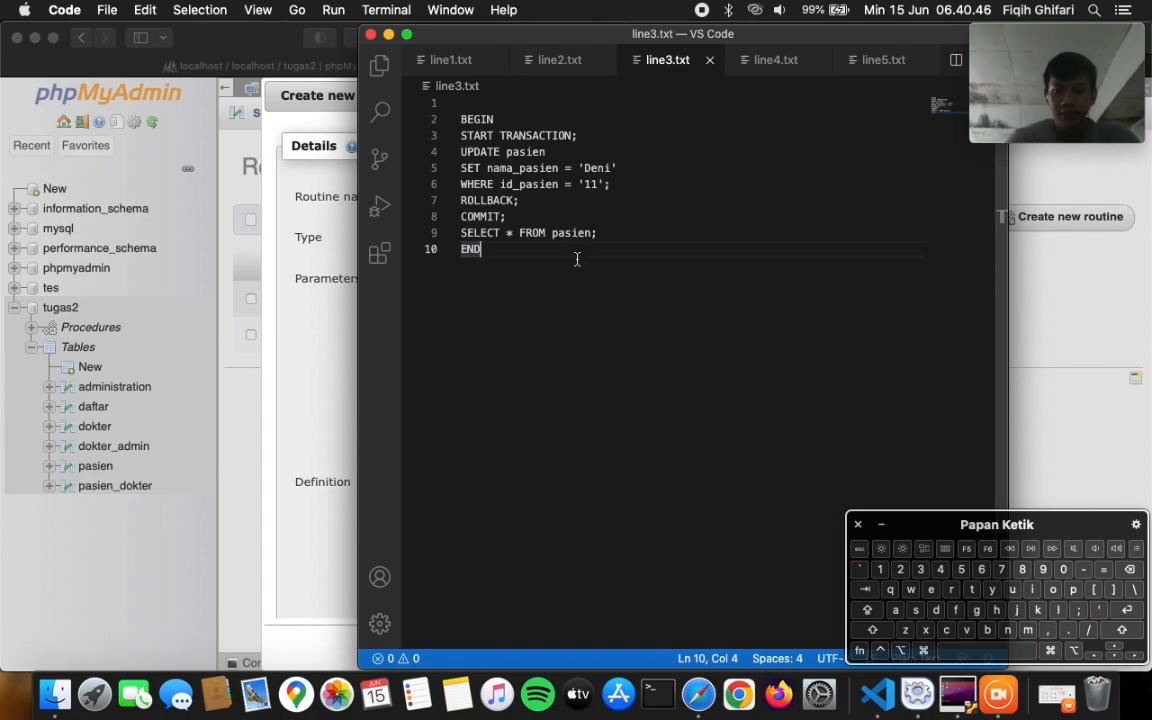
pyautogui.press('super+a')
pyautogui.press('super+c')
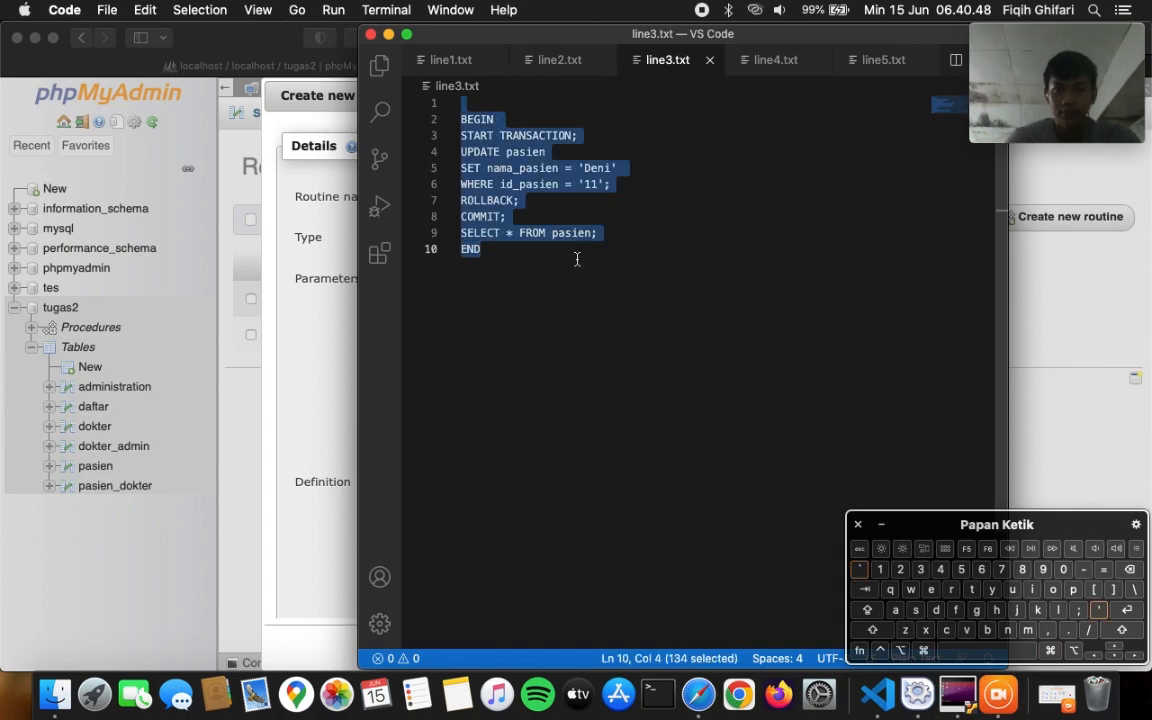
pyautogui.click(529, 259)
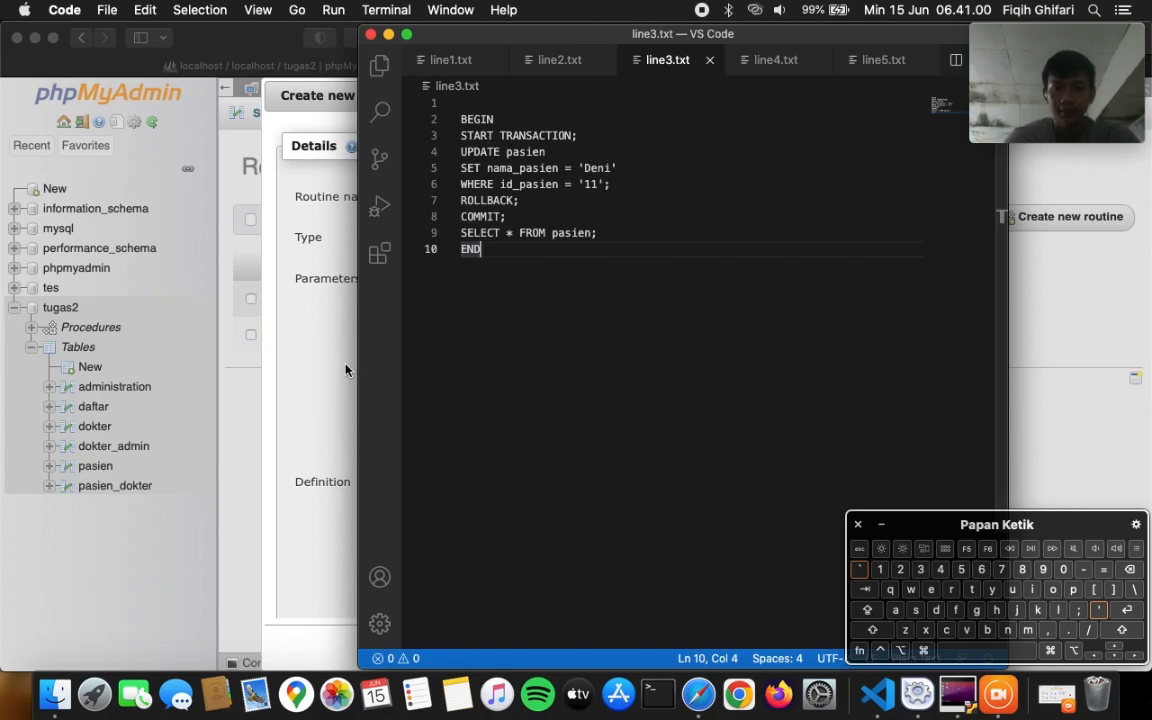
pyautogui.click(321, 378)
# - Paste the line3.txt script as tes3's definition and save the procedure
pyautogui.press('super+v')
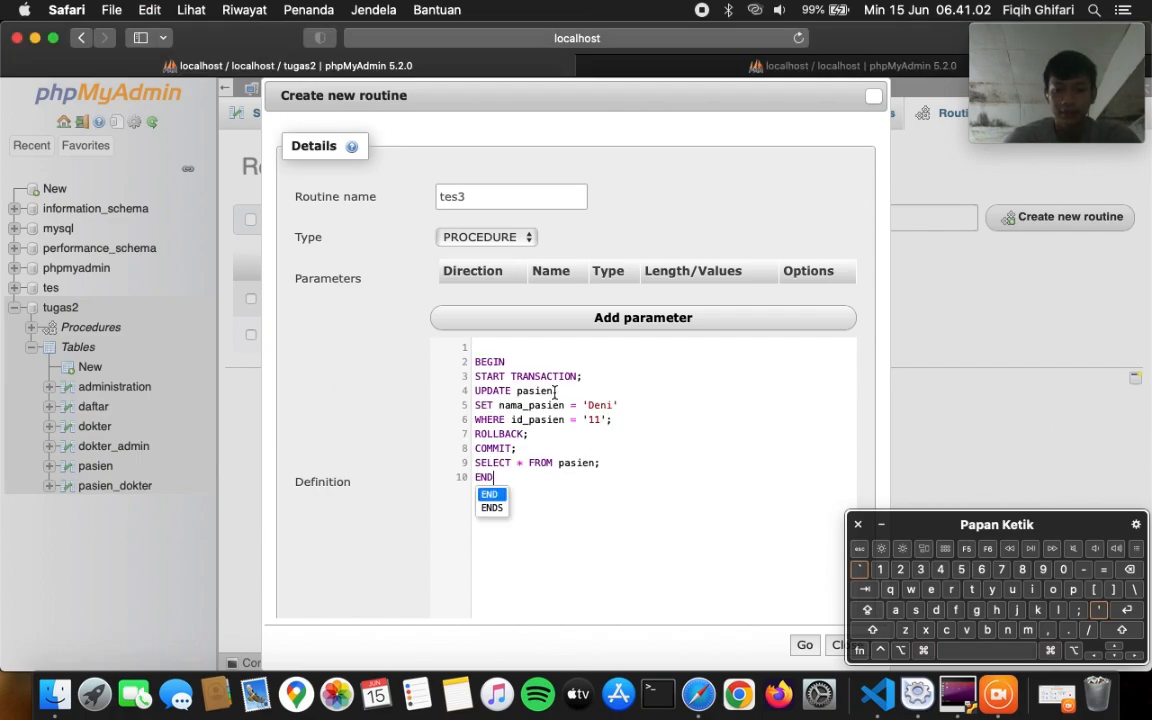
pyautogui.click(494, 497)
pyautogui.scroll(-5, 643, 535)
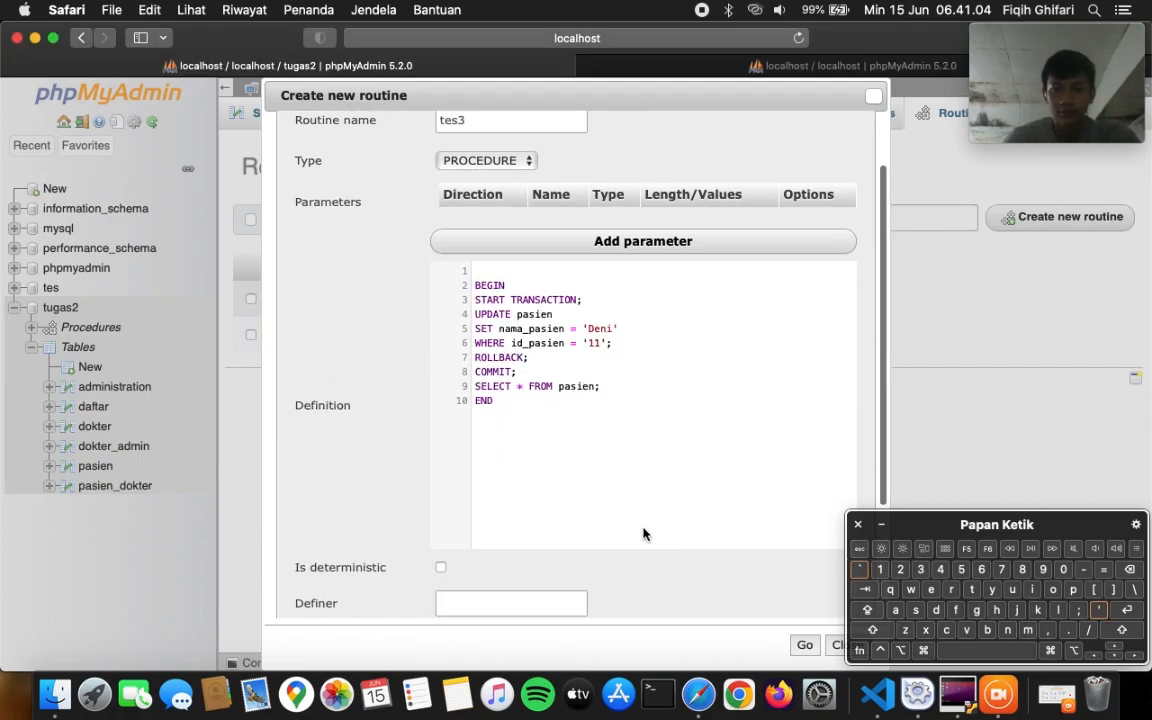
pyautogui.click(804, 644)
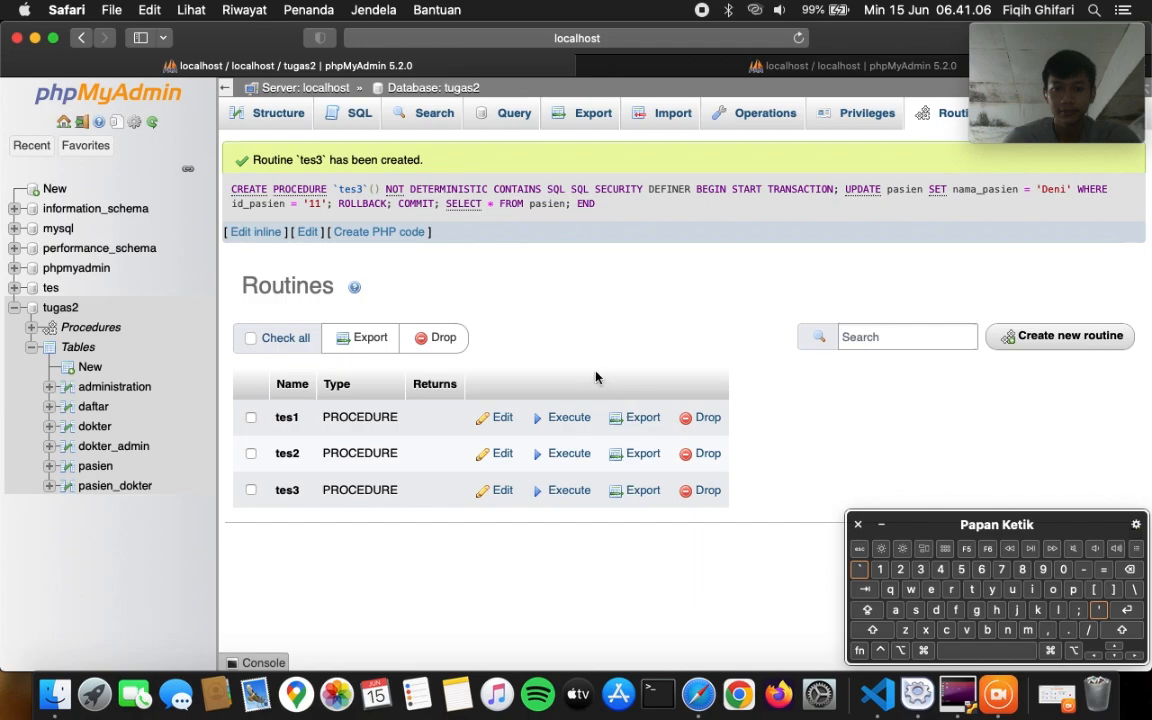
# - Execute tes3, then browse pasien to confirm patient 11 is still Dedi
pyautogui.click(583, 490)
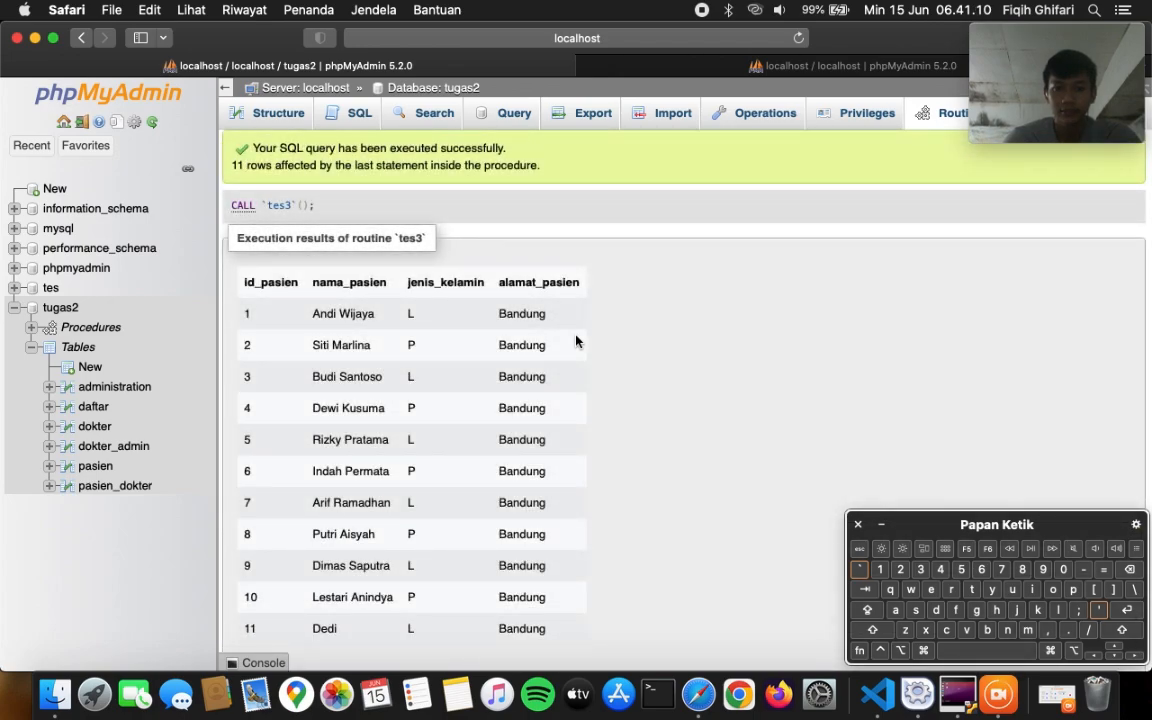
pyautogui.scroll(-2, 576, 341)
pyautogui.scroll(2, 576, 341)
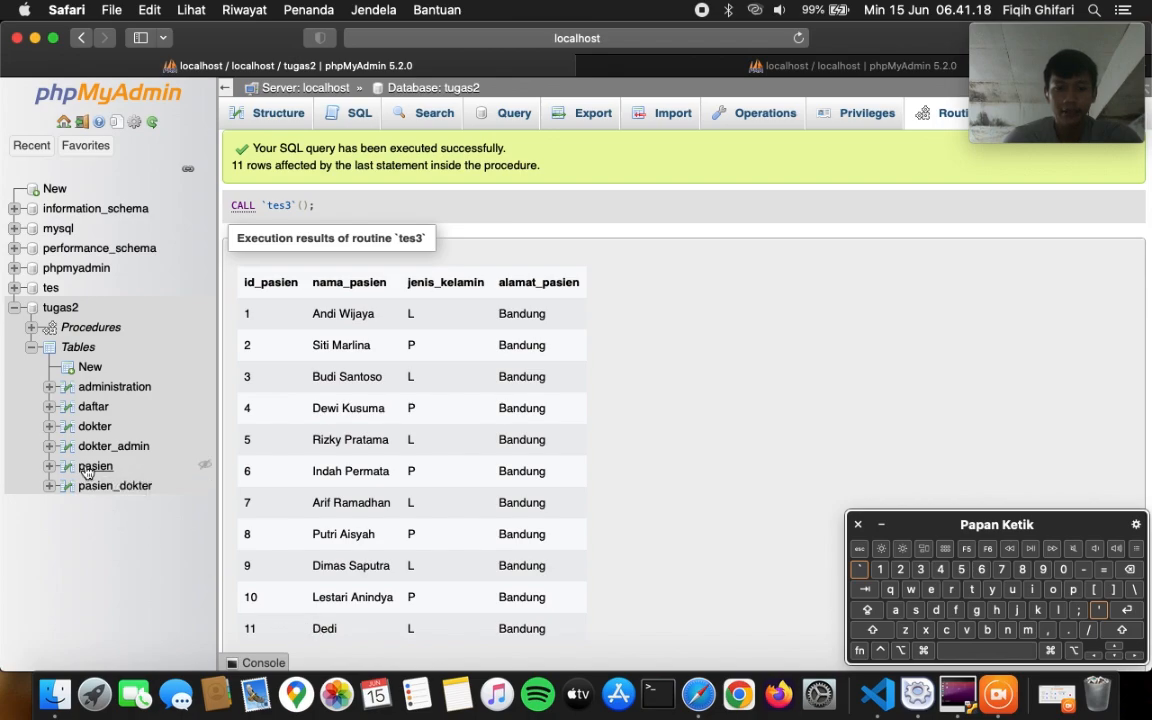
pyautogui.click(87, 472)
pyautogui.scroll(-4, 463, 568)
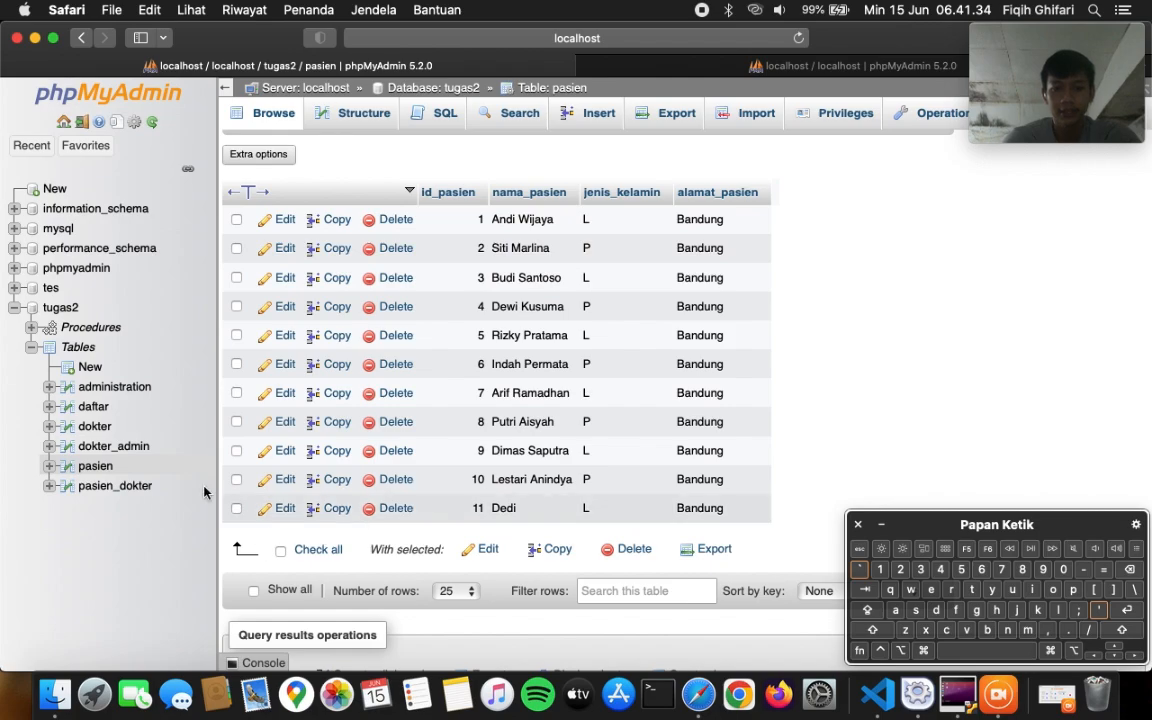
# - Re-run procedure tes3 and check the rows of the pasien table
pyautogui.click(76, 325)
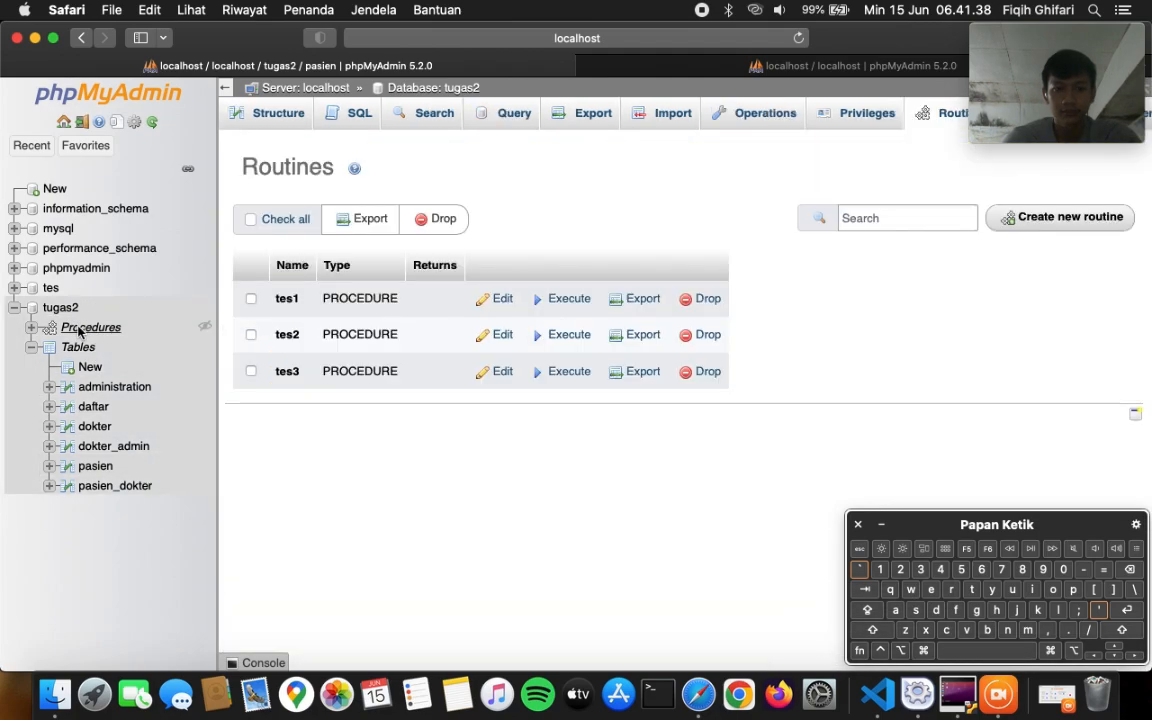
pyautogui.click(573, 374)
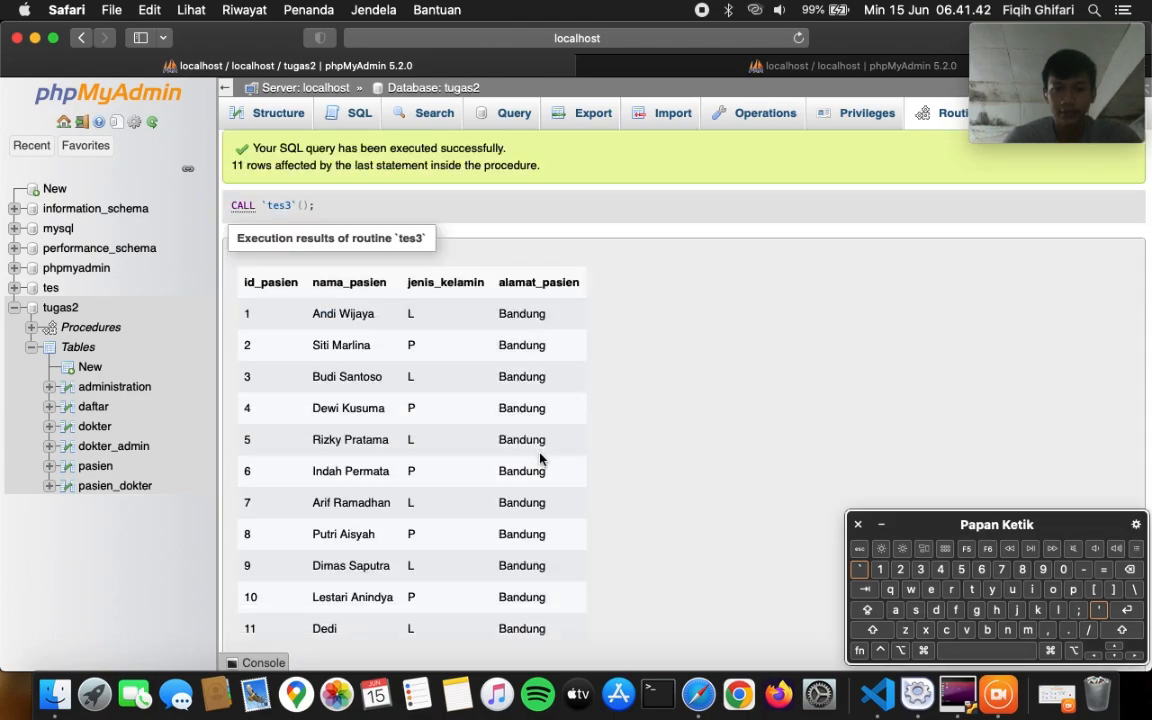
pyautogui.scroll(-3, 571, 465)
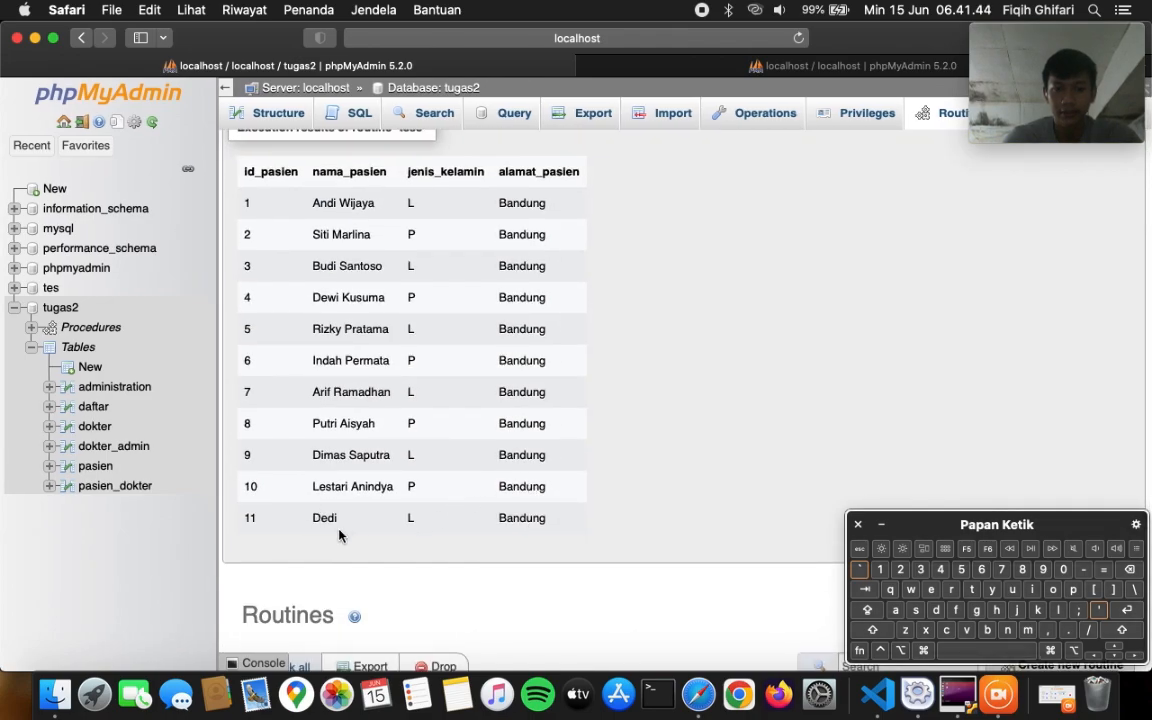
pyautogui.click(90, 466)
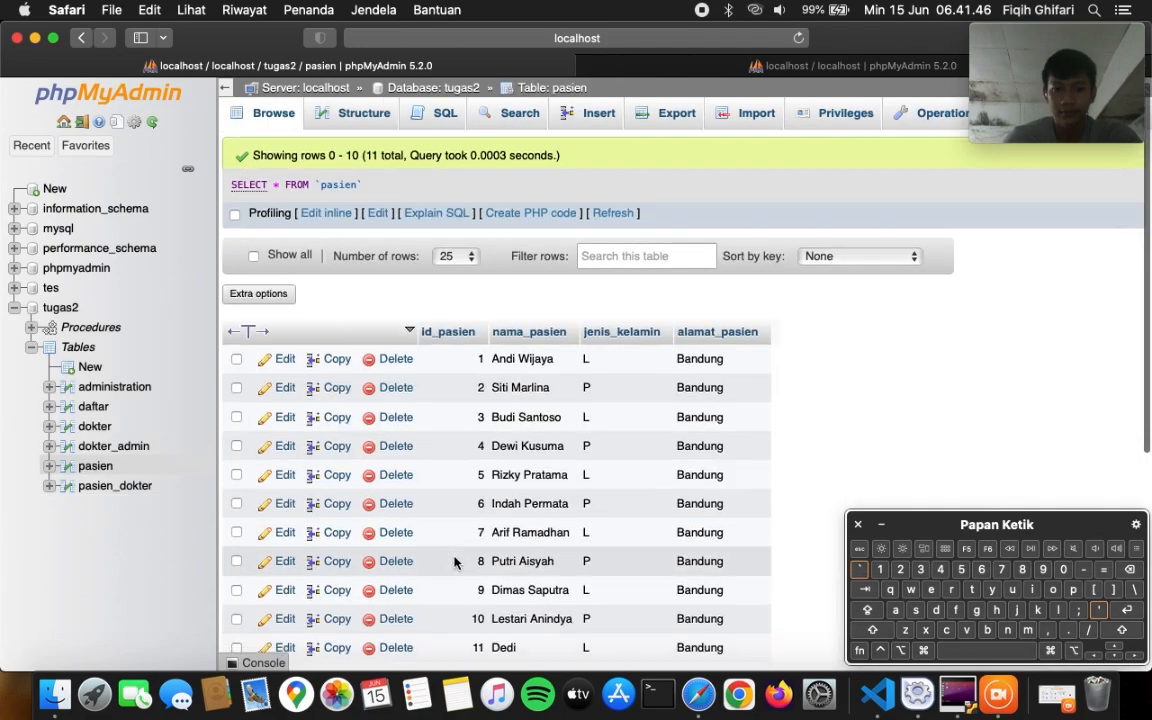
pyautogui.scroll(-3, 455, 530)
pyautogui.scroll(3, 505, 568)
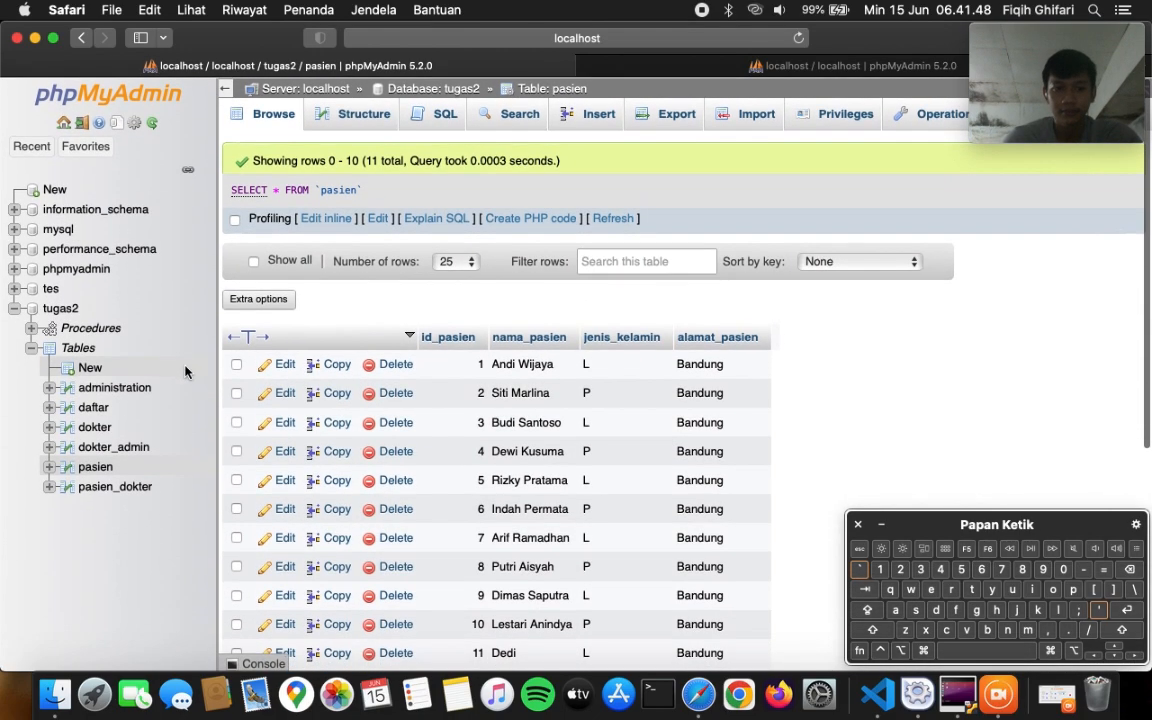
# - Start a new tugas2 routine named tes4 and drop its default parameter row
pyautogui.click(62, 308)
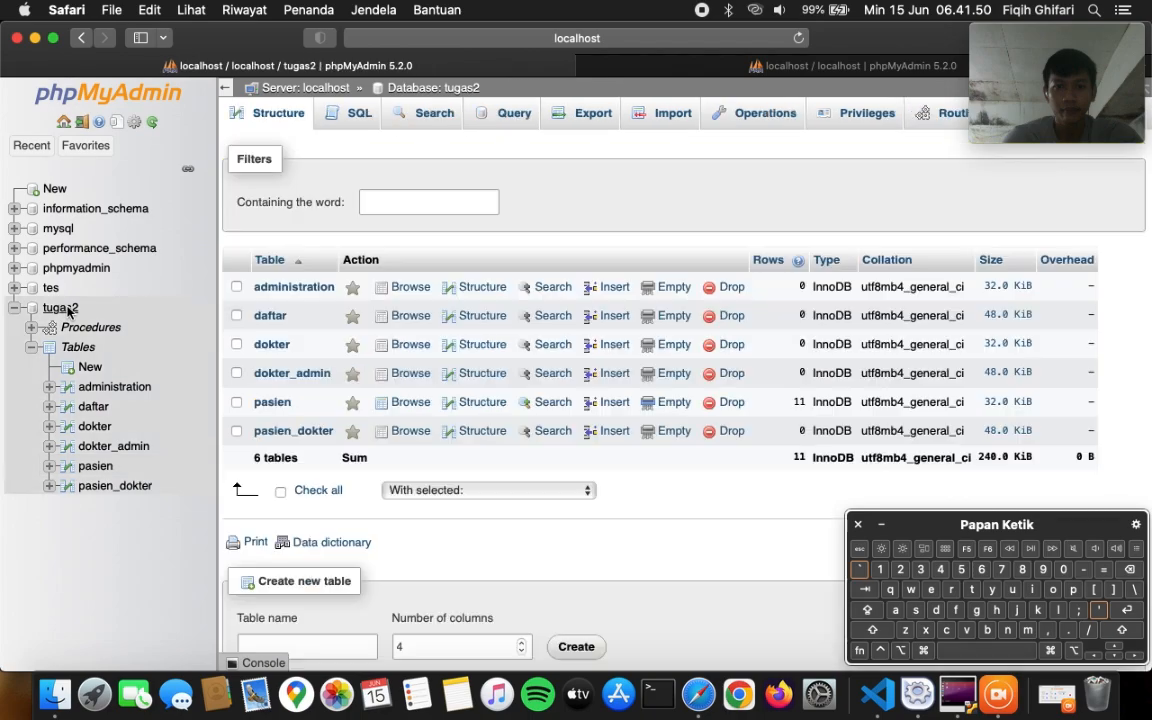
pyautogui.click(945, 113)
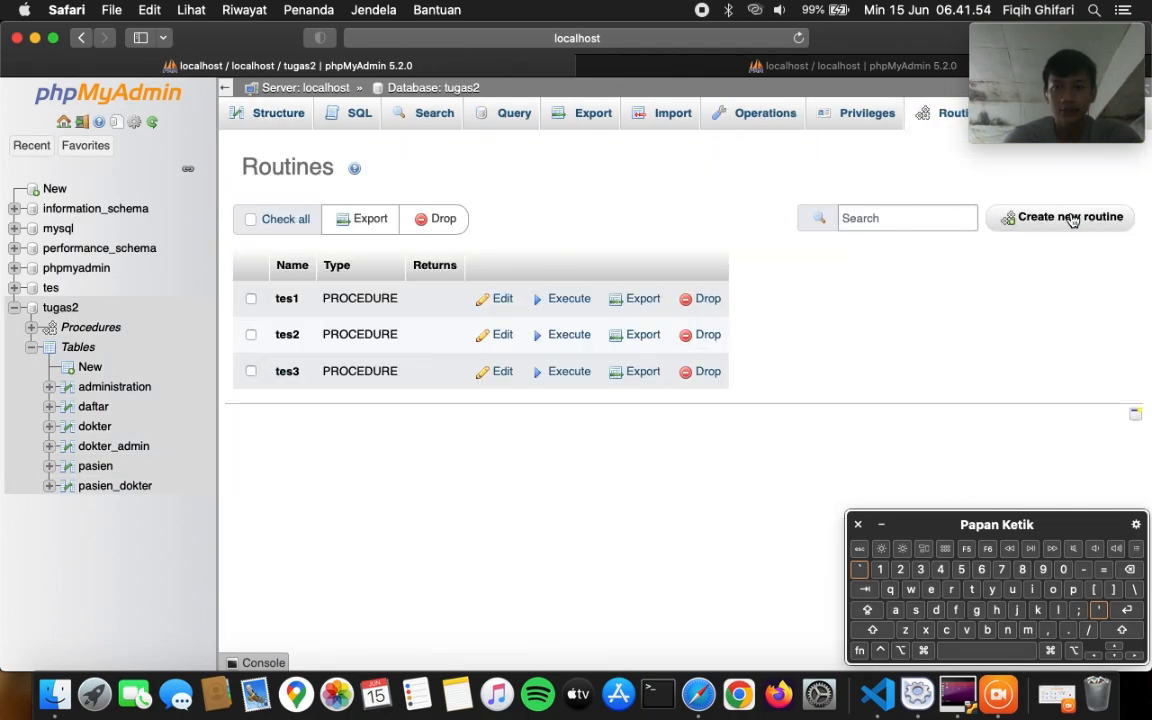
pyautogui.click(1110, 220)
pyautogui.write('tes4')
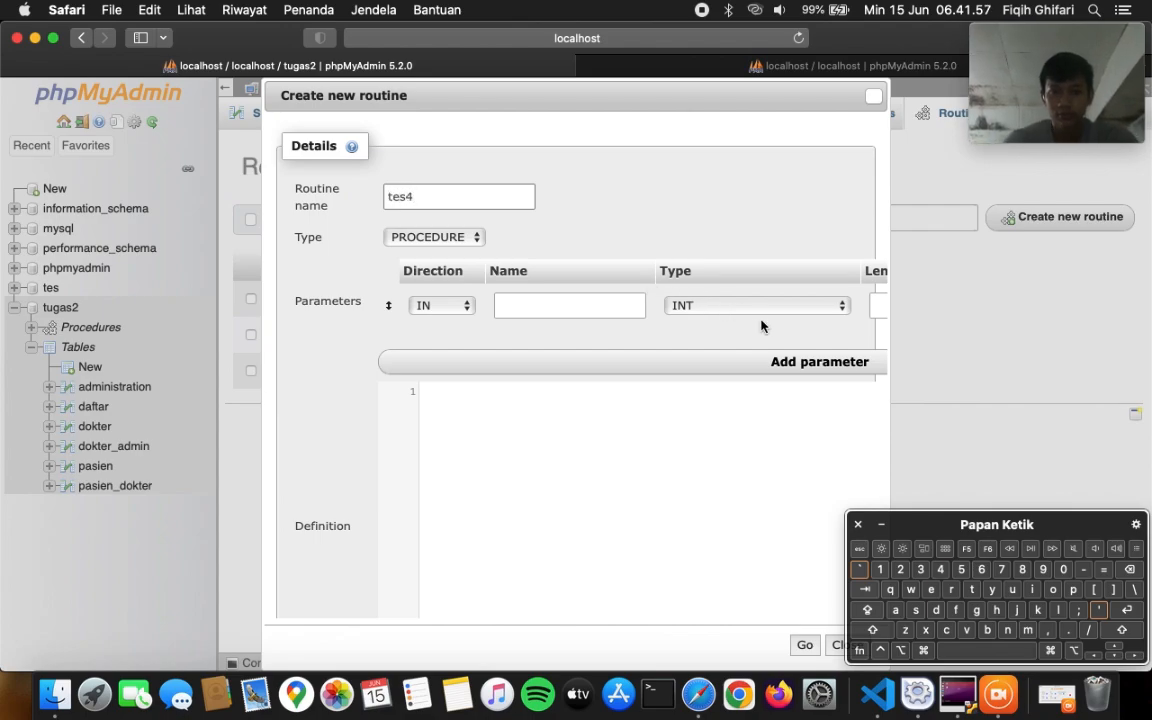
pyautogui.hscroll(5, 760, 325)
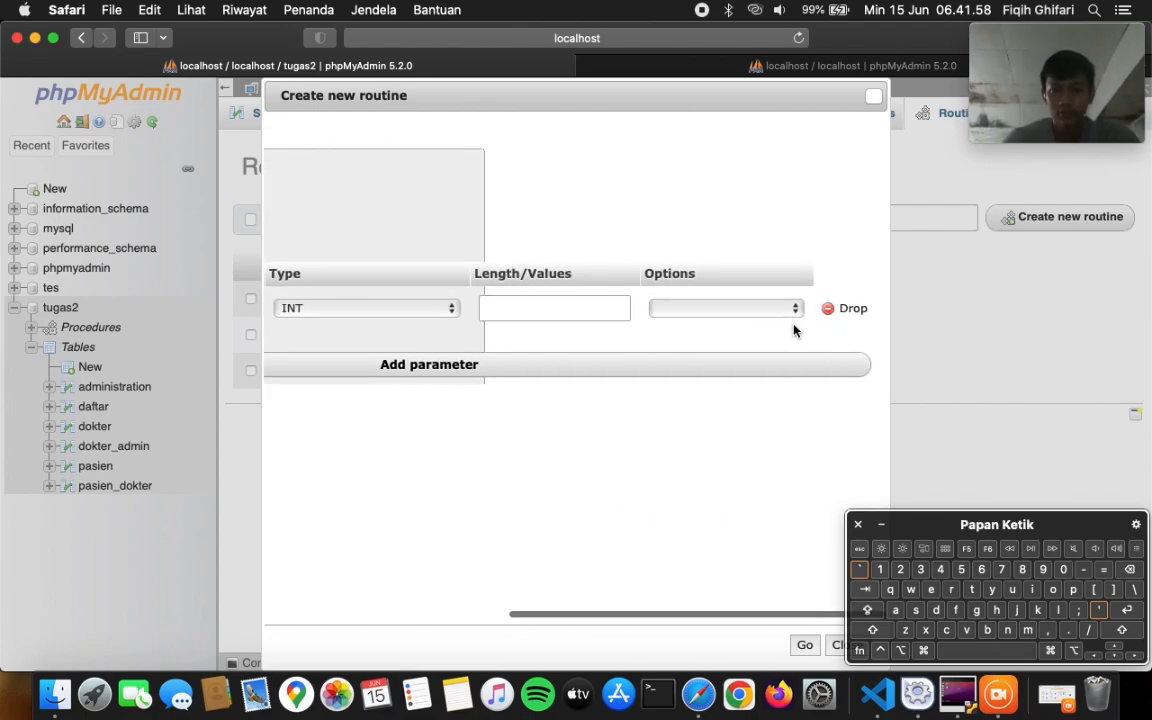
pyautogui.click(858, 307)
# - Select and copy the entire line4.txt transaction script in VS Code
pyautogui.click(877, 693)
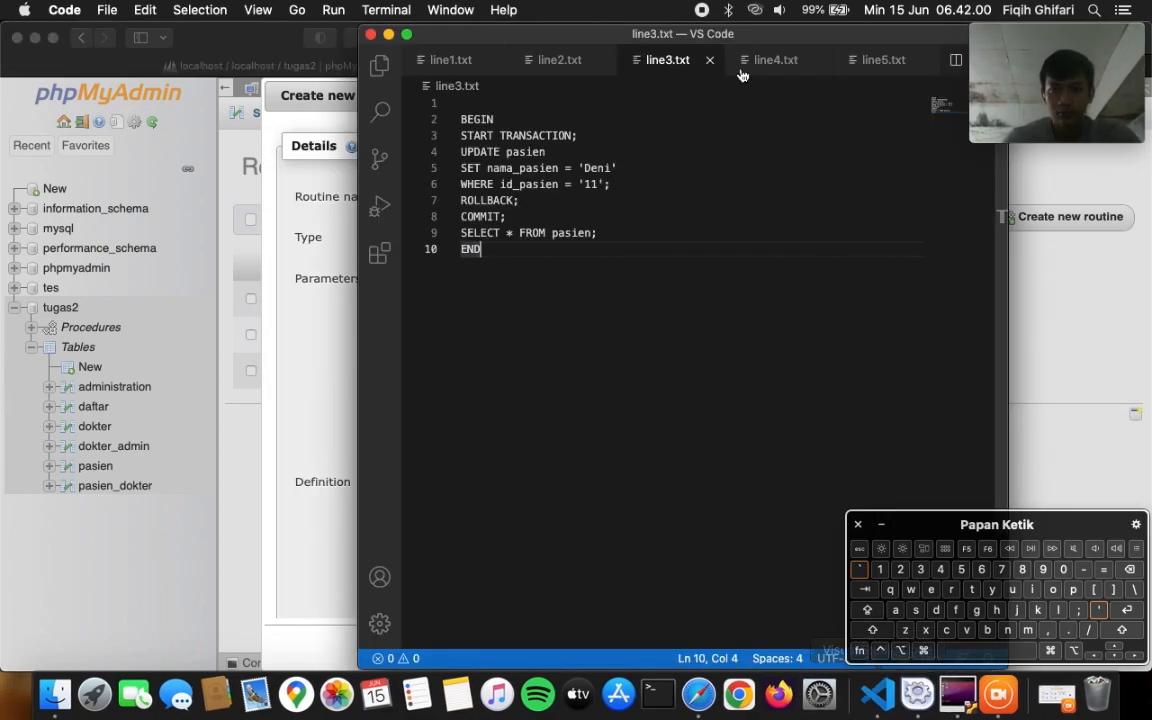
pyautogui.click(746, 62)
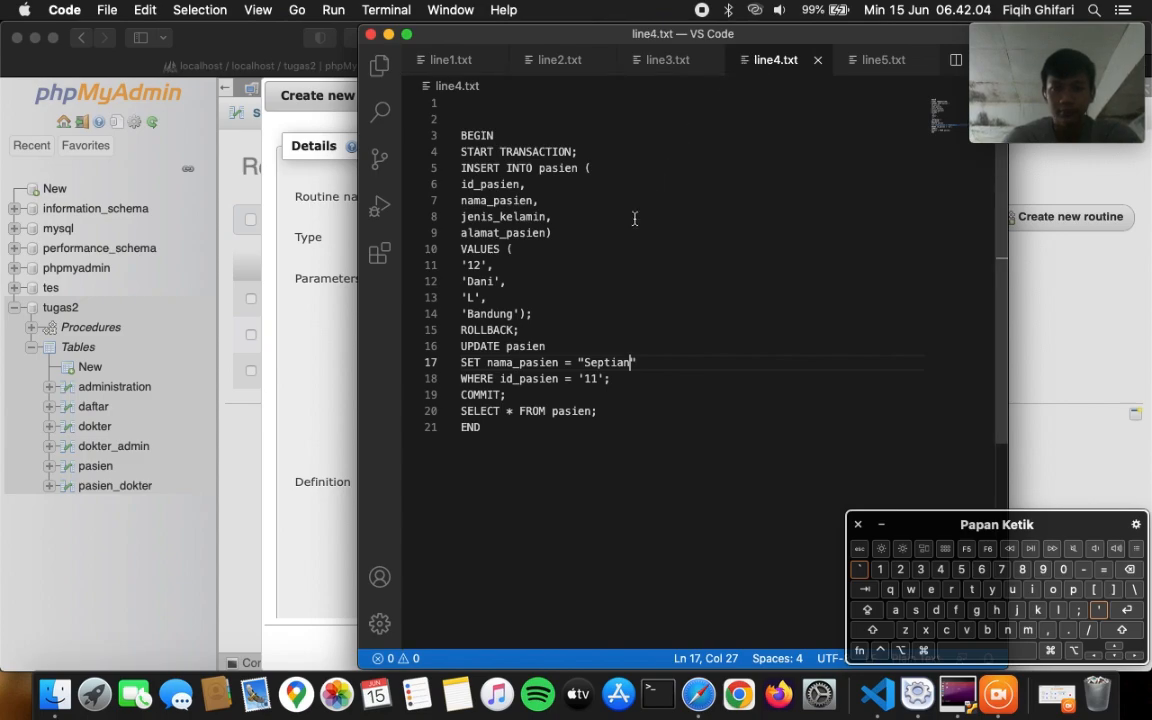
pyautogui.click(574, 429)
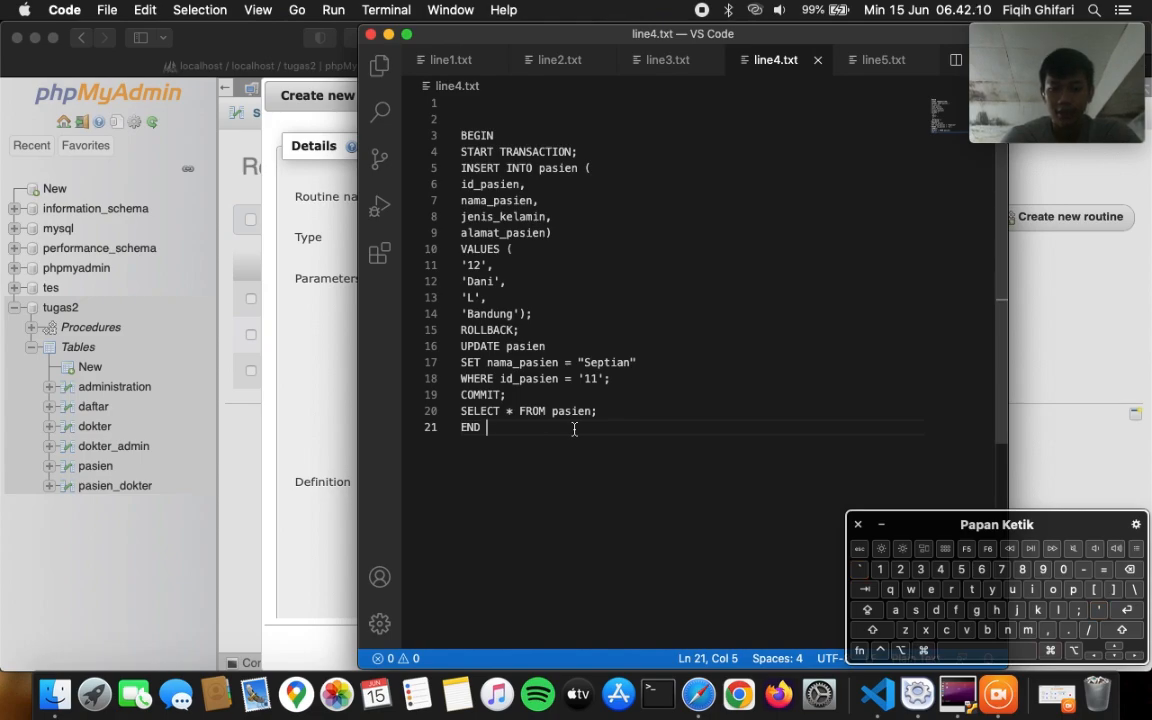
pyautogui.press('super+a')
pyautogui.press('super+c')
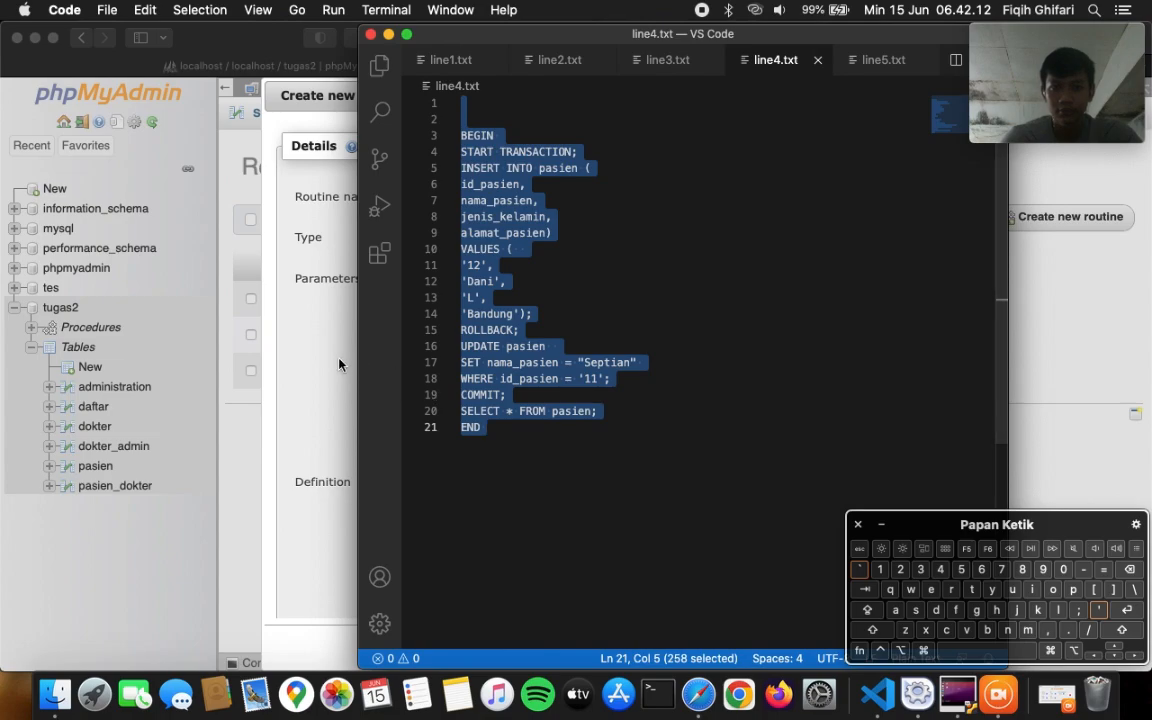
pyautogui.click(339, 365)
# - Paste the line4.txt script as tes4's definition, save the procedure, and execute it
pyautogui.press('super+v')
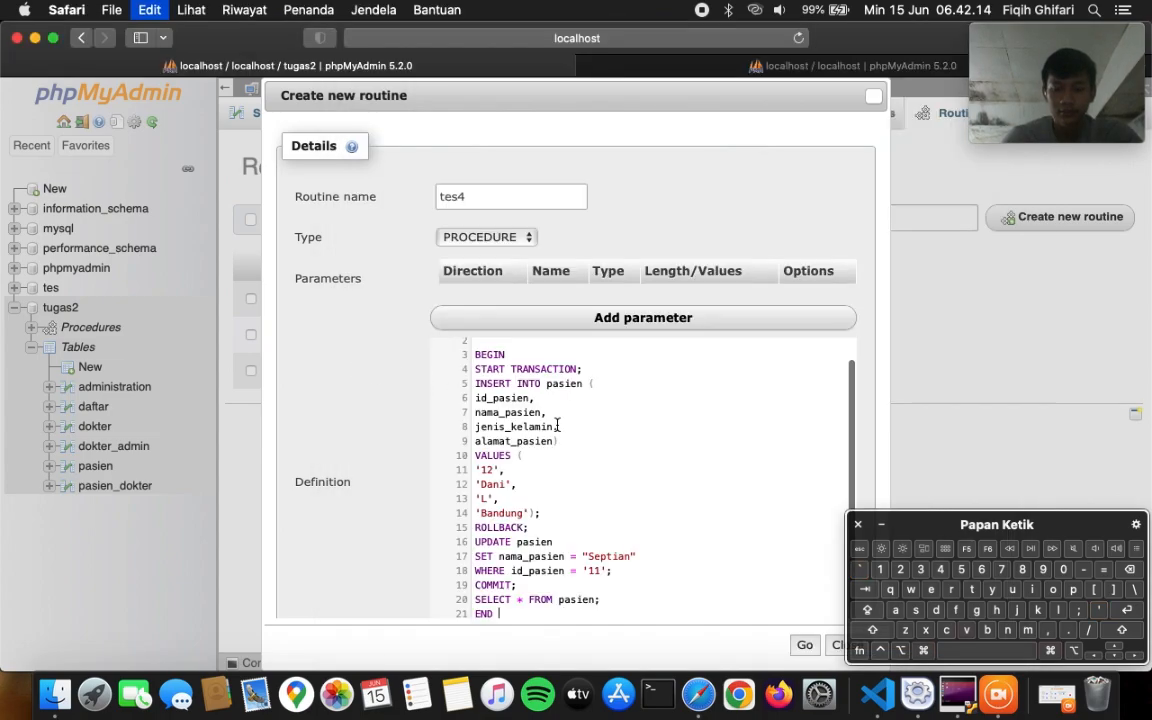
pyautogui.scroll(-3, 557, 425)
pyautogui.scroll(-1, 552, 415)
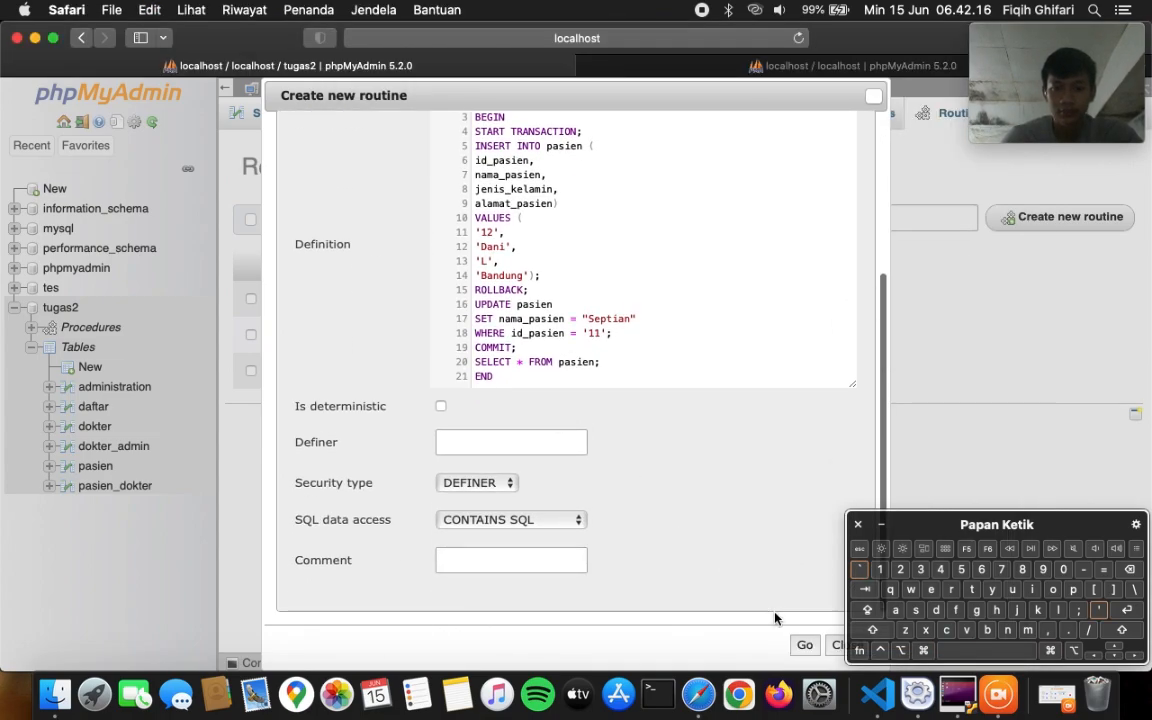
pyautogui.press('BackSpace')
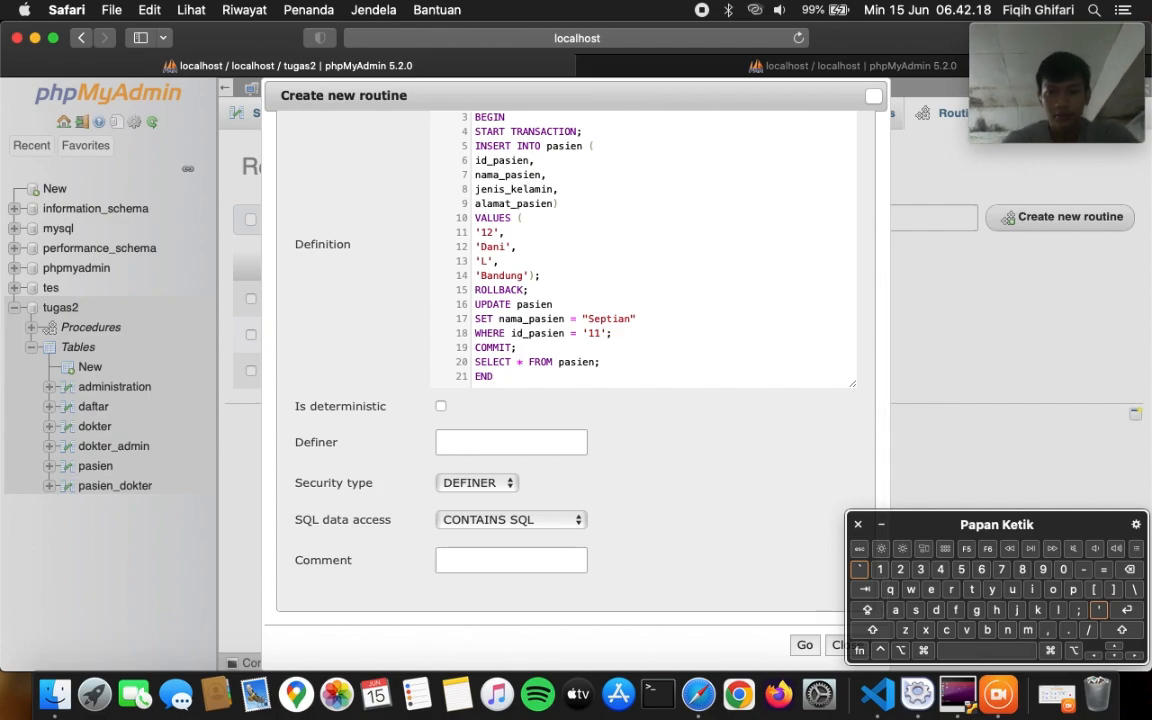
pyautogui.click(806, 646)
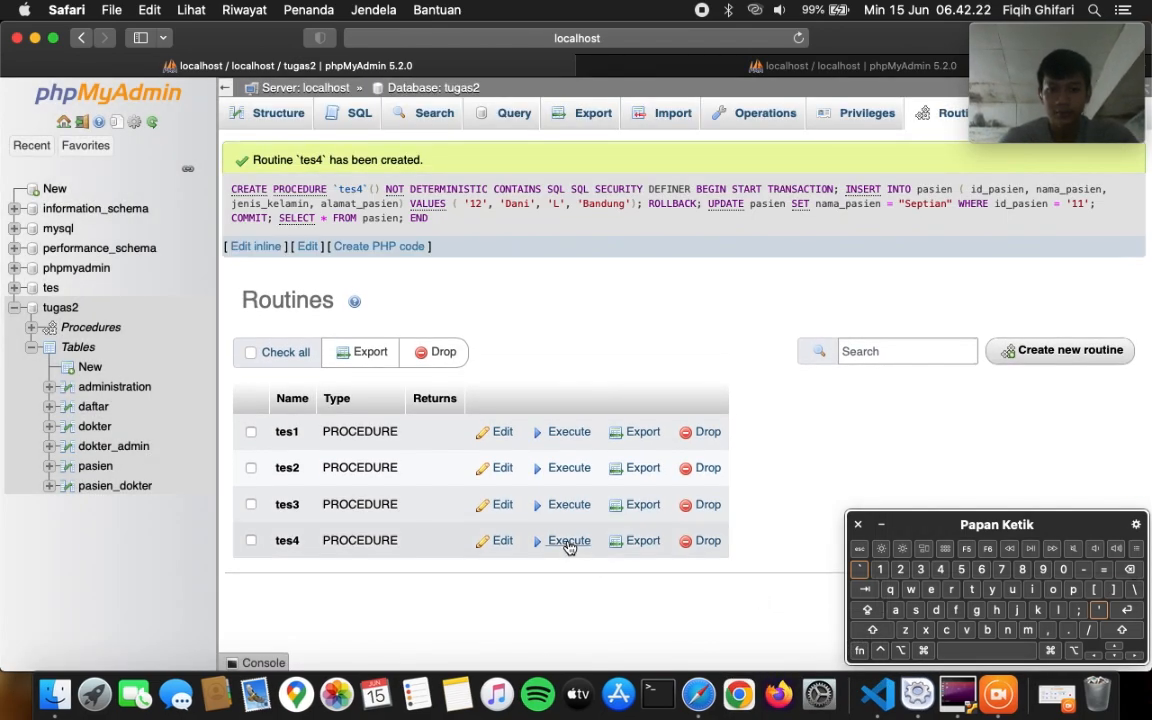
pyautogui.click(567, 541)
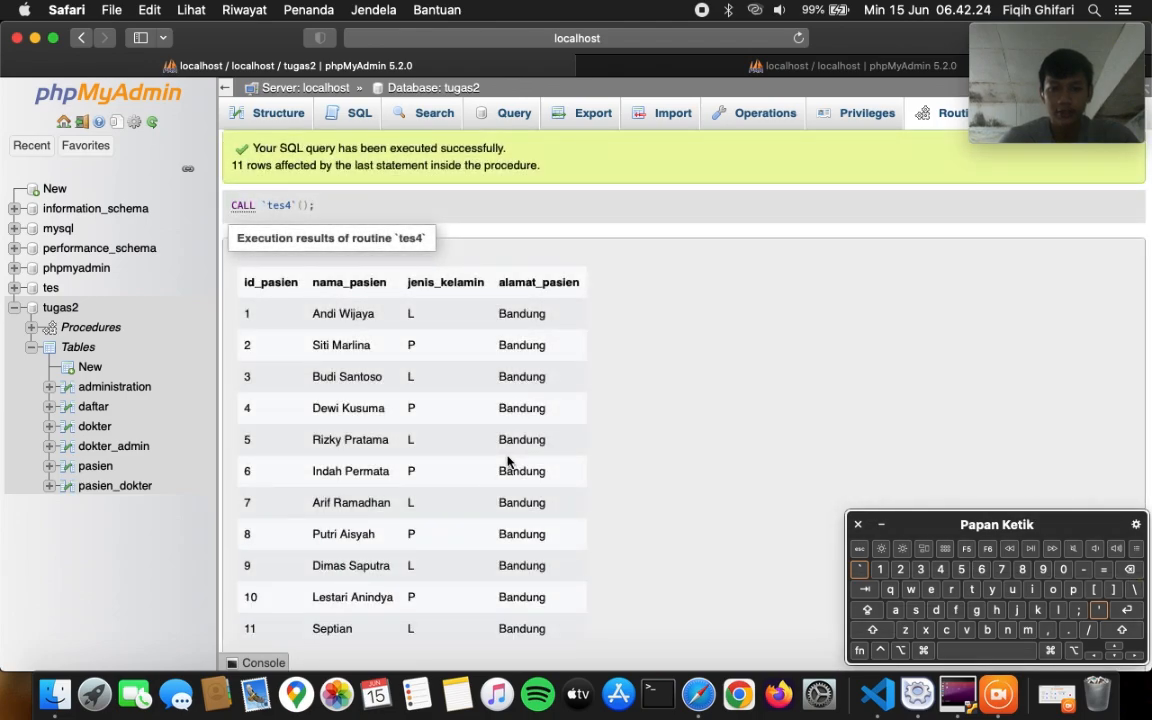
pyautogui.scroll(-5, 507, 461)
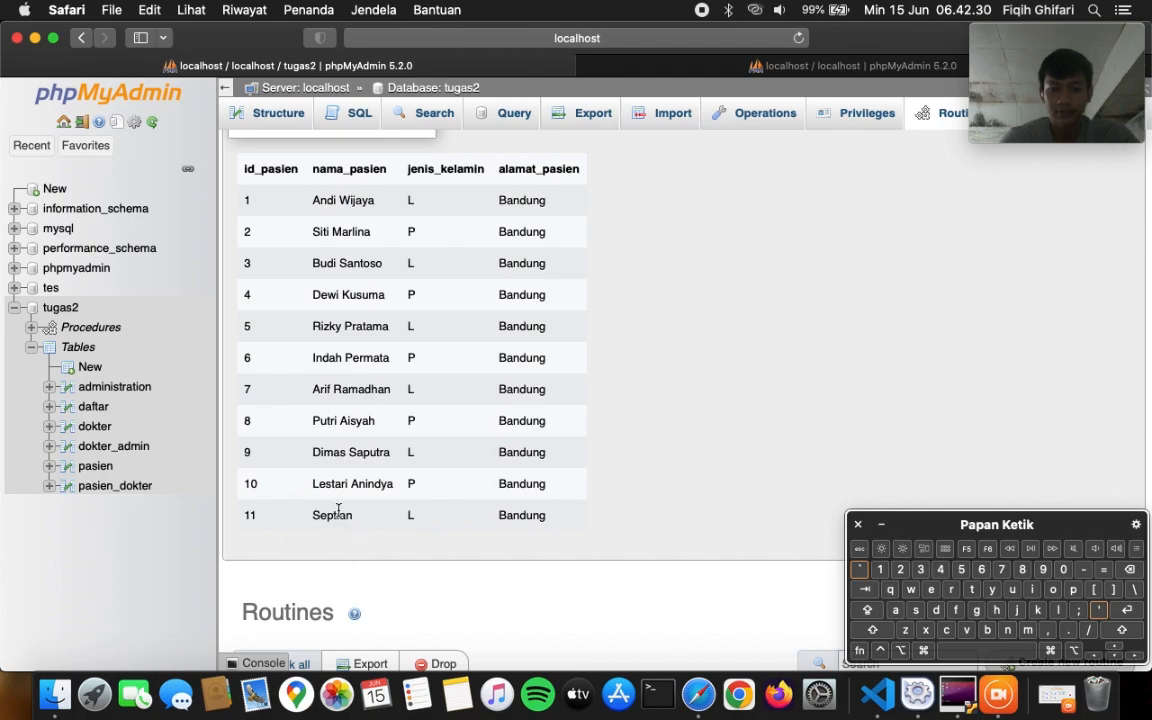
# - Confirm pasien shows Septian, then begin routine tes5 with its parameter row dropped
pyautogui.click(90, 466)
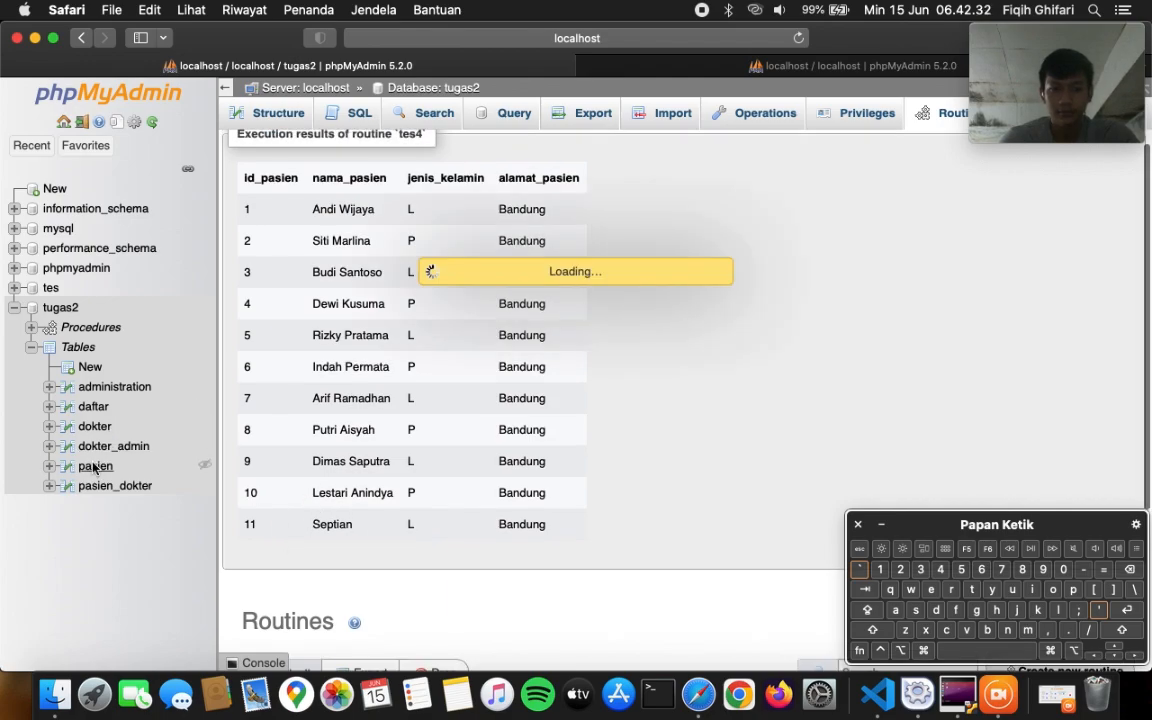
pyautogui.scroll(-3, 420, 561)
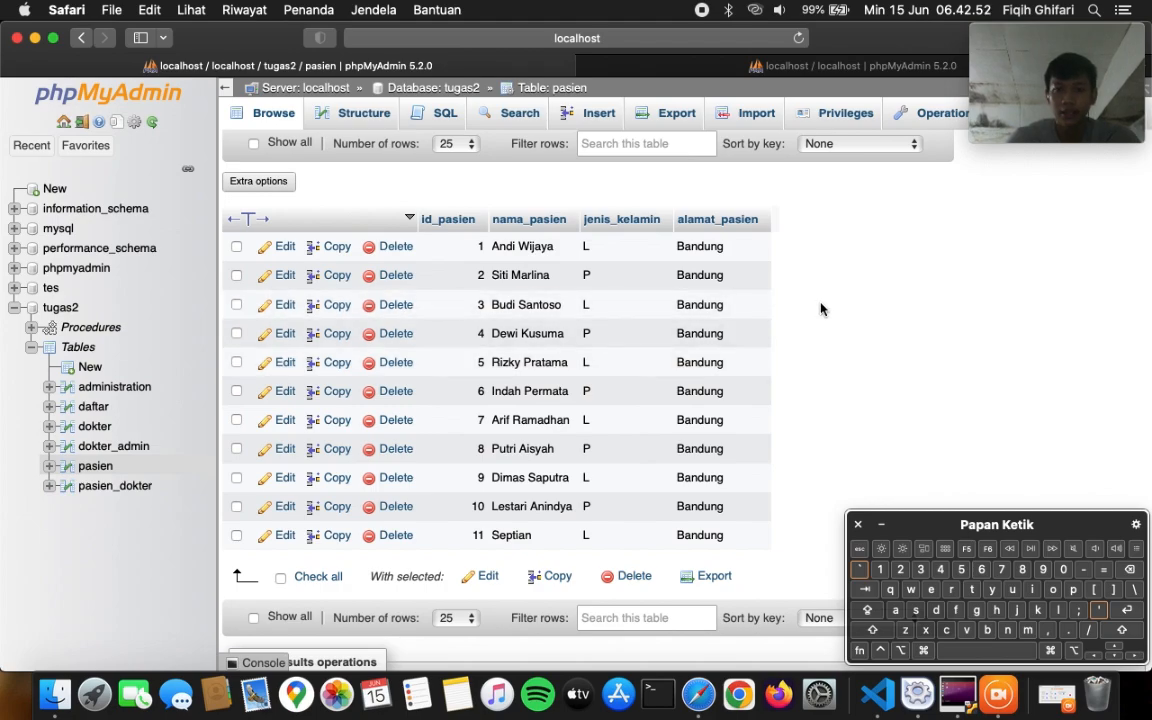
pyautogui.click(66, 308)
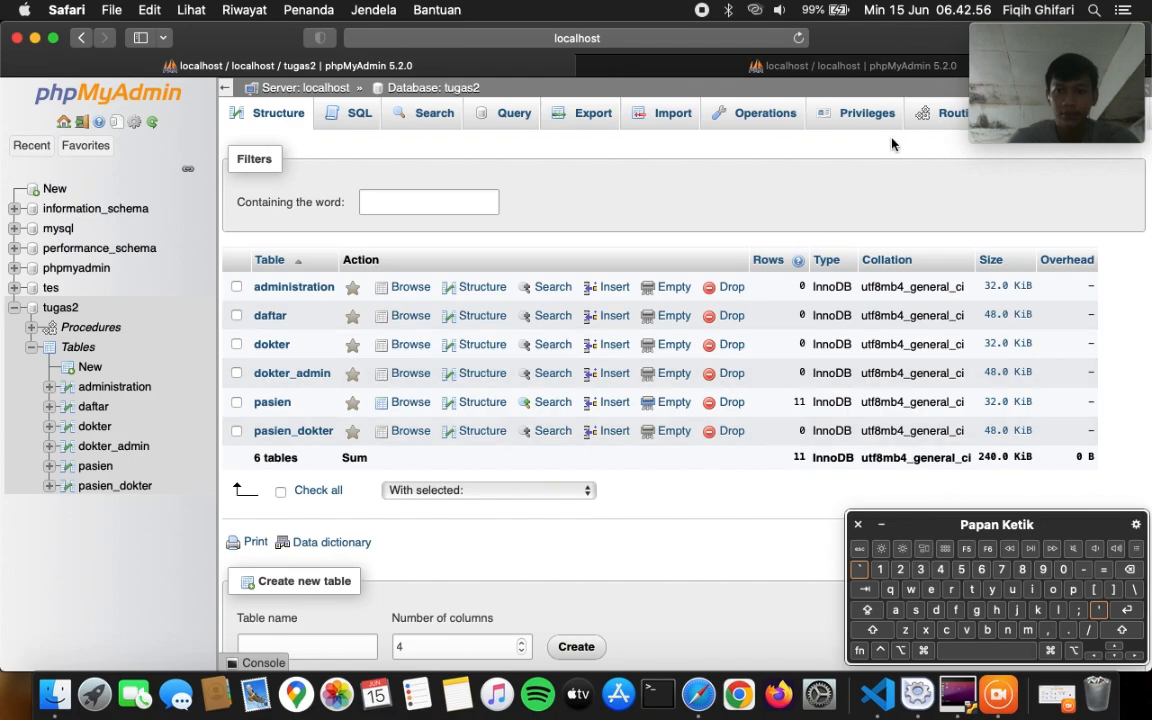
pyautogui.click(945, 113)
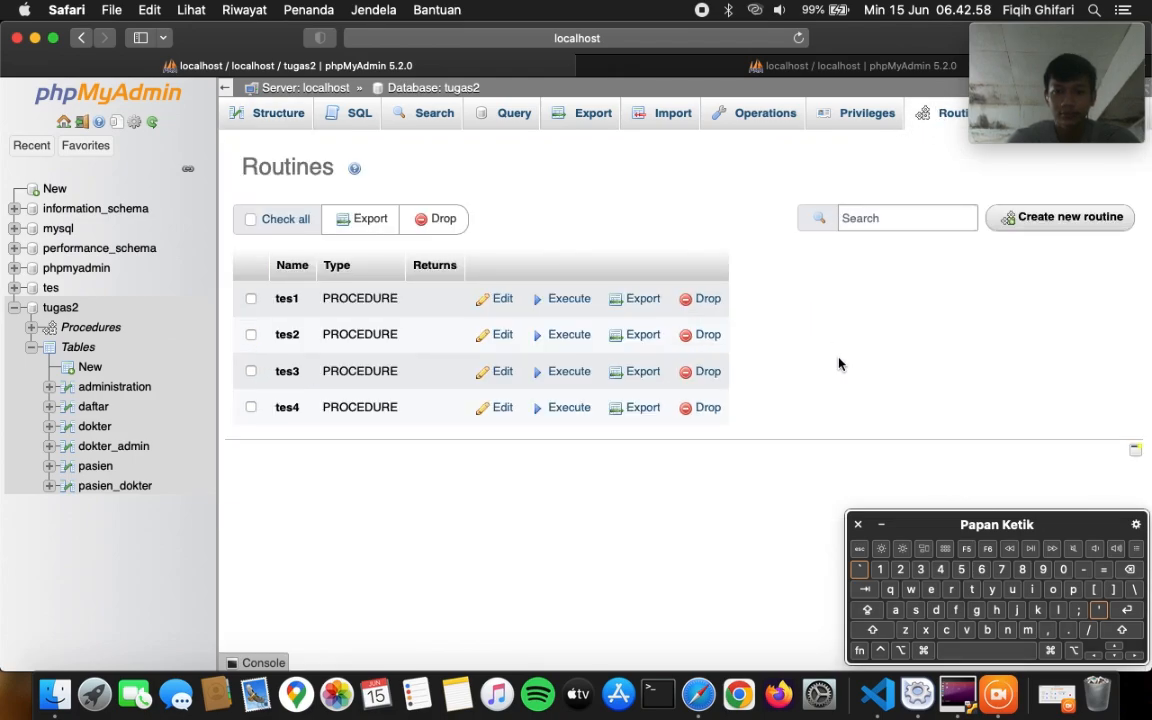
pyautogui.click(1090, 226)
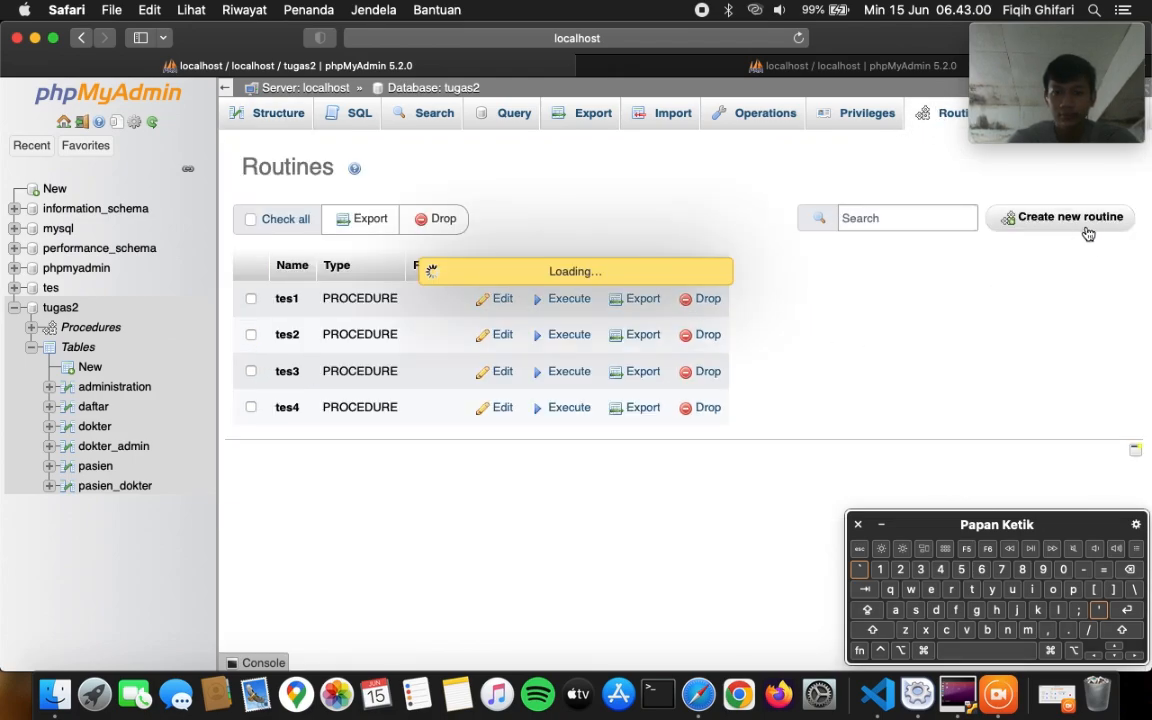
pyautogui.write('tes5')
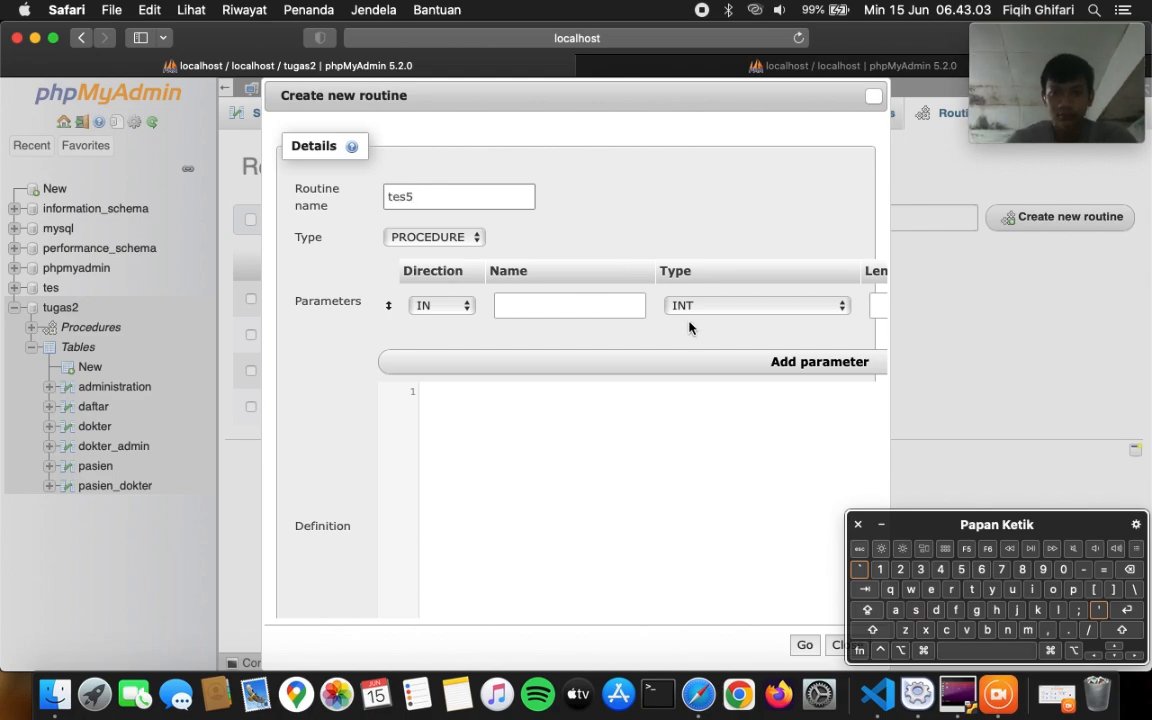
pyautogui.hscroll(5, 700, 328)
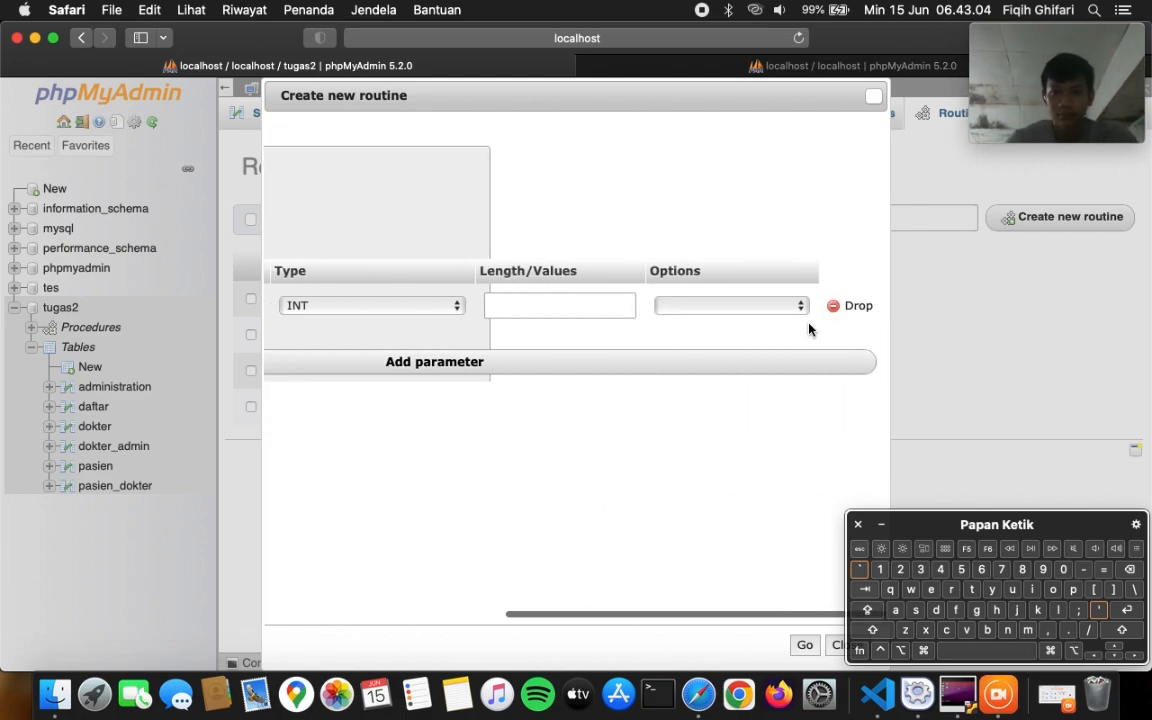
pyautogui.click(862, 308)
# - Copy the whole line5.txt savepoint script and paste it into tes5's Definition
pyautogui.press('super+Tab')
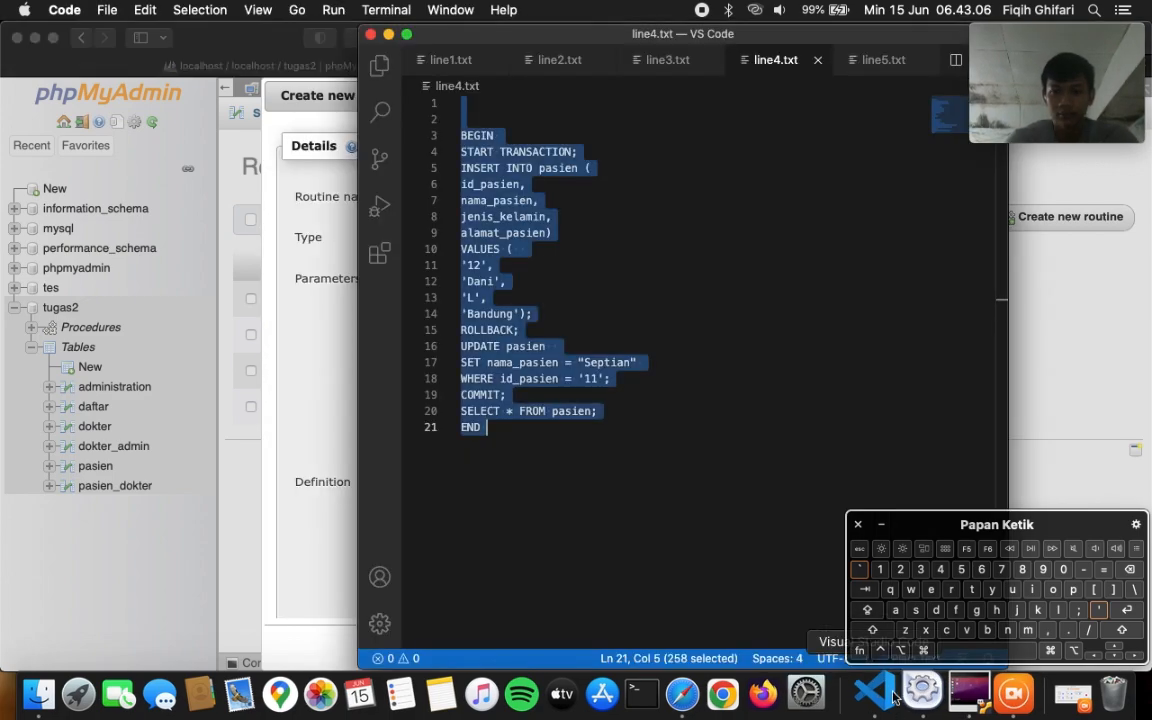
pyautogui.click(733, 265)
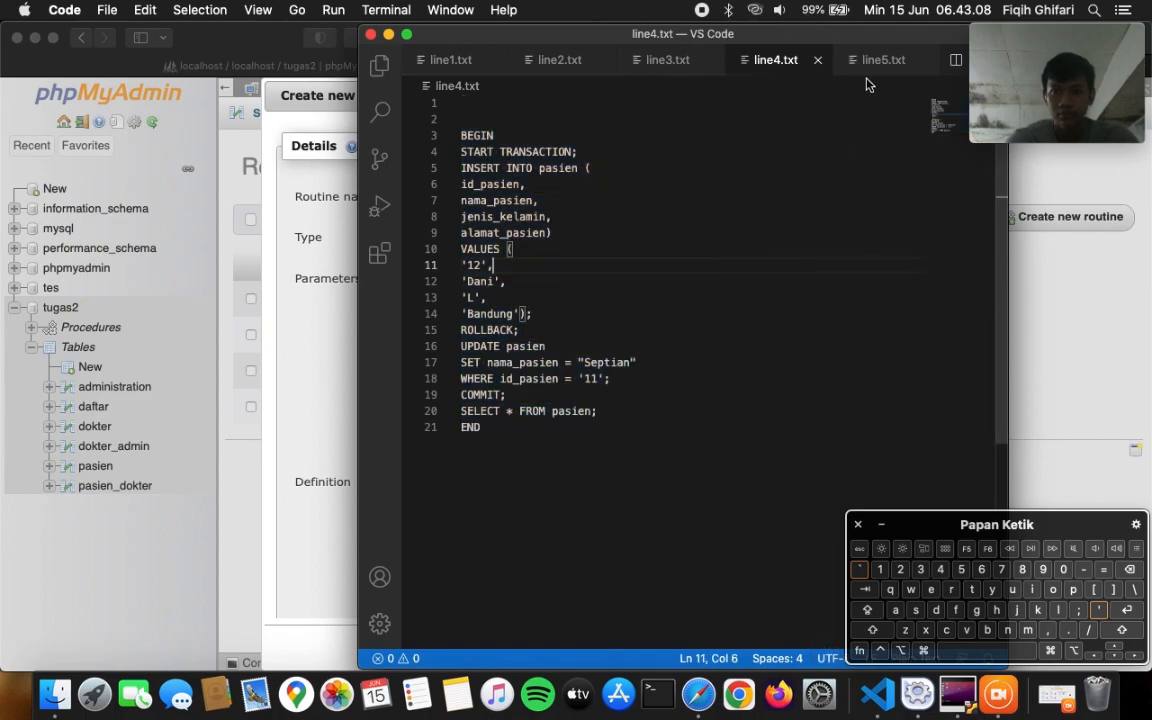
pyautogui.click(868, 60)
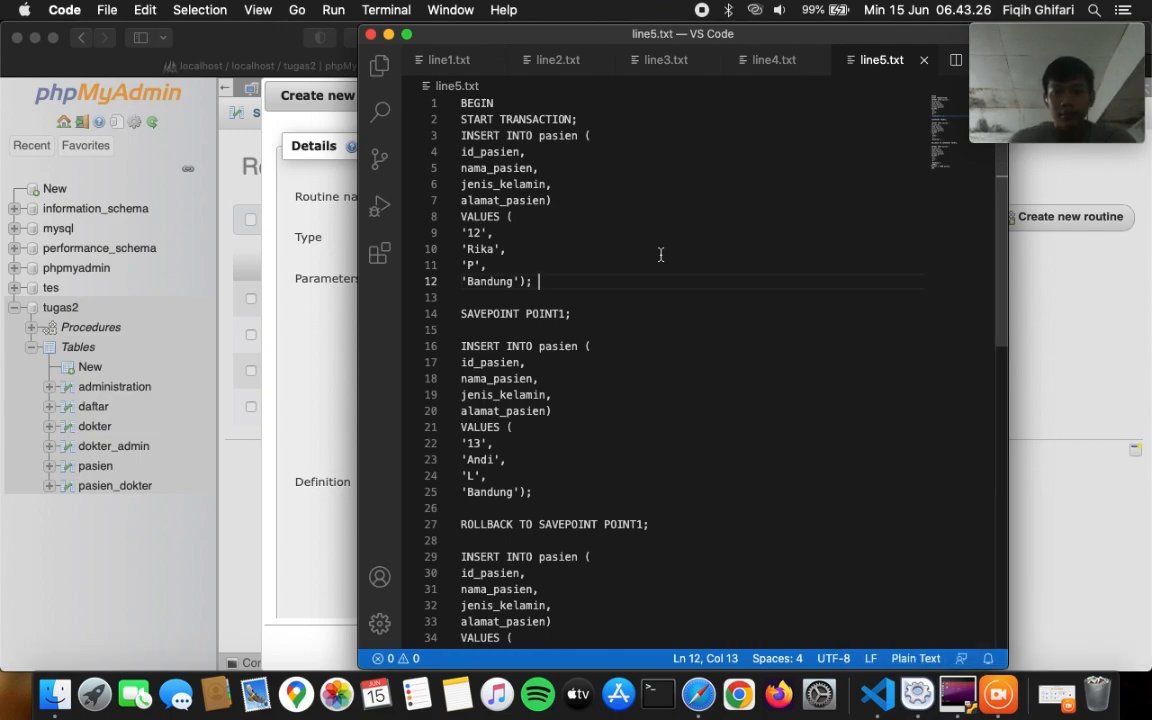
pyautogui.press('super+a')
pyautogui.press('super+c')
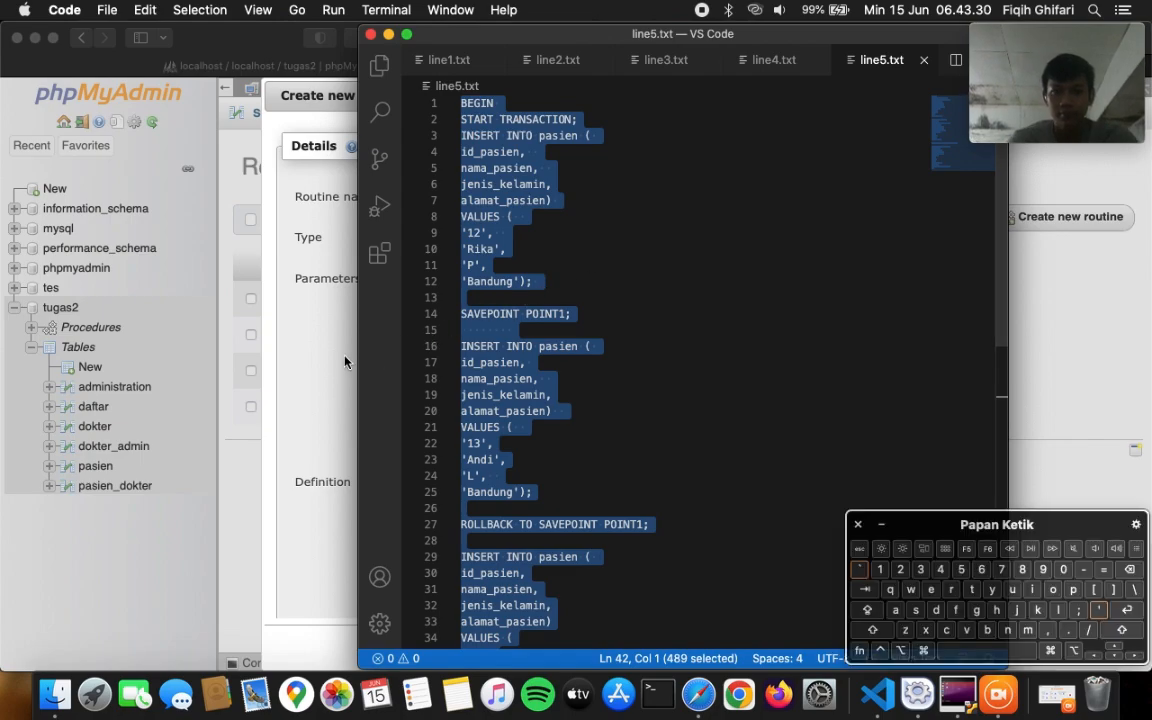
pyautogui.click(344, 288)
pyautogui.press('super+v')
# - Review the tes5 savepoint script in the Definition box and save the procedure
pyautogui.scroll(6, 580, 397)
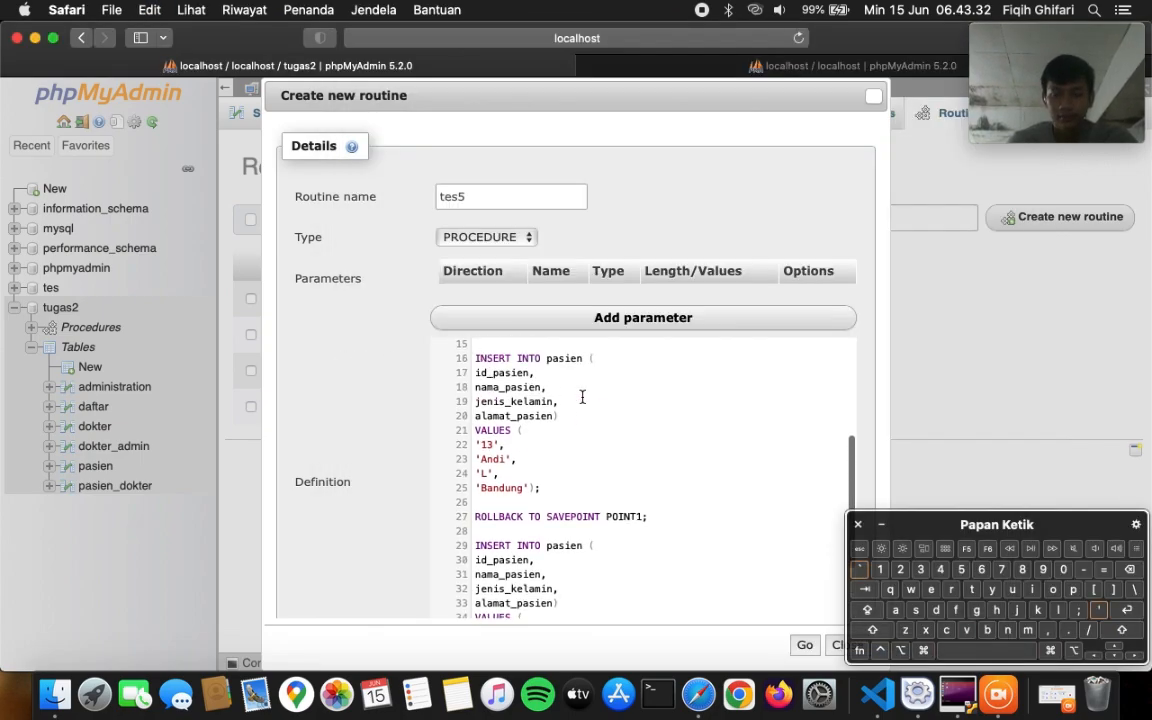
pyautogui.scroll(-1, 582, 397)
pyautogui.scroll(1, 582, 397)
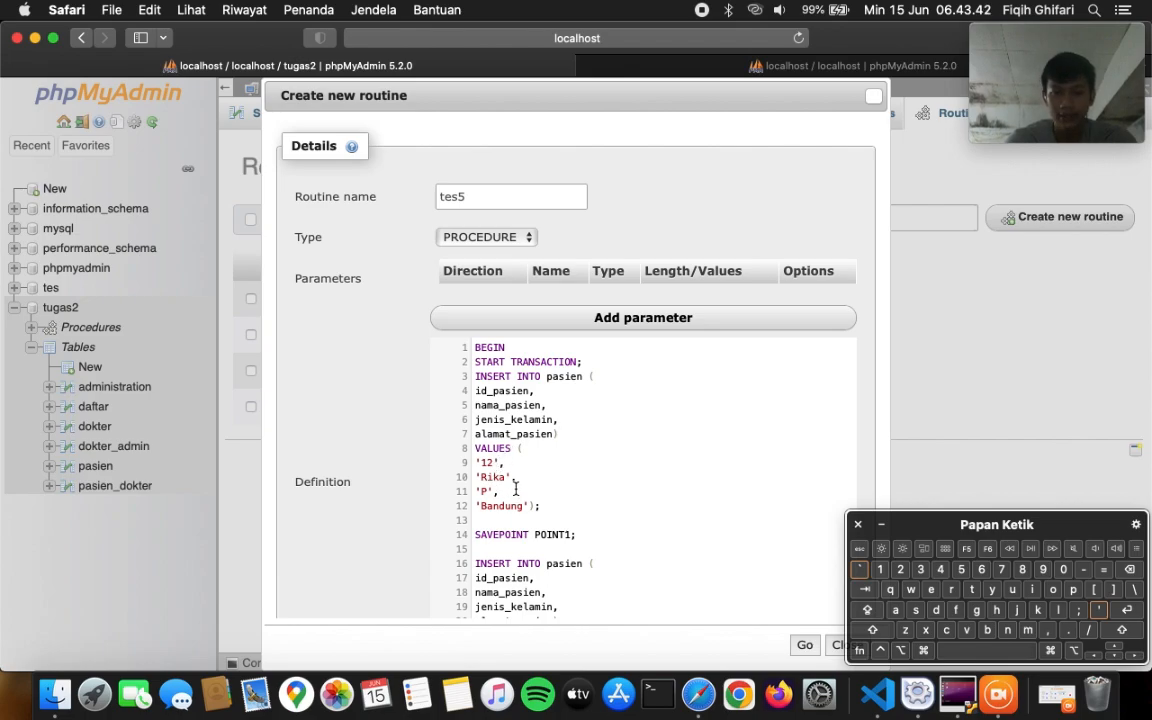
pyautogui.scroll(-2, 559, 491)
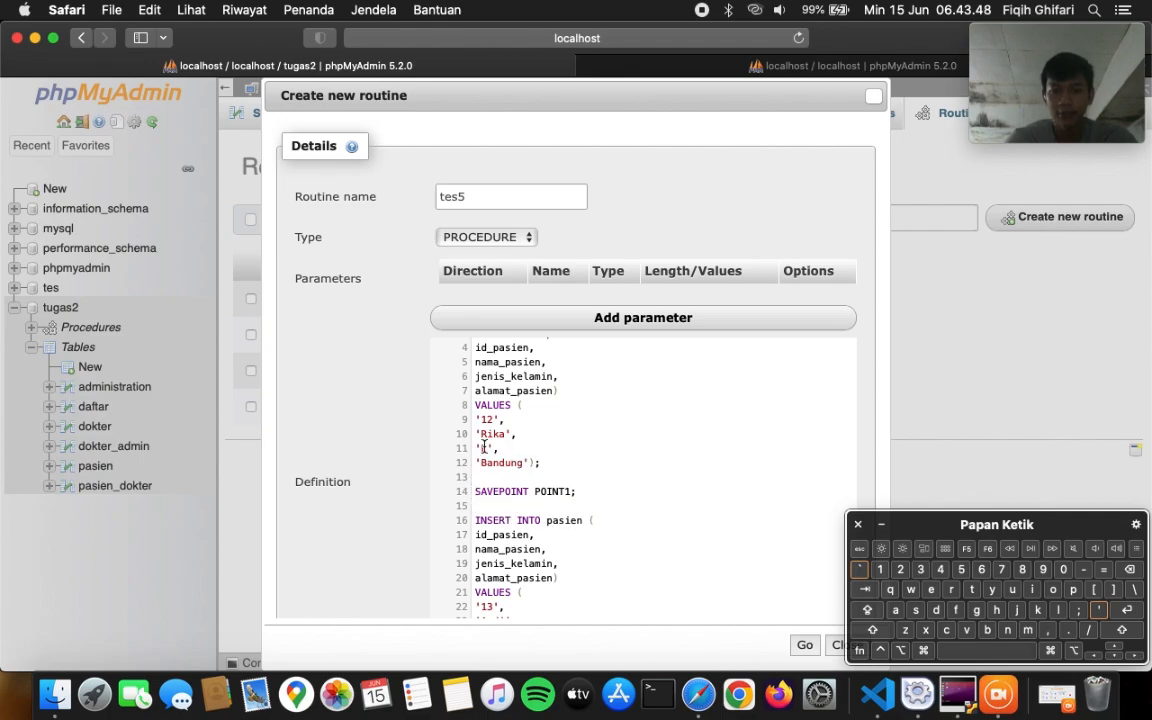
pyautogui.scroll(1, 582, 446)
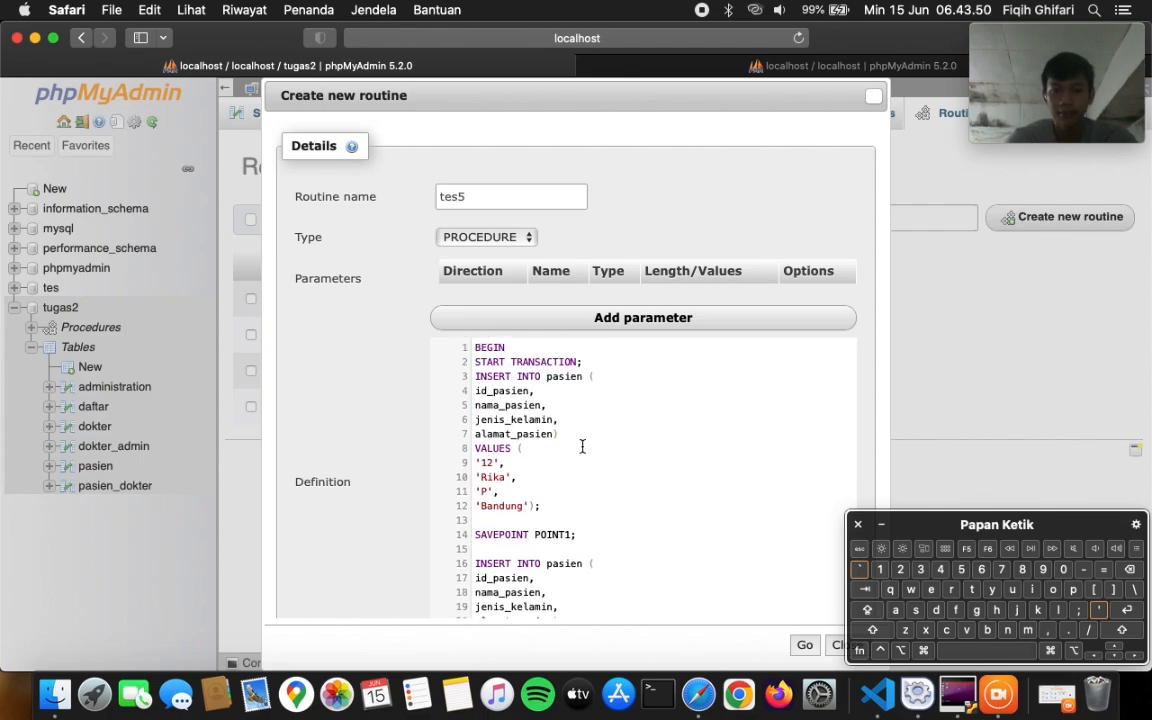
pyautogui.scroll(-5, 582, 446)
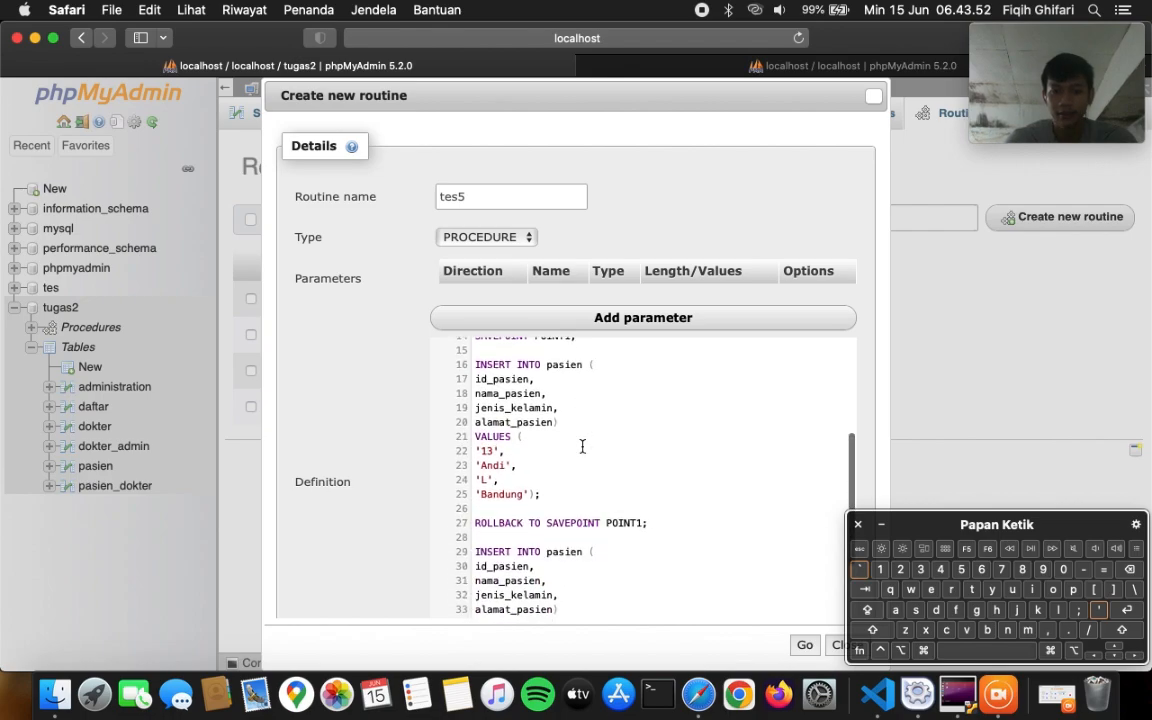
pyautogui.scroll(1, 582, 446)
pyautogui.scroll(-1, 582, 446)
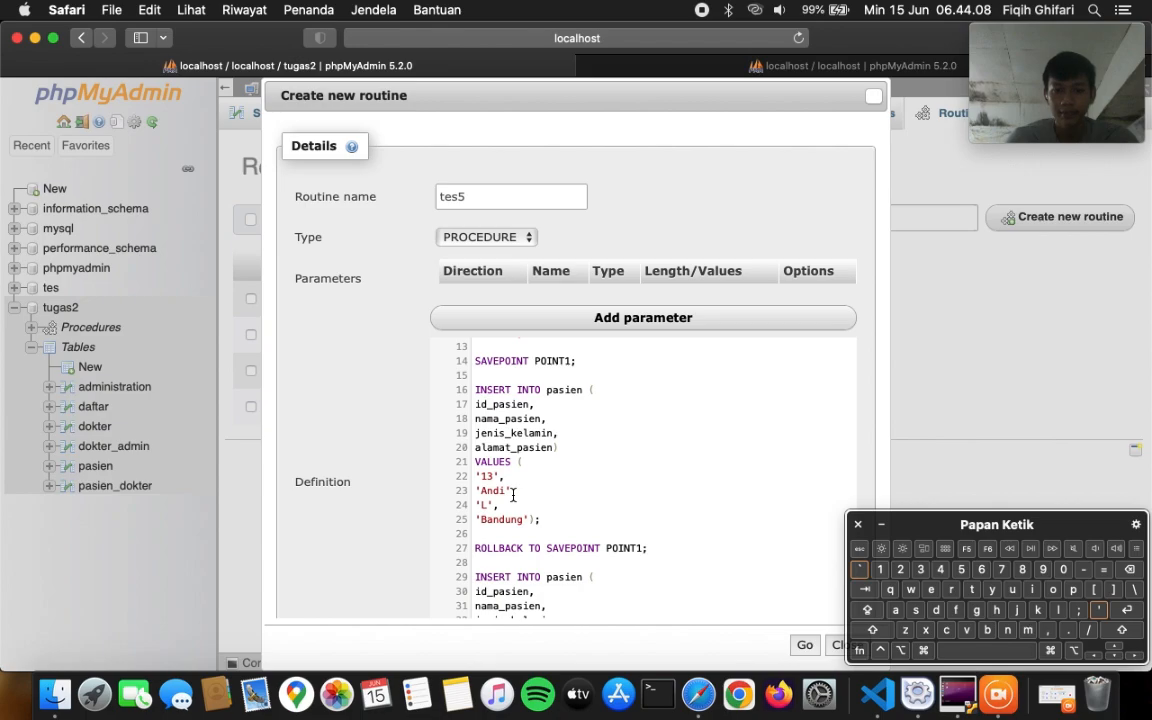
pyautogui.scroll(-2, 500, 500)
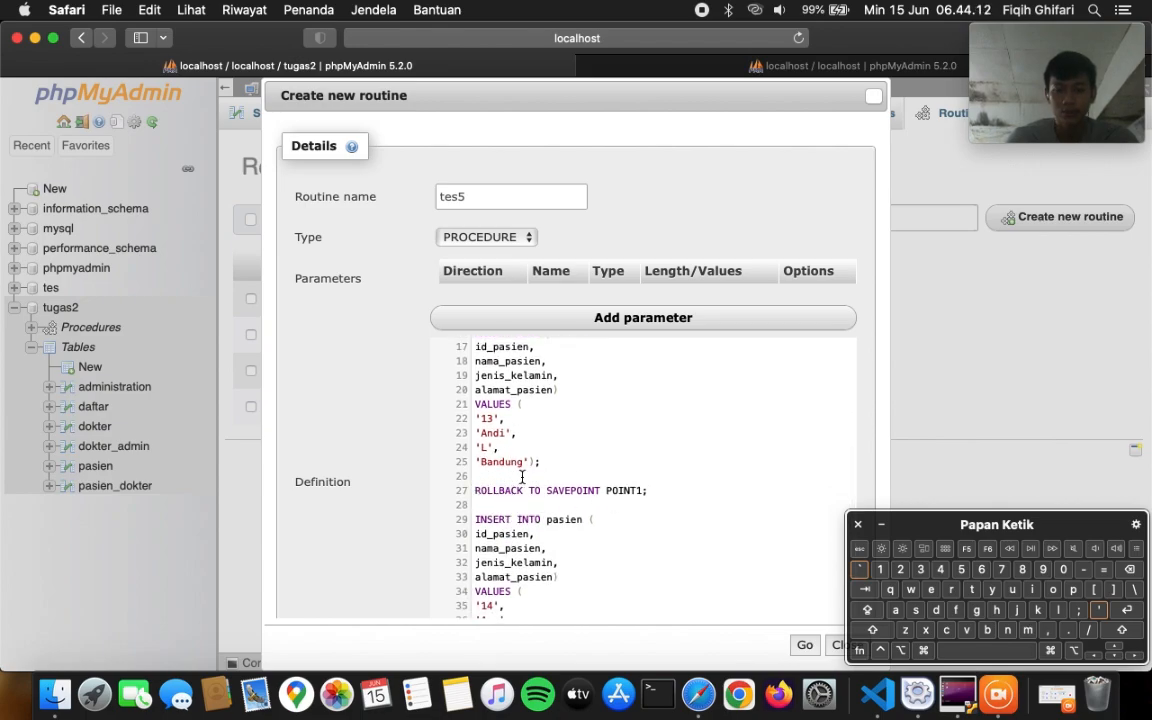
pyautogui.scroll(3, 522, 477)
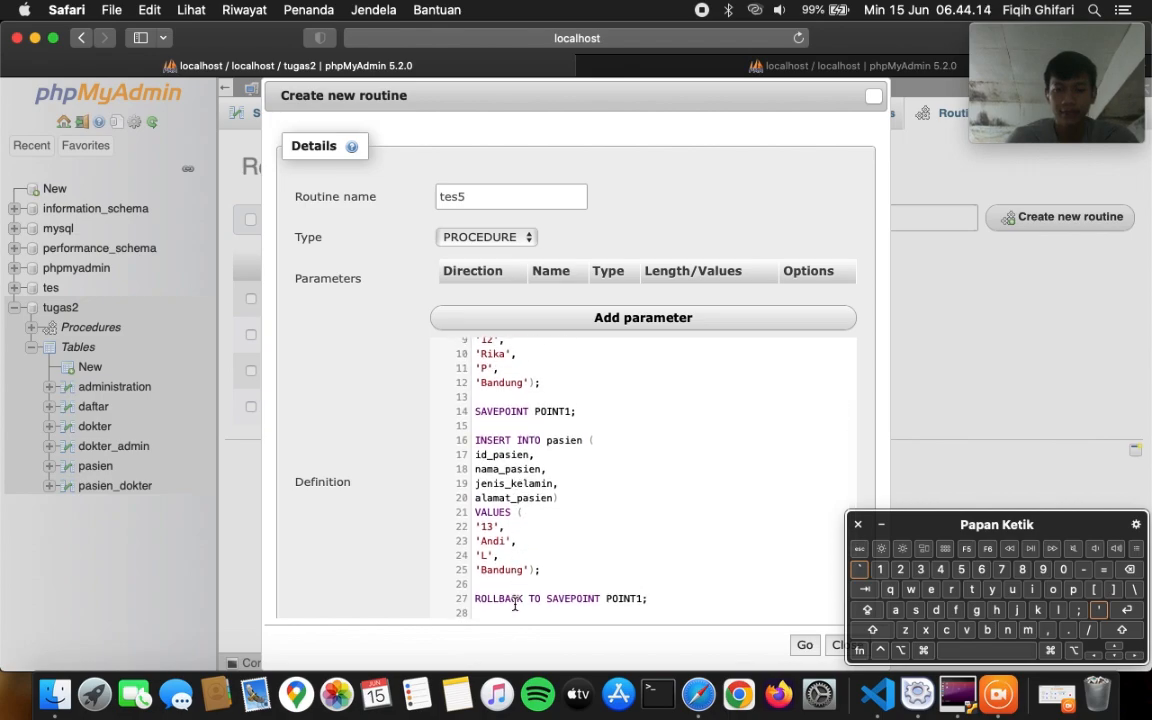
pyautogui.scroll(3, 539, 393)
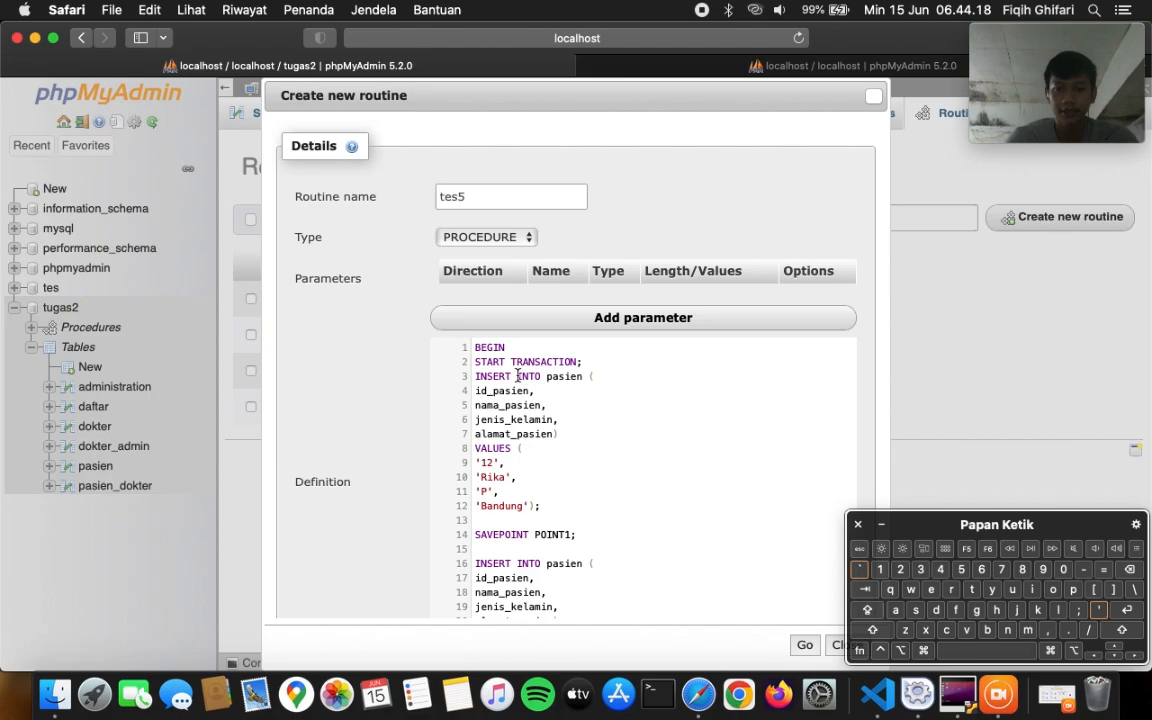
pyautogui.scroll(-5, 558, 440)
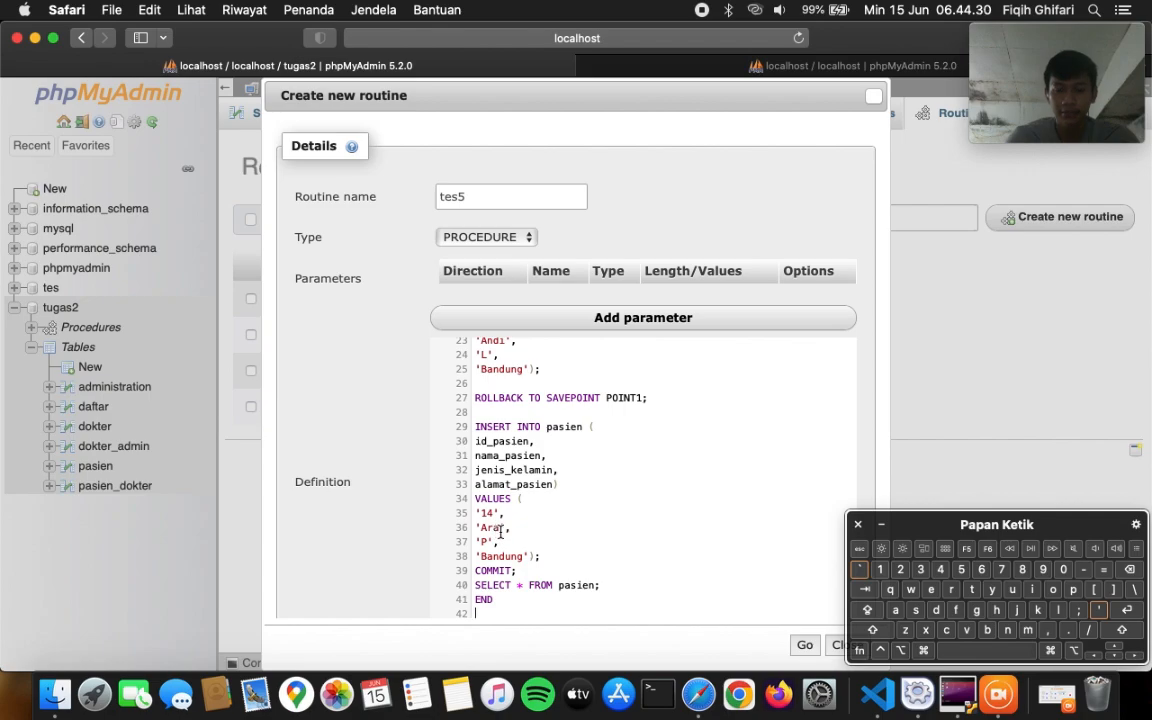
pyautogui.scroll(2, 550, 447)
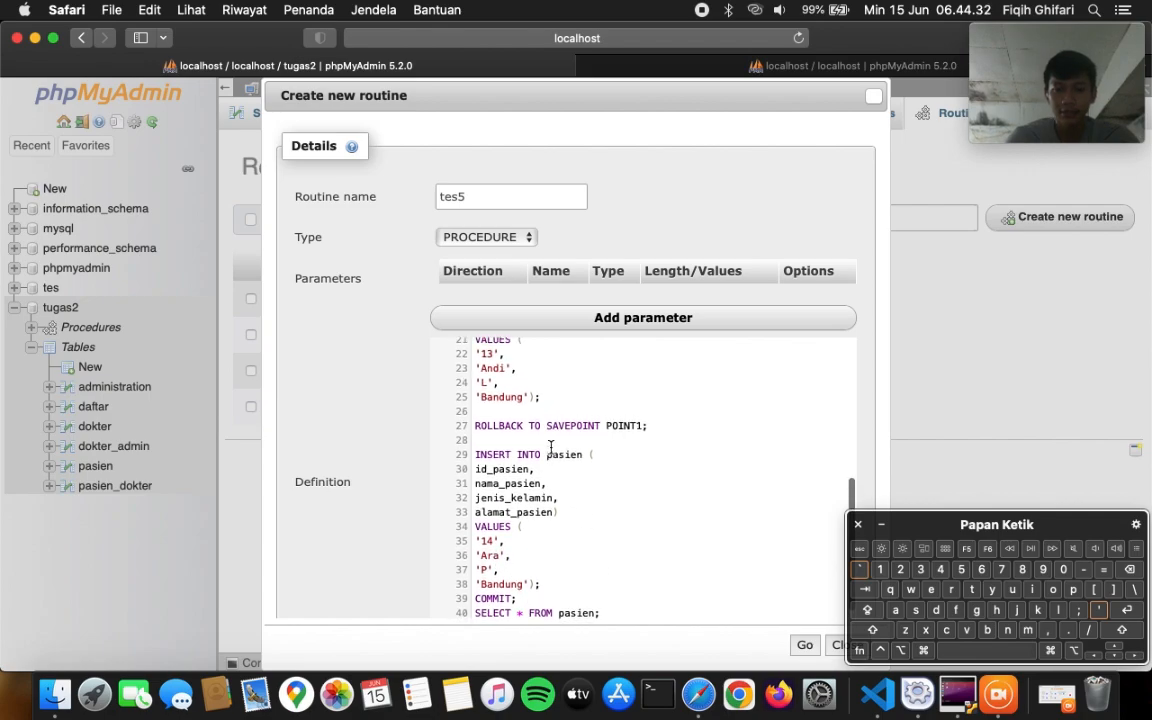
pyautogui.scroll(-2, 550, 447)
pyautogui.scroll(10, 550, 447)
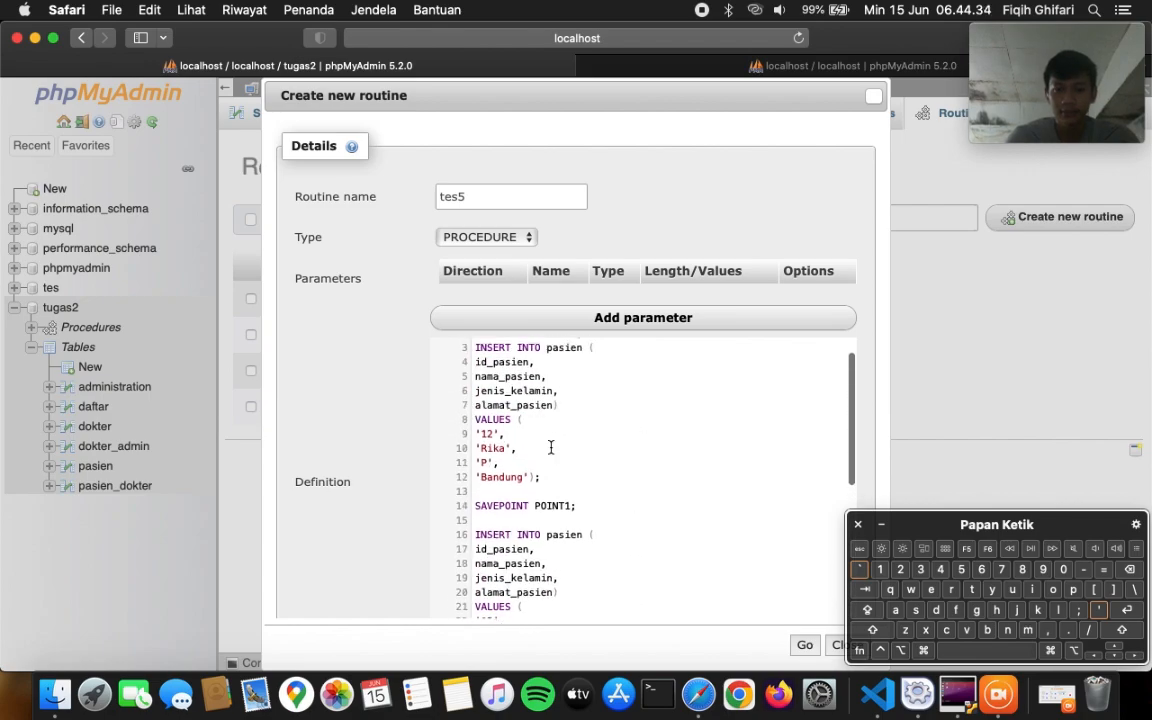
pyautogui.scroll(-12, 550, 447)
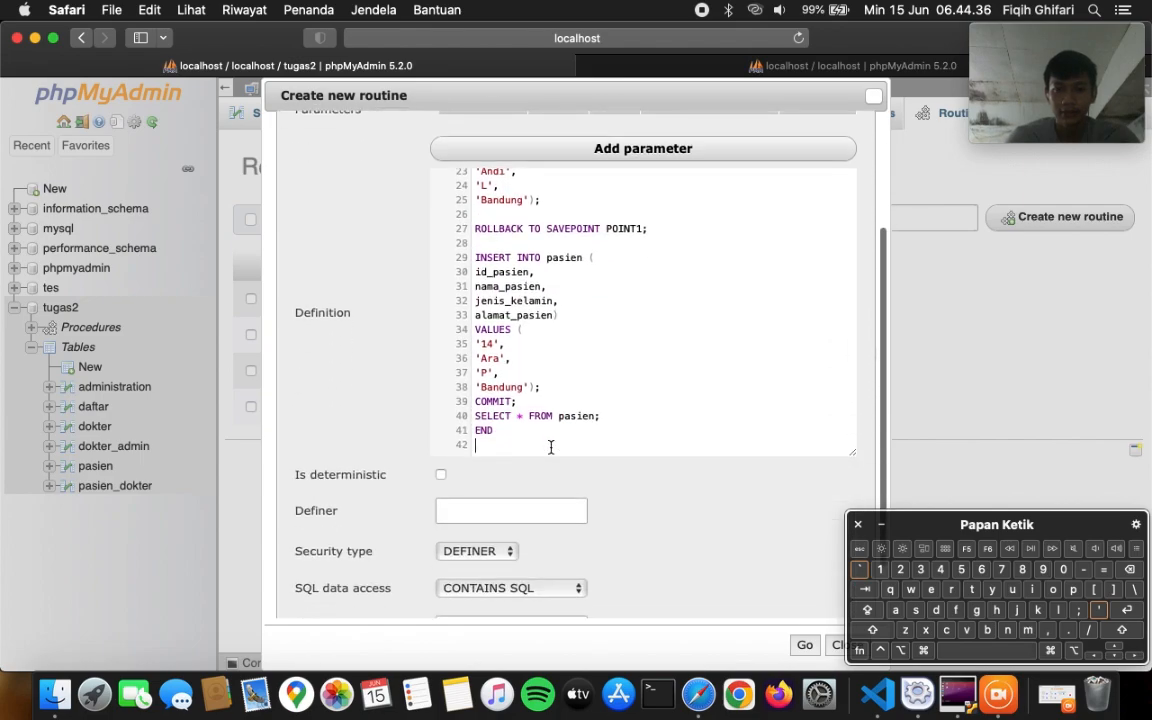
pyautogui.click(806, 646)
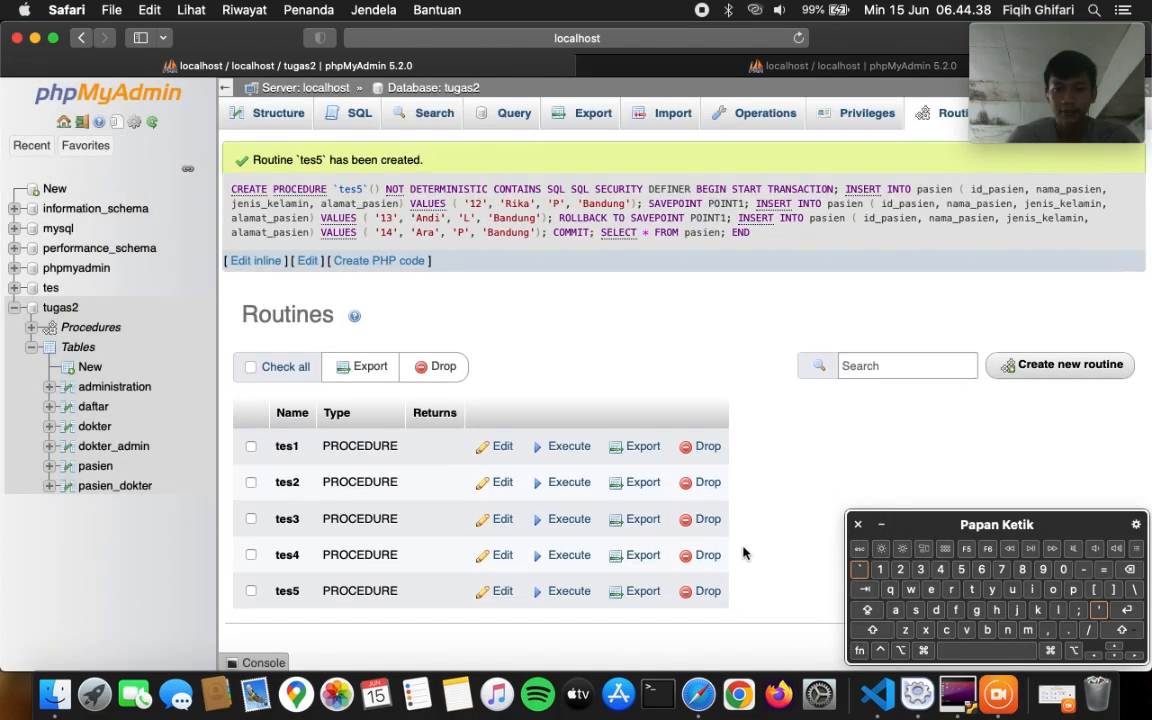
# - Execute tes5, then browse pasien to confirm ids 12 and 14 are present
pyautogui.click(570, 592)
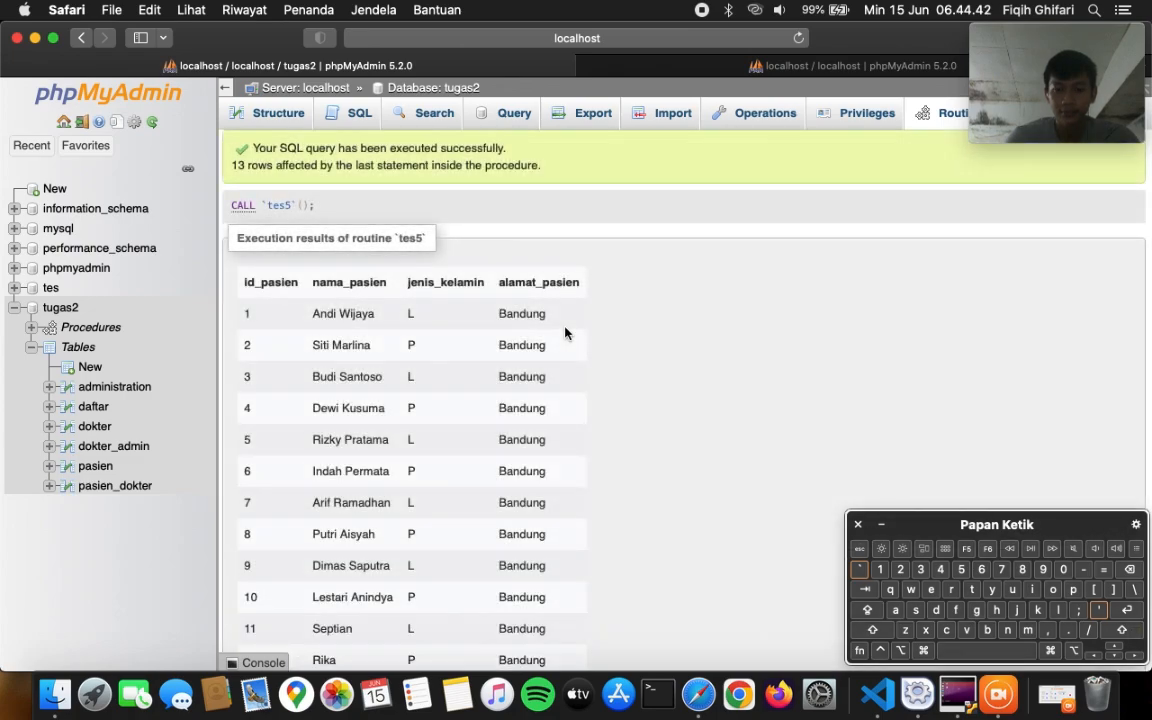
pyautogui.scroll(-4, 565, 332)
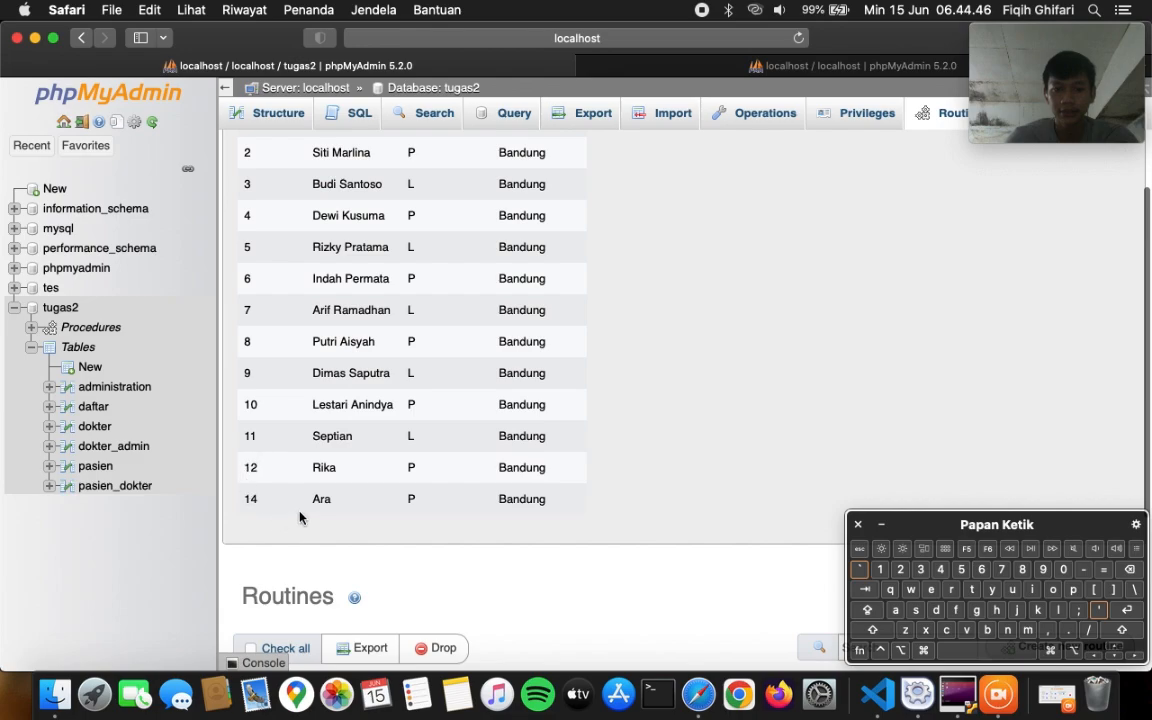
pyautogui.click(95, 466)
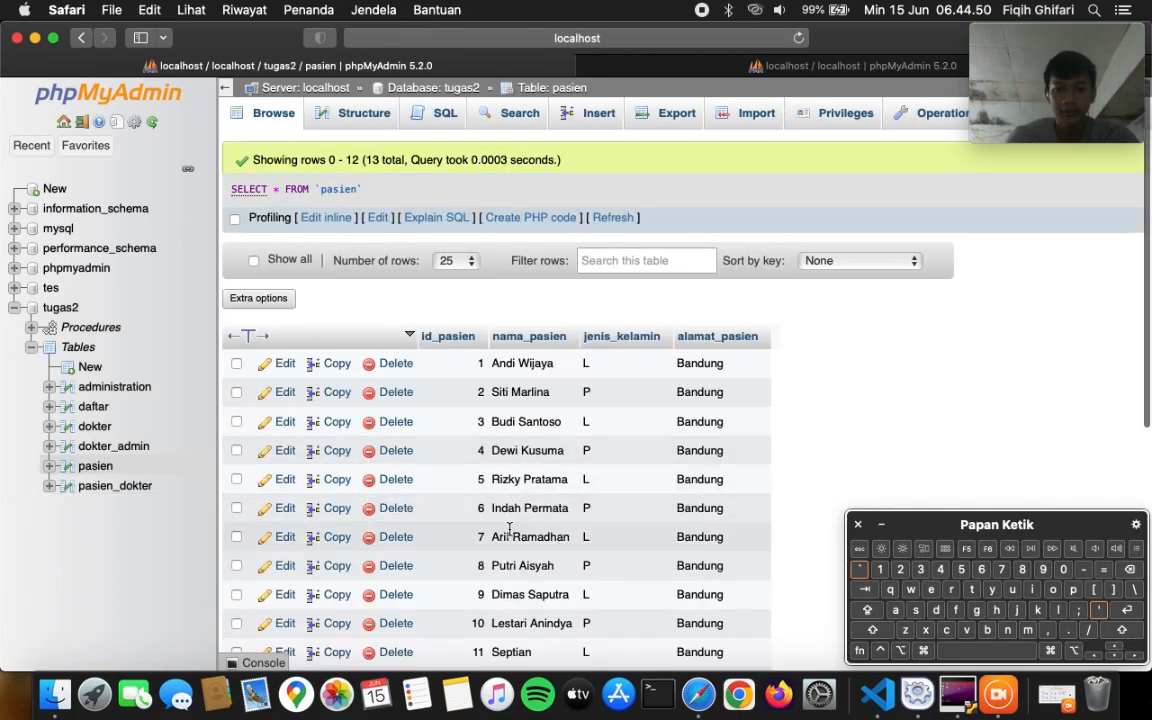
pyautogui.scroll(-2, 509, 529)
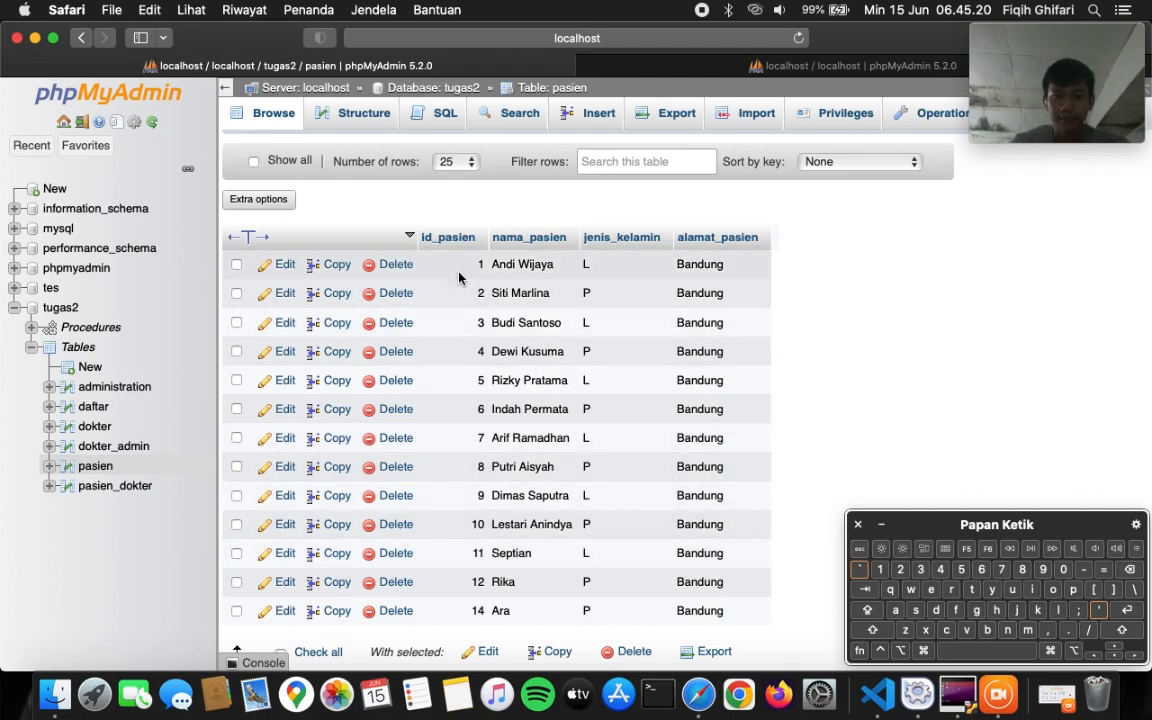
# - Open tugas2's SQL tab and select the CREATE TABLE transaksi_obat statement in obat_dll.txt
pyautogui.click(66, 312)
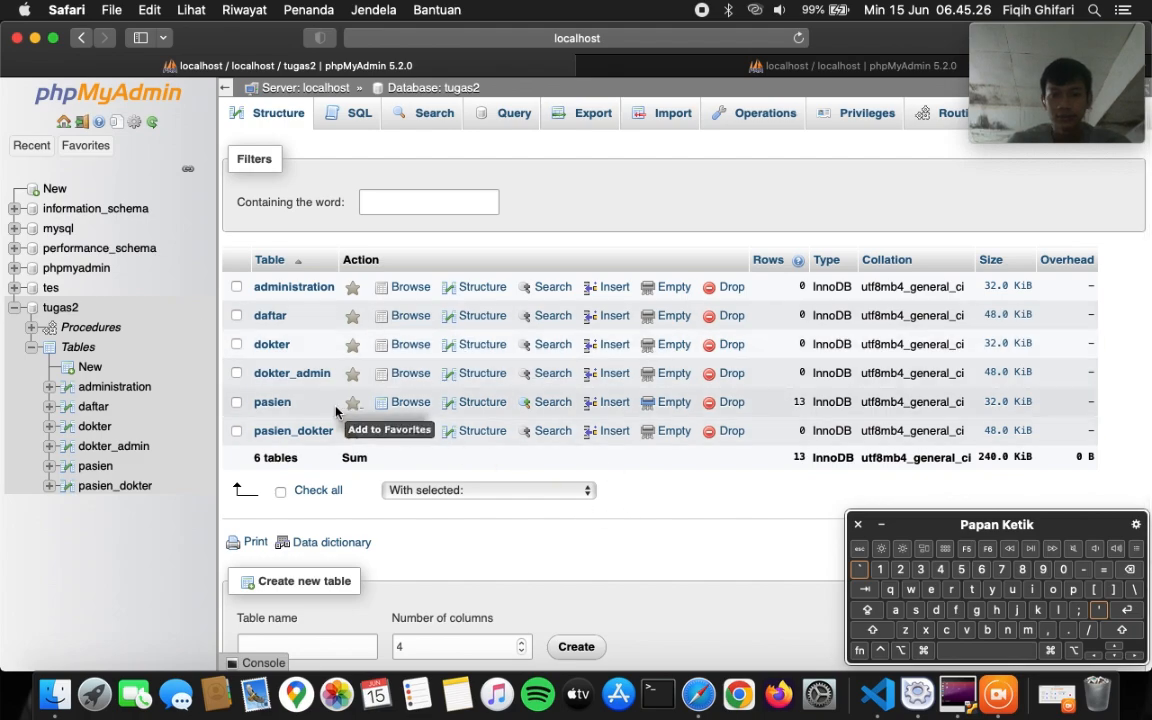
pyautogui.click(356, 116)
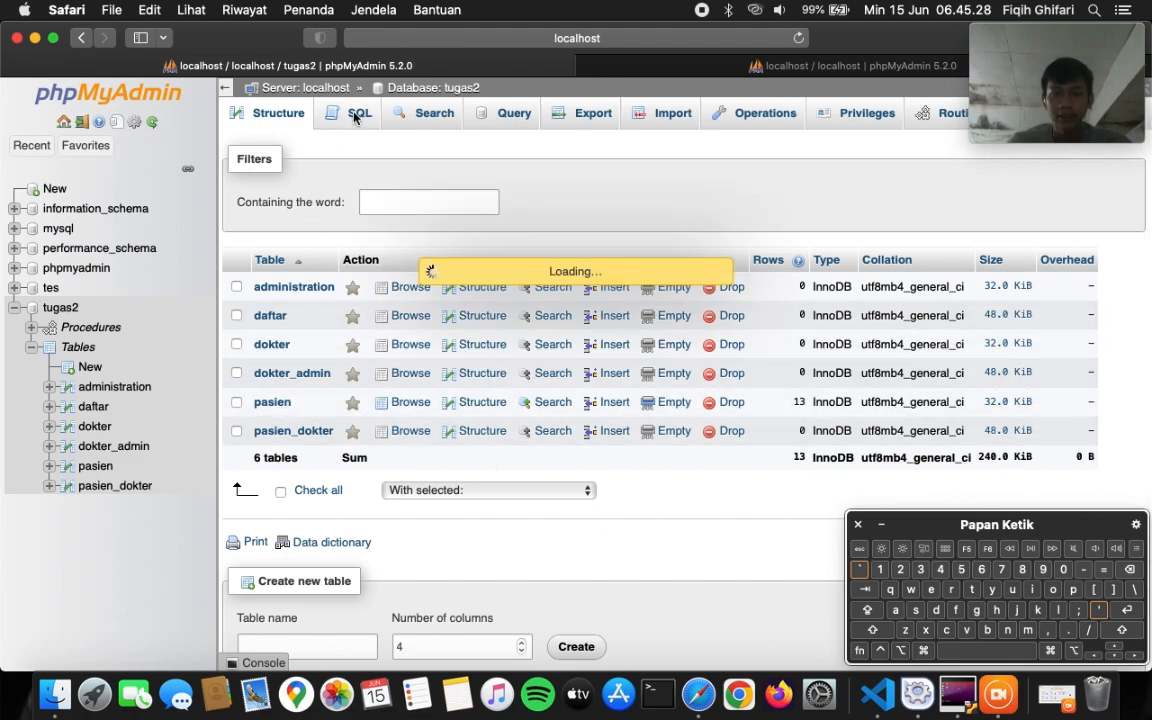
pyautogui.click(609, 298)
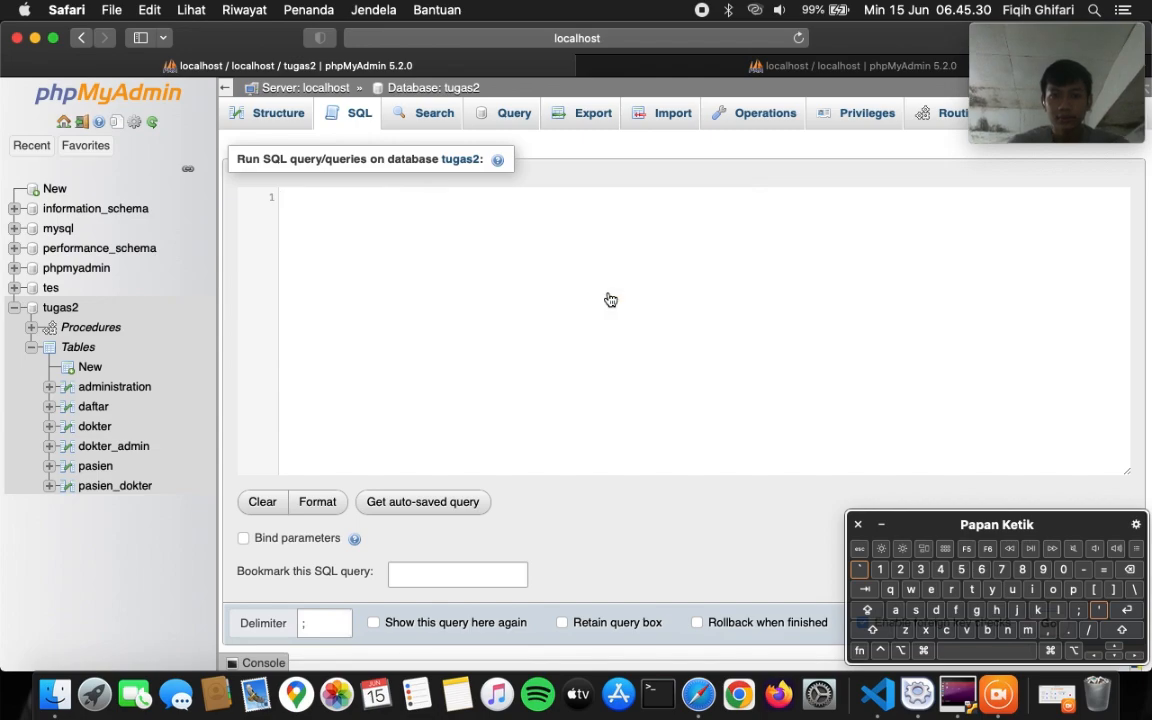
pyautogui.click(877, 693)
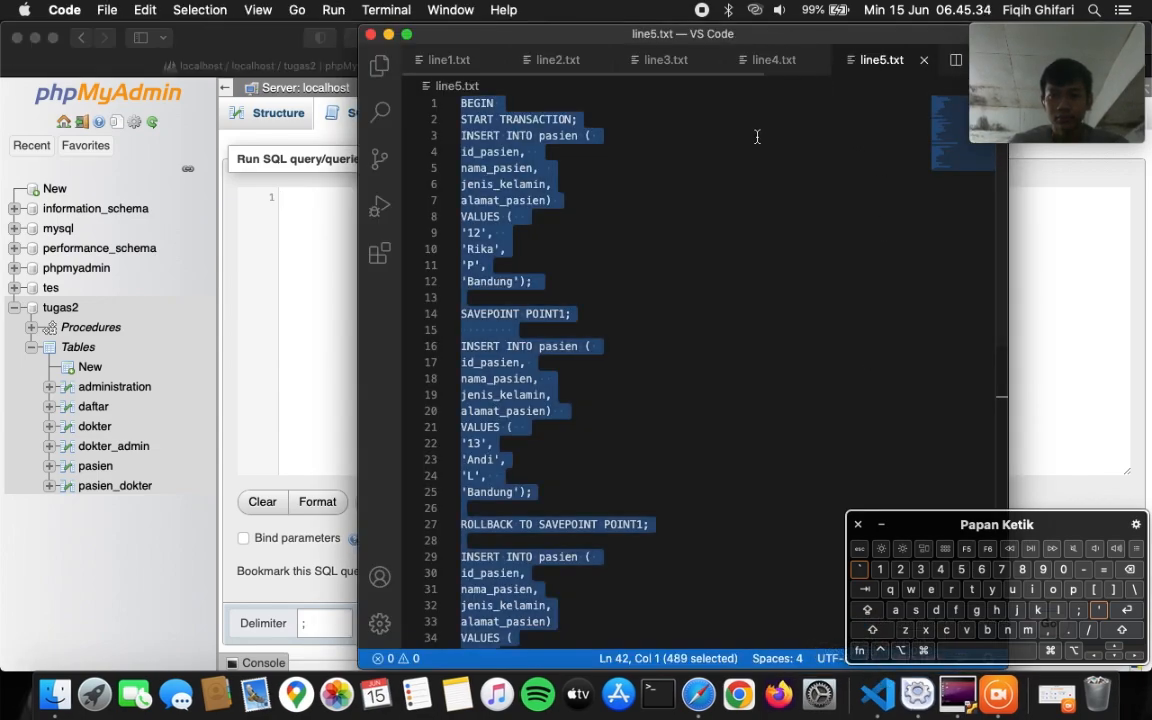
pyautogui.click(750, 182)
pyautogui.hscroll(2, 795, 66)
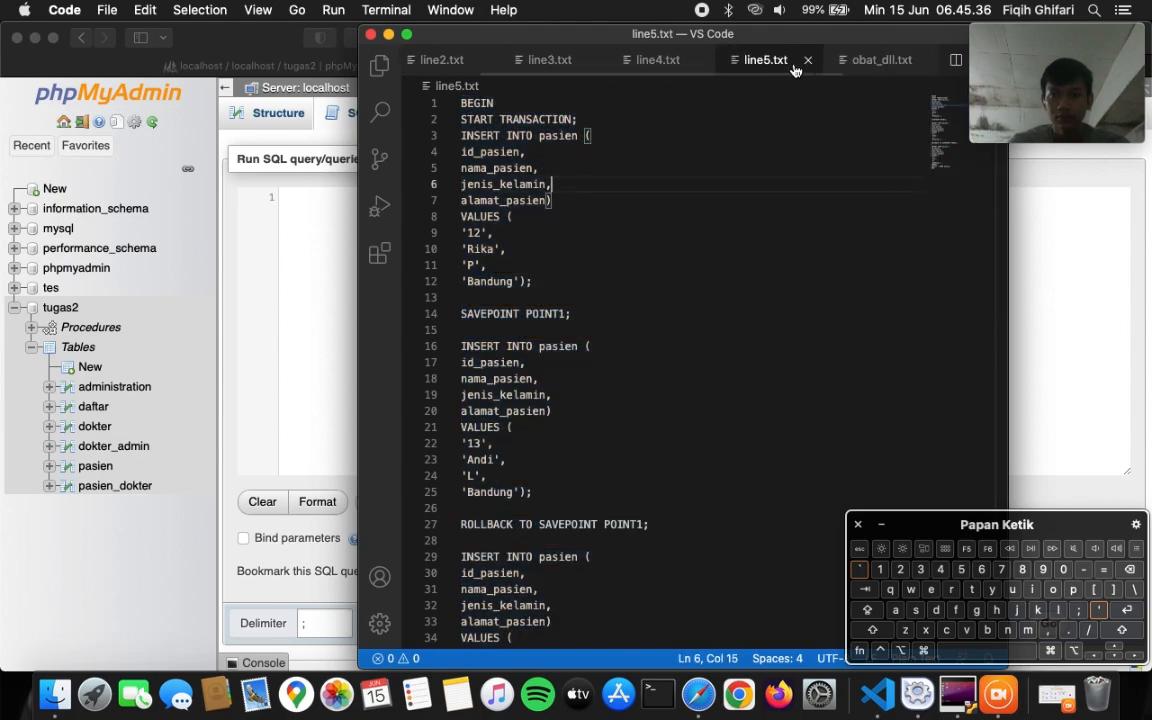
pyautogui.click(855, 66)
pyautogui.scroll(-5, 649, 322)
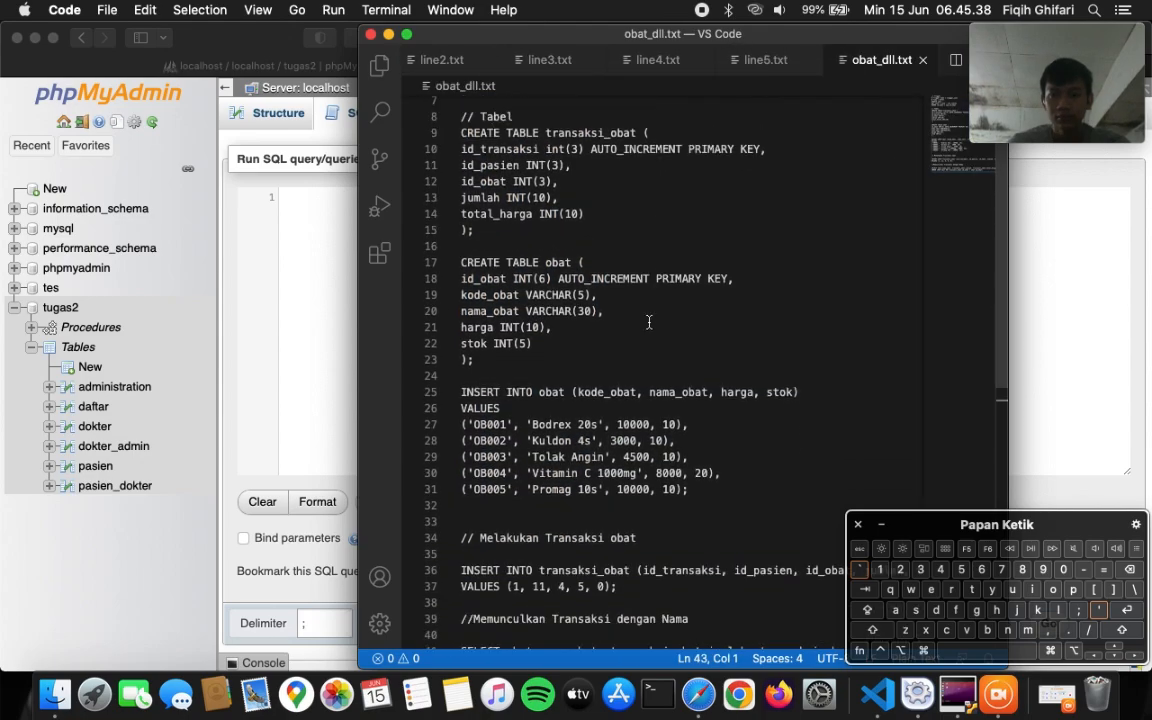
pyautogui.scroll(2, 649, 322)
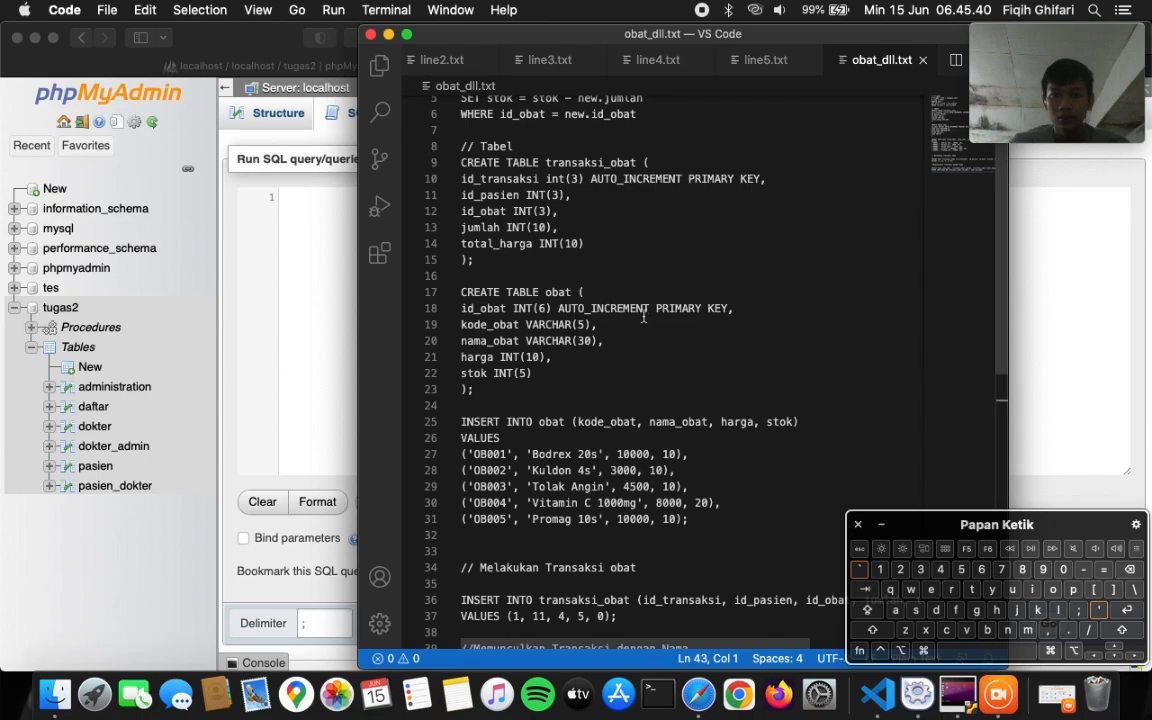
pyautogui.moveTo(462, 166); pyautogui.dragTo(487, 270)
pyautogui.press('super+c')
# - Paste and run the CREATE TABLE transaksi_obat query, then view tugas2's seven tables
pyautogui.click(332, 314)
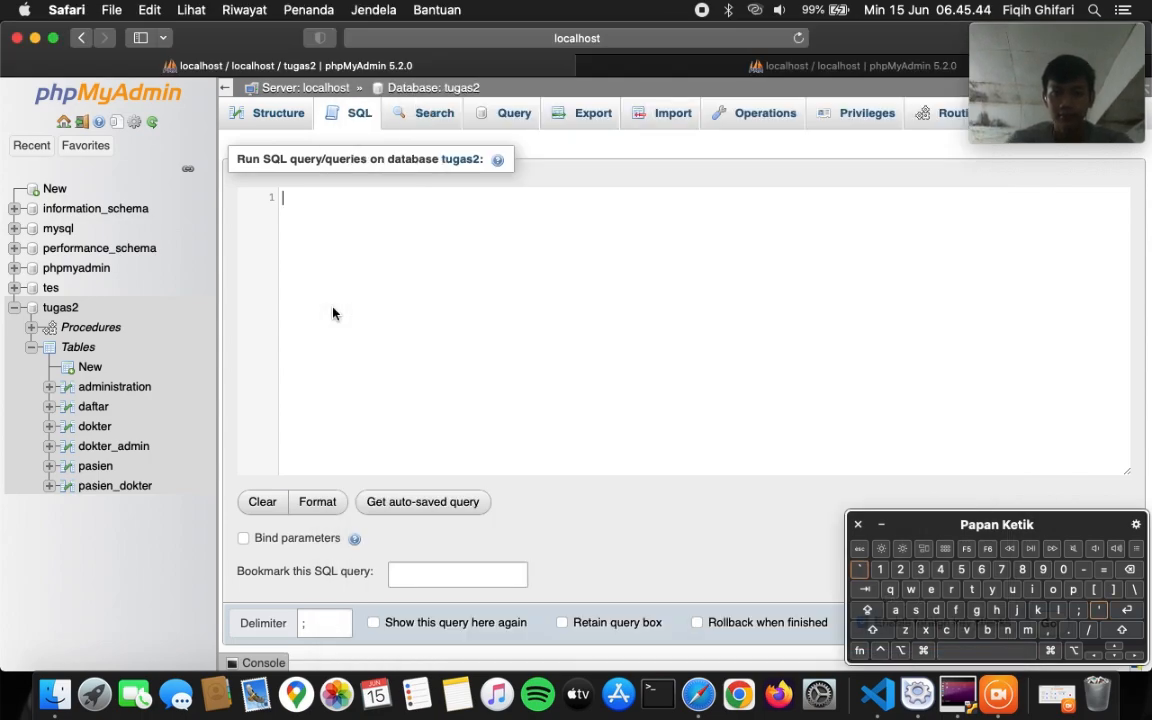
pyautogui.press('super+v')
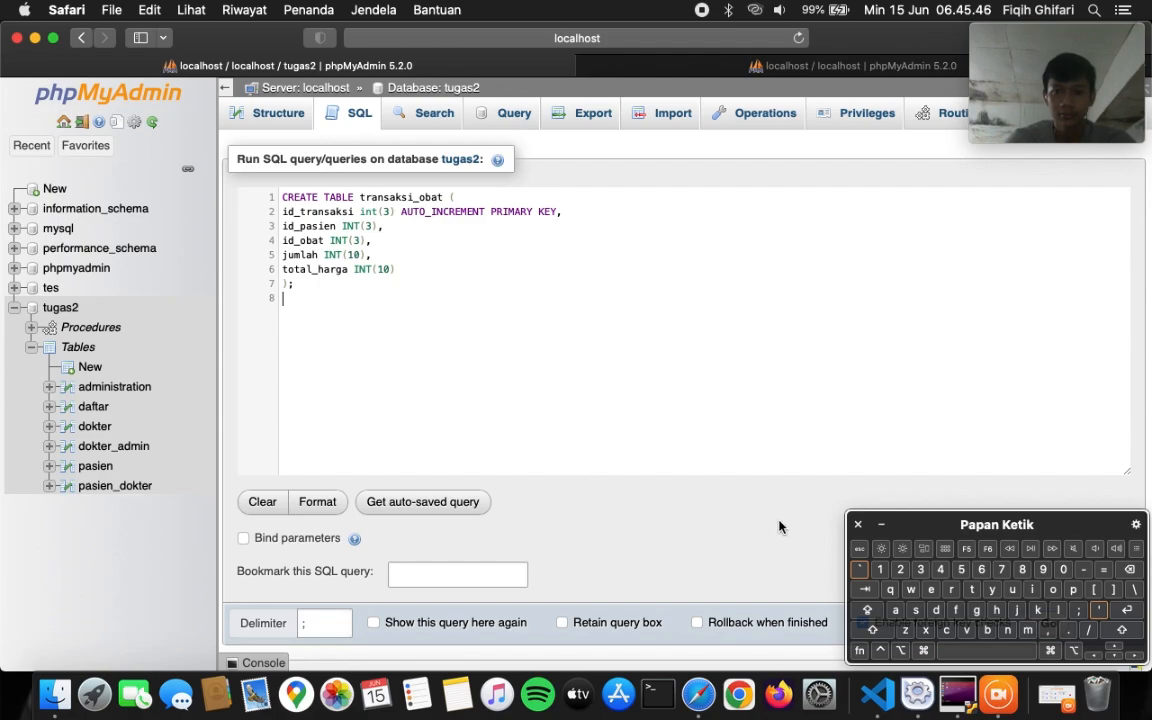
pyautogui.scroll(-1, 859, 384)
pyautogui.click(879, 524)
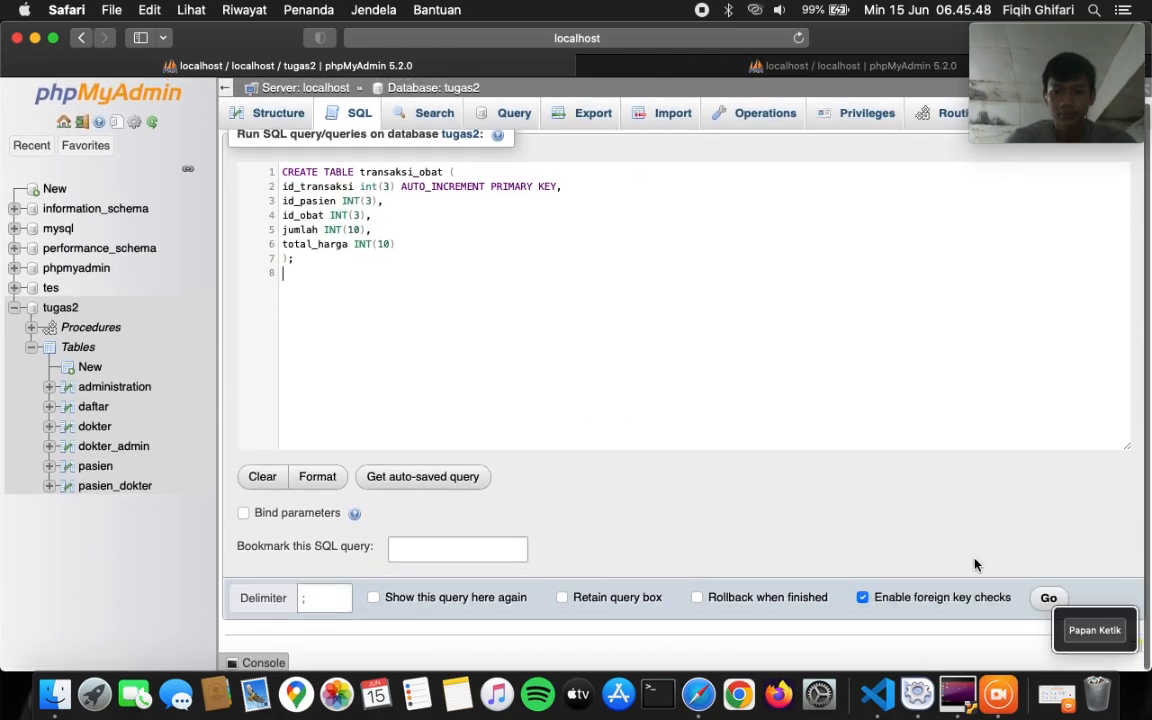
pyautogui.click(1046, 599)
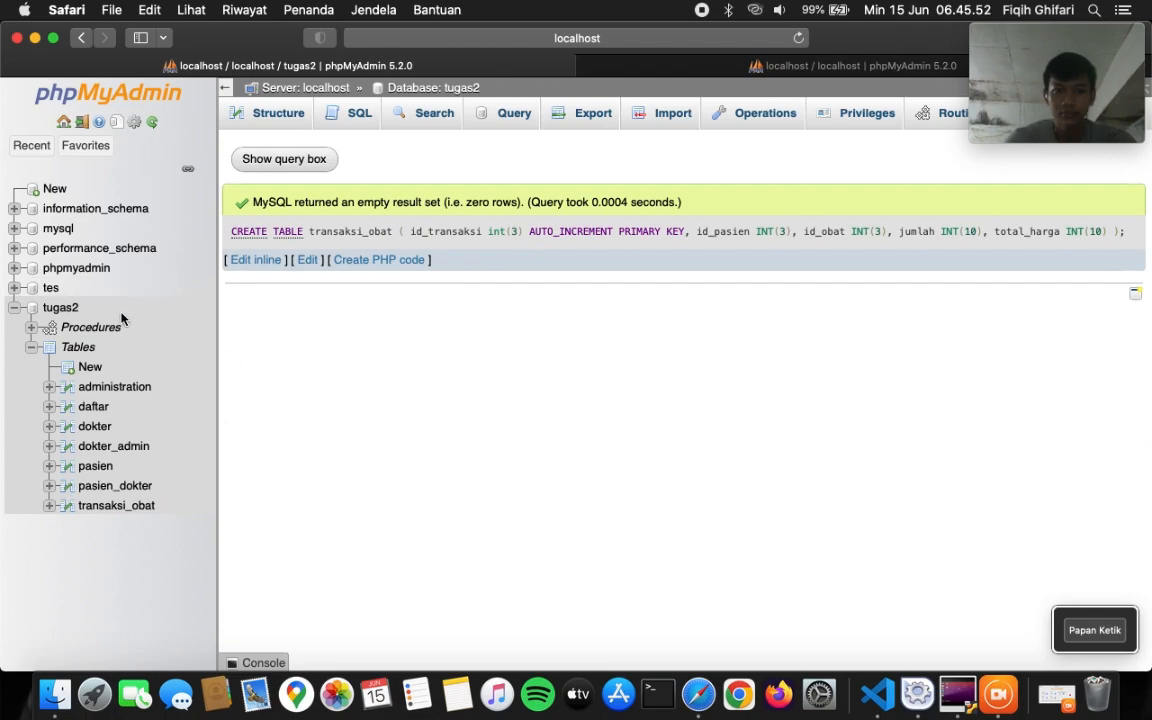
pyautogui.click(64, 309)
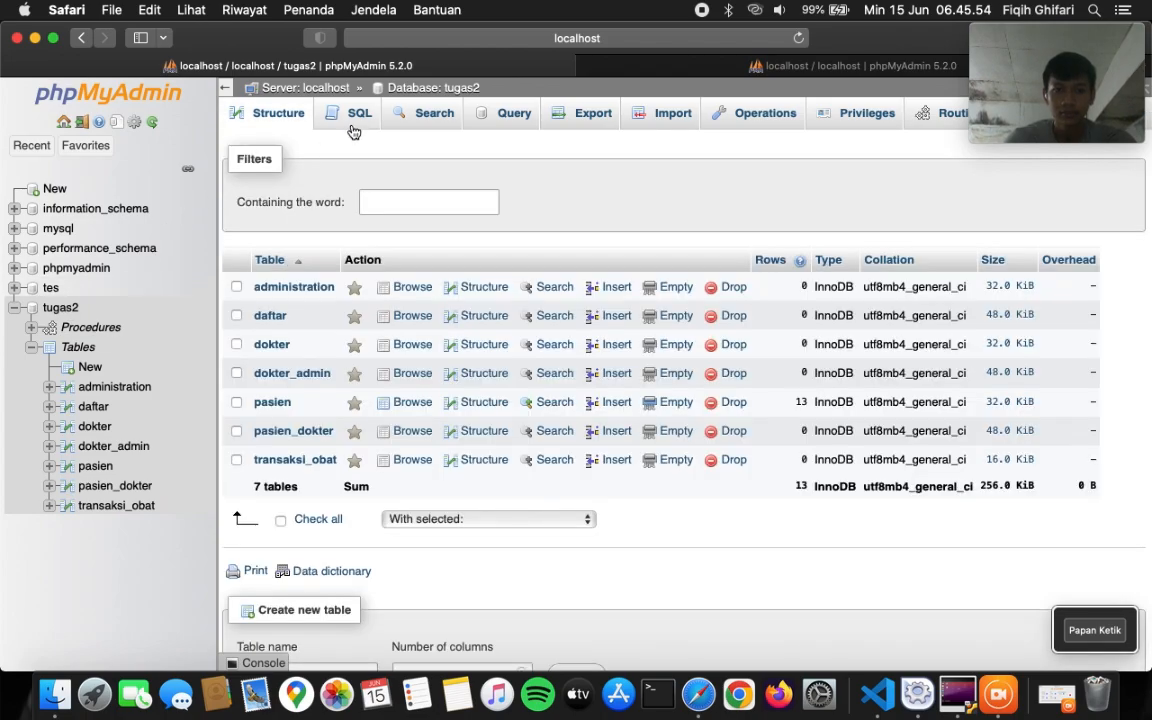
# - Copy the CREATE TABLE obat statement into the SQL tab, run it, and open obat
pyautogui.click(352, 130)
pyautogui.press('super+Tab')
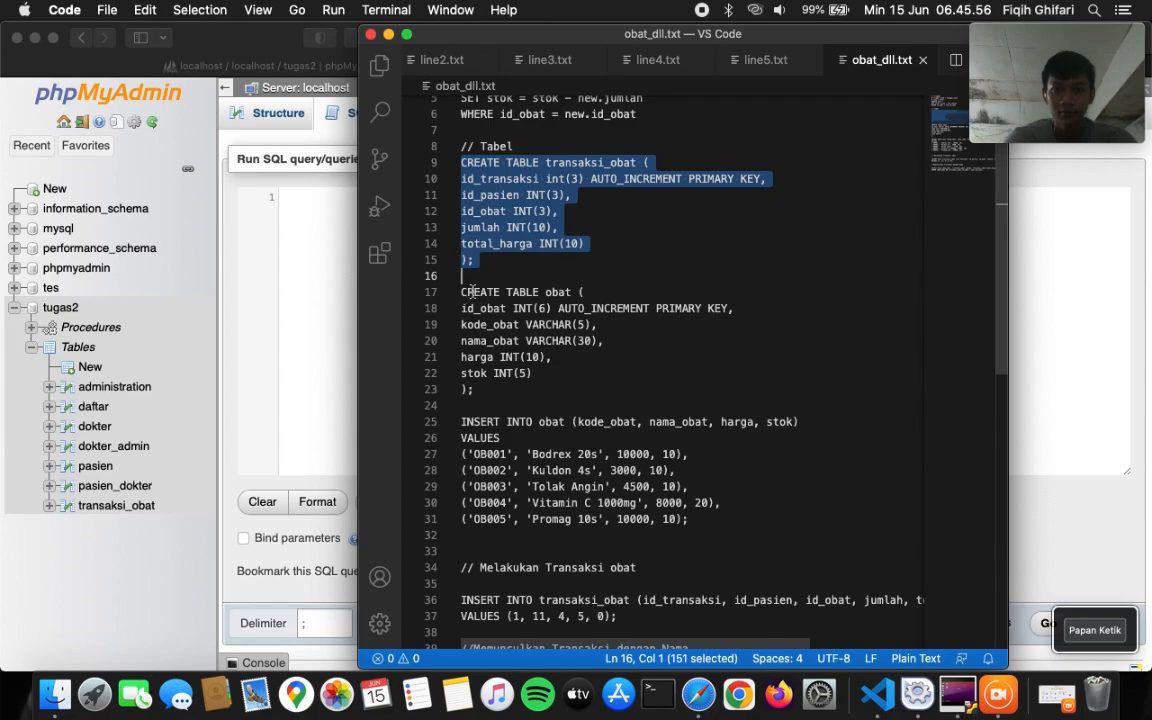
pyautogui.moveTo(463, 295); pyautogui.dragTo(490, 389)
pyautogui.press('super+c')
pyautogui.press('super+Tab')
pyautogui.press('super+v')
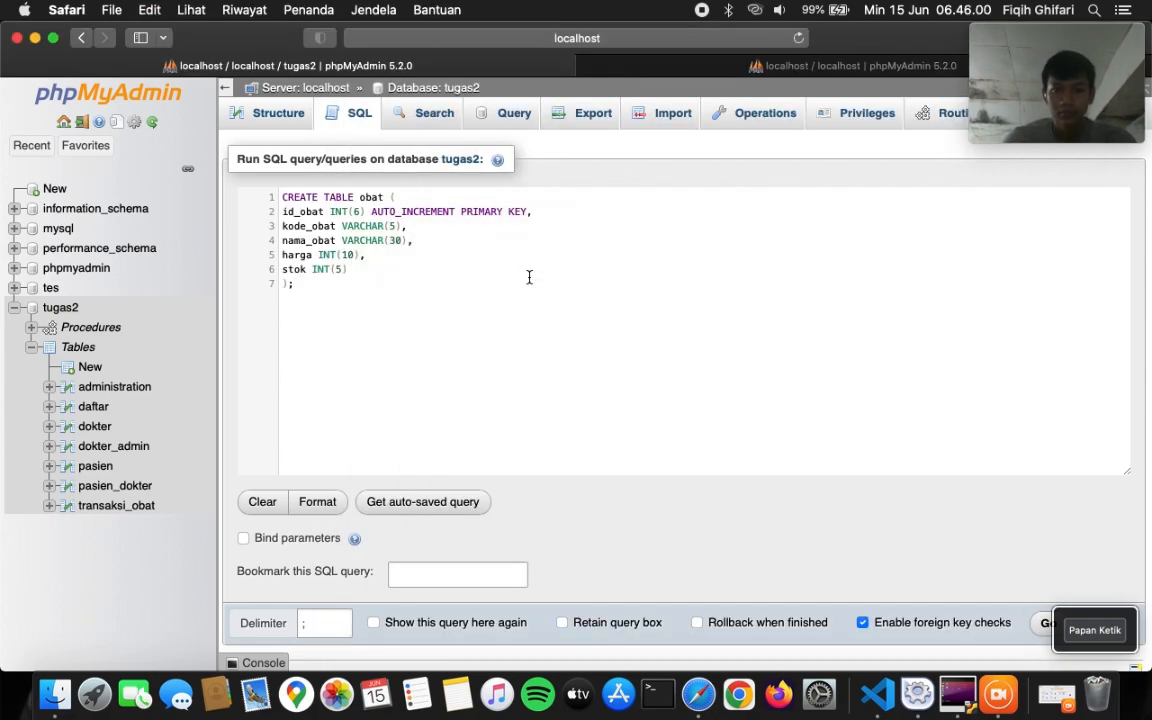
pyautogui.click(1045, 623)
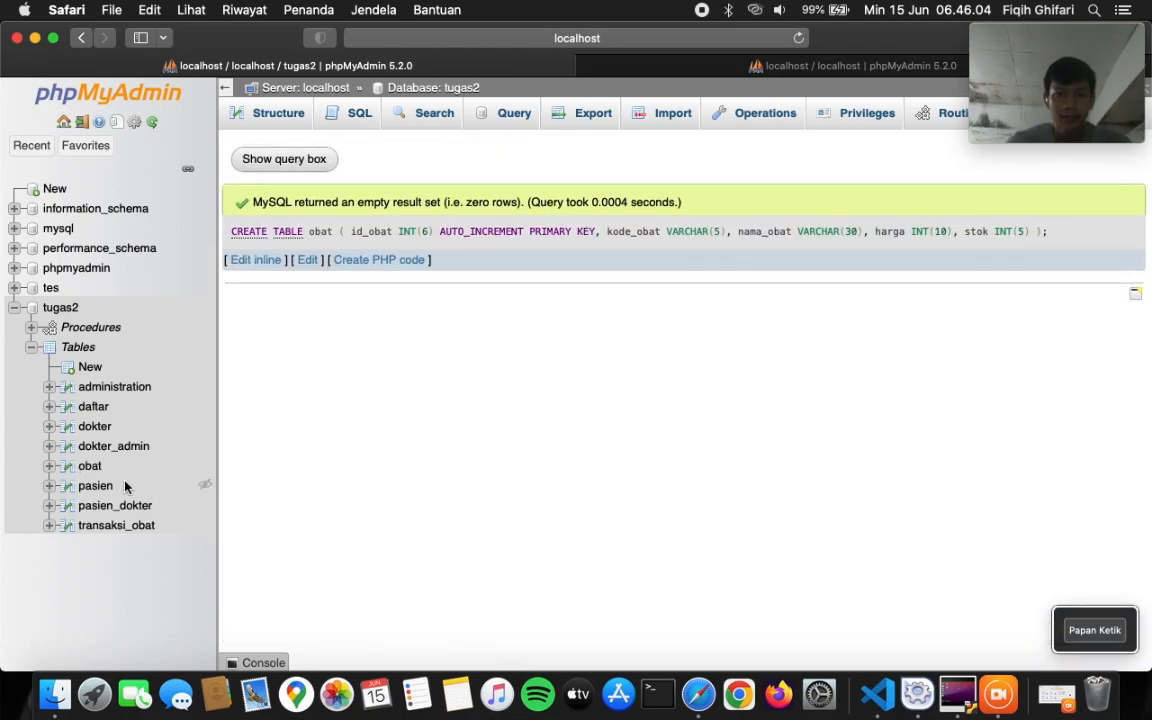
pyautogui.click(90, 466)
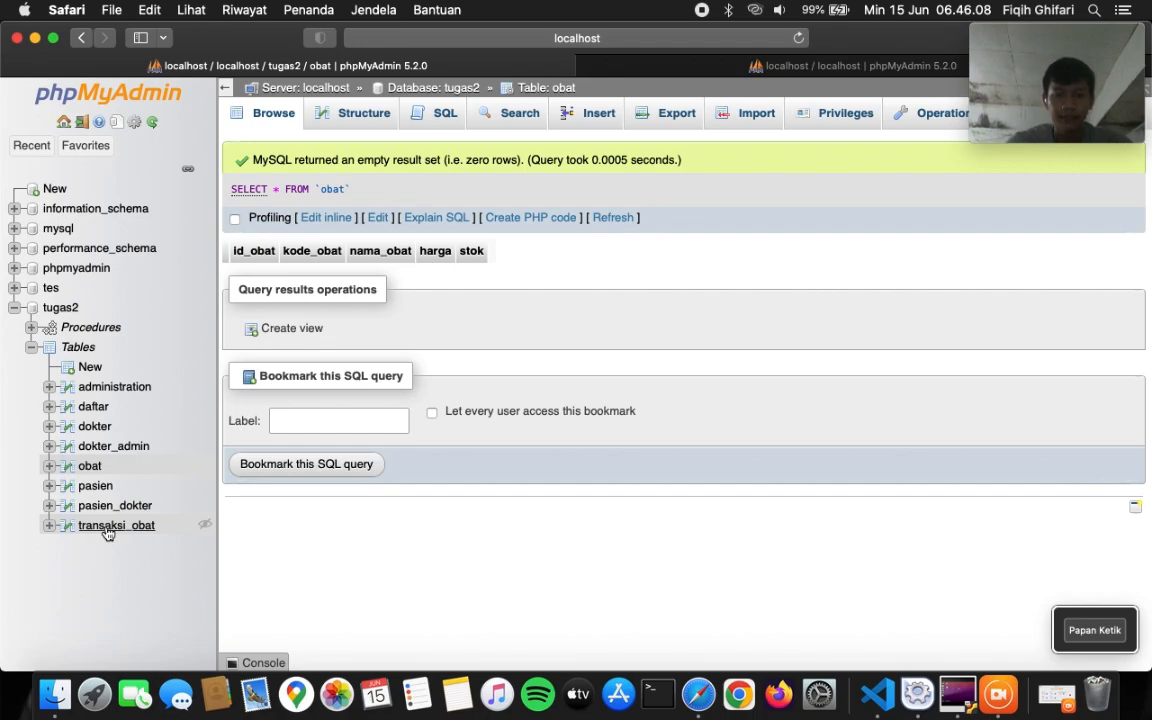
# - Show the obat table's Structure and open More actions for the id_obat column
pyautogui.click(107, 527)
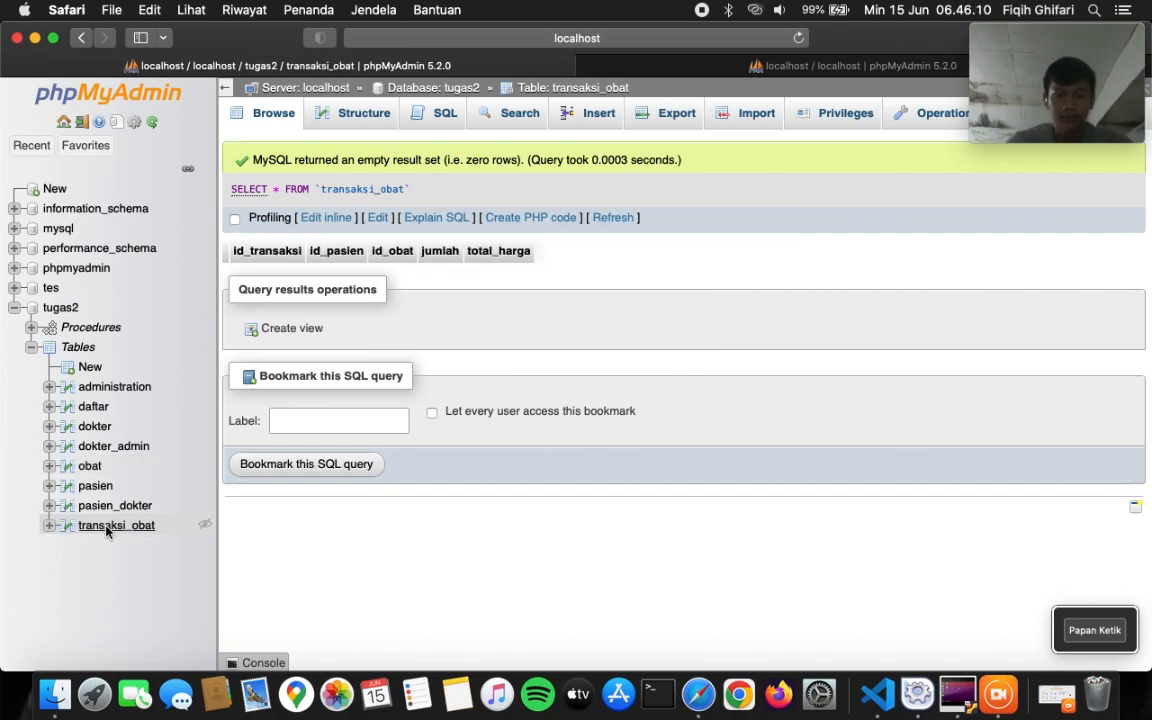
pyautogui.click(90, 467)
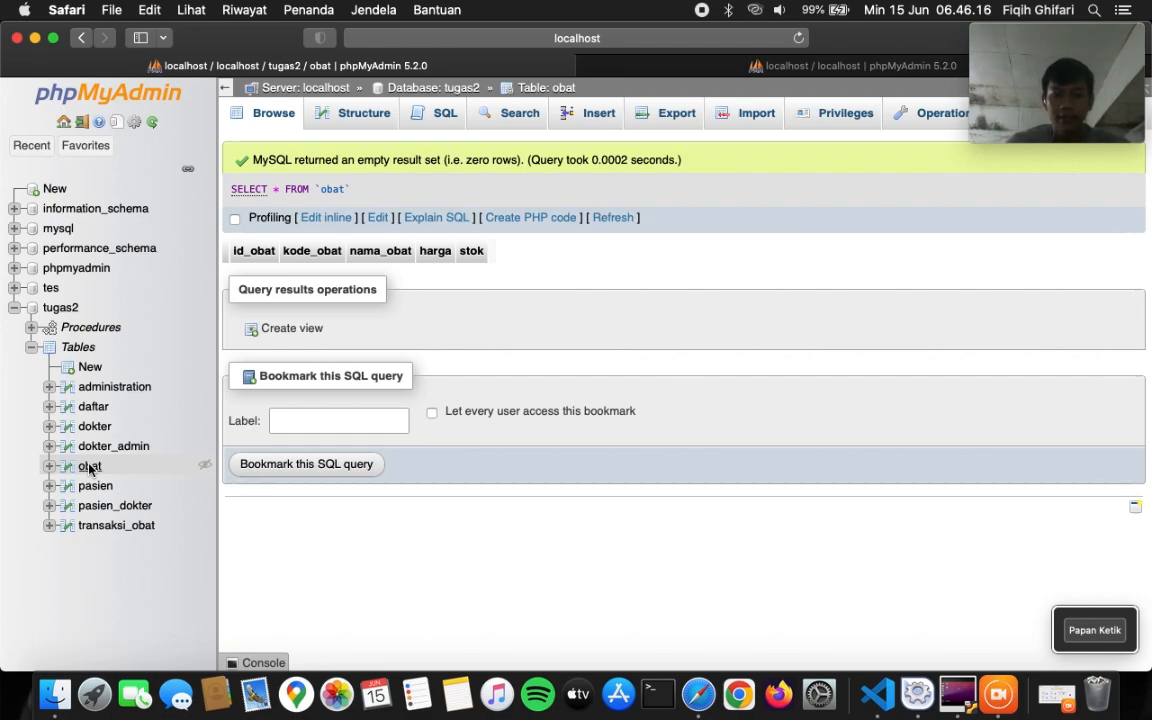
pyautogui.click(361, 122)
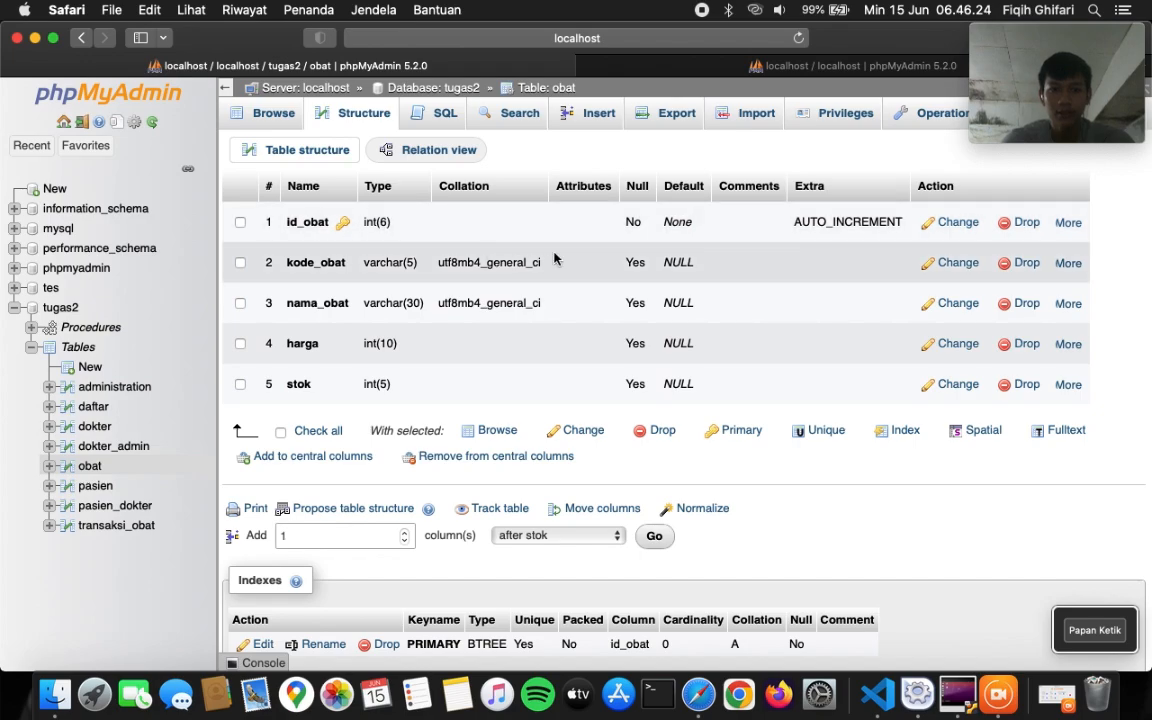
pyautogui.click(1069, 223)
# - Add an index on the obat table's id_obat column
pyautogui.click(995, 276)
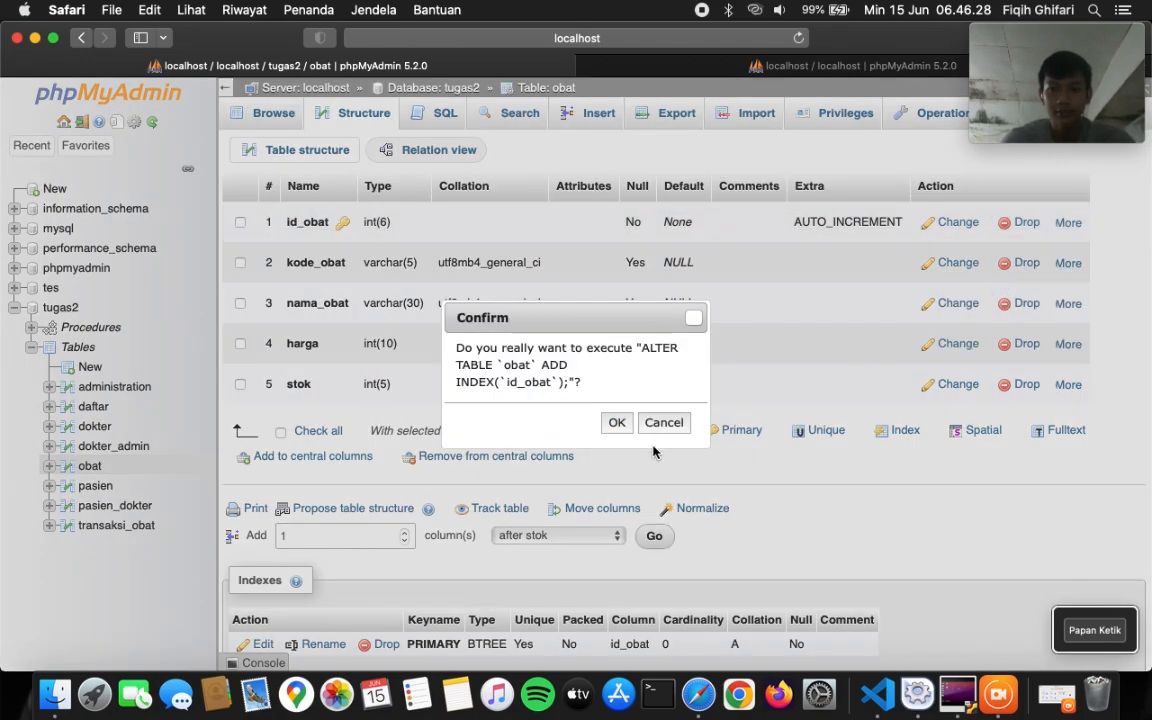
pyautogui.click(617, 423)
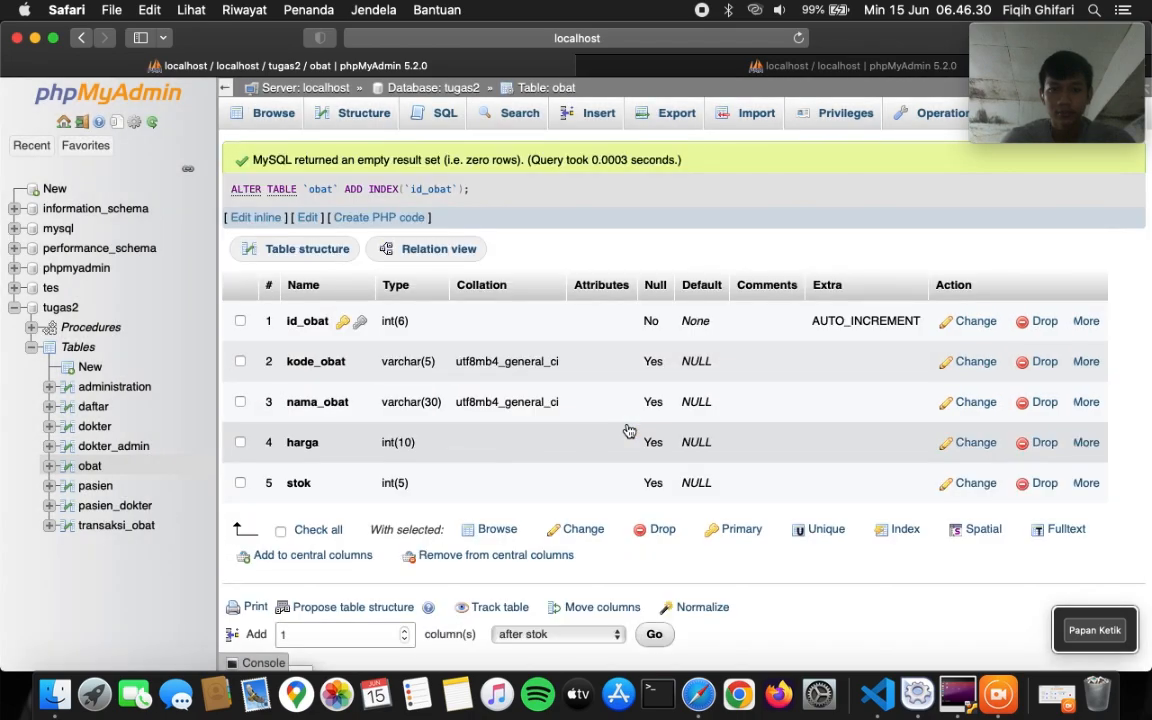
pyautogui.scroll(-2, 510, 340)
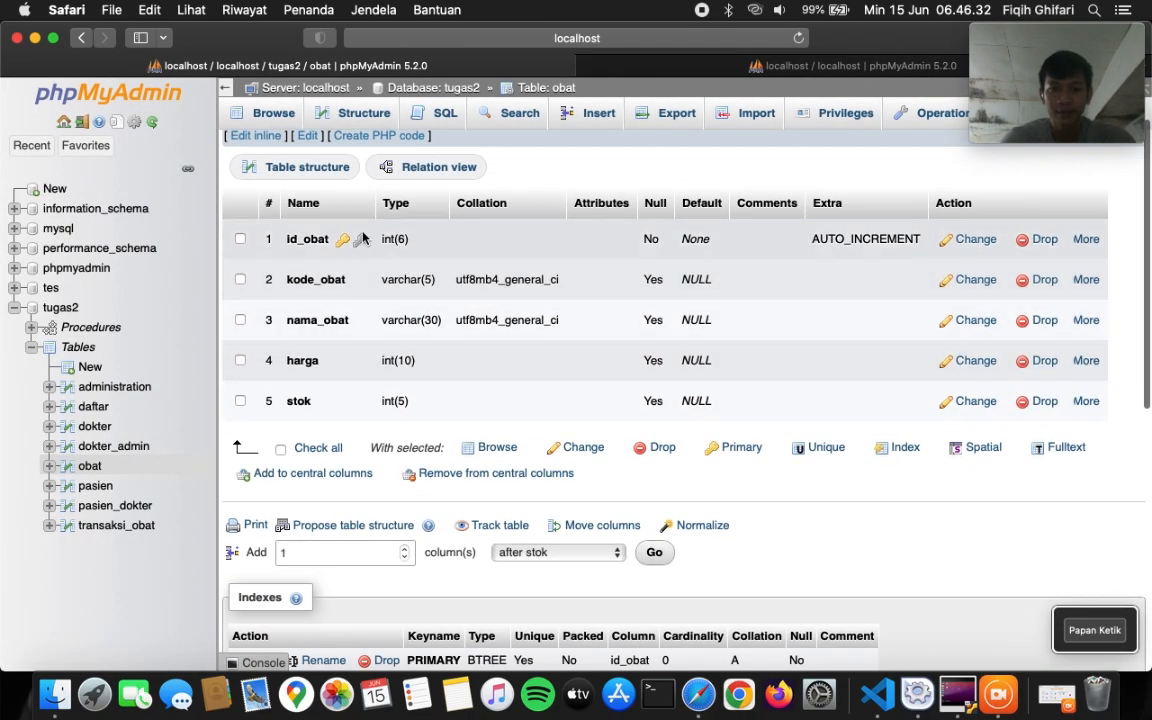
# - Index transaksi_obat's id_pasien and id_obat columns, then browse its (empty) rows
pyautogui.click(115, 525)
pyautogui.click(355, 113)
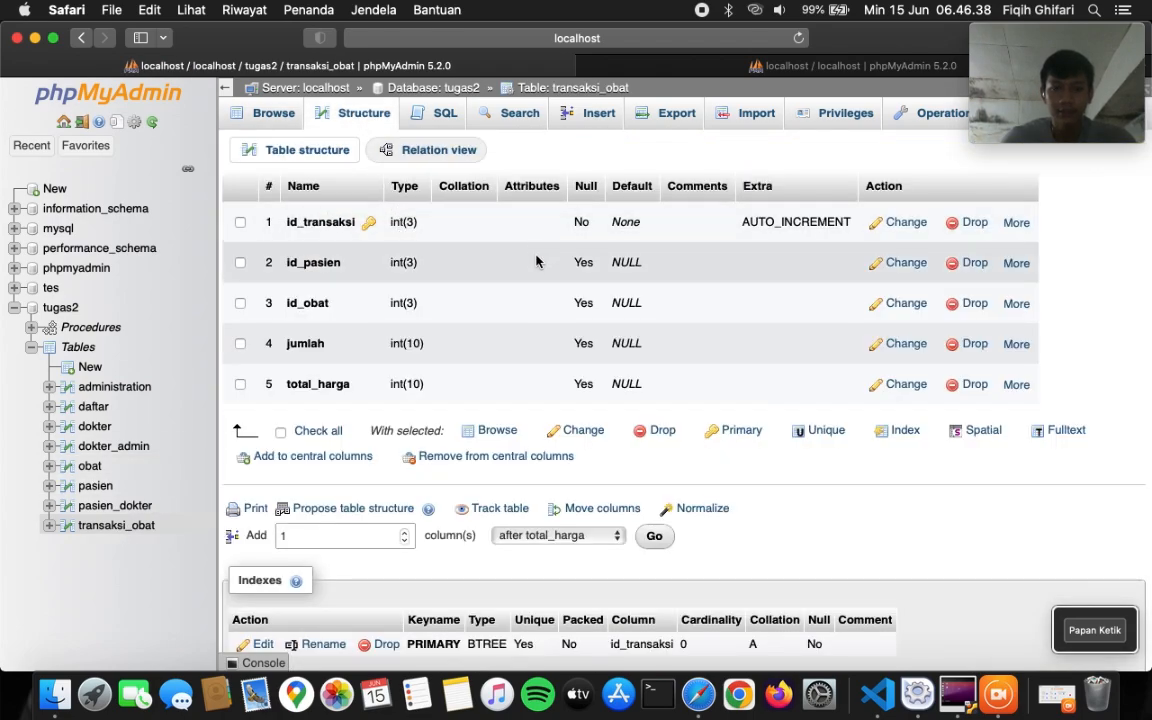
pyautogui.click(1015, 264)
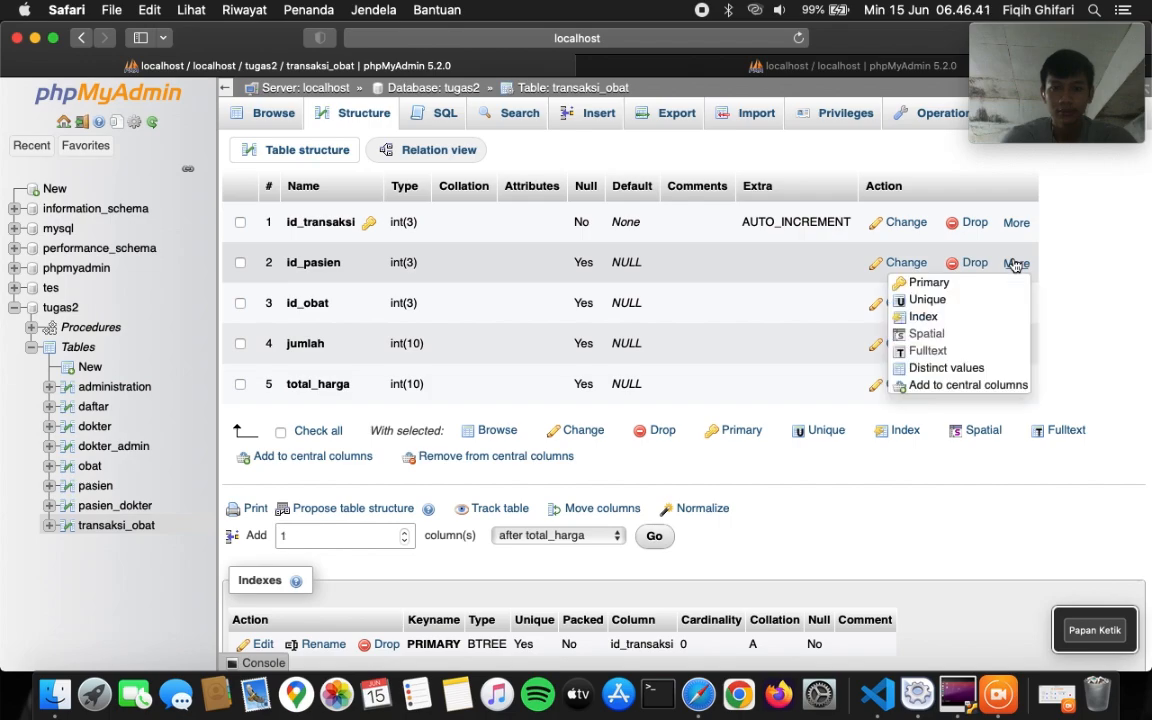
pyautogui.click(955, 318)
pyautogui.click(617, 424)
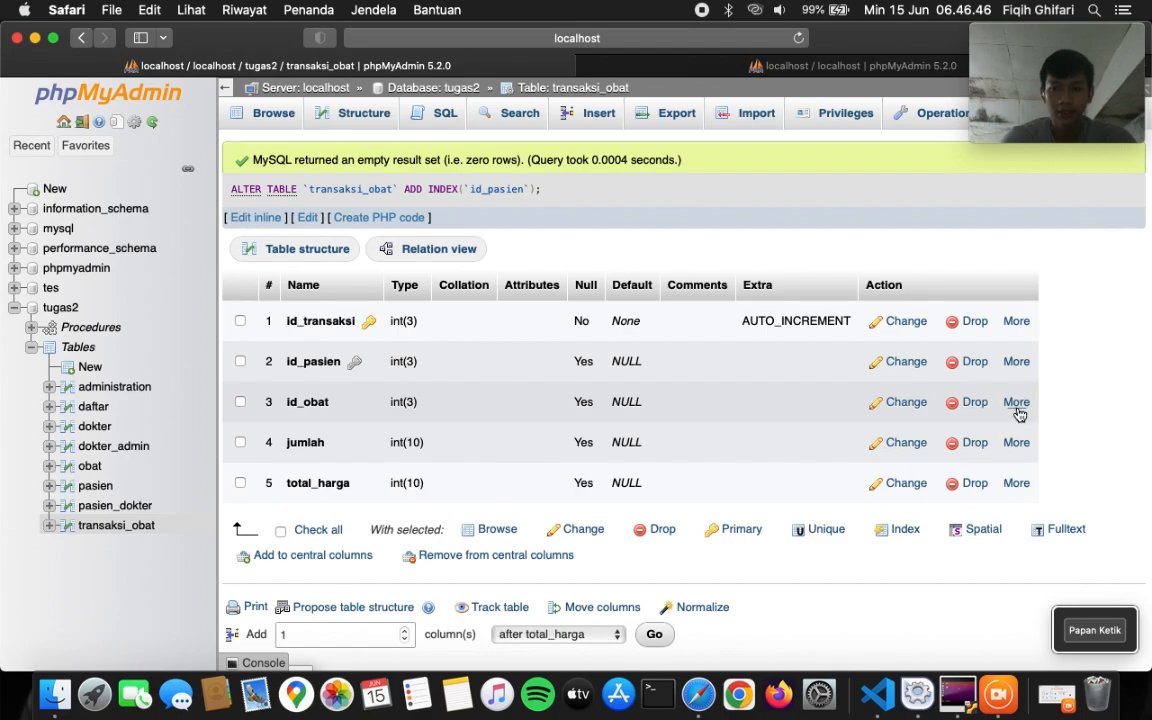
pyautogui.click(1018, 413)
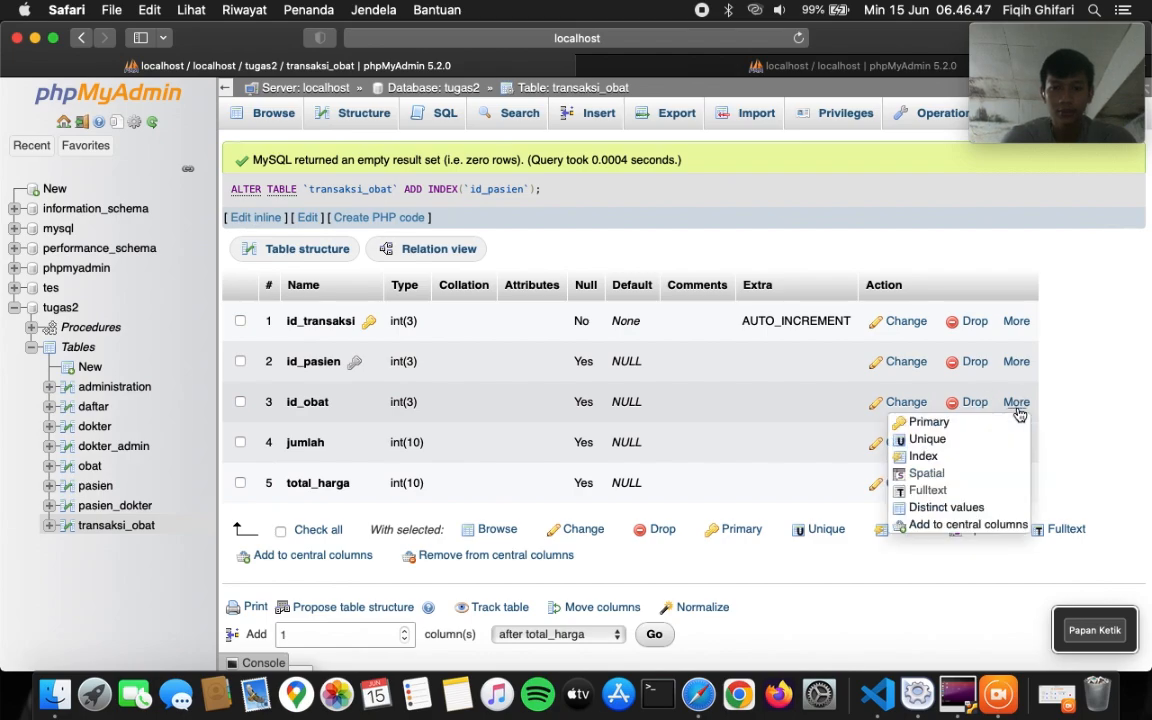
pyautogui.click(924, 456)
pyautogui.click(617, 422)
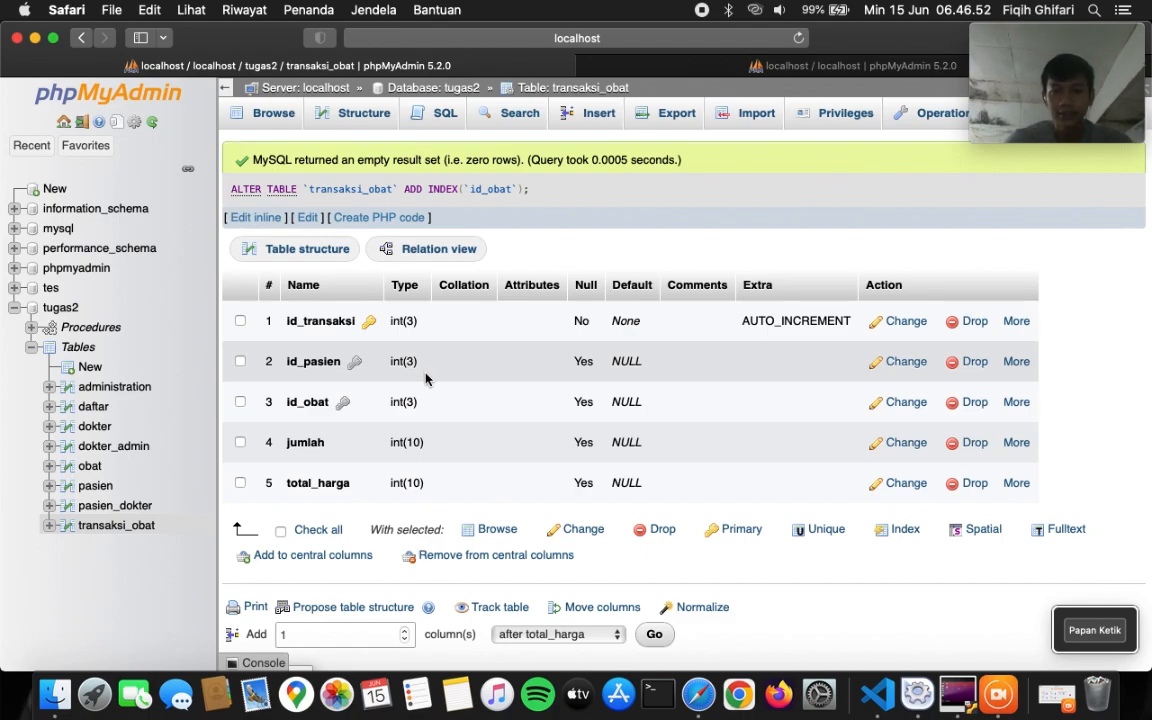
pyautogui.click(275, 115)
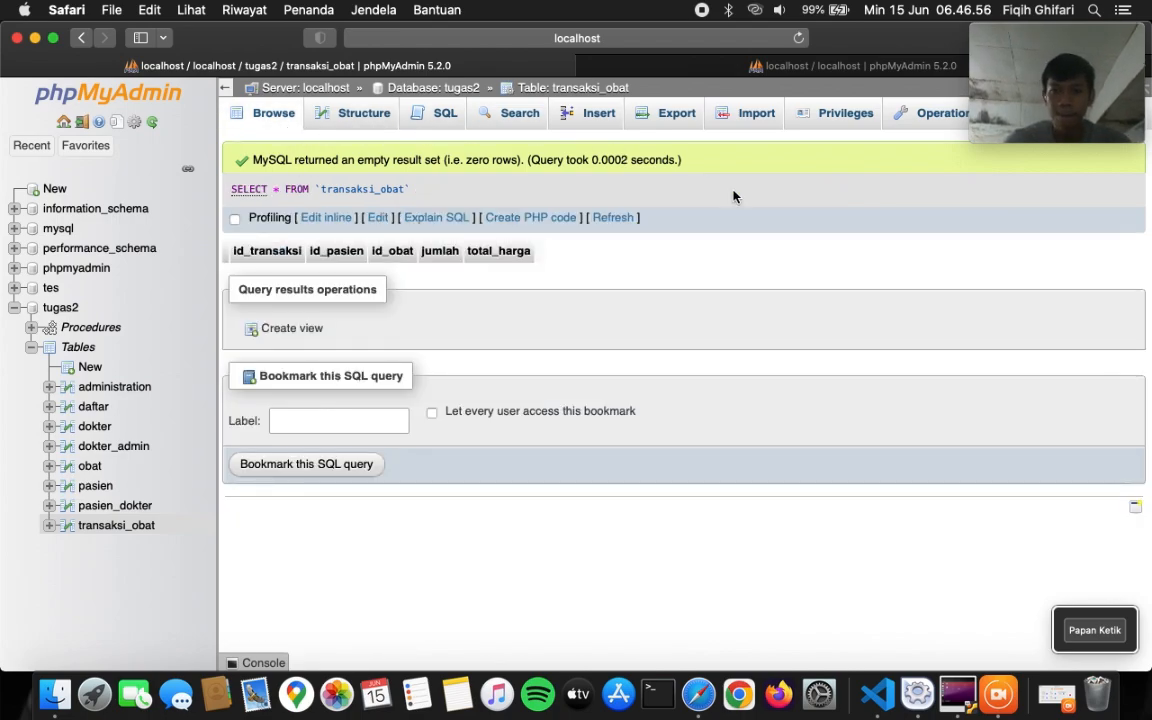
# - Open the Designer for the tugas2 database from its More menu, showing the relation diagram
pyautogui.moveTo(1010, 55); pyautogui.dragTo(1008, 170)
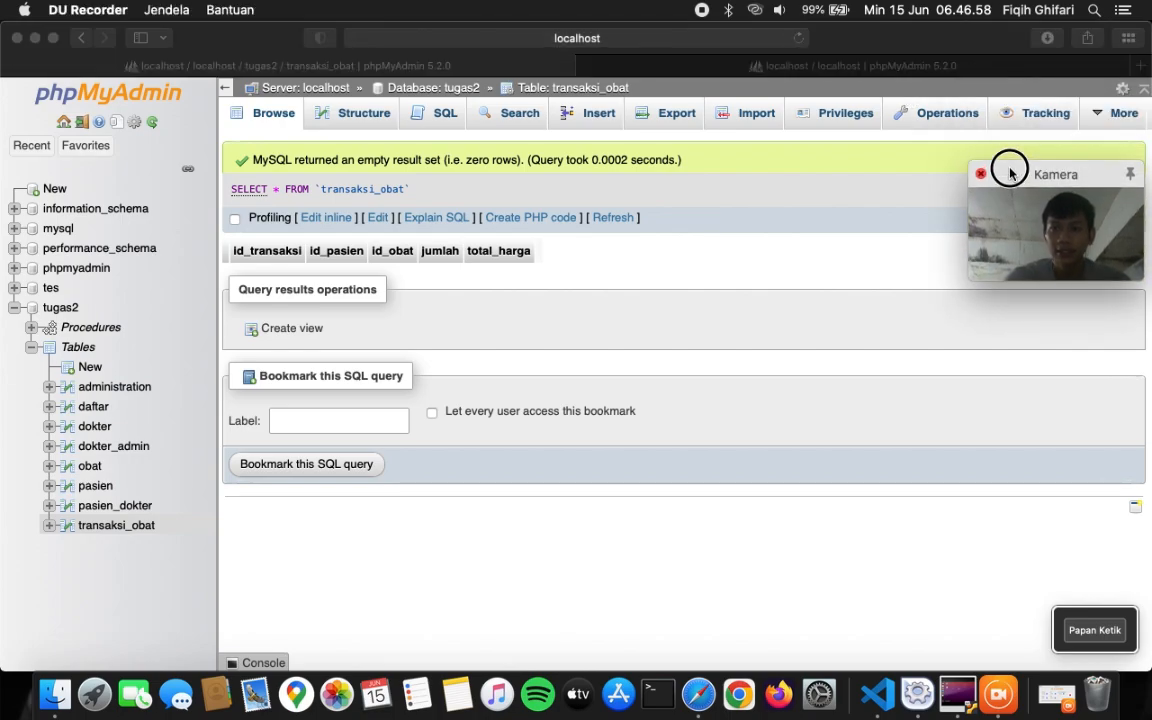
pyautogui.click(58, 310)
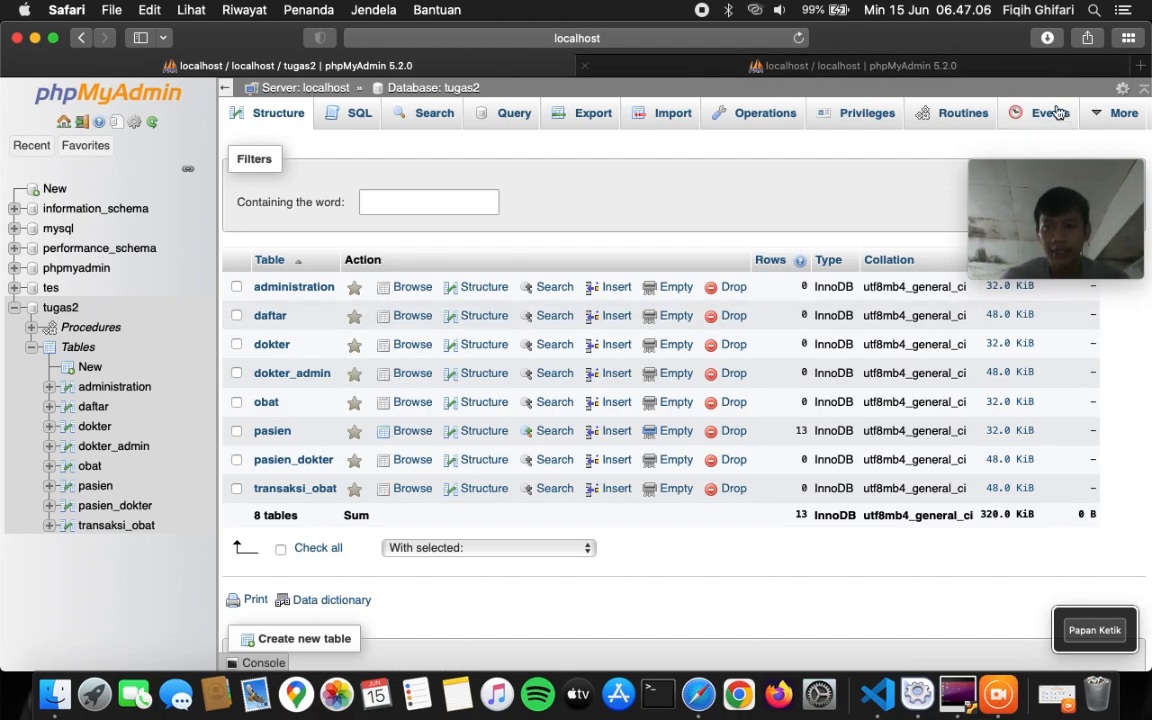
pyautogui.moveTo(1085, 116)
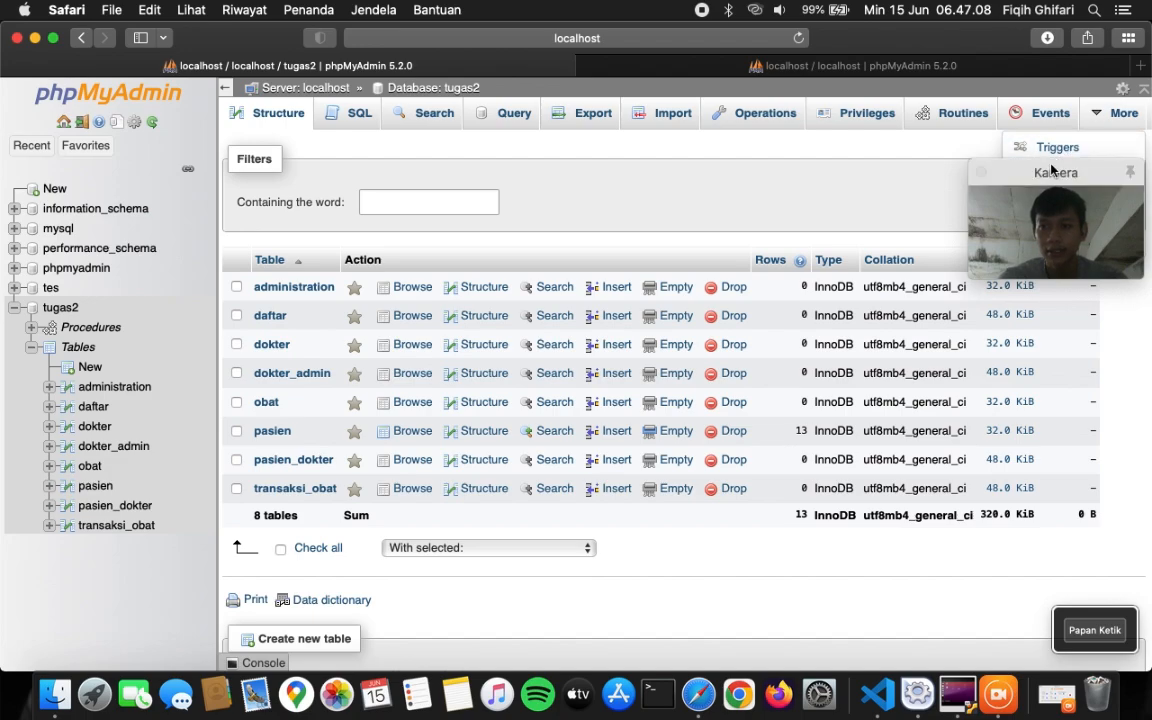
pyautogui.moveTo(1052, 168); pyautogui.dragTo(1058, 264)
pyautogui.click(1073, 214)
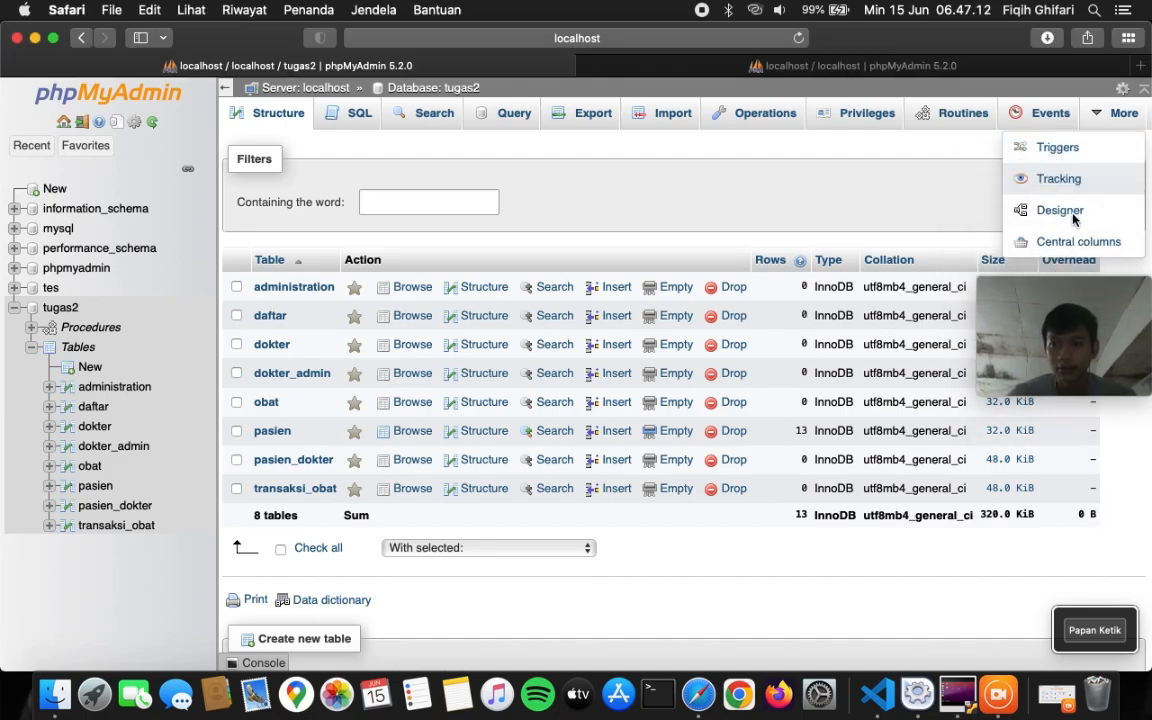
pyautogui.click(1060, 212)
pyautogui.moveTo(1045, 290); pyautogui.dragTo(1050, 45)
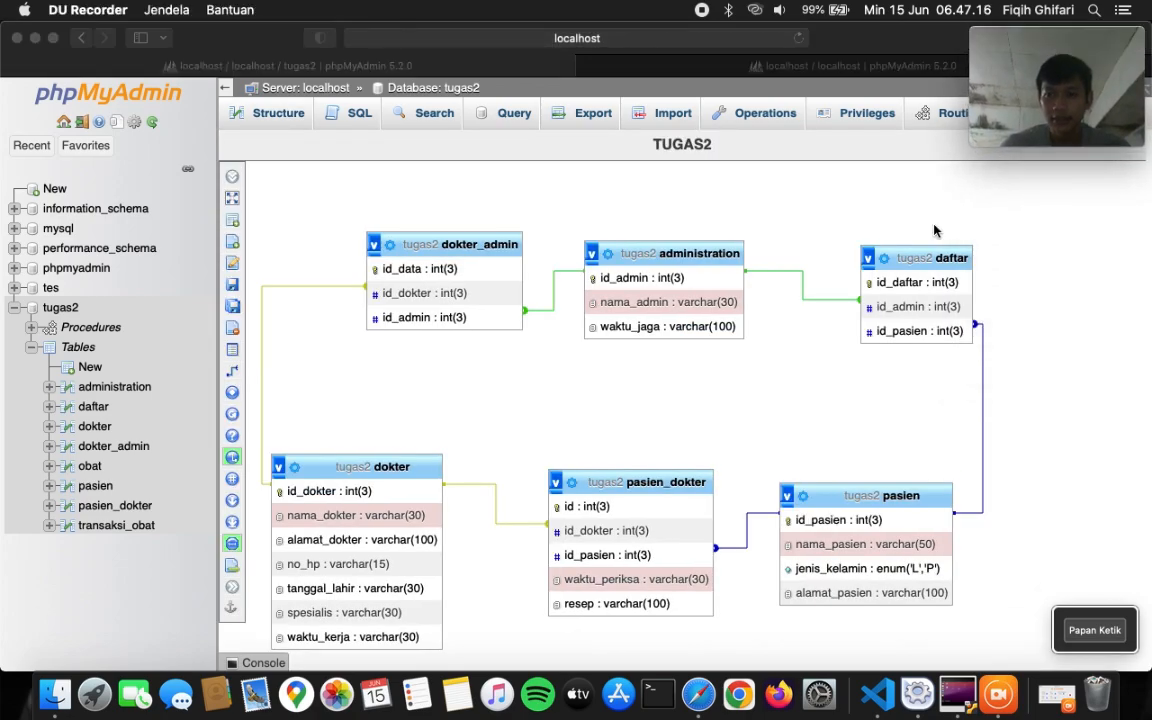
# - Add the obat and transaksi_obat tables to the canvas from the tables list
pyautogui.click(879, 408)
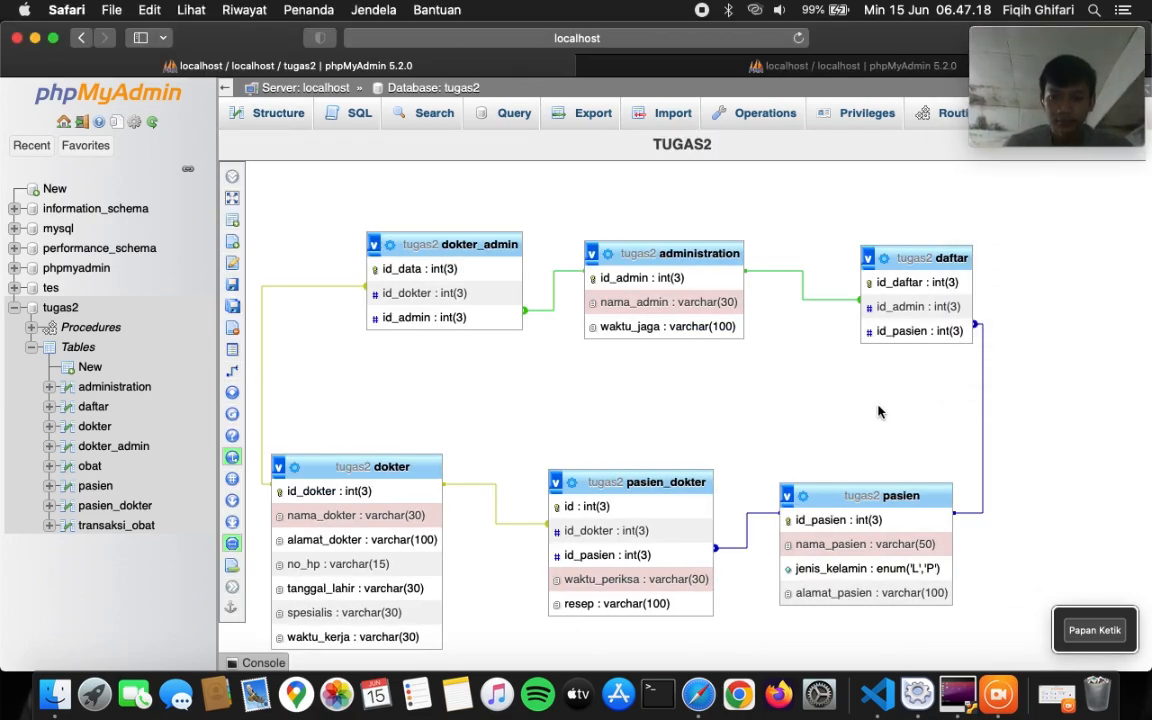
pyautogui.scroll(-1, 879, 408)
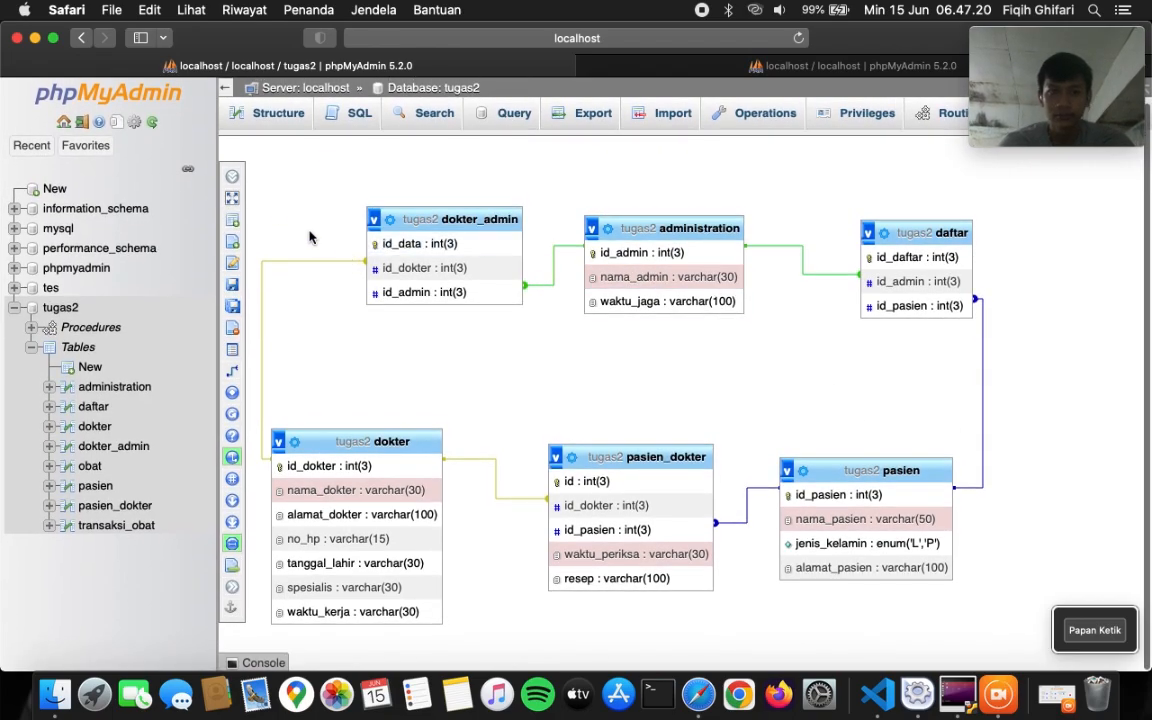
pyautogui.click(347, 175)
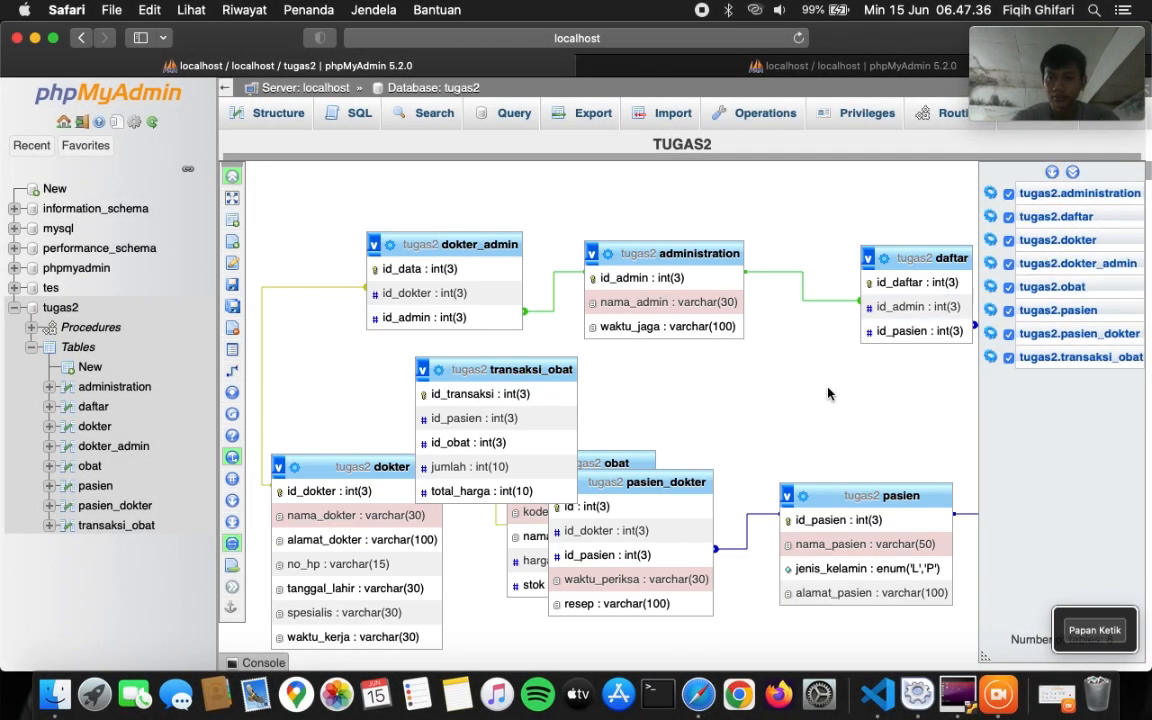
pyautogui.scroll(-1, 810, 398)
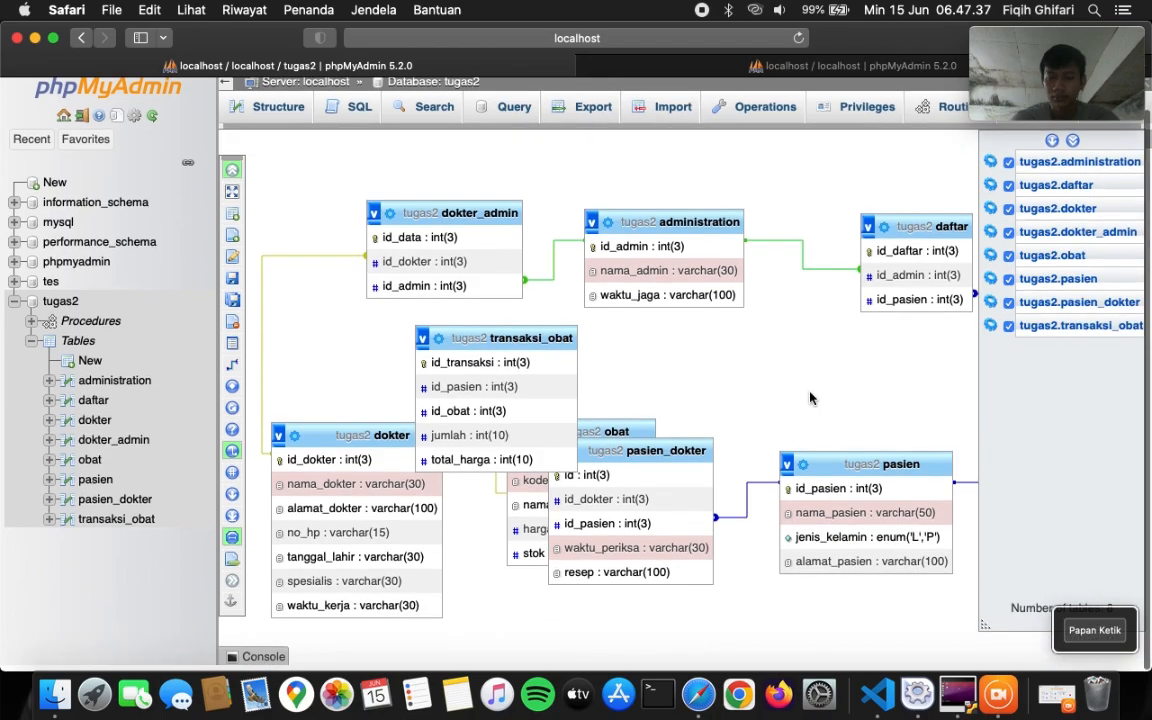
pyautogui.press('super+shift+backslash')
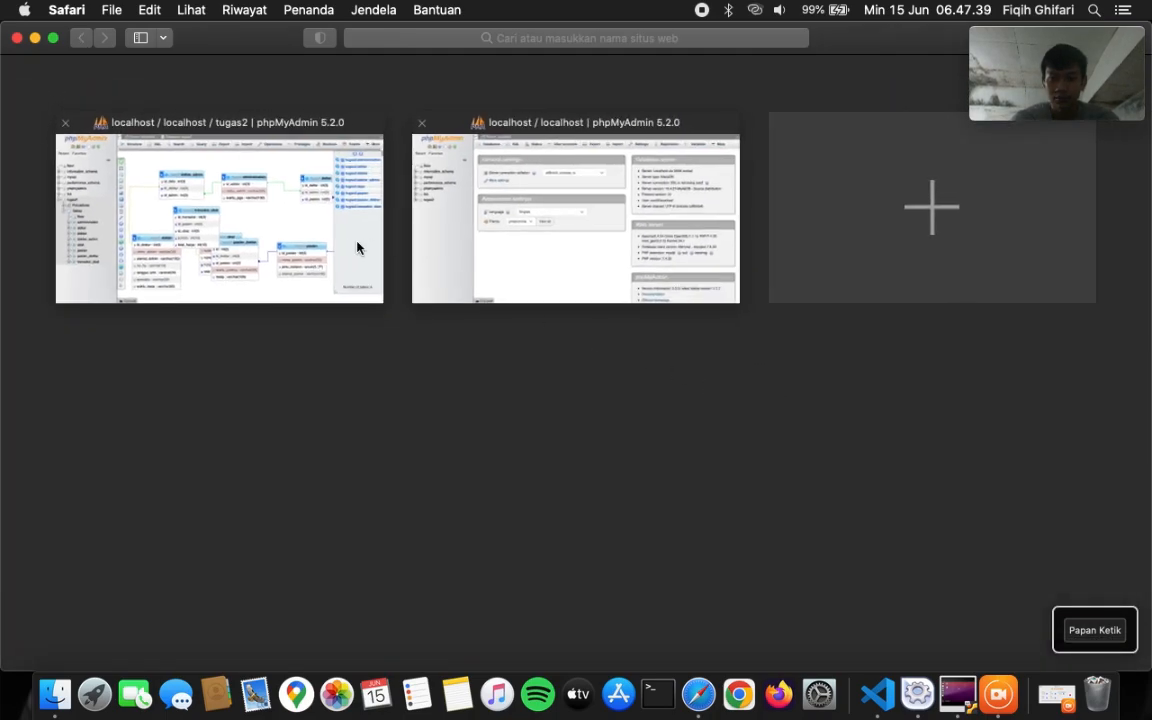
pyautogui.click(357, 248)
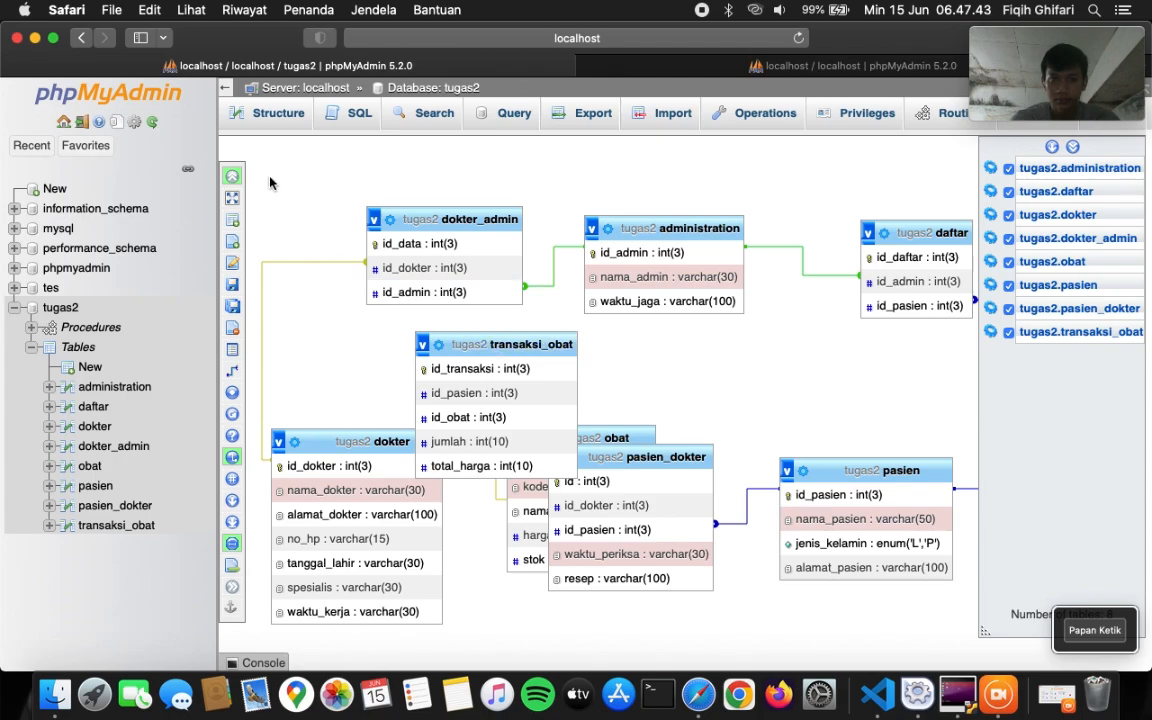
pyautogui.click(232, 176)
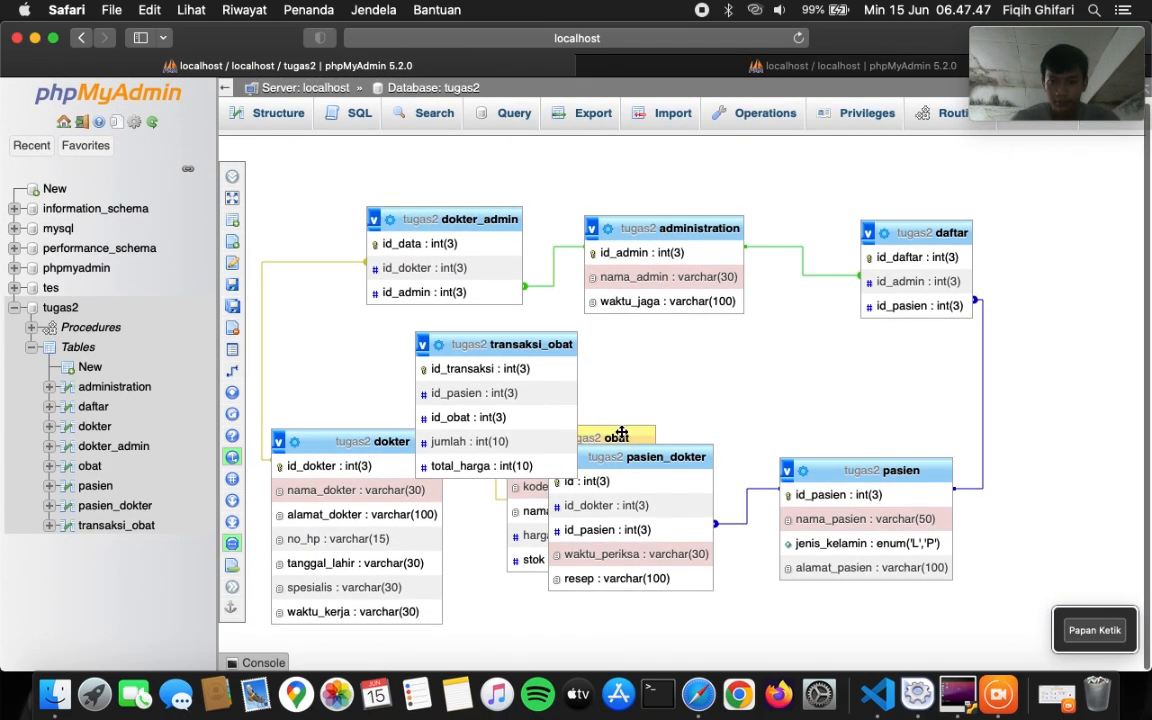
# - Drag obat and transaksi_obat down below pasien_dokter and pasien
pyautogui.moveTo(621, 432); pyautogui.dragTo(778, 509)
pyautogui.moveTo(763, 462)
pyautogui.mouseDown()
pyautogui.moveTo(771, 540)
pyautogui.moveTo(880, 645)
pyautogui.moveTo(865, 650)
pyautogui.mouseUp()
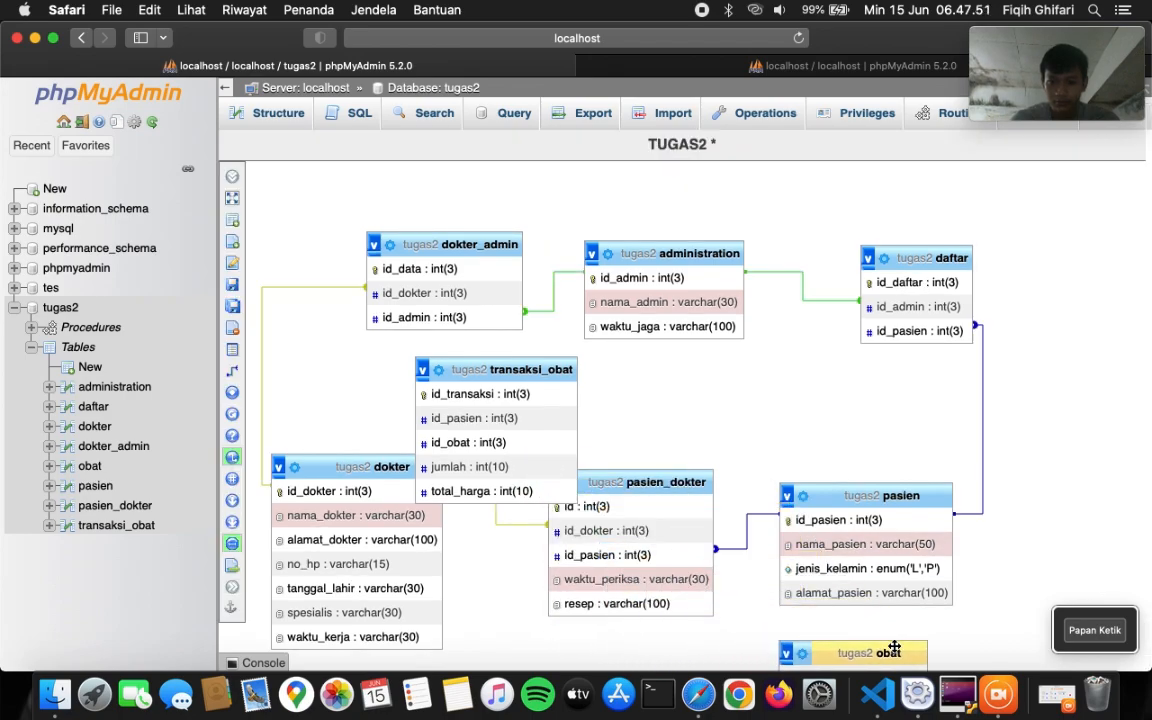
pyautogui.scroll(-3, 738, 480)
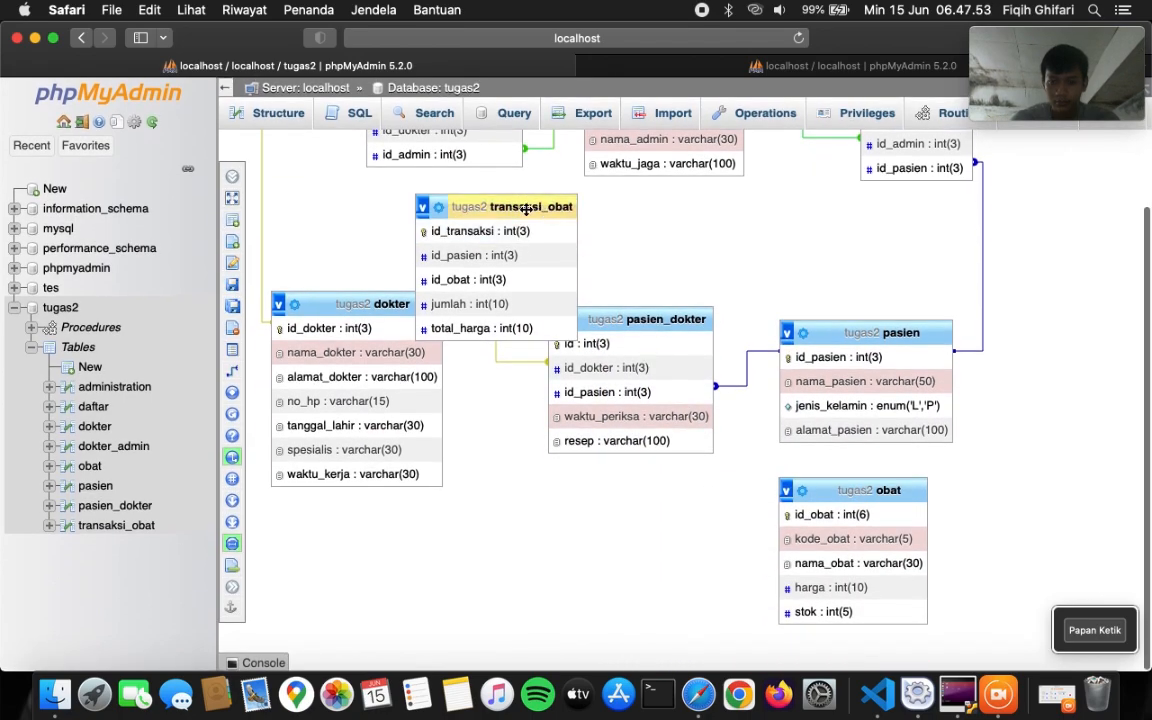
pyautogui.moveTo(525, 207); pyautogui.dragTo(605, 612)
pyautogui.scroll(-3, 630, 571)
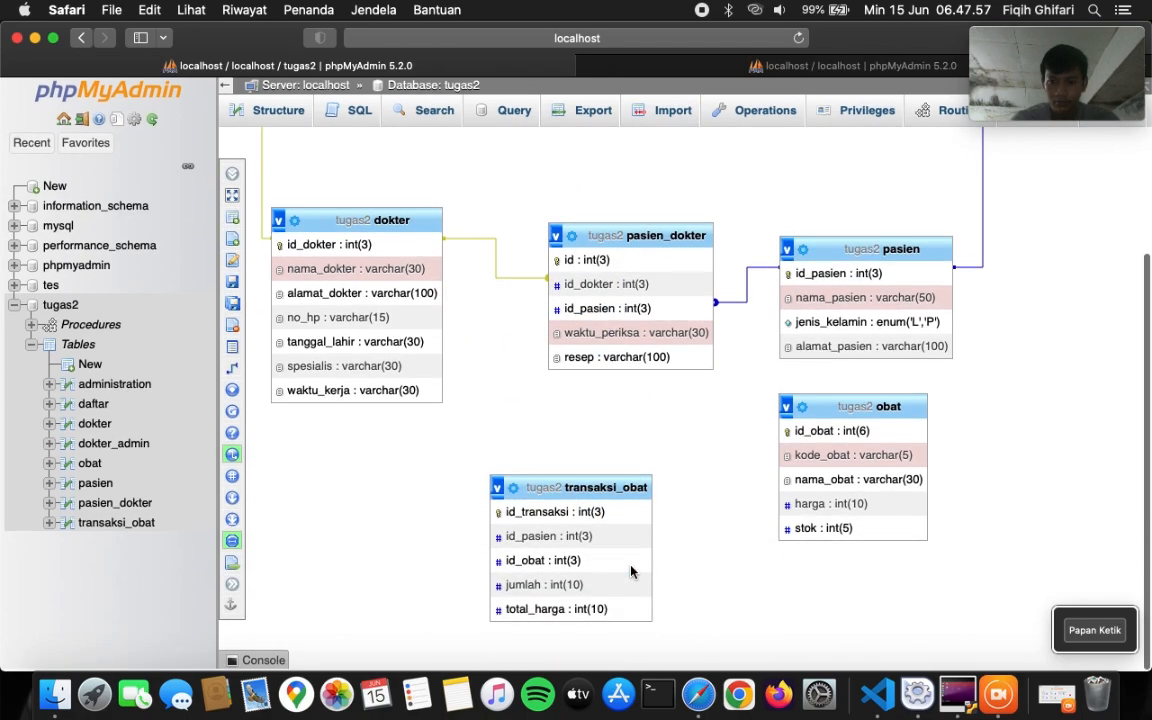
pyautogui.moveTo(830, 416); pyautogui.dragTo(905, 540)
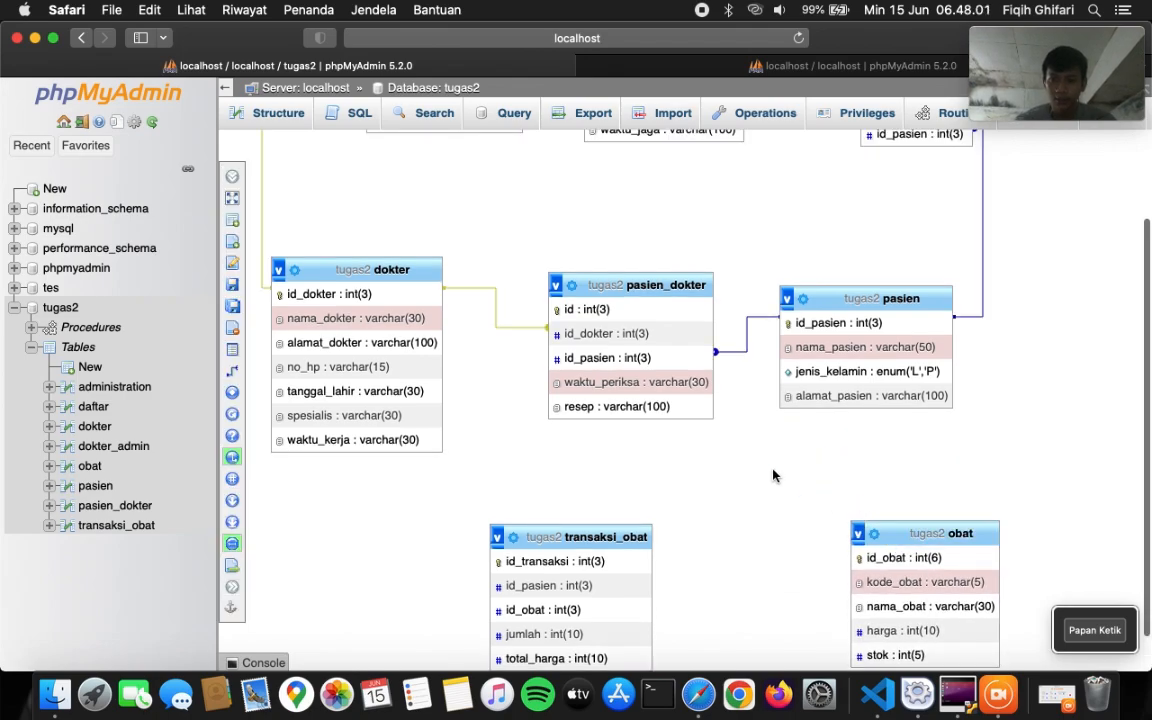
pyautogui.scroll(-1, 773, 475)
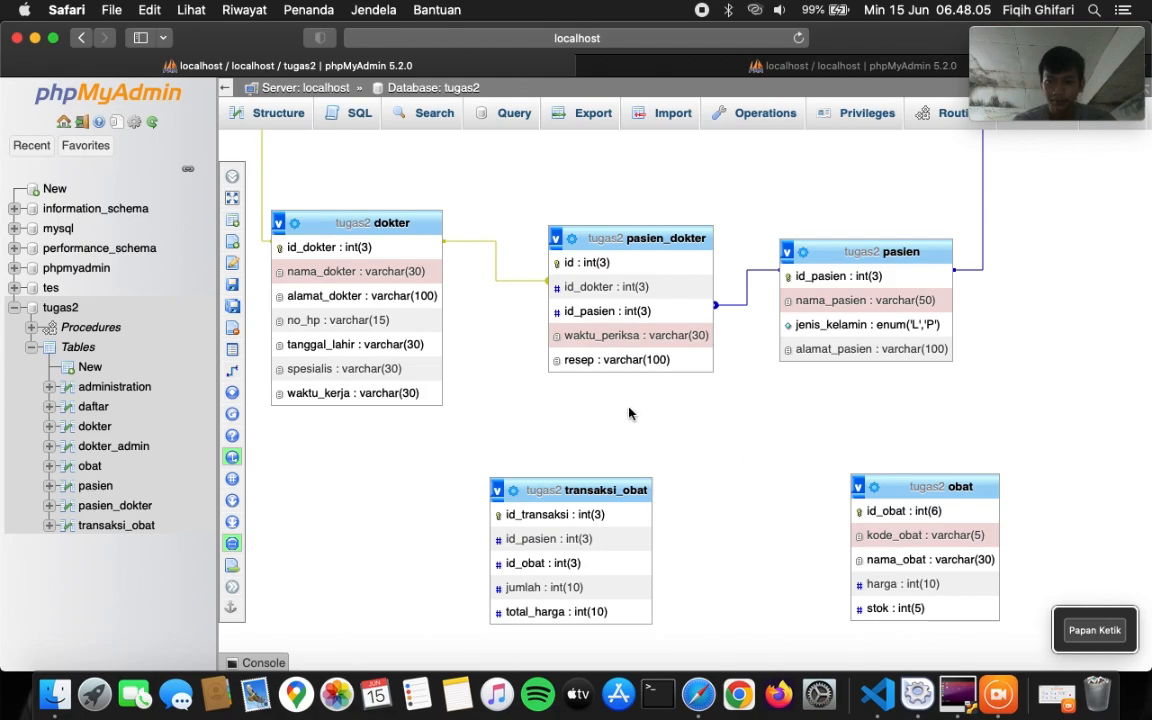
# - Draw a relationship from pasien.id_pasien to transaksi_obat.id_pasien
pyautogui.moveTo(233, 330)
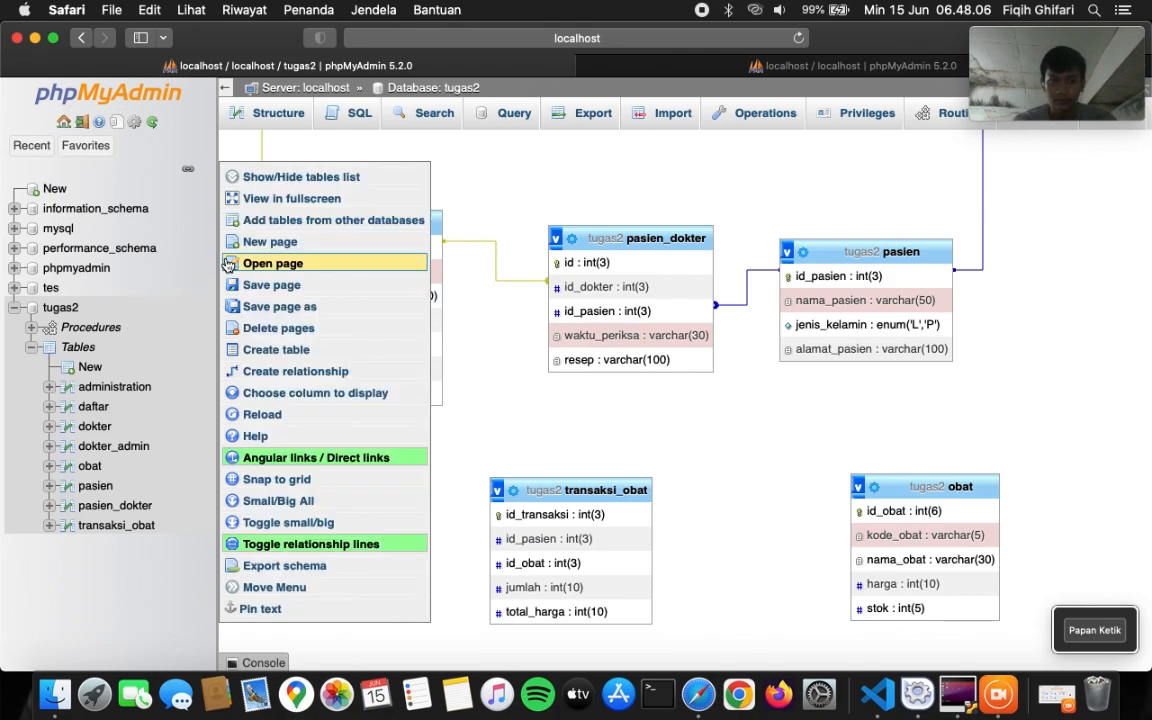
pyautogui.click(260, 372)
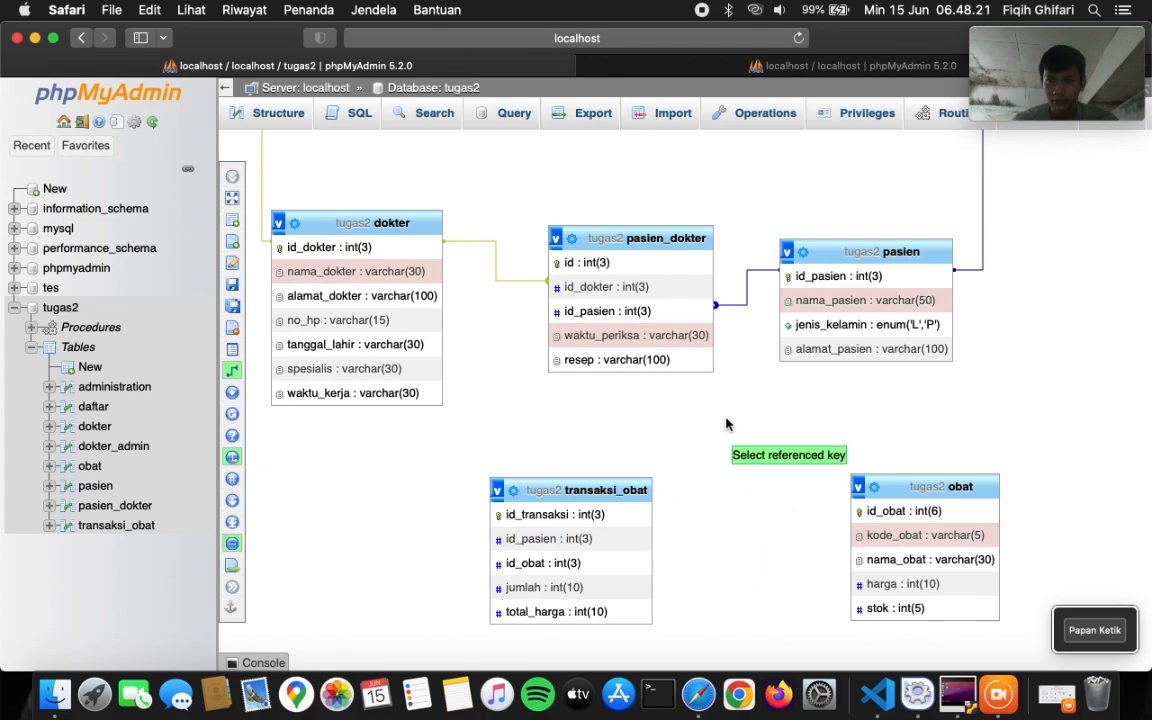
pyautogui.click(825, 273)
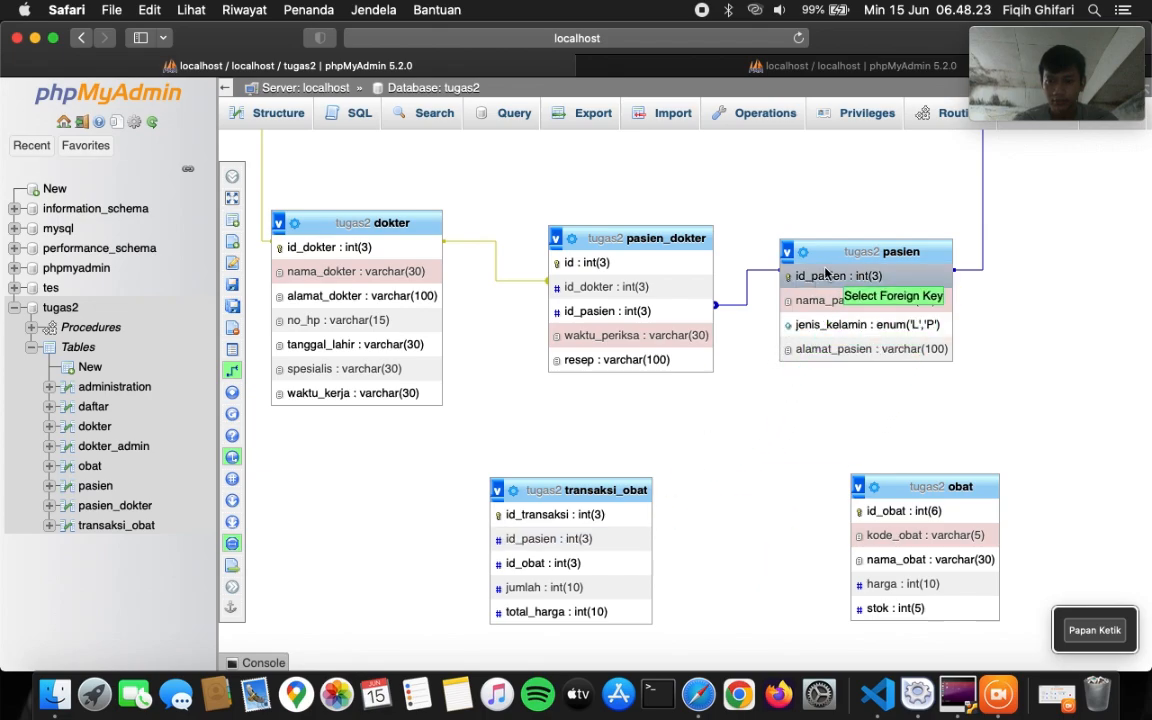
pyautogui.click(628, 540)
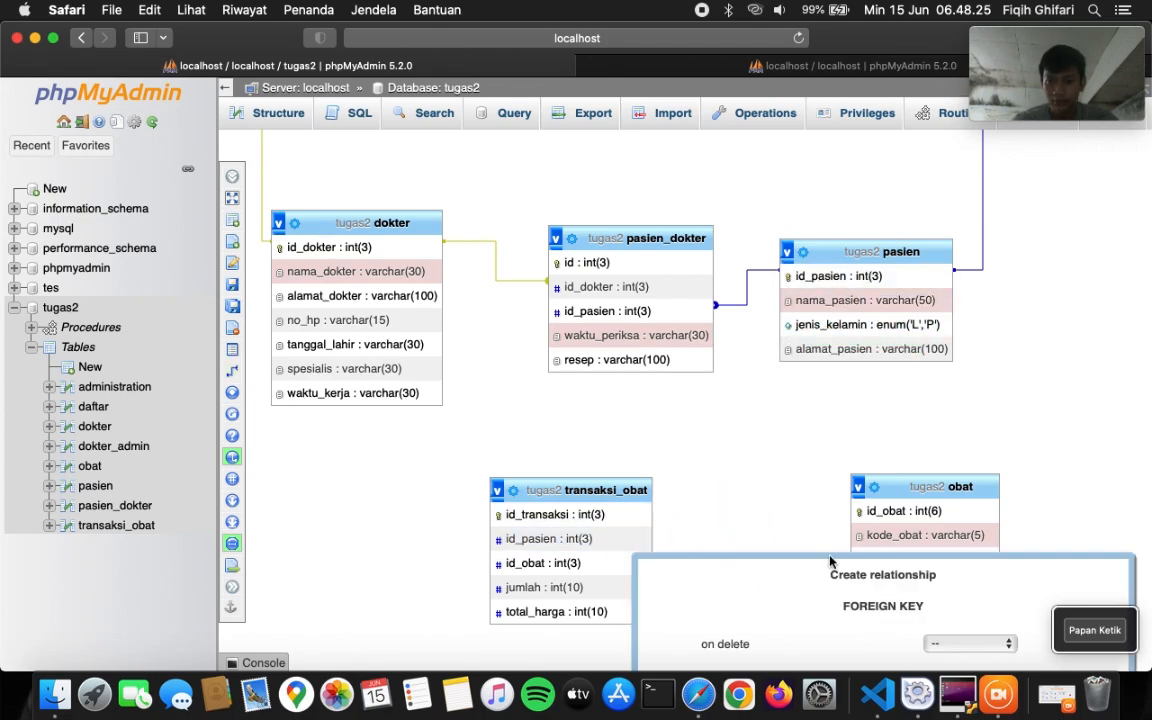
pyautogui.scroll(-2, 830, 560)
# - Set both On delete and On update to CASCADE and confirm the relationship
pyautogui.click(963, 543)
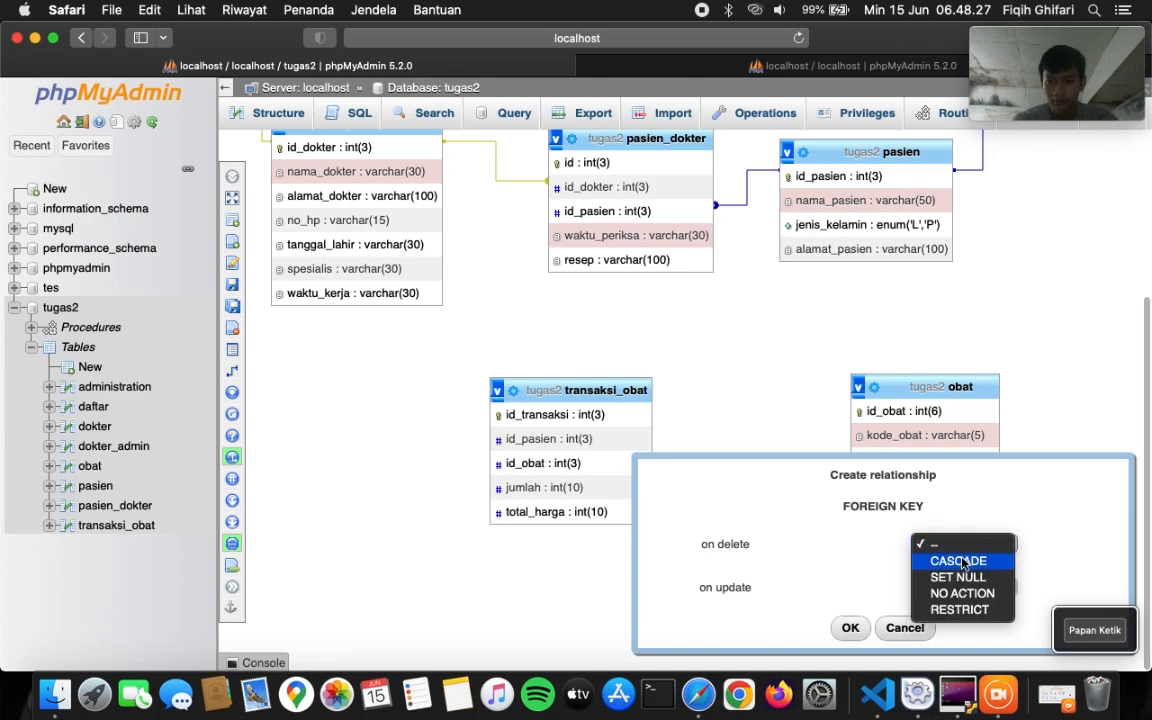
pyautogui.click(955, 560)
pyautogui.click(955, 588)
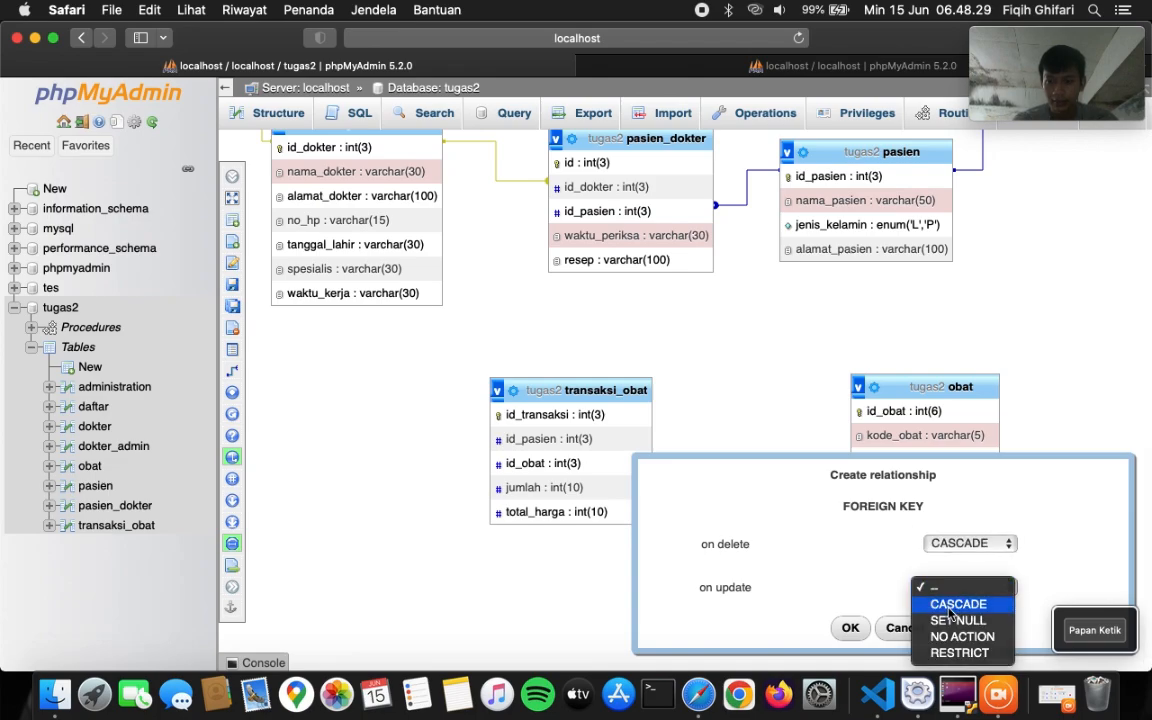
pyautogui.click(956, 603)
pyautogui.click(850, 628)
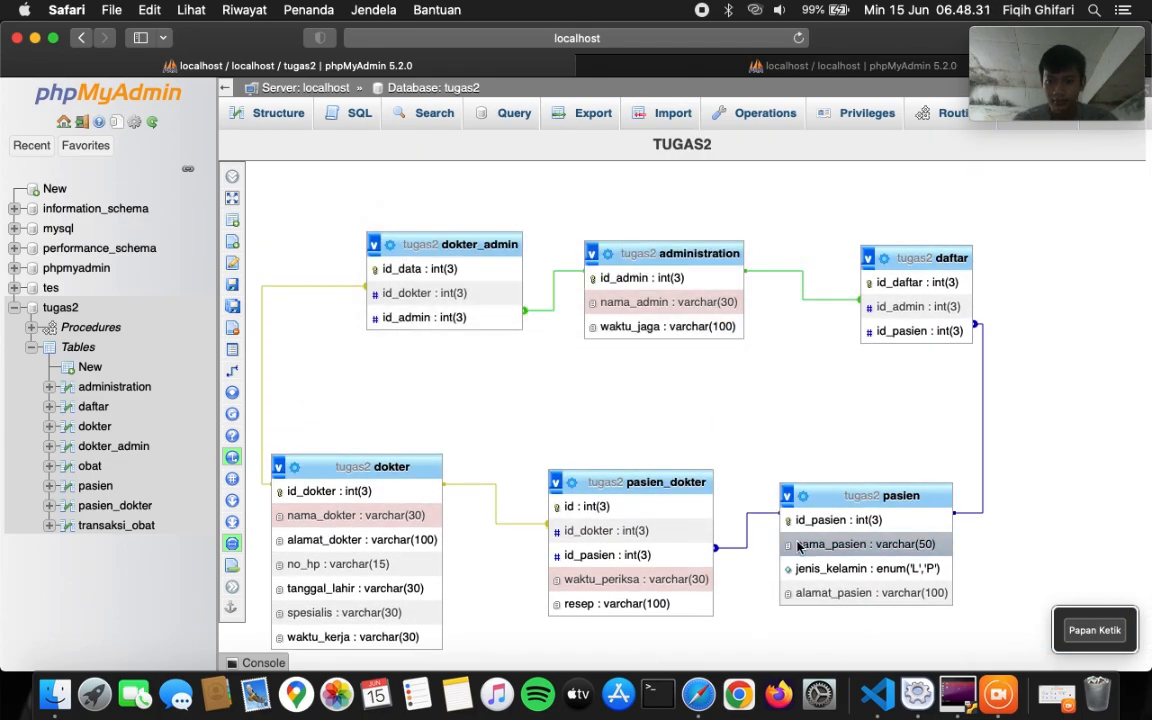
# - Show all eight tugas2 tables in the diagram
pyautogui.scroll(-1, 630, 500)
pyautogui.click(231, 177)
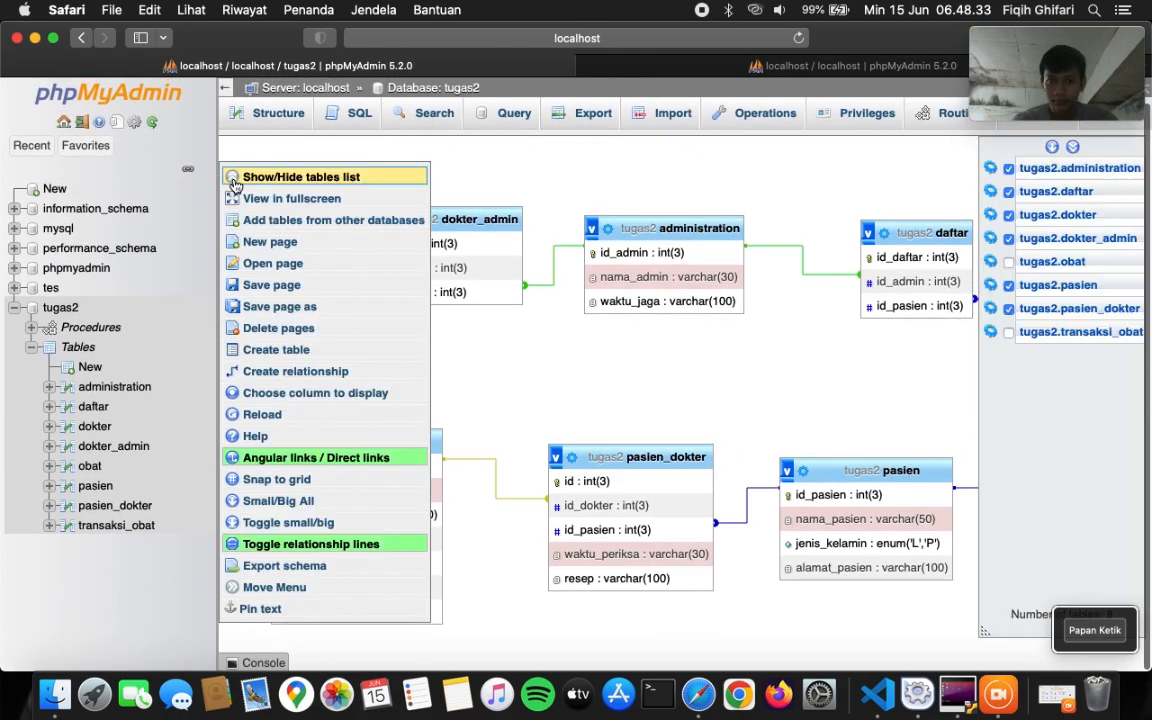
pyautogui.click(1053, 162)
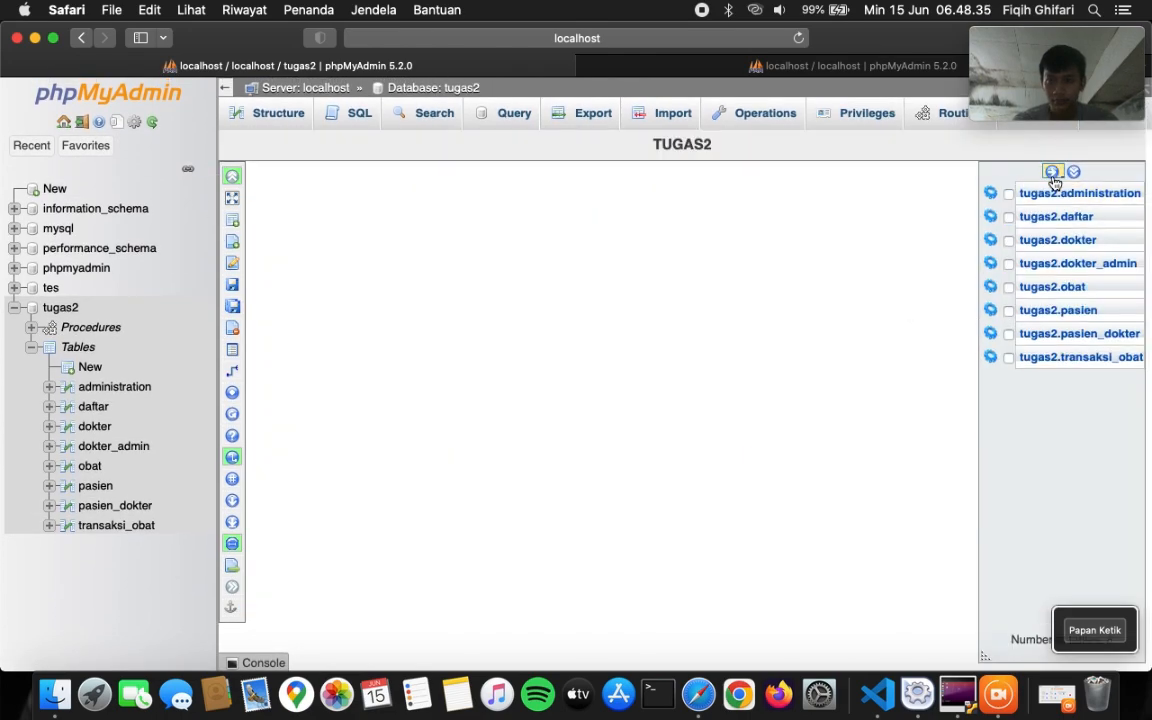
pyautogui.click(1052, 174)
pyautogui.scroll(-1, 874, 195)
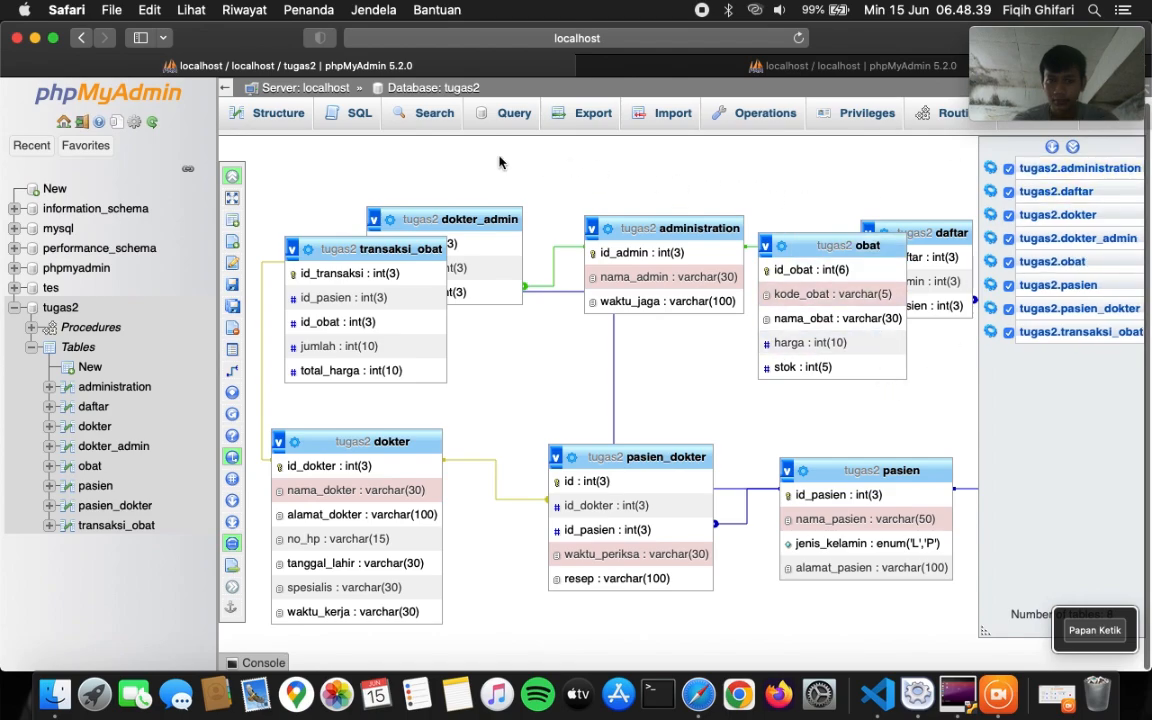
pyautogui.click(232, 175)
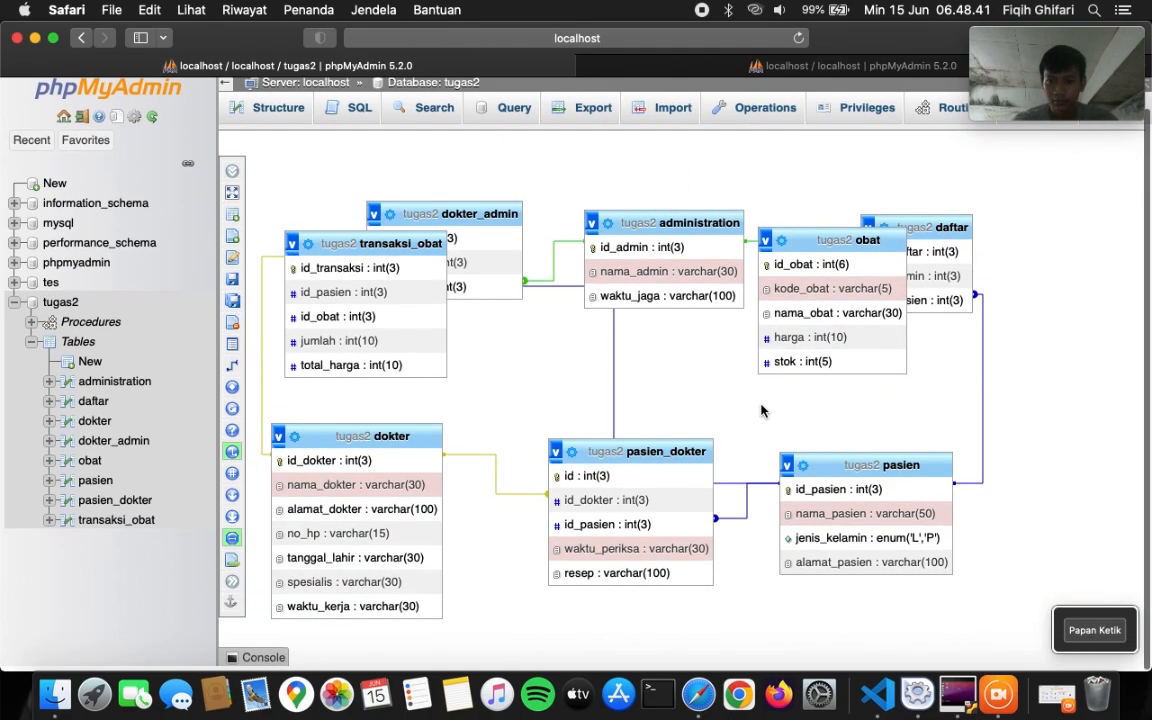
# - Move transaksi_obat and obat to the bottom of the diagram and save the page
pyautogui.scroll(1, 738, 413)
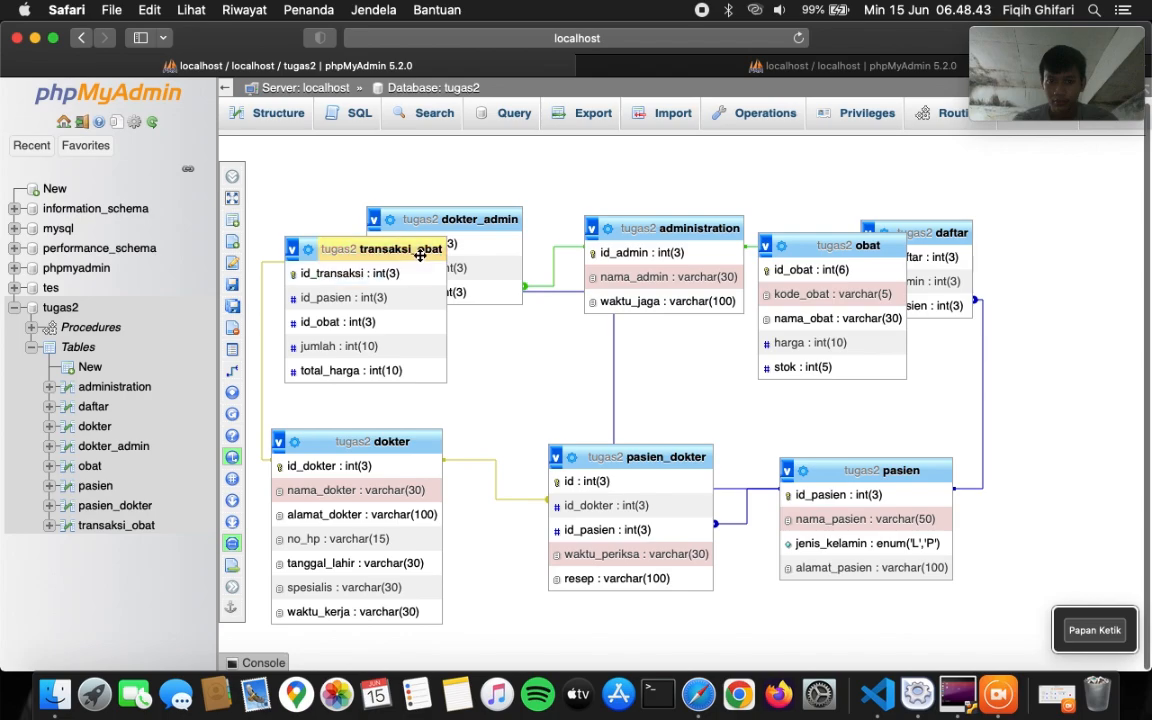
pyautogui.moveTo(432, 252); pyautogui.dragTo(915, 675)
pyautogui.scroll(-2, 1001, 579)
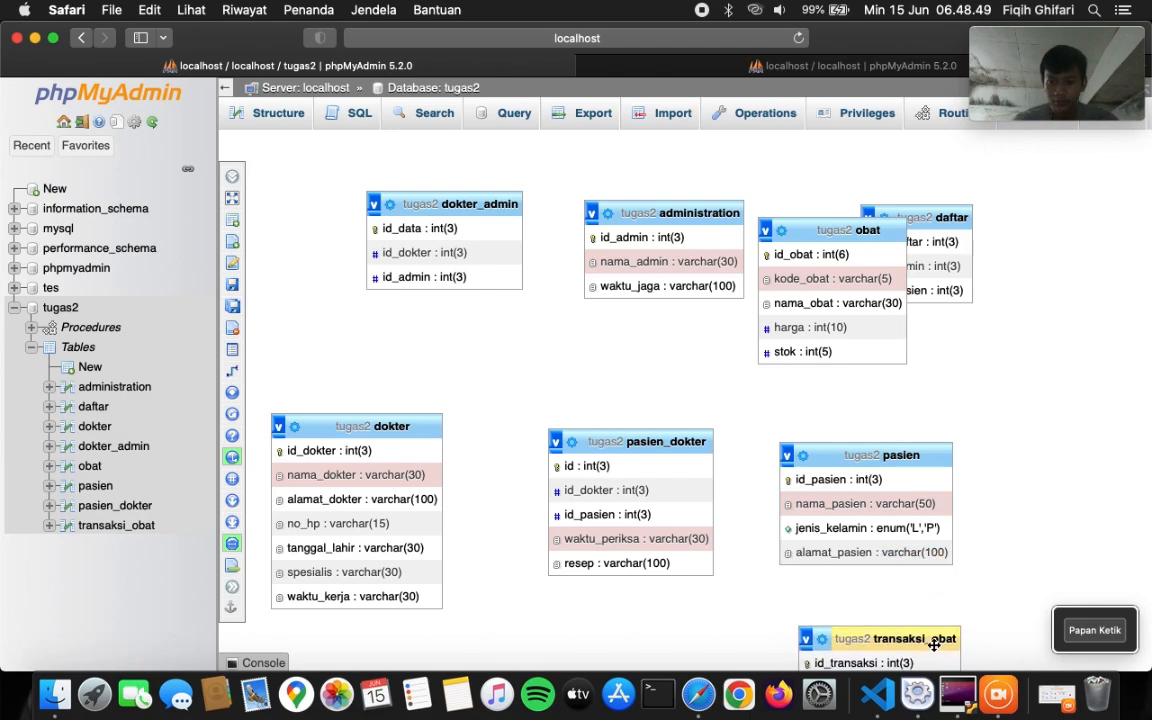
pyautogui.scroll(-3, 965, 450)
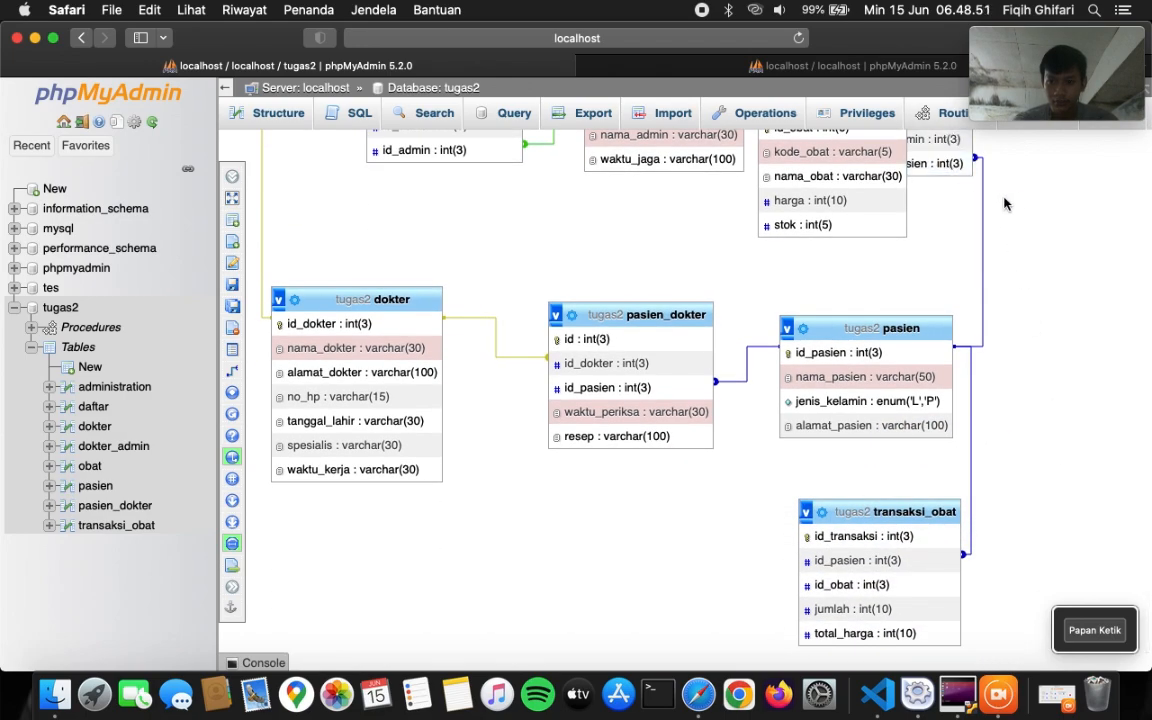
pyautogui.scroll(3, 1006, 204)
pyautogui.scroll(-2, 1000, 204)
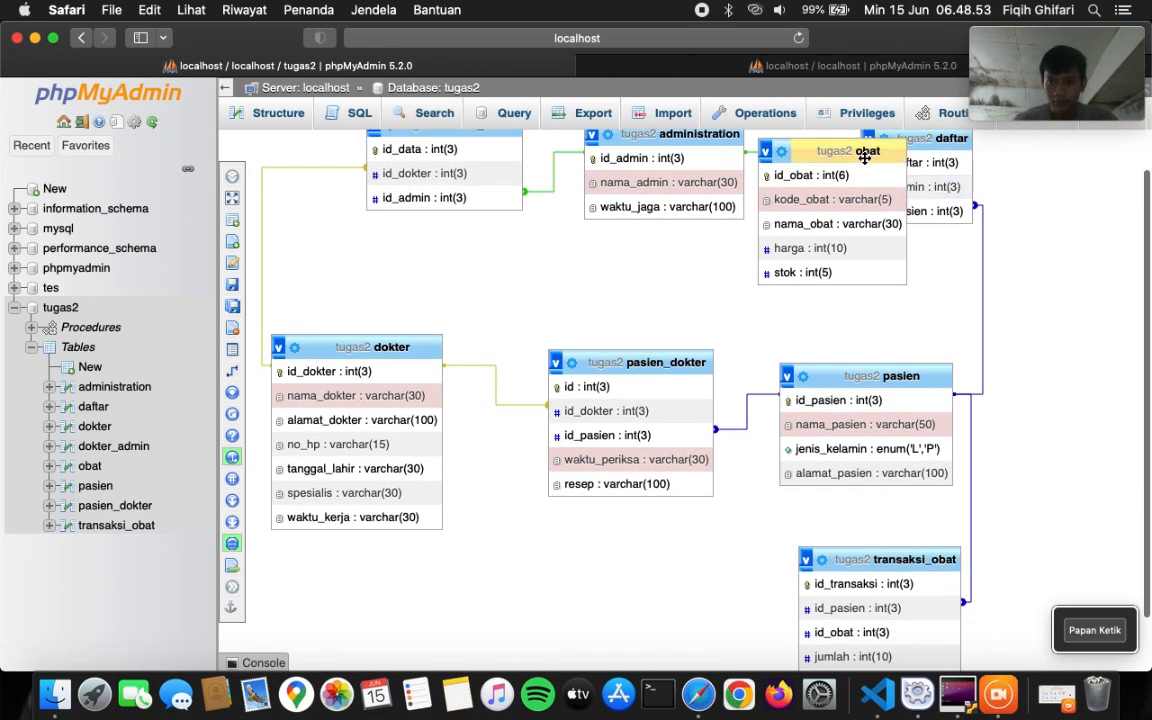
pyautogui.moveTo(864, 157); pyautogui.dragTo(688, 613)
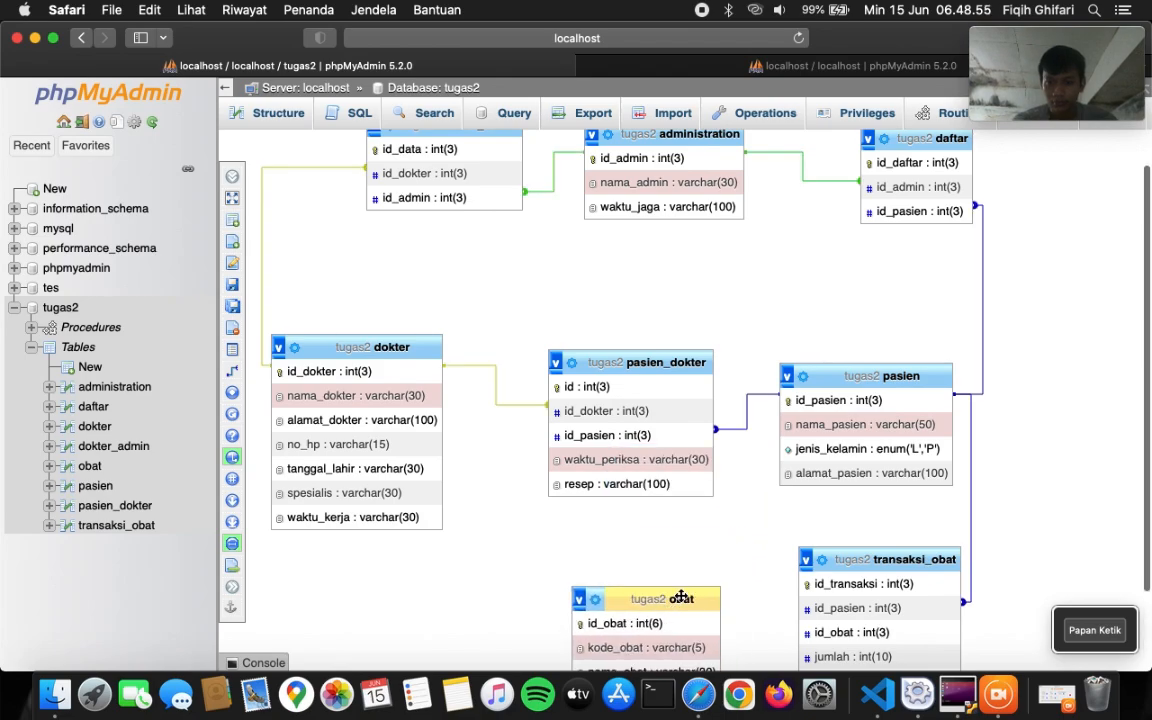
pyautogui.click(232, 286)
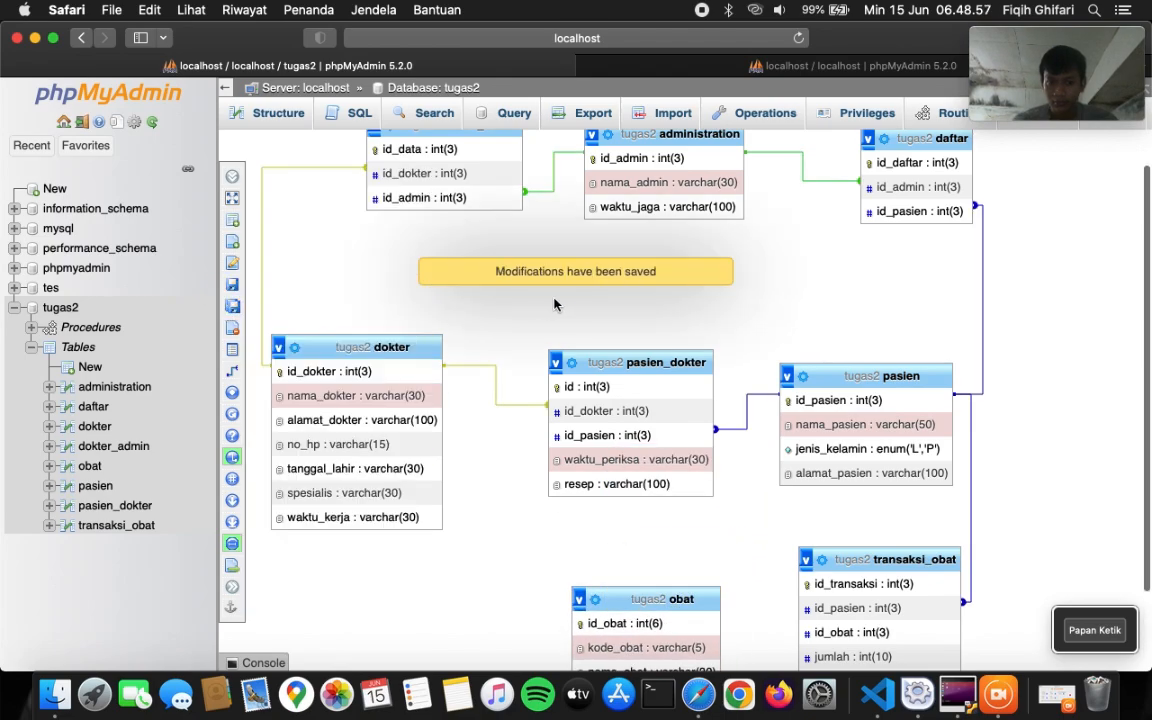
pyautogui.scroll(-4, 514, 464)
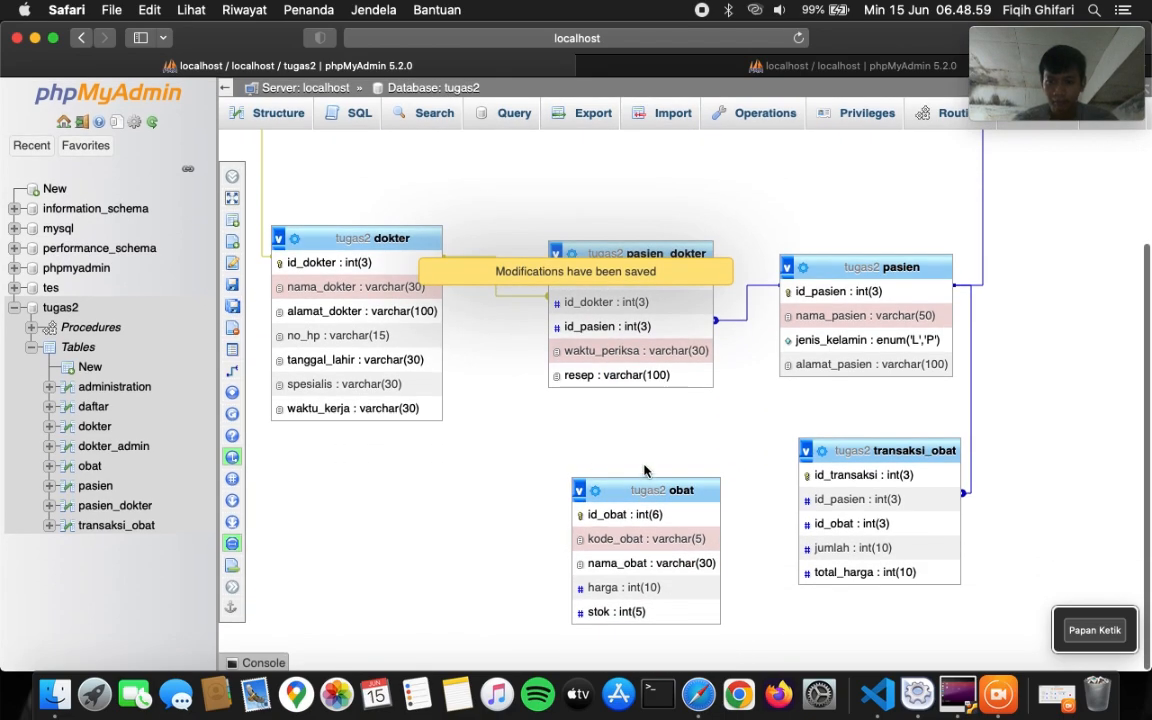
# - Link transaksi_obat.id_obat to obat.id_obat with CASCADE on delete and update
pyautogui.click(232, 370)
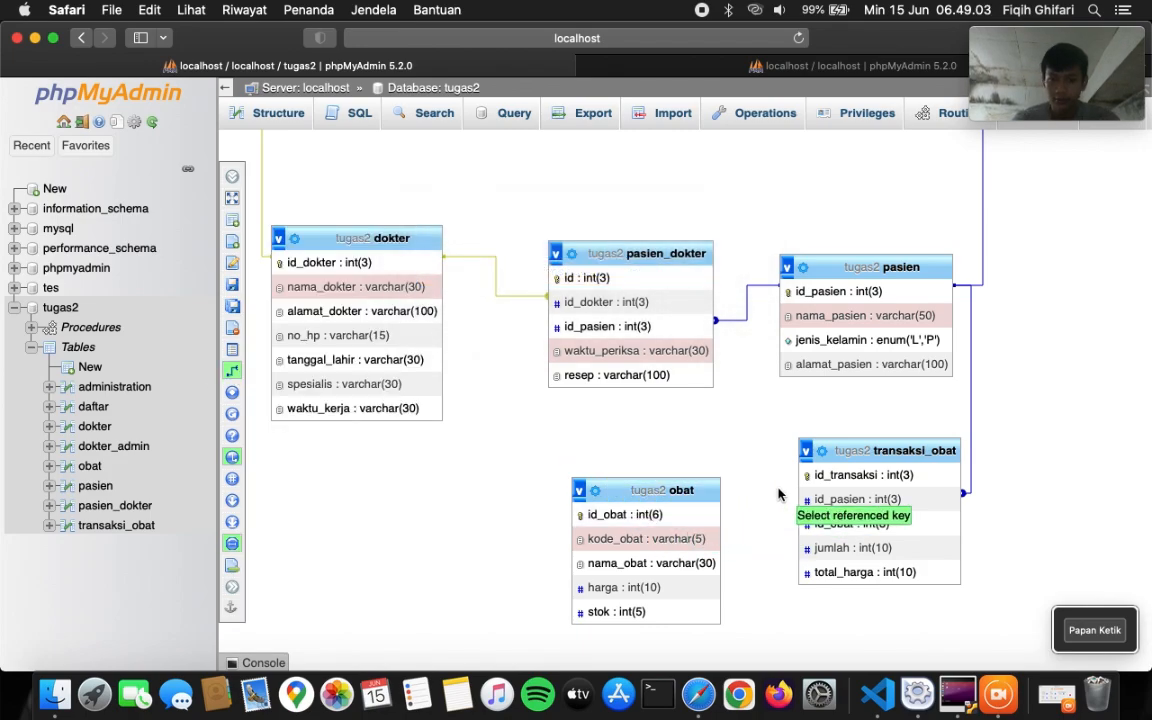
pyautogui.click(692, 522)
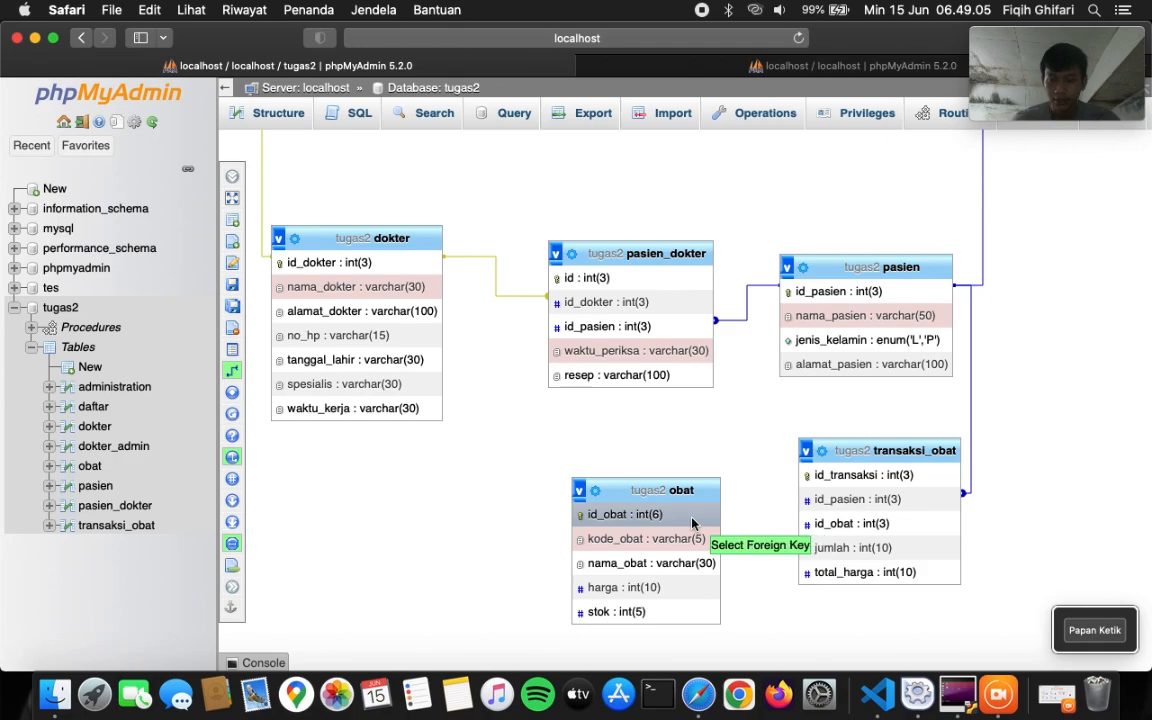
pyautogui.click(817, 530)
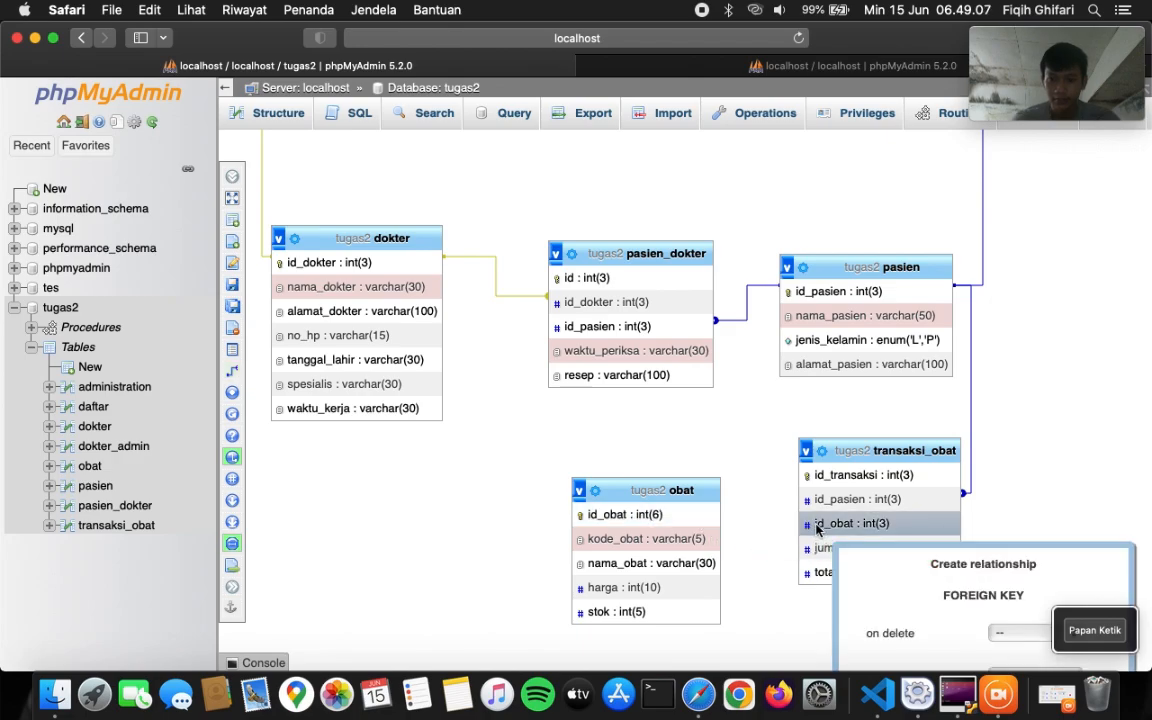
pyautogui.scroll(-3, 1000, 560)
pyautogui.click(1033, 545)
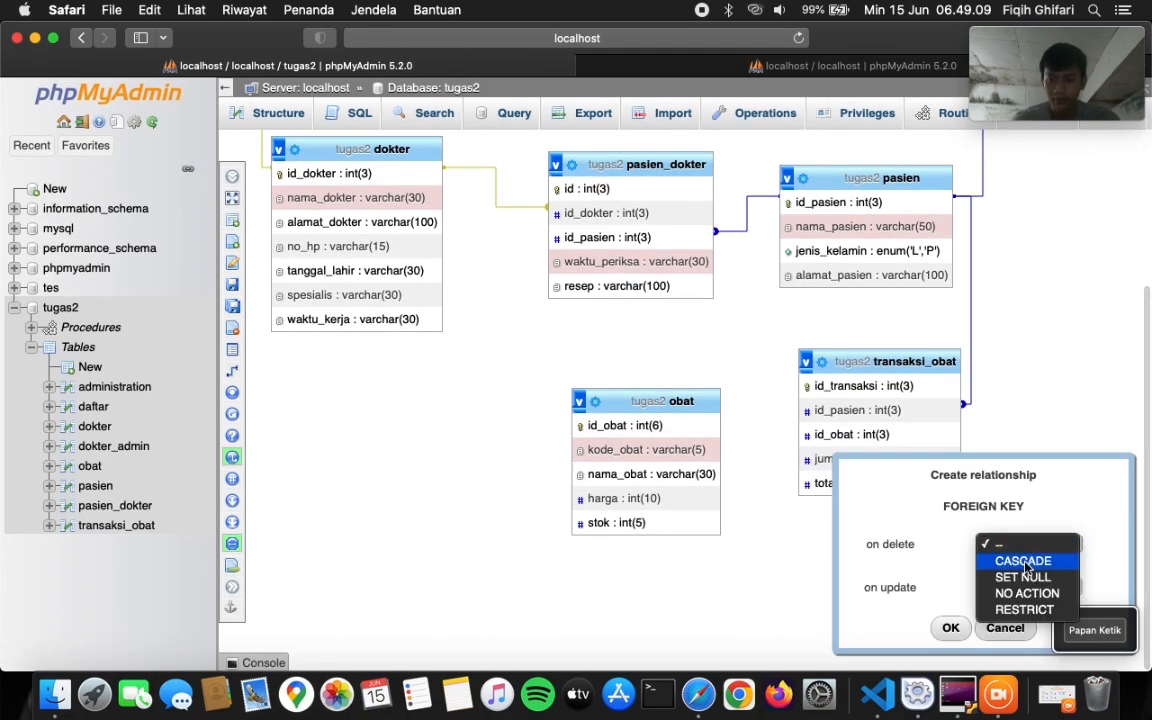
pyautogui.click(1023, 560)
pyautogui.click(1022, 588)
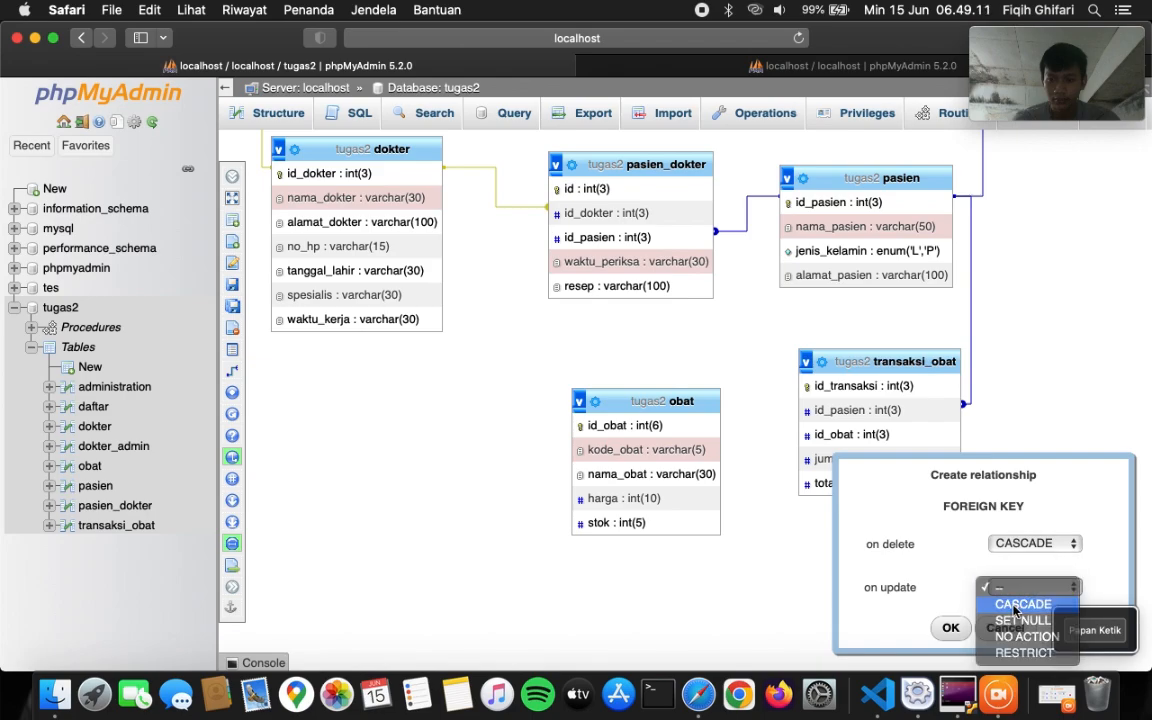
pyautogui.click(1020, 605)
pyautogui.click(950, 627)
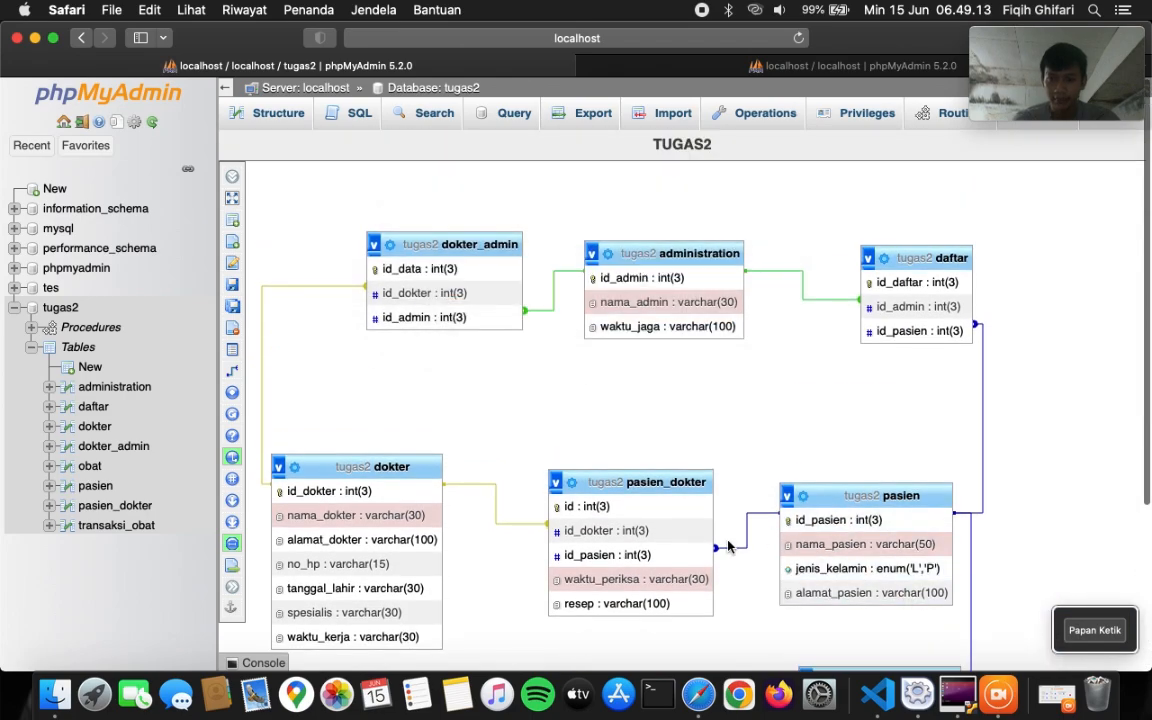
# - Save the designer page with the new relationship
pyautogui.scroll(-5, 740, 545)
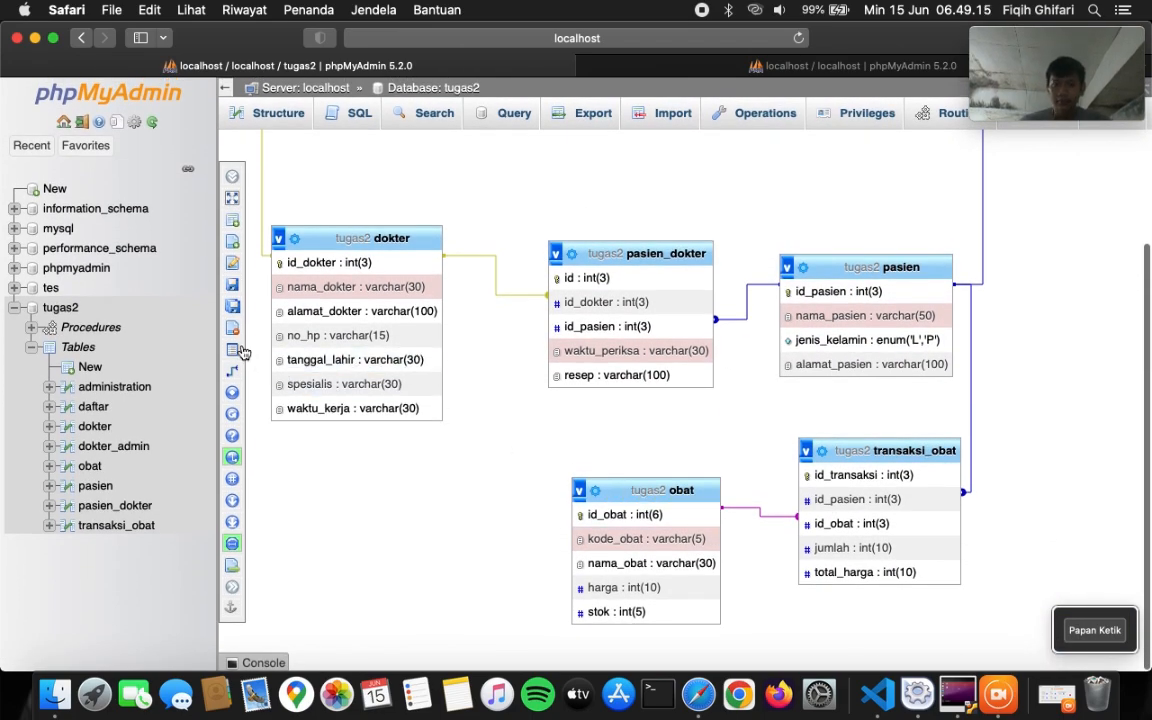
pyautogui.click(260, 284)
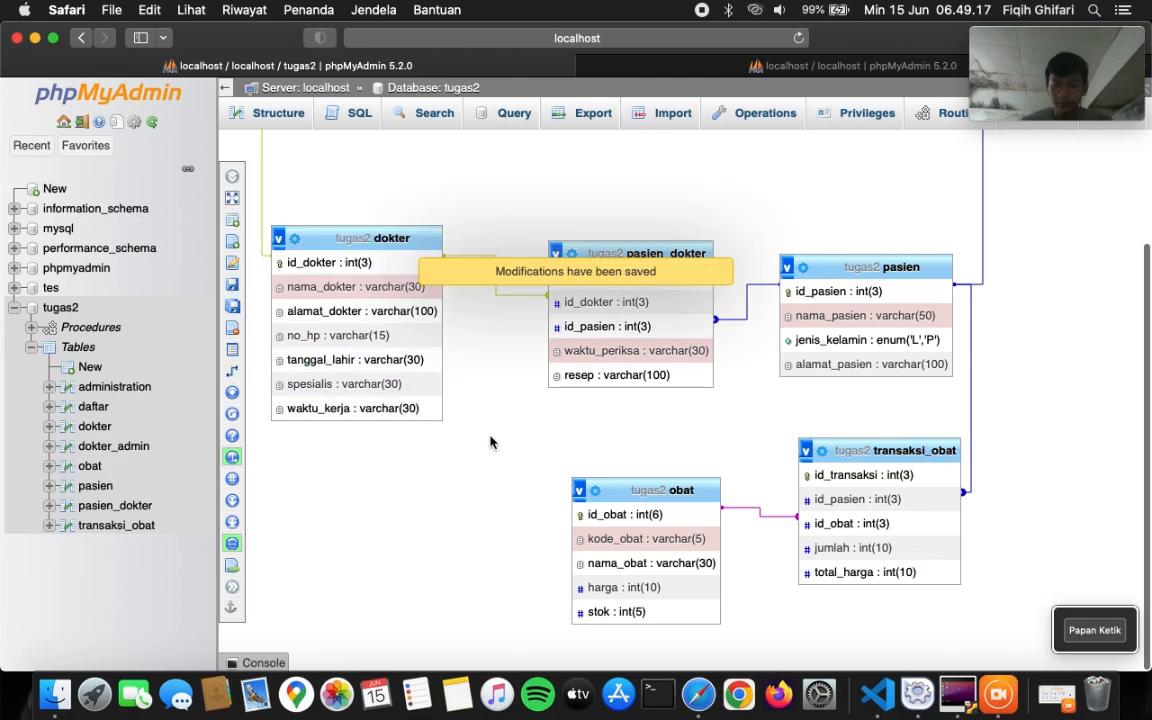
pyautogui.scroll(5, 682, 421)
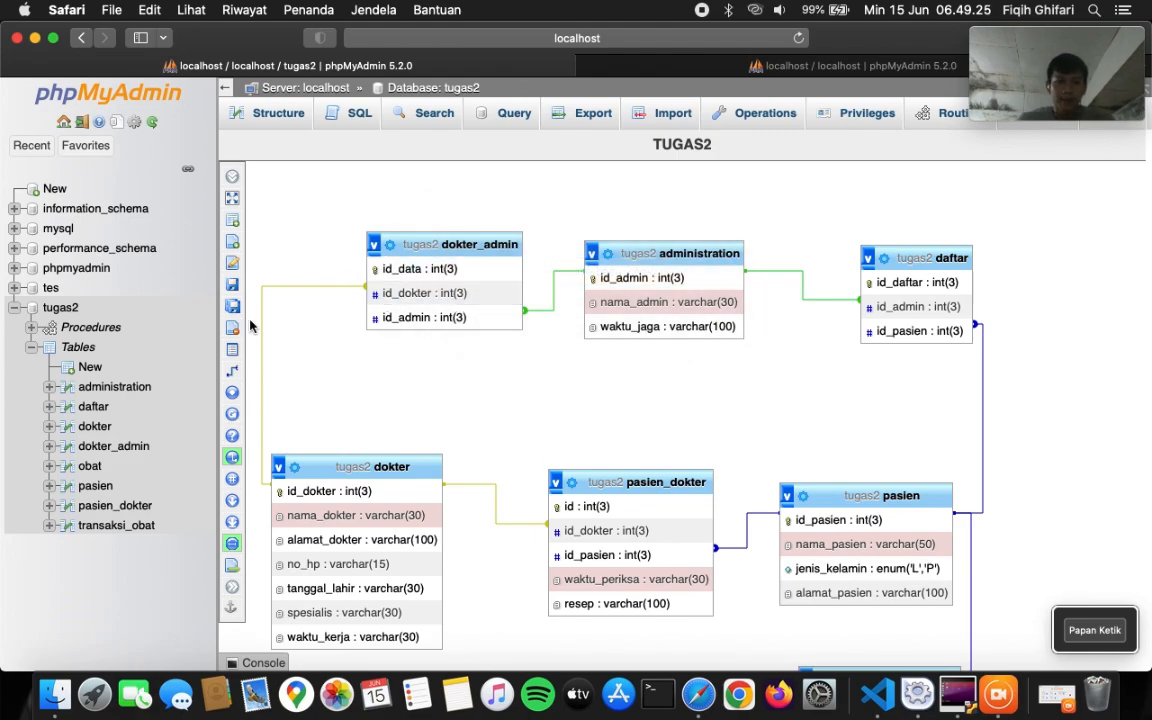
# - Open the SQL query editor for tugas2's obat table
pyautogui.click(61, 309)
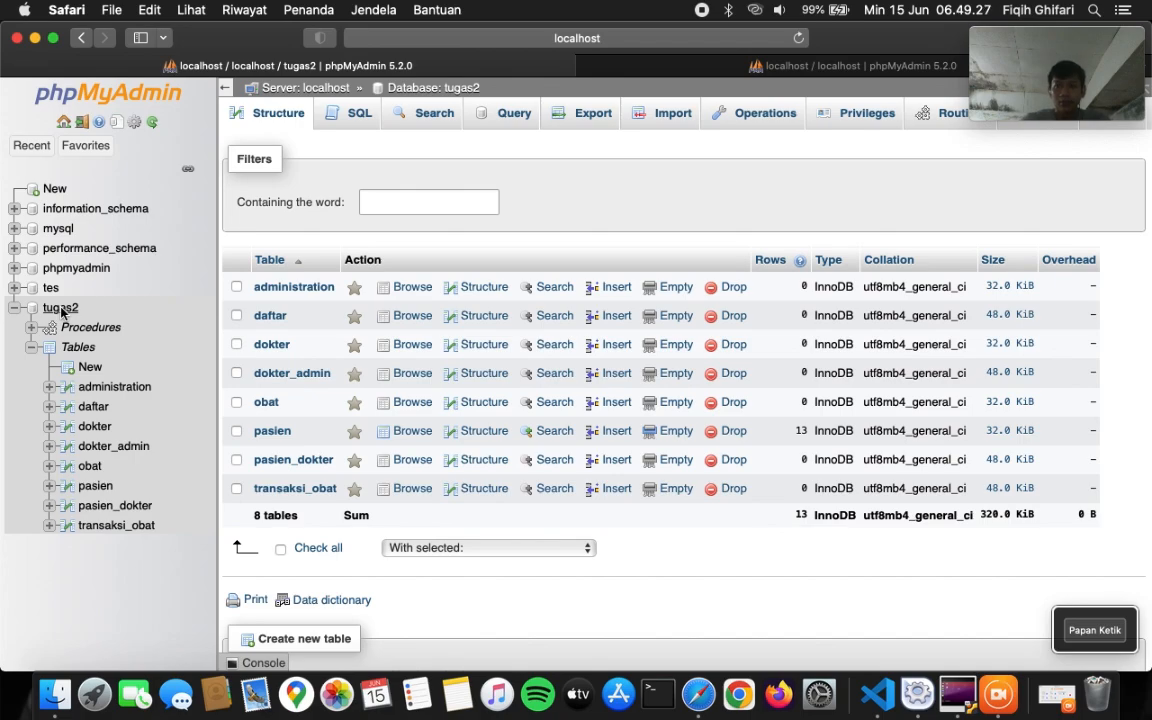
pyautogui.click(267, 401)
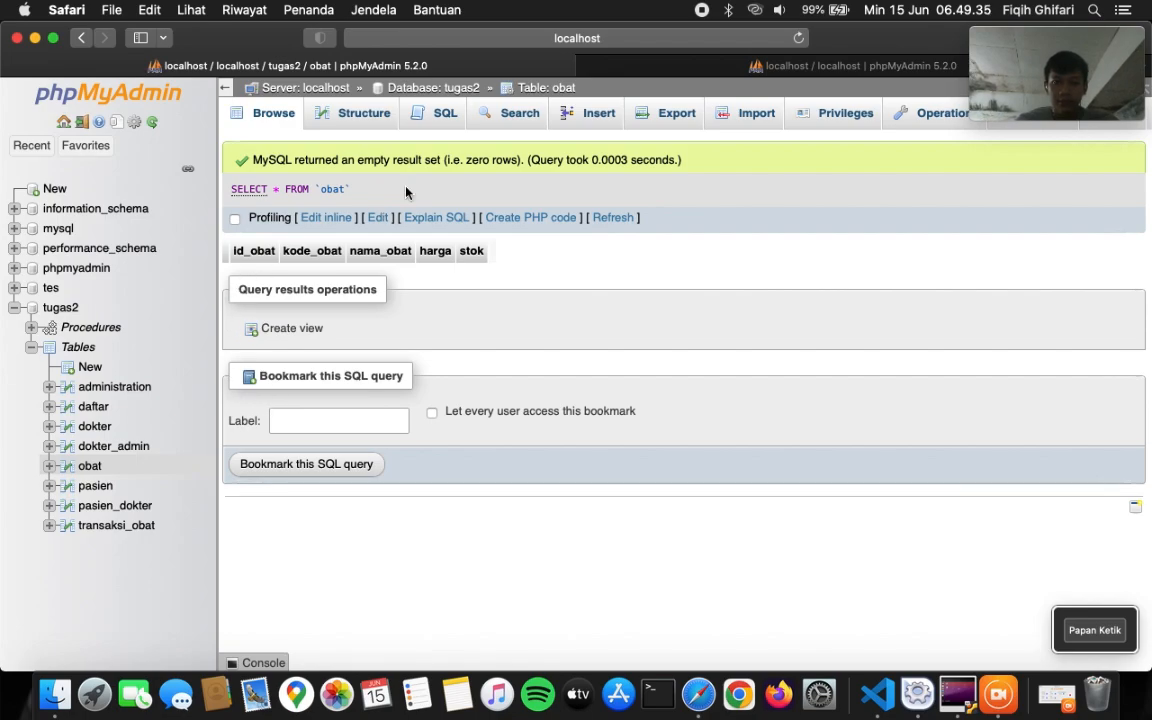
pyautogui.click(445, 121)
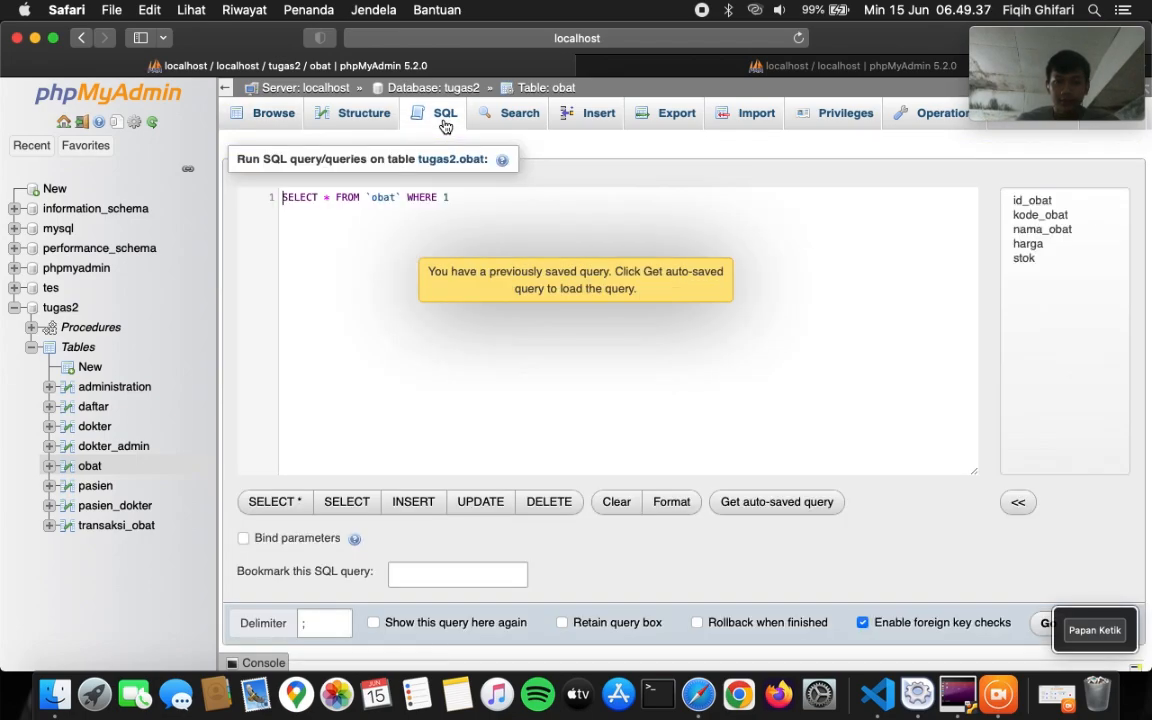
pyautogui.click(676, 298)
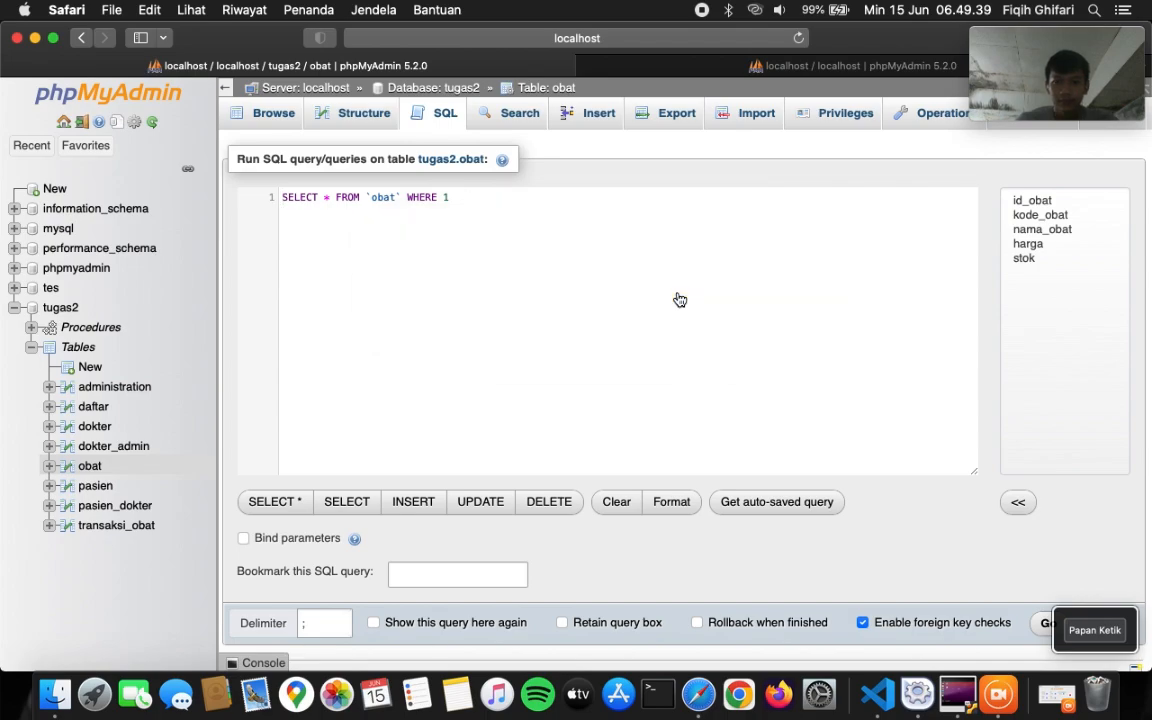
# - Paste the five-row INSERT INTO obat statement (OB001–OB005) from VS Code, run it, and browse the rows
pyautogui.click(877, 693)
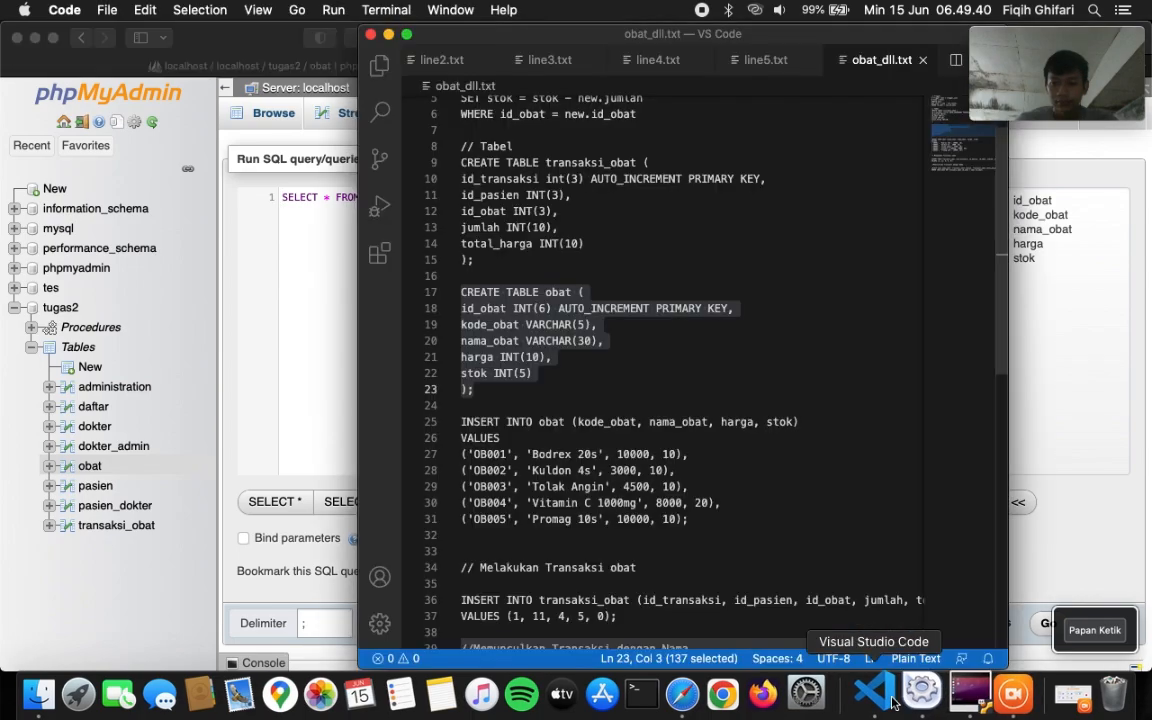
pyautogui.click(703, 485)
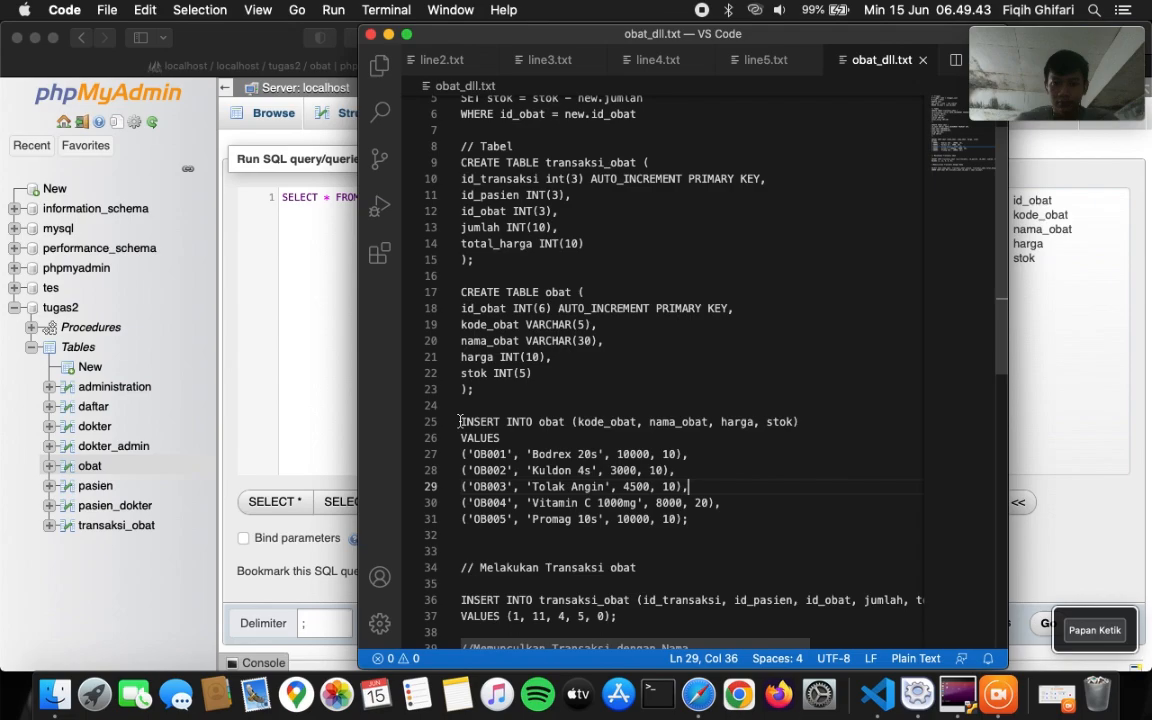
pyautogui.moveTo(461, 421); pyautogui.dragTo(694, 522)
pyautogui.press('super+c')
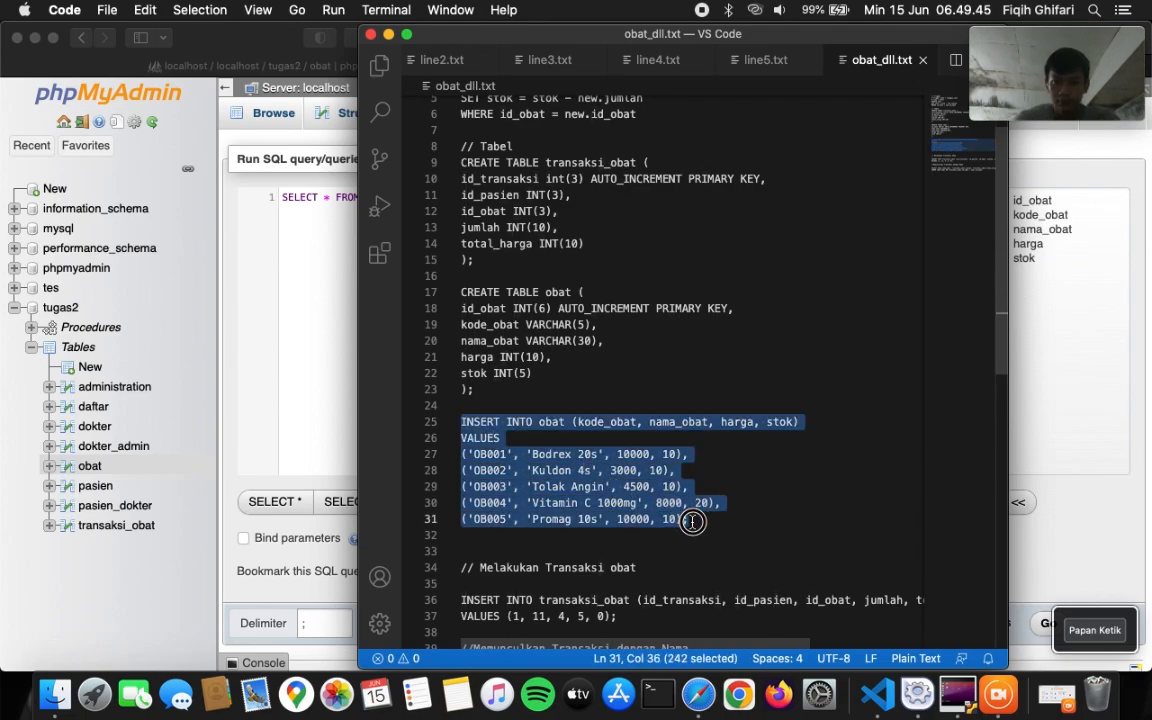
pyautogui.click(317, 309)
pyautogui.press('super+a')
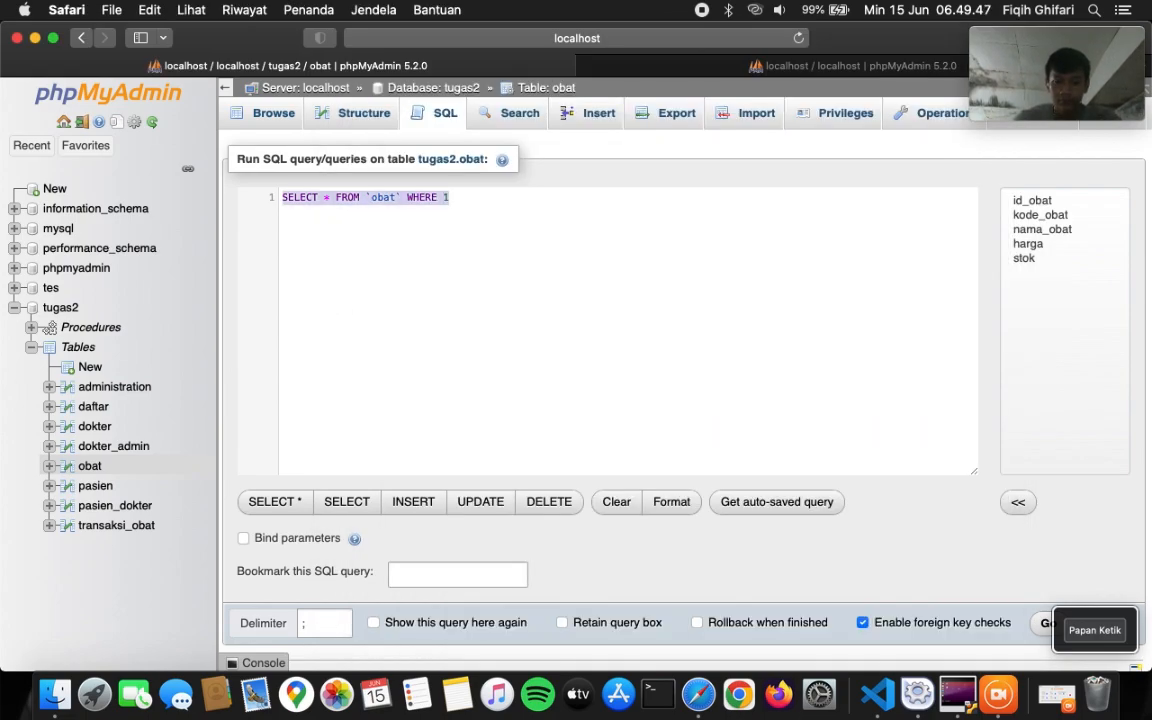
pyautogui.press('super+v')
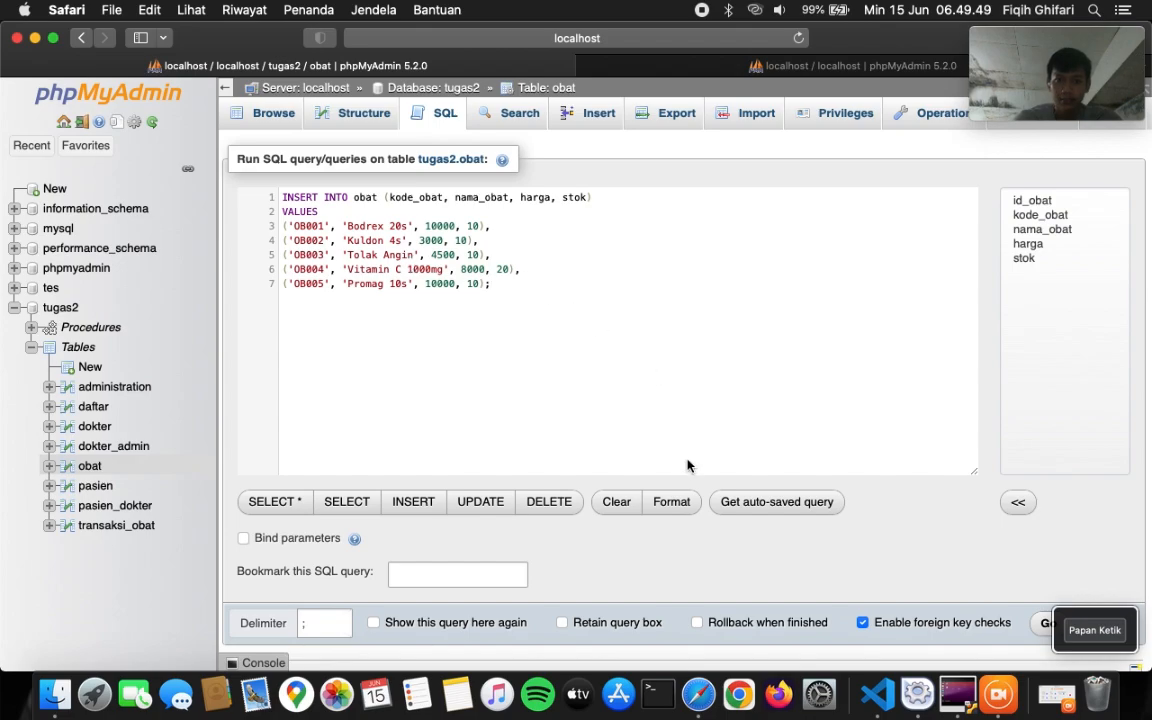
pyautogui.click(1043, 620)
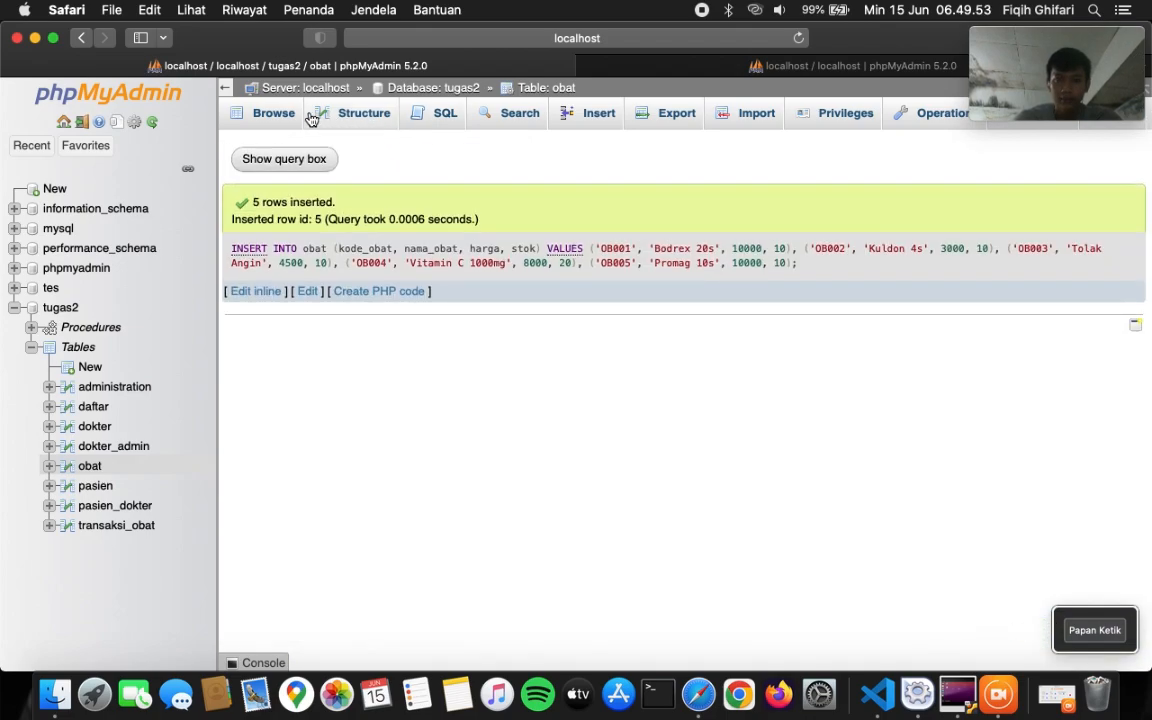
pyautogui.click(273, 113)
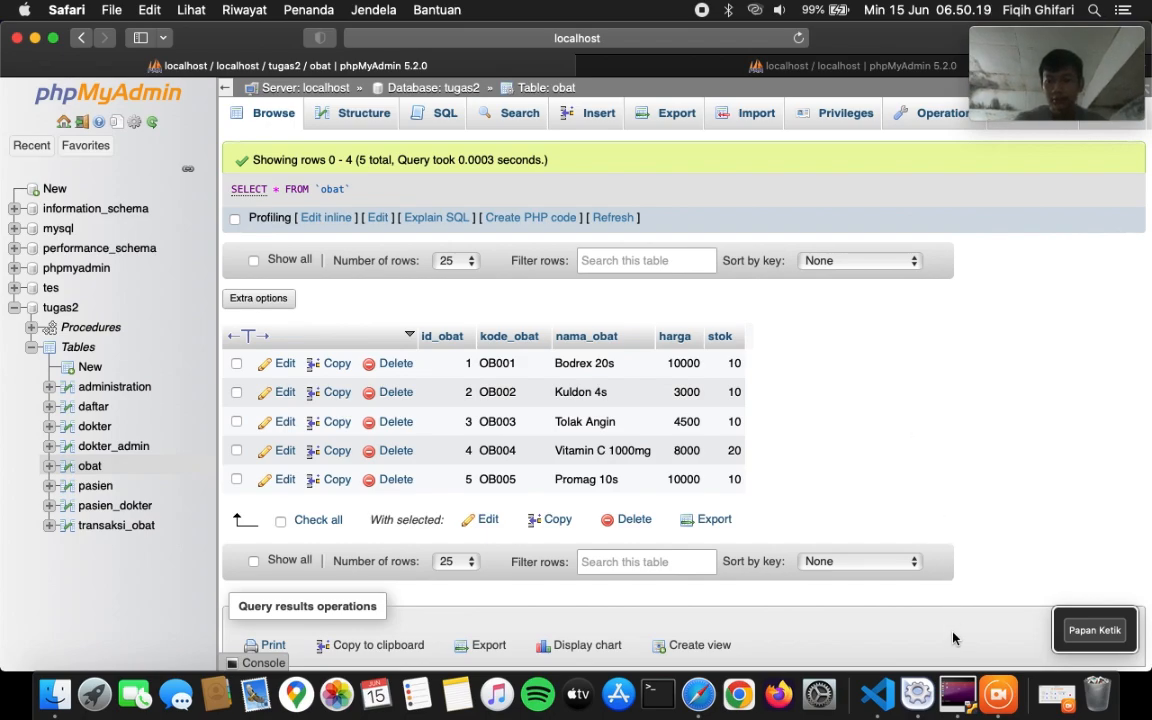
pyautogui.click(878, 692)
pyautogui.hscroll(2, 764, 65)
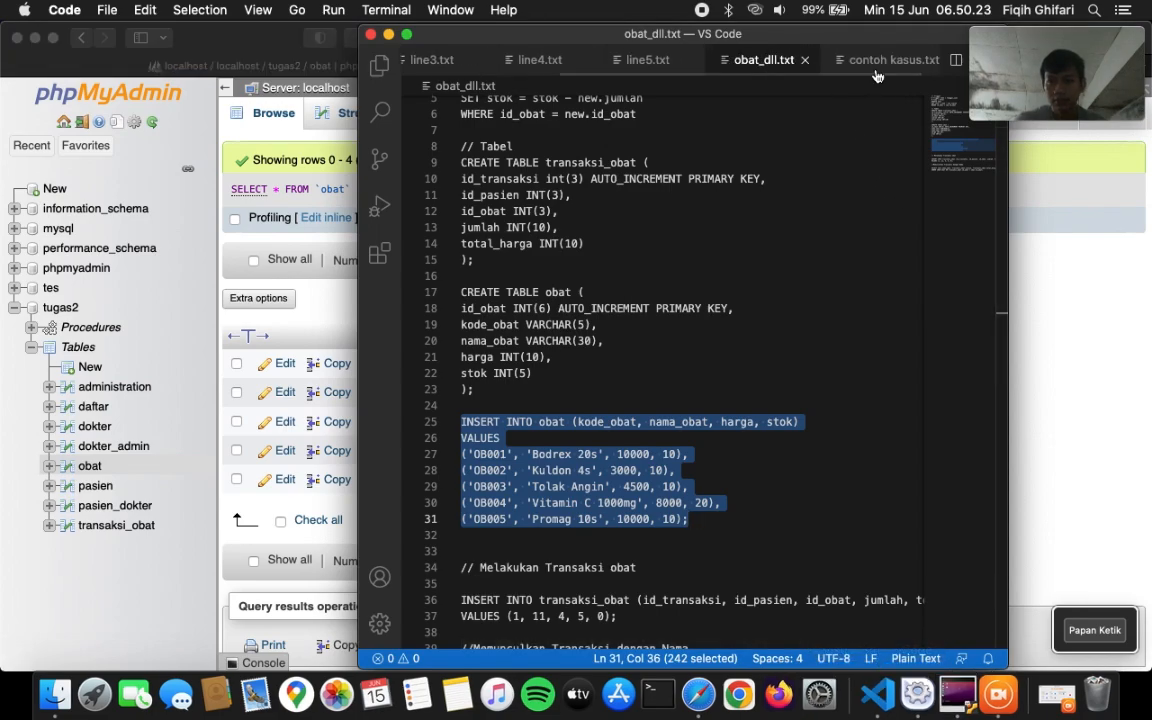
pyautogui.click(875, 72)
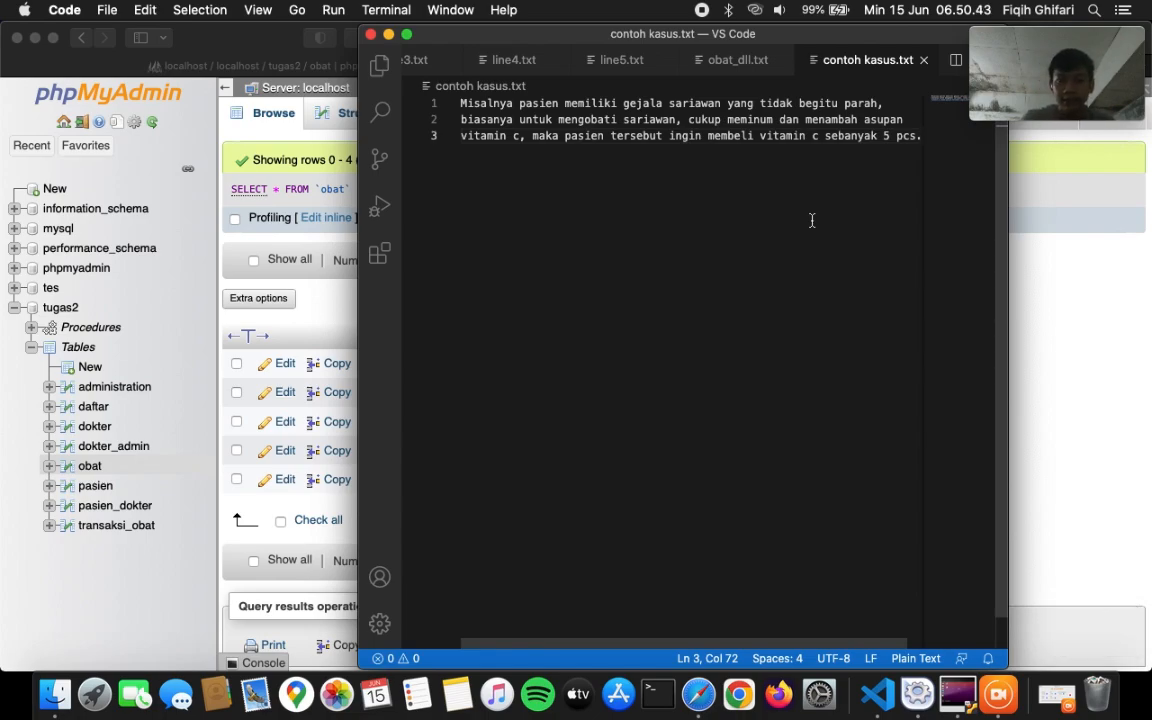
pyautogui.click(338, 310)
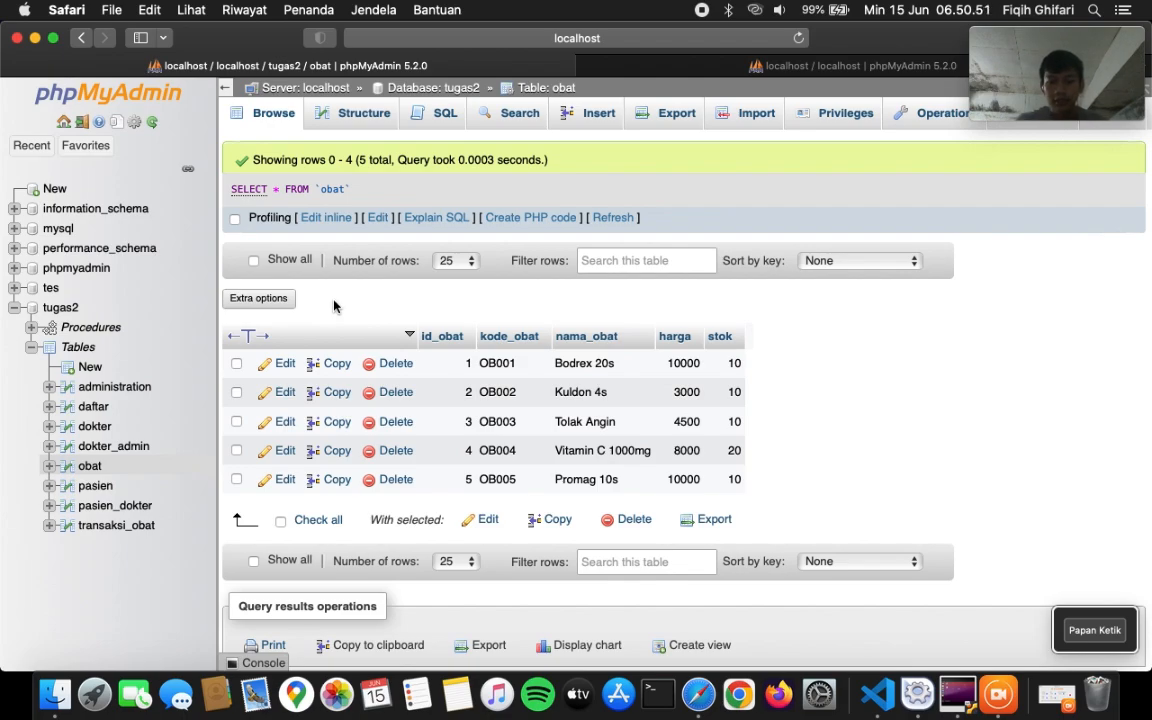
# - Open transaksi_obat's Triggers page and start a new trigger
pyautogui.click(86, 528)
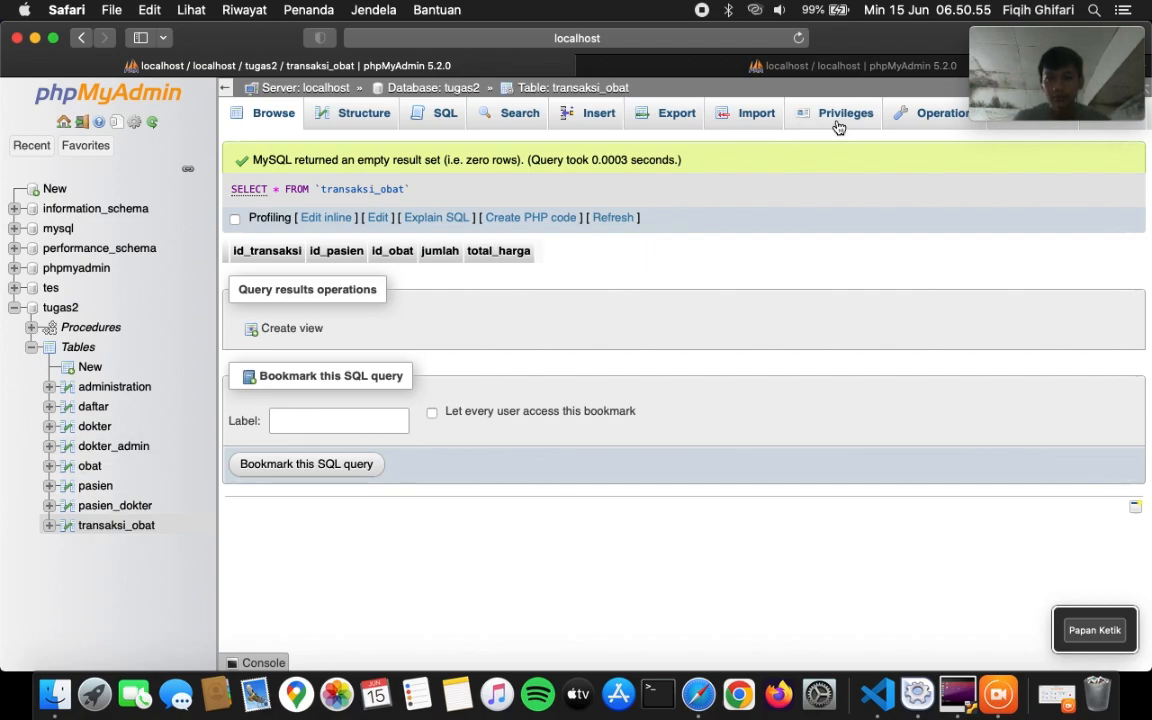
pyautogui.moveTo(1032, 36)
pyautogui.moveTo(1032, 36); pyautogui.dragTo(1024, 26)
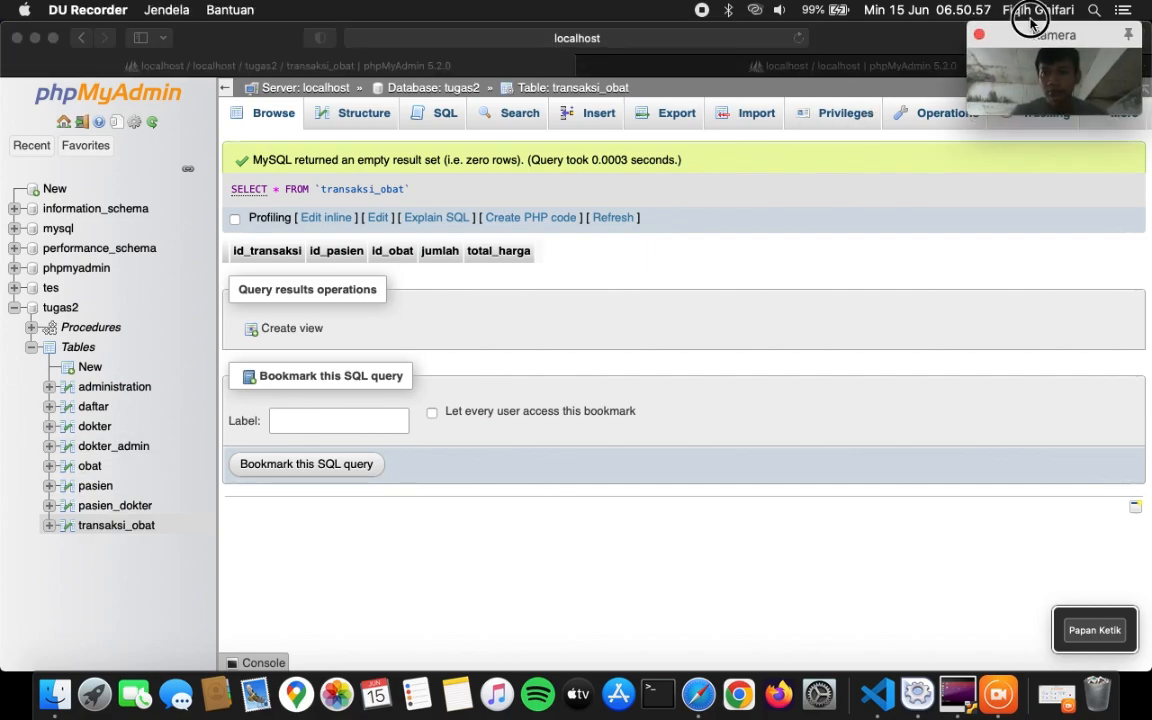
pyautogui.click(1115, 128)
pyautogui.moveTo(1121, 133)
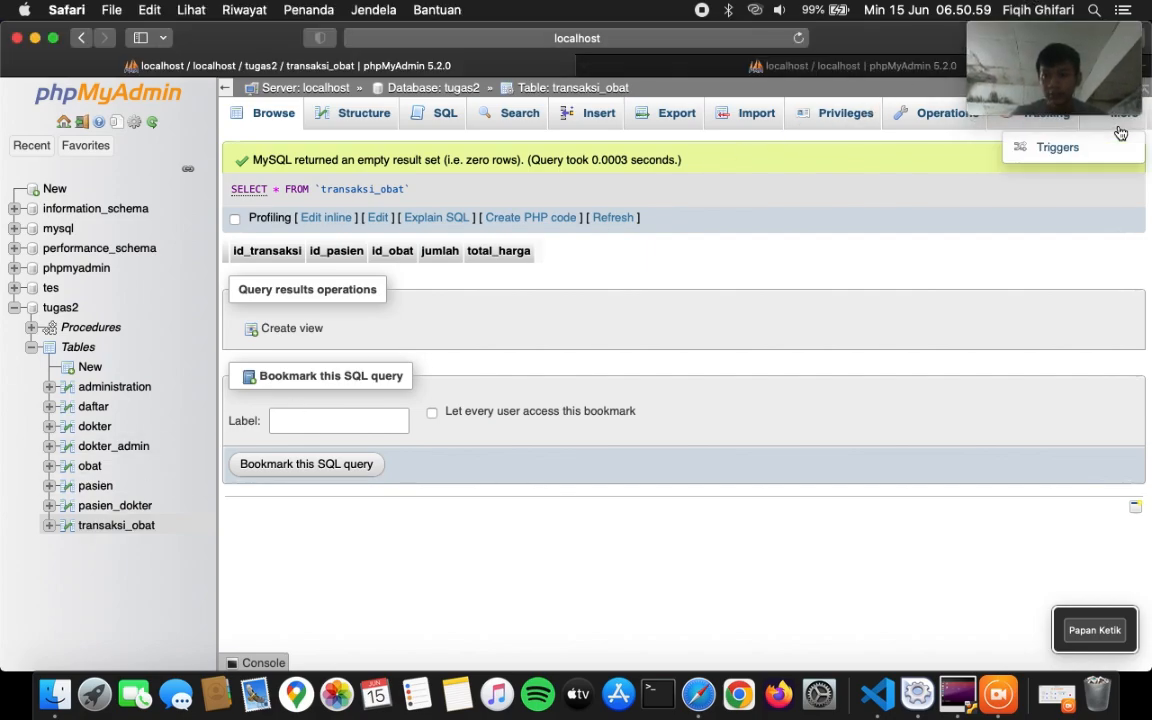
pyautogui.click(1057, 149)
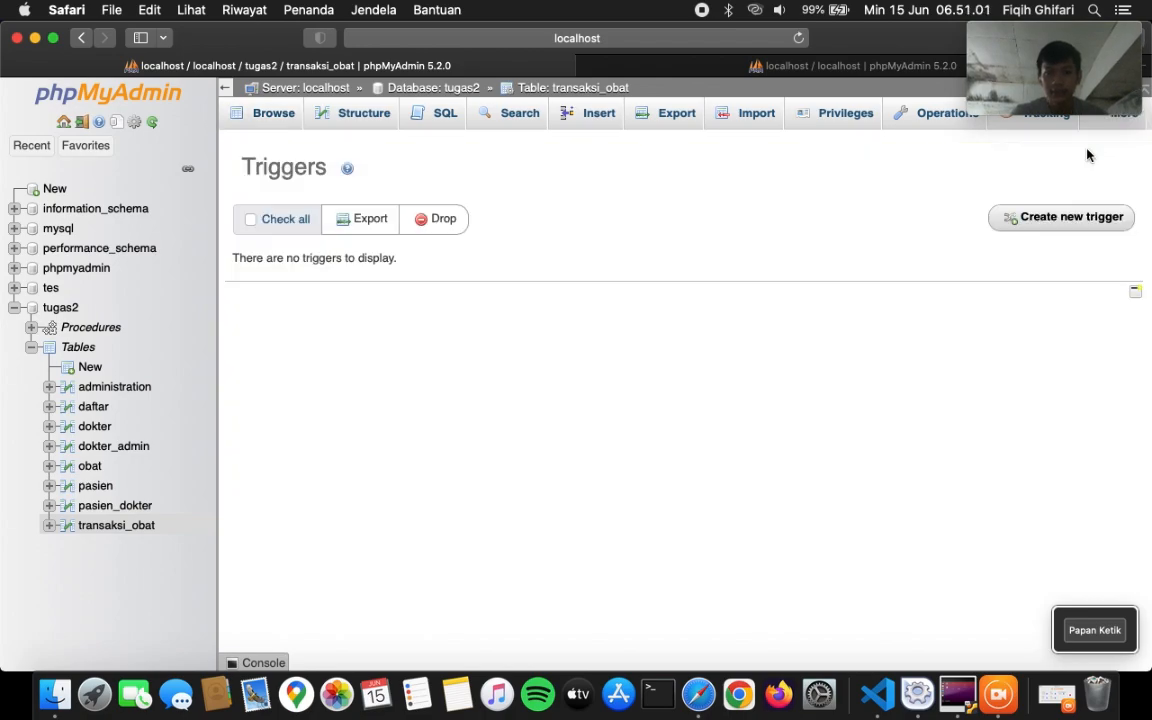
pyautogui.click(1023, 220)
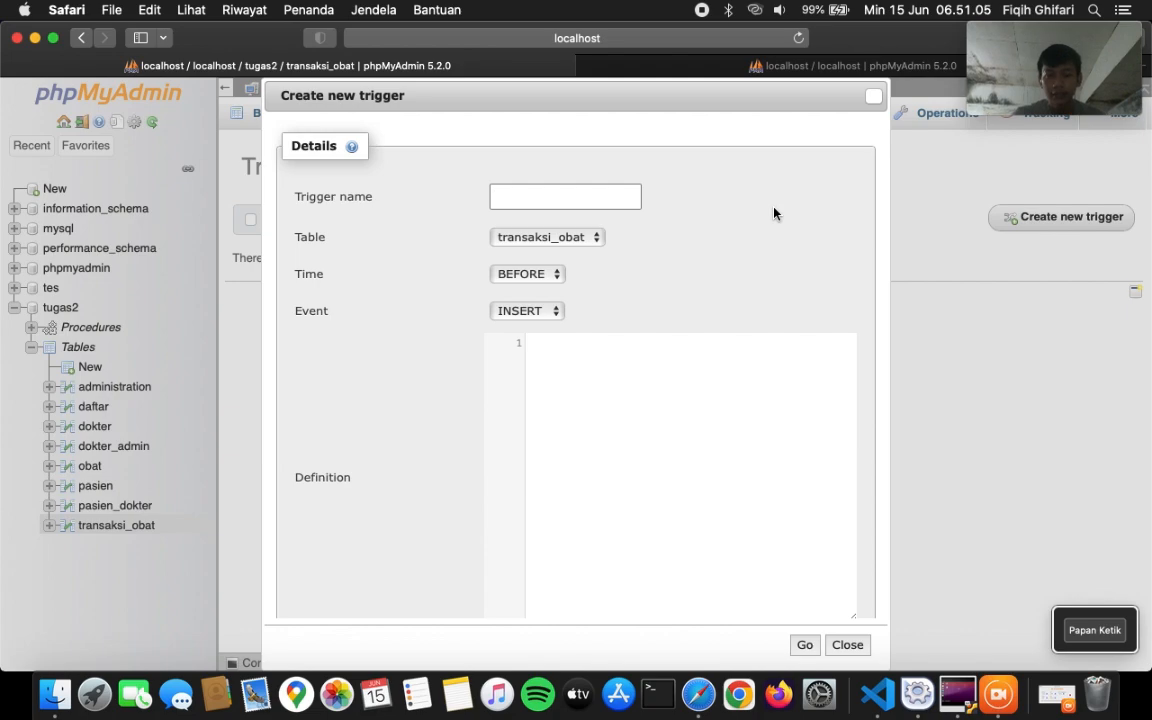
# - Name the new trigger tr_beli
pyautogui.write('tr')
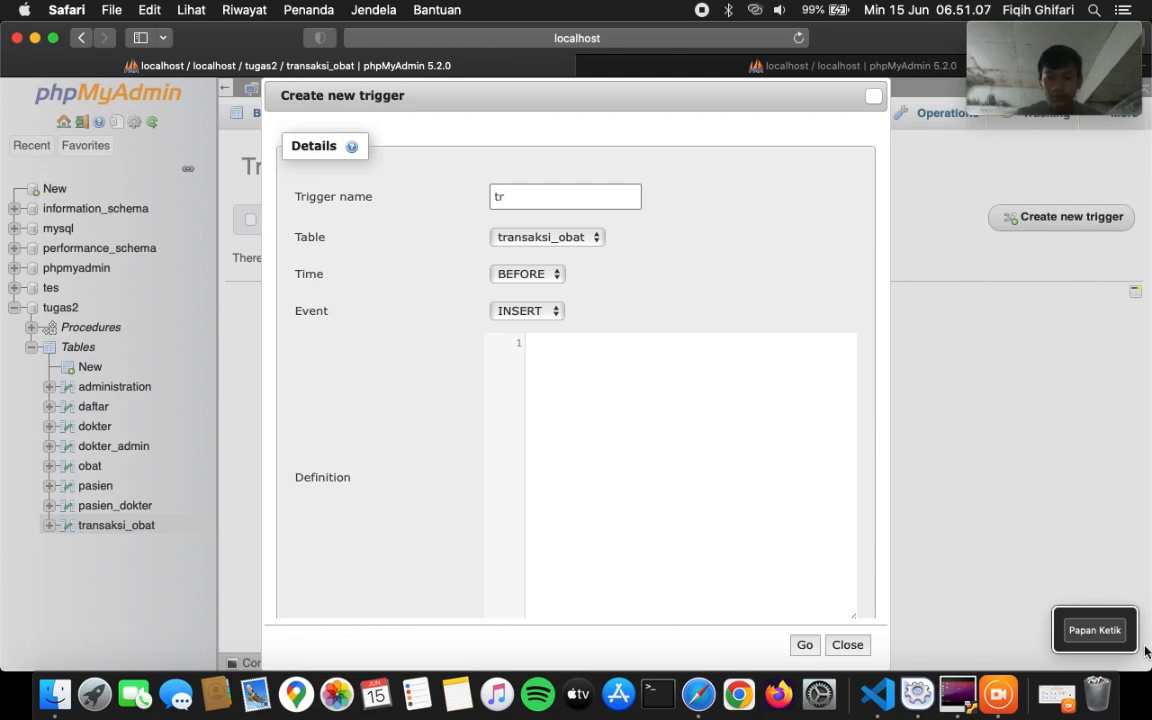
pyautogui.click(1095, 630)
pyautogui.press('shift')
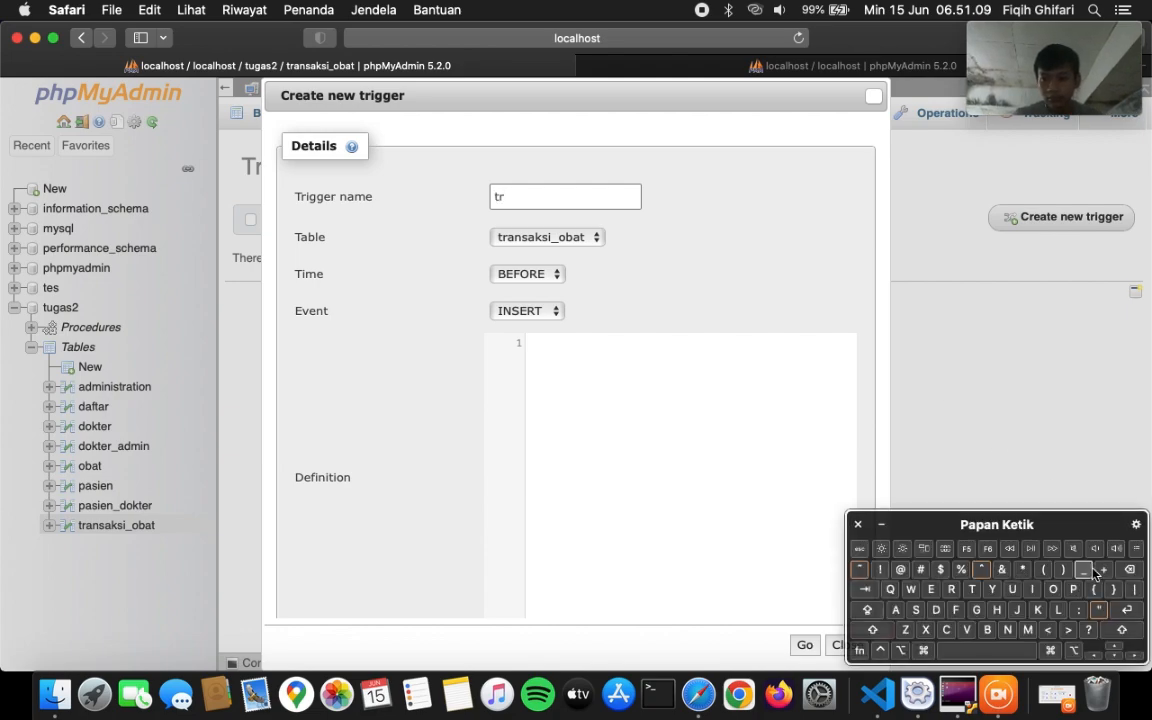
pyautogui.write('r_beli')
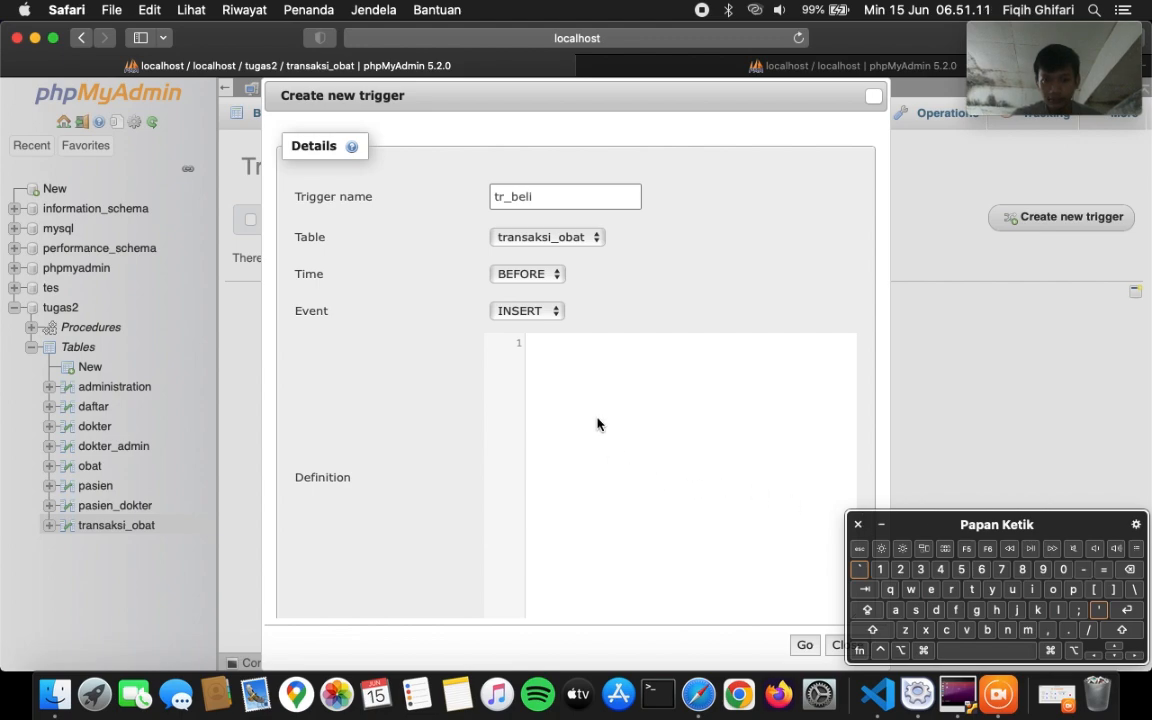
pyautogui.click(597, 425)
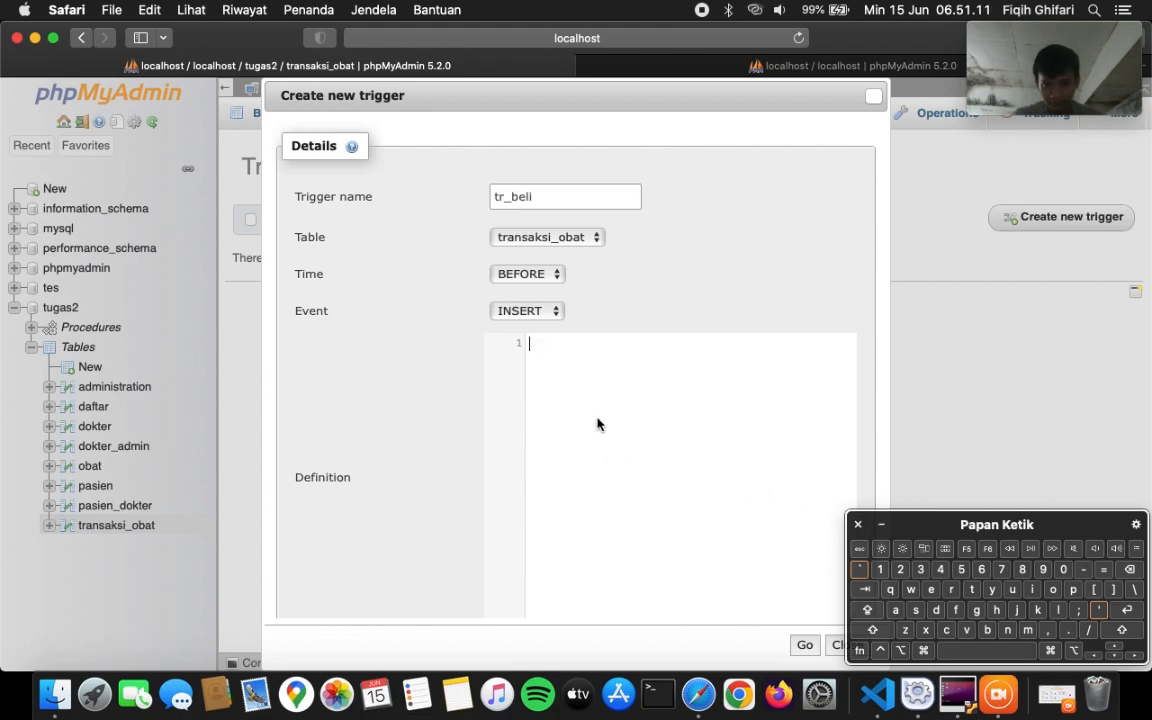
# - Select the UPDATE obat stock-reduction statement in obat_dll.txt in VS Code
pyautogui.click(882, 697)
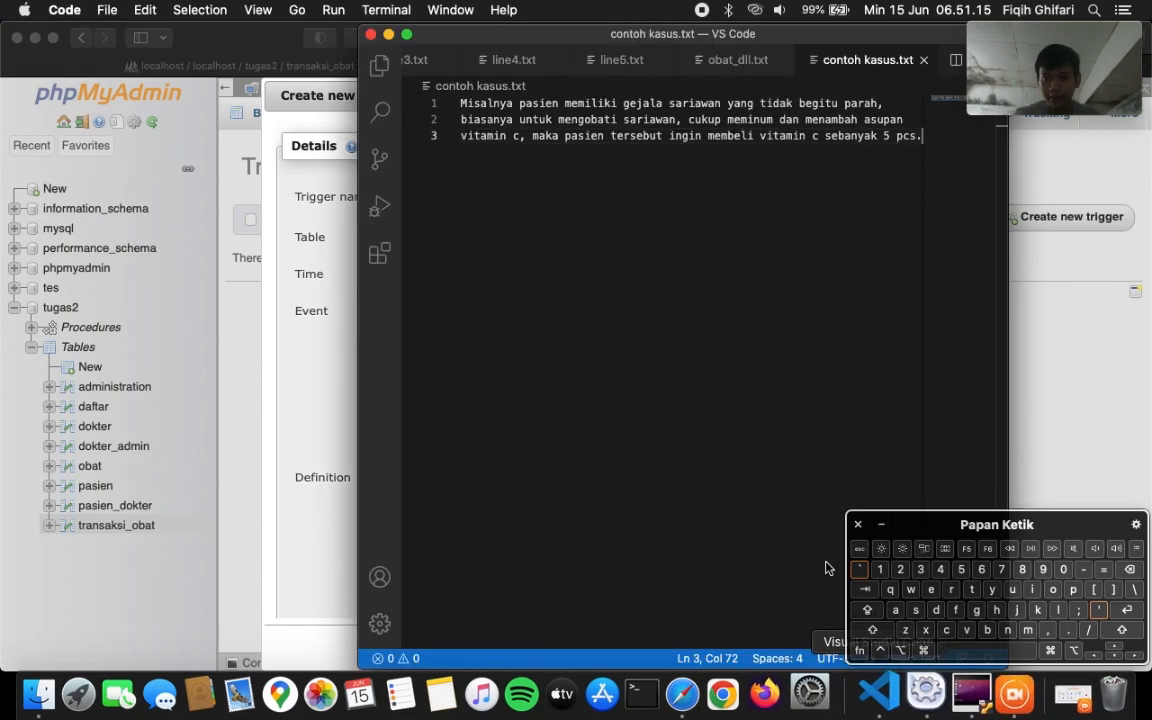
pyautogui.click(737, 60)
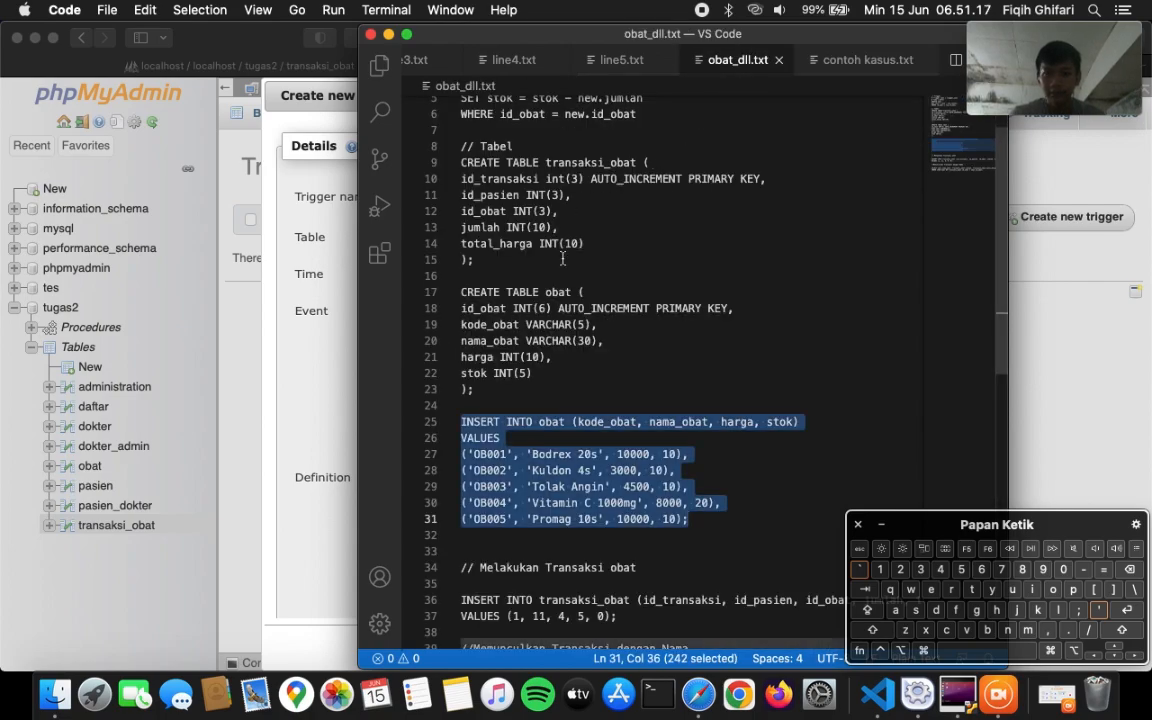
pyautogui.scroll(-5, 565, 262)
pyautogui.scroll(5, 563, 262)
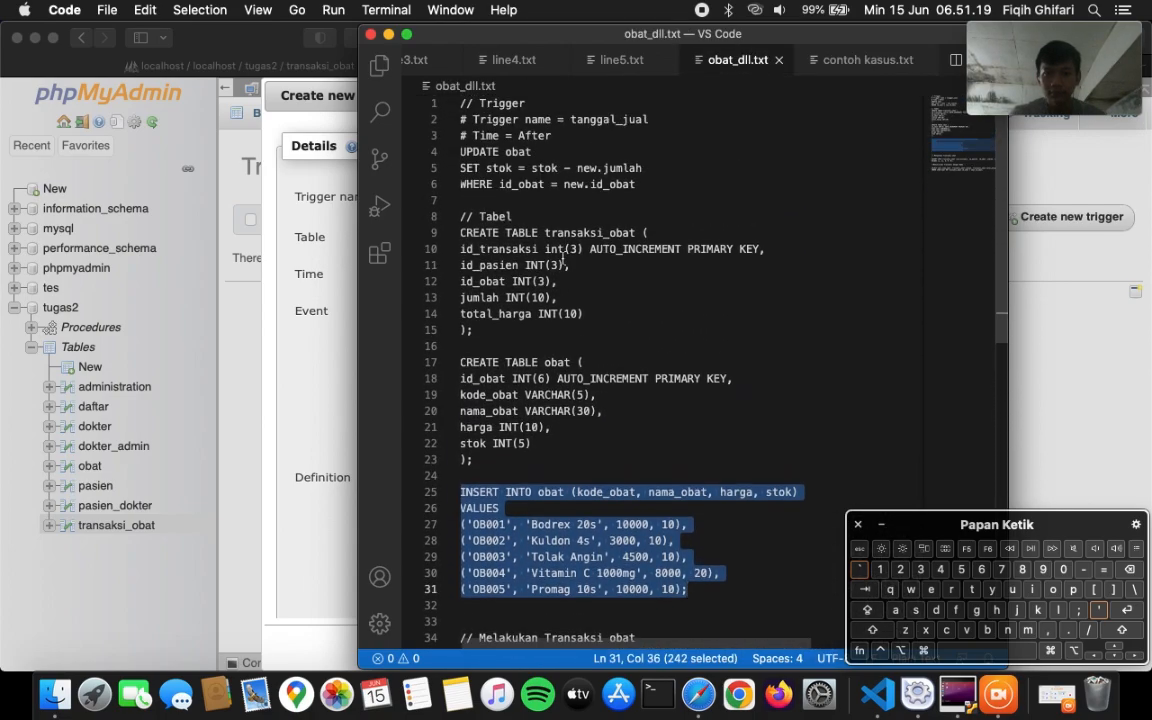
pyautogui.moveTo(460, 151); pyautogui.dragTo(643, 193)
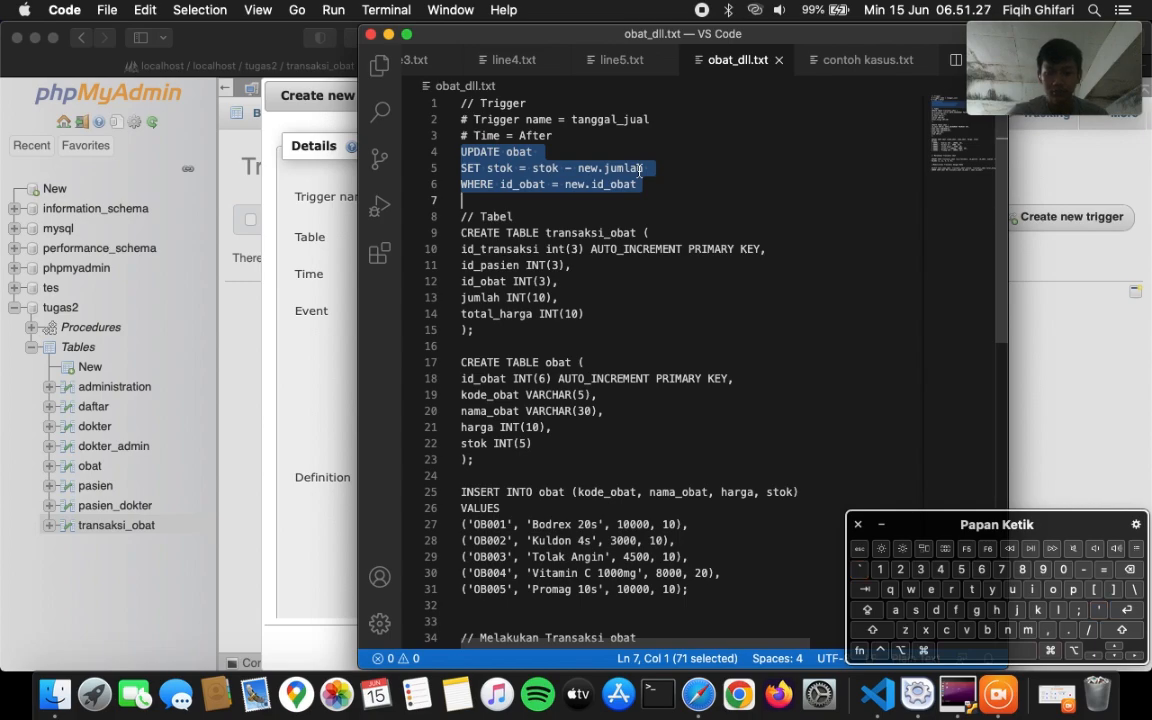
# - Paste that statement as the tr_beli definition and save the trigger
pyautogui.click(342, 380)
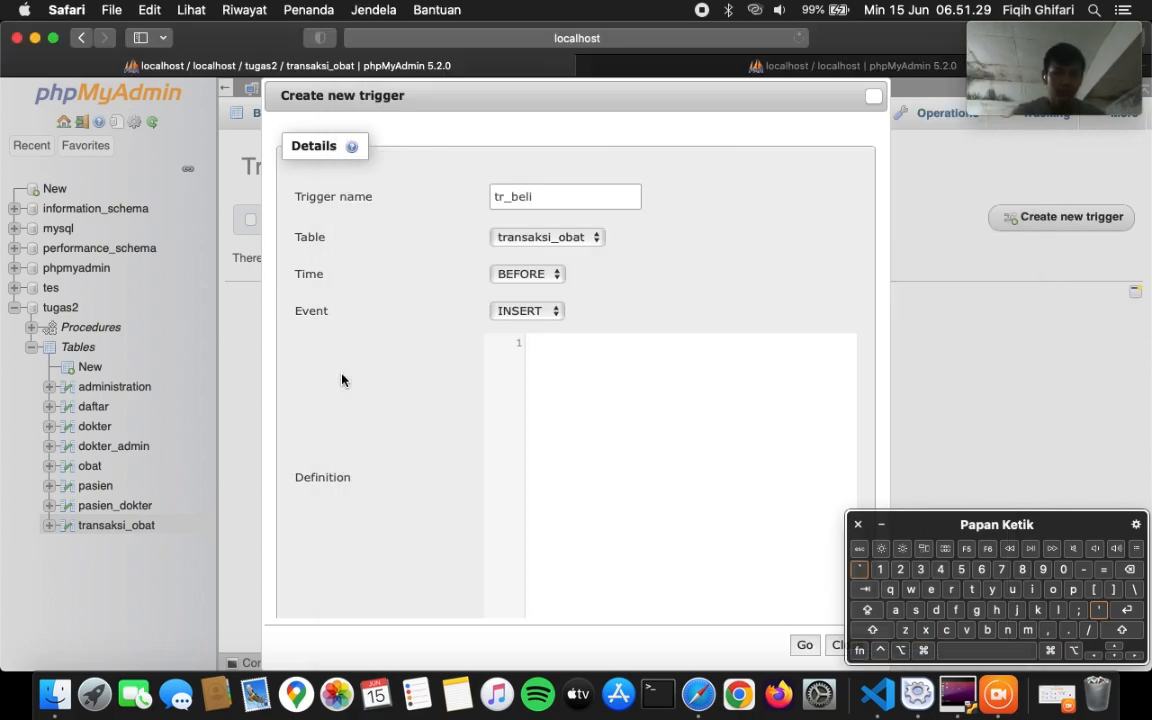
pyautogui.click(604, 414)
pyautogui.write('UPDATE obat SET stok = stok - new.jumlah WHERE id_obat = new.id_obat')
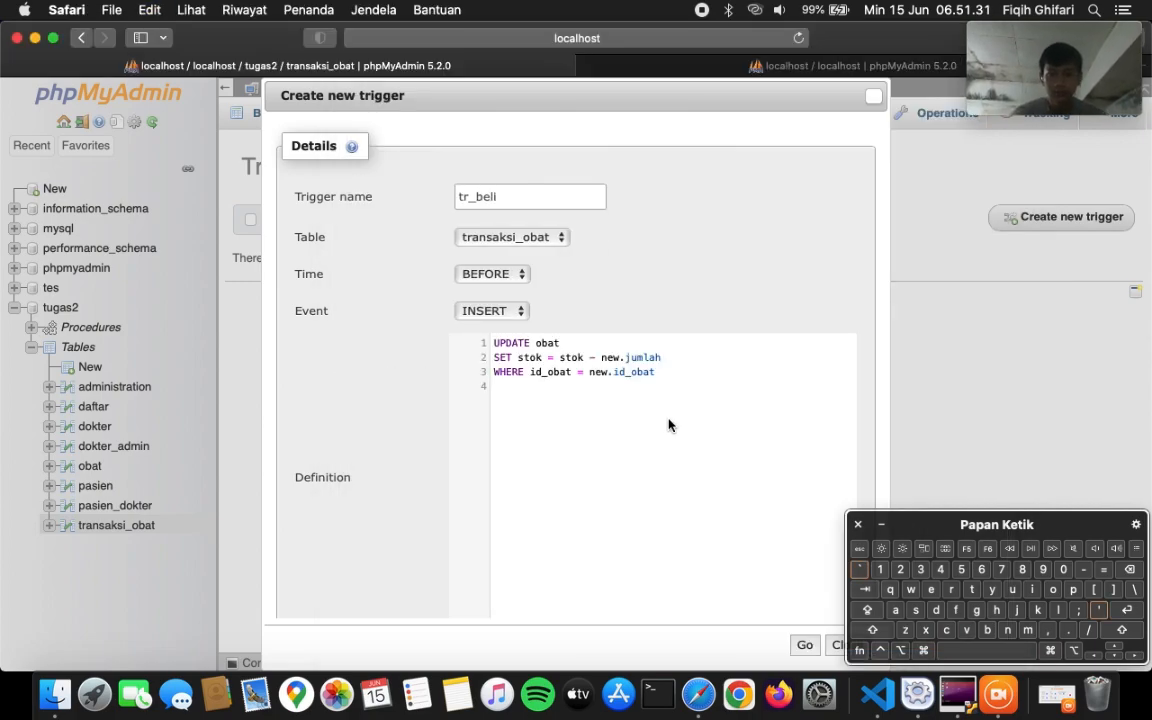
pyautogui.scroll(-3, 669, 425)
pyautogui.click(804, 648)
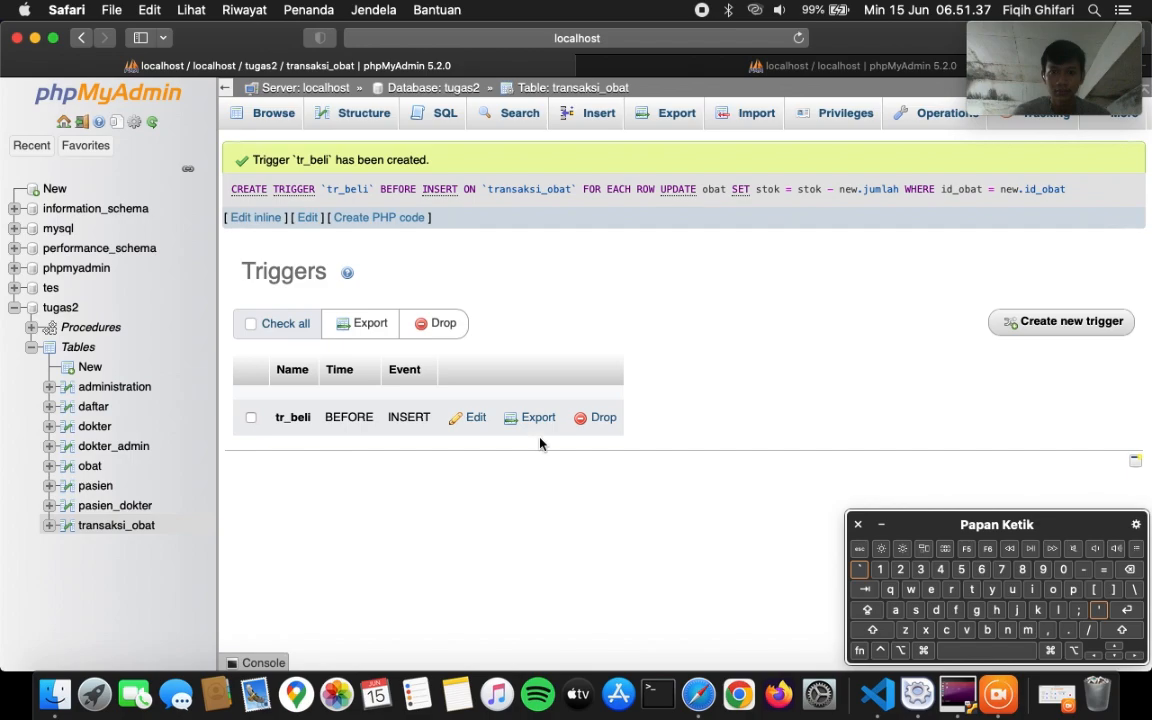
# - Reload the triggers list, then browse obat's rows in the other tab to check stok
pyautogui.click(318, 216)
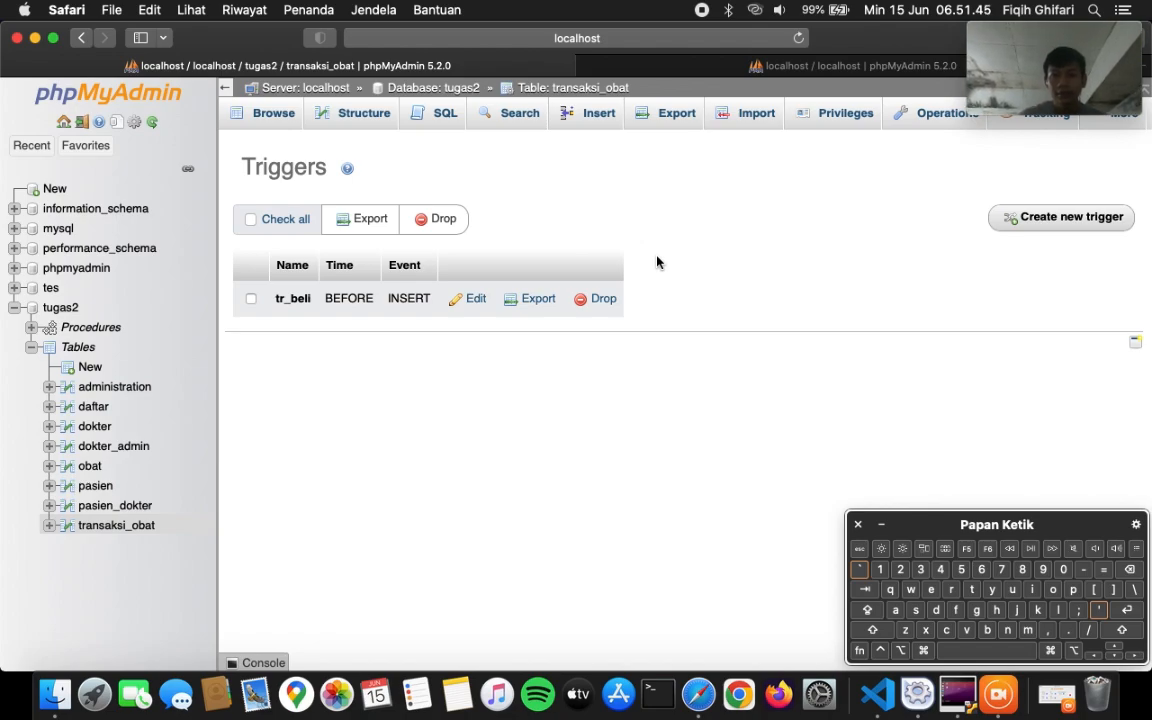
pyautogui.click(795, 66)
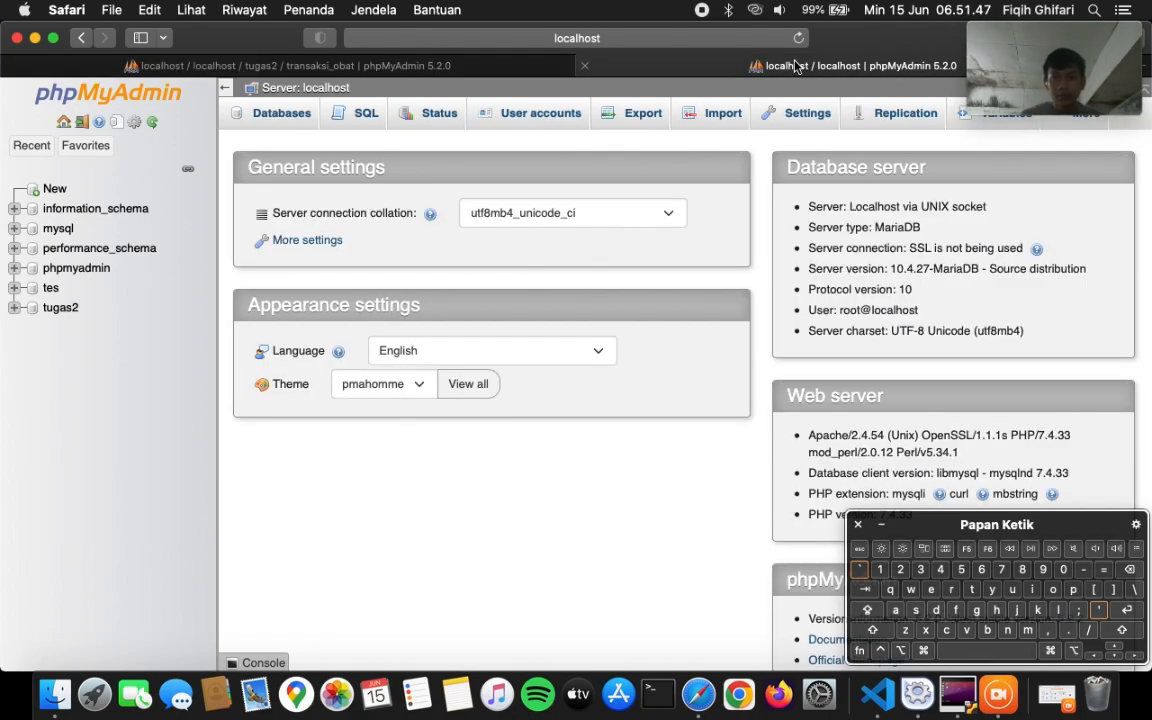
pyautogui.click(50, 308)
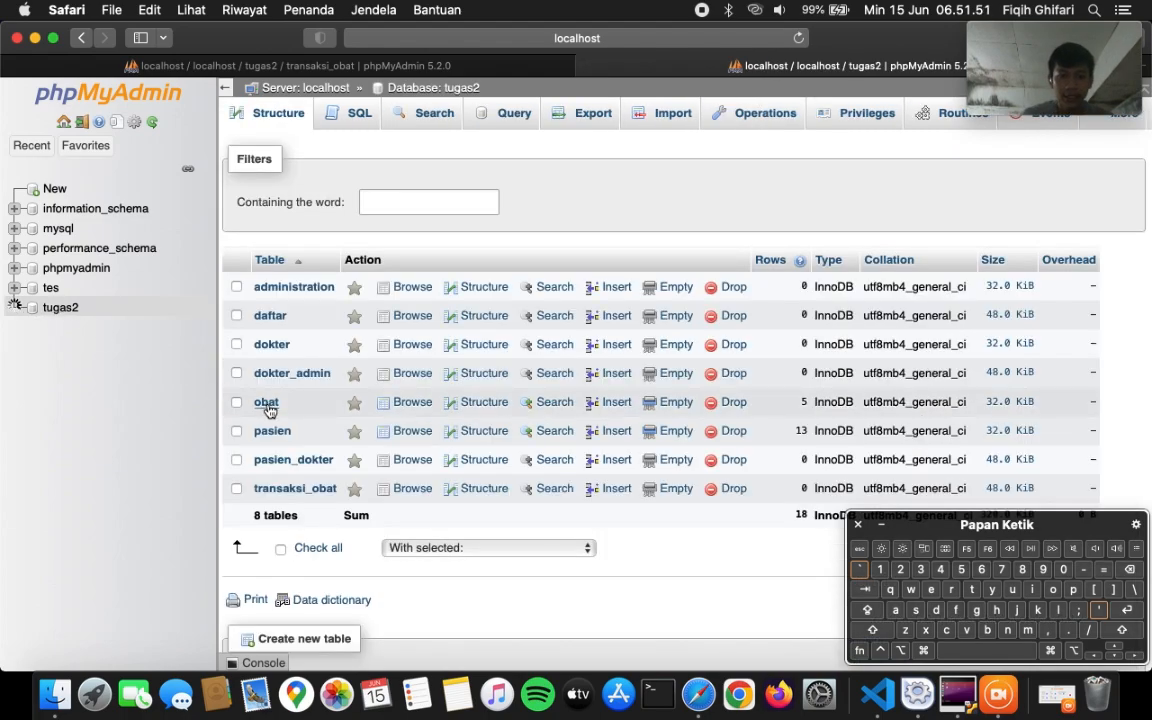
pyautogui.click(266, 402)
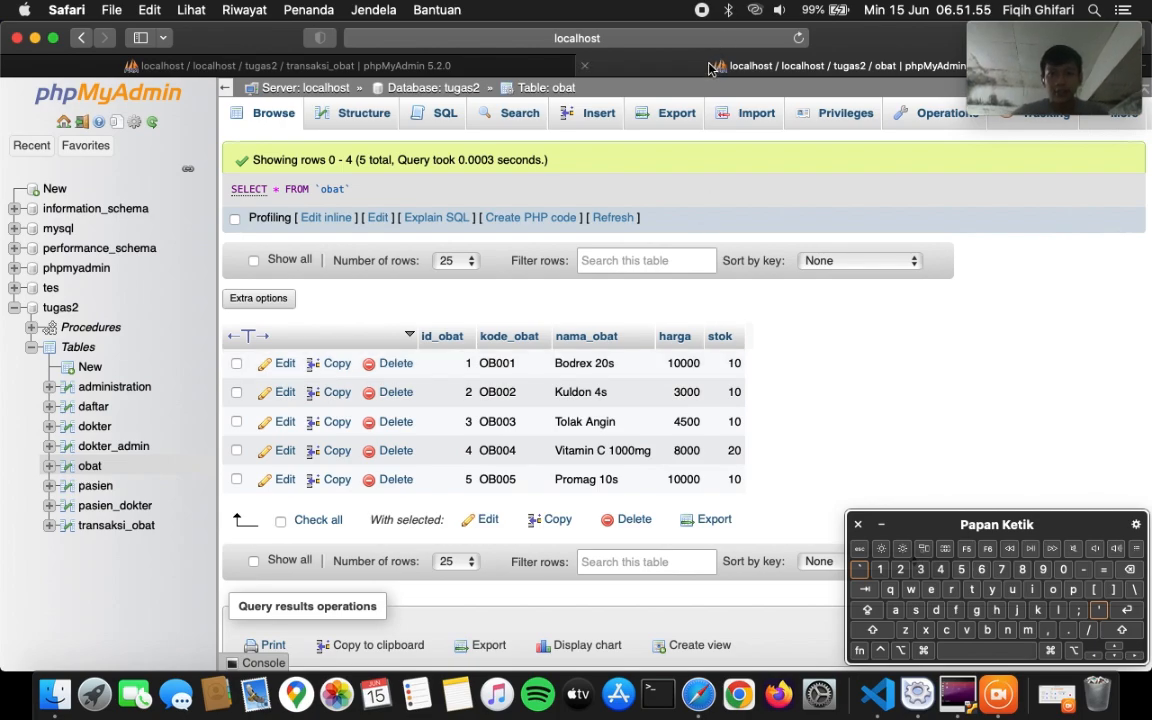
# - Open the SQL editor on the still-empty transaksi_obat table, showing the default SELECT query
pyautogui.moveTo(465, 77)
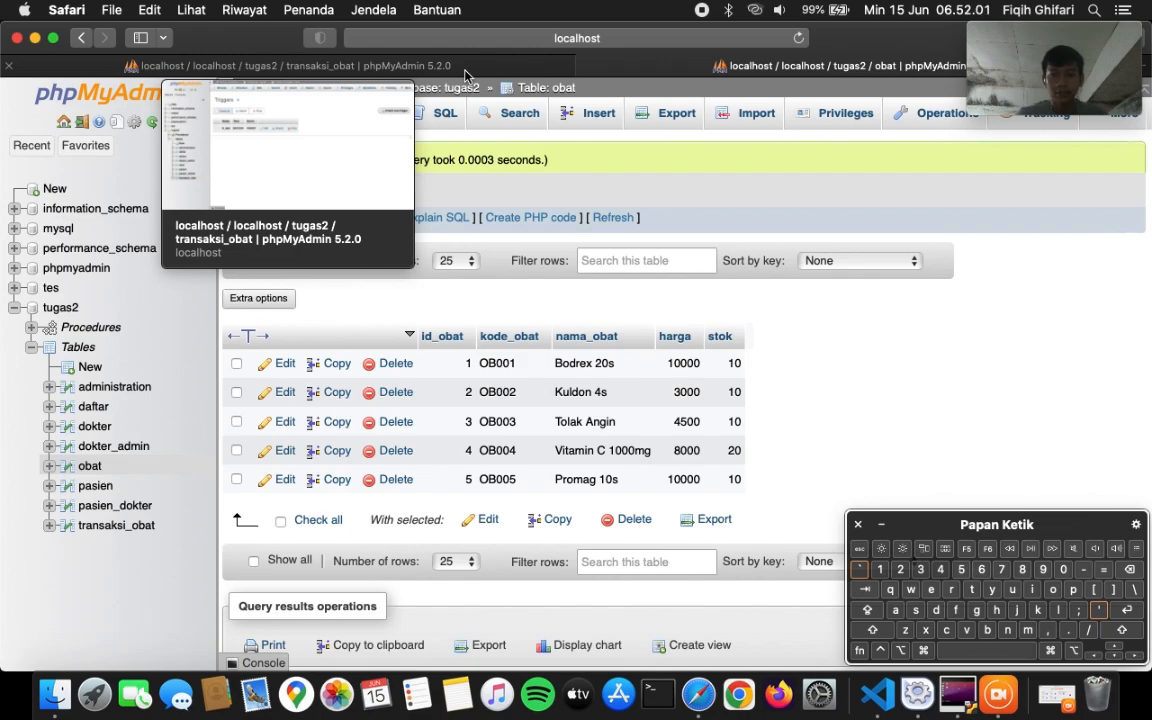
pyautogui.click(465, 72)
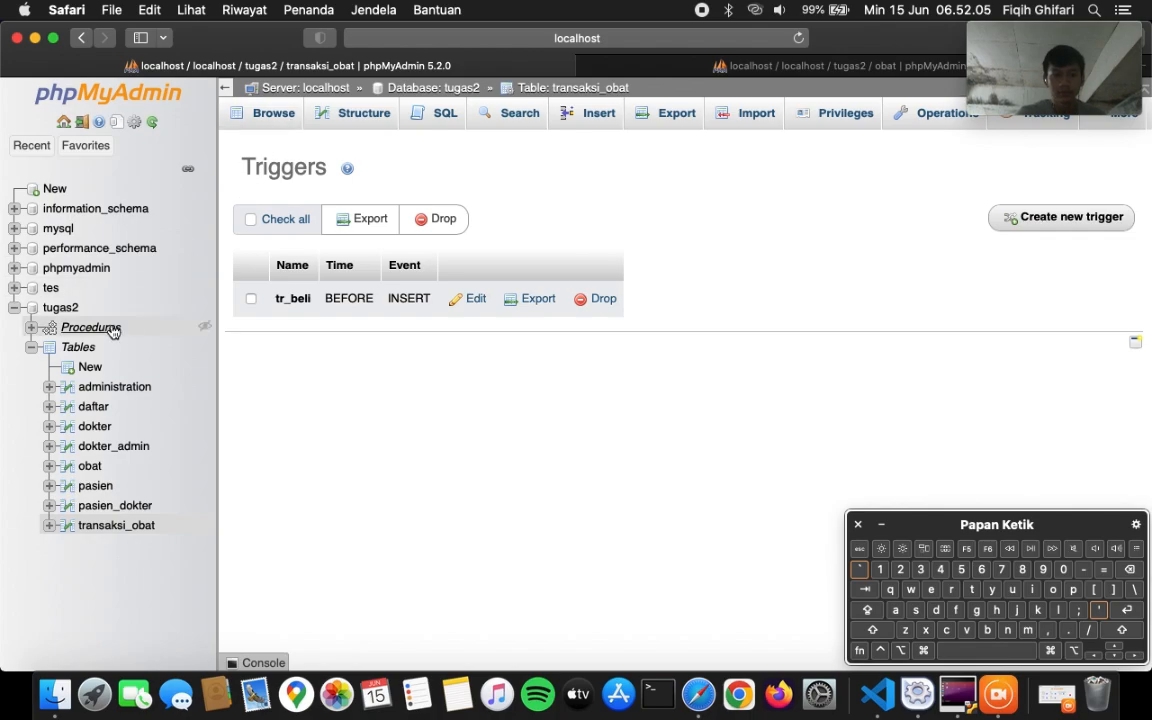
pyautogui.click(122, 526)
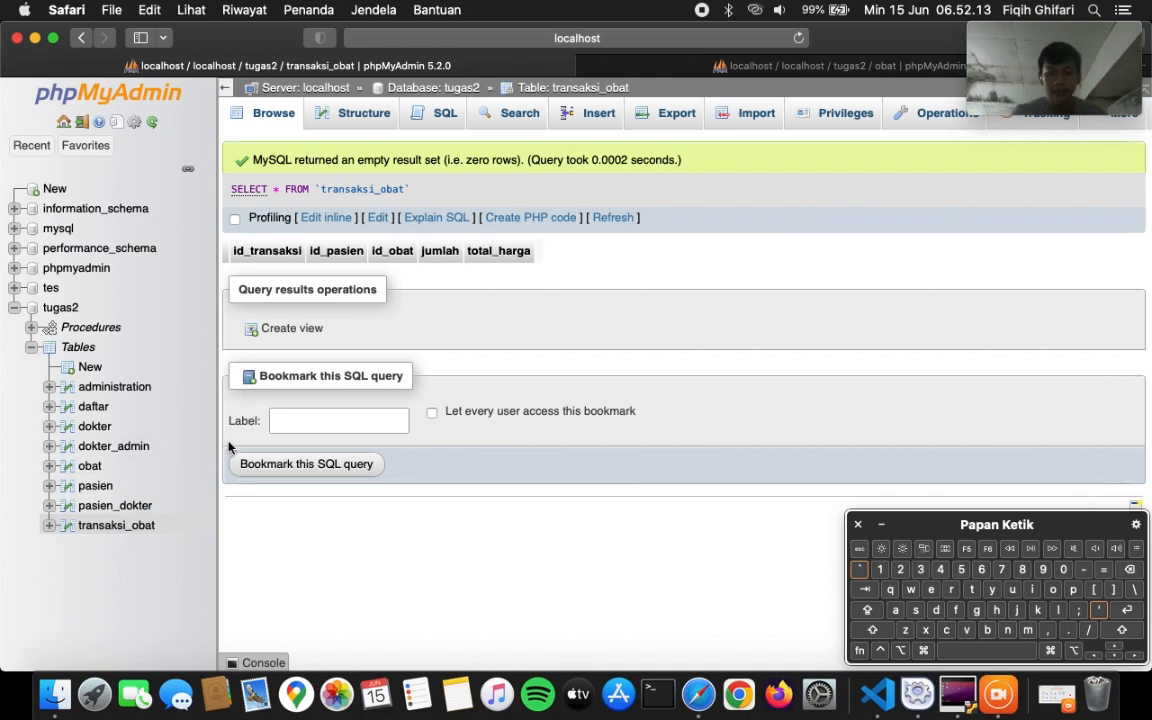
pyautogui.click(440, 114)
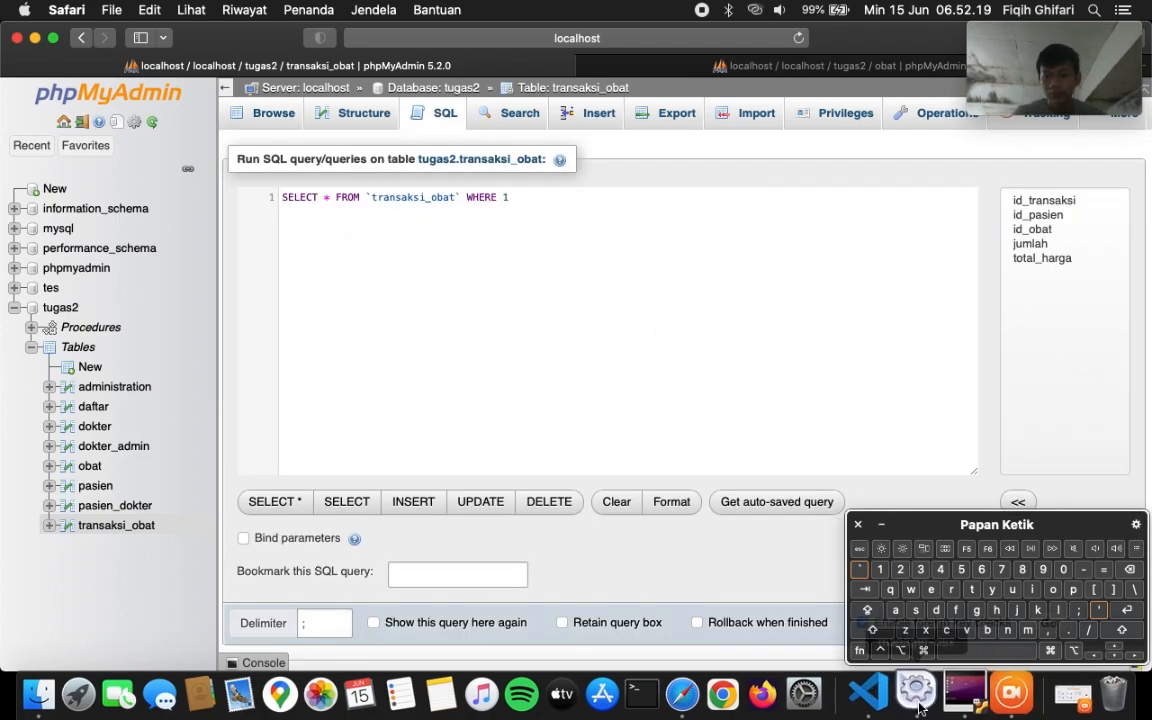
# - Copy the INSERT INTO transaksi_obat statement from the SQL file over the default query
pyautogui.click(876, 693)
pyautogui.scroll(-3, 676, 425)
pyautogui.scroll(-2, 678, 425)
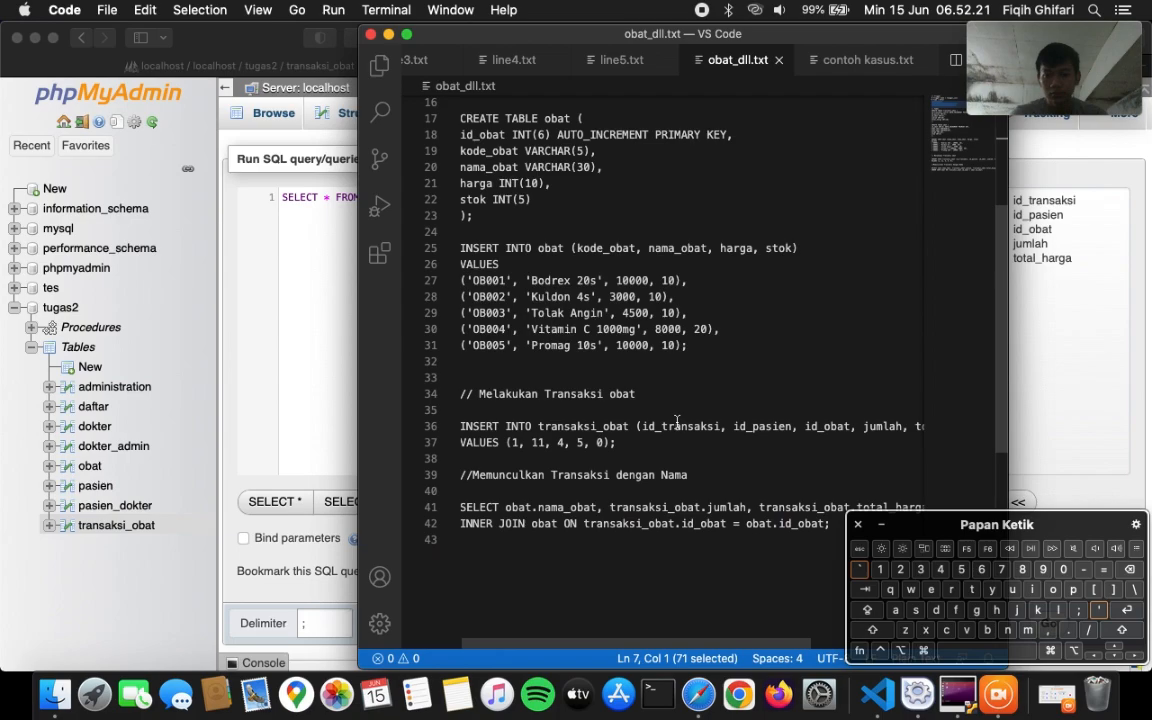
pyautogui.moveTo(459, 428); pyautogui.dragTo(586, 445)
pyautogui.press('super+c')
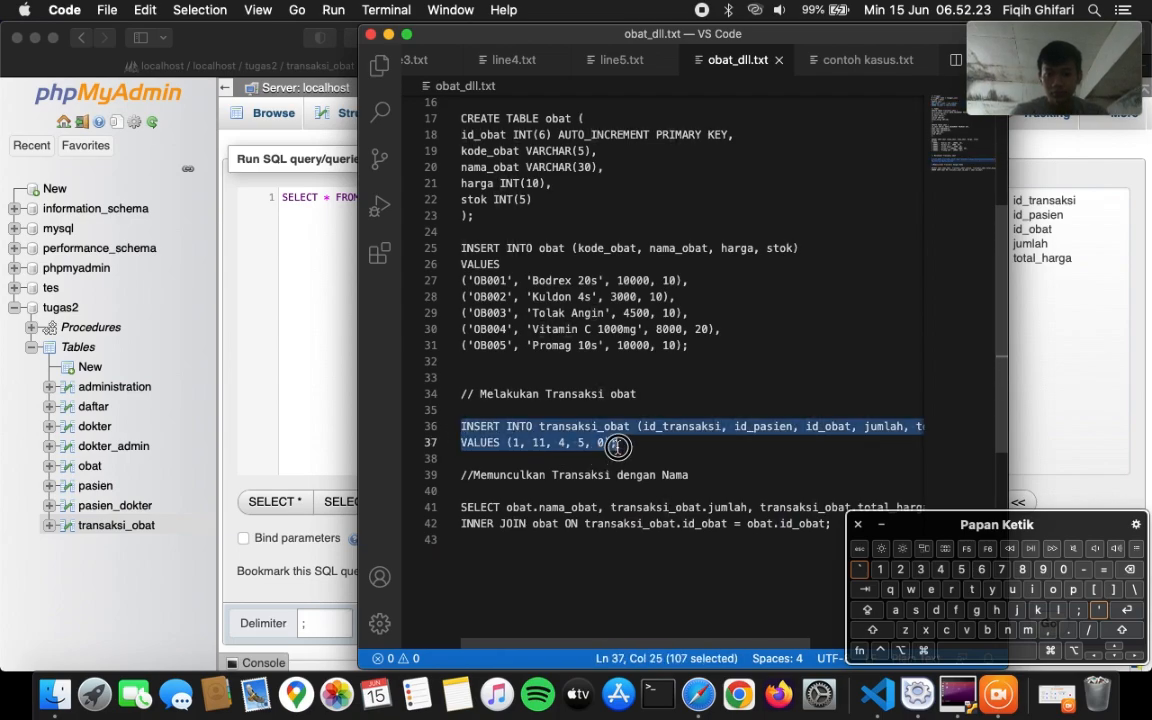
pyautogui.click(321, 293)
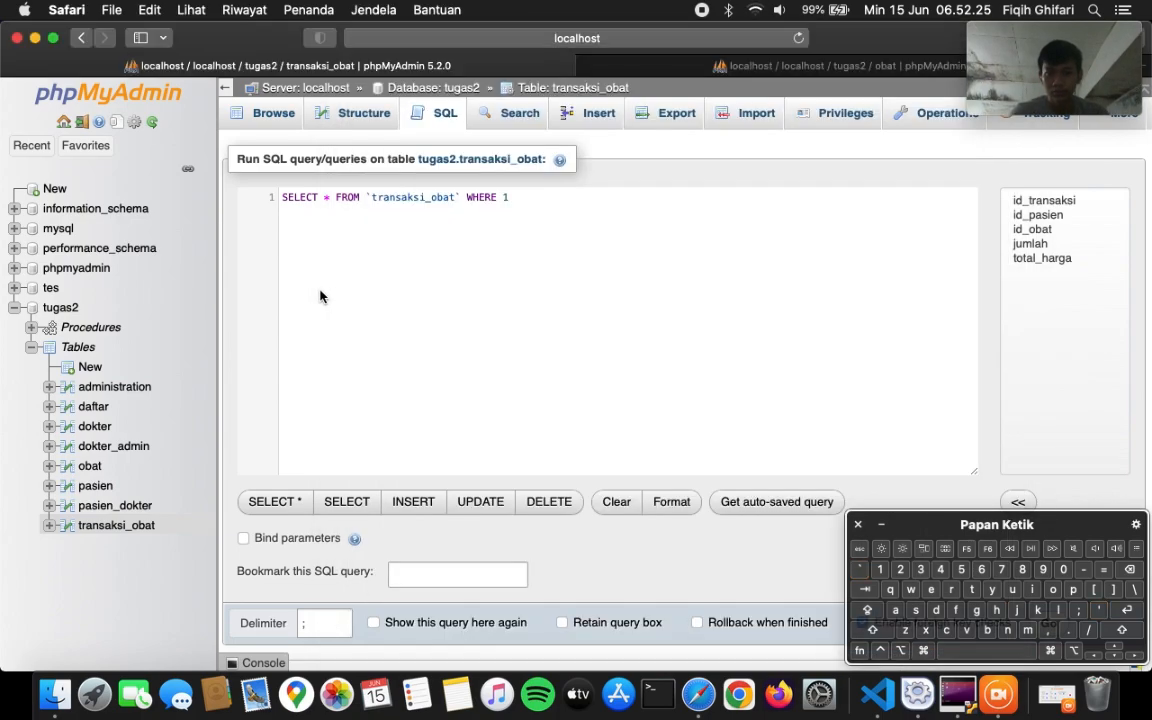
pyautogui.press('super+a')
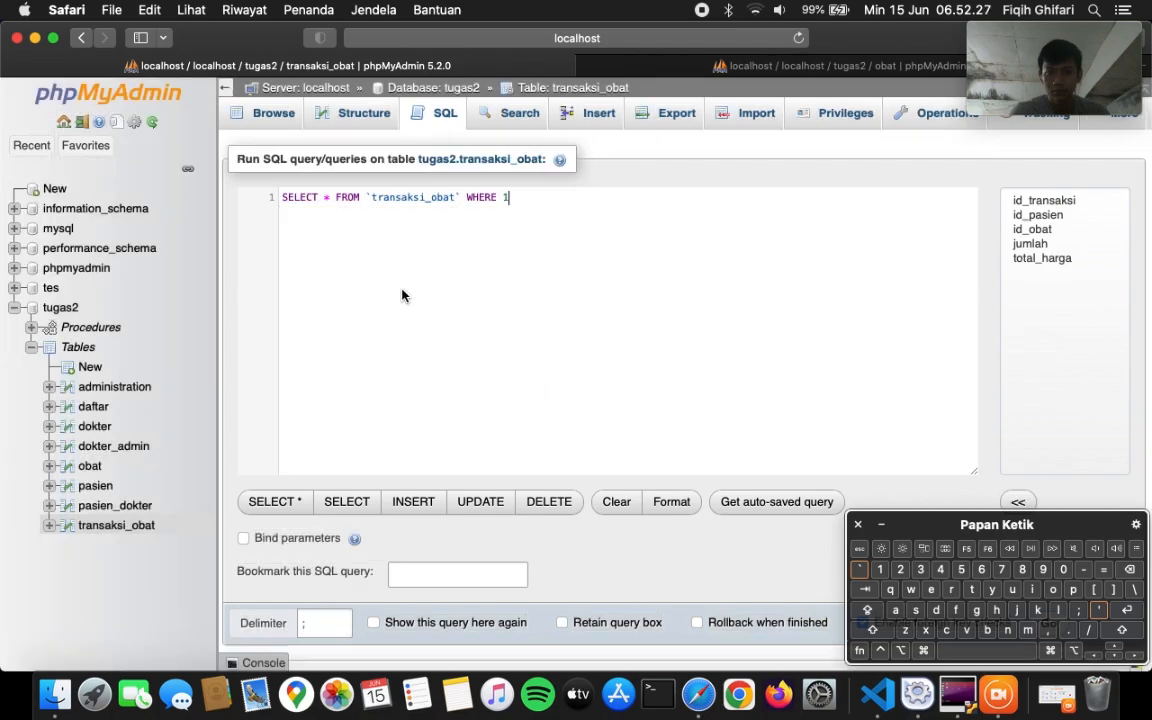
pyautogui.press('super+v')
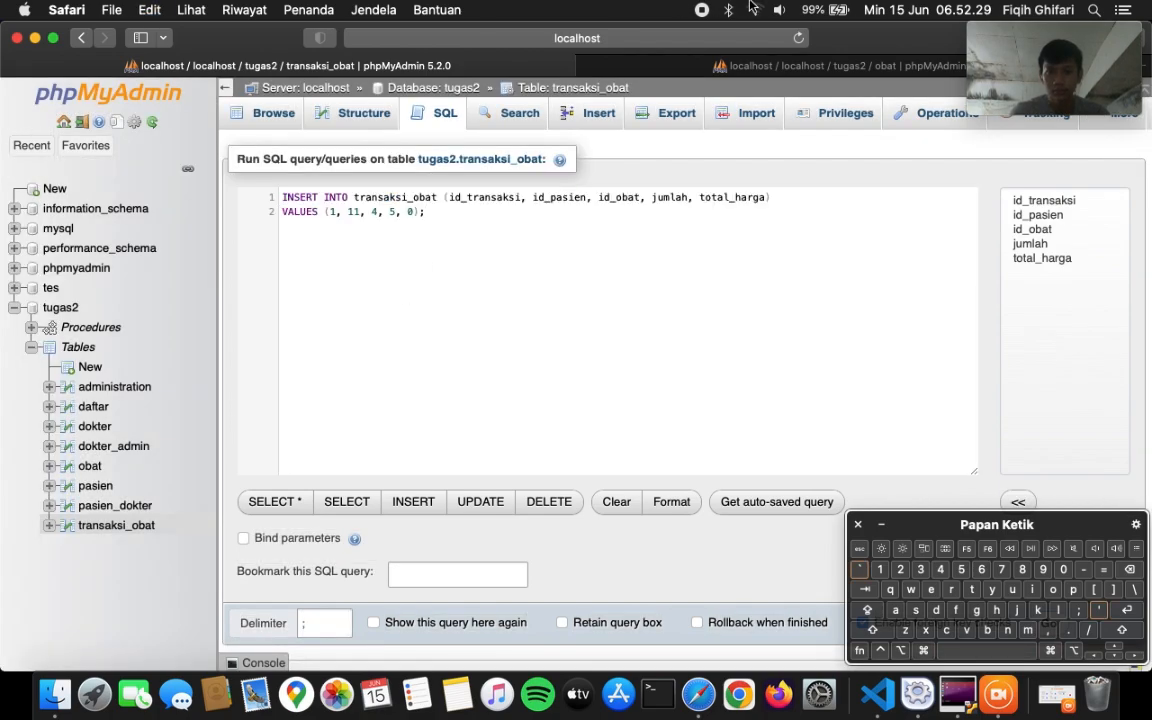
# - Connect to the phone hotspot, then run the INSERT to add row (1, 11, 4, 5, 0)
pyautogui.click(755, 8)
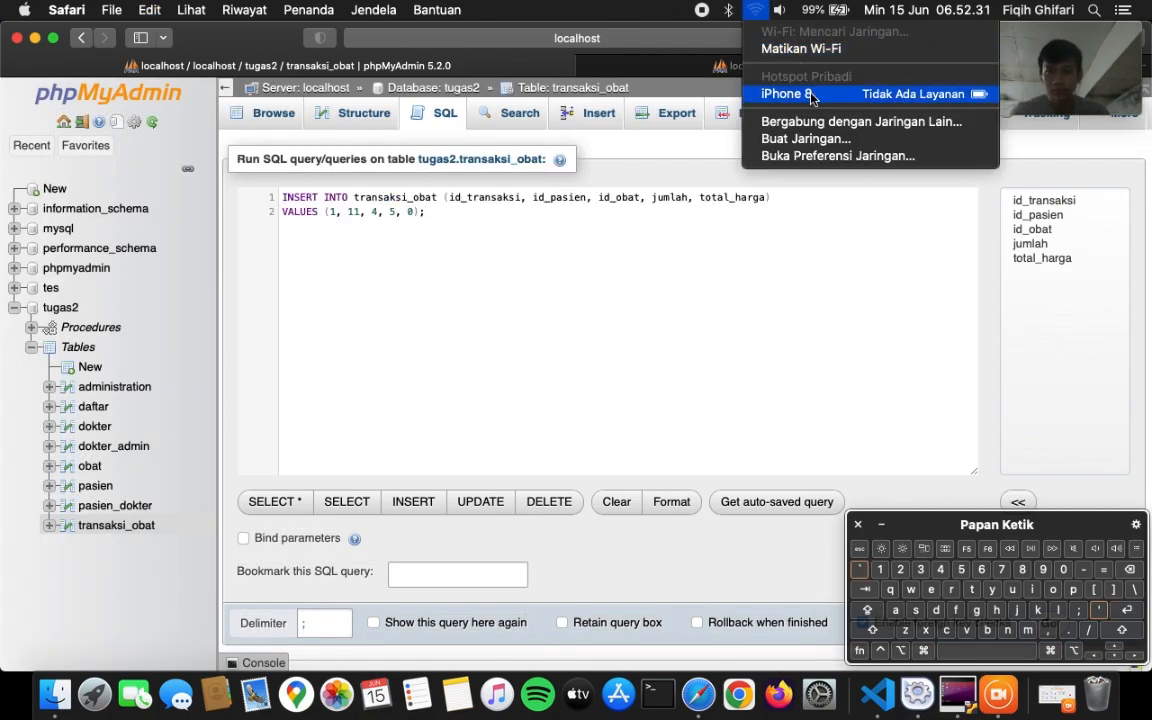
pyautogui.click(766, 94)
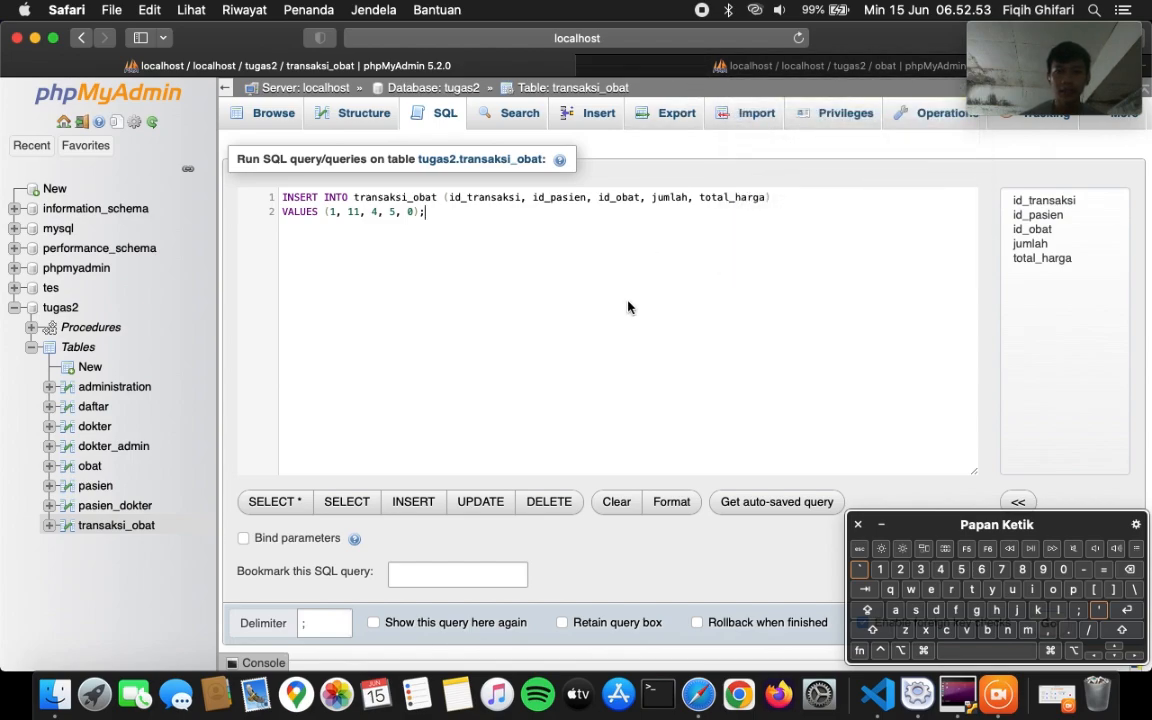
pyautogui.hotkey('ctrl', 'Tab')
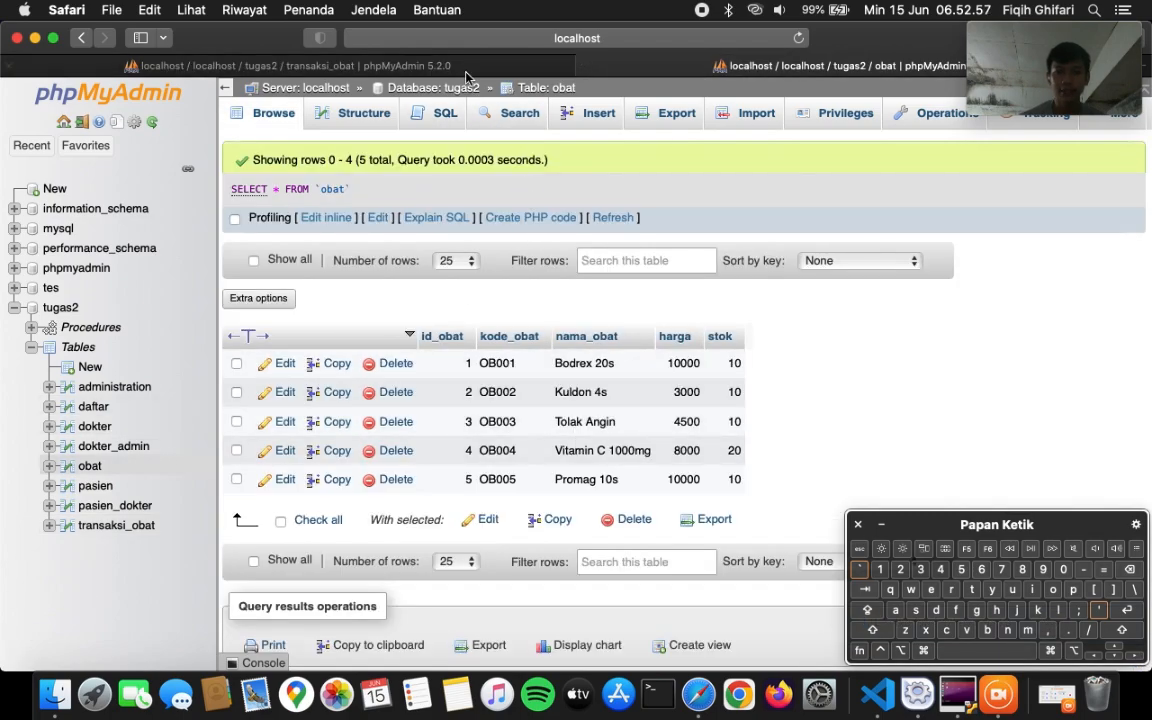
pyautogui.click(420, 65)
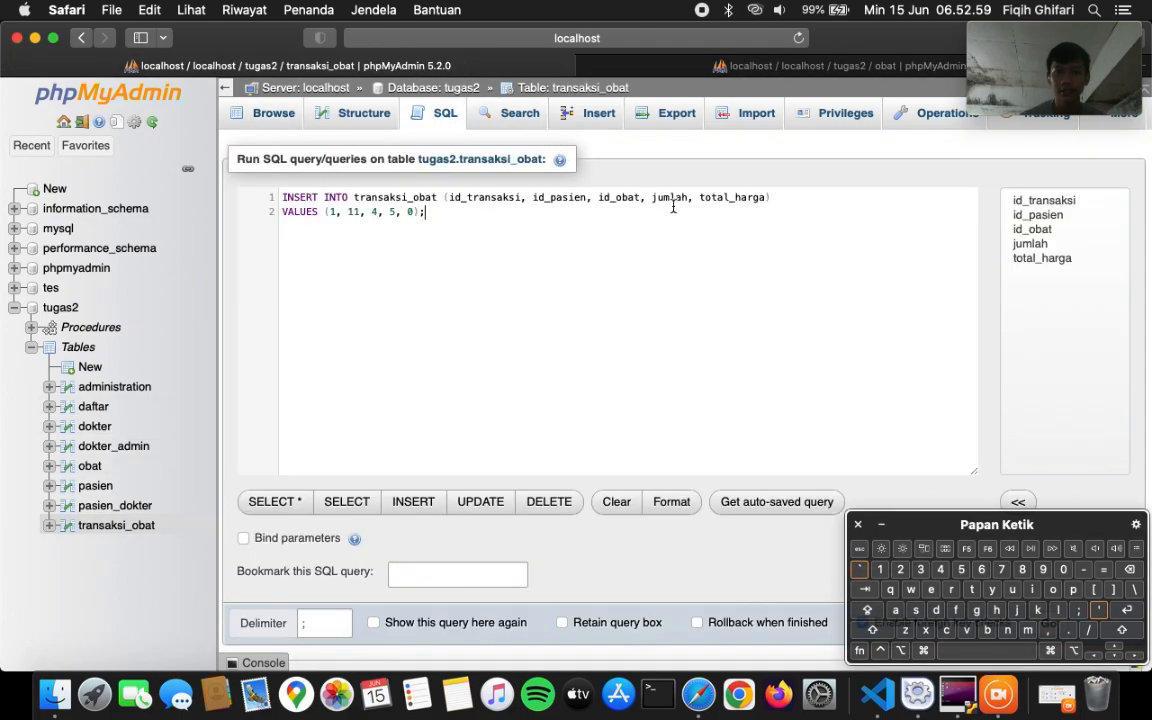
pyautogui.click(397, 211)
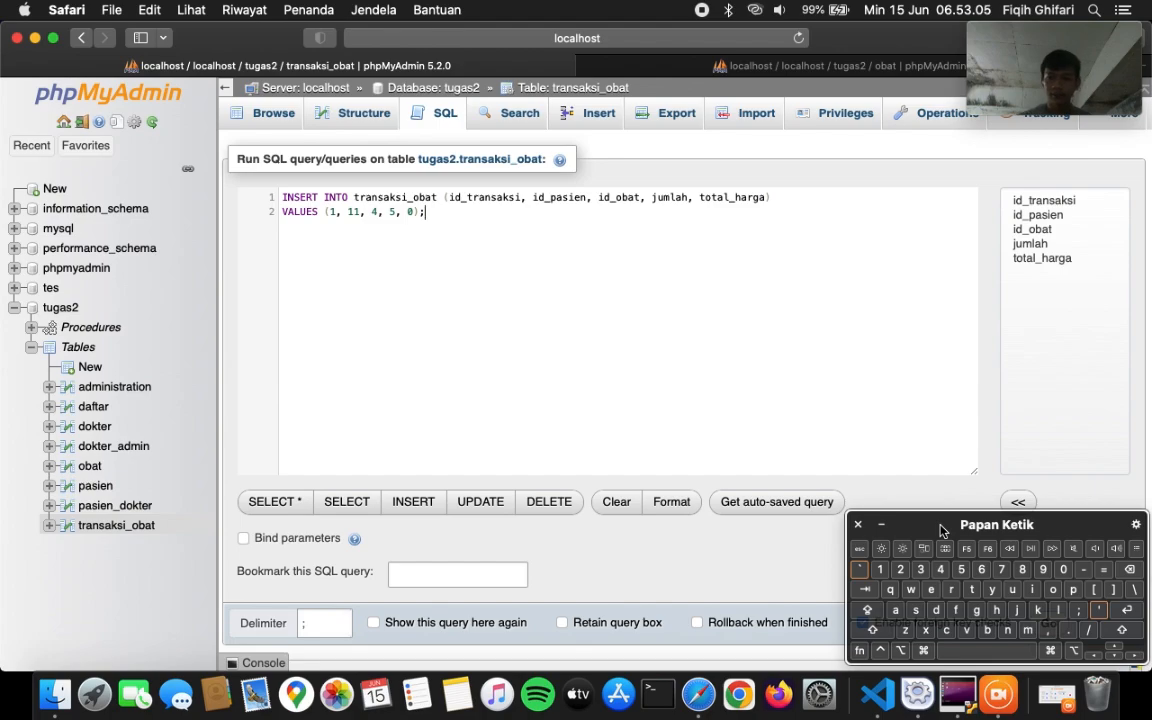
pyautogui.moveTo(941, 524); pyautogui.dragTo(940, 448)
pyautogui.click(1047, 622)
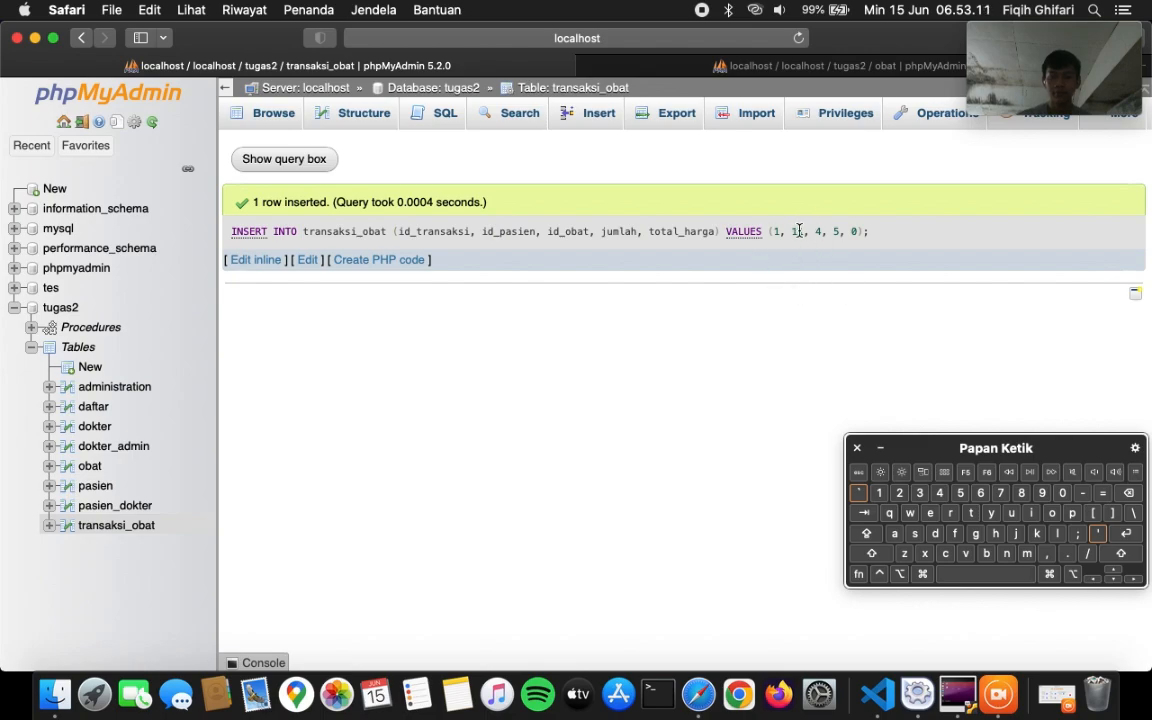
# - Browse transaksi_obat, reload obat to see Vitamin C 1000mg stock at 15, then reopen transaksi_obat
pyautogui.click(275, 114)
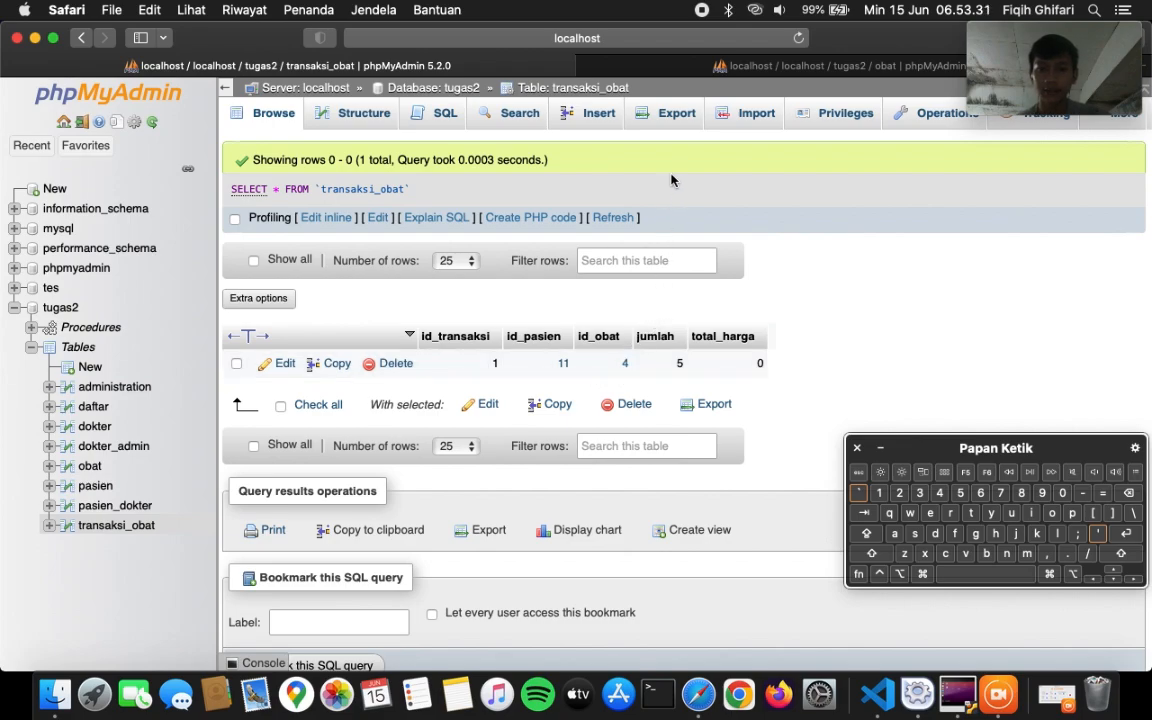
pyautogui.hotkey('ctrl', 'Tab')
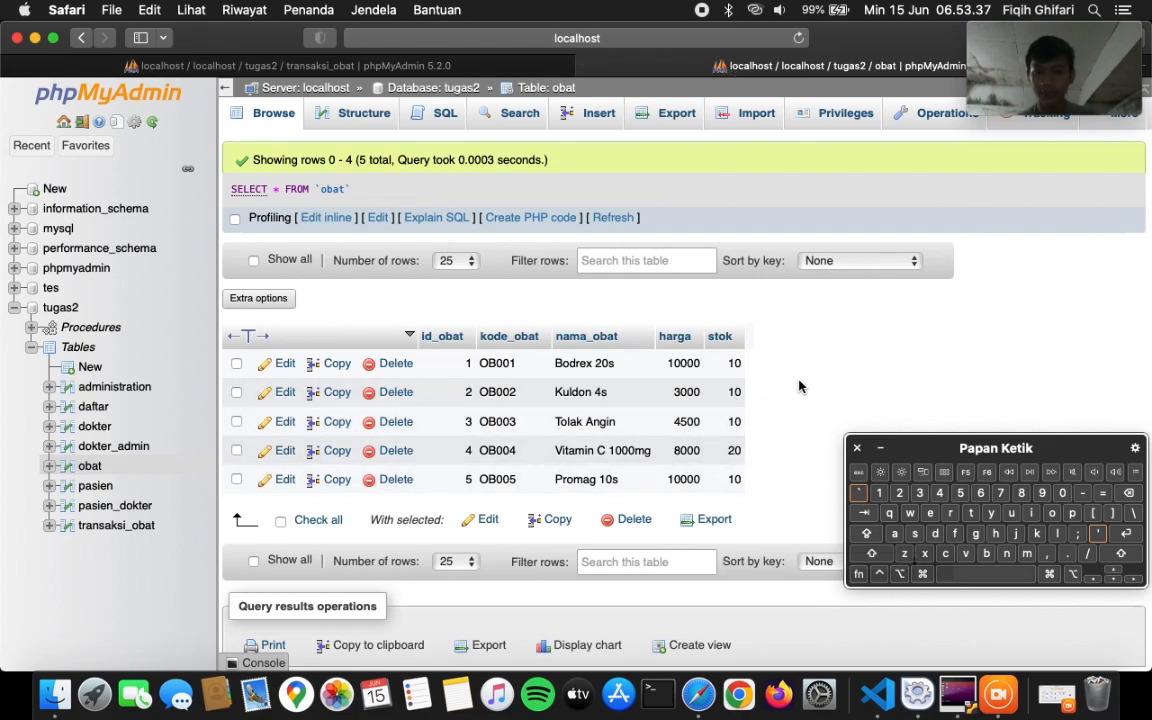
pyautogui.press('super+r')
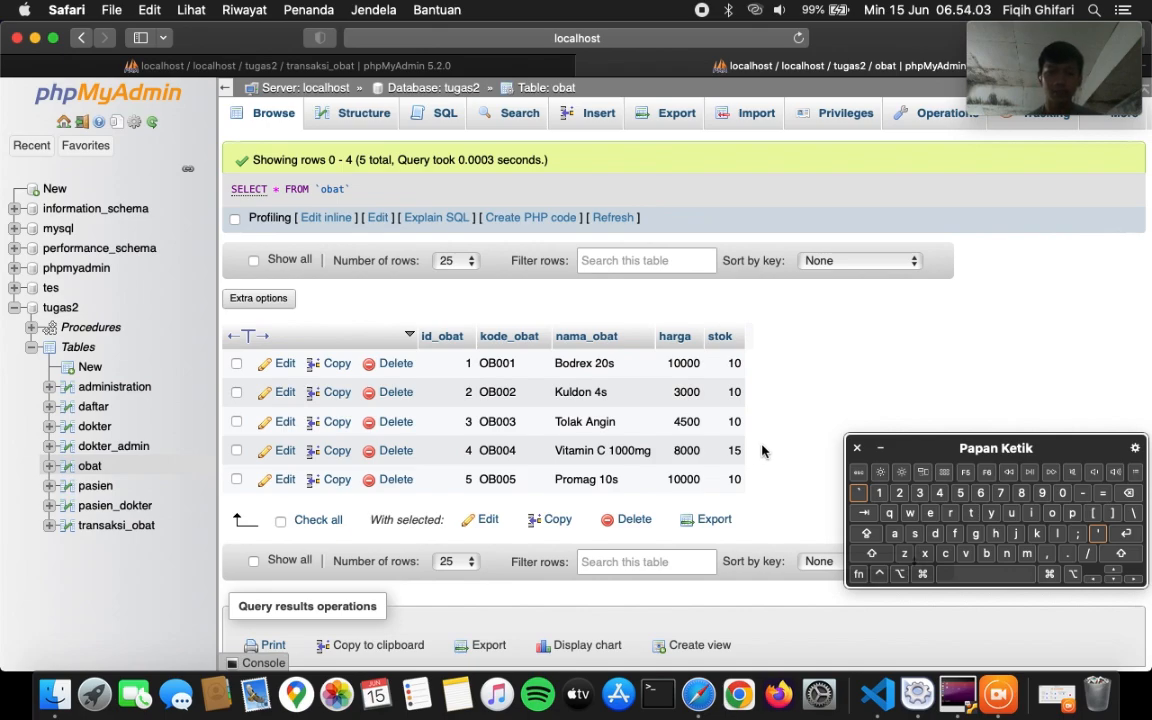
pyautogui.click(117, 526)
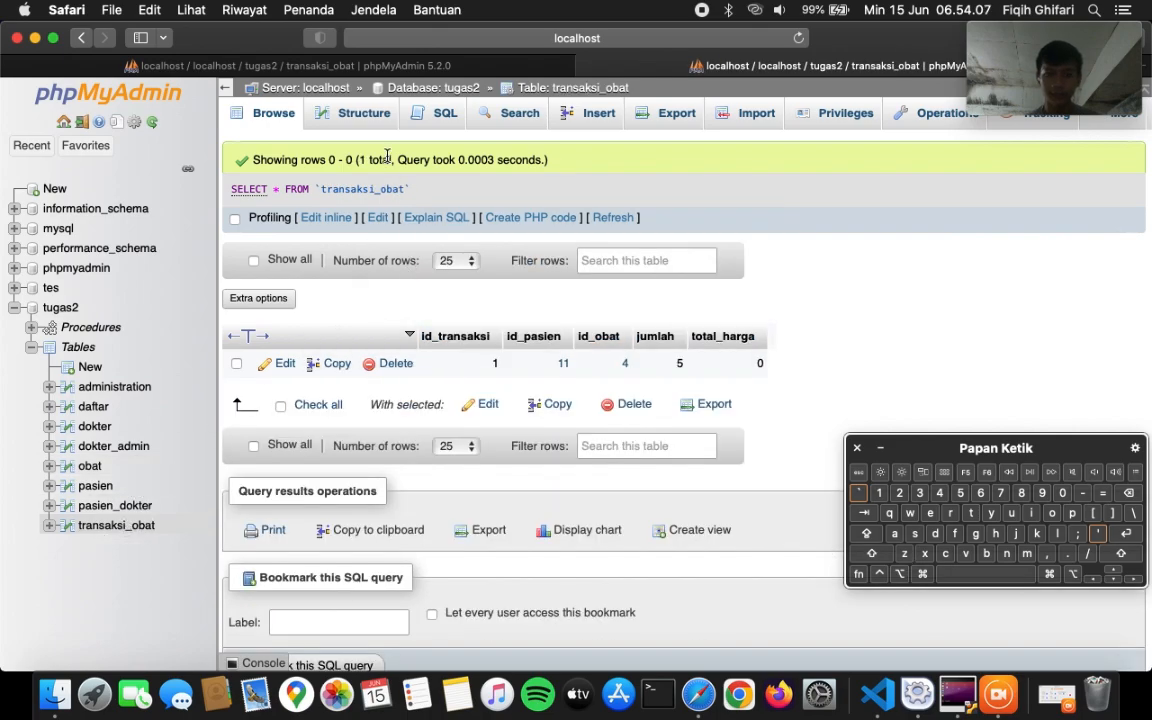
# - Paste the transaksi_obat–obat INNER JOIN query into the SQL editor and run it, returning Vitamin C 1000mg, jumlah 5
pyautogui.click(424, 120)
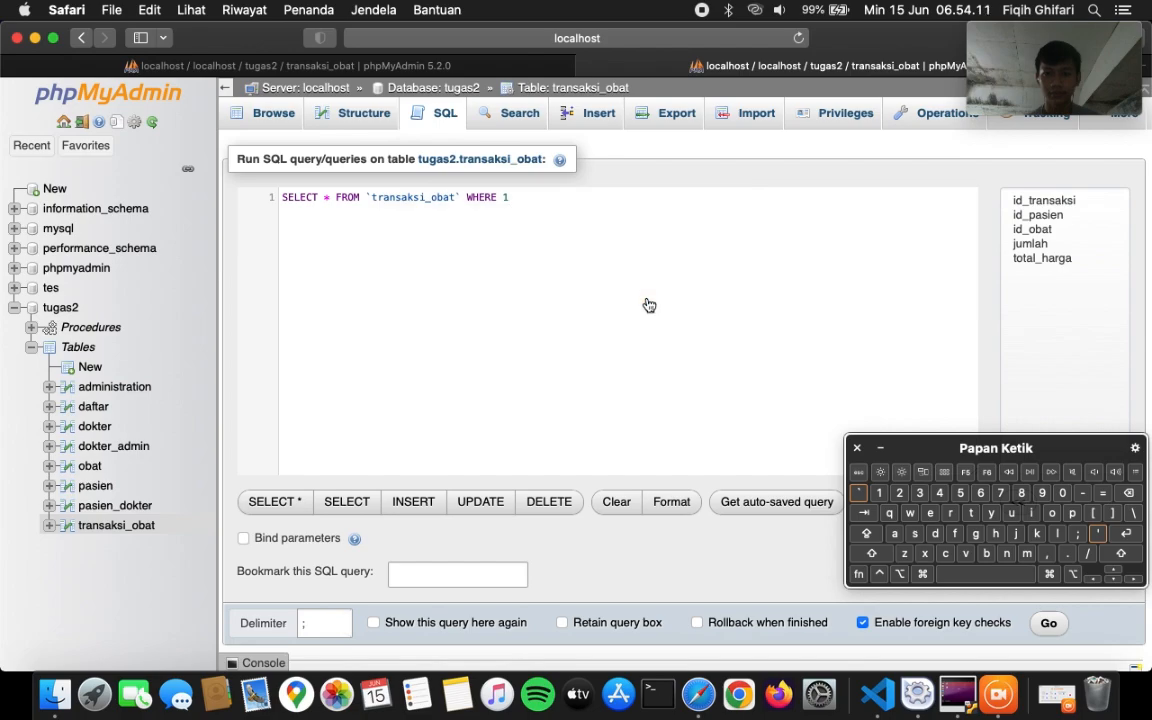
pyautogui.click(890, 693)
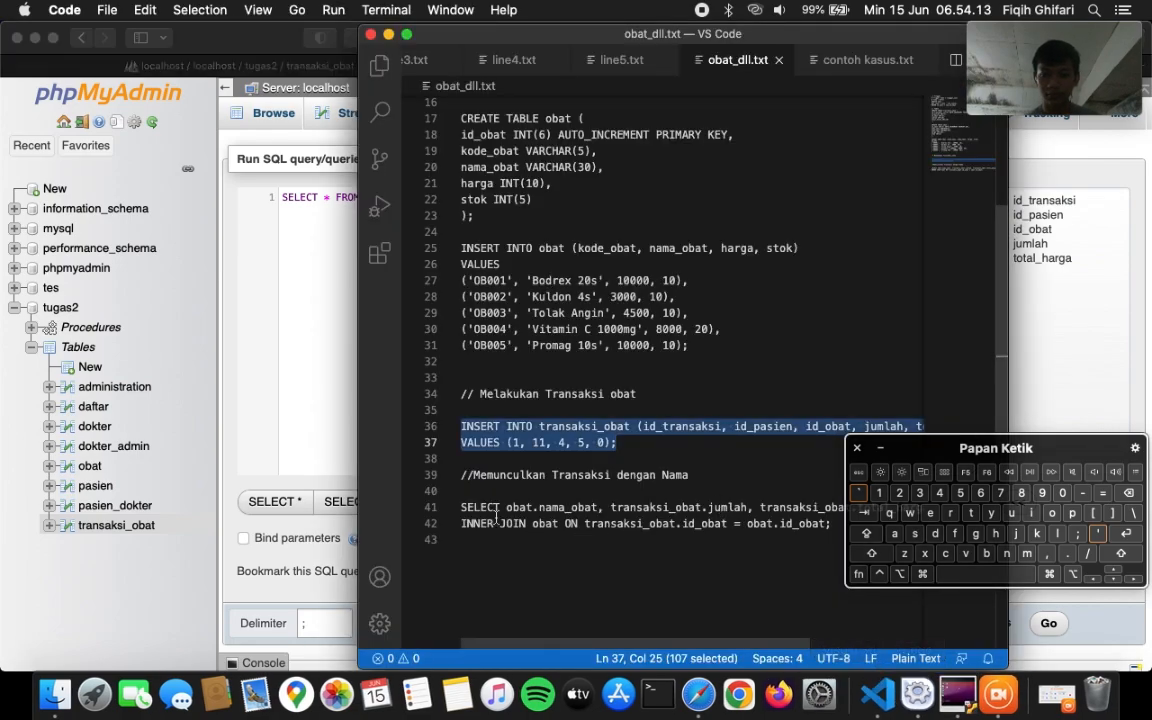
pyautogui.moveTo(462, 507); pyautogui.dragTo(836, 527)
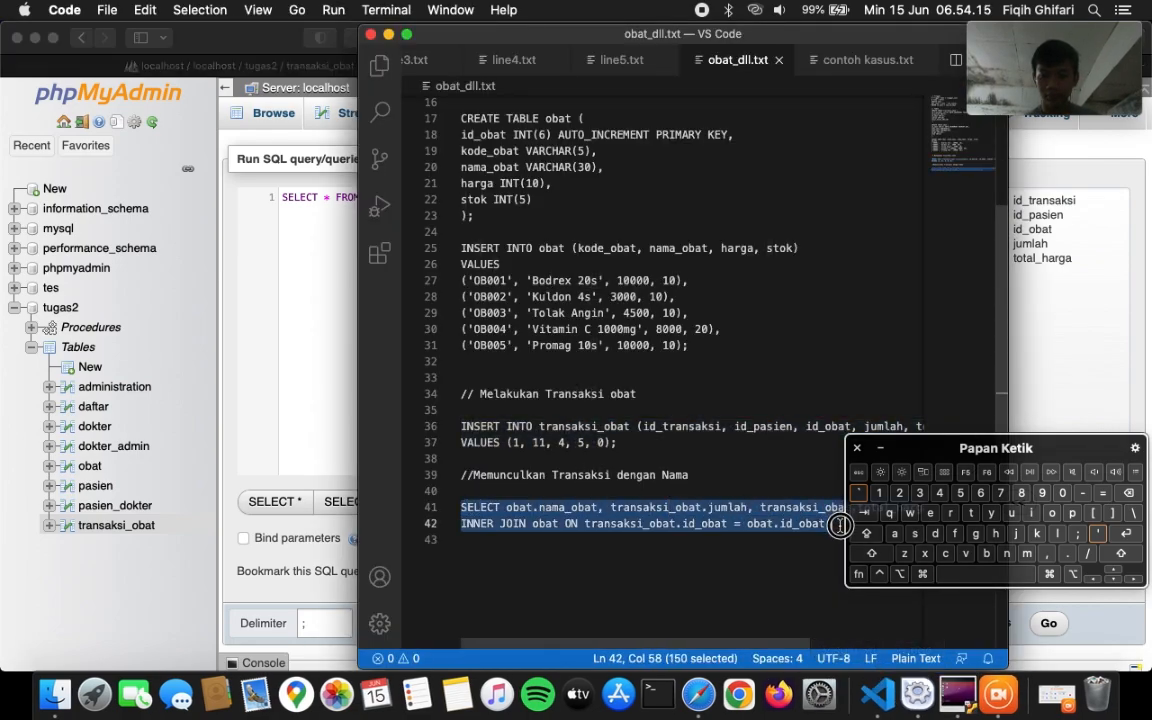
pyautogui.click(308, 340)
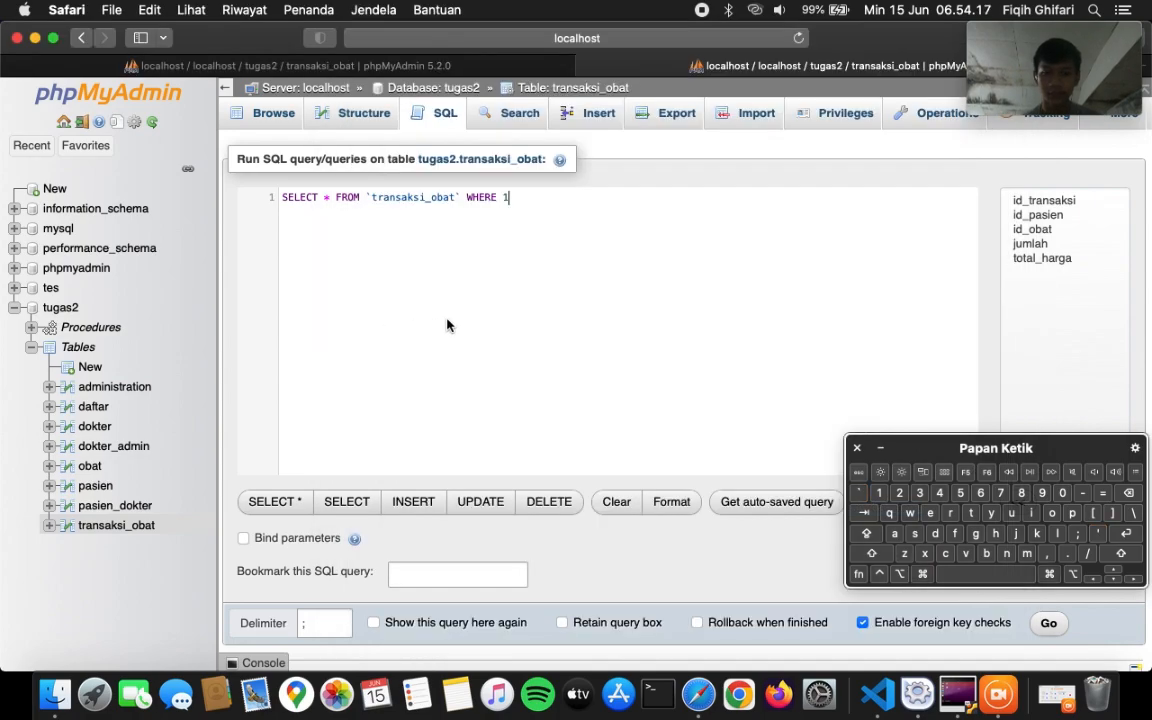
pyautogui.press('super+a')
pyautogui.write('SELECT obat.nama_obat, transaksi_obat.jumlah, transaksi_obat.total_harga FROM transaksi_obat INNER JOIN obat ON transaksi_obat.id_obat = obat.id_obat;')
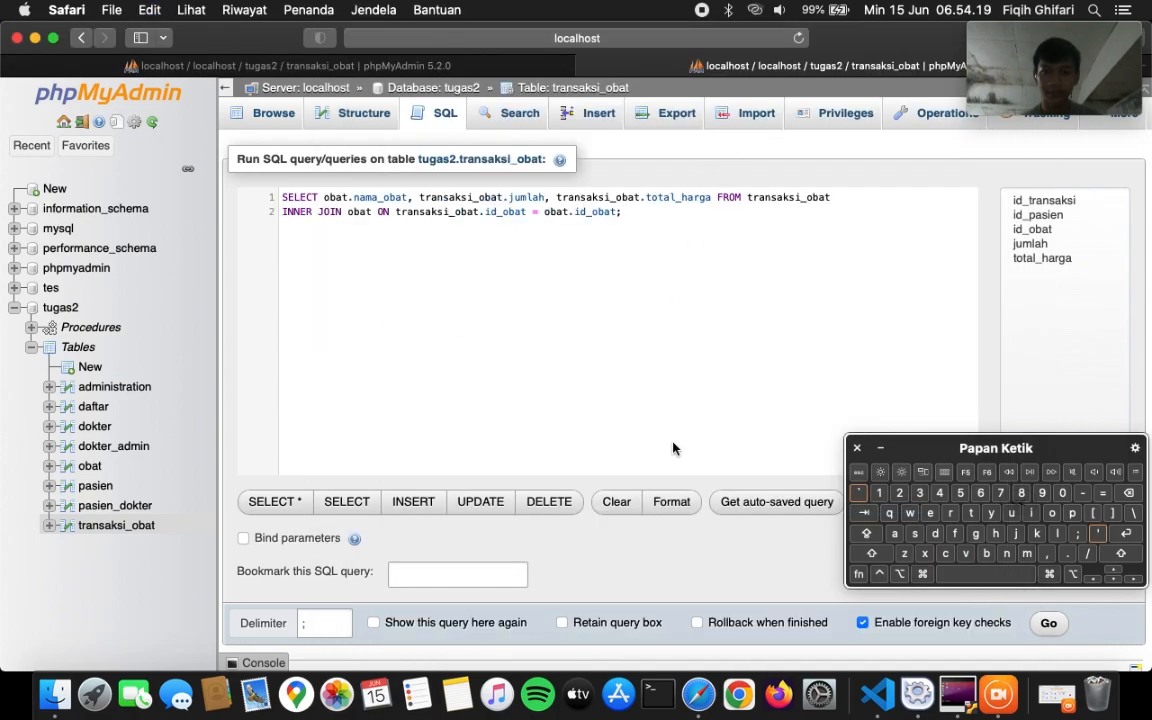
pyautogui.click(1046, 626)
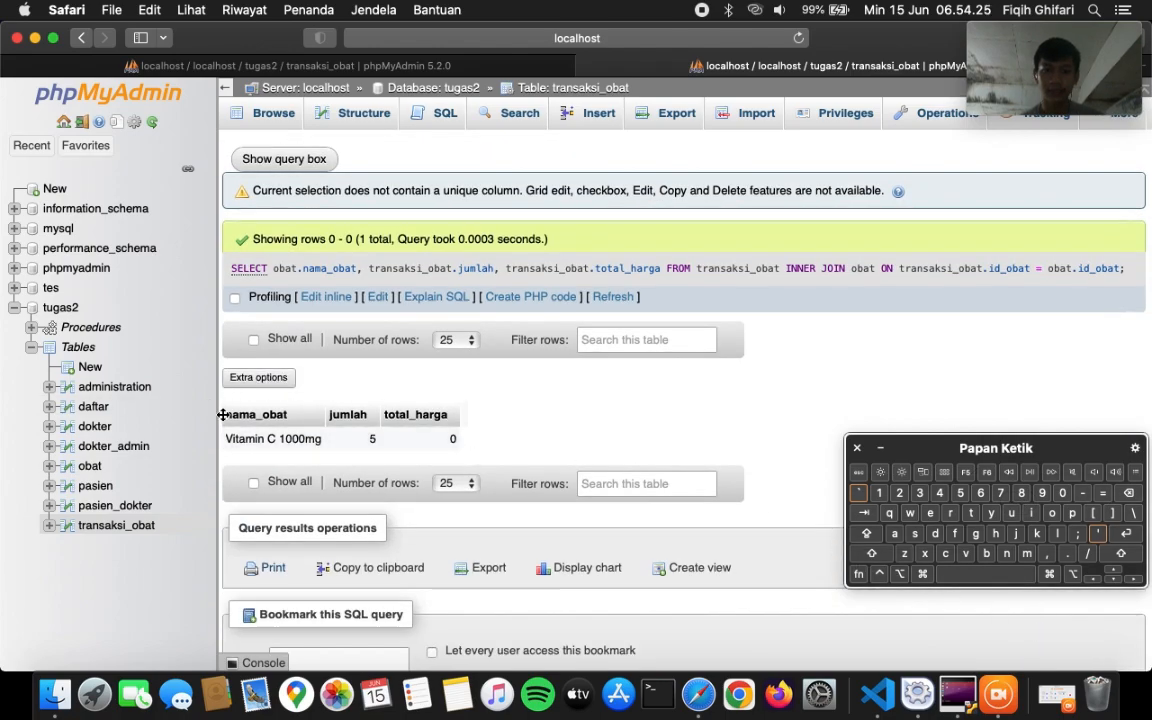
pyautogui.scroll(-1, 268, 411)
pyautogui.scroll(-3, 268, 411)
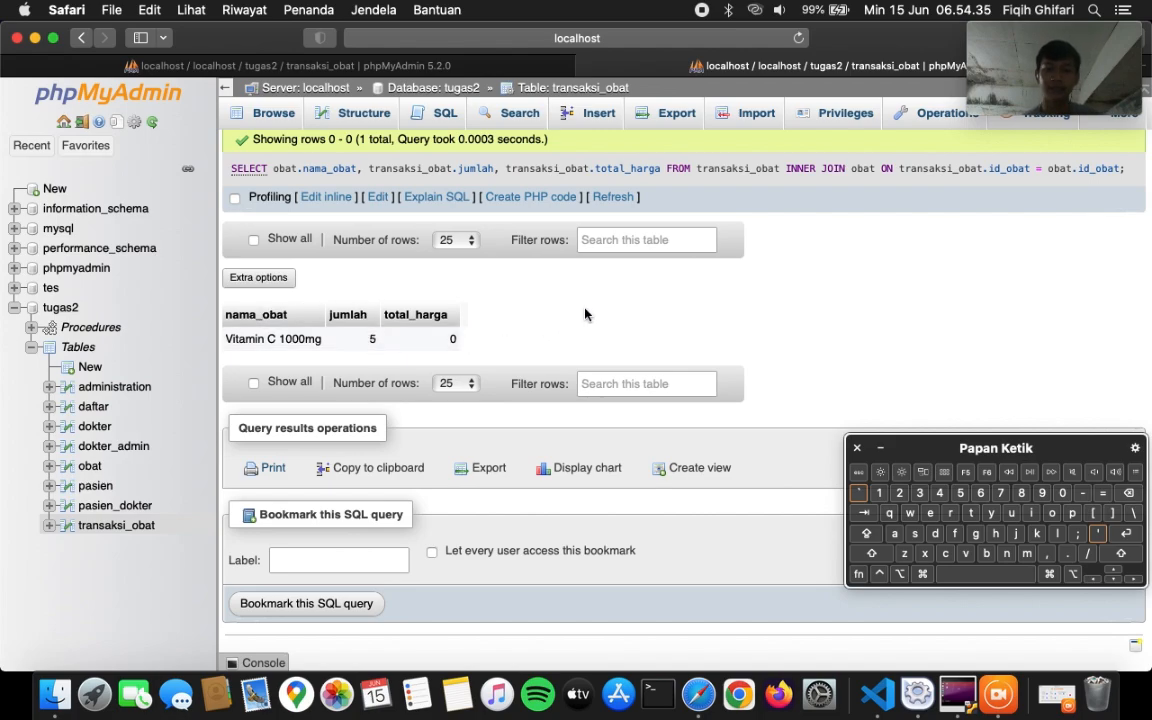
pyautogui.scroll(2, 586, 314)
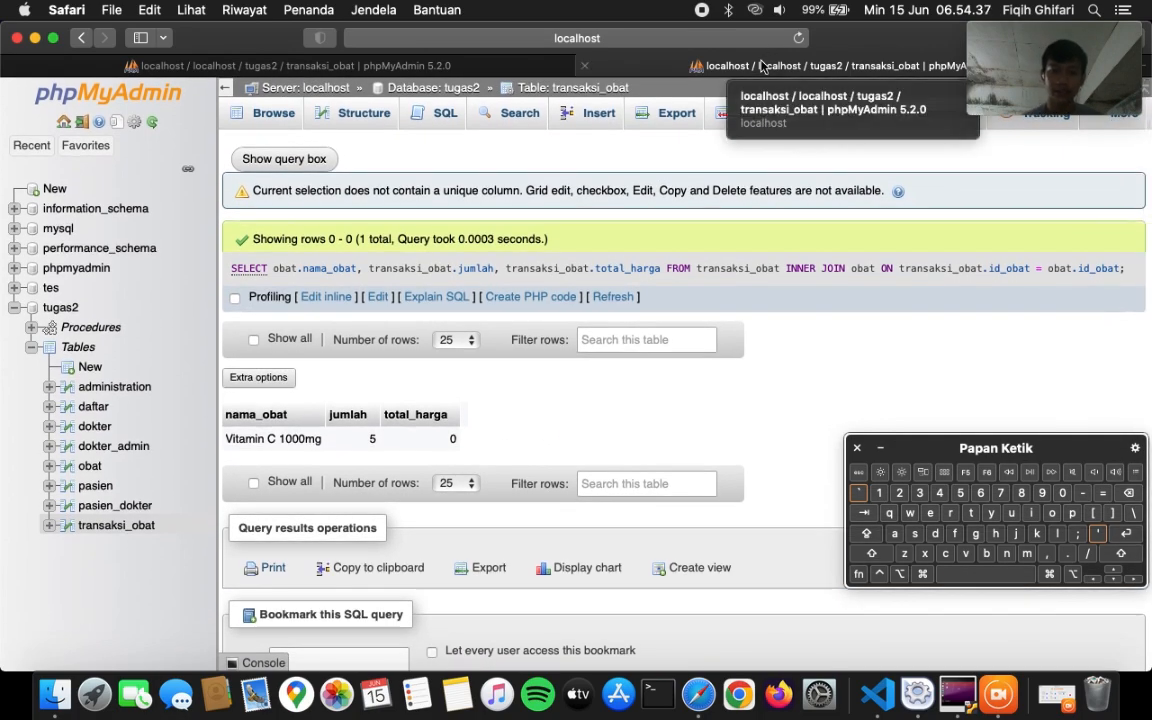
# - Show the tugas2 Structure page: eight tables, obat with 5 rows, transaksi_obat with 1
pyautogui.click(438, 68)
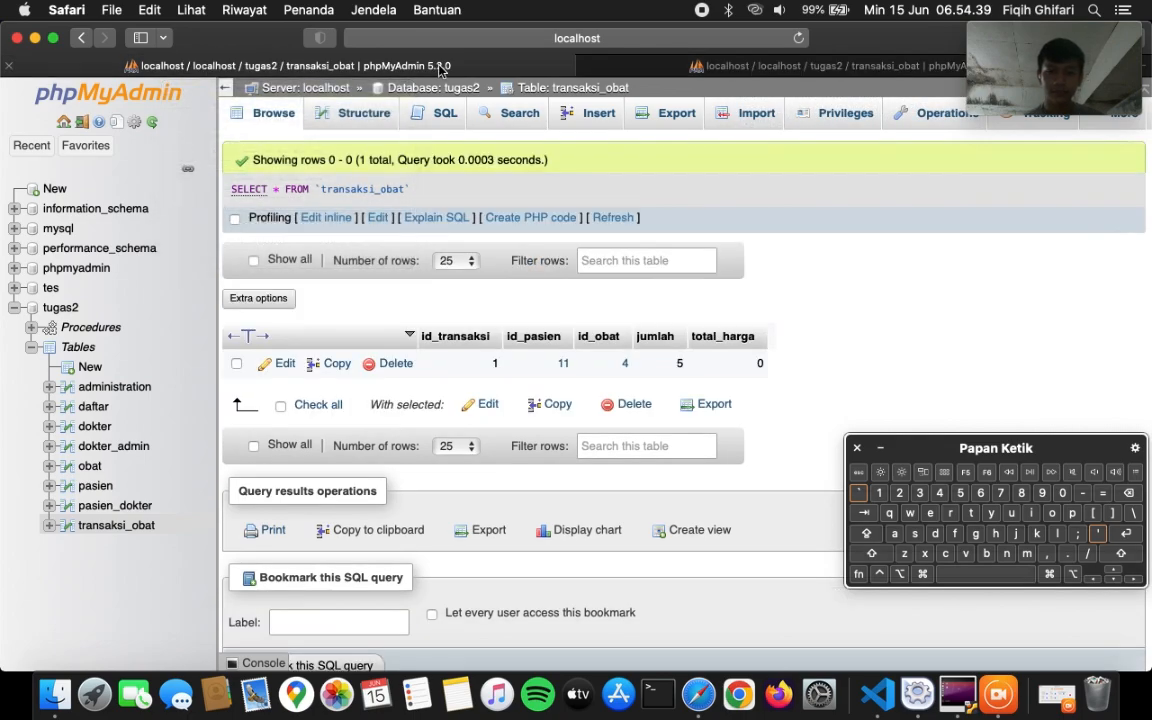
pyautogui.click(655, 60)
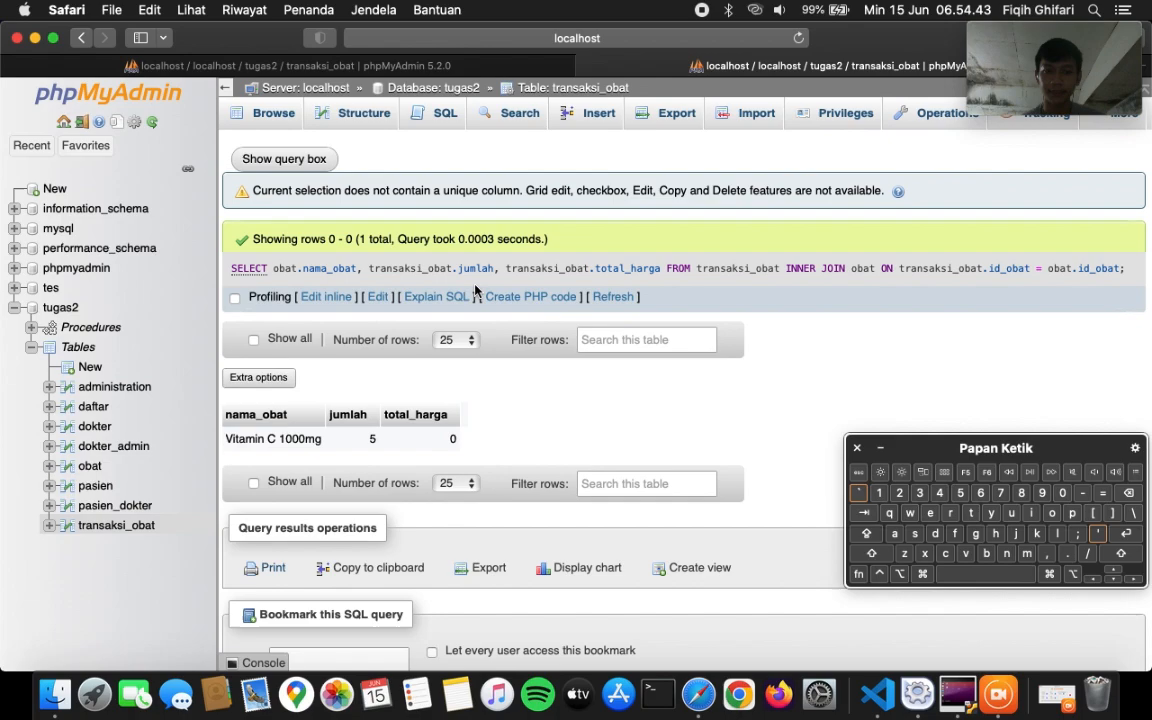
pyautogui.click(72, 313)
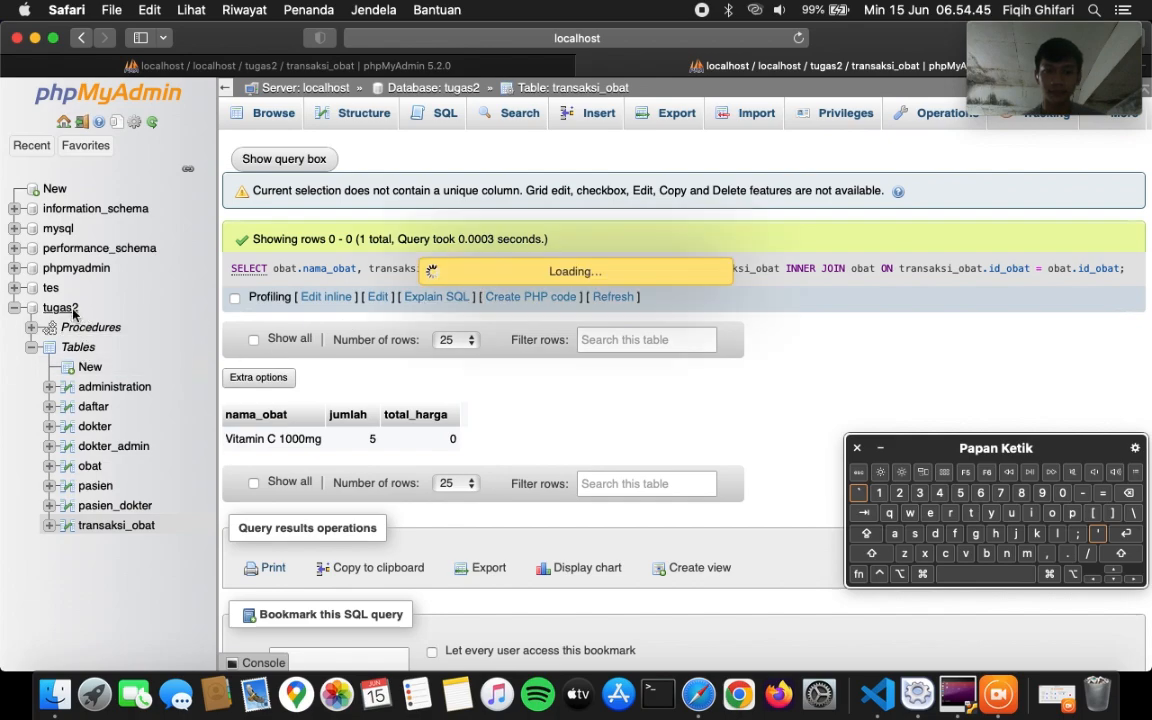
pyautogui.click(368, 65)
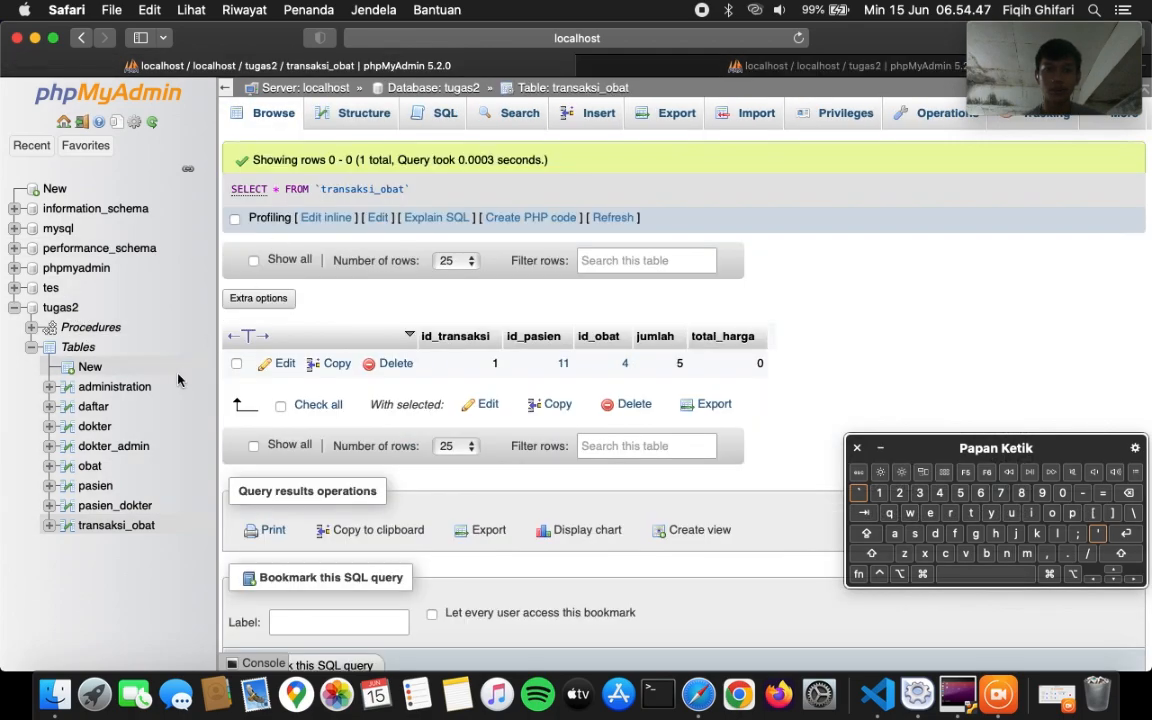
pyautogui.click(60, 306)
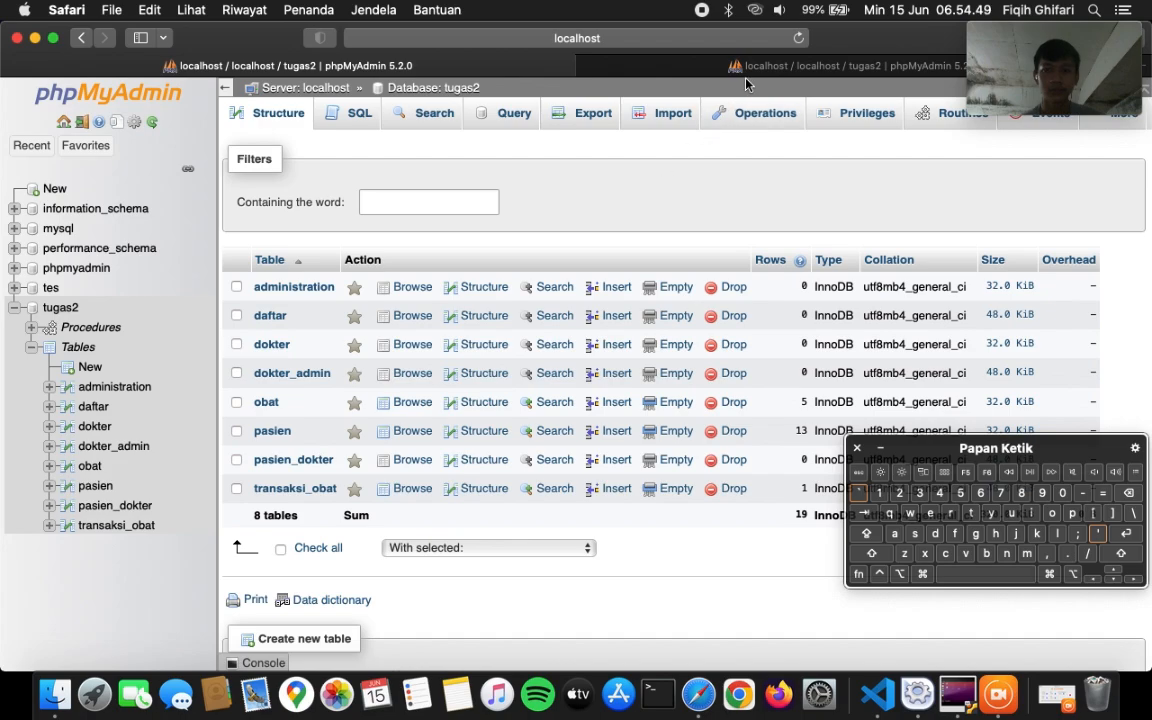
pyautogui.moveTo(755, 73)
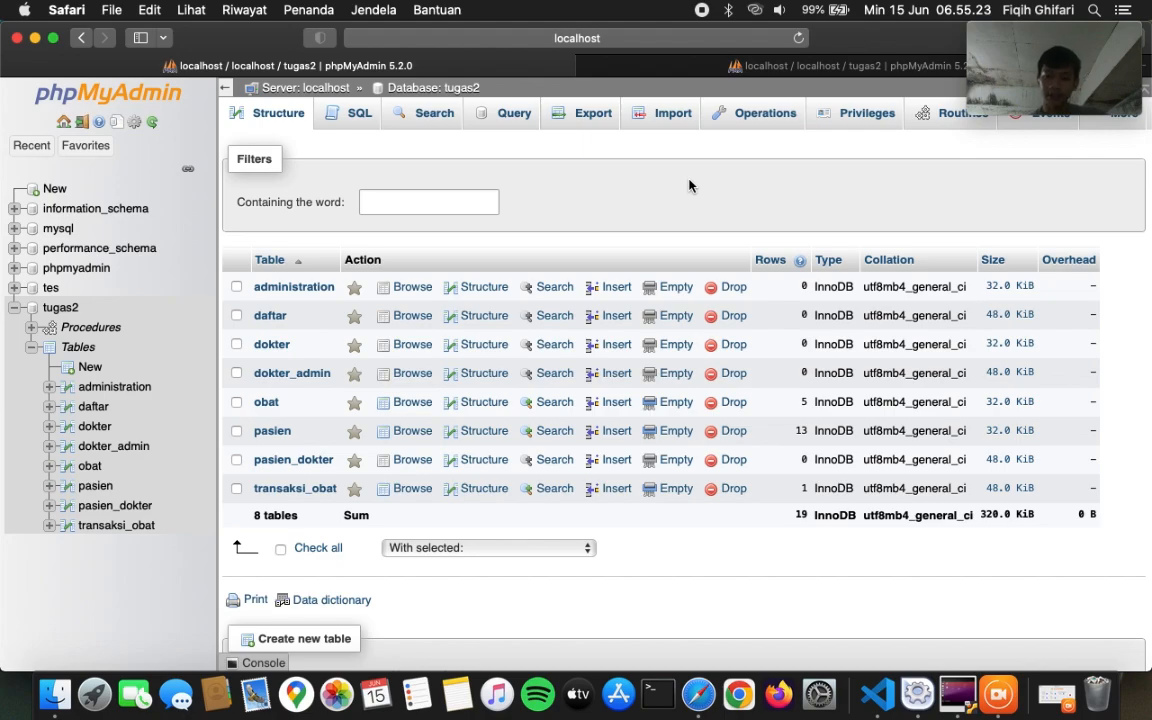
# - Unlock the Ubuntu VM's lock screen by entering the account password
pyautogui.click(959, 690)
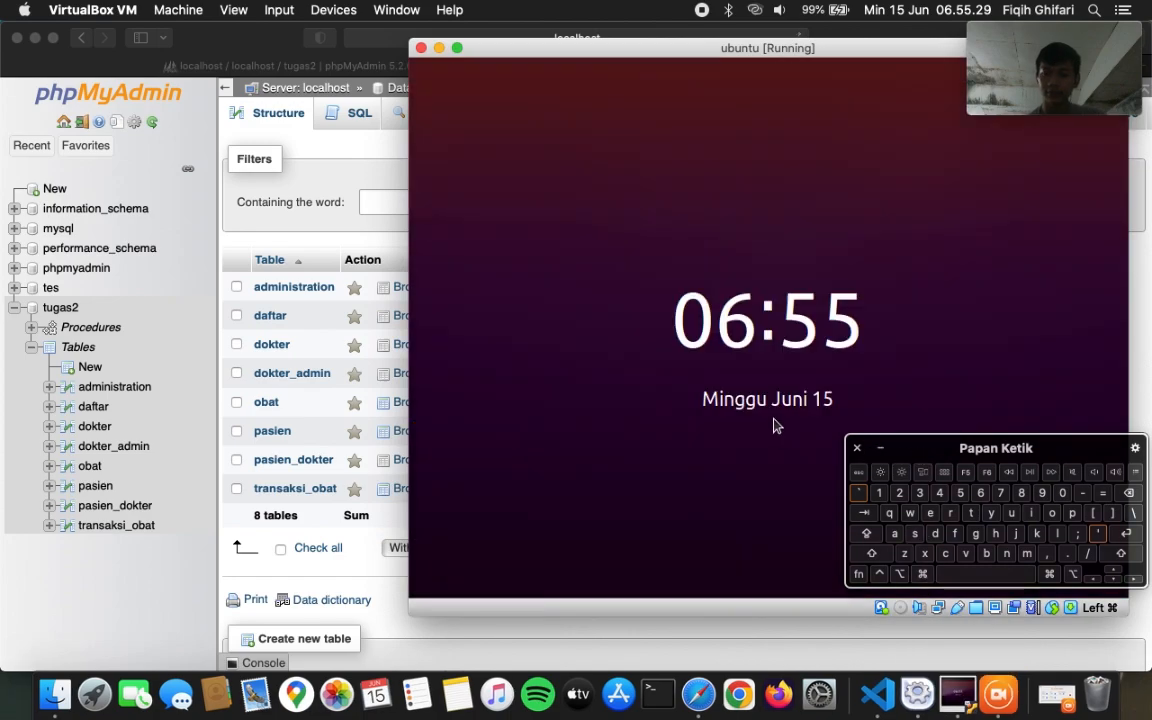
pyautogui.click(772, 425)
pyautogui.write('/********')
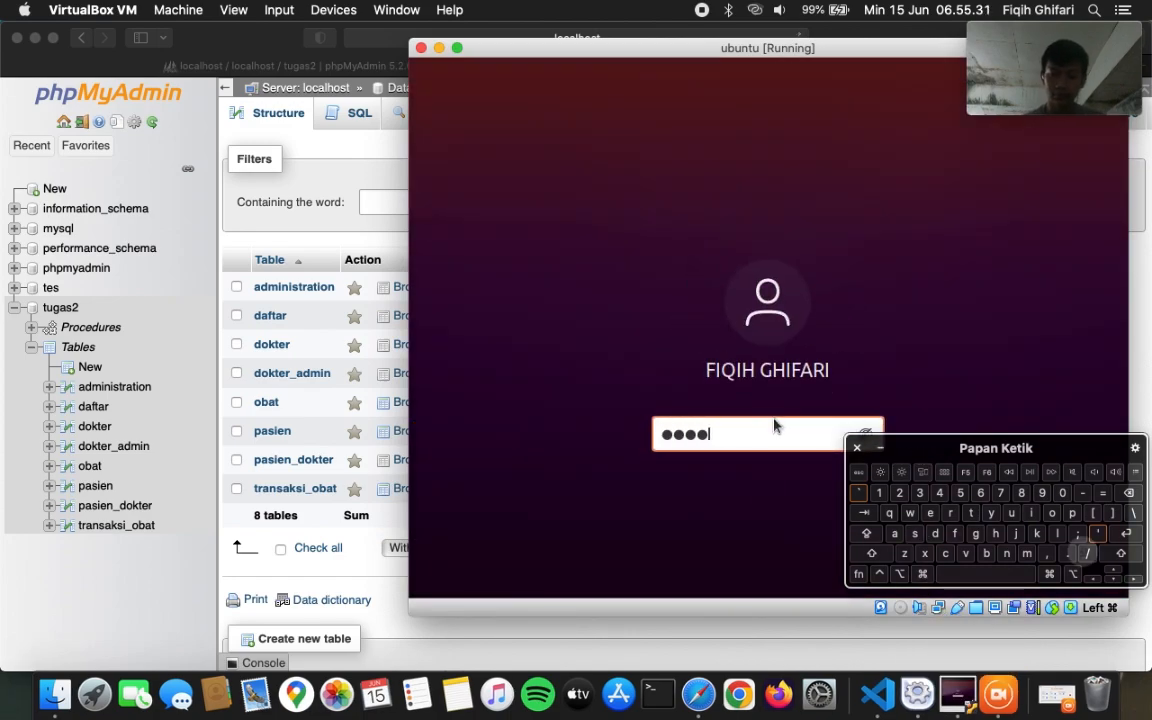
pyautogui.click(1134, 540)
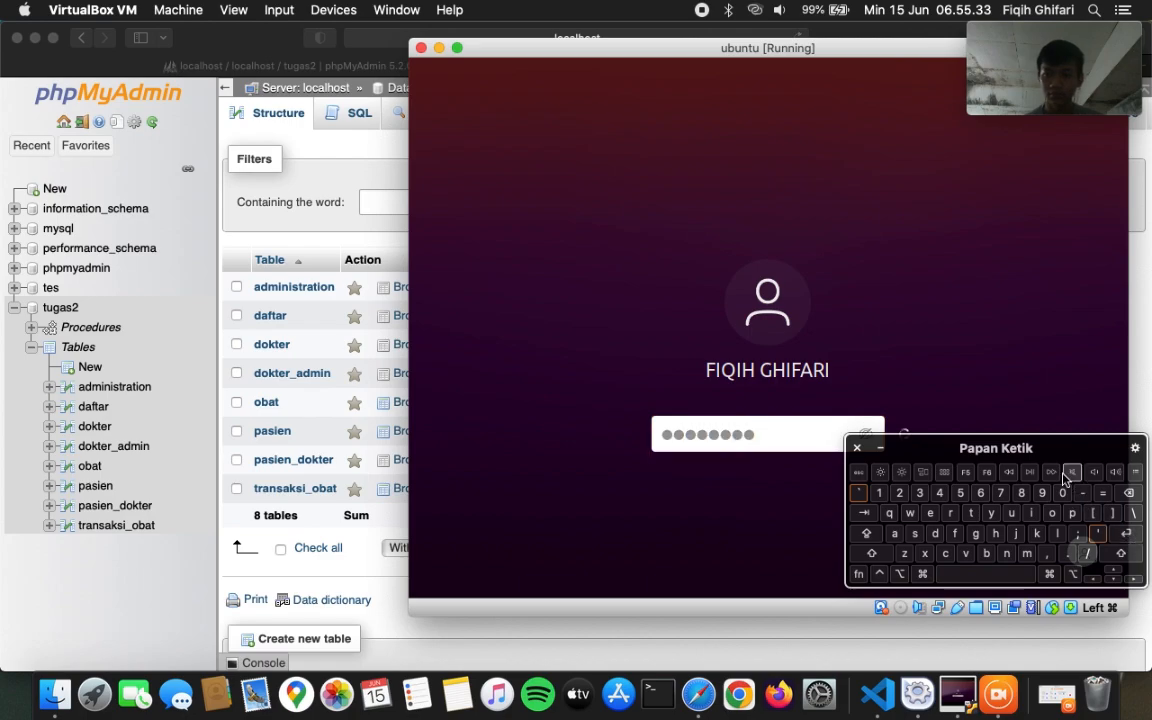
pyautogui.moveTo(1040, 525); pyautogui.dragTo(1041, 528)
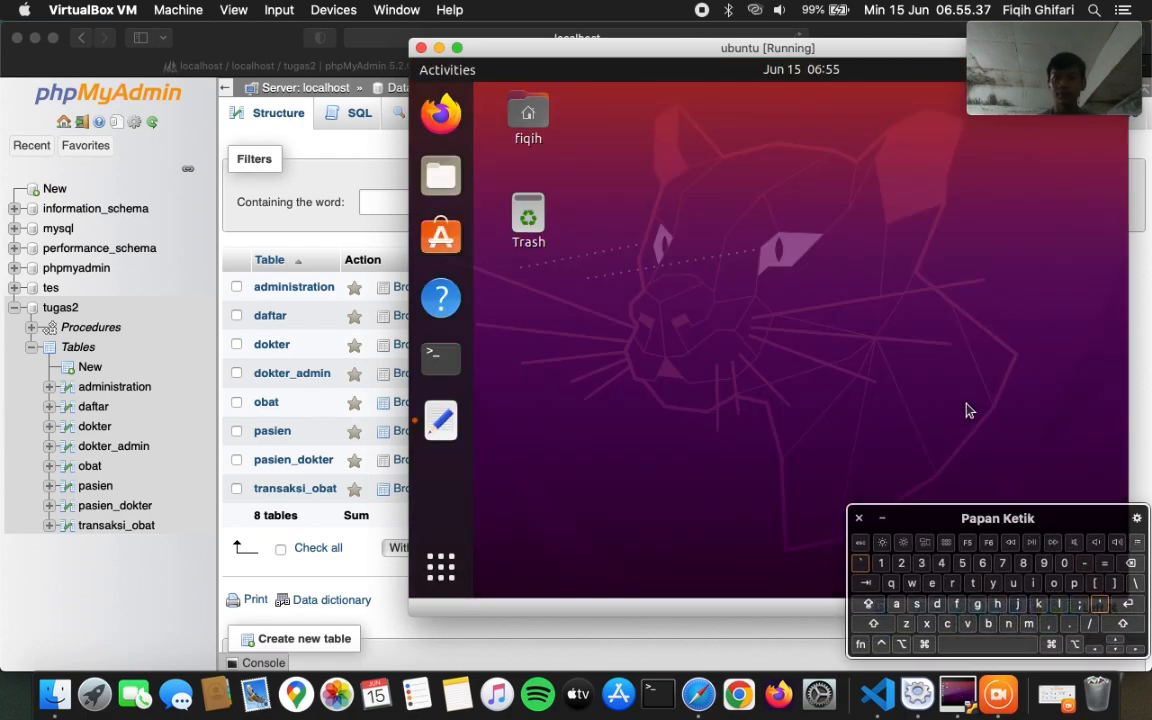
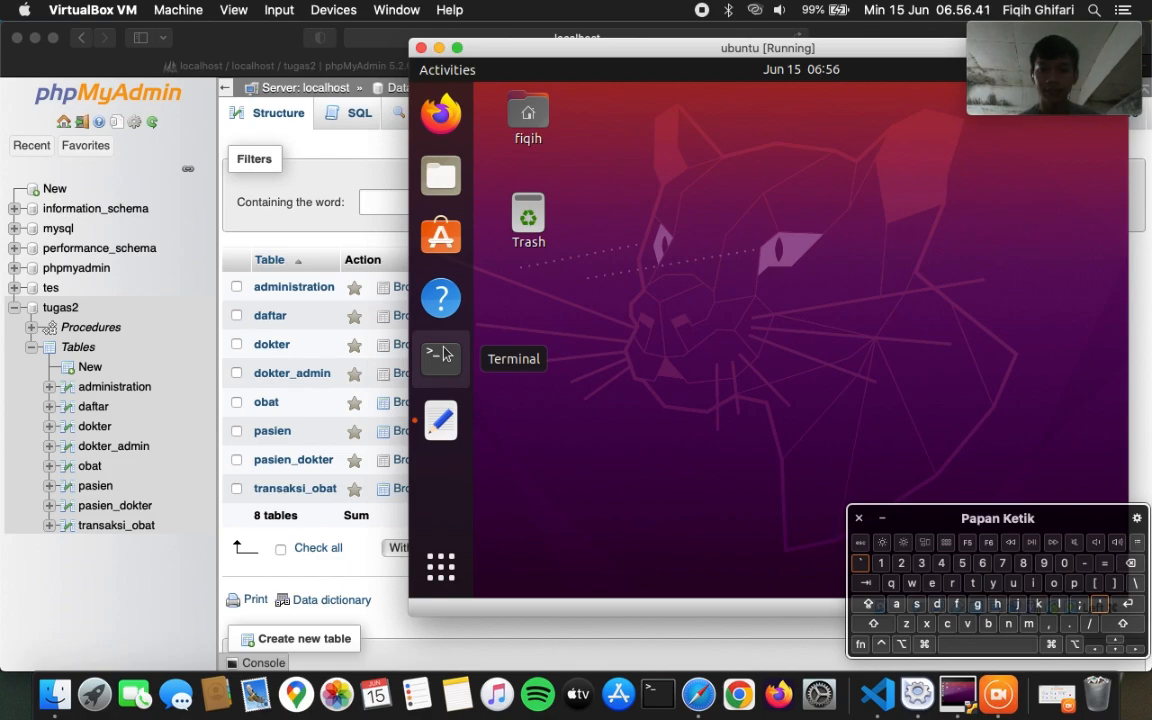
# - Copy the sudo /opt/lampp/manager-linux-x64.run command from the saved setup notes
pyautogui.click(443, 355)
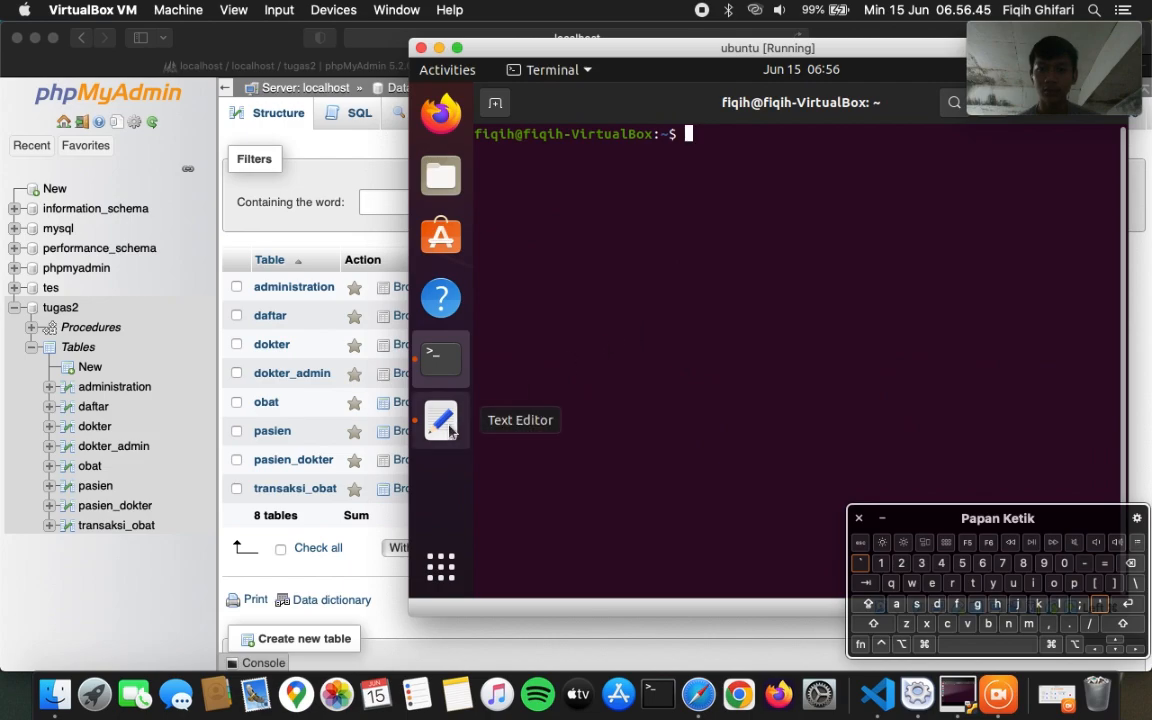
pyautogui.click(447, 428)
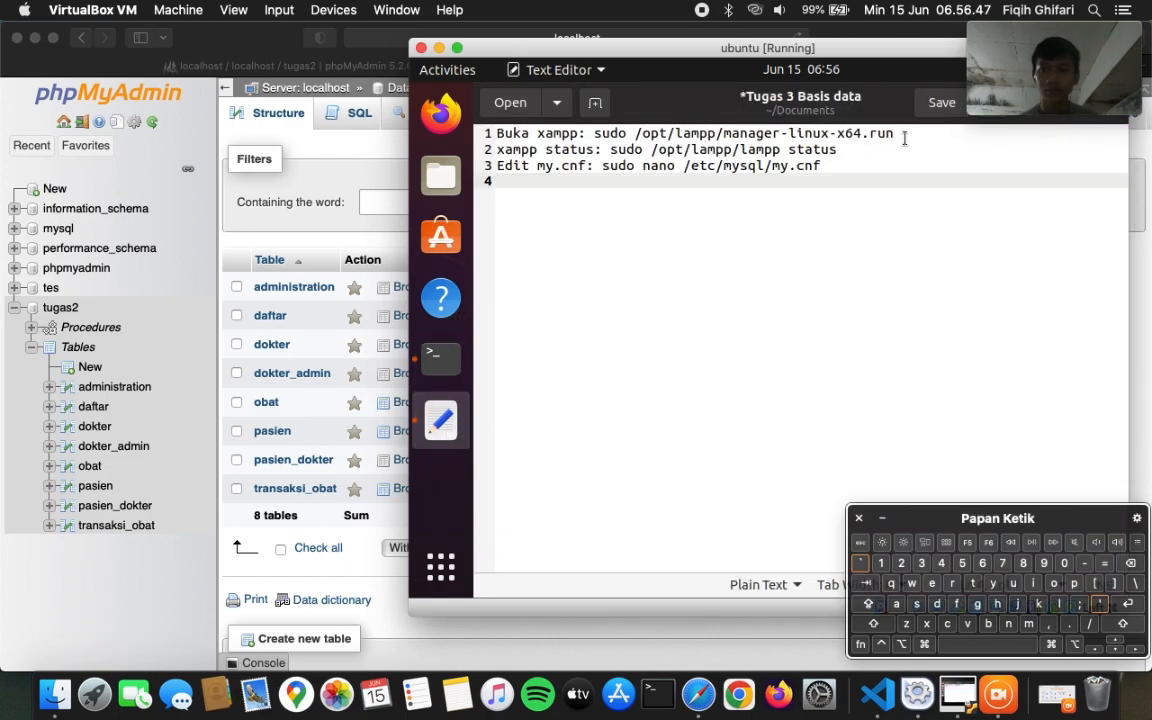
pyautogui.click(904, 136)
pyautogui.moveTo(904, 136); pyautogui.dragTo(594, 128)
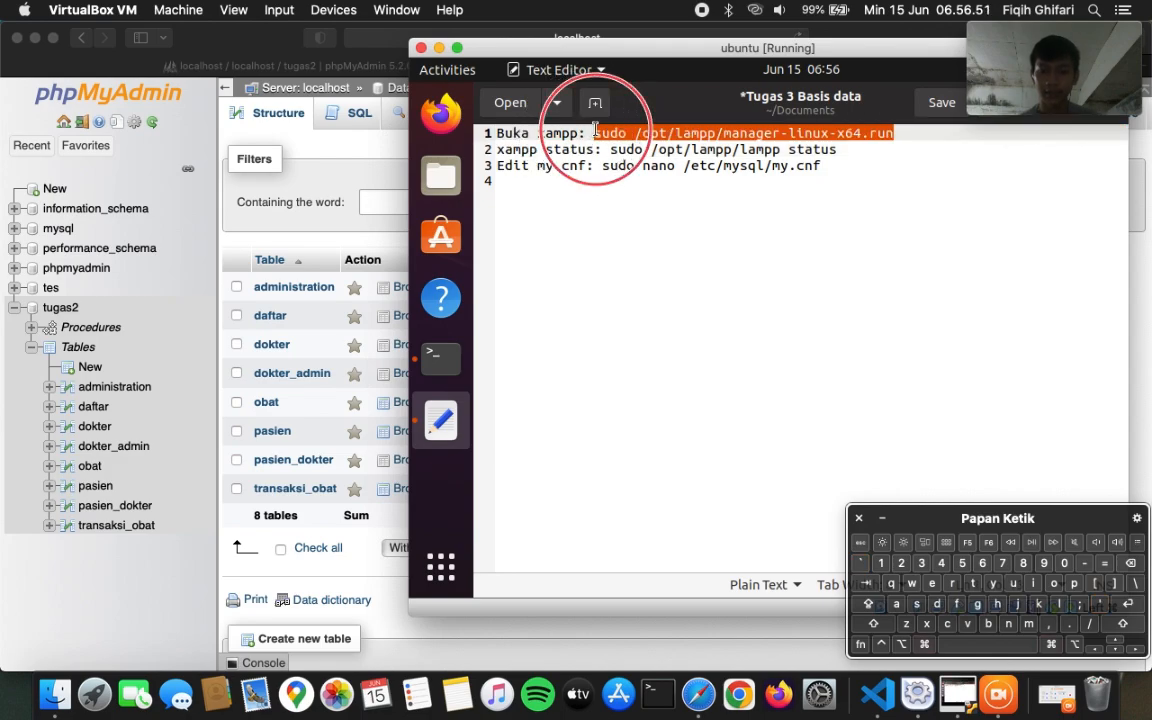
pyautogui.press('super+c')
pyautogui.click(745, 256)
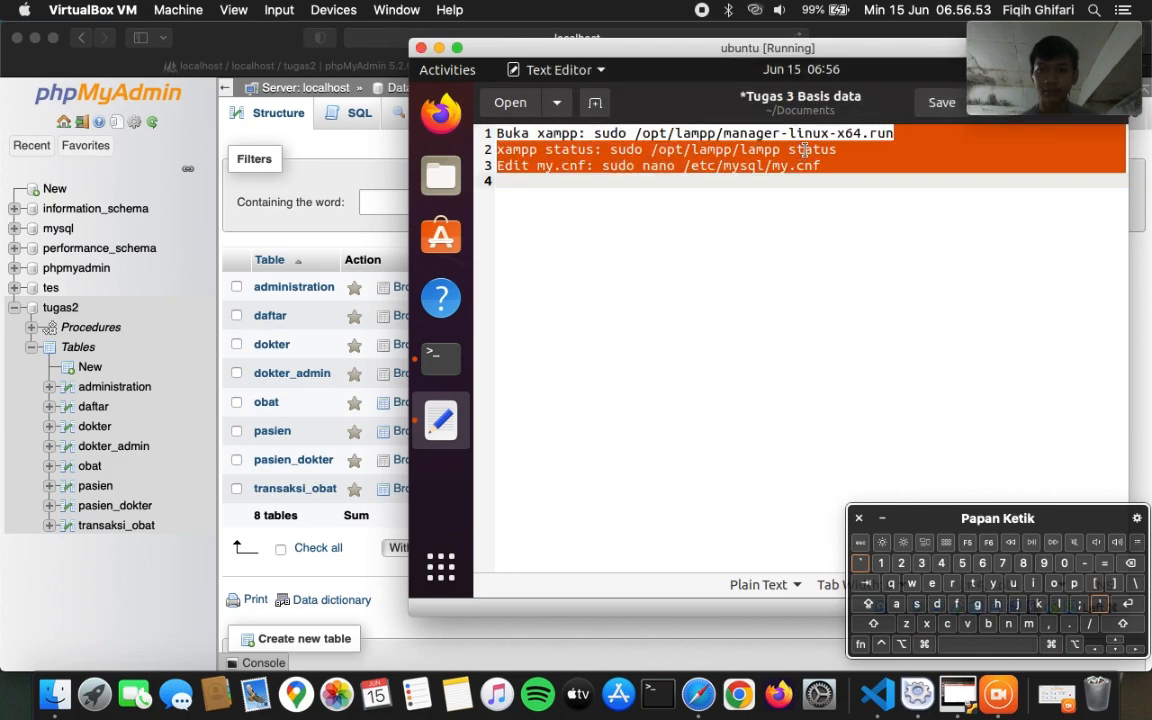
pyautogui.click(853, 133)
pyautogui.moveTo(904, 136); pyautogui.dragTo(596, 133)
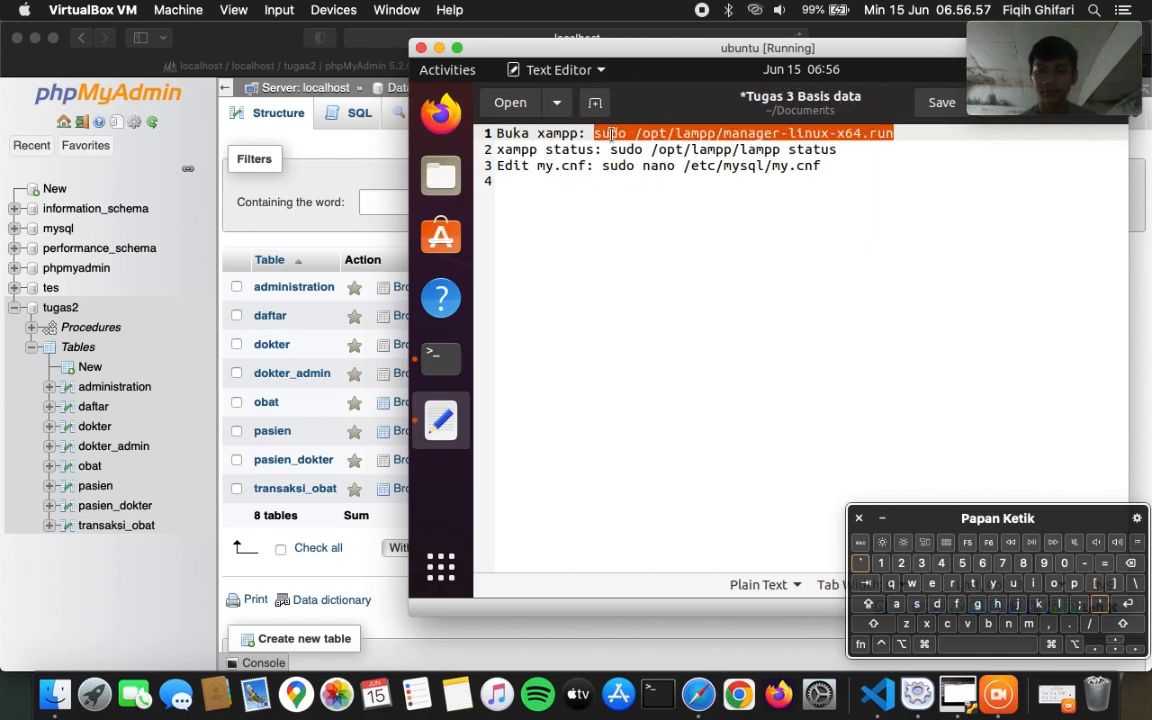
pyautogui.rightClick(612, 133)
pyautogui.click(656, 215)
# - Paste and run the launch command in Terminal, then enter the sudo password
pyautogui.click(438, 357)
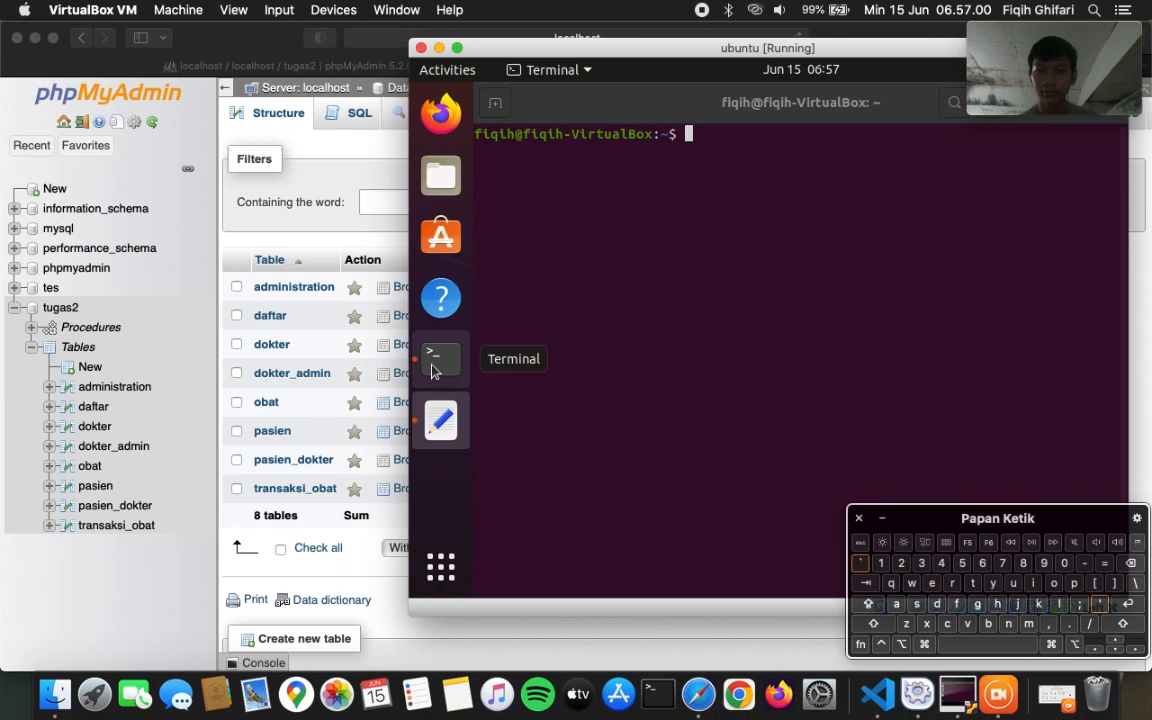
pyautogui.rightClick(733, 171)
pyautogui.click(761, 231)
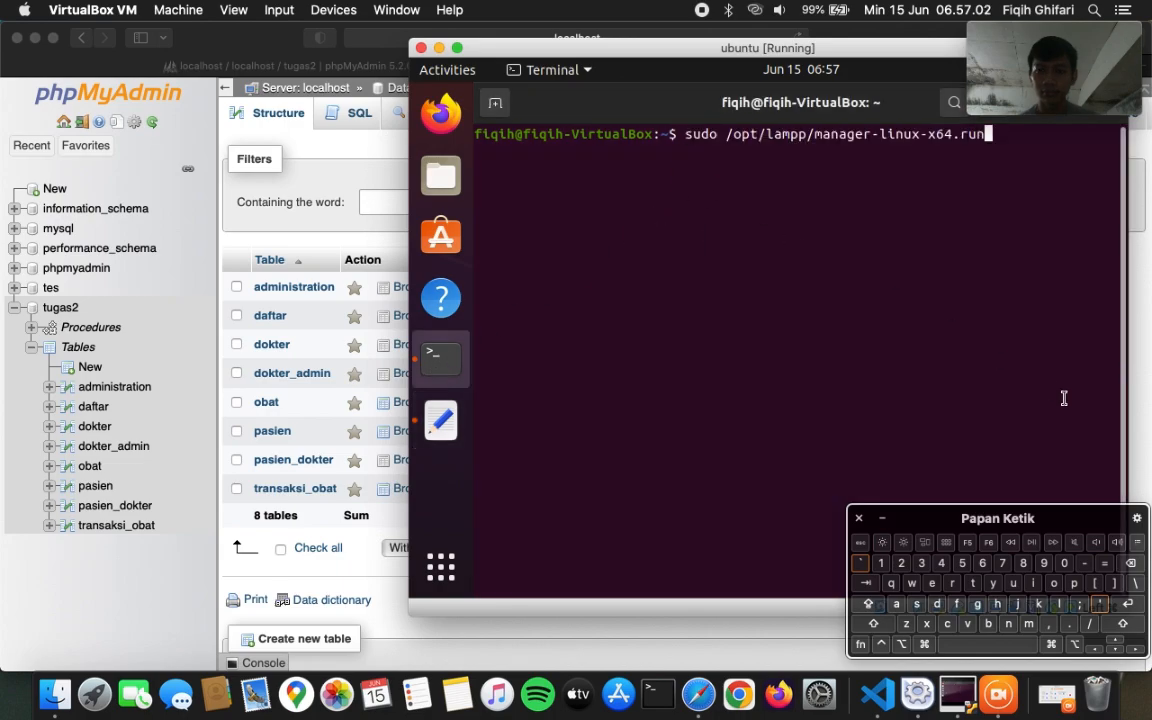
pyautogui.click(1129, 604)
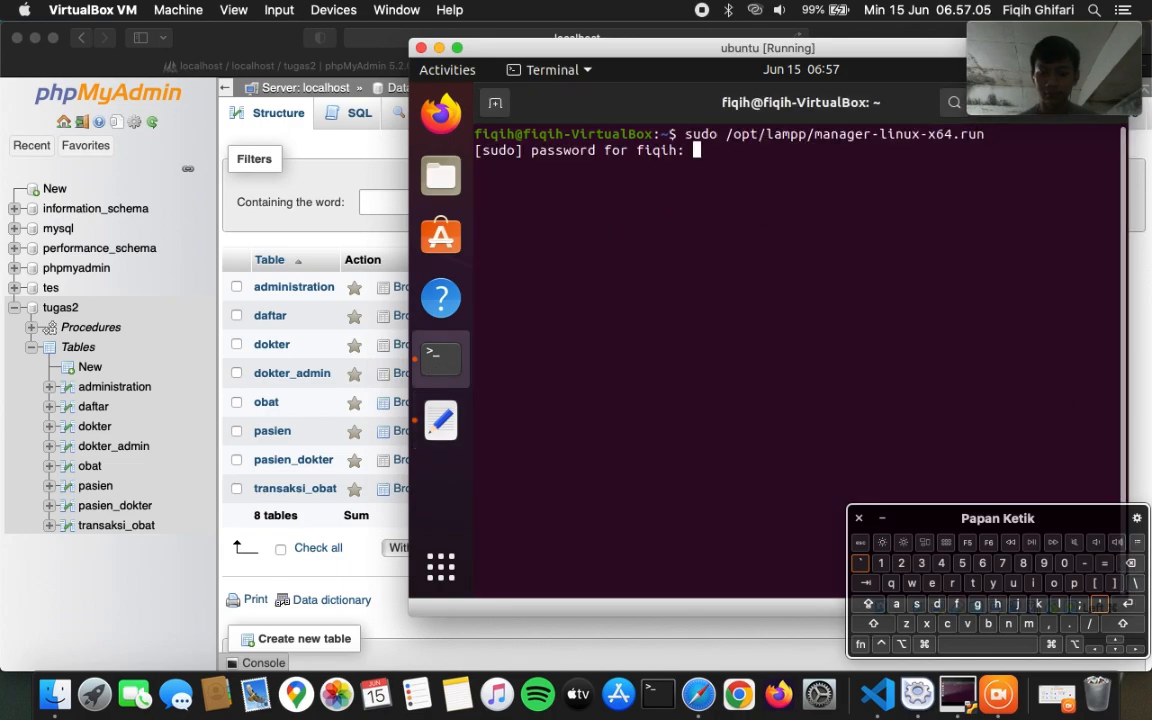
pyautogui.click(1127, 604)
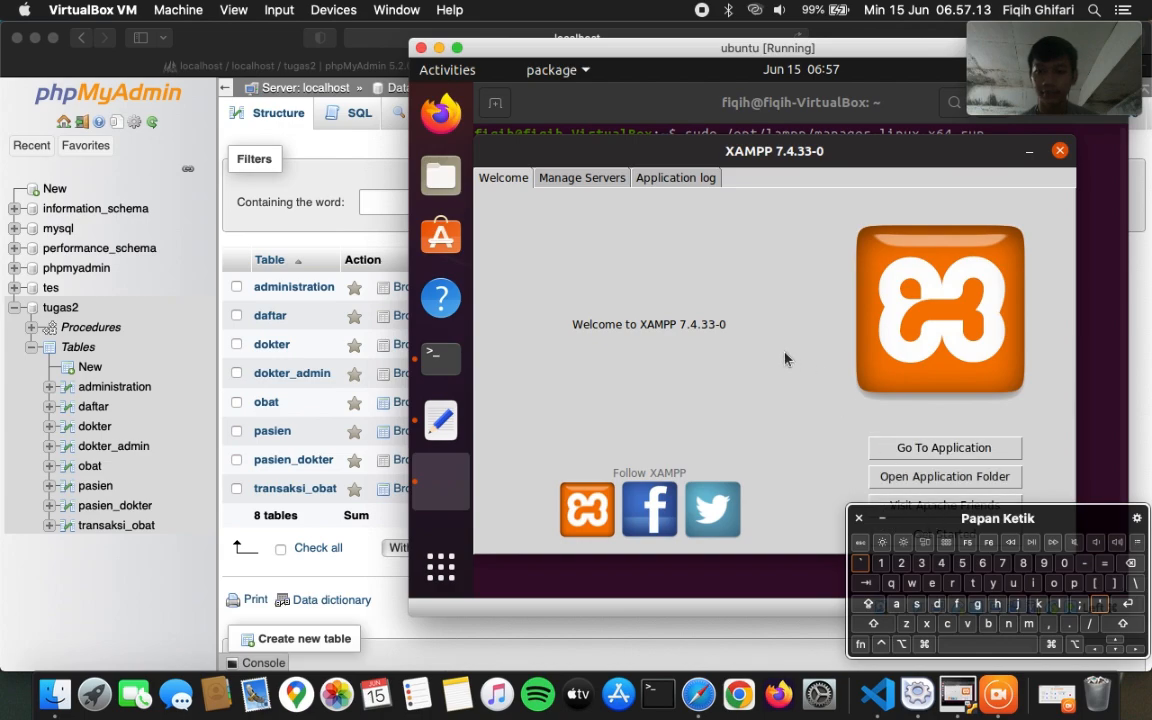
# - Start the Apache Web Server and MySQL Database servers in Manage Servers
pyautogui.click(595, 179)
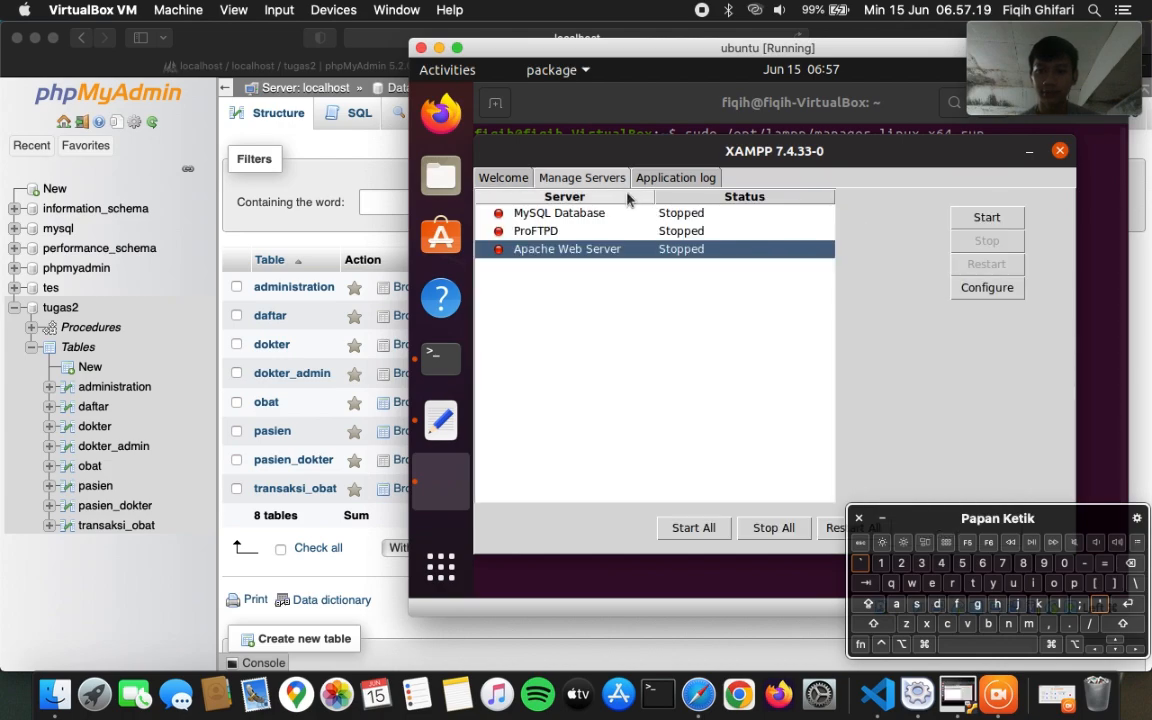
pyautogui.click(641, 213)
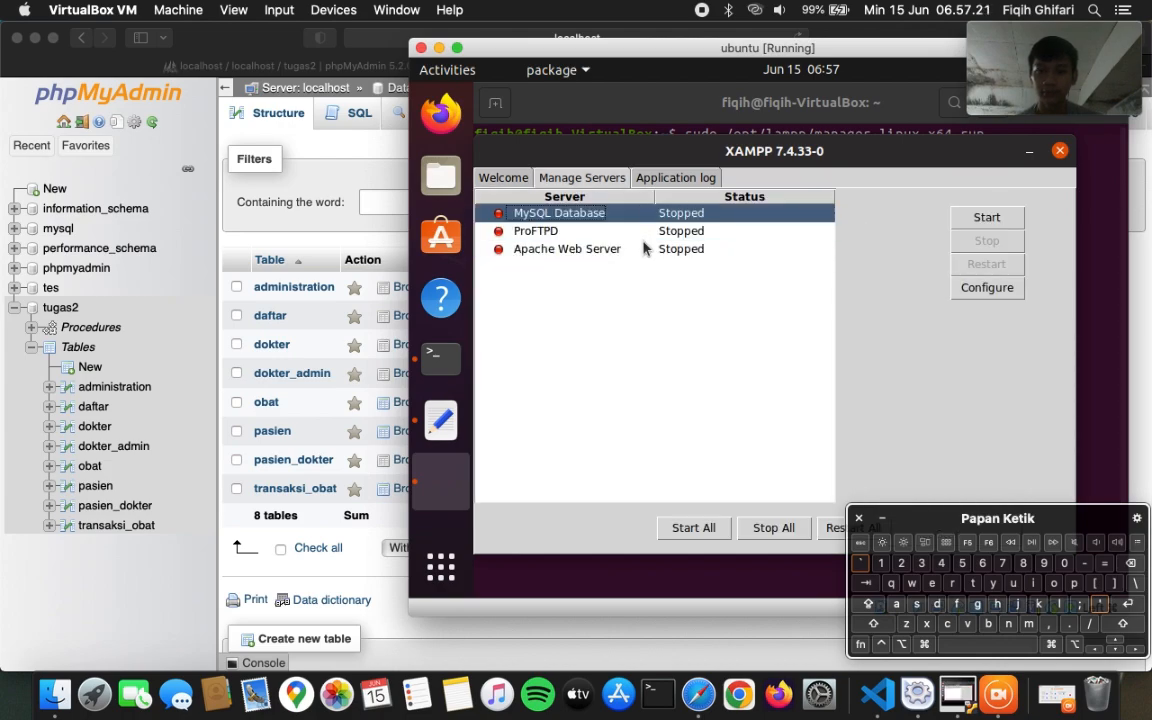
pyautogui.click(645, 248)
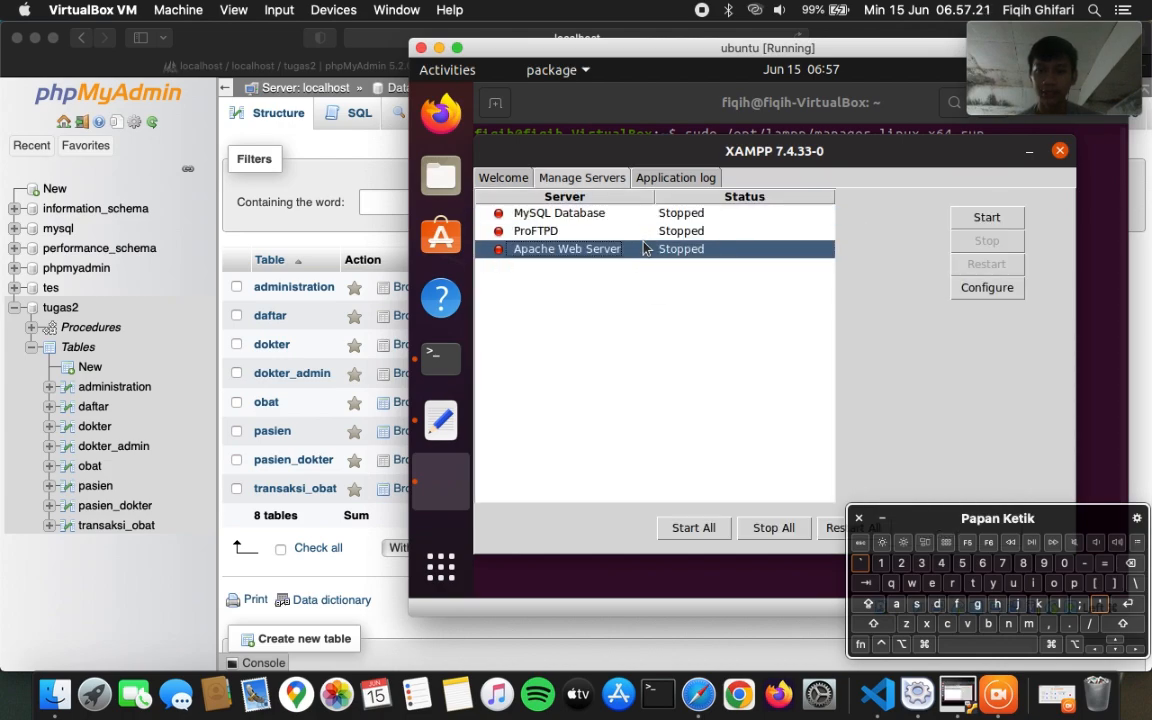
pyautogui.click(985, 217)
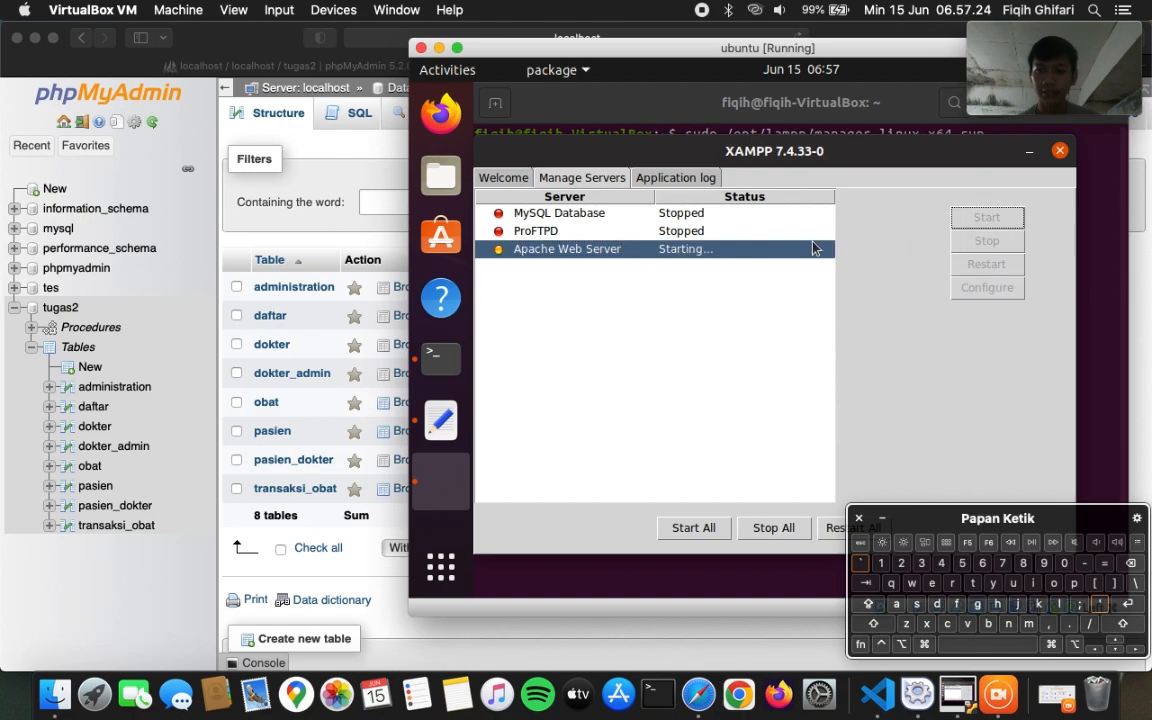
pyautogui.click(698, 215)
pyautogui.click(980, 218)
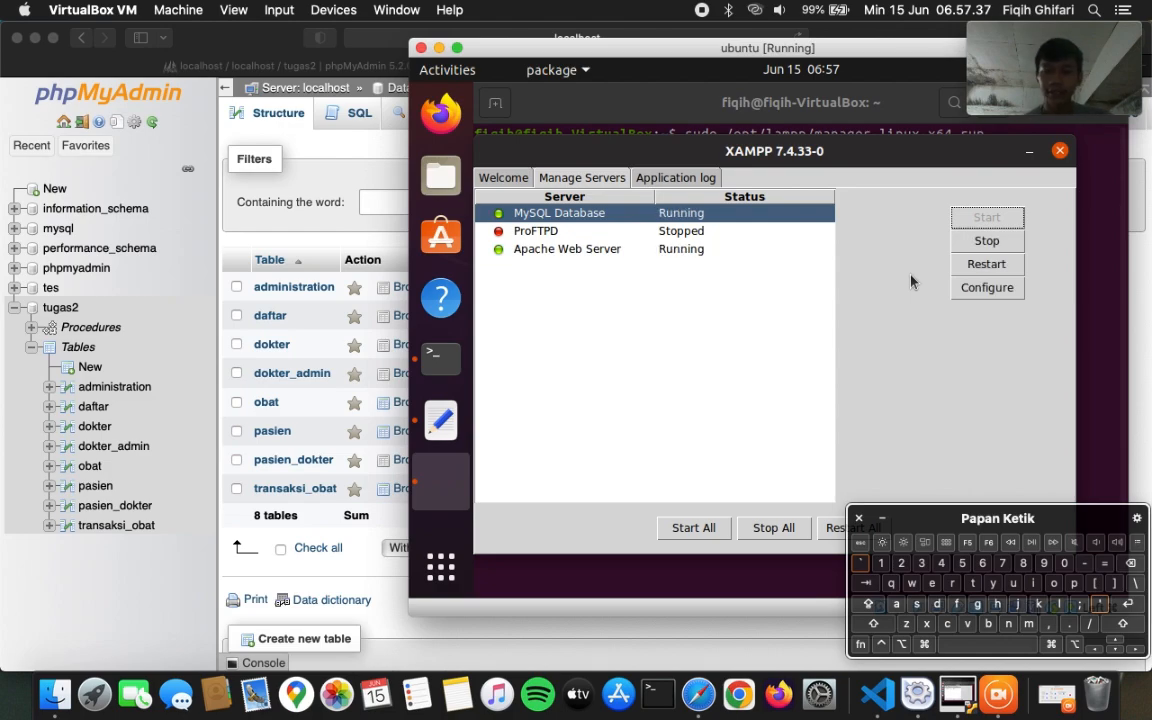
# - Try opening the XAMPP dashboard in a browser from the Welcome page
pyautogui.click(503, 178)
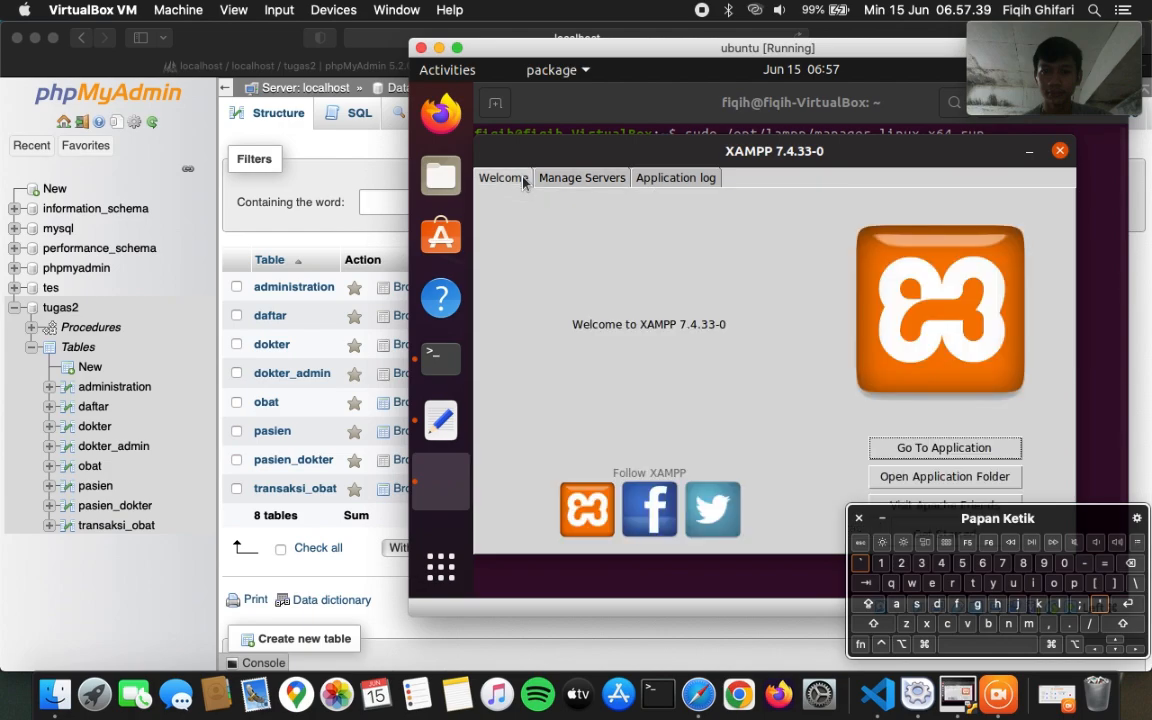
pyautogui.click(948, 450)
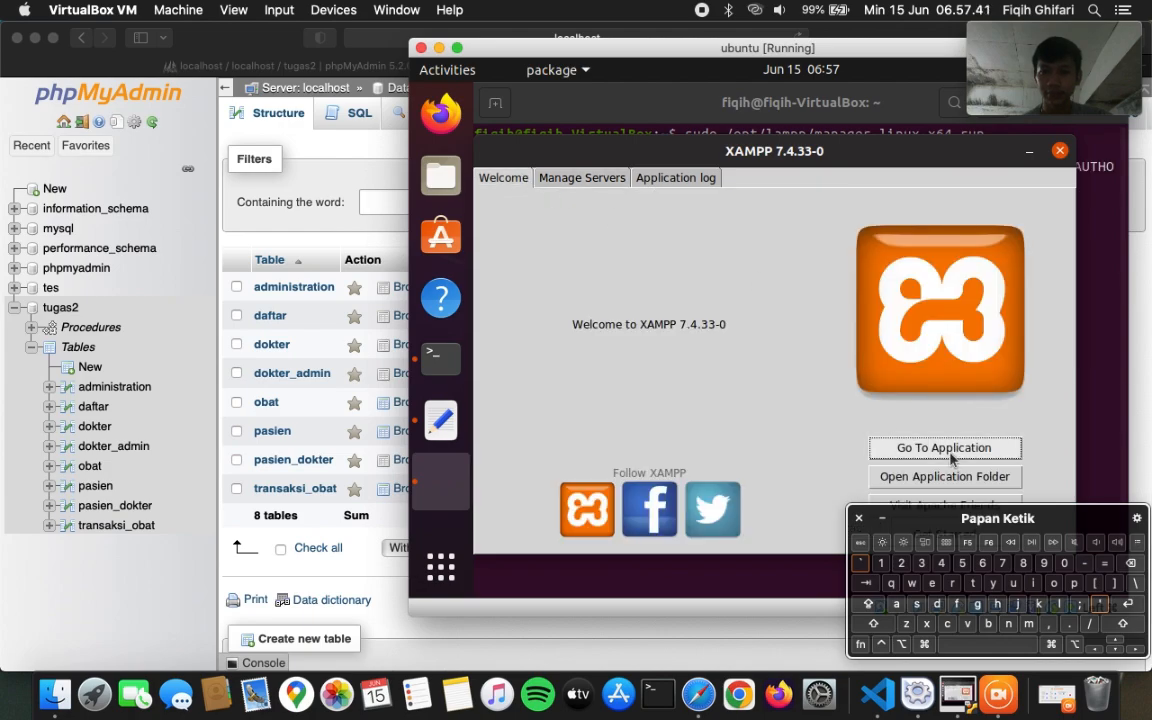
pyautogui.click(1081, 279)
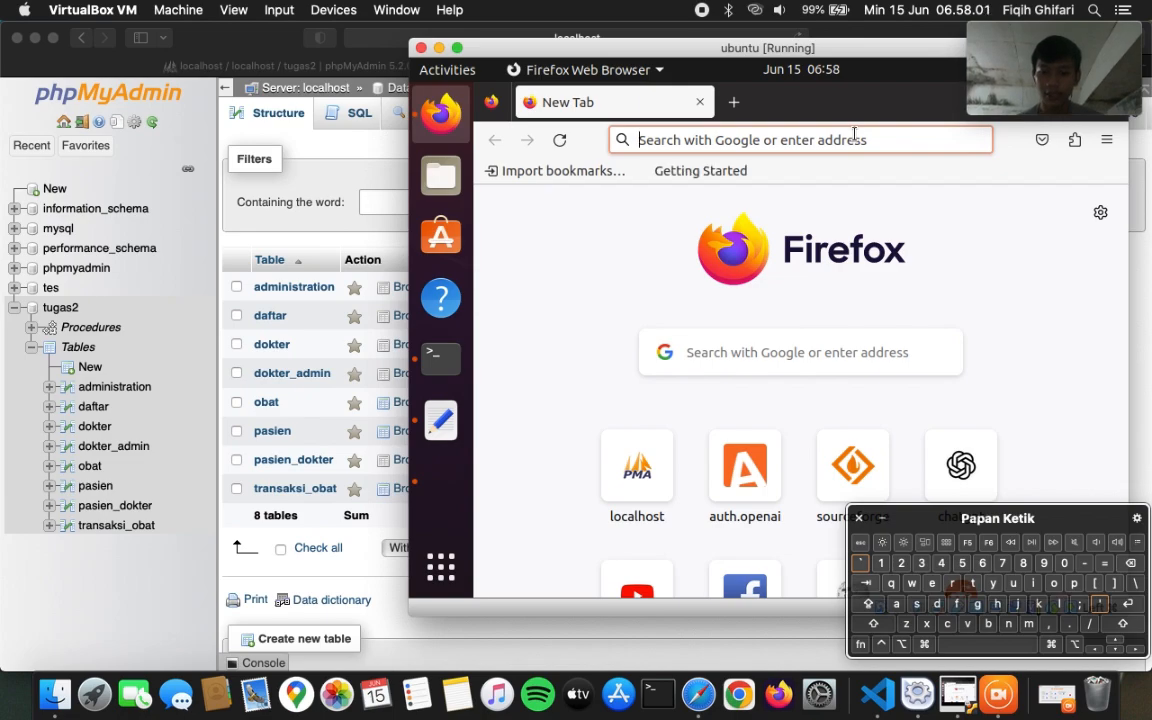
# - Load localhost/phpmyadmin in the VM's Firefox, go to its home, then return to the host's tugas2 overview
pyautogui.write('lo')
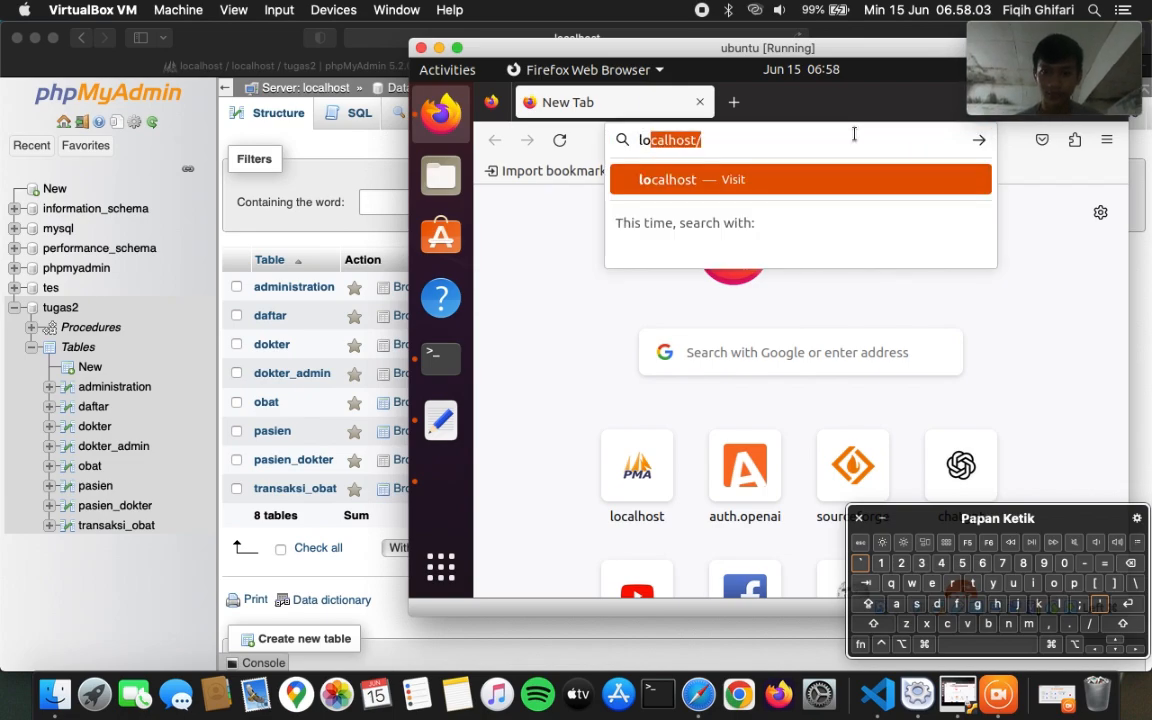
pyautogui.write('calhost/')
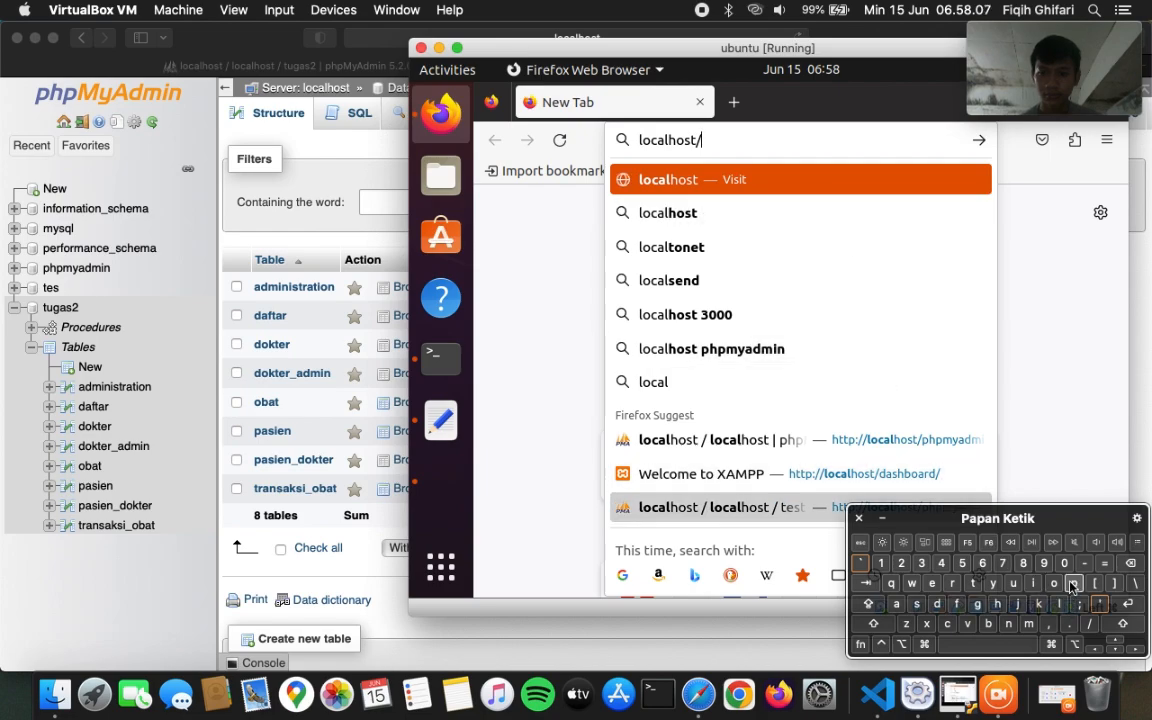
pyautogui.write('phpmyadmin/')
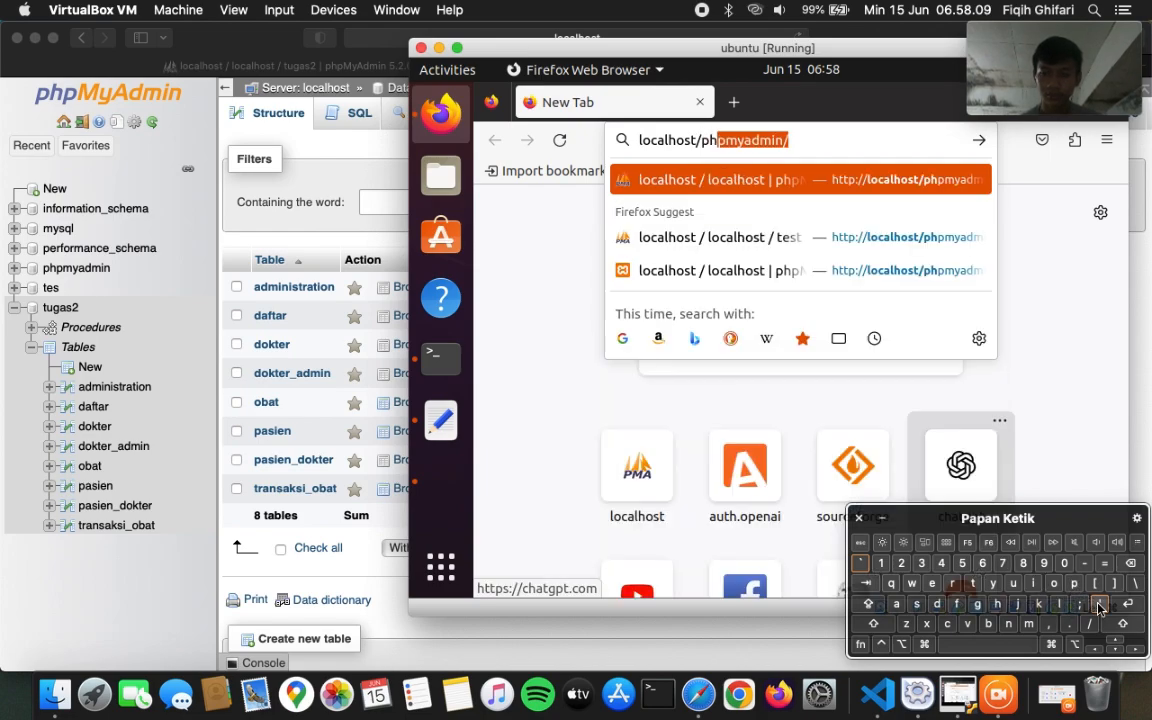
pyautogui.click(1121, 602)
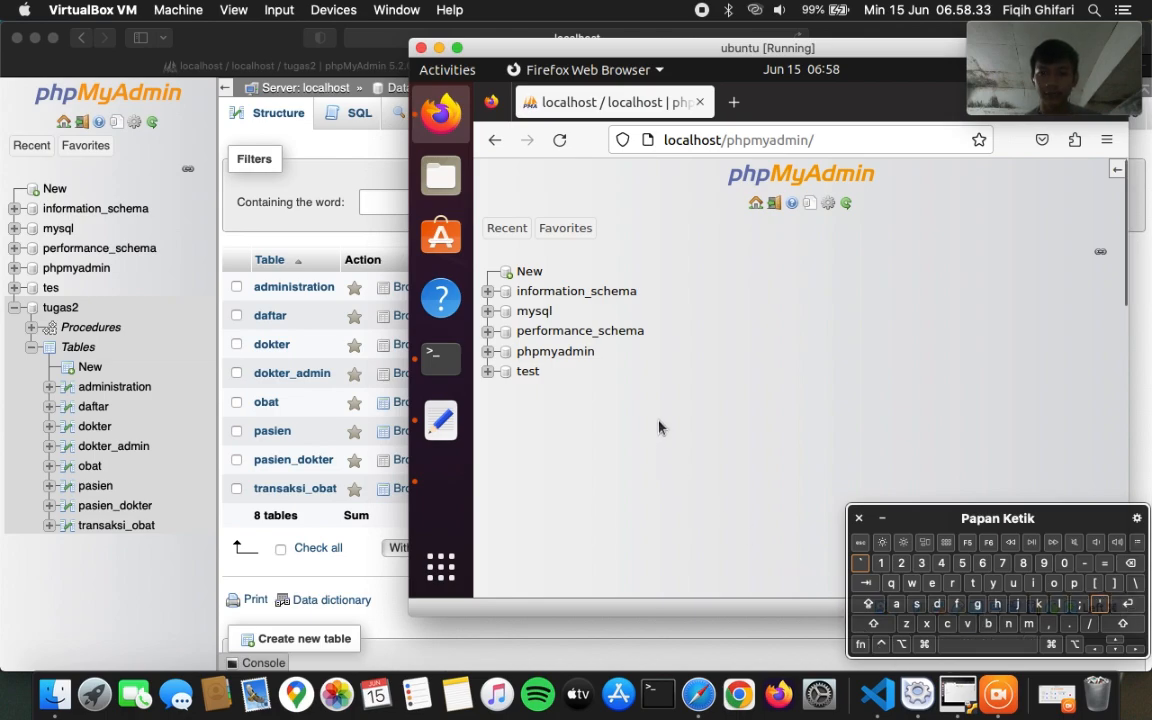
pyautogui.click(757, 203)
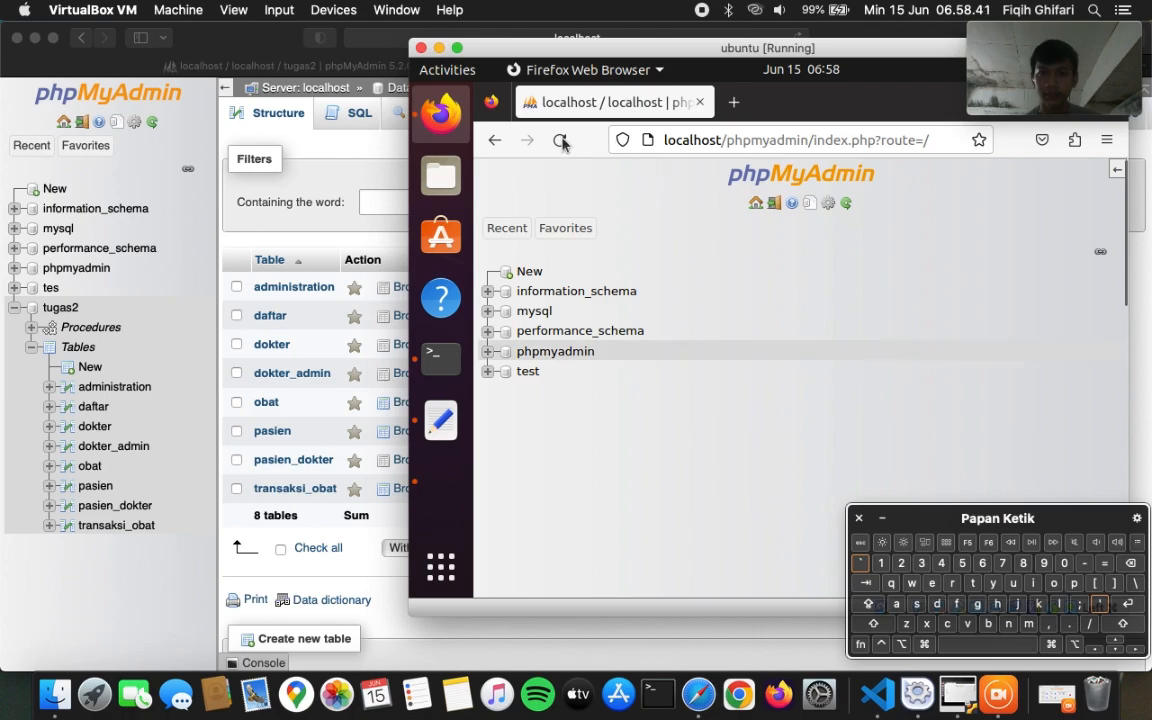
pyautogui.click(313, 158)
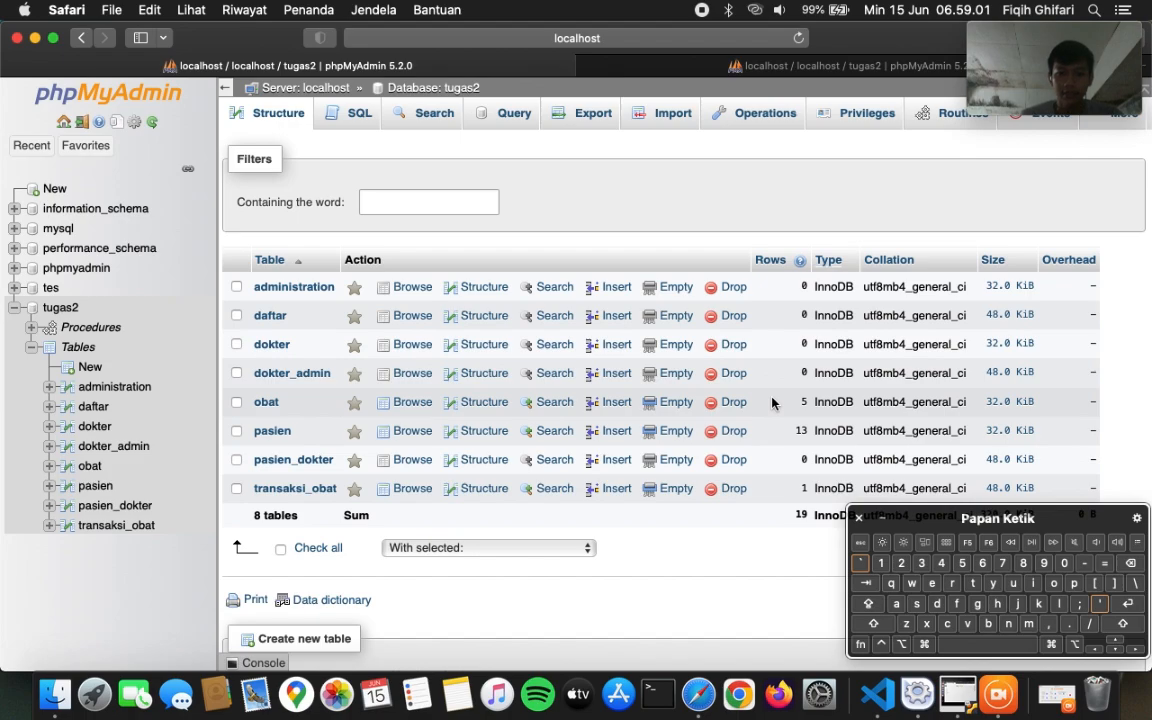
# - Export the tugas2 database with the default Quick SQL settings
pyautogui.click(60, 309)
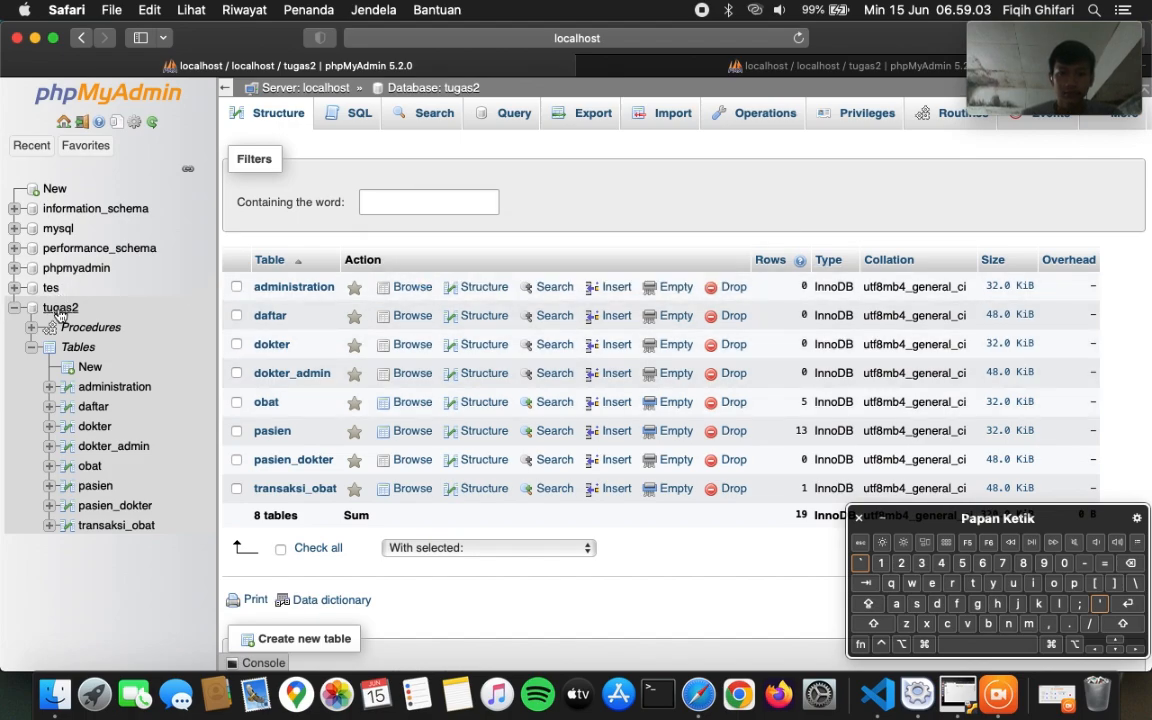
pyautogui.click(585, 113)
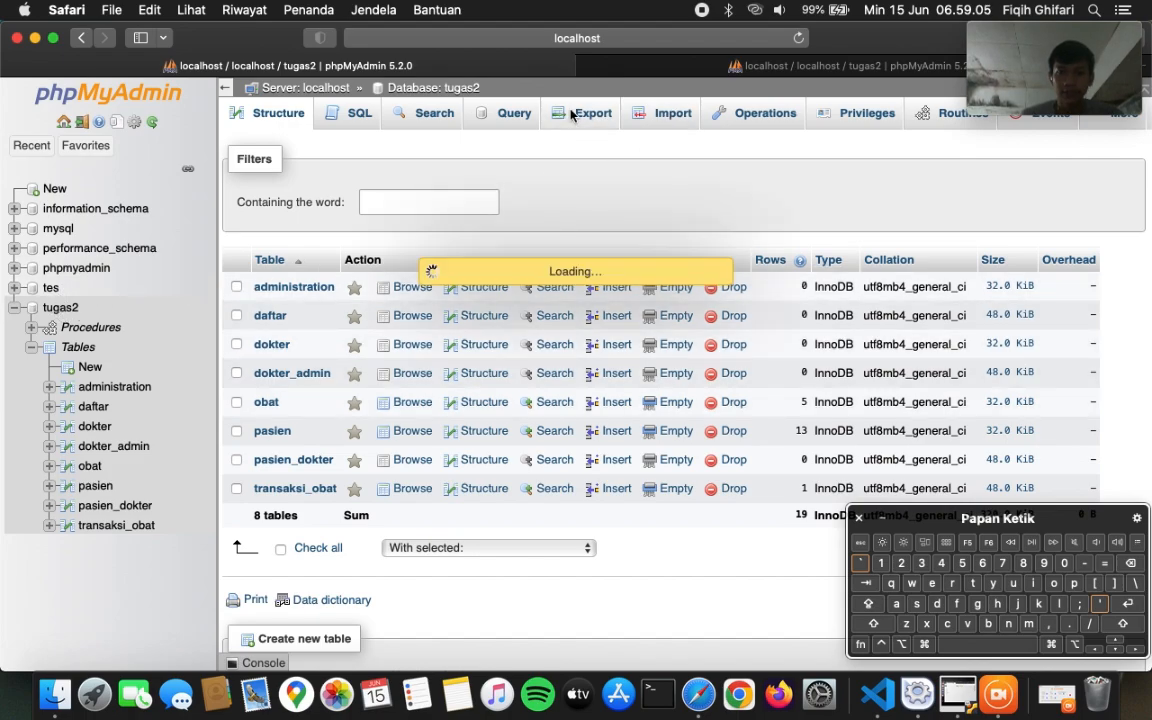
pyautogui.click(452, 317)
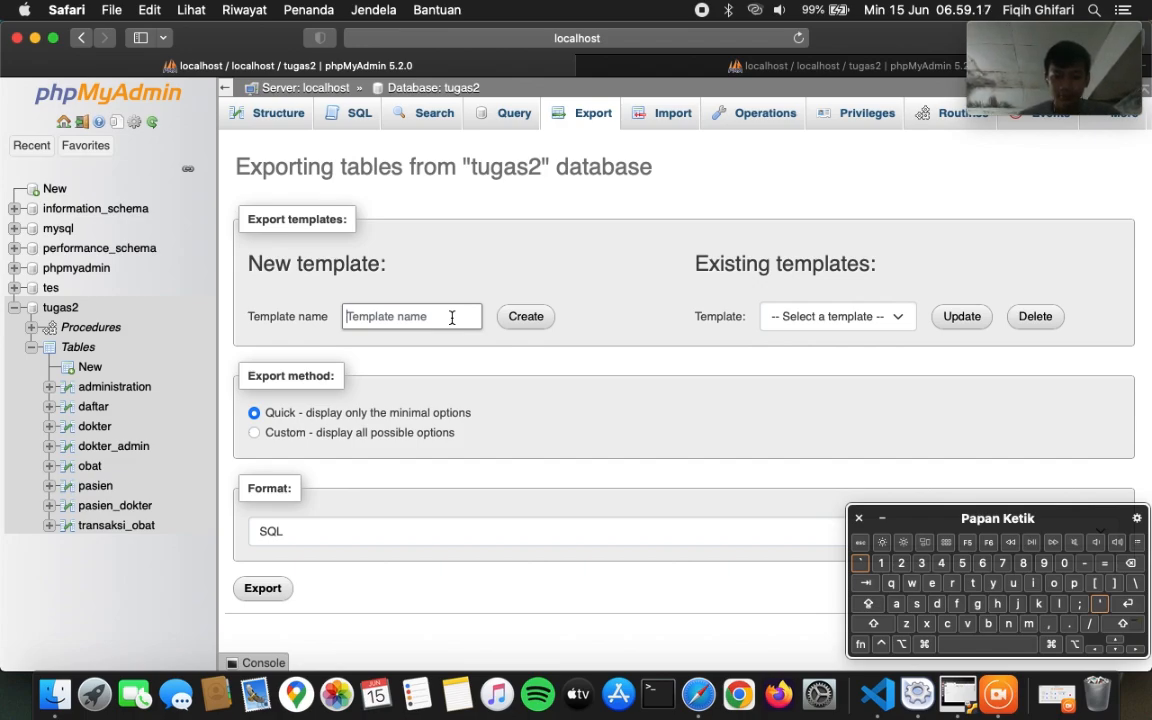
pyautogui.write('dist')
pyautogui.press('BackSpace')
pyautogui.press('BackSpace')
pyautogui.press('BackSpace')
pyautogui.press('BackSpace')
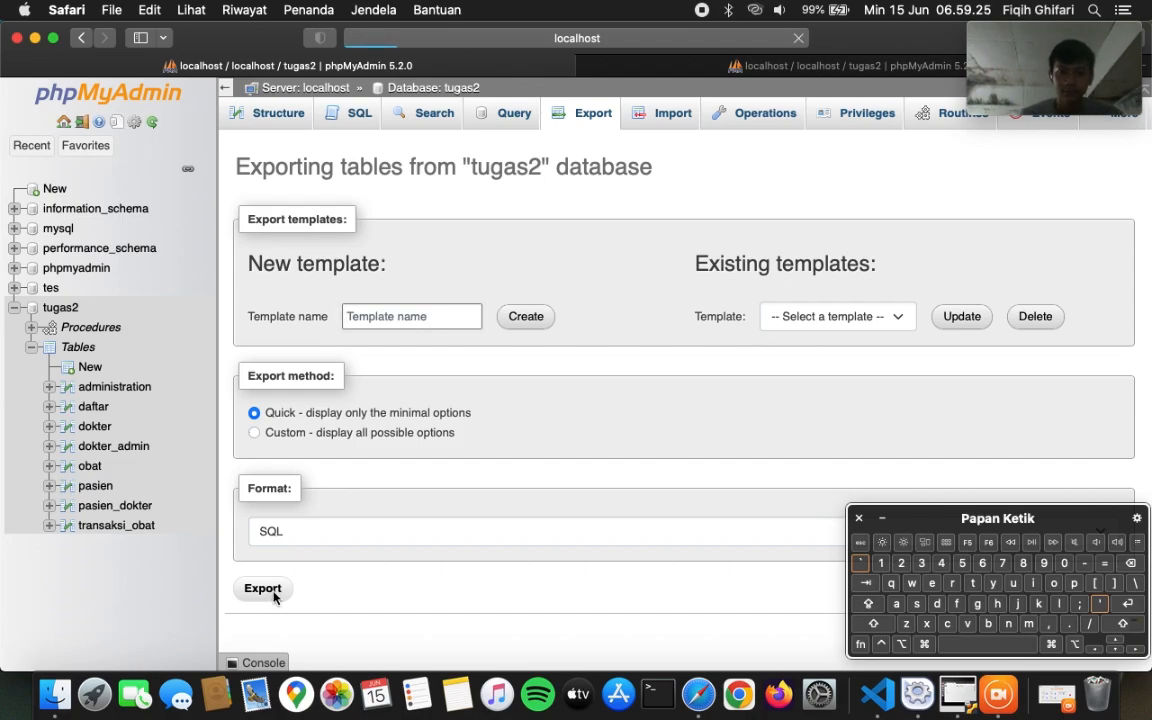
pyautogui.click(263, 589)
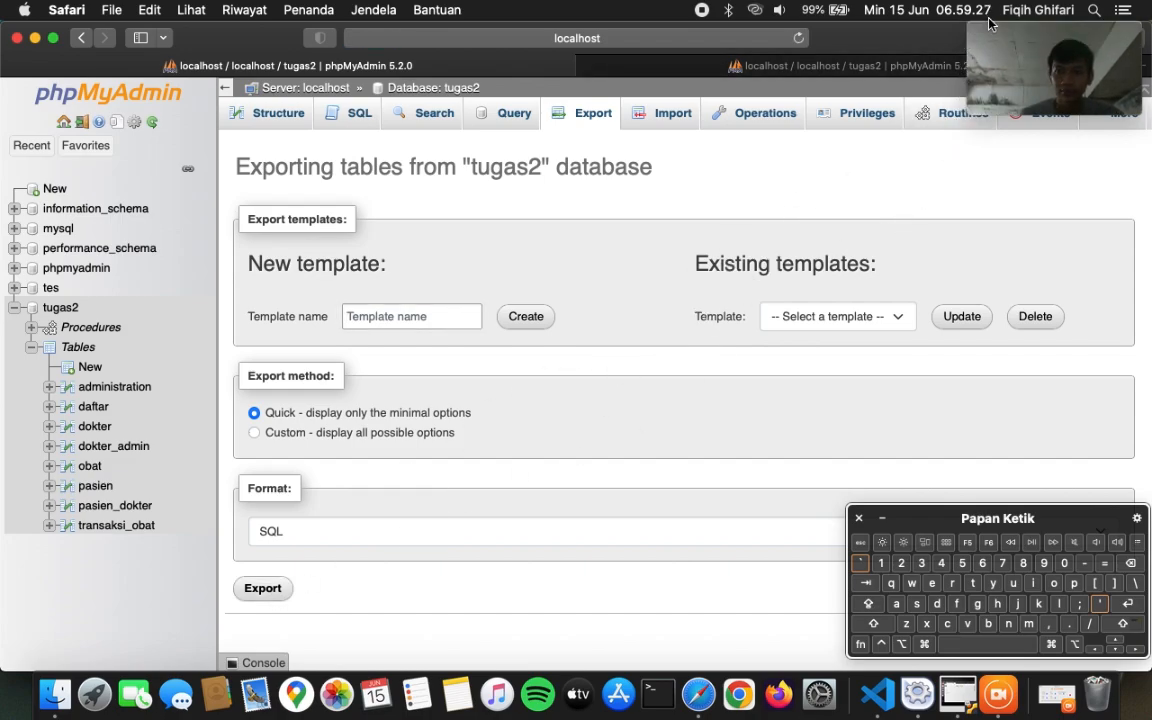
# - Reveal the downloaded tugas2.sql file in Finder from the downloads list
pyautogui.click(1022, 73)
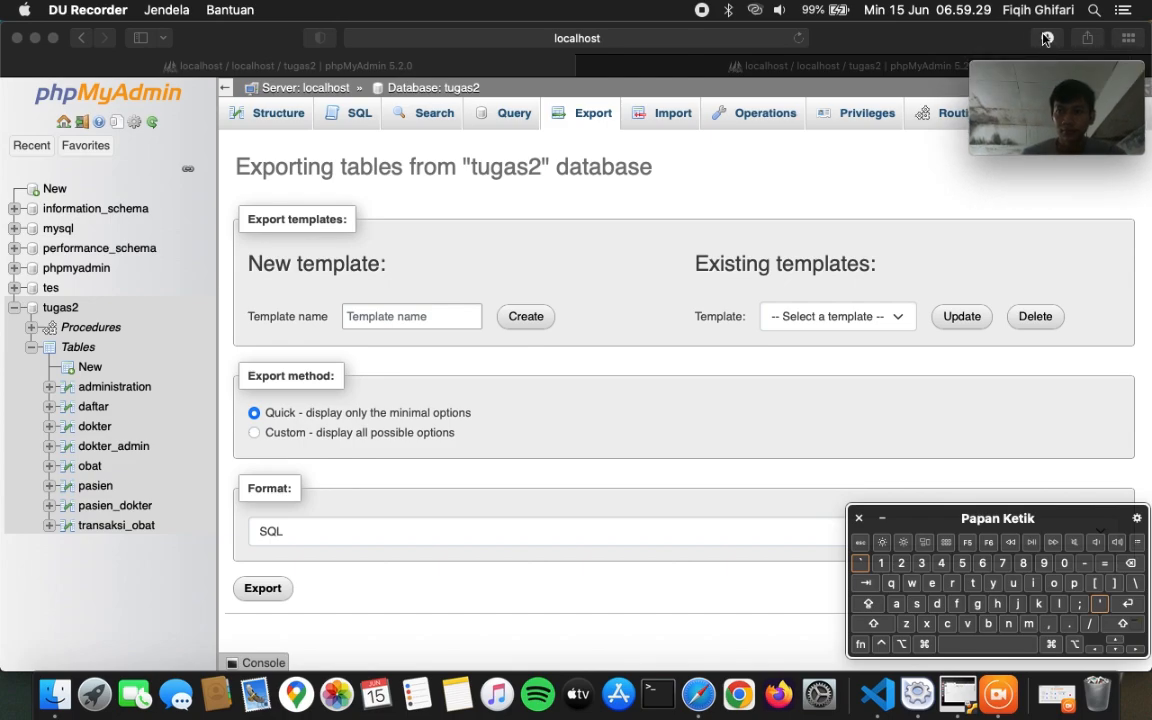
pyautogui.click(1047, 38)
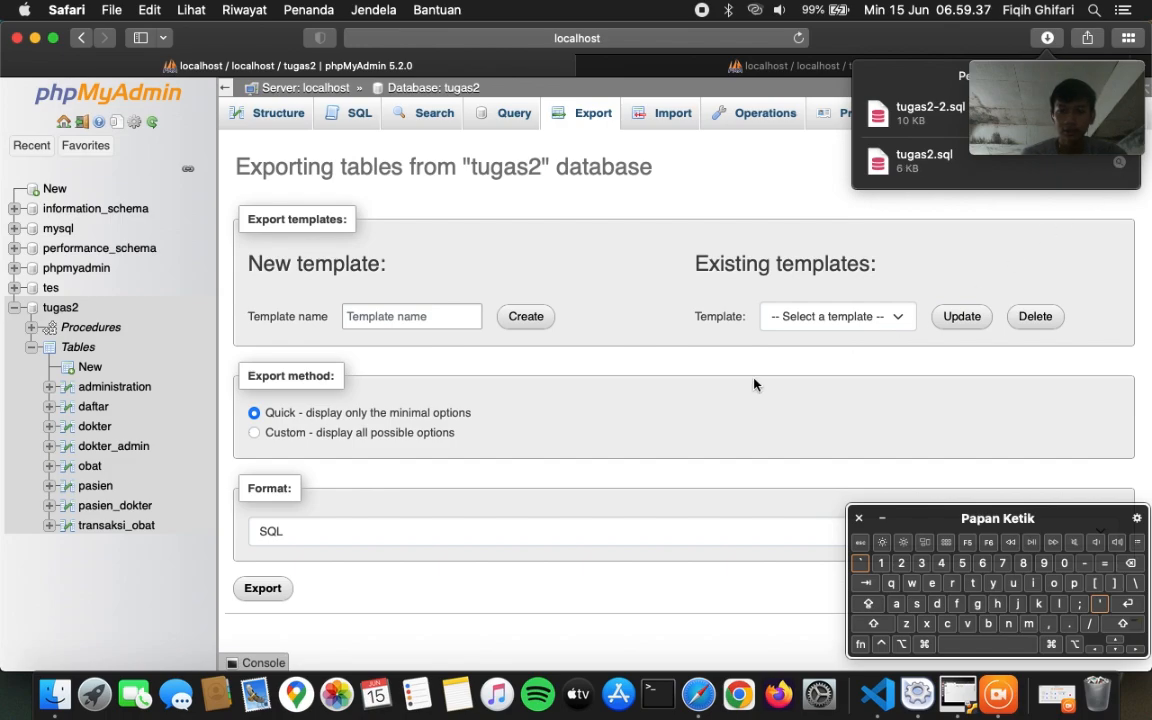
pyautogui.click(1121, 165)
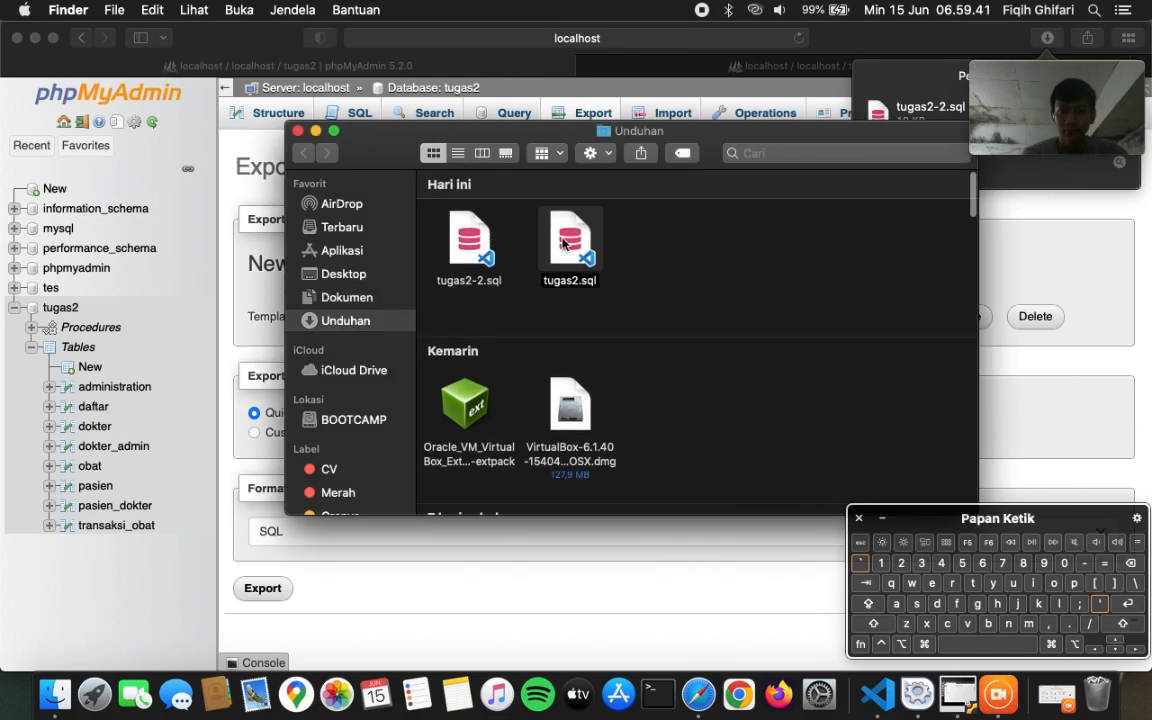
# - Open the Dokumen ubuntu folder in a new Finder tab and enter Shared Disk
pyautogui.click(348, 298)
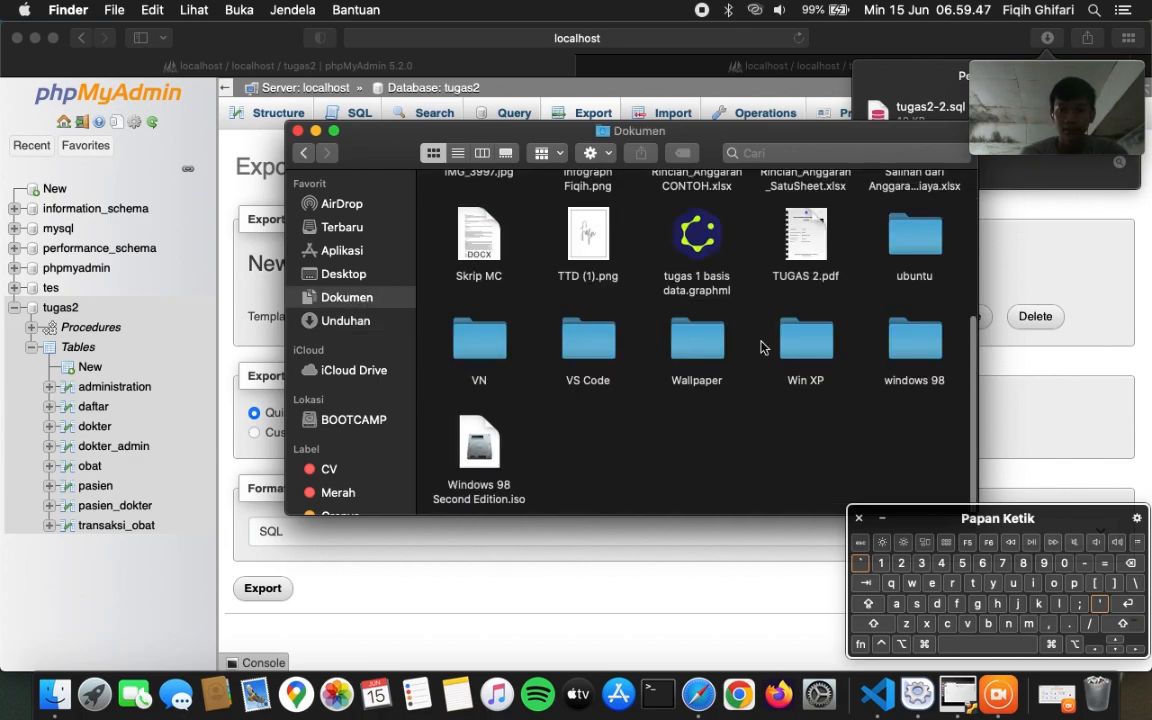
pyautogui.click(908, 235)
pyautogui.rightClick(908, 235)
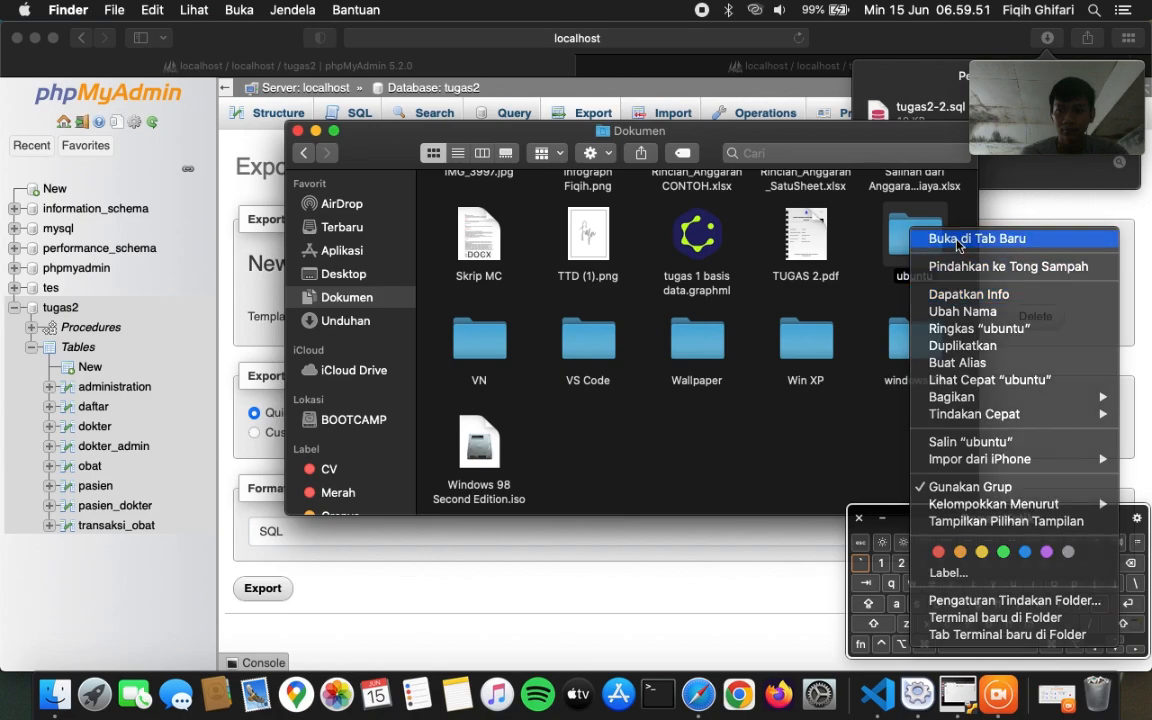
pyautogui.click(957, 240)
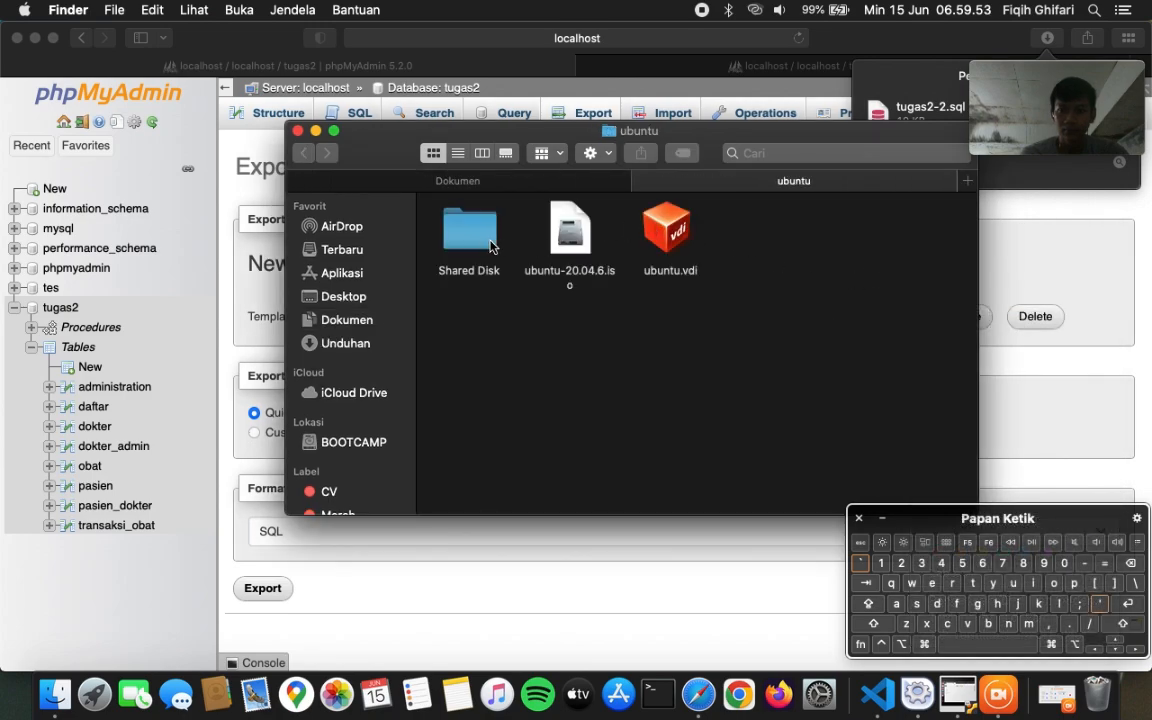
pyautogui.doubleClick(469, 235)
# - In the first tab, go to Unduhan and select tugas2.sql
pyautogui.click(540, 183)
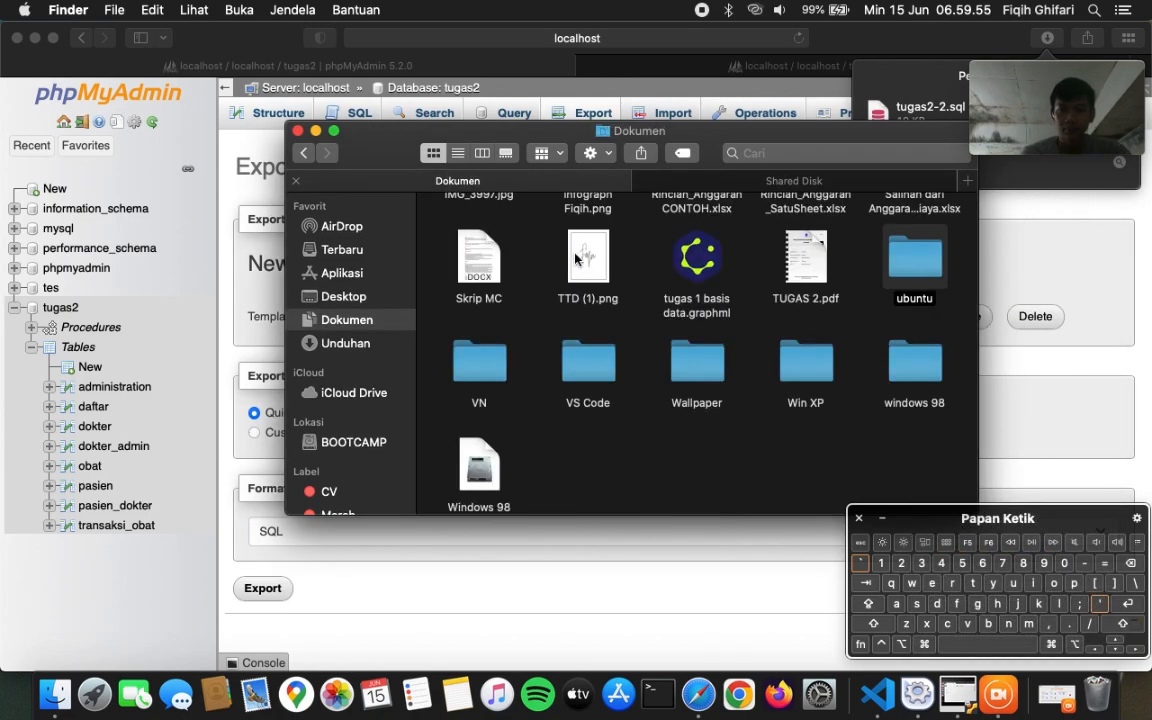
pyautogui.click(334, 343)
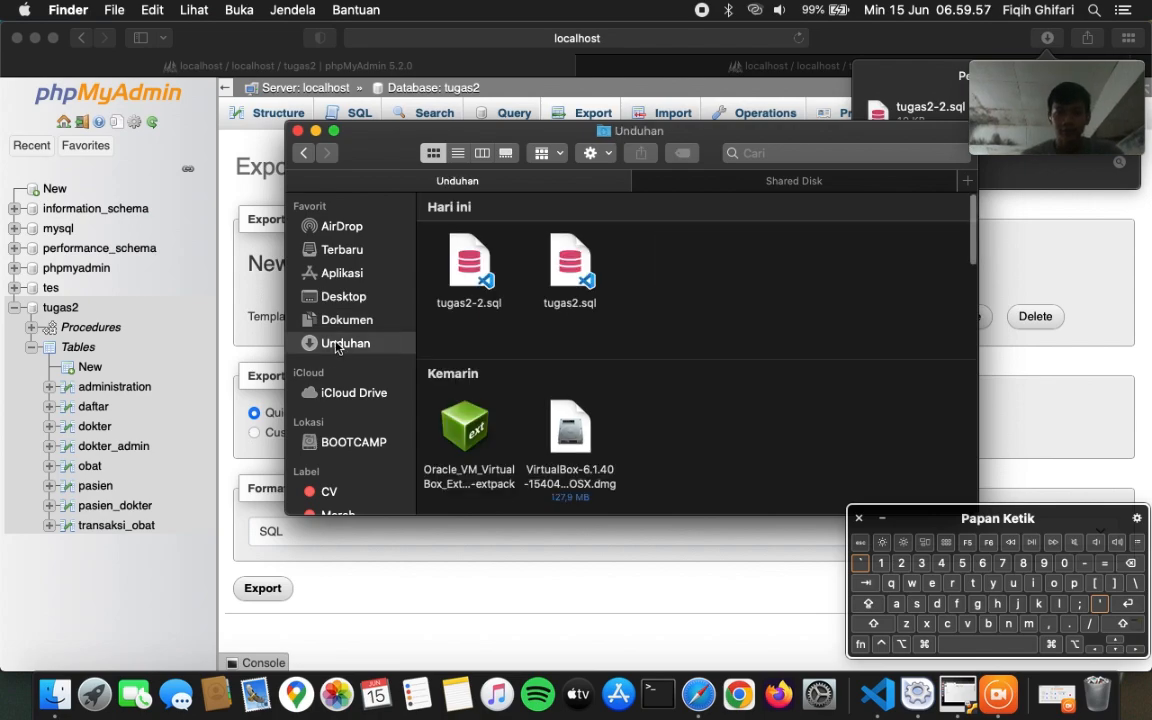
pyautogui.click(572, 260)
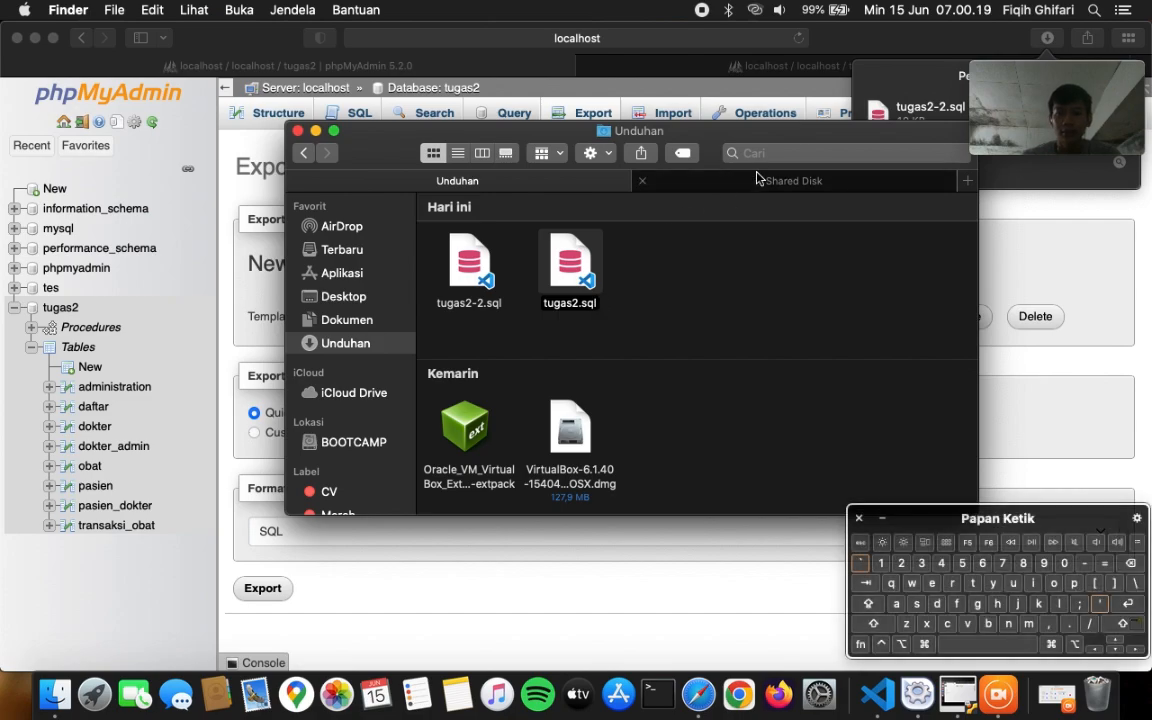
# - Review the ubuntu VM's Shared Disk shared folder with full access and auto-mount, then cancel
pyautogui.click(958, 700)
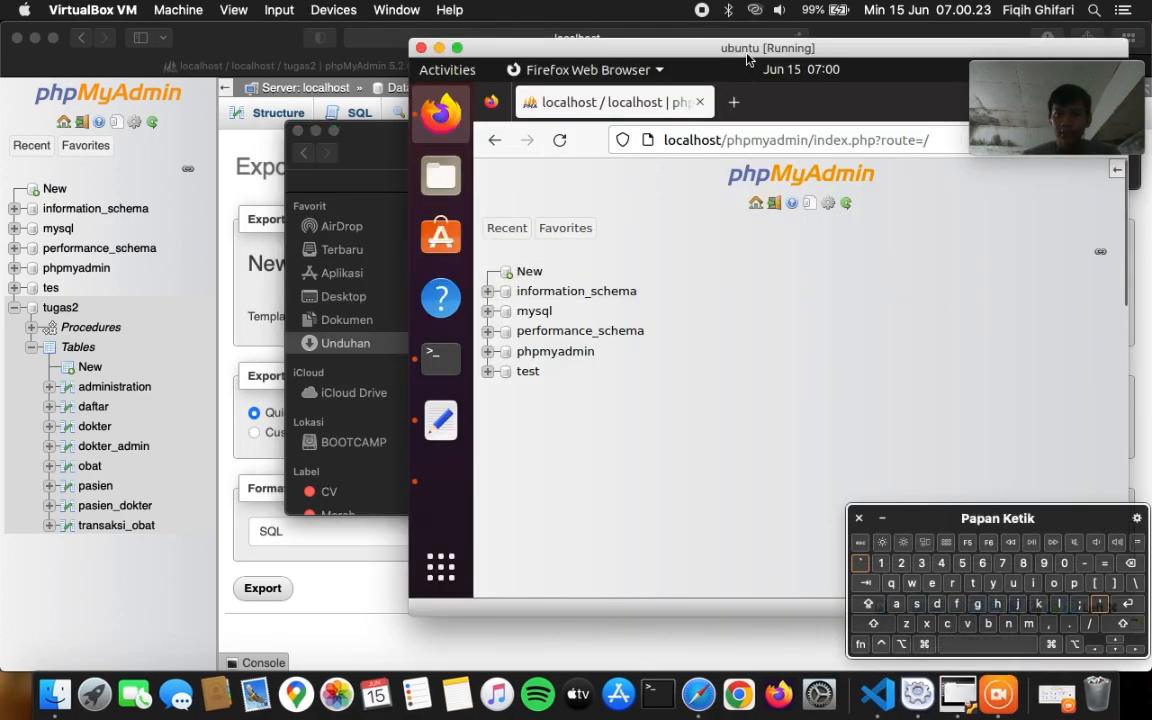
pyautogui.moveTo(745, 50); pyautogui.dragTo(503, 28)
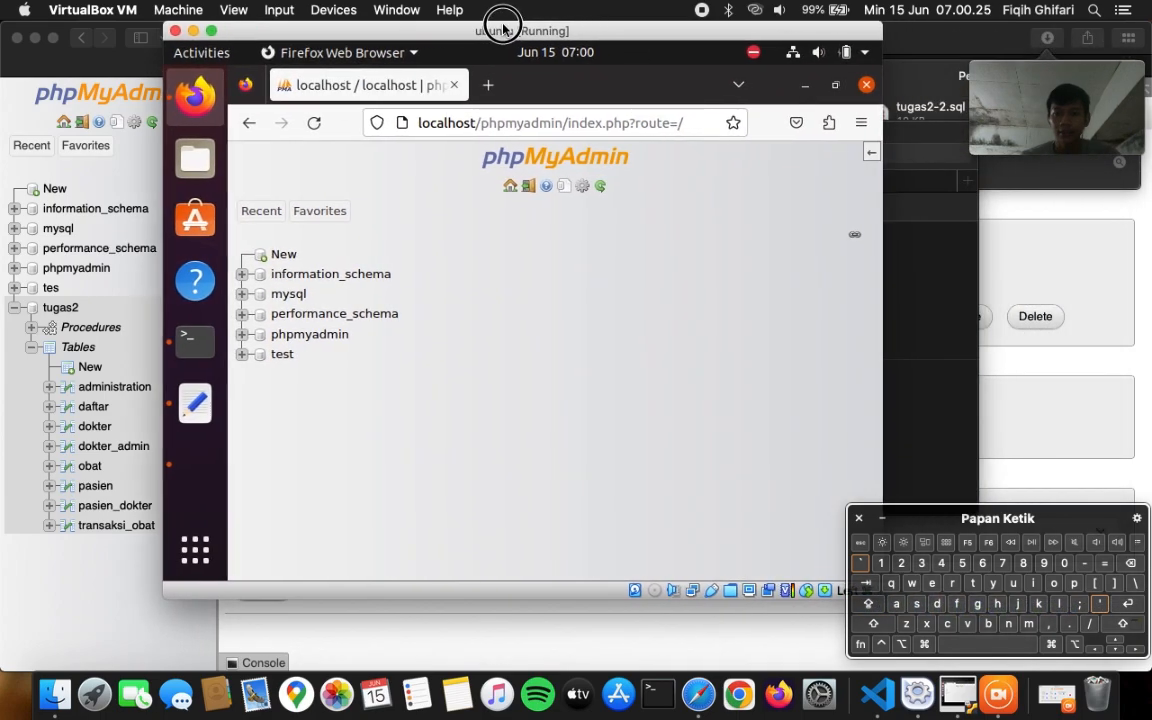
pyautogui.rightClick(732, 590)
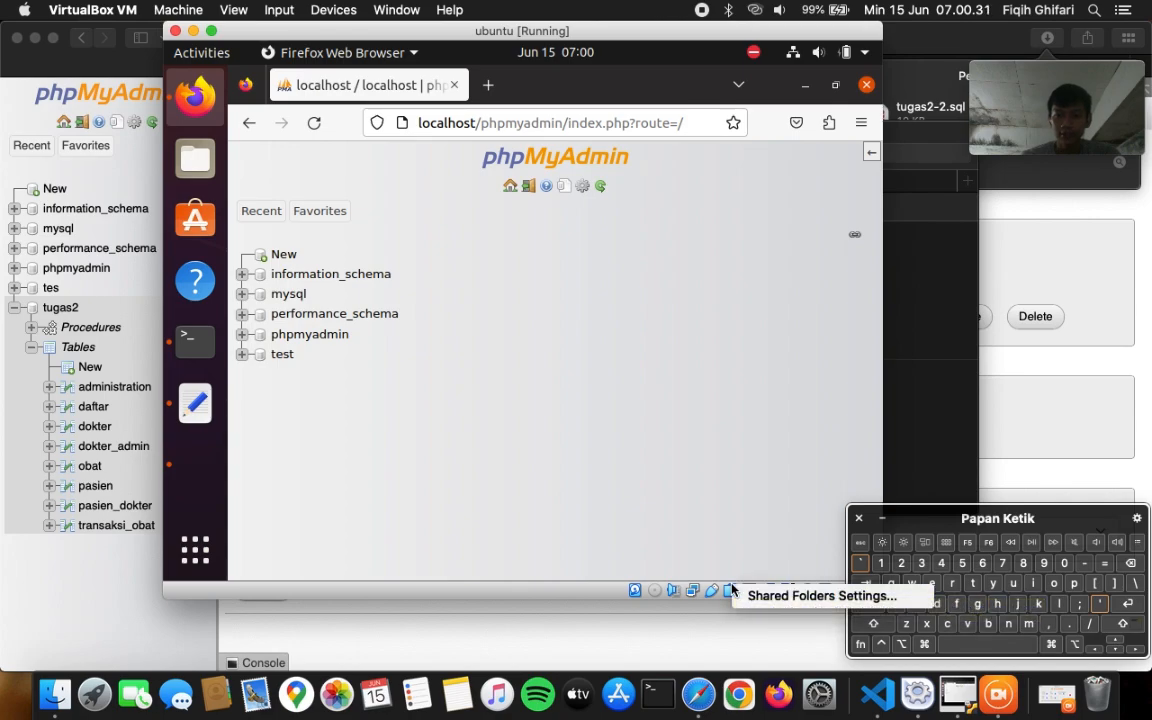
pyautogui.click(729, 596)
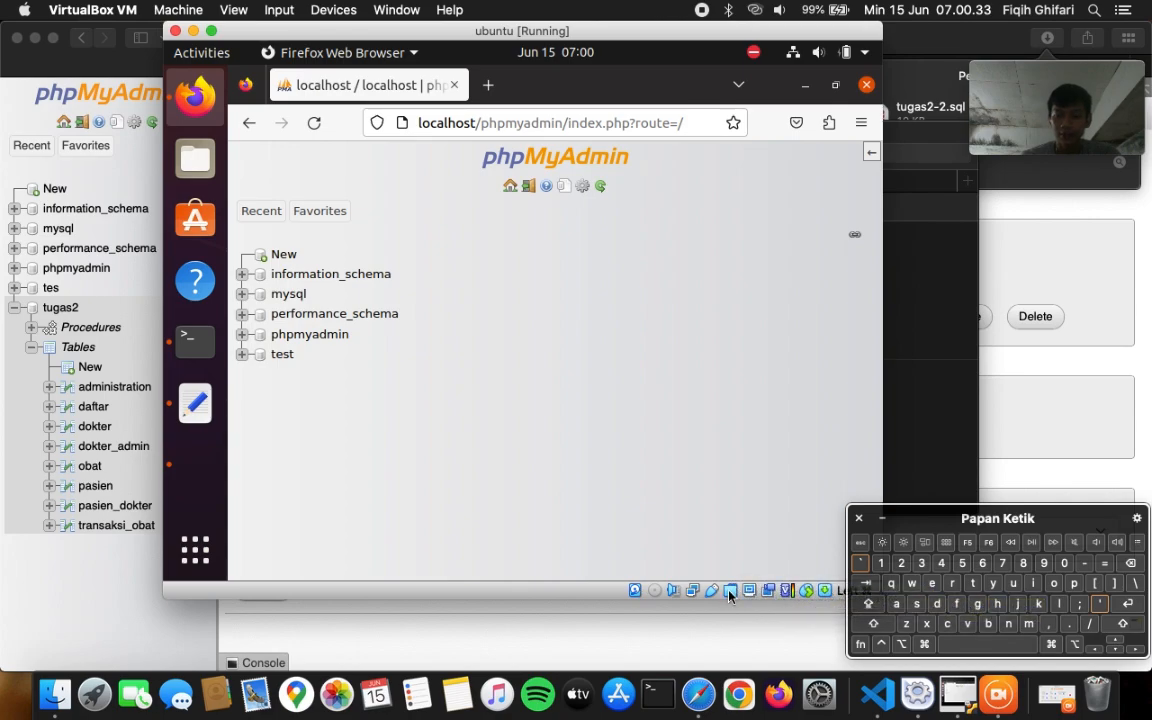
pyautogui.rightClick(729, 596)
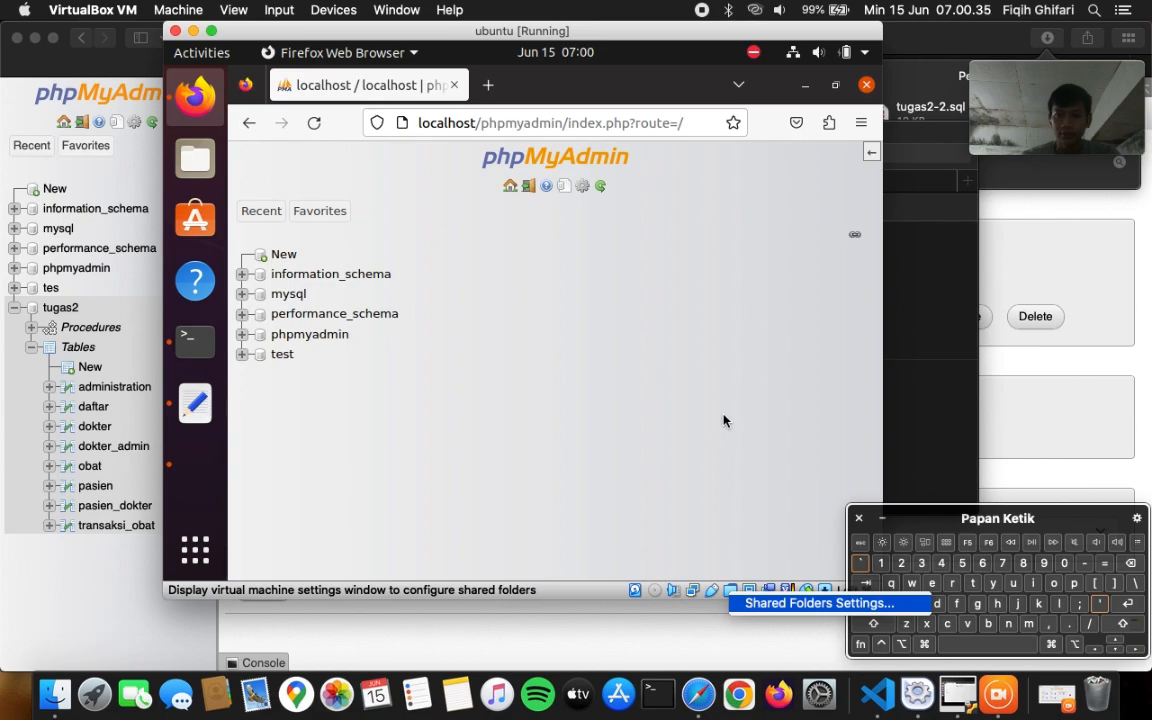
pyautogui.click(760, 603)
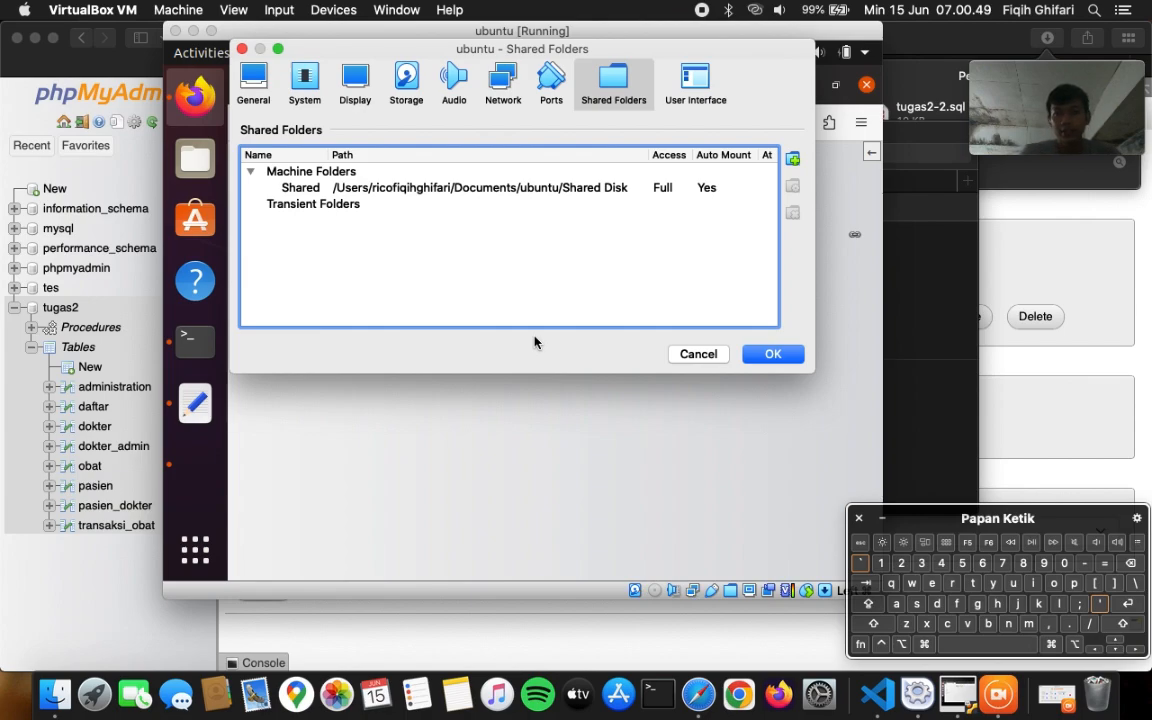
pyautogui.click(684, 354)
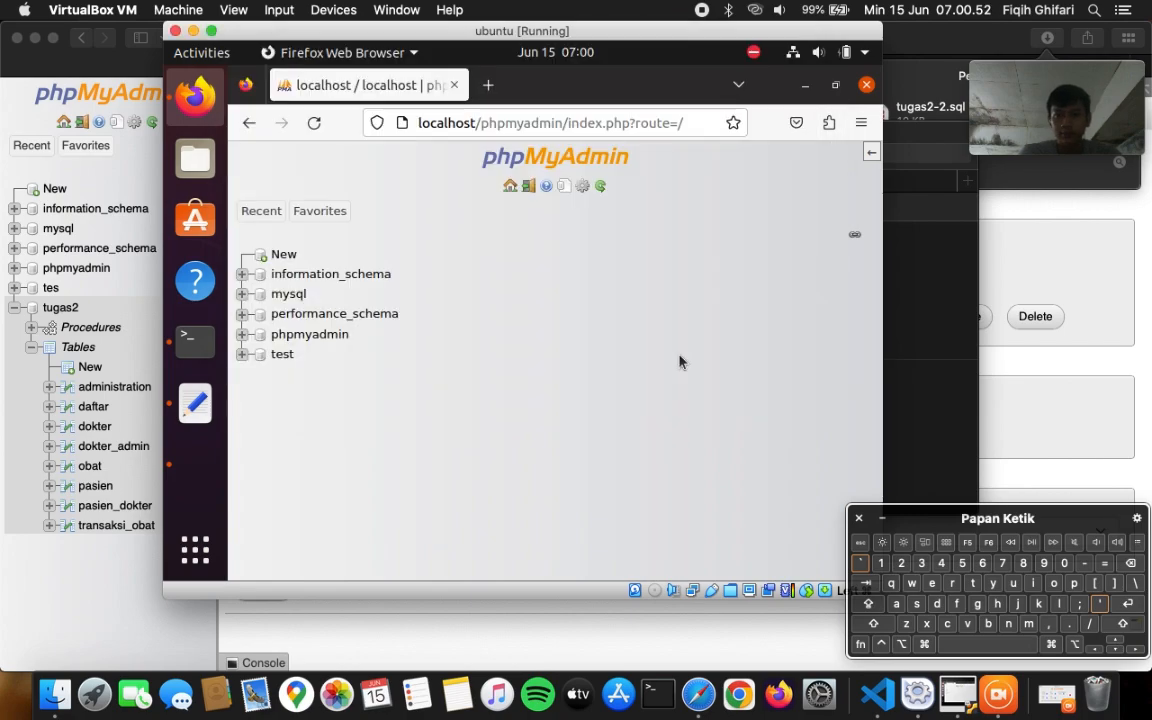
# - Open sf_Shared in the VM's Files and paste tugas2.sql into Finder's Shared Disk folder
pyautogui.click(196, 150)
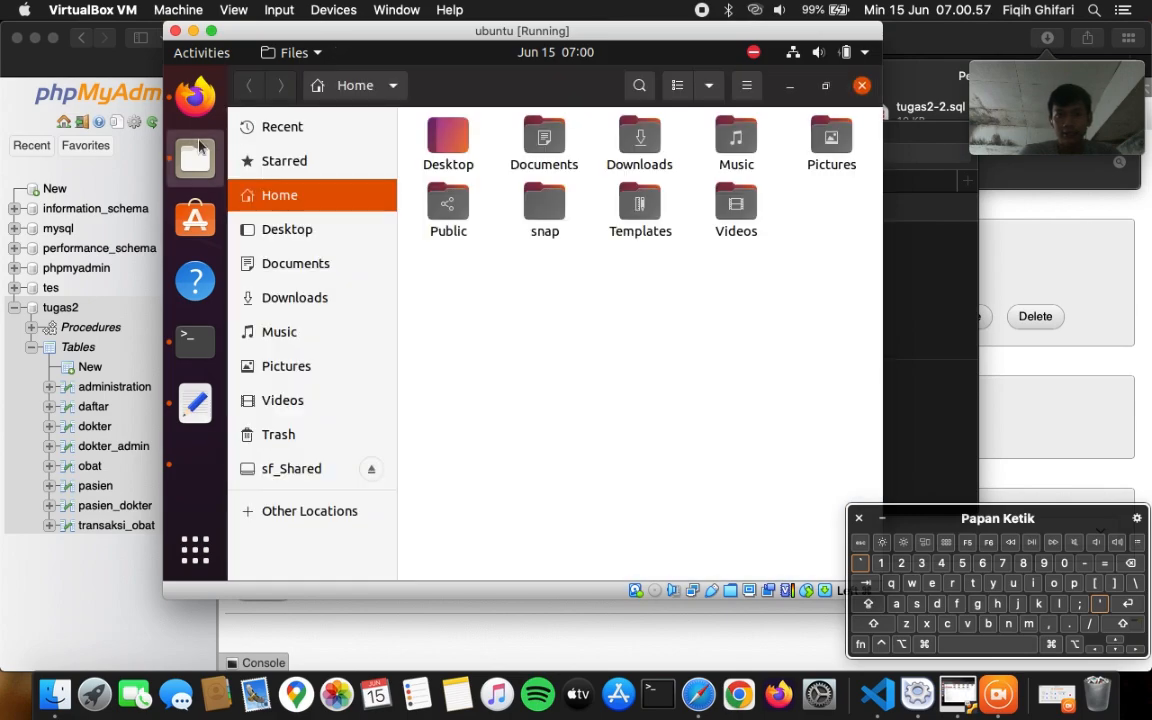
pyautogui.click(285, 466)
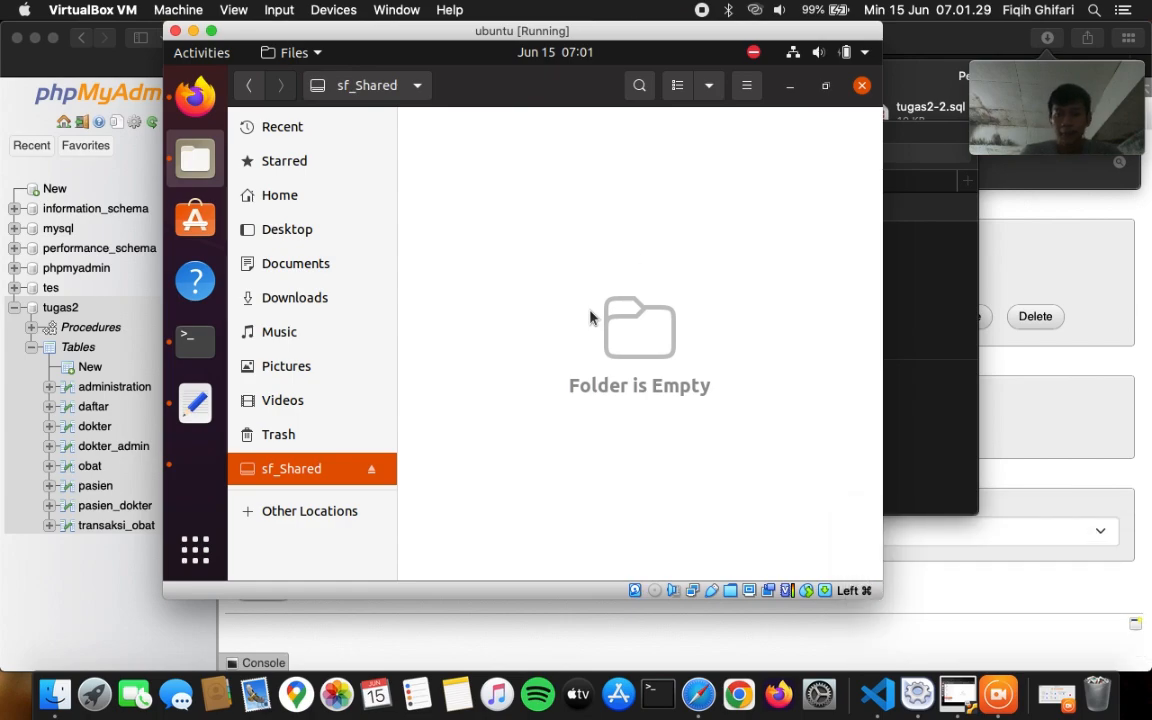
pyautogui.click(932, 258)
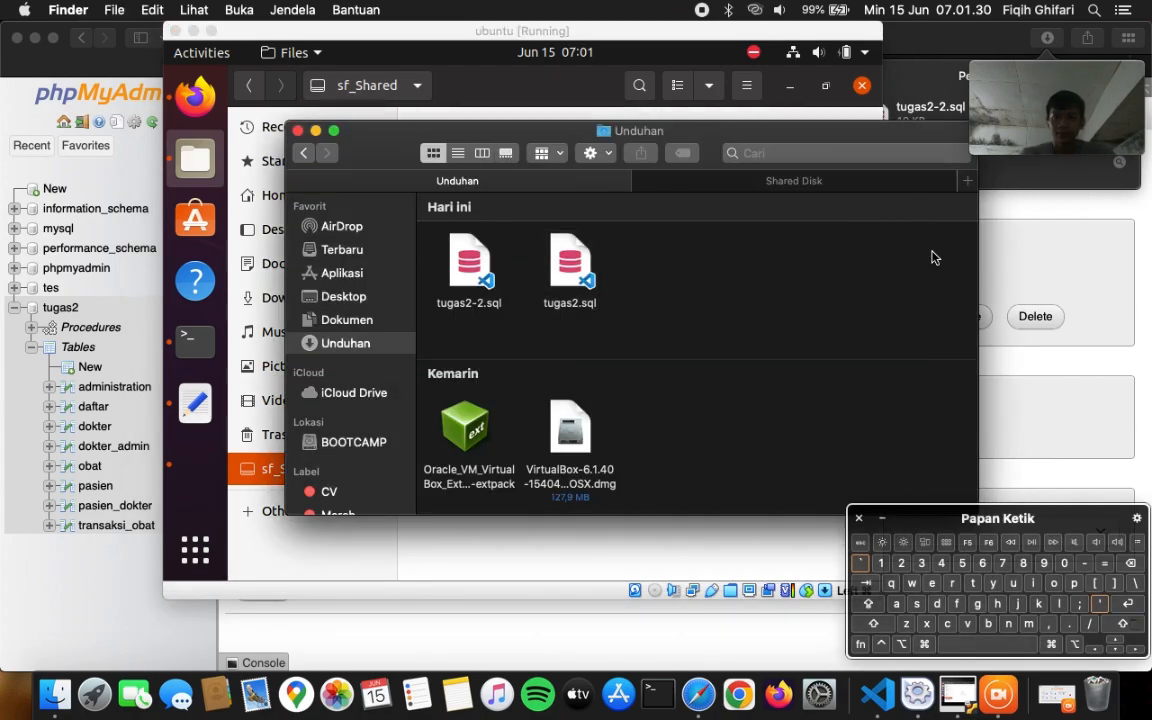
pyautogui.click(560, 283)
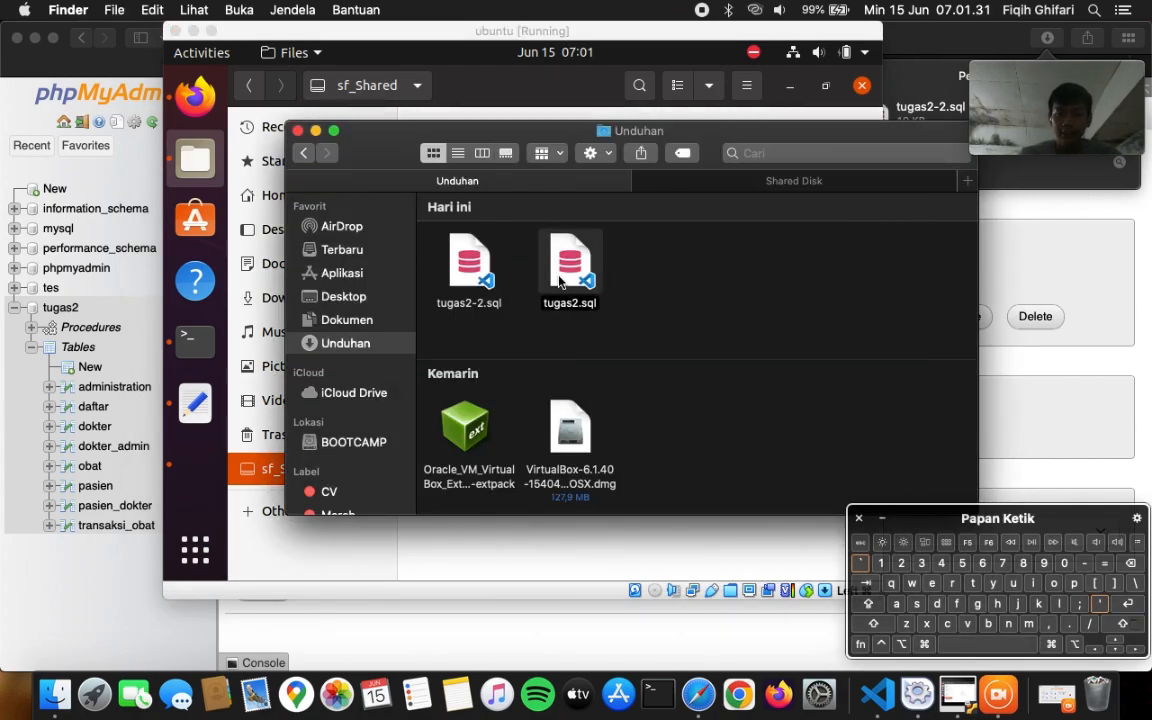
pyautogui.click(742, 180)
pyautogui.press('super+v')
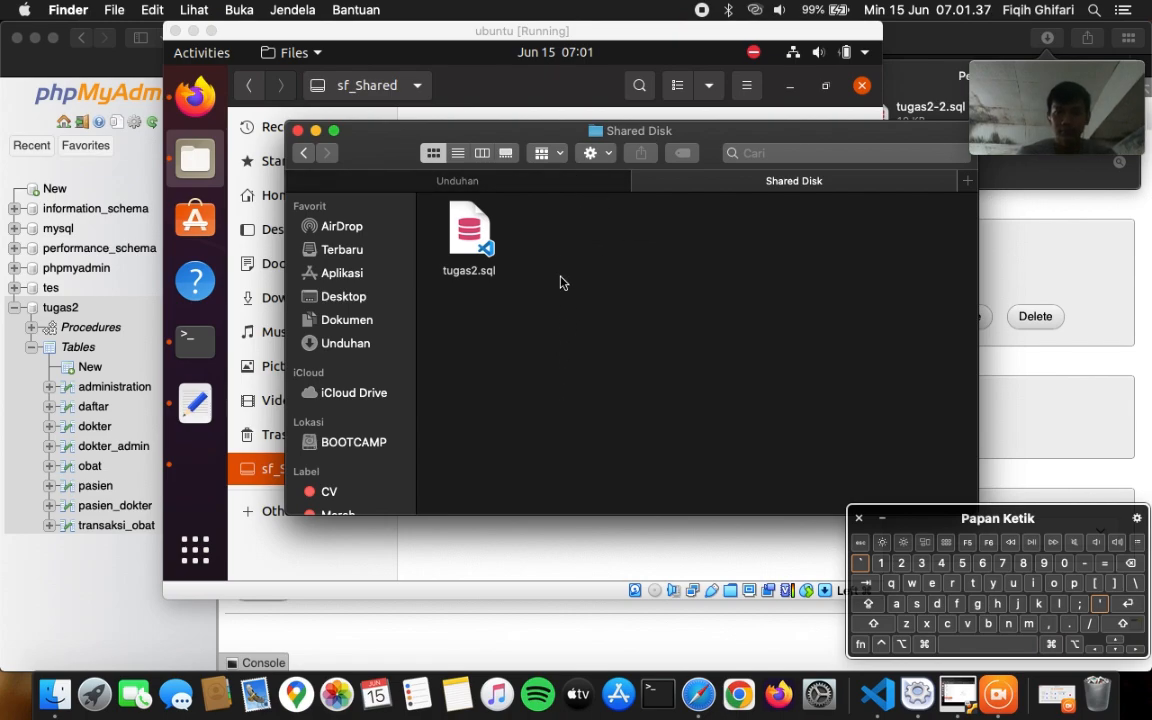
# - Refresh sf_Shared to confirm tugas2.sql appears, then close Files
pyautogui.click(549, 116)
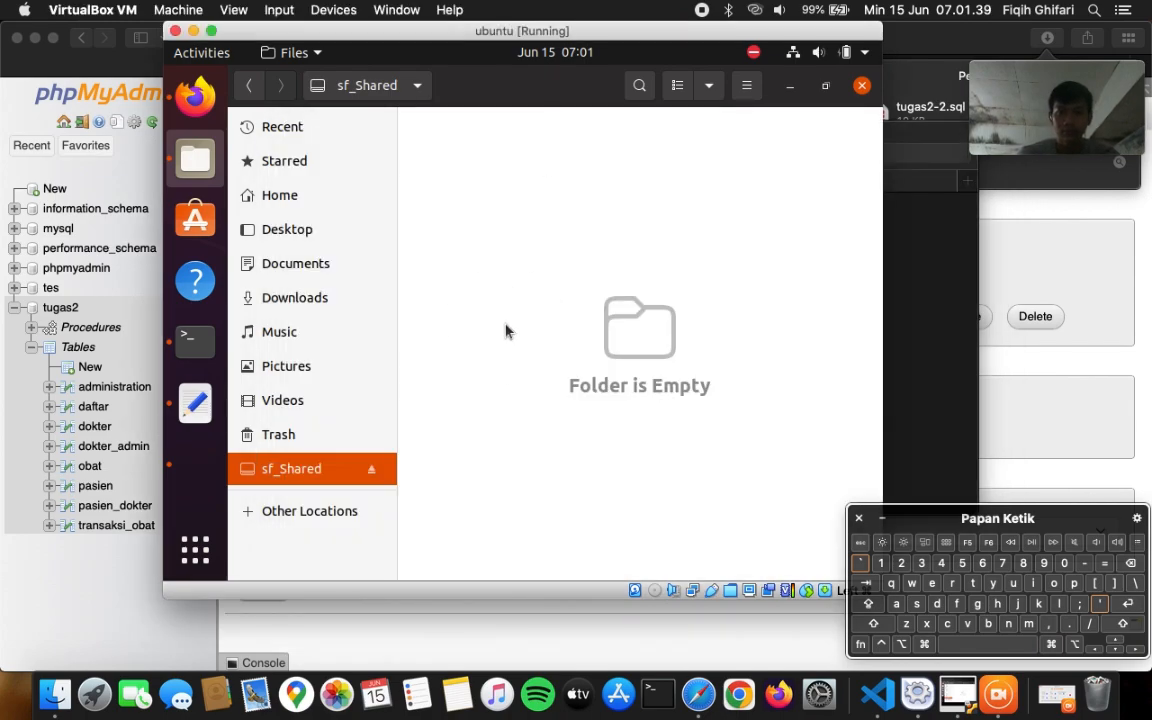
pyautogui.click(315, 138)
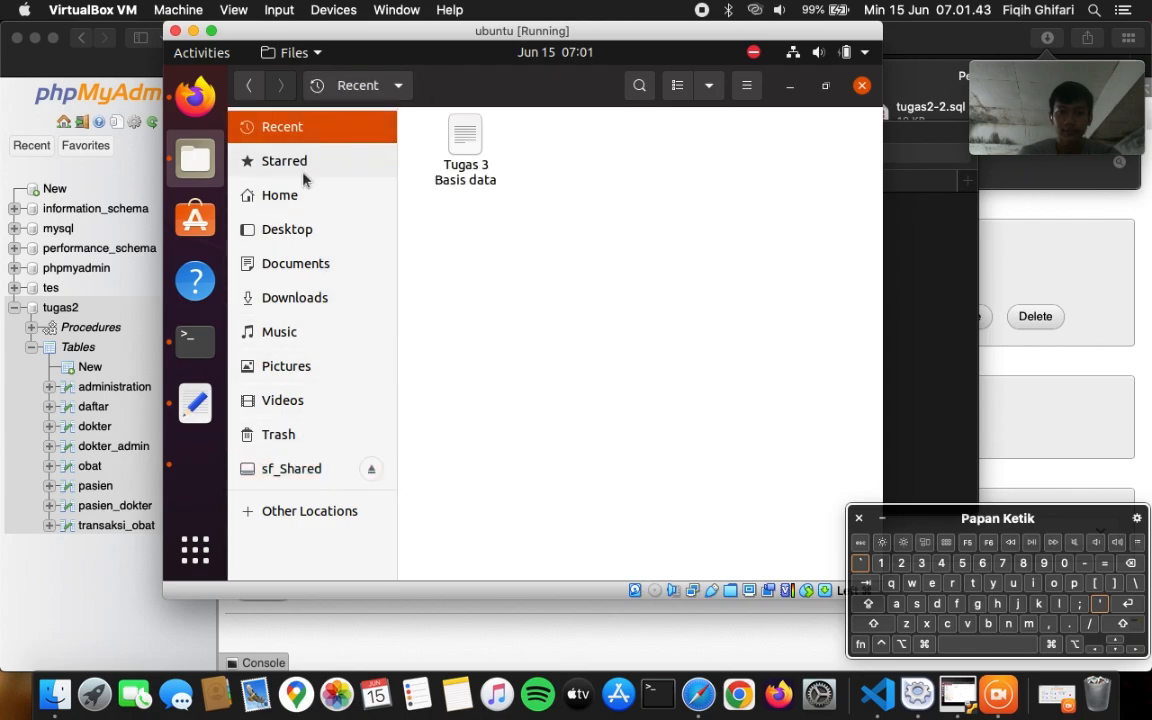
pyautogui.click(279, 474)
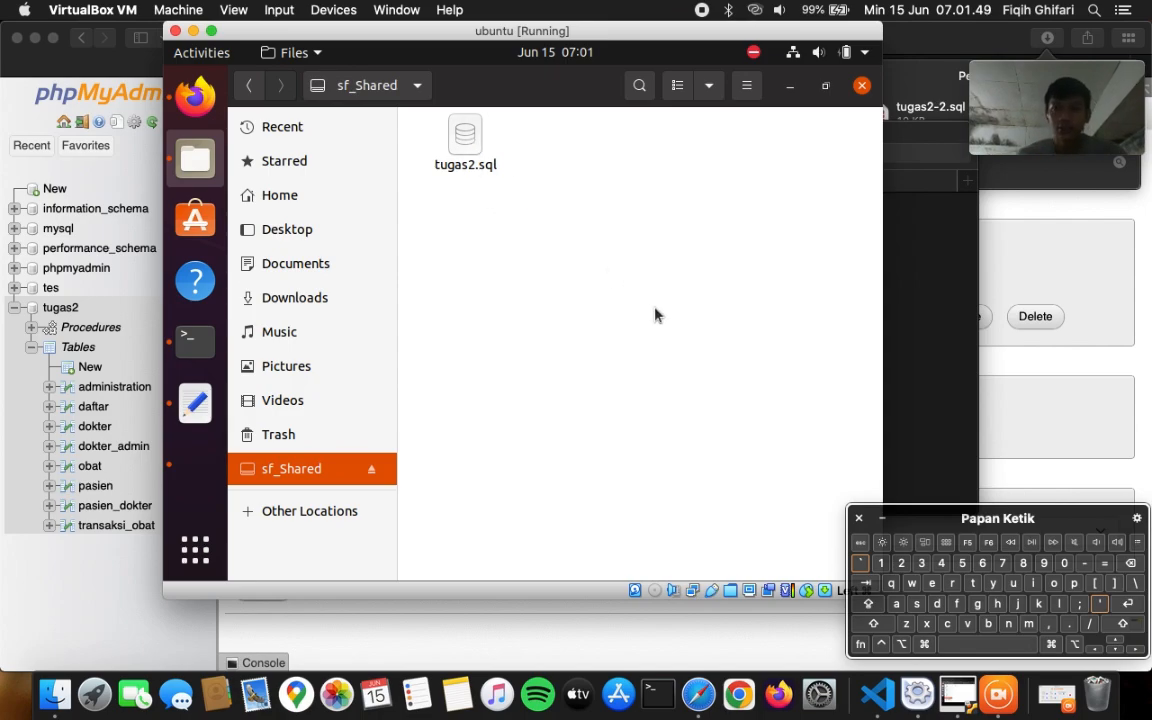
pyautogui.click(861, 87)
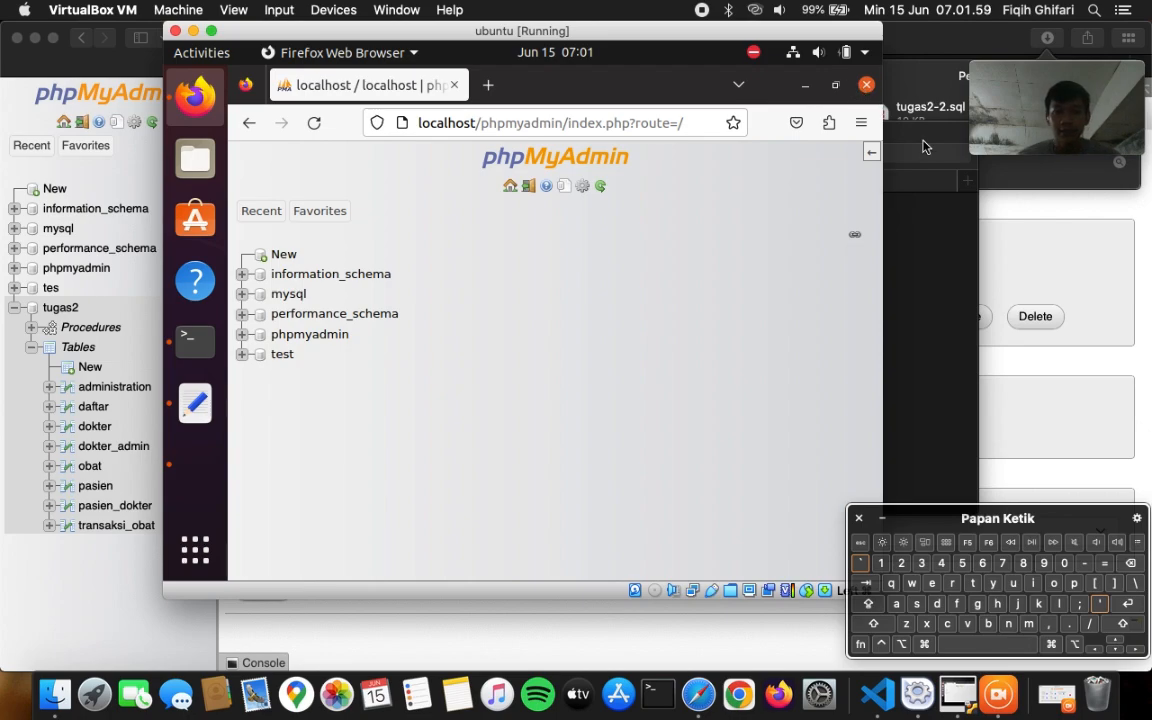
# - From the host phpMyAdmin home, open the Replication tab's Primary configuration form
pyautogui.click(1035, 272)
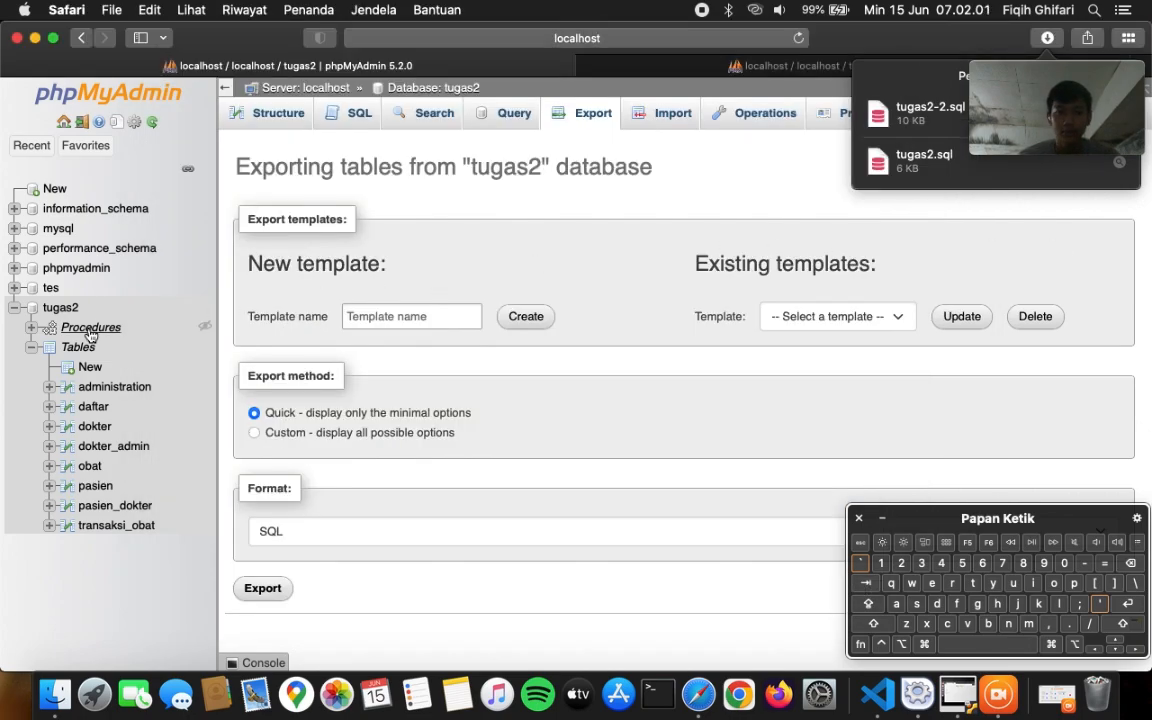
pyautogui.click(60, 307)
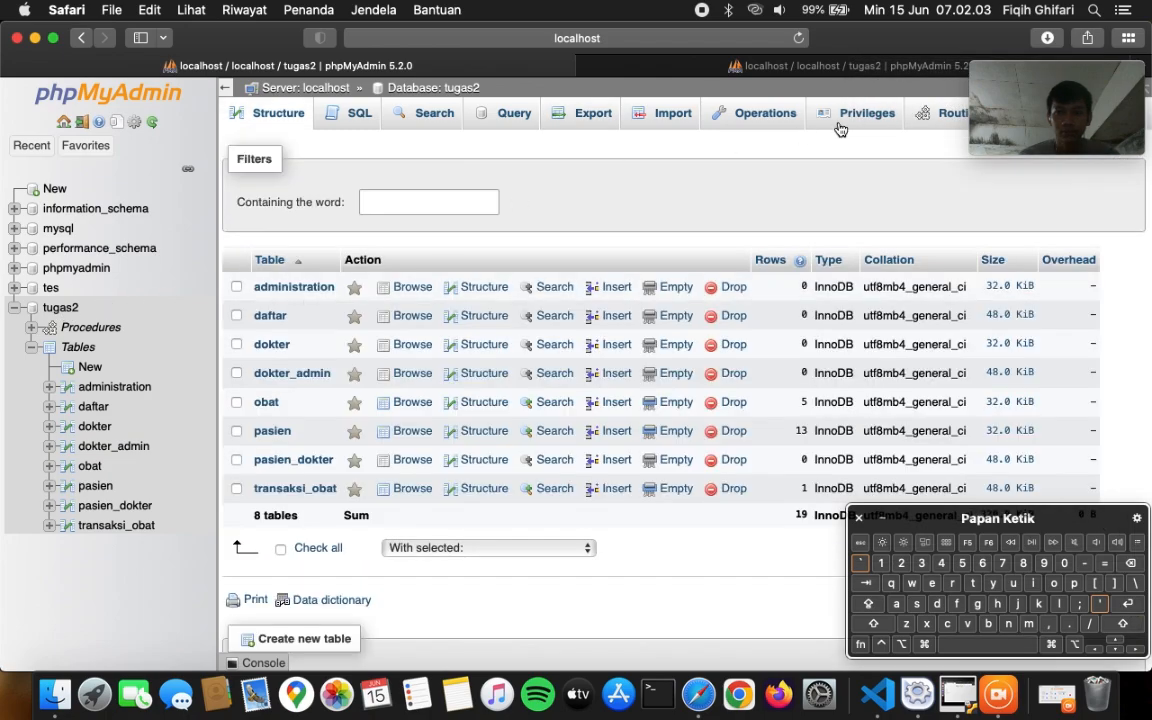
pyautogui.moveTo(1000, 76)
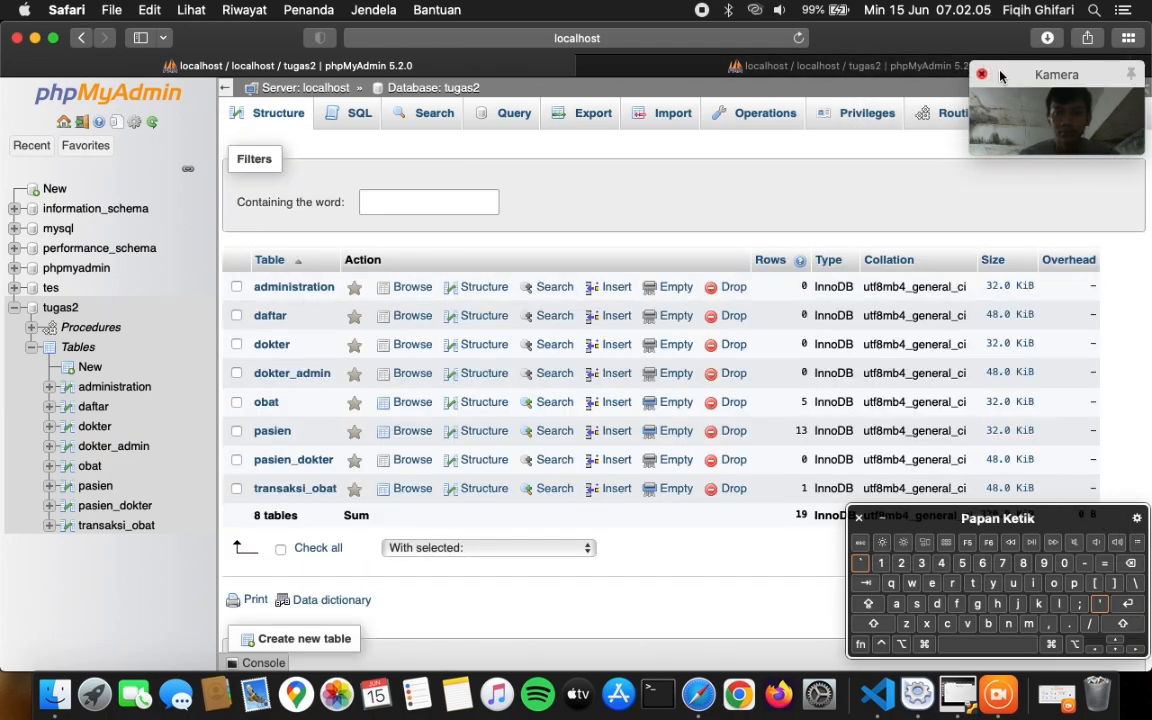
pyautogui.moveTo(1000, 76); pyautogui.dragTo(987, 197)
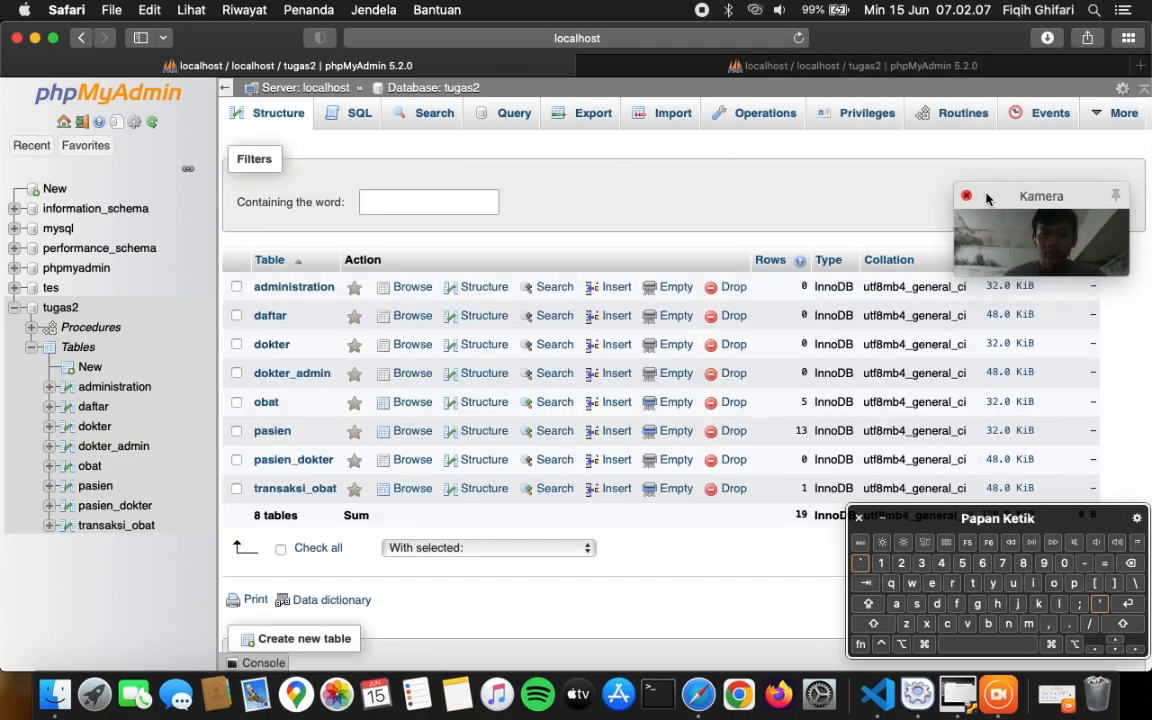
pyautogui.click(65, 122)
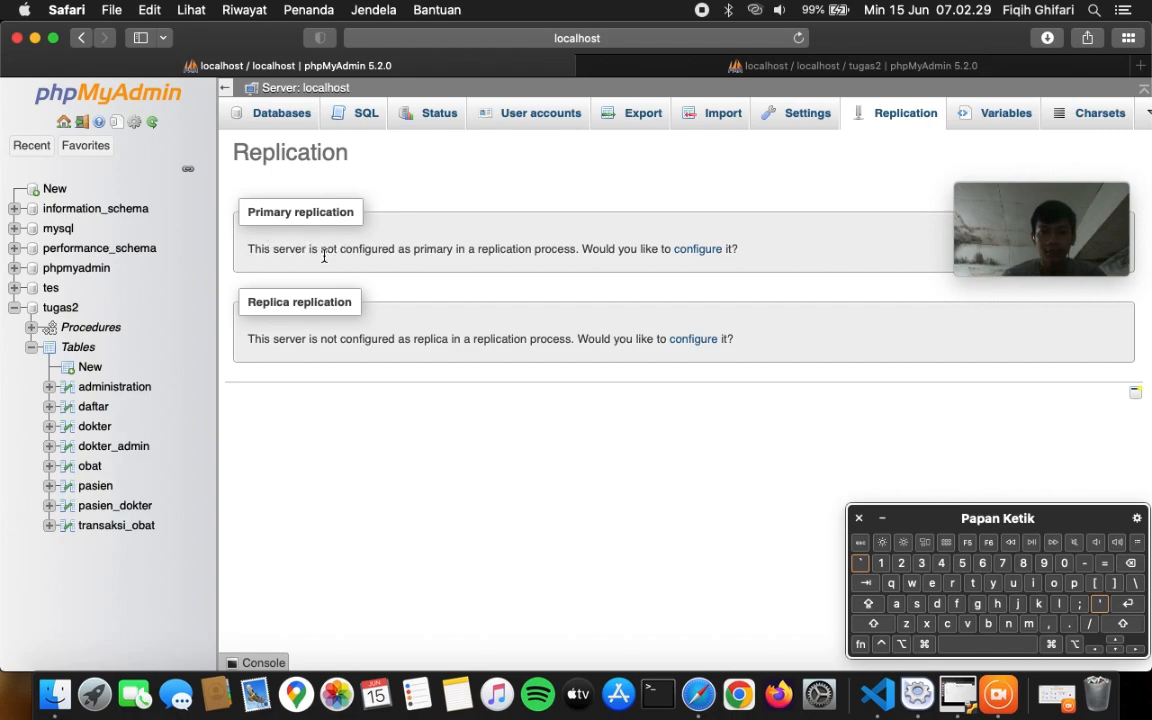
pyautogui.click(695, 250)
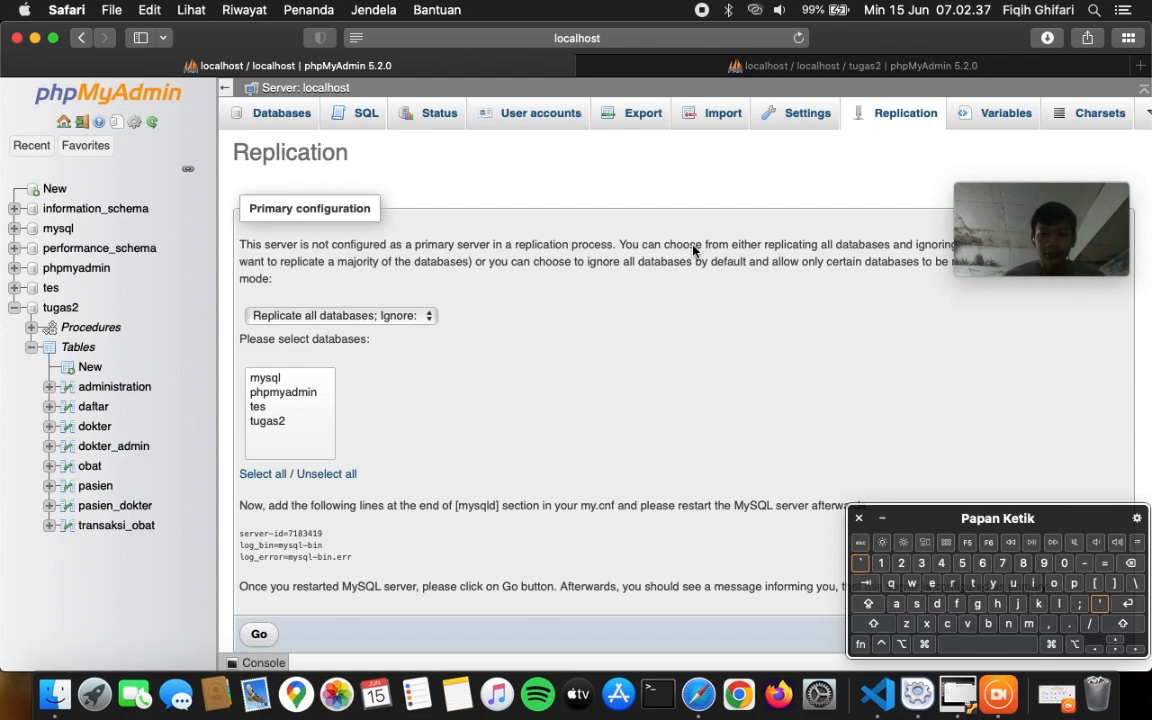
# - Set the primary to replicate only selected databases, choosing tugas2
pyautogui.click(388, 318)
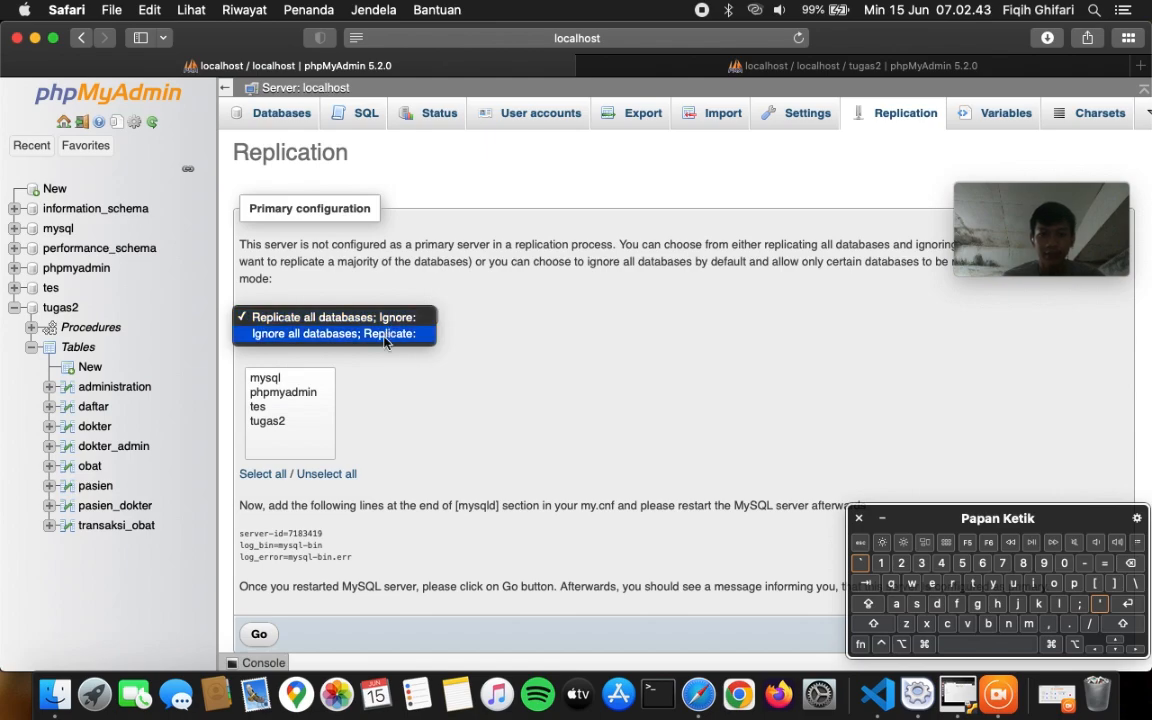
pyautogui.click(386, 336)
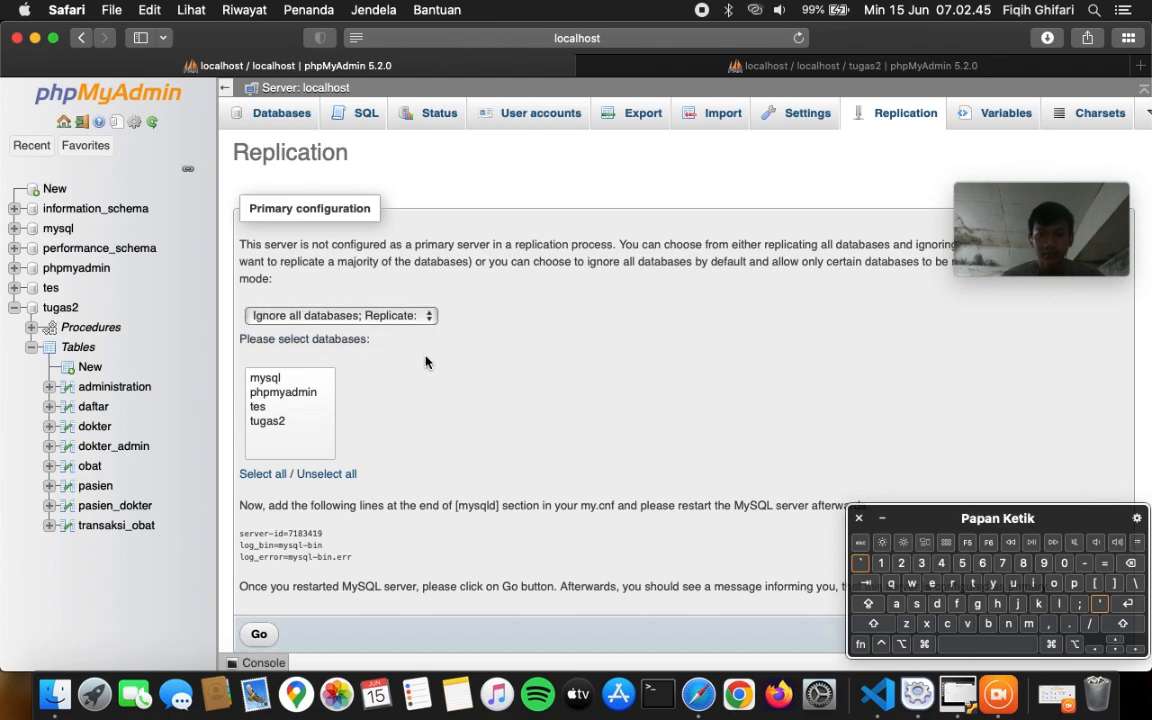
pyautogui.scroll(-2, 425, 362)
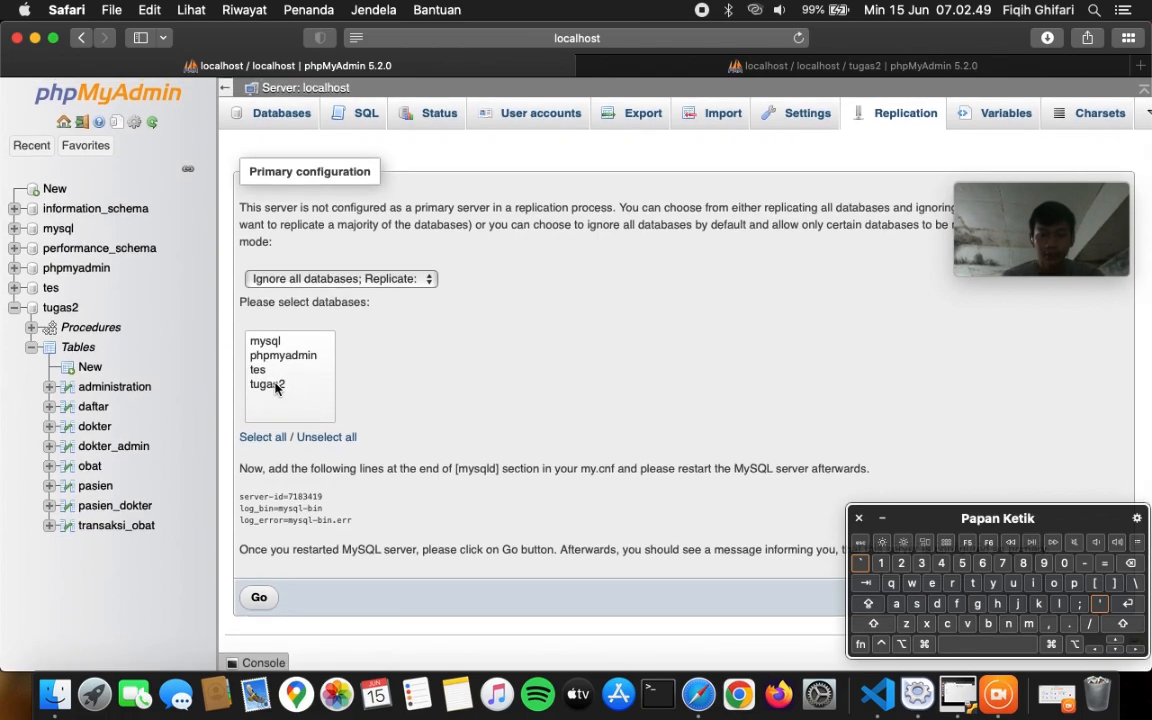
pyautogui.click(278, 388)
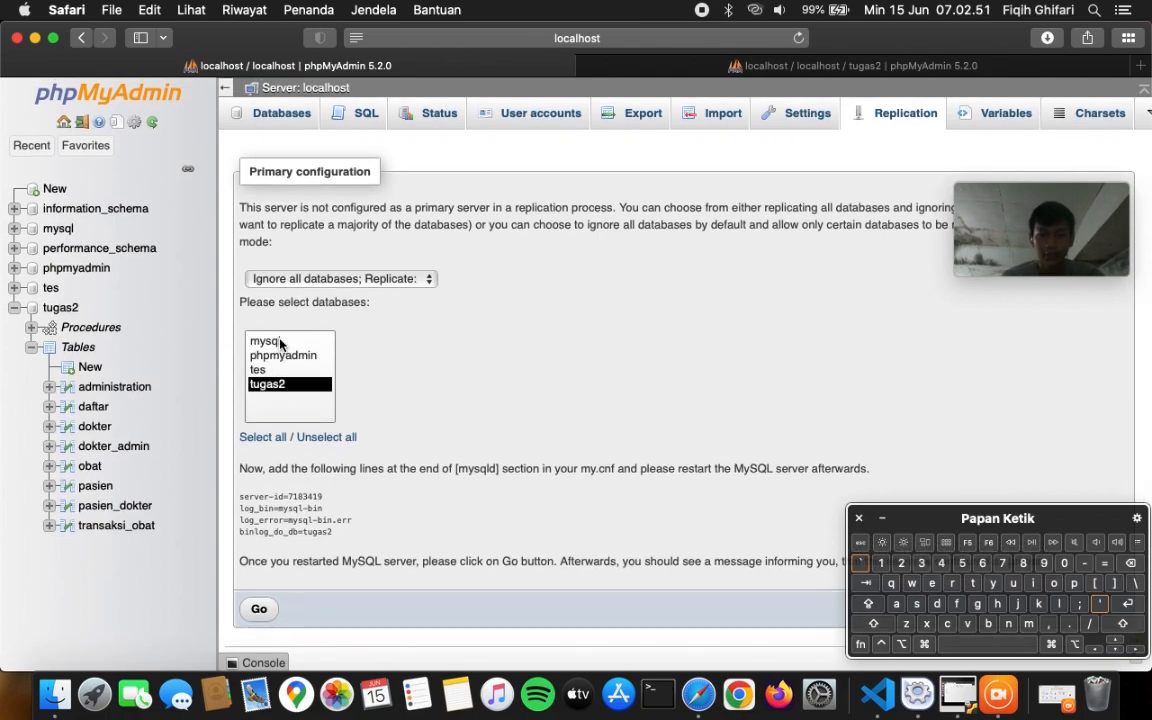
pyautogui.click(258, 341)
pyautogui.click(270, 386)
pyautogui.scroll(-1, 415, 407)
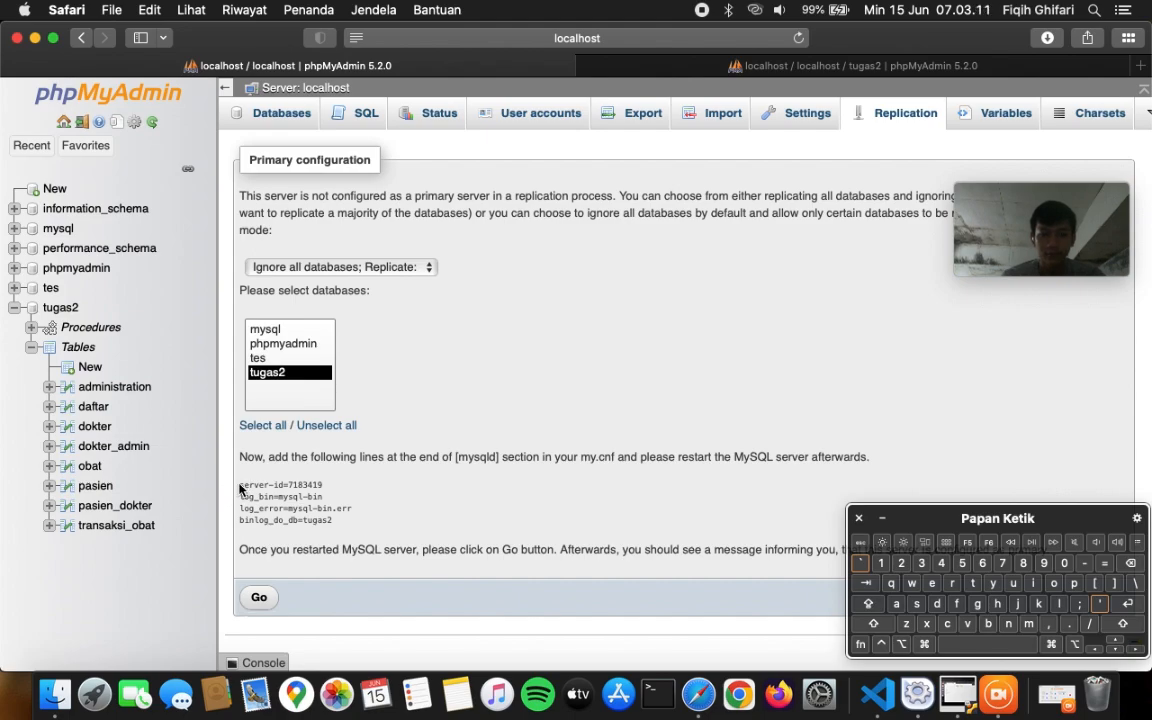
# - Copy the four my.cnf lines from server-id=7183419 to binlog_do_db=tugas2
pyautogui.moveTo(241, 484); pyautogui.dragTo(333, 519)
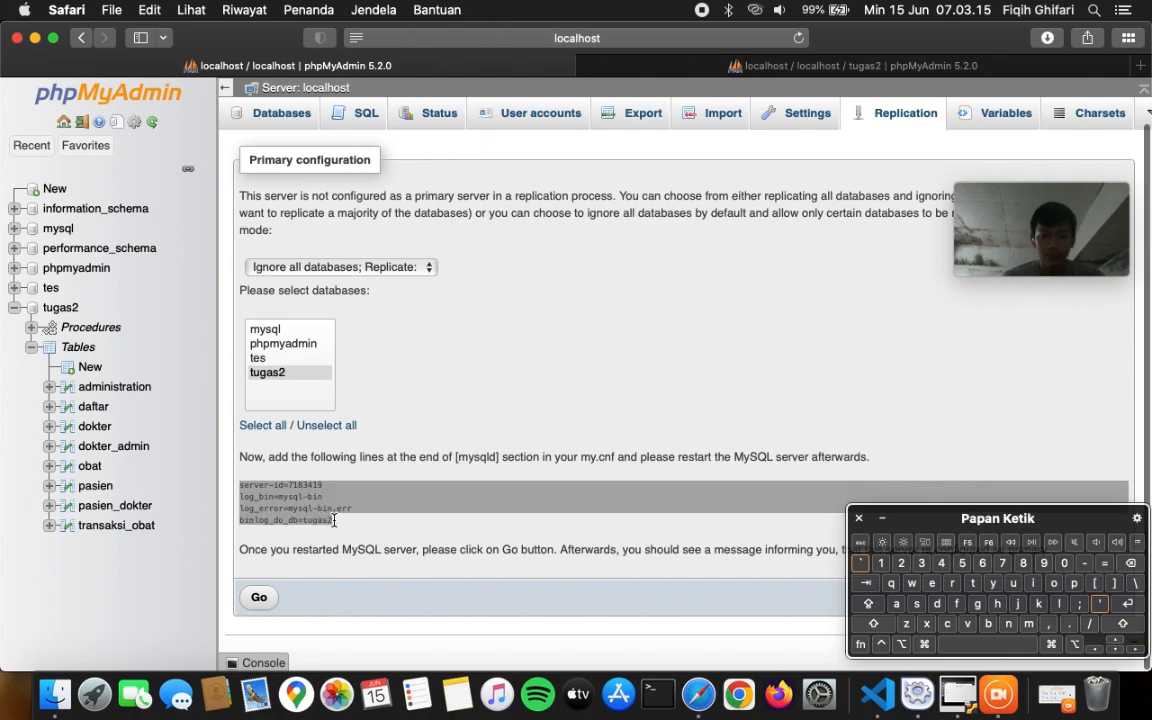
pyautogui.rightClick(334, 521)
pyautogui.click(366, 573)
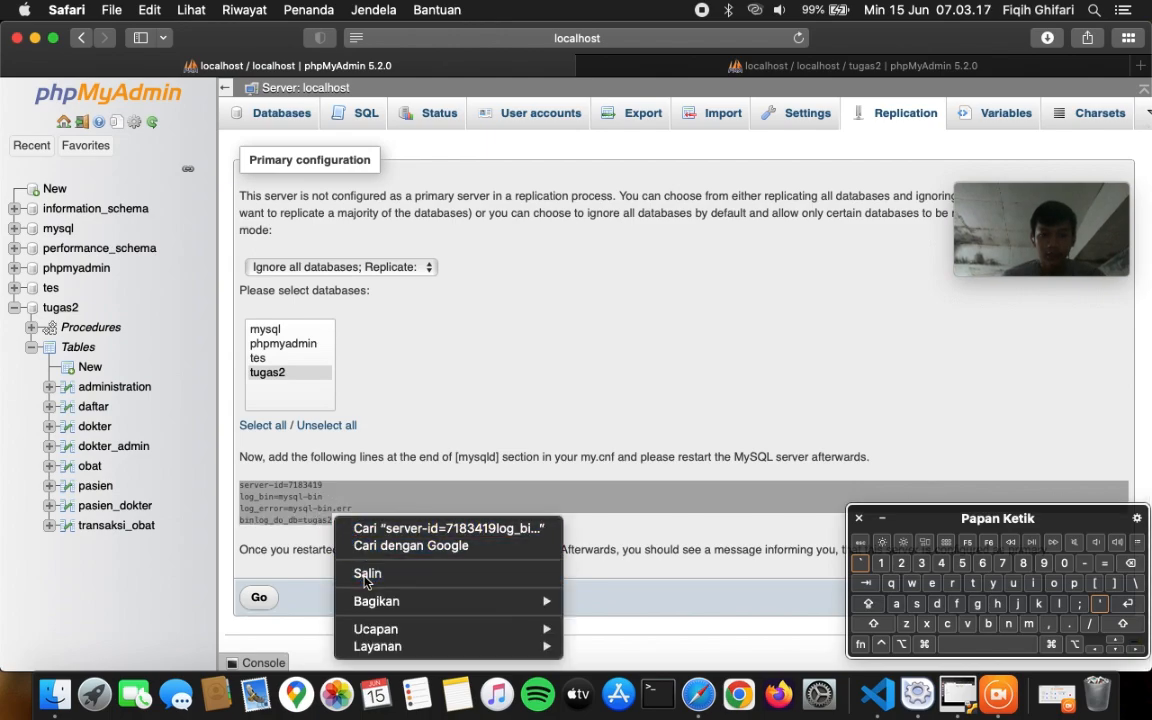
pyautogui.click(493, 431)
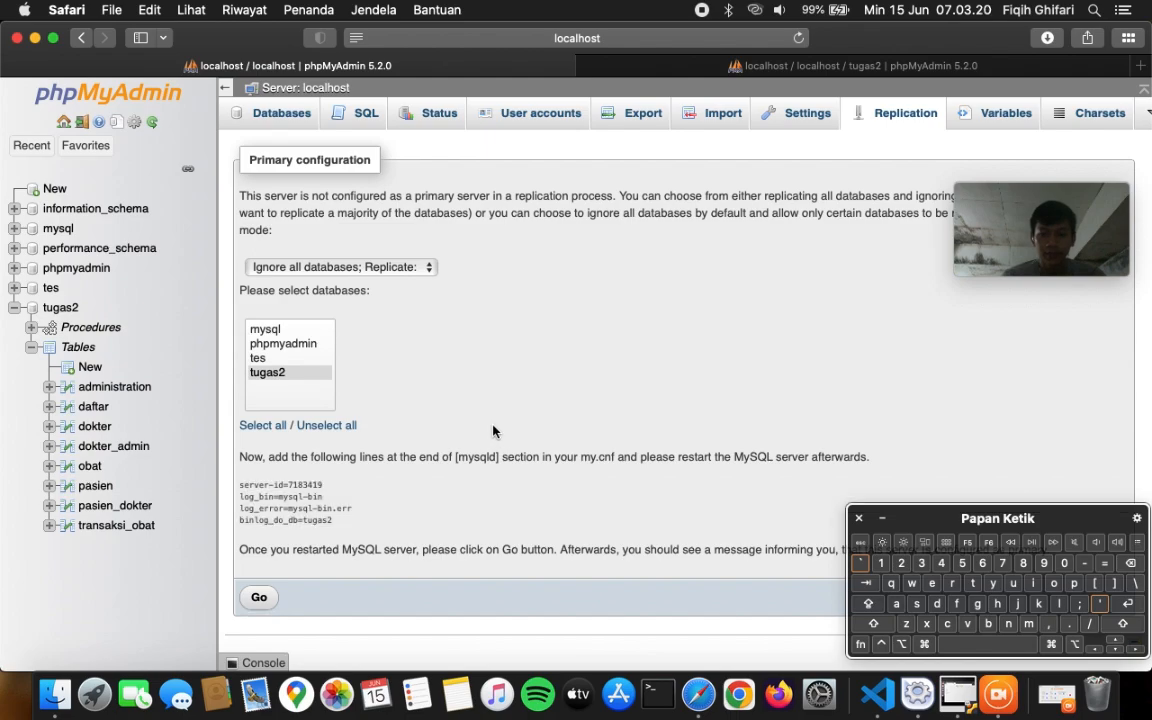
# - Open MySQL Database's my.cnf via XAMPP Configure > Open Conf File, confirming manual editing
pyautogui.click(915, 680)
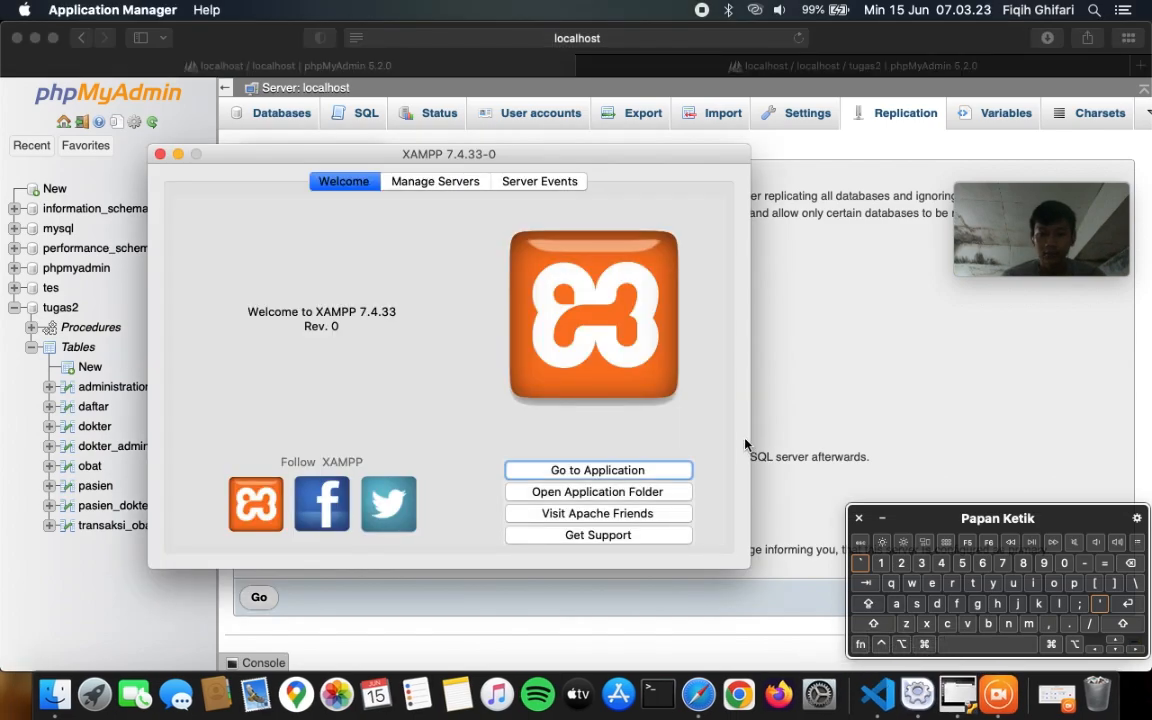
pyautogui.click(466, 187)
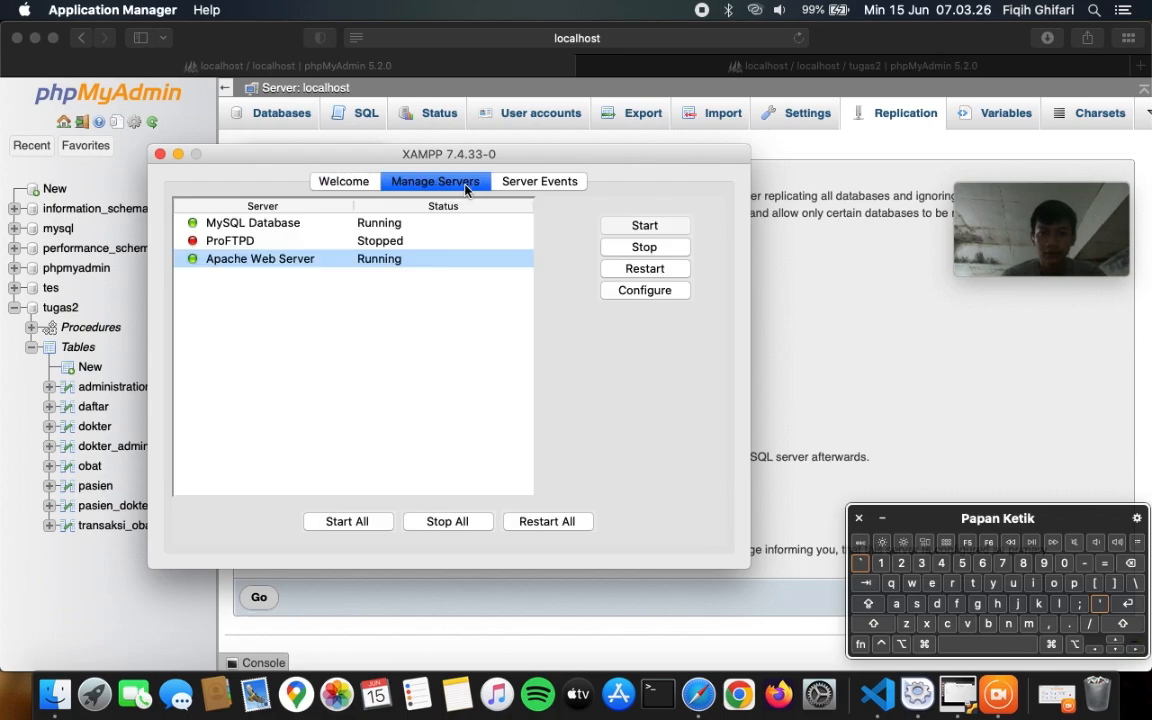
pyautogui.click(393, 222)
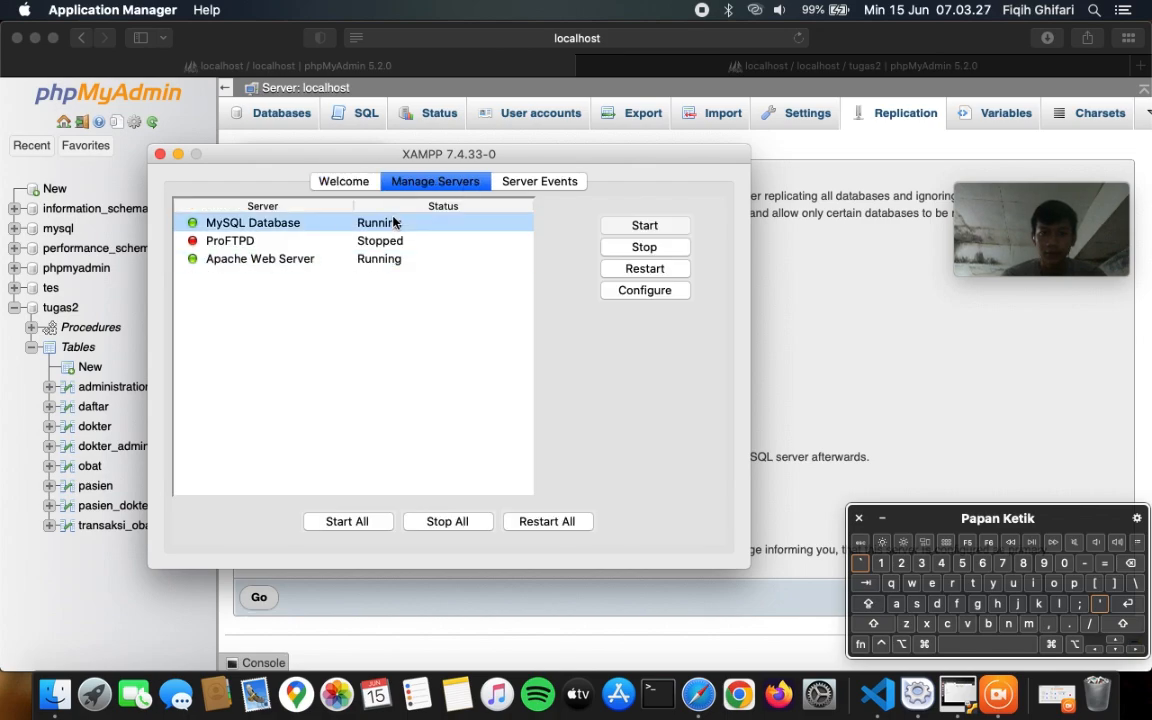
pyautogui.click(634, 292)
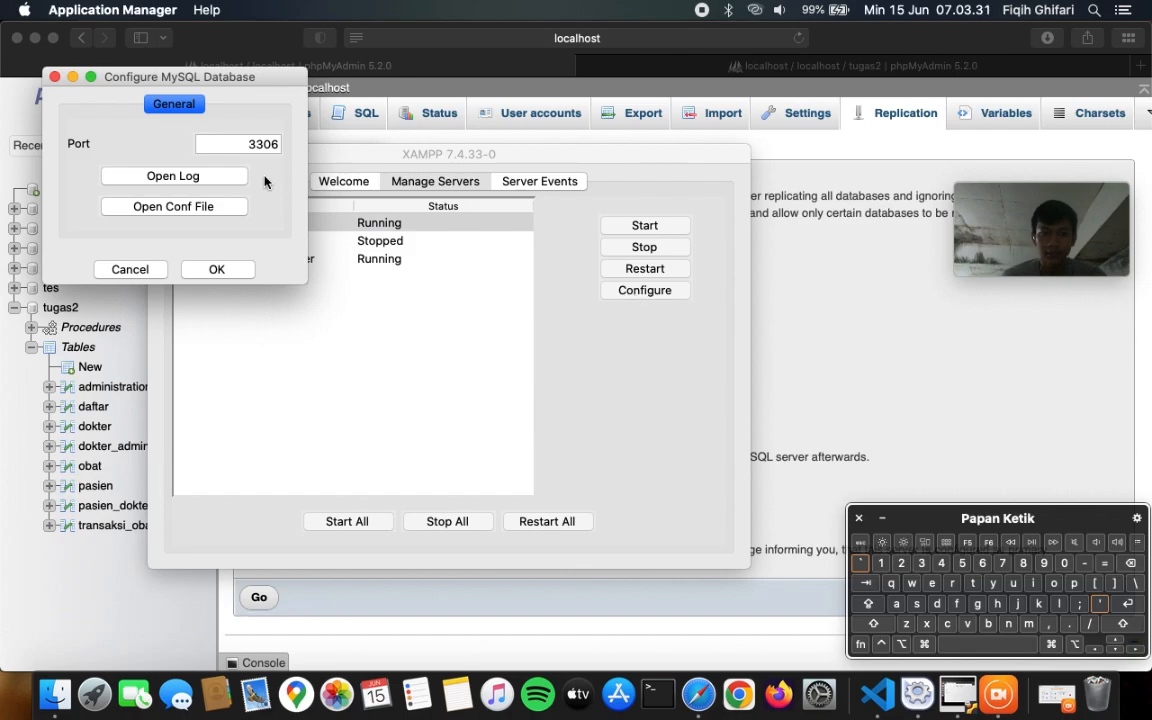
pyautogui.click(200, 208)
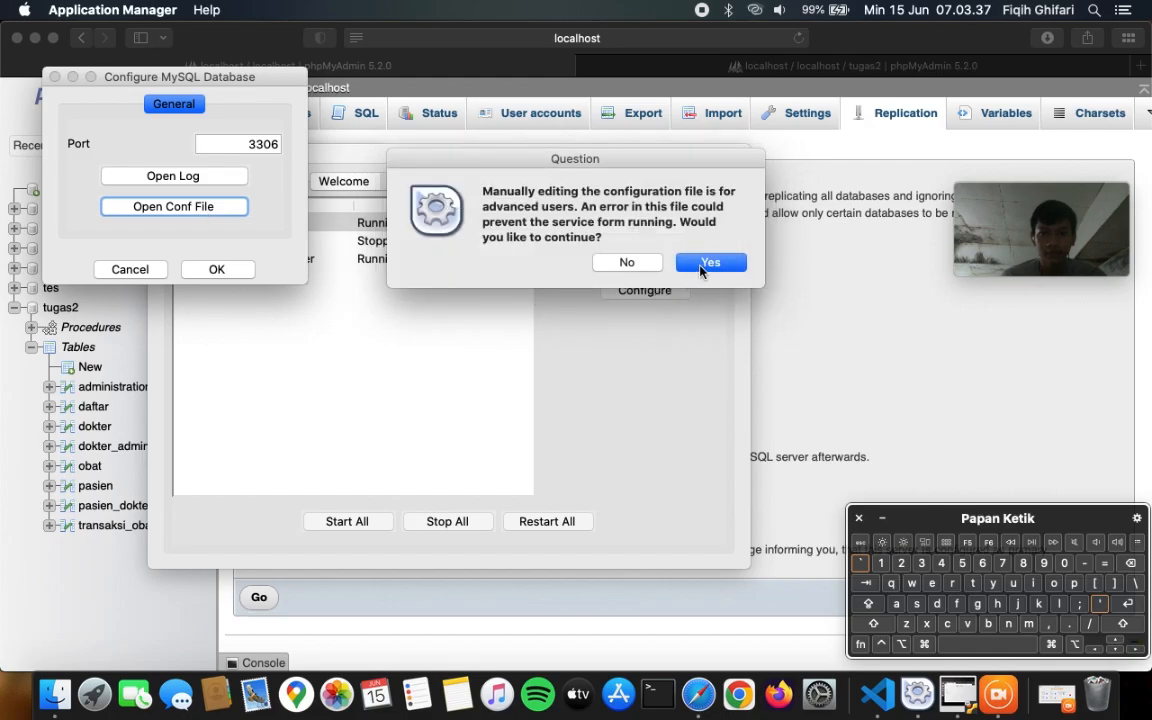
pyautogui.click(702, 264)
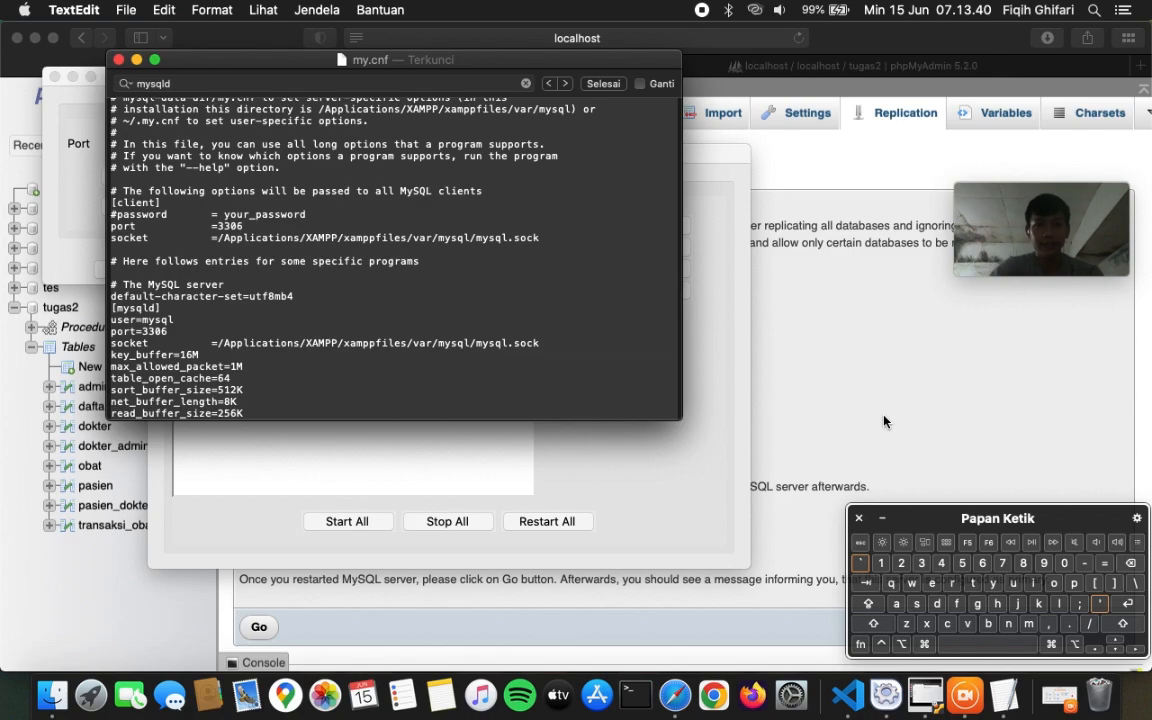
# - Check my.cnf's name and location details and move its TextEdit window to the right
pyautogui.scroll(5, 432, 233)
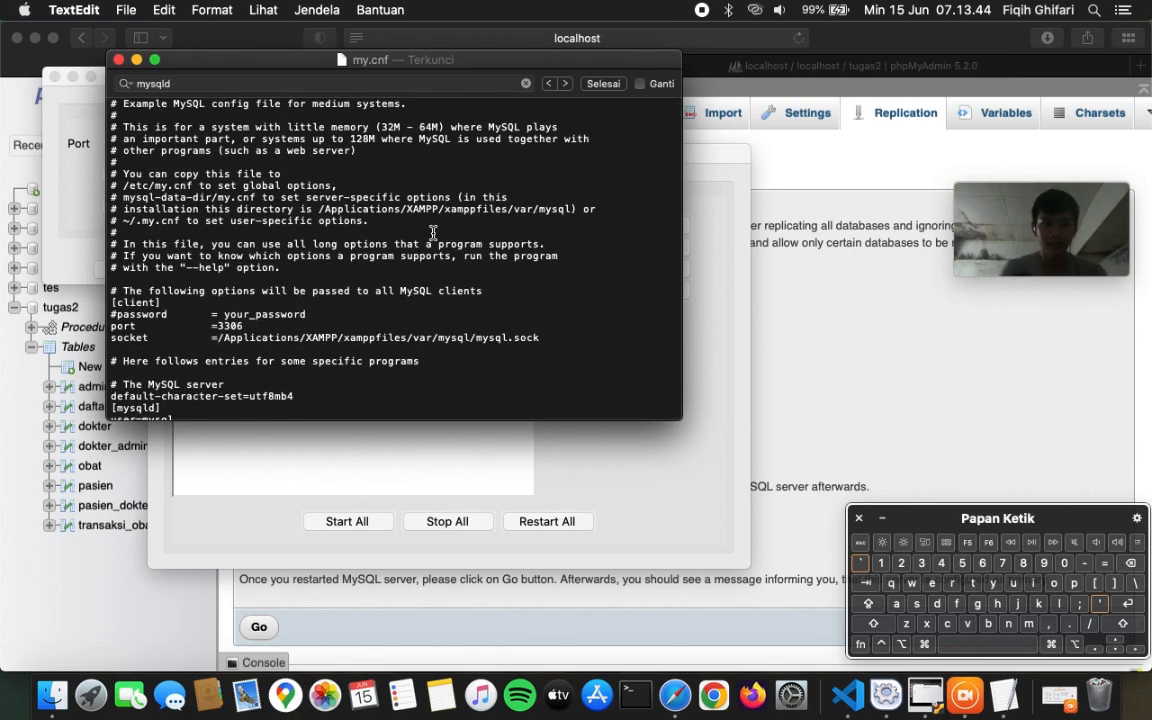
pyautogui.scroll(-2, 432, 233)
pyautogui.scroll(2, 430, 200)
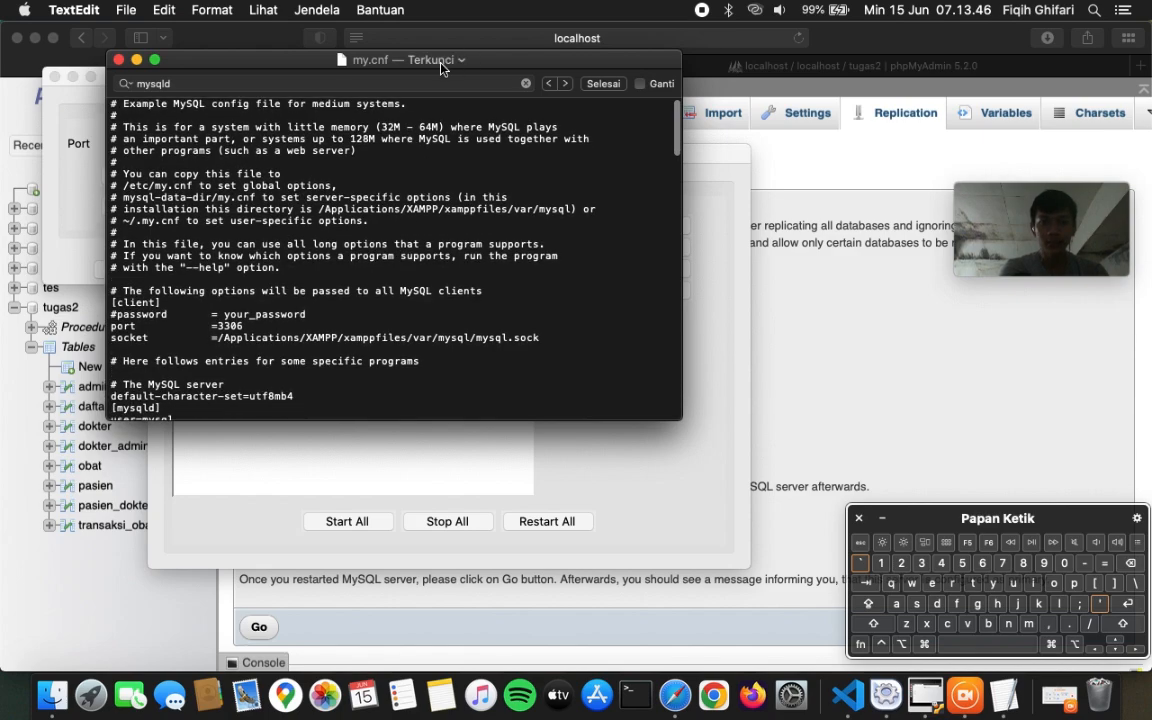
pyautogui.click(443, 62)
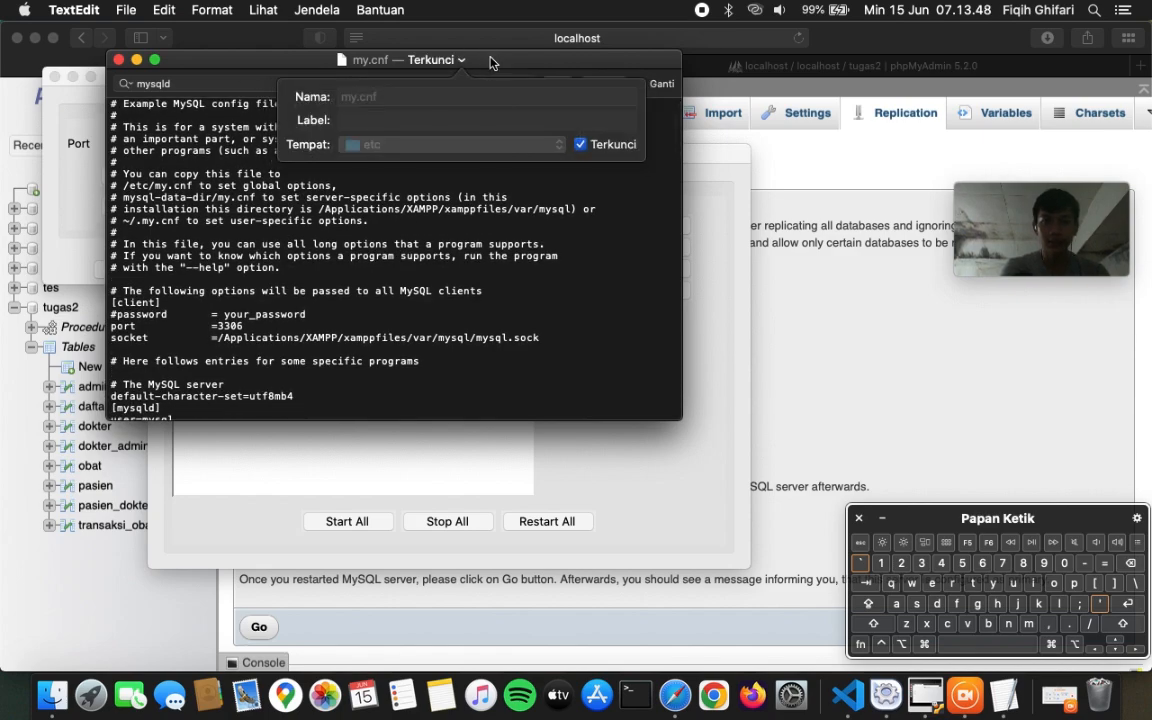
pyautogui.click(490, 62)
pyautogui.moveTo(490, 62); pyautogui.dragTo(596, 62)
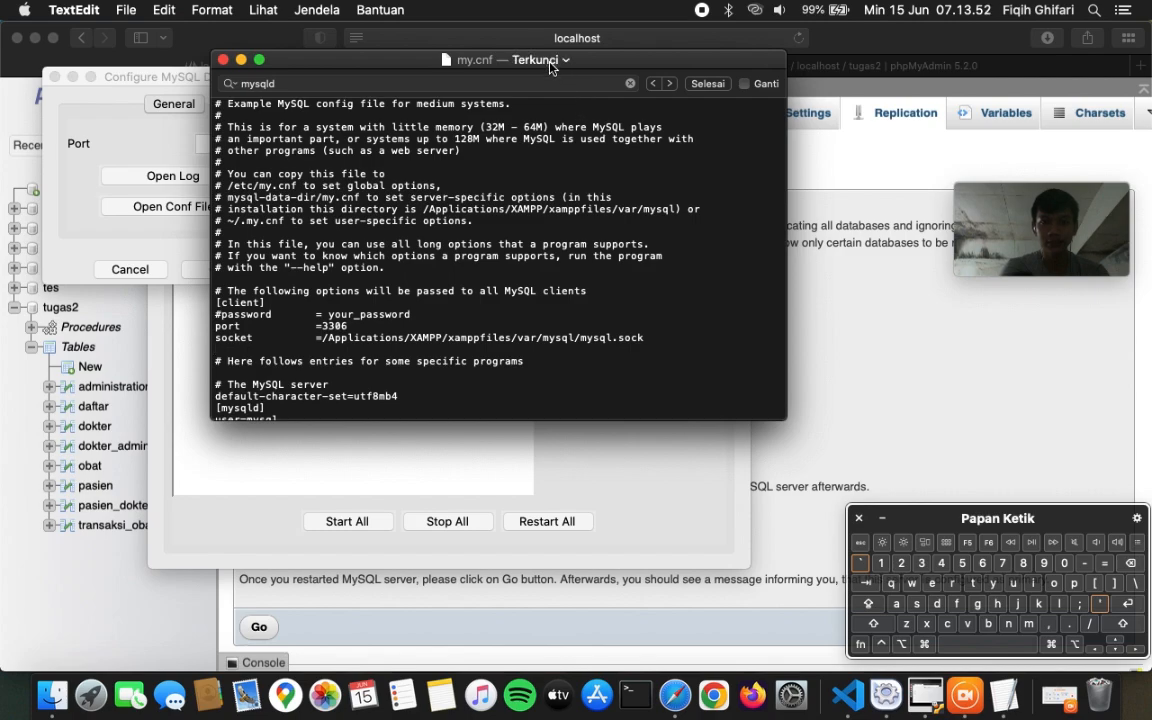
pyautogui.click(563, 61)
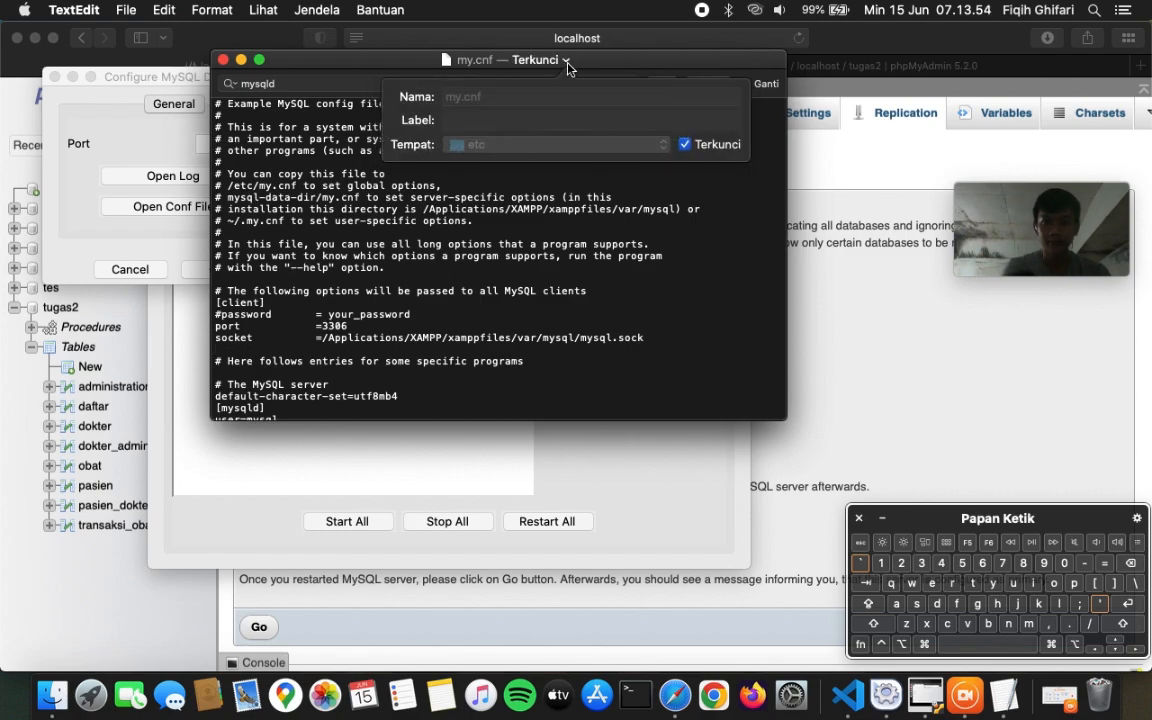
# - Try unlocking and editing the locked my.cnf, then close it unchanged and cancel Configure MySQL Database
pyautogui.click(685, 146)
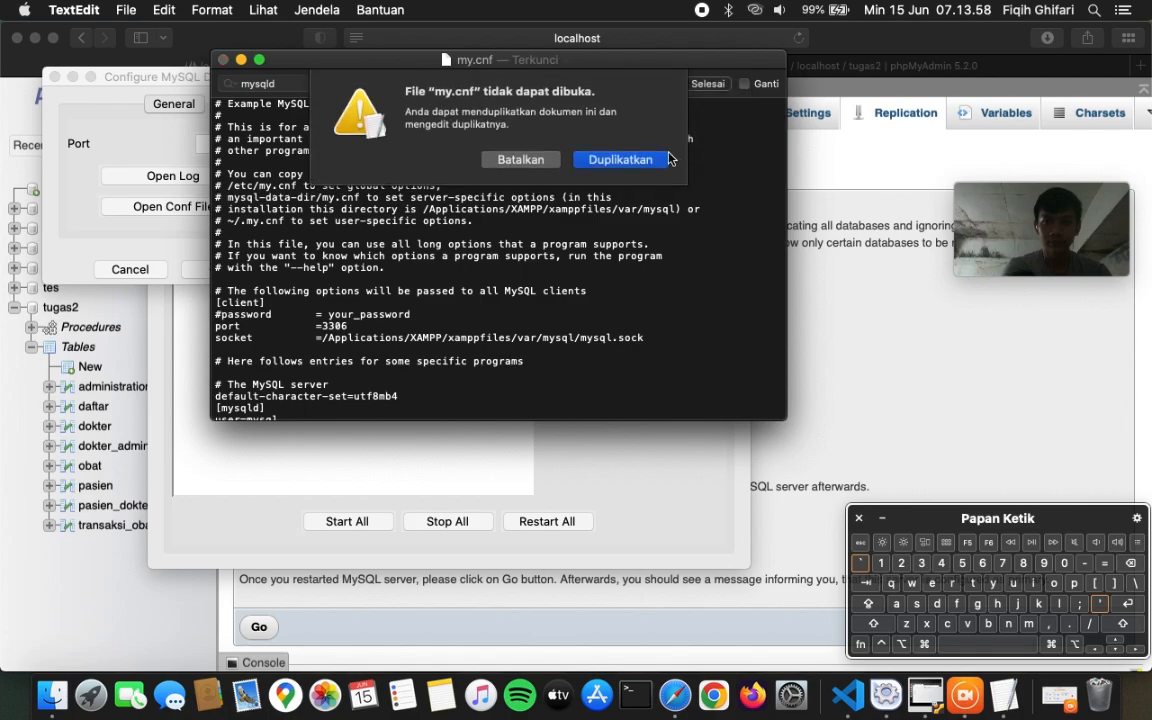
pyautogui.click(547, 166)
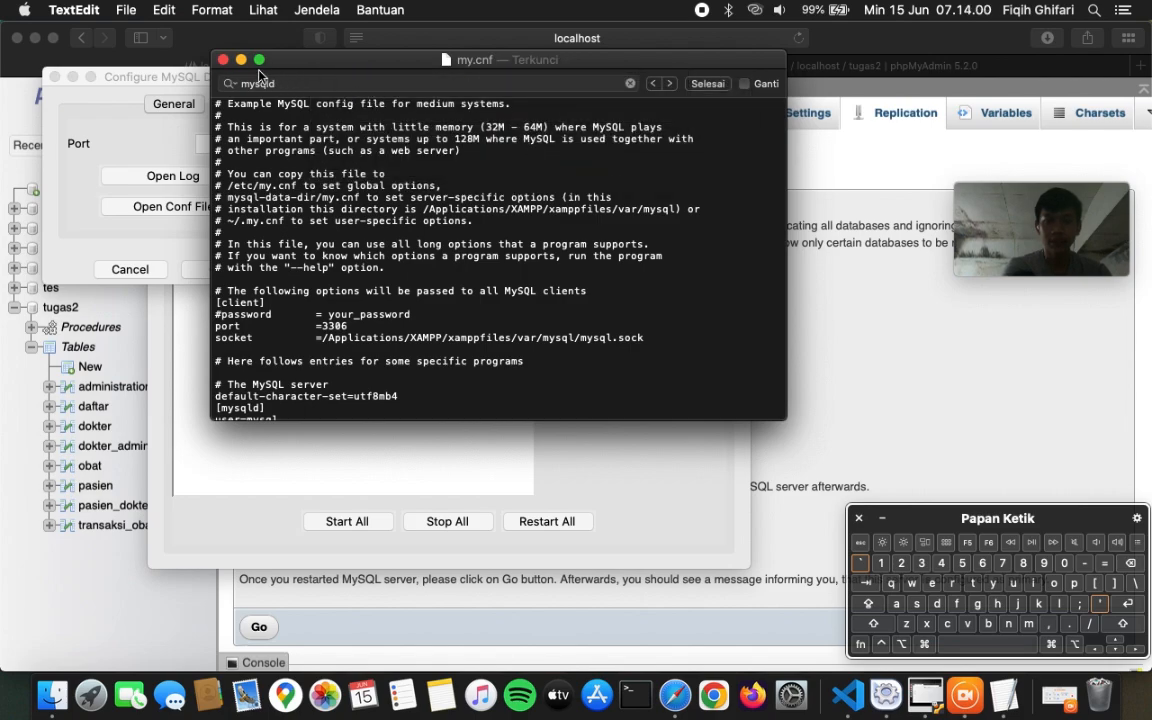
pyautogui.click(396, 230)
pyautogui.write('d')
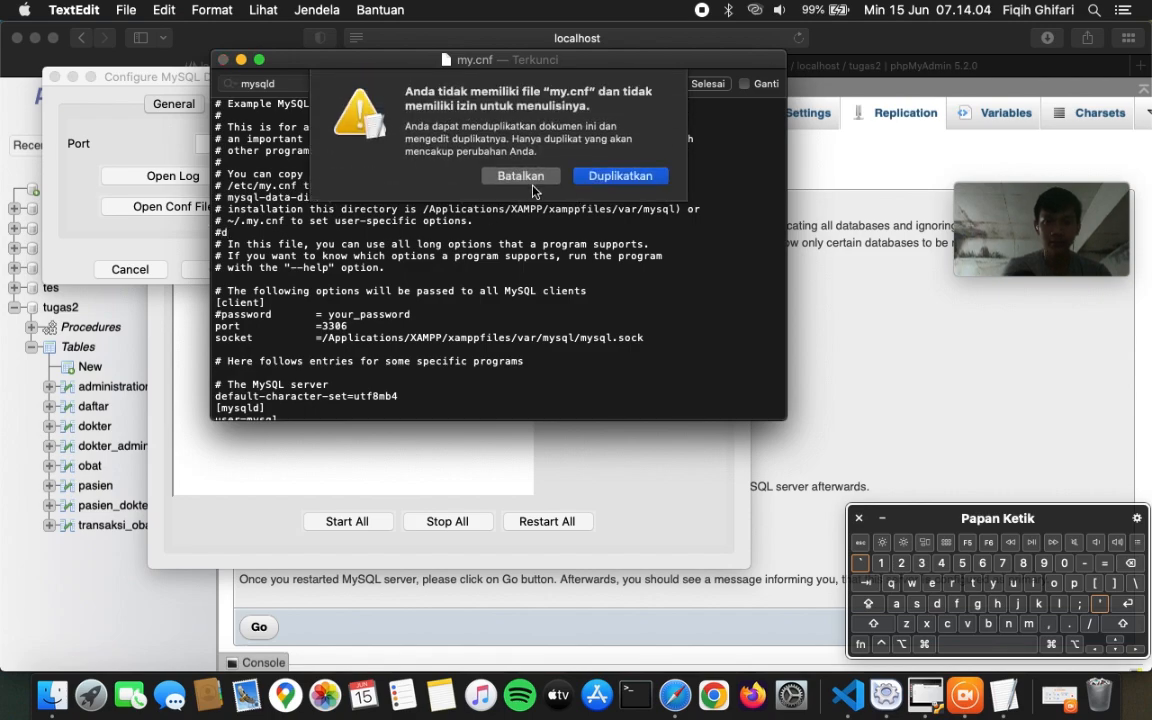
pyautogui.click(521, 176)
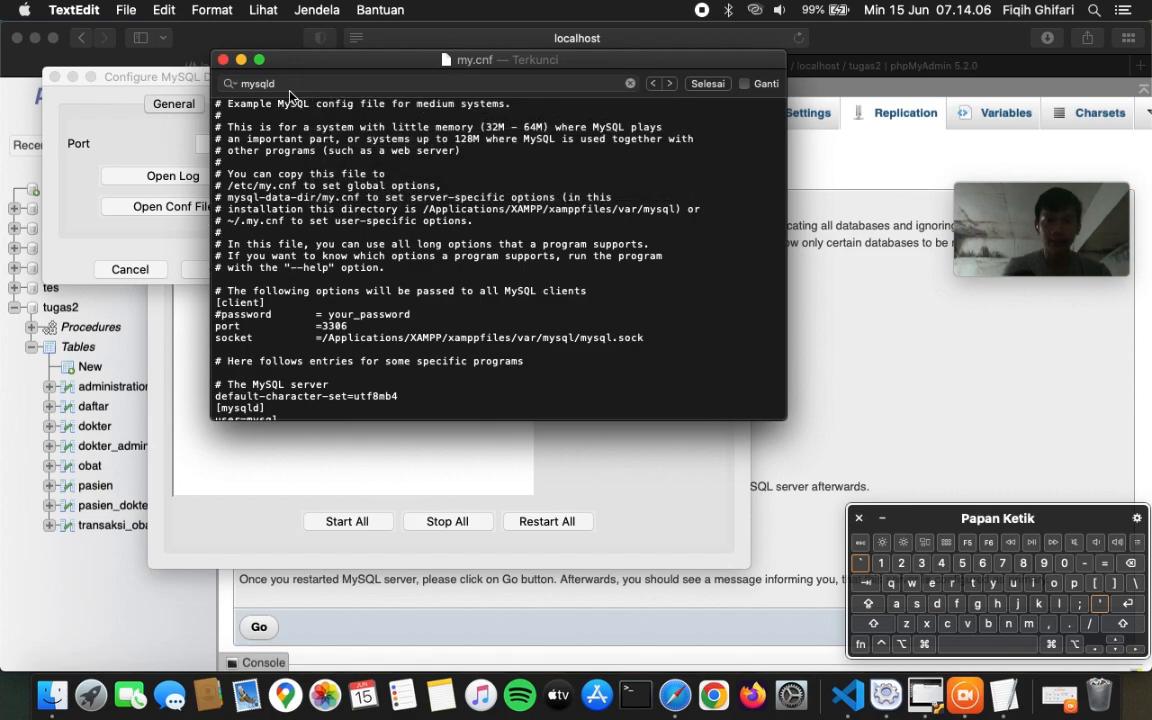
pyautogui.click(223, 60)
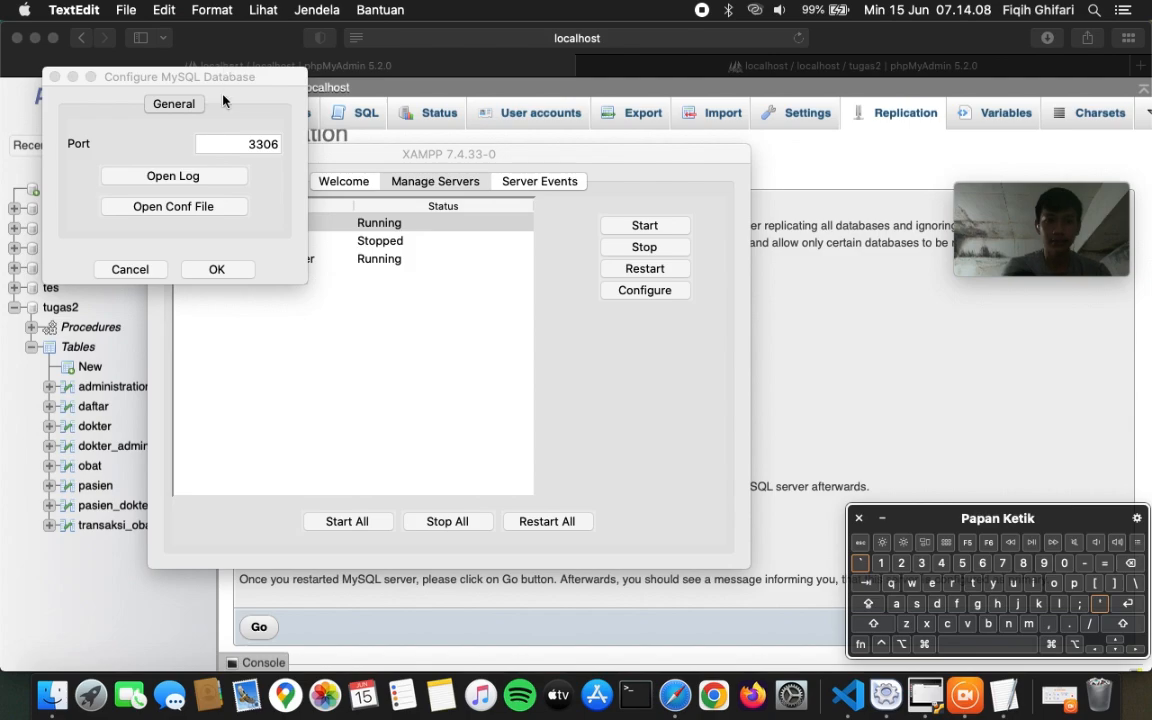
pyautogui.click(153, 266)
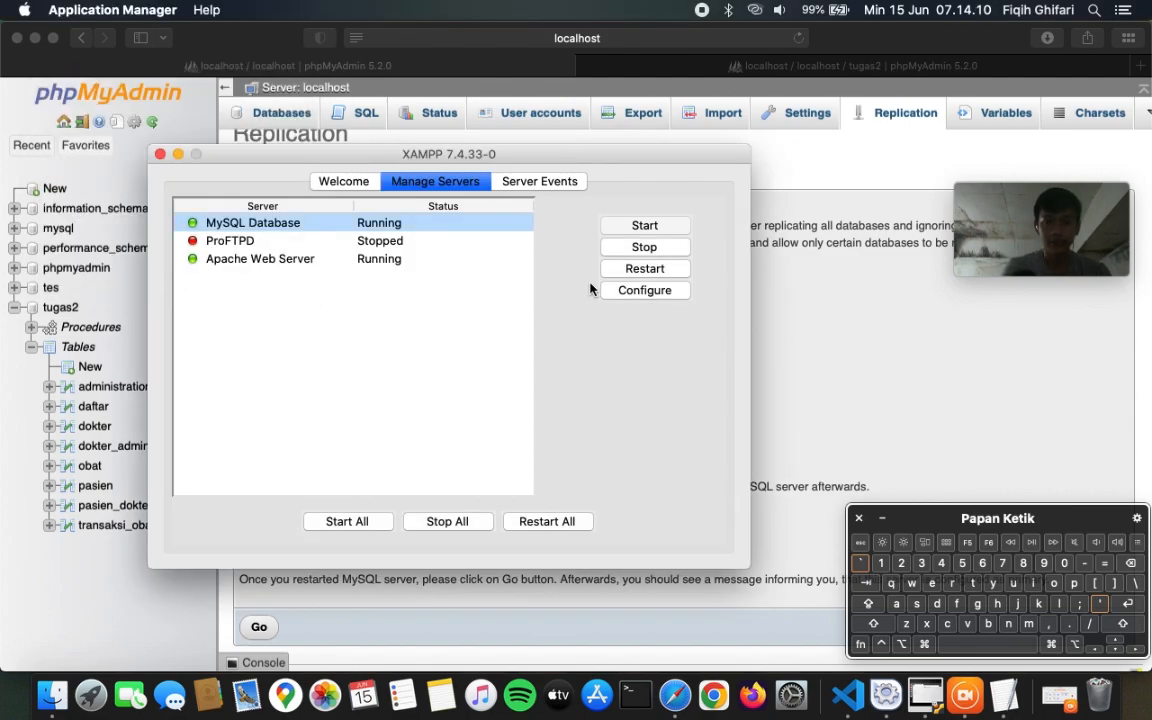
# - In a new Terminal window, run the my.cnf path copied from the VS Code notes
pyautogui.click(649, 698)
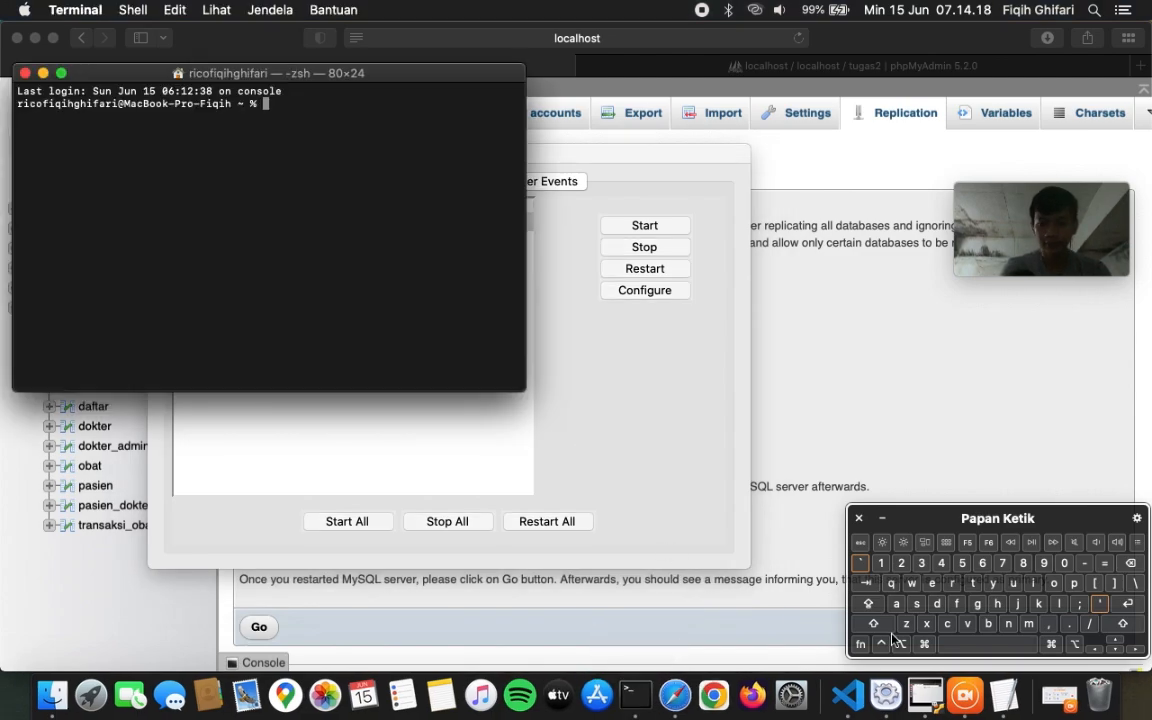
pyautogui.click(847, 695)
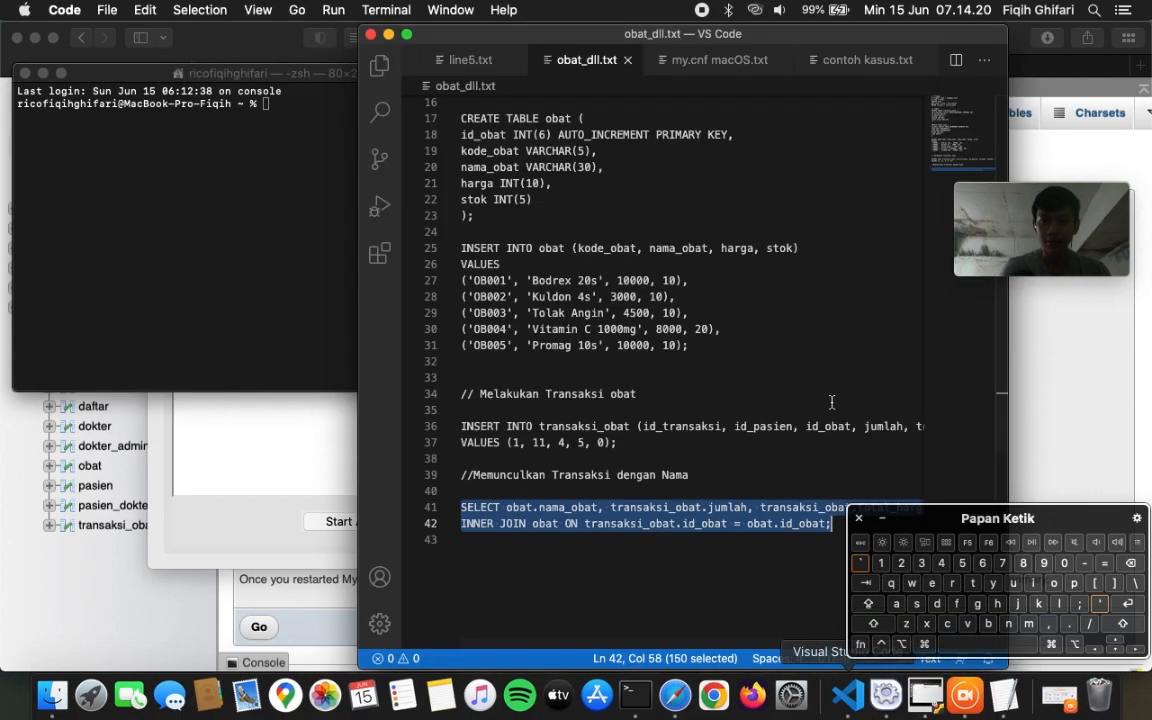
pyautogui.click(698, 62)
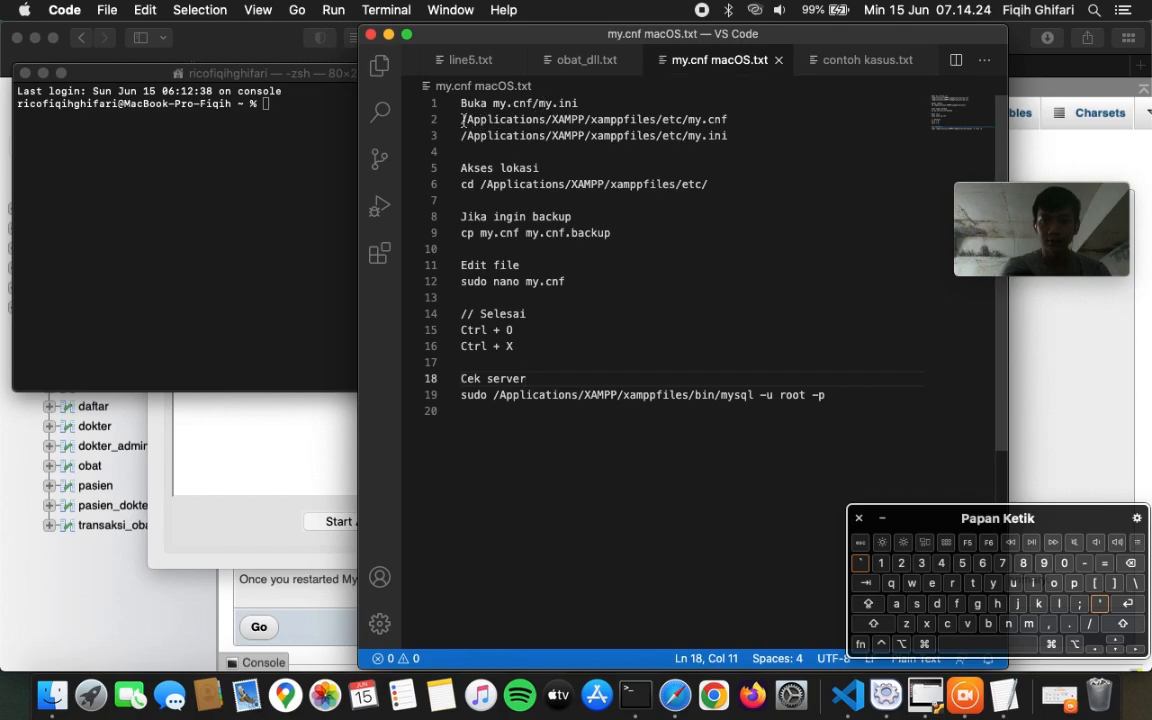
pyautogui.moveTo(462, 119); pyautogui.dragTo(729, 119)
pyautogui.click(330, 130)
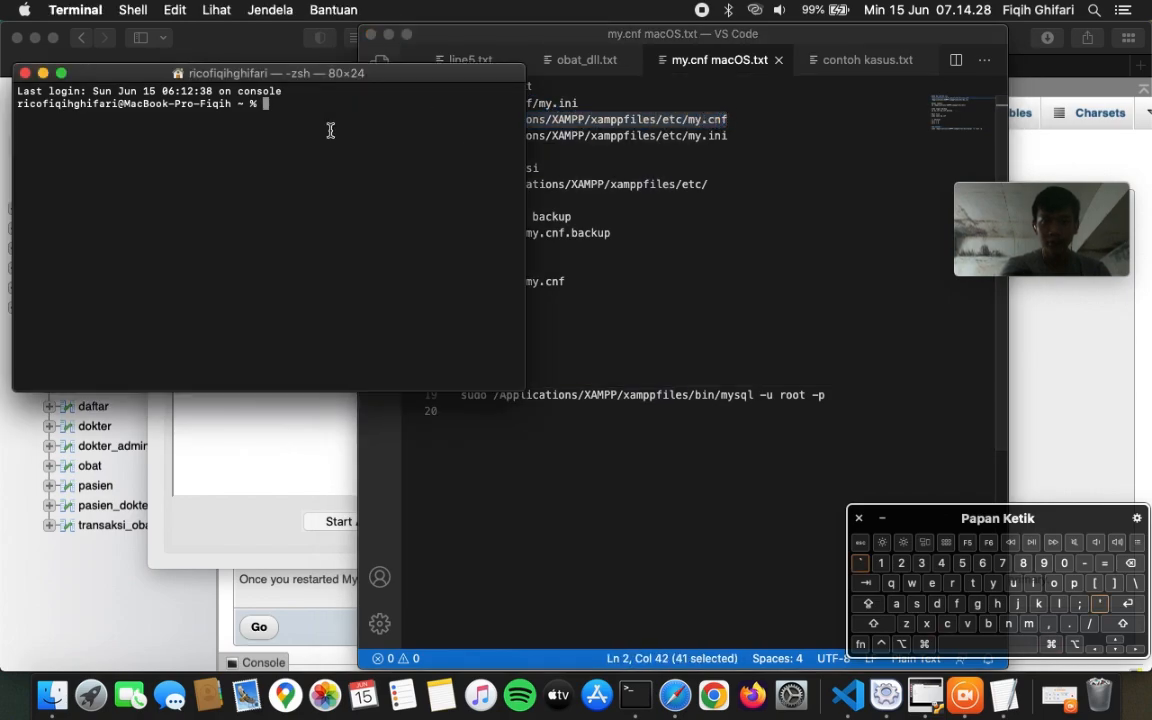
pyautogui.write('/Applications/XAMPP/xamppfiles/etc/my.cnf')
pyautogui.click(1128, 606)
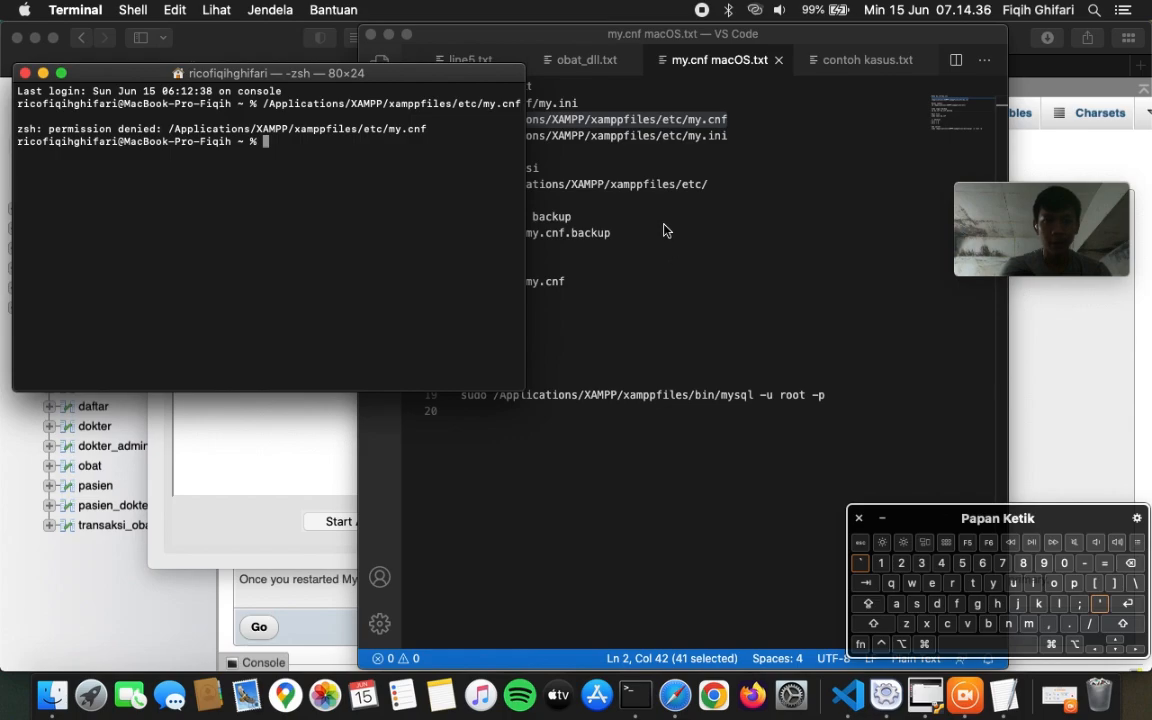
# - Run the notes' cd command to move into XAMPP's etc folder
pyautogui.click(647, 188)
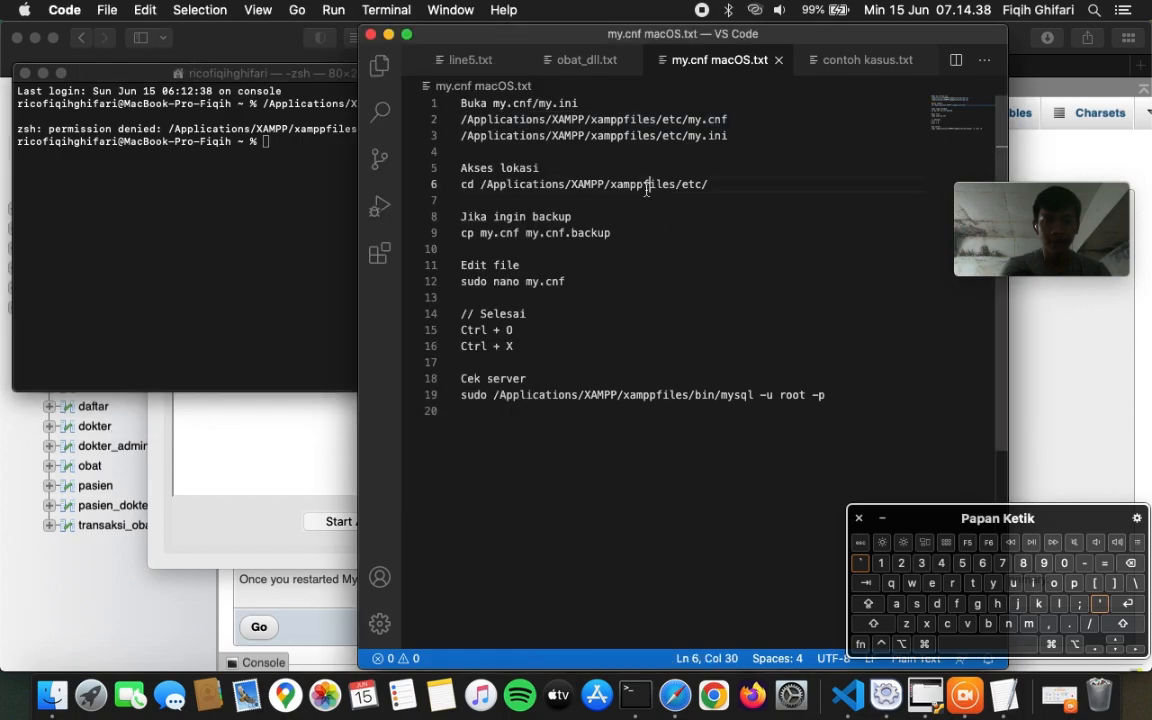
pyautogui.moveTo(462, 188); pyautogui.dragTo(710, 185)
pyautogui.press('super+c')
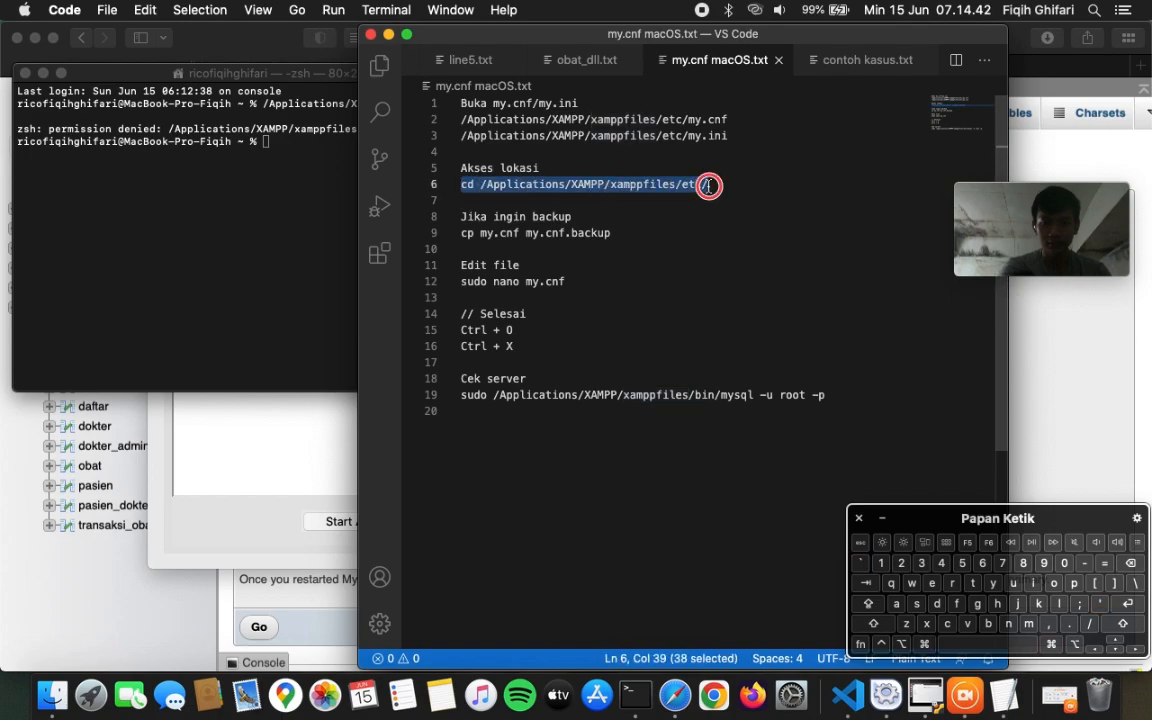
pyautogui.click(283, 191)
pyautogui.press('super+v')
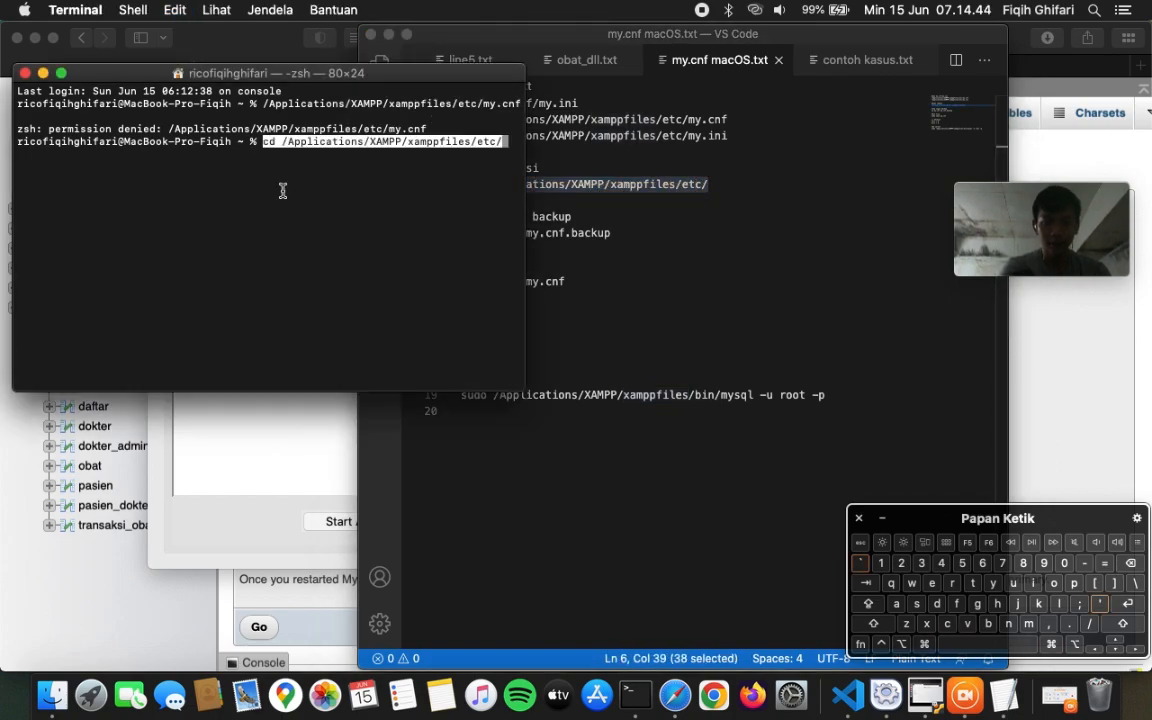
pyautogui.click(1122, 603)
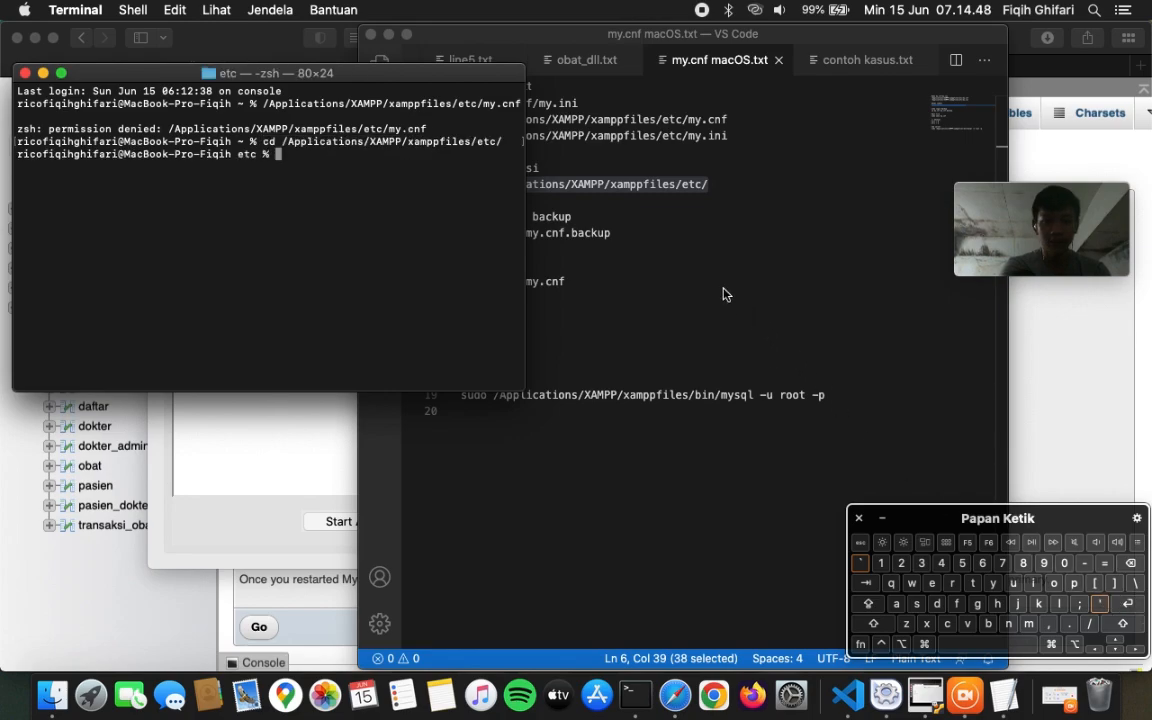
# - Open my.cnf with 'sudo nano my.cnf' from the notes, entering the administrator password
pyautogui.click(620, 235)
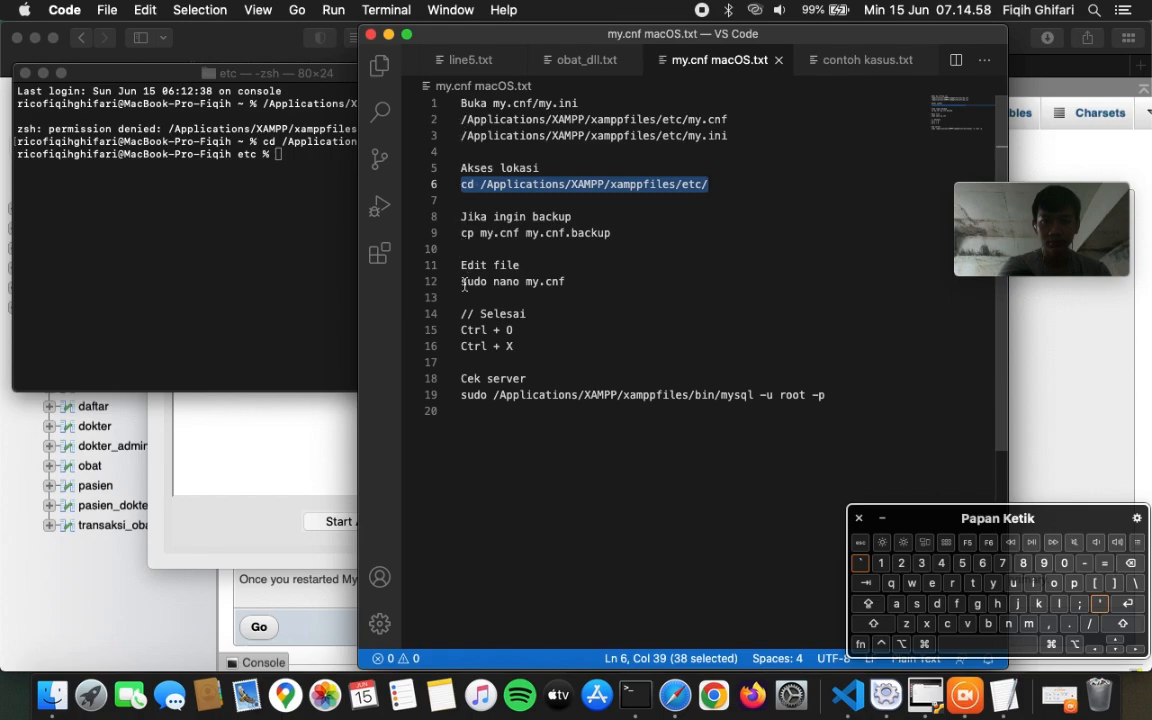
pyautogui.moveTo(461, 282); pyautogui.dragTo(572, 283)
pyautogui.press('super+c')
pyautogui.click(273, 195)
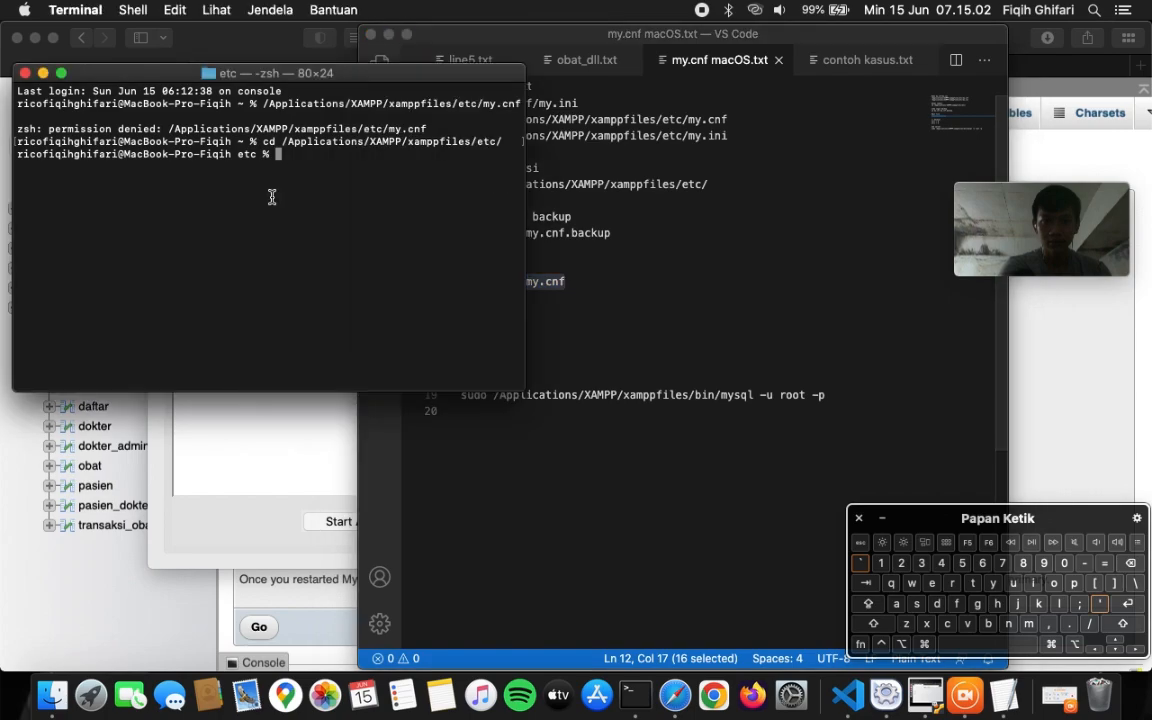
pyautogui.press('super+v')
pyautogui.press('Return')
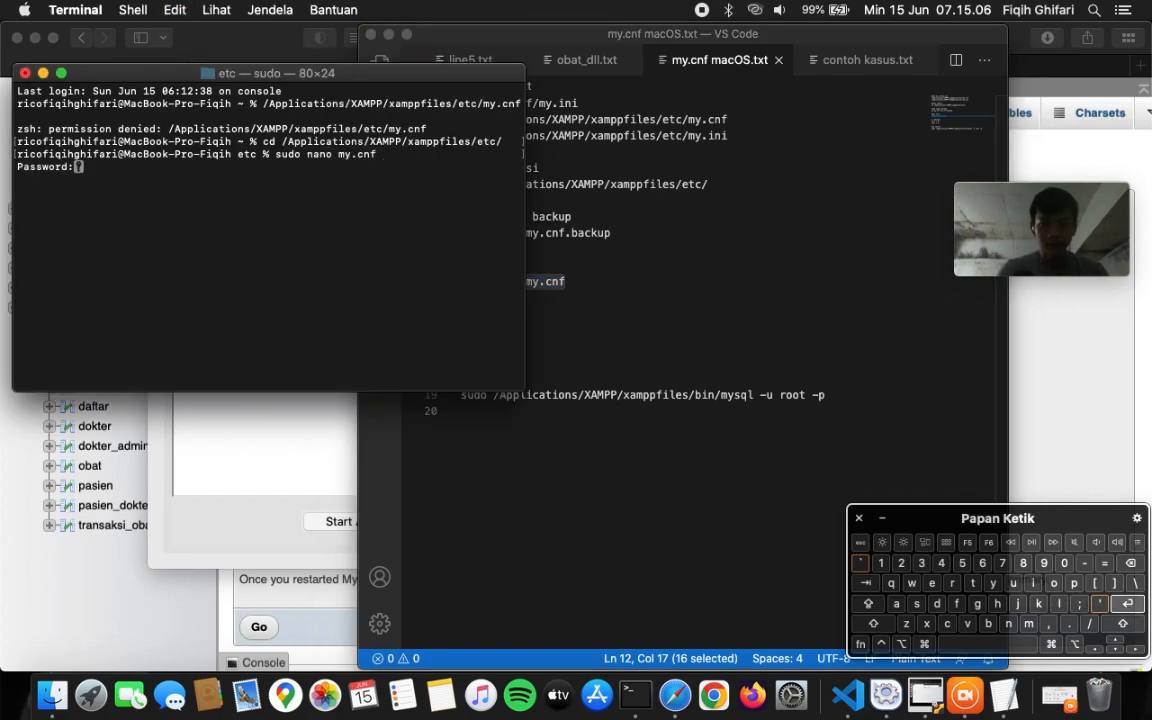
pyautogui.click(1128, 606)
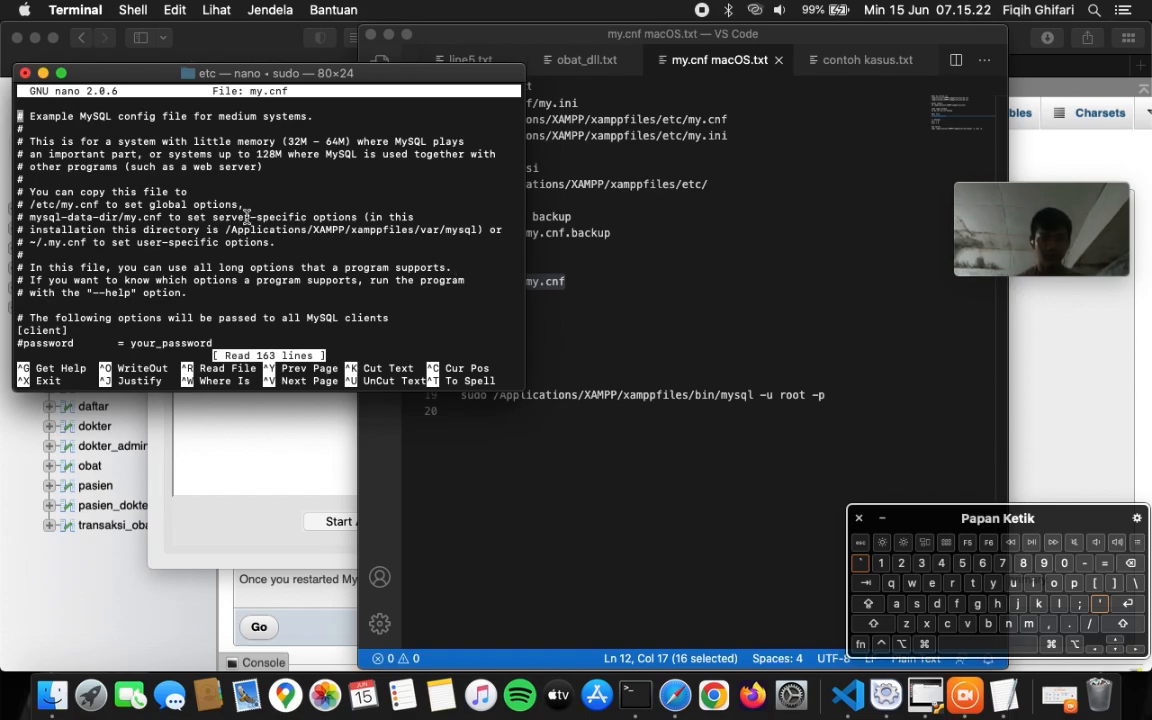
# - Browse my.cnf's [mysqld] settings and replication comments, ending at the section header
pyautogui.press('Down')
pyautogui.press('Down')
pyautogui.press('Down')
pyautogui.press('Down')
pyautogui.press('Down')
pyautogui.press('Down')
pyautogui.press('Down')
pyautogui.press('Down')
pyautogui.press('Down')
pyautogui.press('Down')
pyautogui.press('Down')
pyautogui.press('Down')
pyautogui.press('Down')
pyautogui.press('Down')
pyautogui.press('Down')
pyautogui.press('Down')
pyautogui.press('Down')
pyautogui.press('Down')
pyautogui.press('Down')
pyautogui.press('Down')
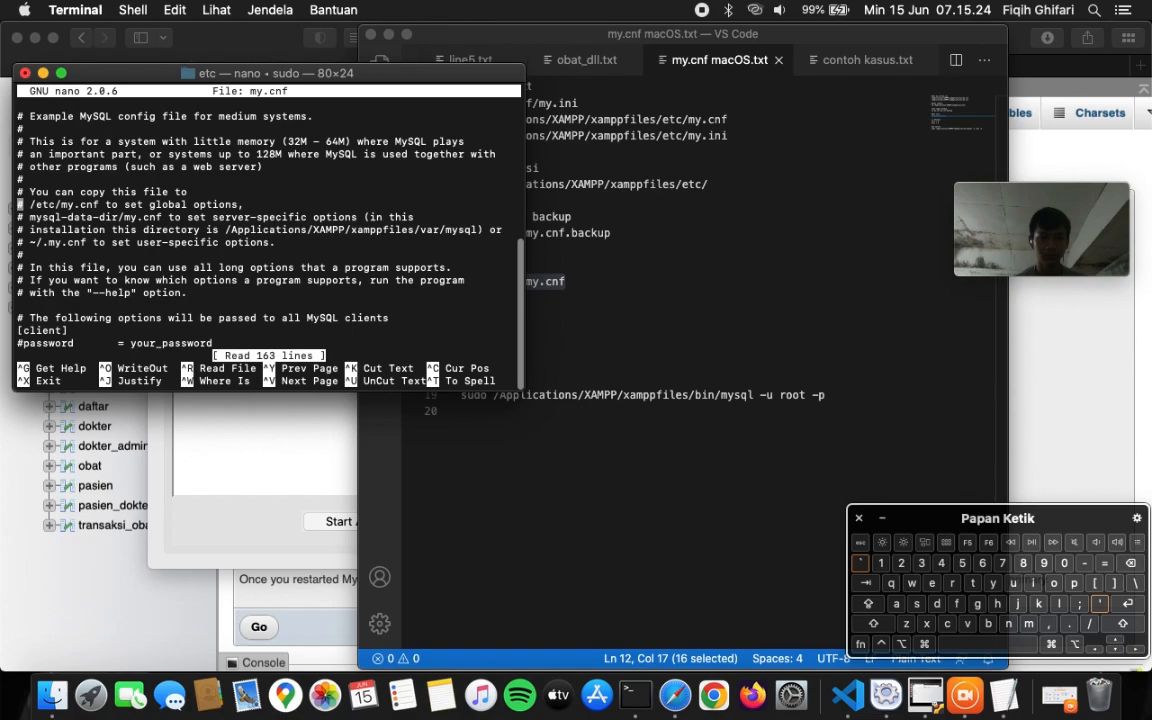
pyautogui.press('Down')
pyautogui.press('Down')
pyautogui.press('Down')
pyautogui.press('Down')
pyautogui.press('Down')
pyautogui.press('Down')
pyautogui.press('Down')
pyautogui.press('Down')
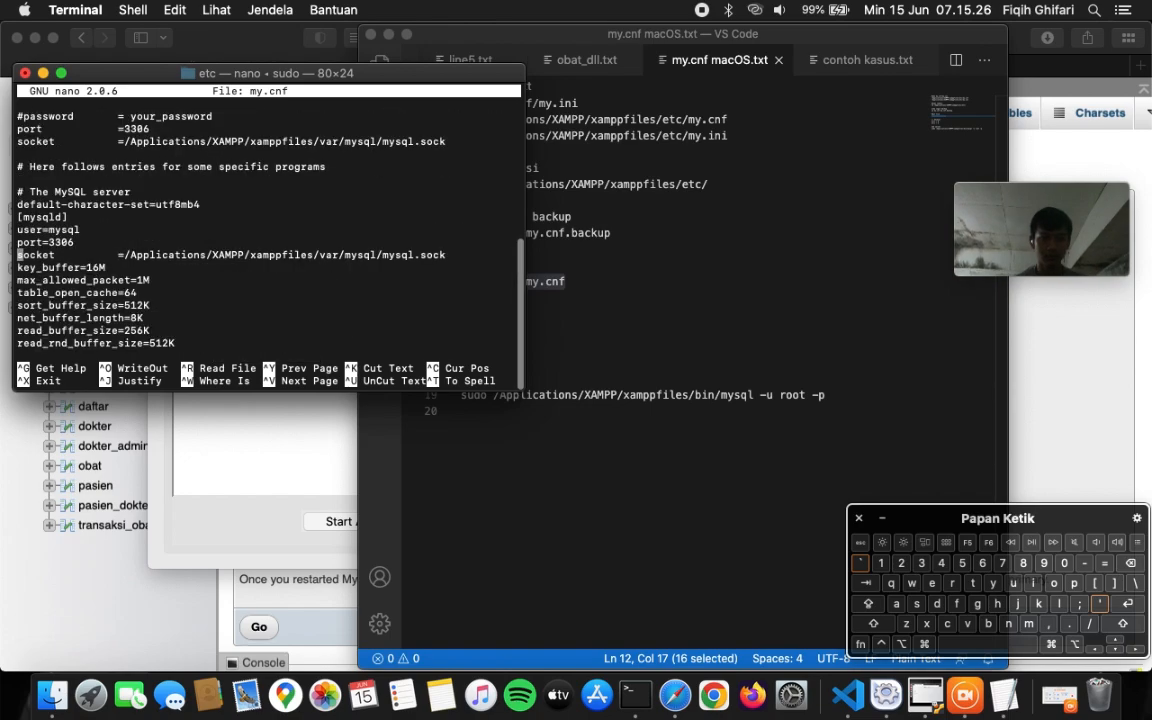
pyautogui.press('Down')
pyautogui.press('Down')
pyautogui.press('Down')
pyautogui.press('Down')
pyautogui.press('Down')
pyautogui.press('Down')
pyautogui.press('Down')
pyautogui.press('Down')
pyautogui.press('Down')
pyautogui.press('Down')
pyautogui.press('Down')
pyautogui.press('Down')
pyautogui.press('Down')
pyautogui.press('Down')
pyautogui.press('Down')
pyautogui.press('Down')
pyautogui.press('Down')
pyautogui.press('Down')
pyautogui.press('Down')
pyautogui.press('Down')
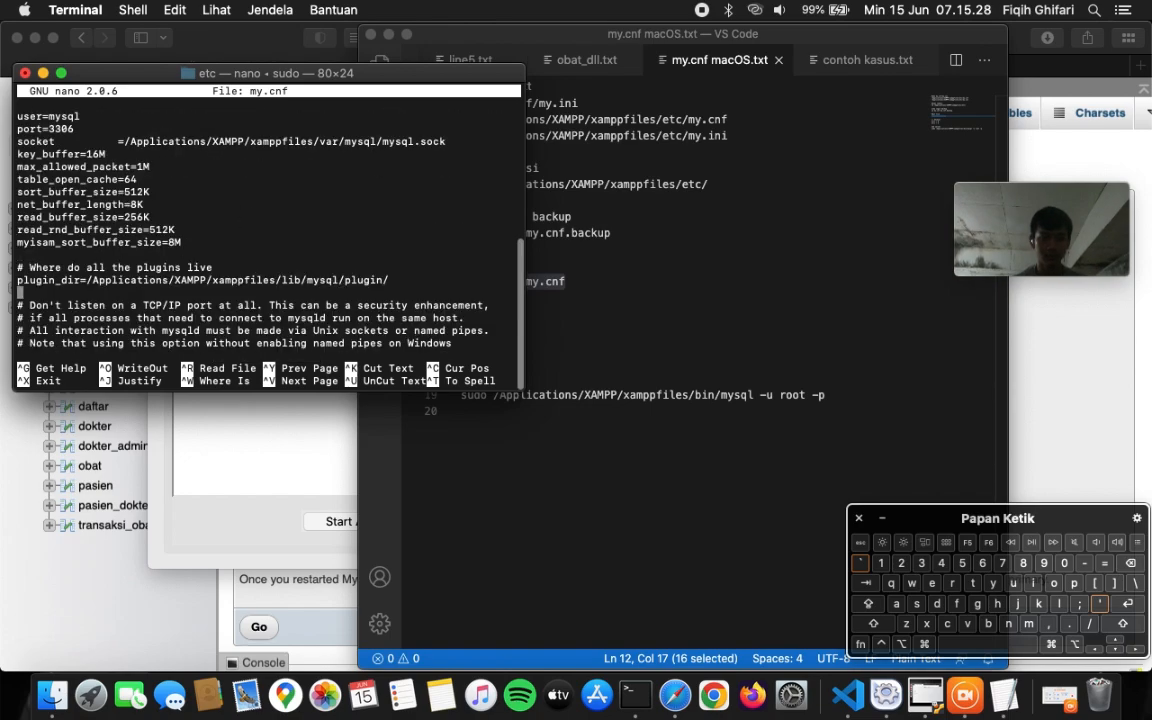
pyautogui.press('Down')
pyautogui.press('Down')
pyautogui.press('Down')
pyautogui.press('Down')
pyautogui.press('Down')
pyautogui.press('Down')
pyautogui.press('Down')
pyautogui.press('Down')
pyautogui.press('Down')
pyautogui.press('Down')
pyautogui.press('Down')
pyautogui.press('Down')
pyautogui.press('Down')
pyautogui.press('Down')
pyautogui.press('Down')
pyautogui.press('Down')
pyautogui.press('Down')
pyautogui.press('Down')
pyautogui.press('Down')
pyautogui.press('Down')
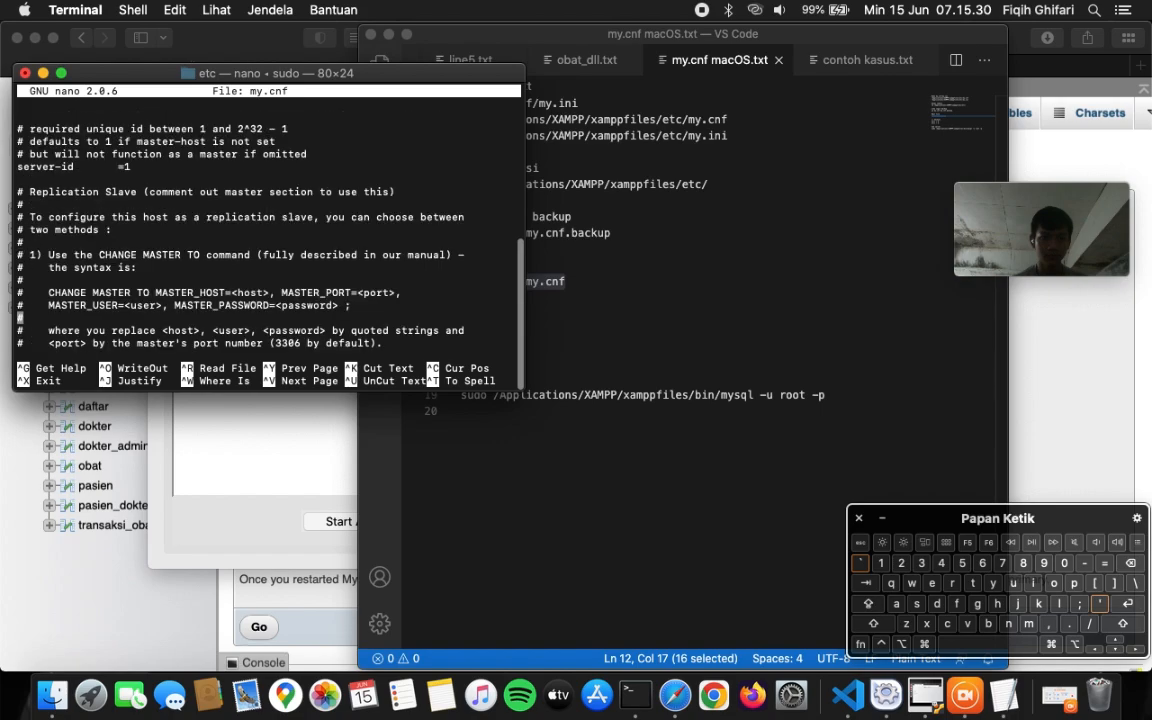
pyautogui.press('Up')
pyautogui.press('Up')
pyautogui.press('Up')
pyautogui.press('Up')
pyautogui.press('Up')
pyautogui.press('Up')
pyautogui.press('Up')
pyautogui.press('Up')
pyautogui.press('Up')
pyautogui.press('Up')
pyautogui.press('Up')
pyautogui.press('Up')
pyautogui.press('Up')
pyautogui.press('Up')
pyautogui.press('Up')
pyautogui.press('Up')
pyautogui.press('Up')
pyautogui.press('Up')
pyautogui.press('Up')
pyautogui.press('Up')
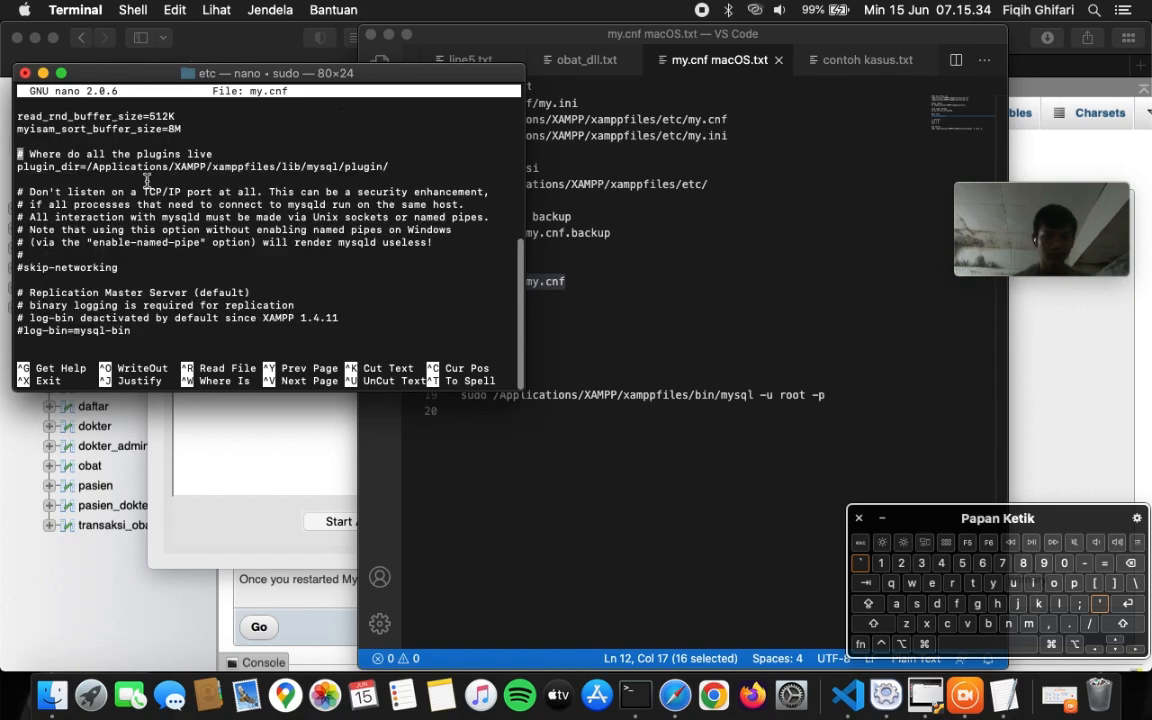
pyautogui.press('Up')
pyautogui.press('Up')
pyautogui.press('Up')
pyautogui.press('Up')
pyautogui.press('Up')
pyautogui.press('Up')
pyautogui.press('Up')
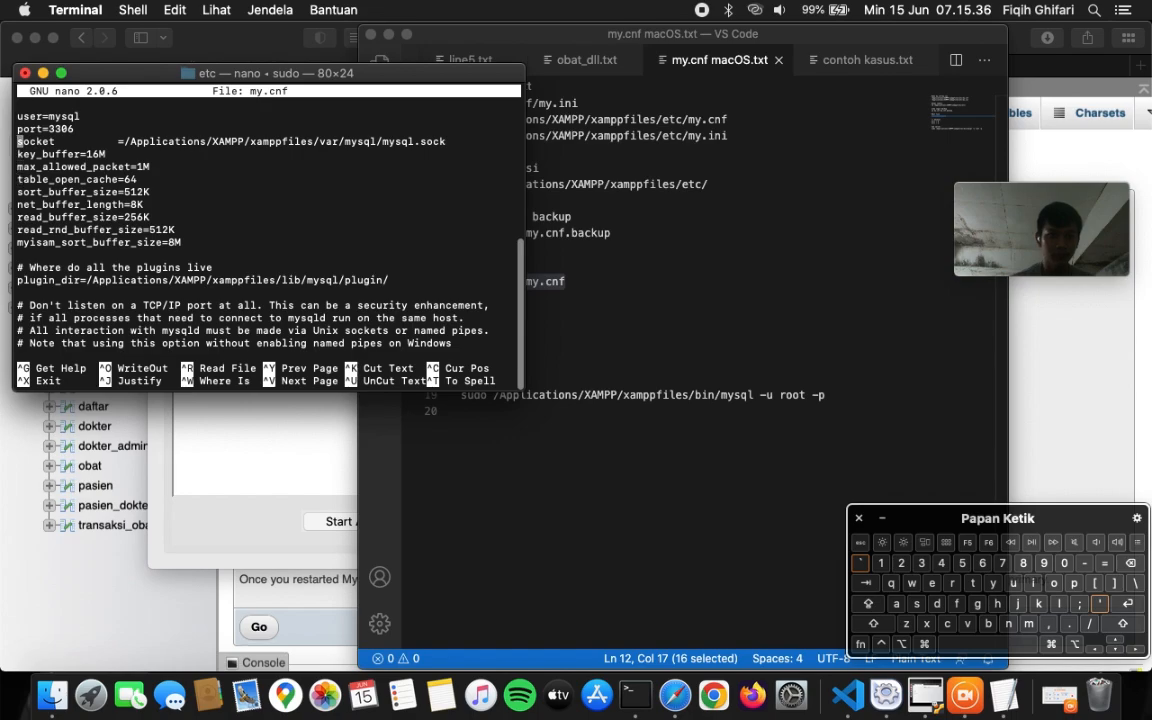
pyautogui.press('Up')
pyautogui.press('Up')
pyautogui.press('Up')
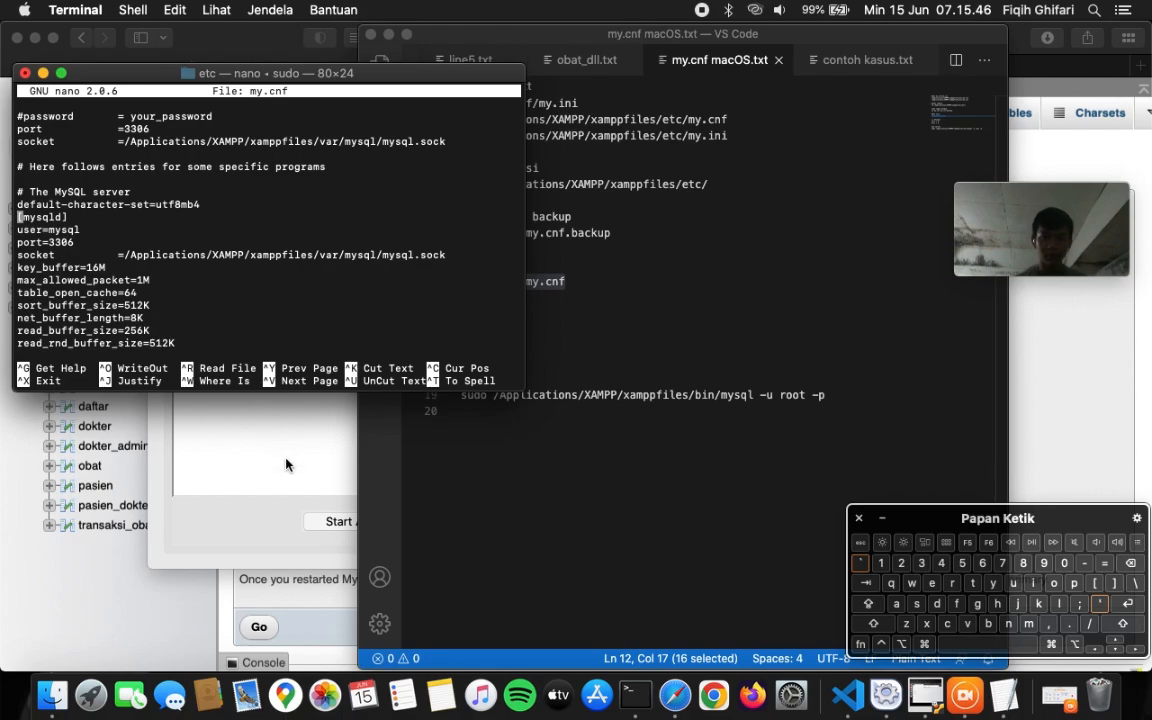
# - Copy phpMyAdmin's four suggested replication lines for my.cnf
pyautogui.click(275, 594)
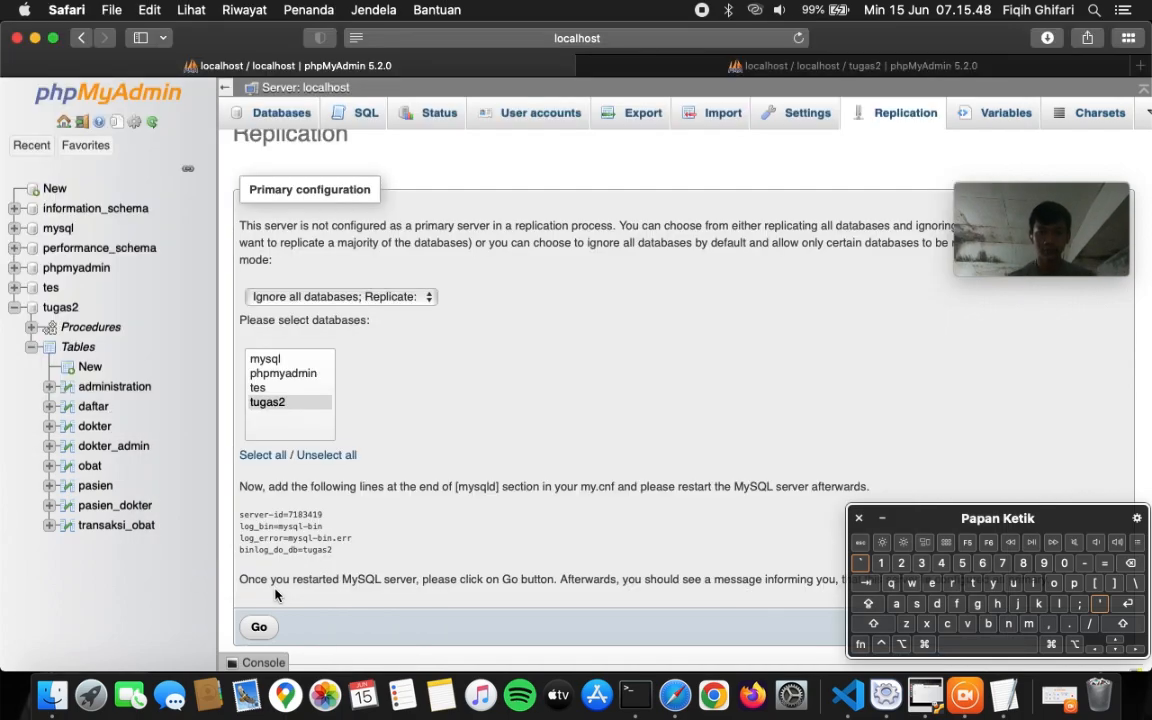
pyautogui.moveTo(240, 516); pyautogui.dragTo(337, 549)
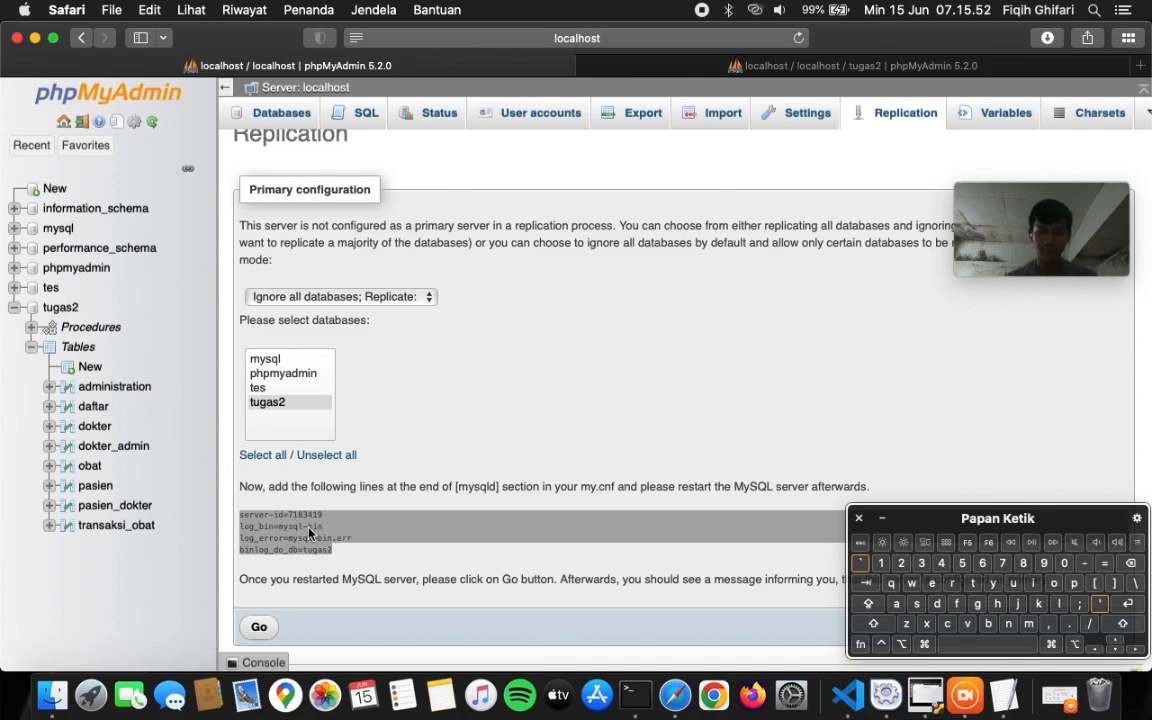
pyautogui.rightClick(308, 534)
pyautogui.click(335, 577)
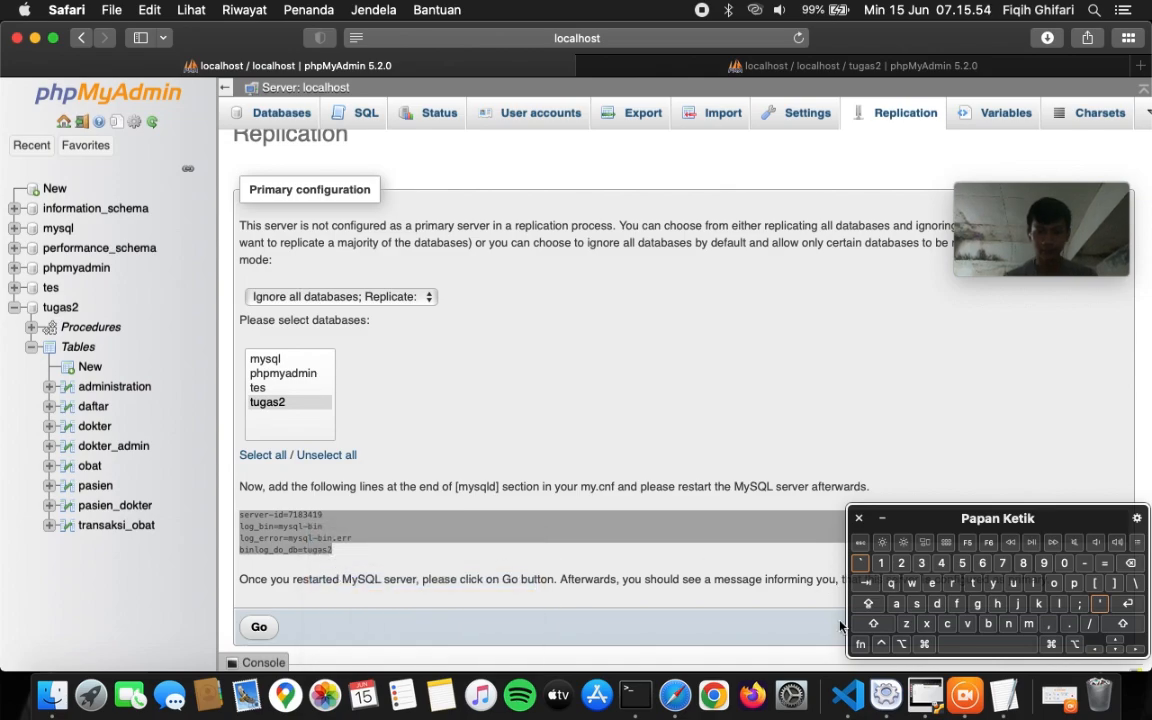
# - Paste the four lines into [mysqld] after myisam_sort_buffer_size in nano
pyautogui.click(635, 694)
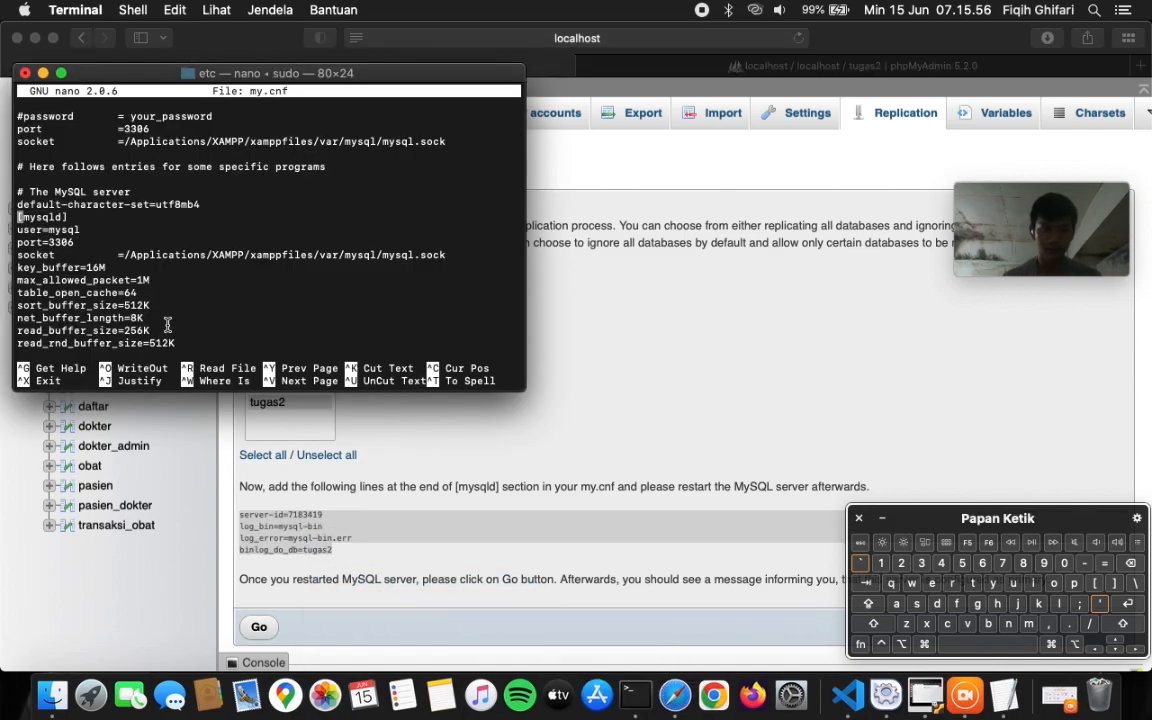
pyautogui.press('Down')
pyautogui.press('Down')
pyautogui.press('Down')
pyautogui.press('Down')
pyautogui.press('Down')
pyautogui.press('Down')
pyautogui.press('Down')
pyautogui.press('Down')
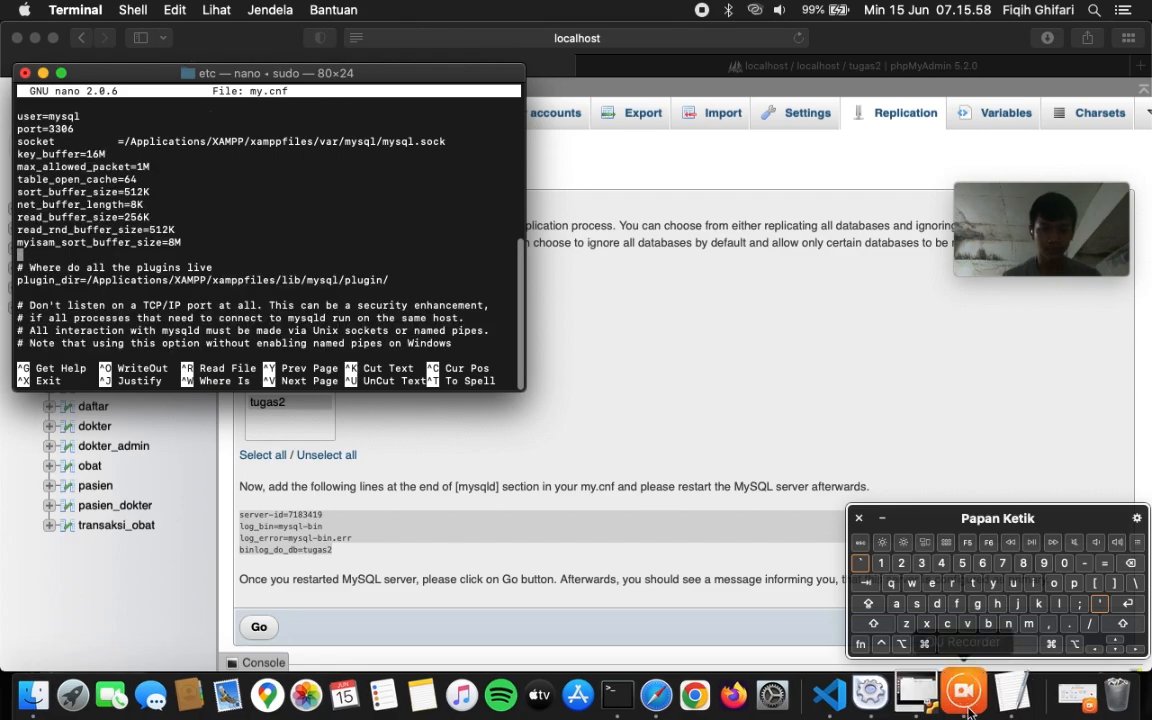
pyautogui.click(1127, 603)
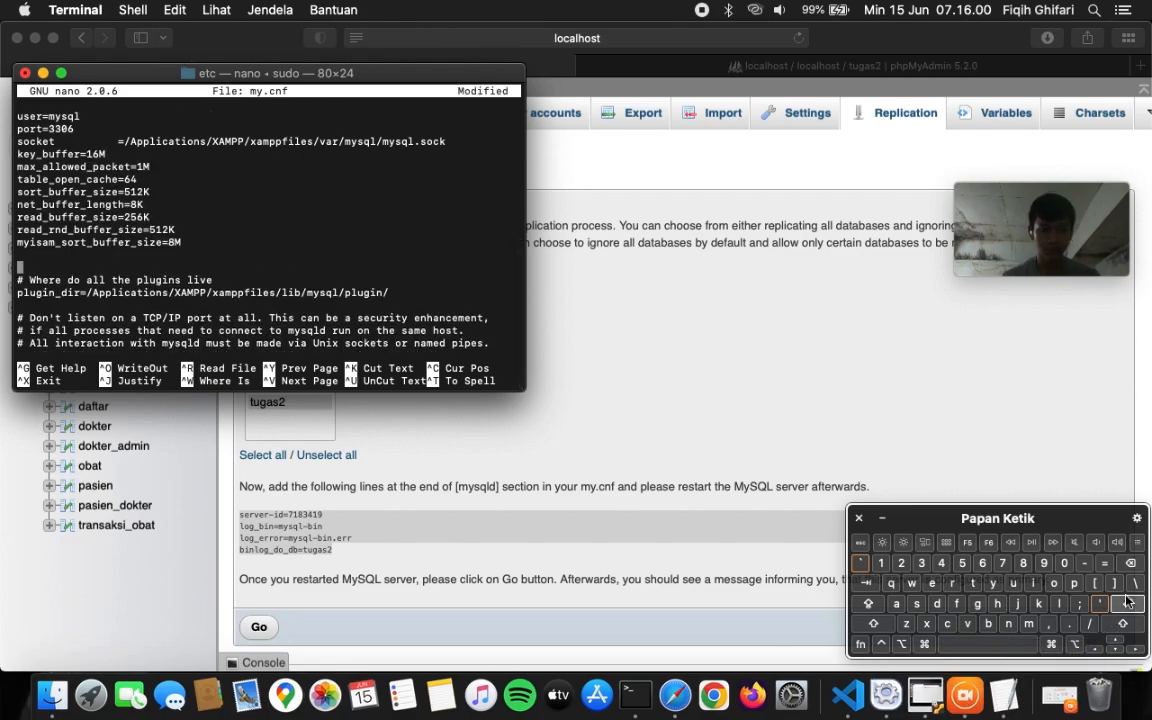
pyautogui.press('super+v')
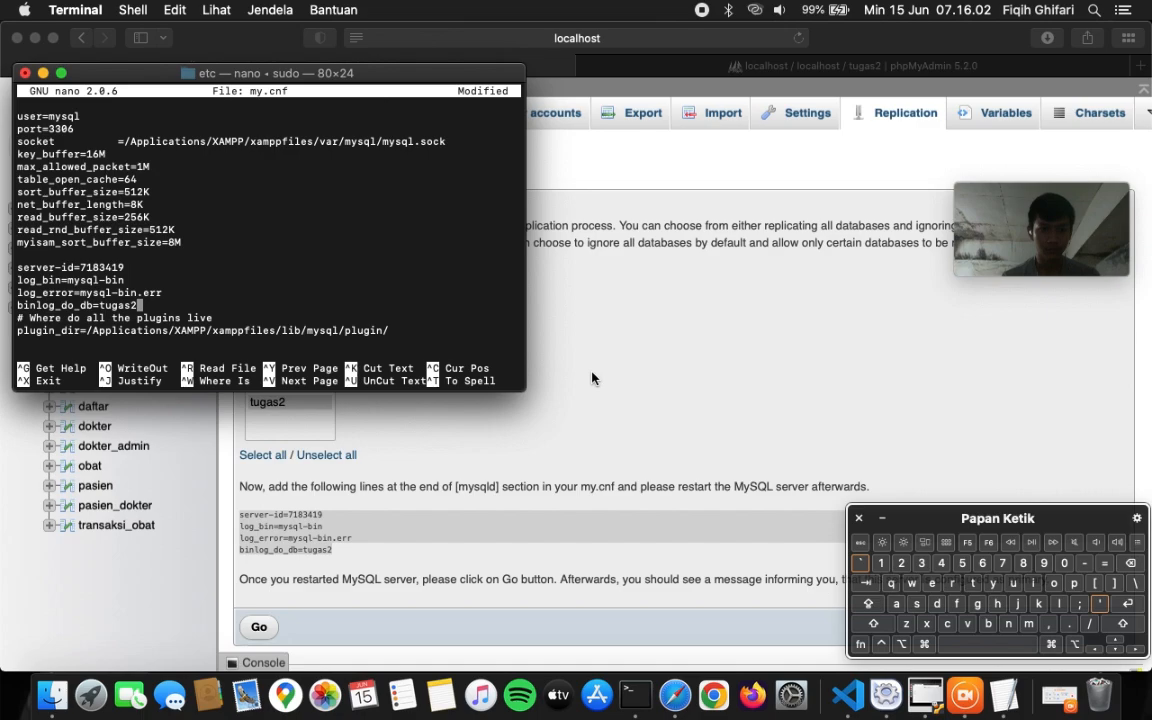
pyautogui.click(1127, 603)
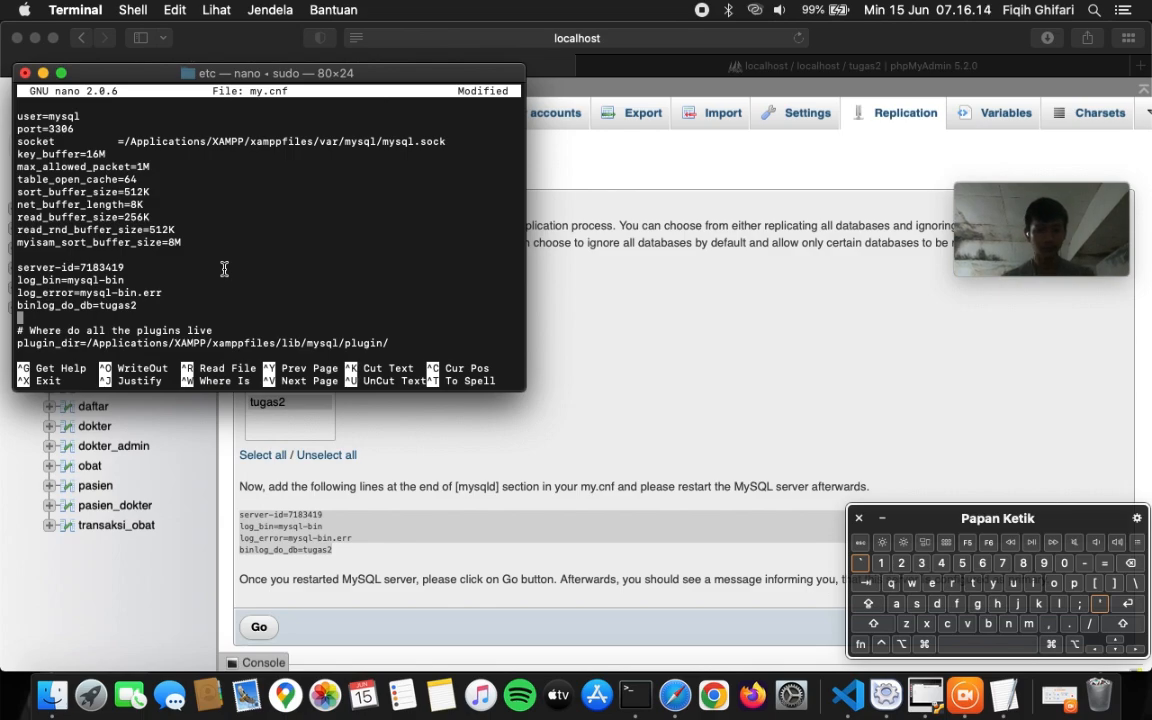
# - Dismiss the stray file-open dialogs and start saving my.cnf with Ctrl+O
pyautogui.press('super+s')
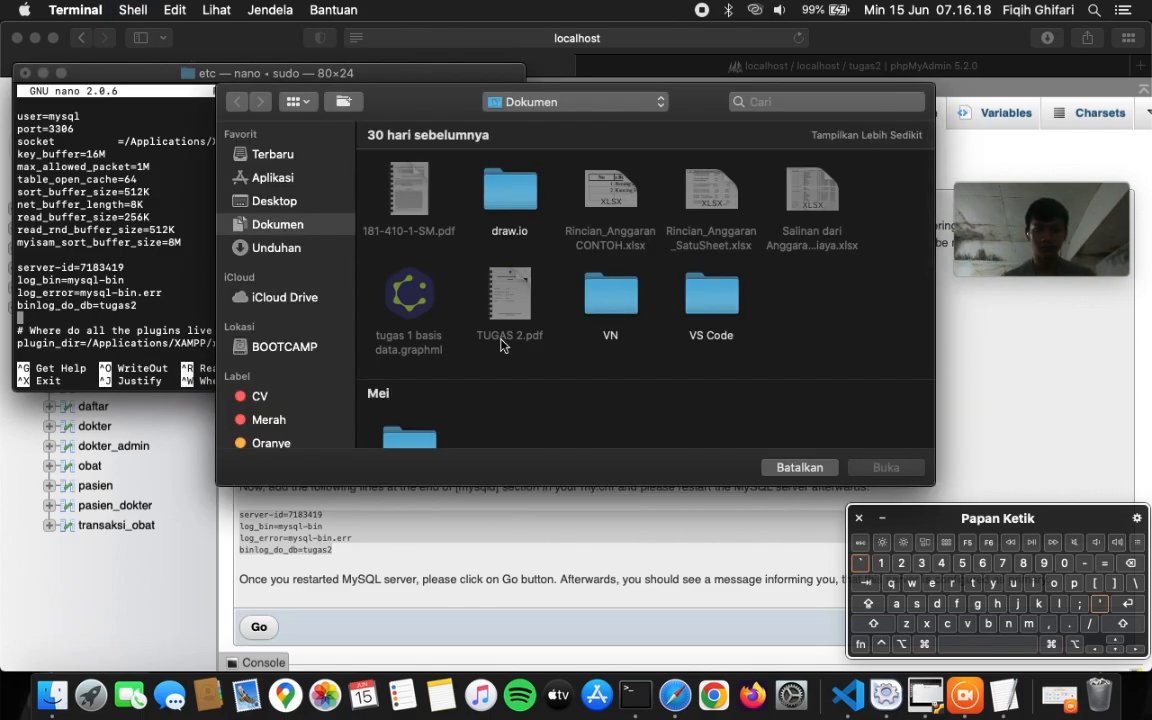
pyautogui.click(799, 467)
pyautogui.press('super+s')
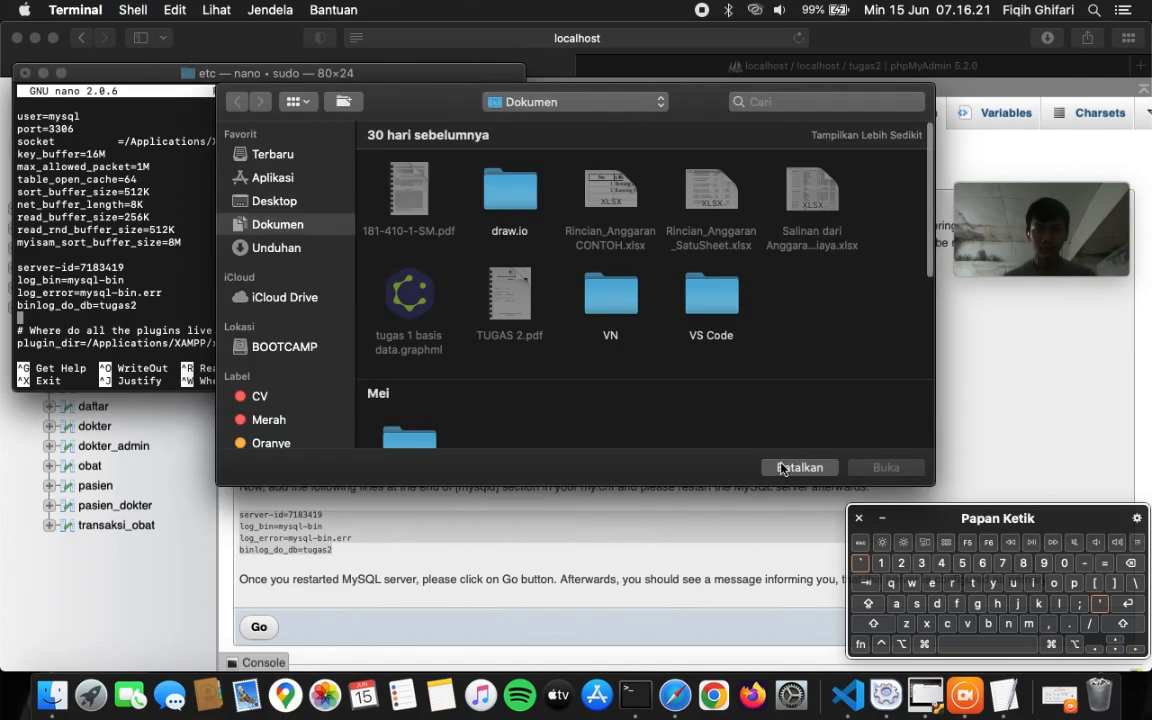
pyautogui.click(783, 468)
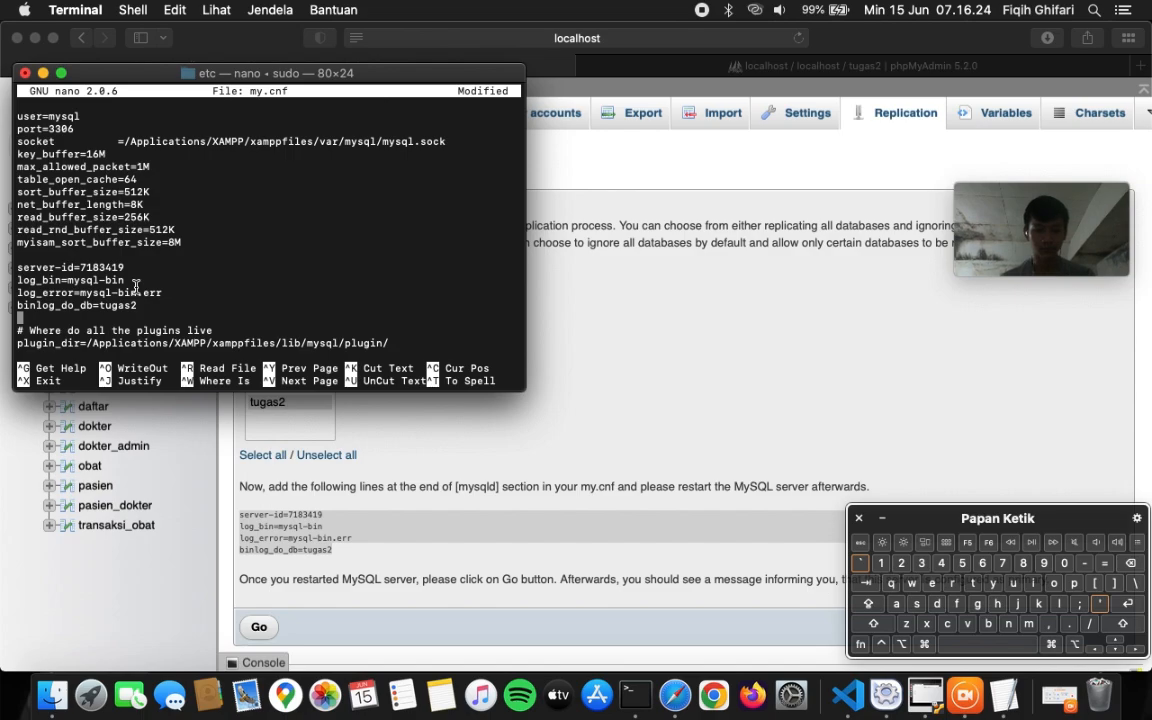
pyautogui.press('shift')
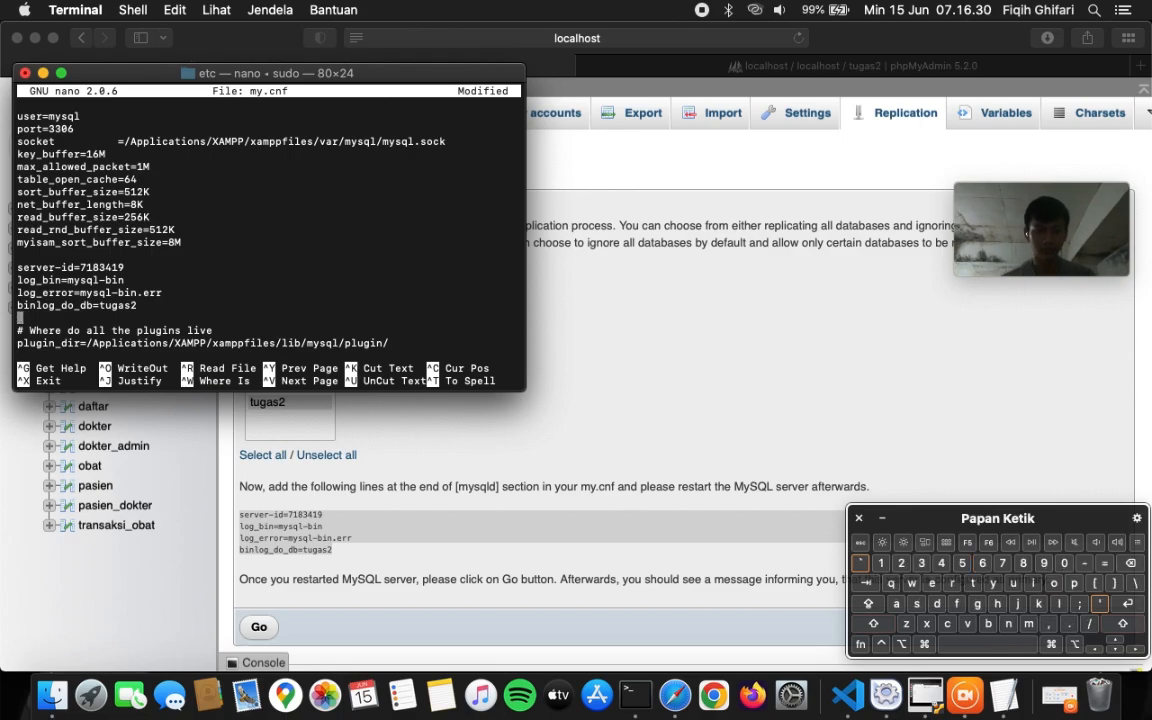
pyautogui.hotkey('ctrl', 'o')
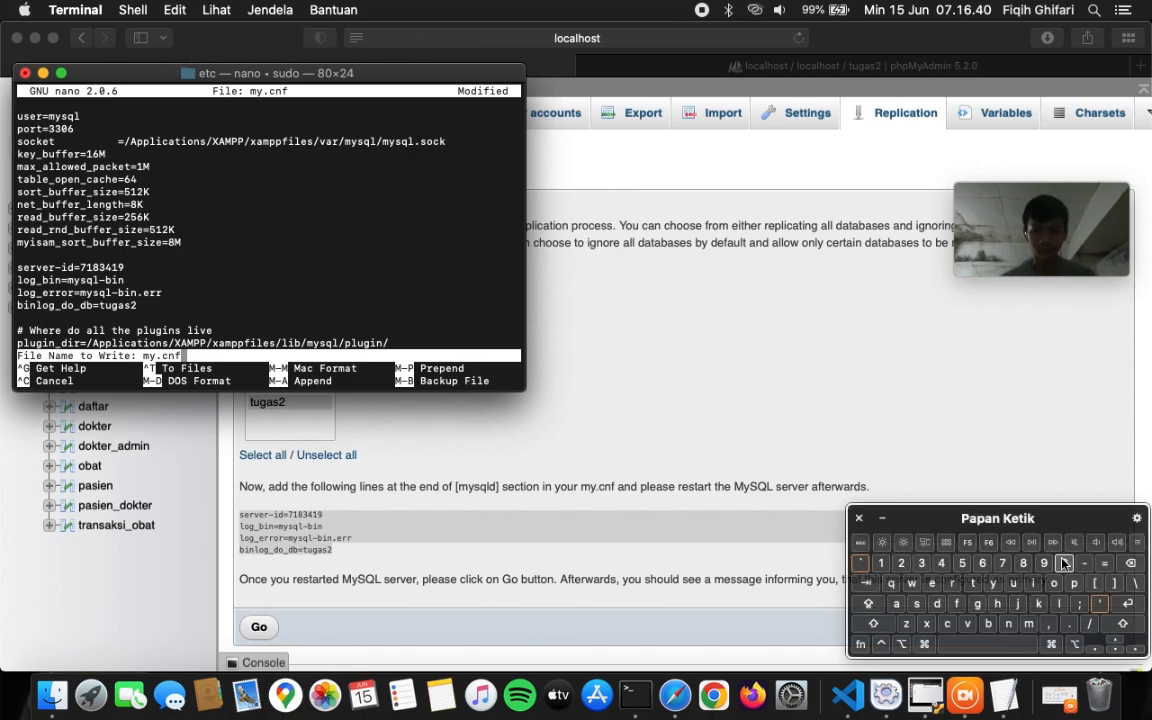
# - Save under the name my.cnf, review the server-id through binlog_do_db=tugas2 lines, and exit nano
pyautogui.click(1122, 605)
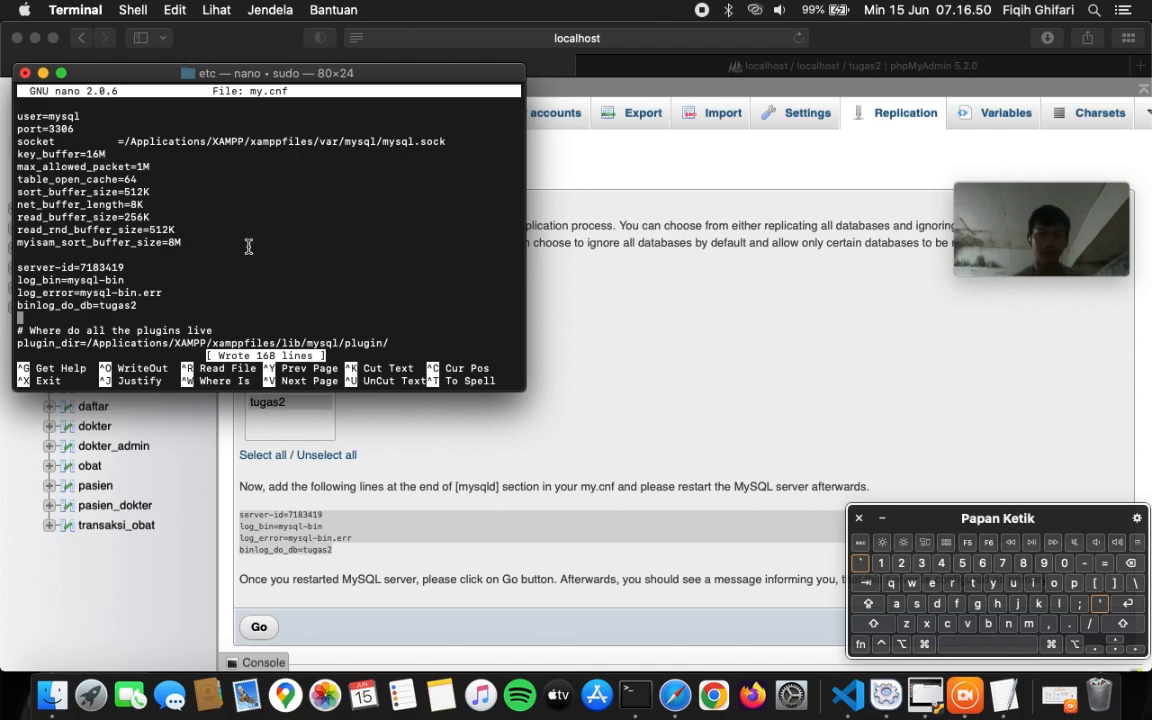
pyautogui.press('Down')
pyautogui.press('Down')
pyautogui.press('Down')
pyautogui.press('Down')
pyautogui.press('Up')
pyautogui.press('Up')
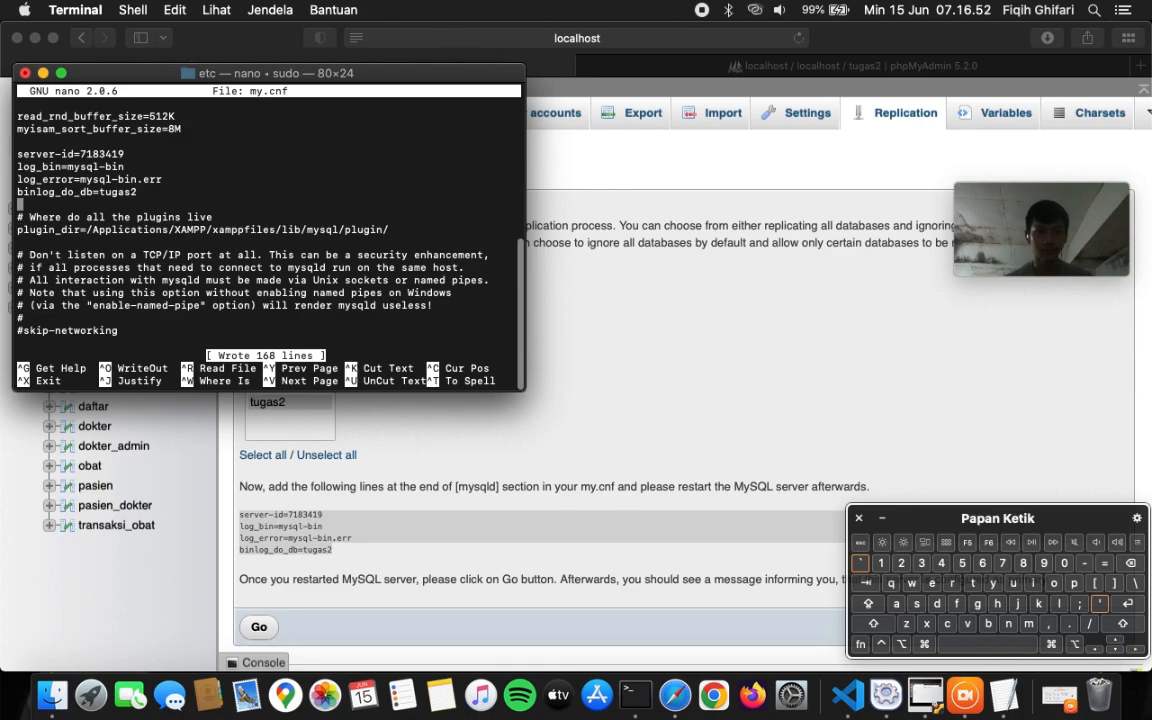
pyautogui.press('Up')
pyautogui.press('Up')
pyautogui.press('Up')
pyautogui.press('Up')
pyautogui.press('Up')
pyautogui.press('Up')
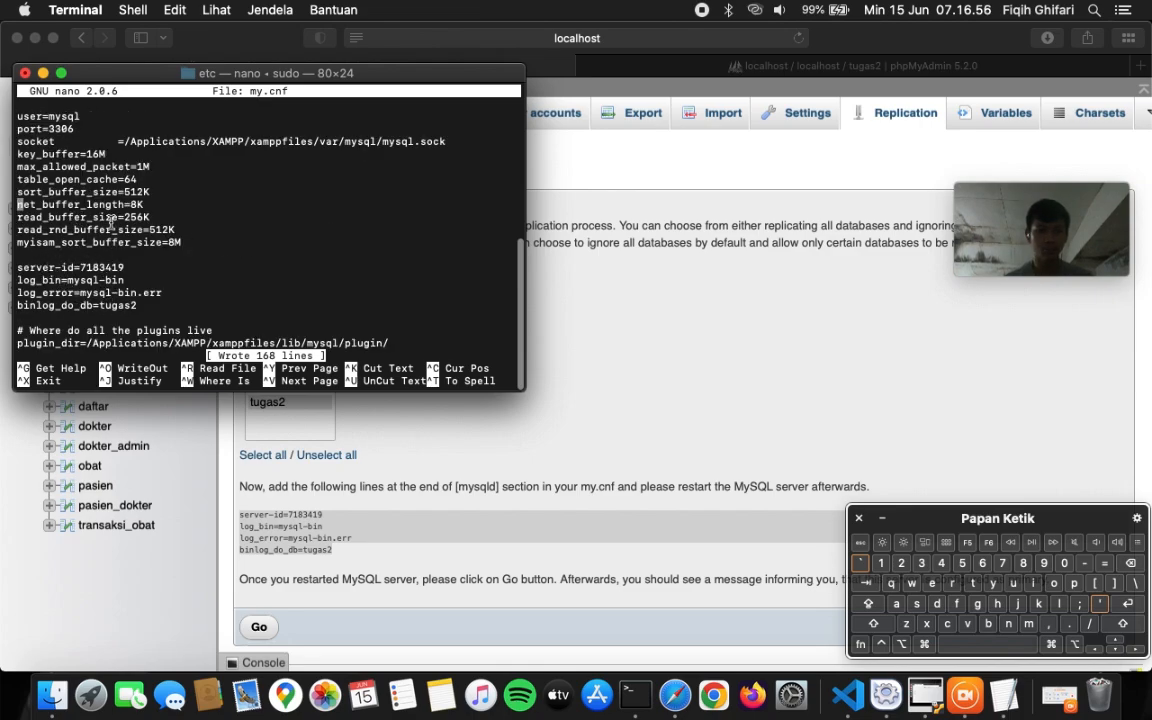
pyautogui.press('Down')
pyautogui.press('Up')
pyautogui.press('Up')
pyautogui.press('Up')
pyautogui.press('Up')
pyautogui.press('Up')
pyautogui.press('Up')
pyautogui.press('Up')
pyautogui.press('Up')
pyautogui.press('Up')
pyautogui.press('Up')
pyautogui.press('Up')
pyautogui.press('Up')
pyautogui.press('Up')
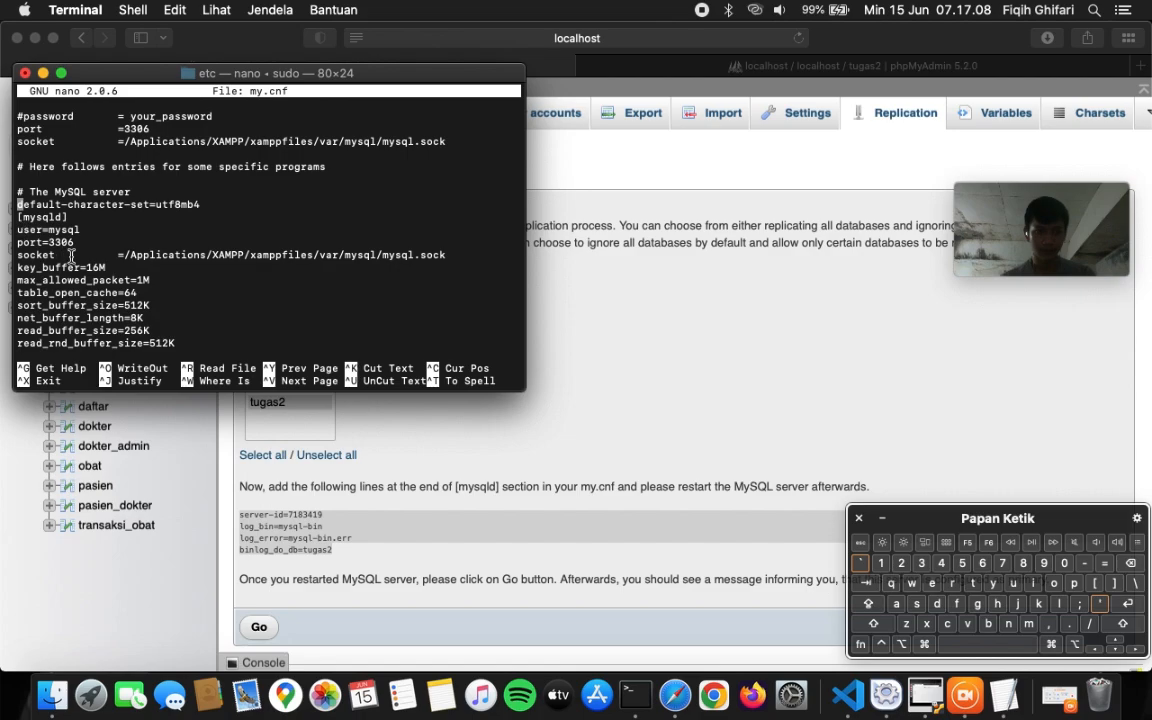
pyautogui.scroll(-2, 168, 317)
pyautogui.press('Down')
pyautogui.press('Down')
pyautogui.press('Down')
pyautogui.press('Down')
pyautogui.press('Down')
pyautogui.press('Down')
pyautogui.press('Down')
pyautogui.press('Down')
pyautogui.press('Down')
pyautogui.press('Down')
pyautogui.press('Down')
pyautogui.press('Down')
pyautogui.press('Down')
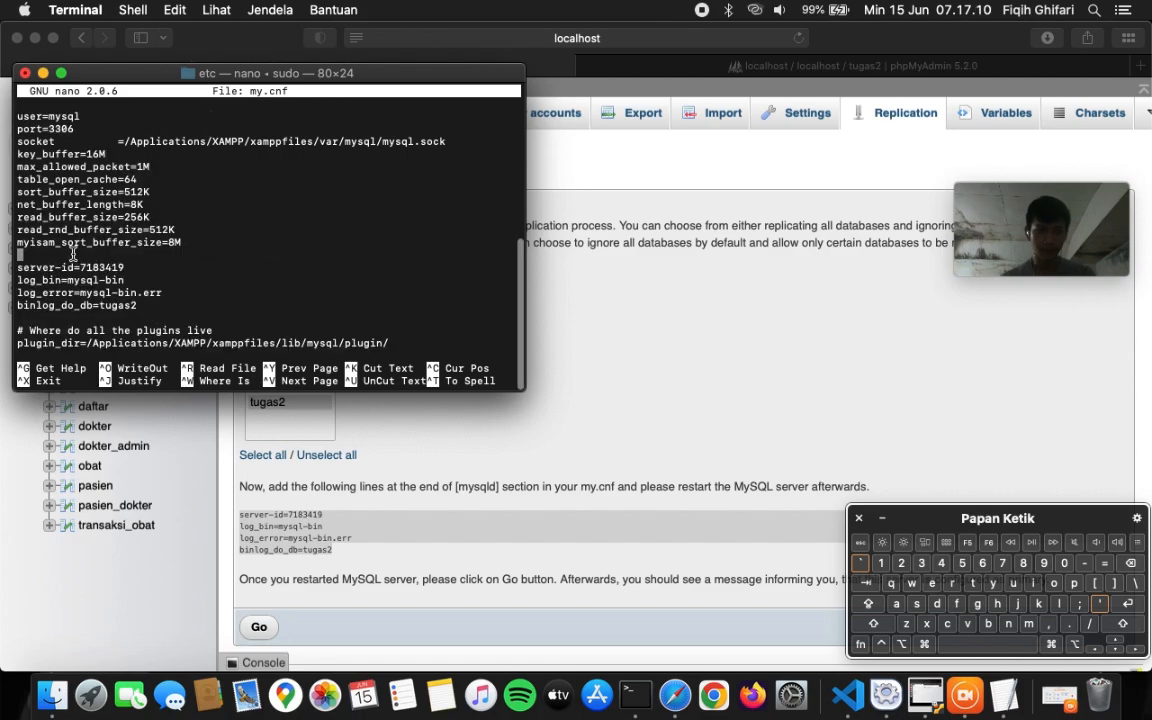
pyautogui.press('Down')
pyautogui.press('Down')
pyautogui.press('Down')
pyautogui.press('Down')
pyautogui.press('Down')
pyautogui.press('Down')
pyautogui.press('Up')
pyautogui.press('Up')
pyautogui.press('Up')
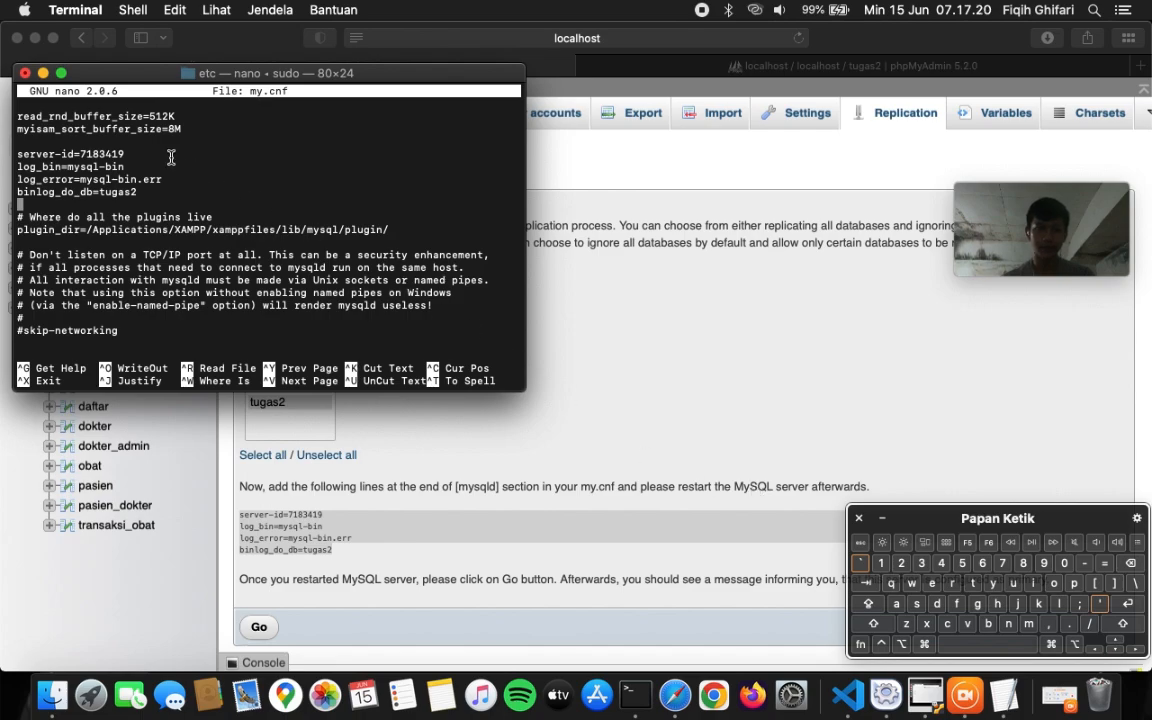
pyautogui.hotkey('ctrl', 'x')
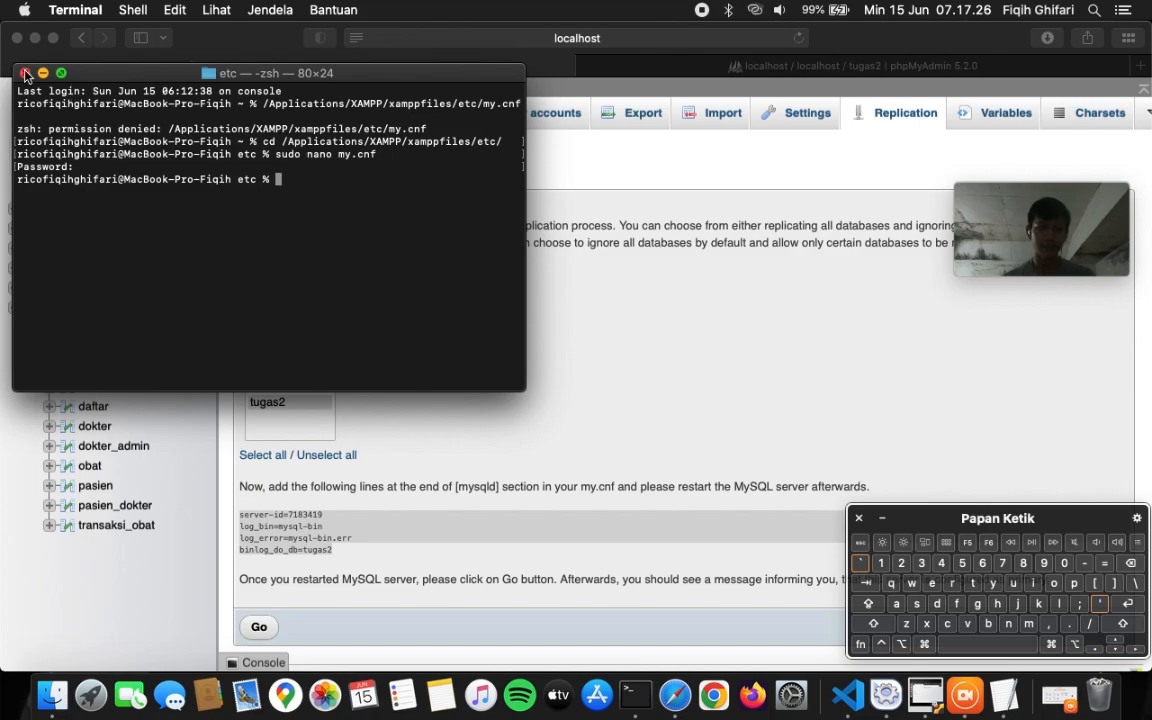
# - Close Terminal, restart MySQL Database in XAMPP's server manager, and go back to phpMyAdmin
pyautogui.click(26, 76)
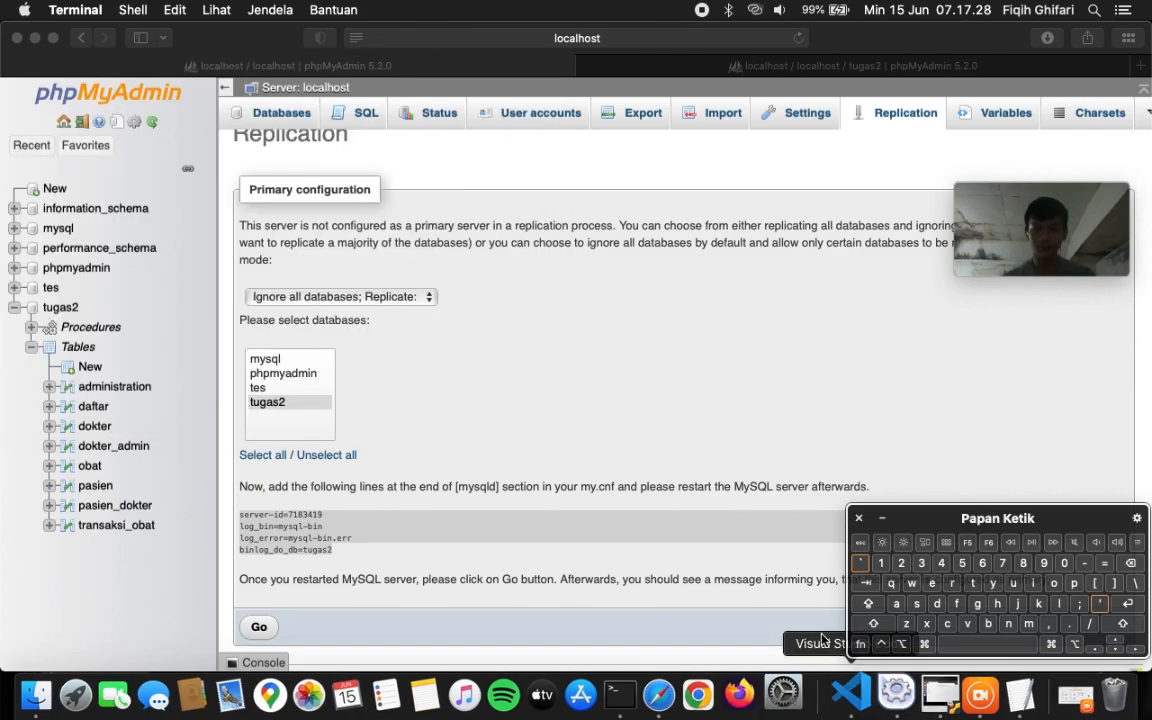
pyautogui.click(688, 410)
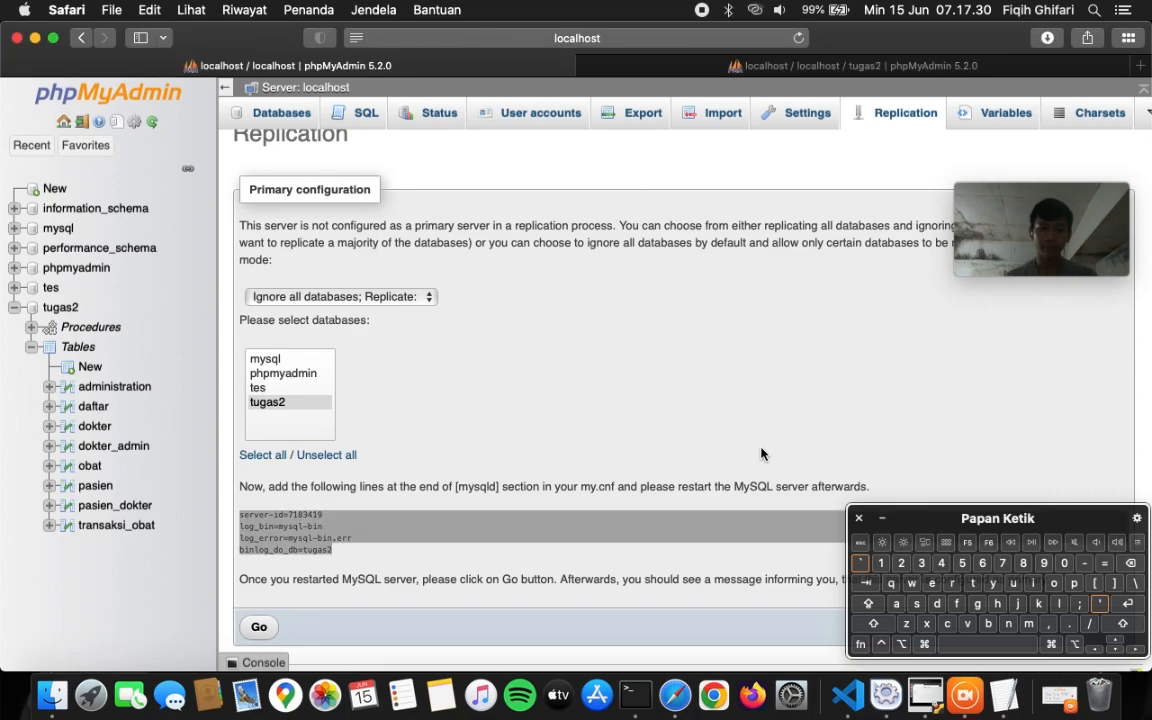
pyautogui.click(926, 694)
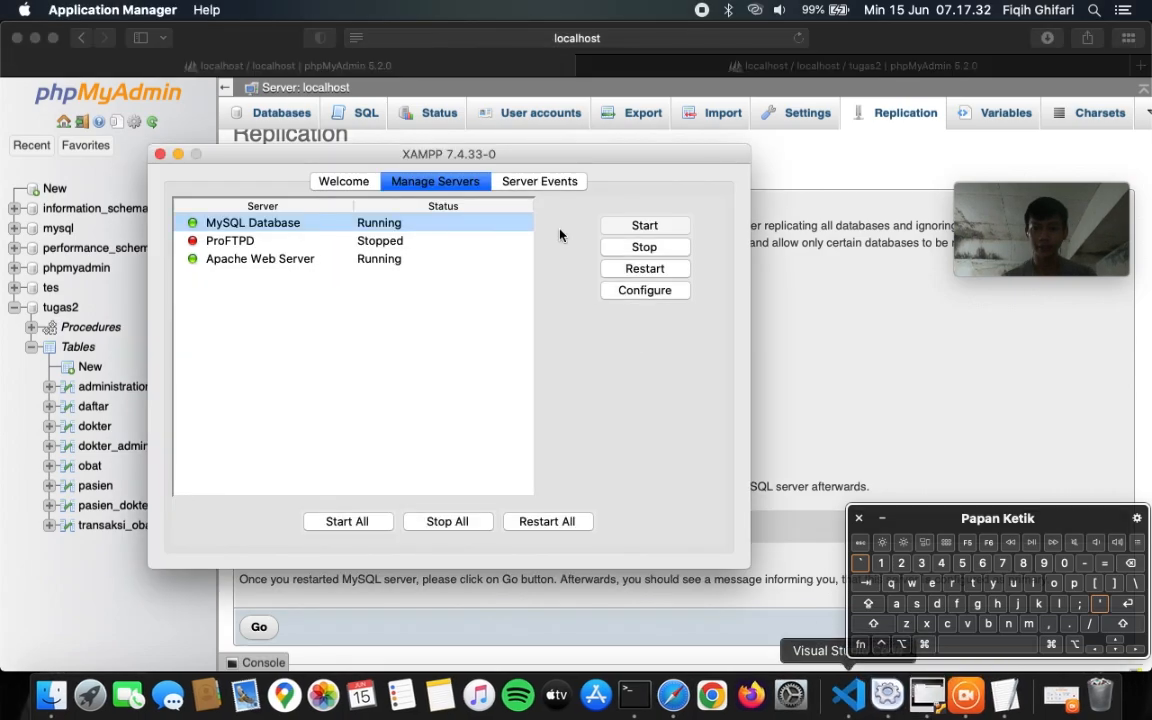
pyautogui.click(644, 269)
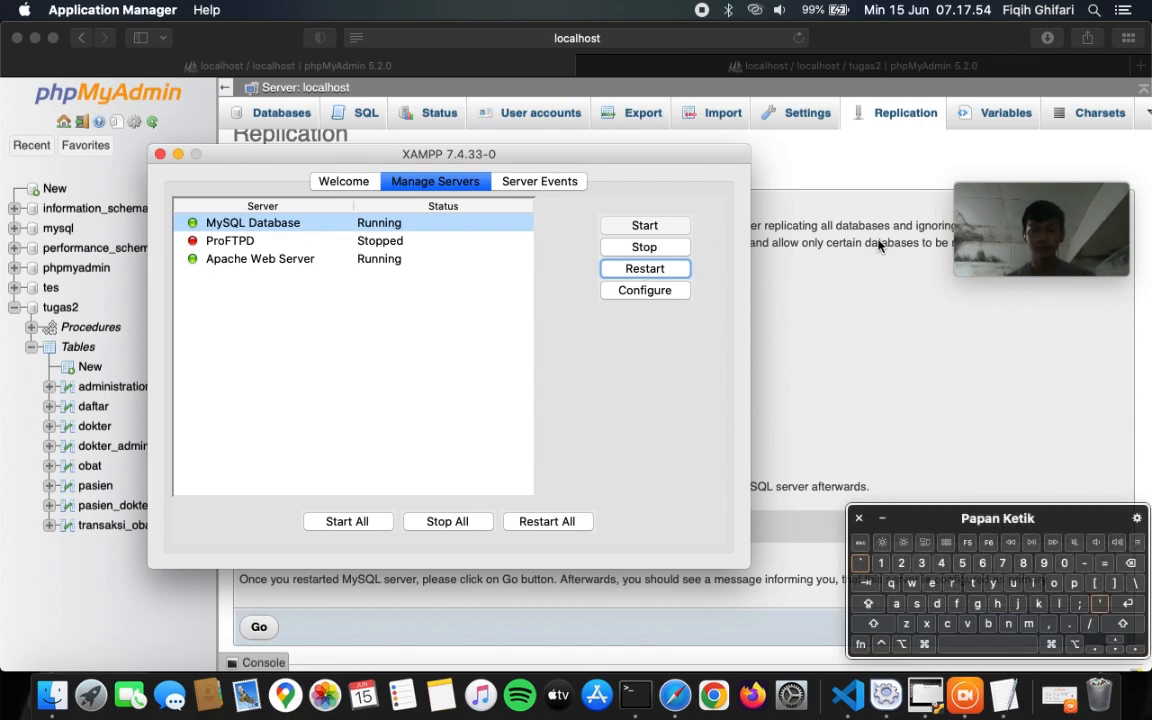
pyautogui.click(858, 257)
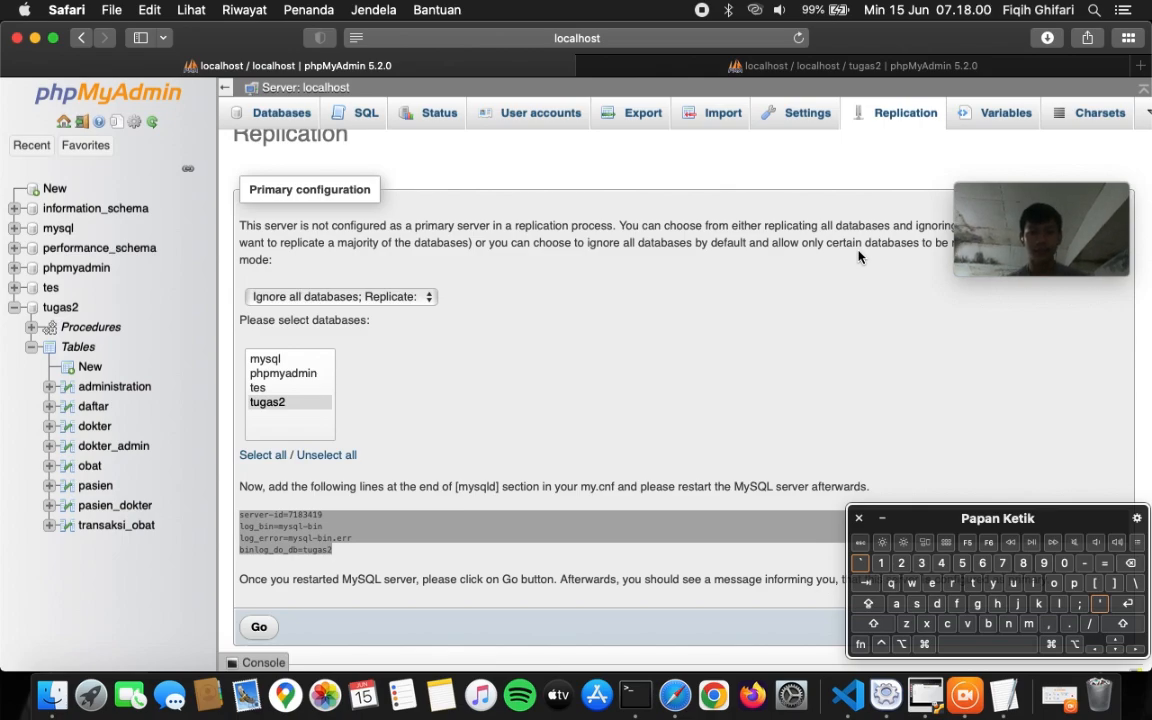
# - Reload phpMyAdmin's Replication page after the MySQL restart
pyautogui.click(669, 309)
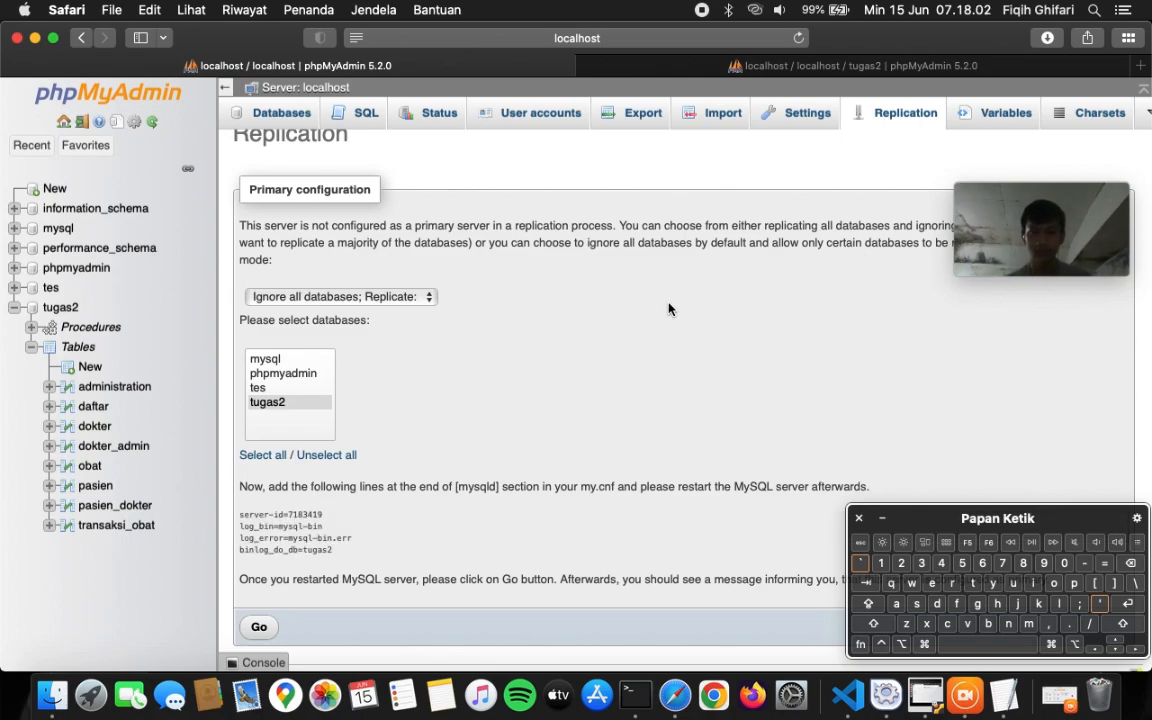
pyautogui.press('Return')
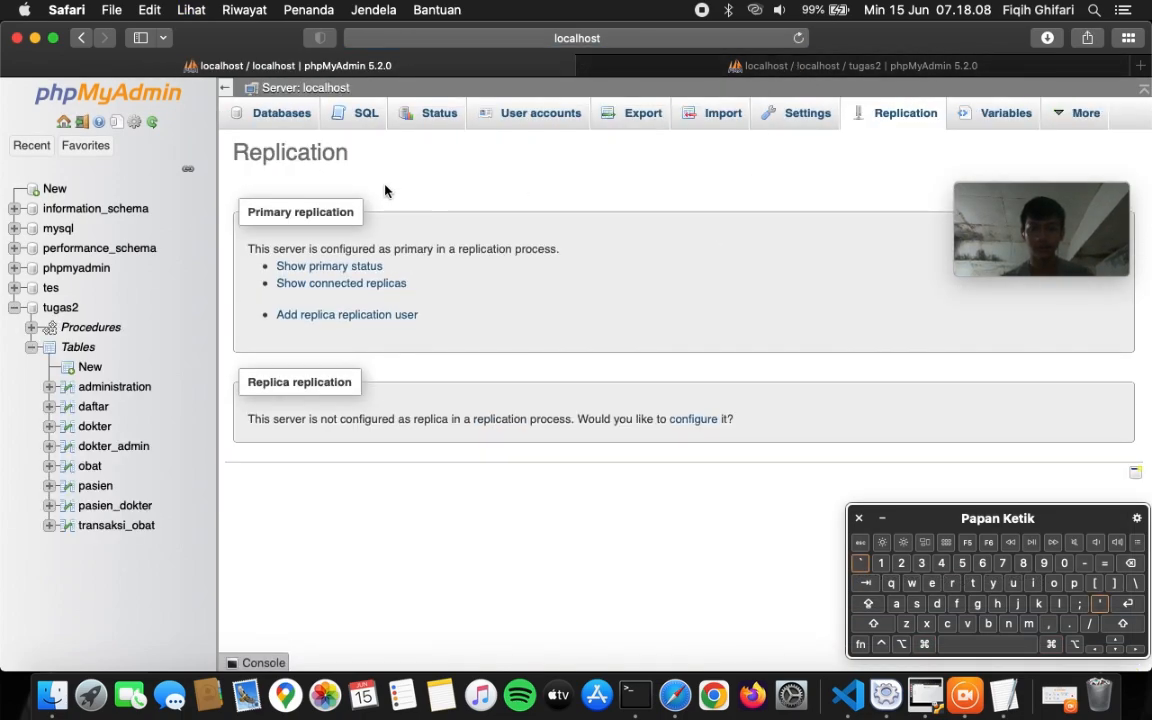
pyautogui.click(733, 67)
pyautogui.click(465, 65)
# - Show primary status (mysql-bin.000001, position 328, Binlog_Do_DB tugas2) and check connected replicas
pyautogui.click(369, 267)
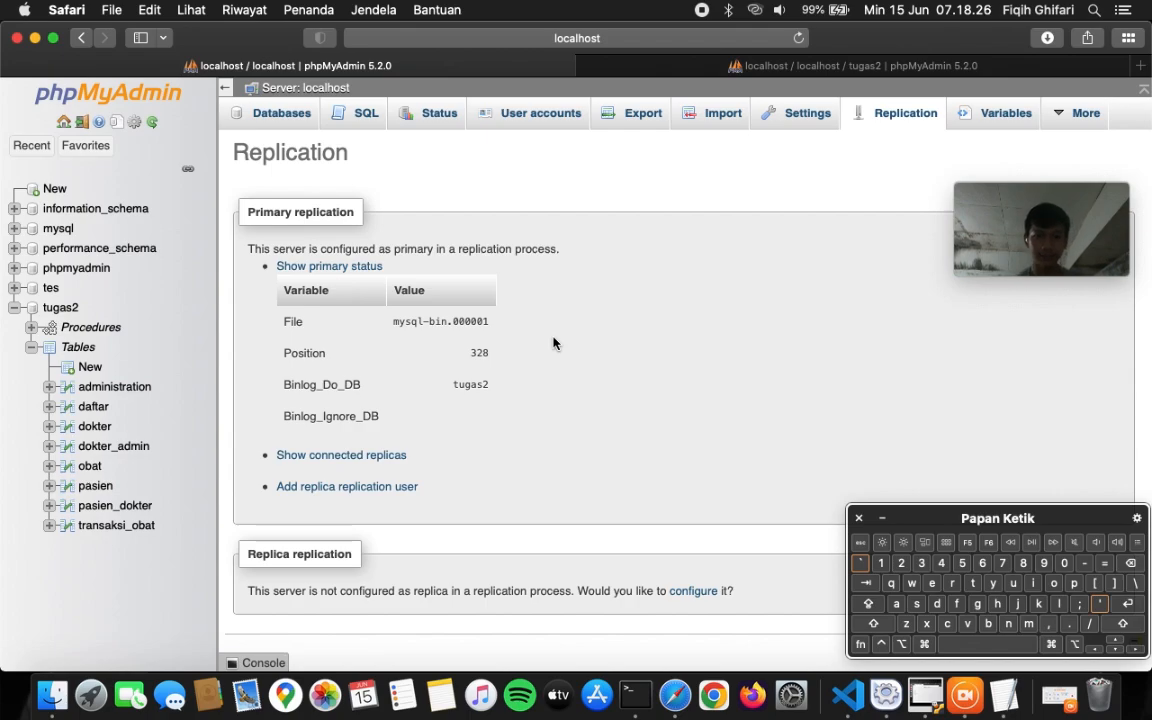
pyautogui.click(377, 456)
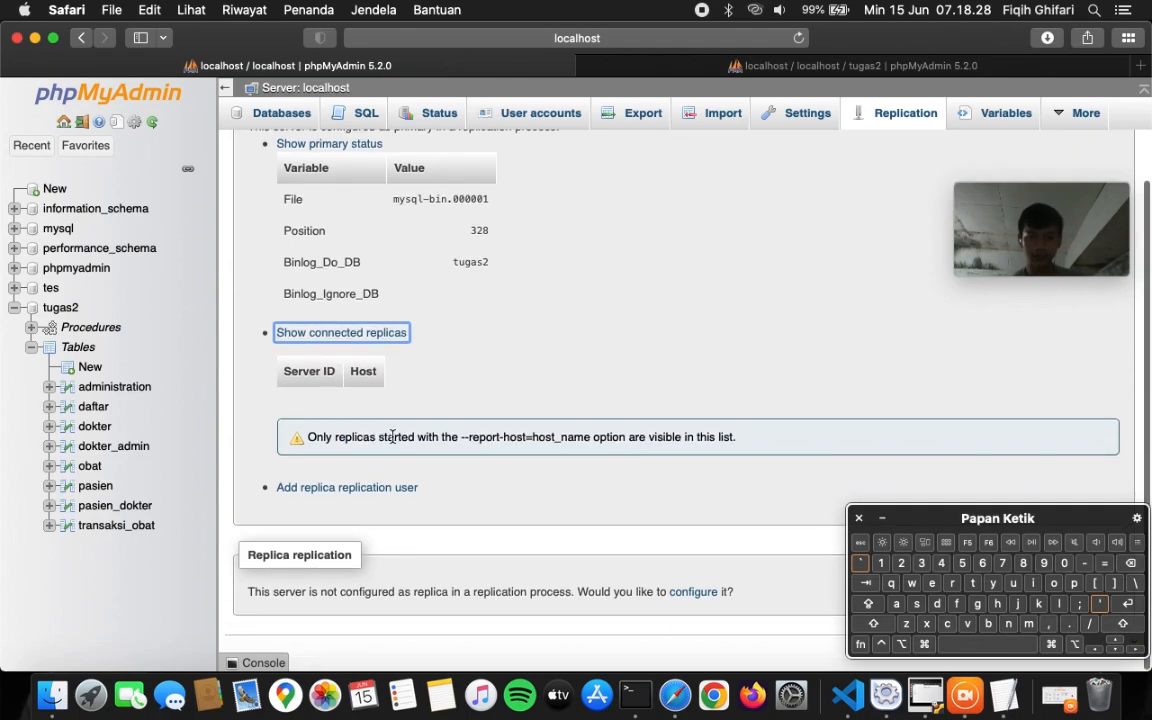
pyautogui.scroll(3, 417, 425)
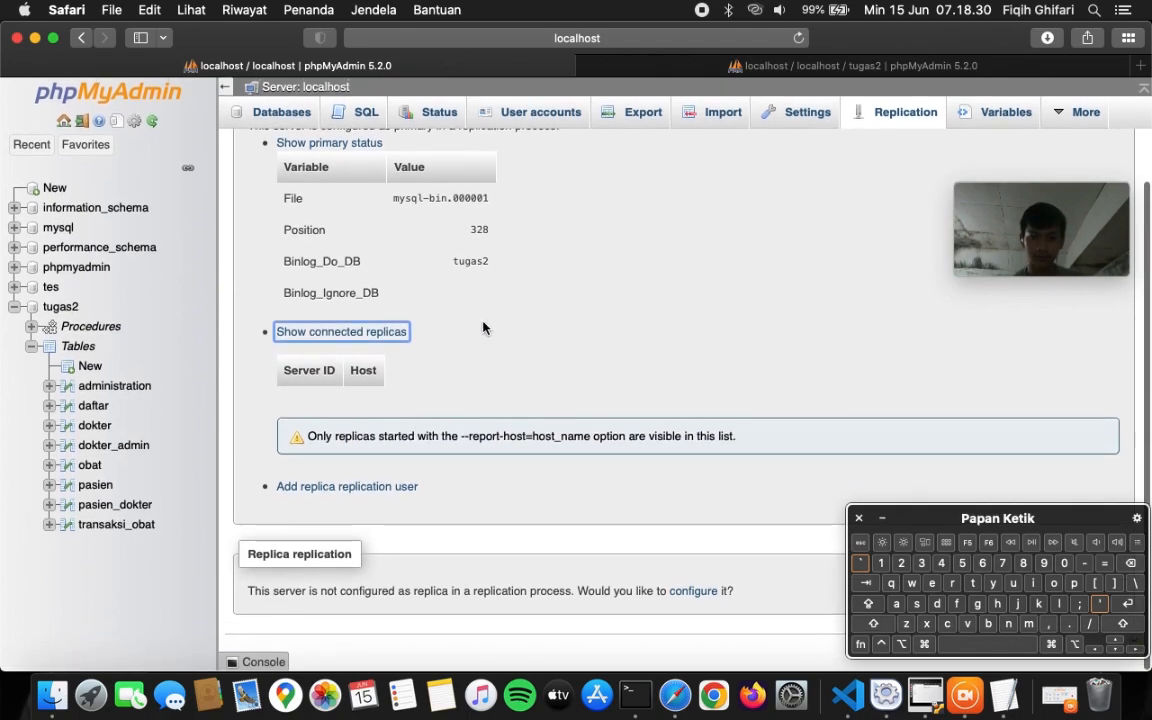
pyautogui.click(338, 455)
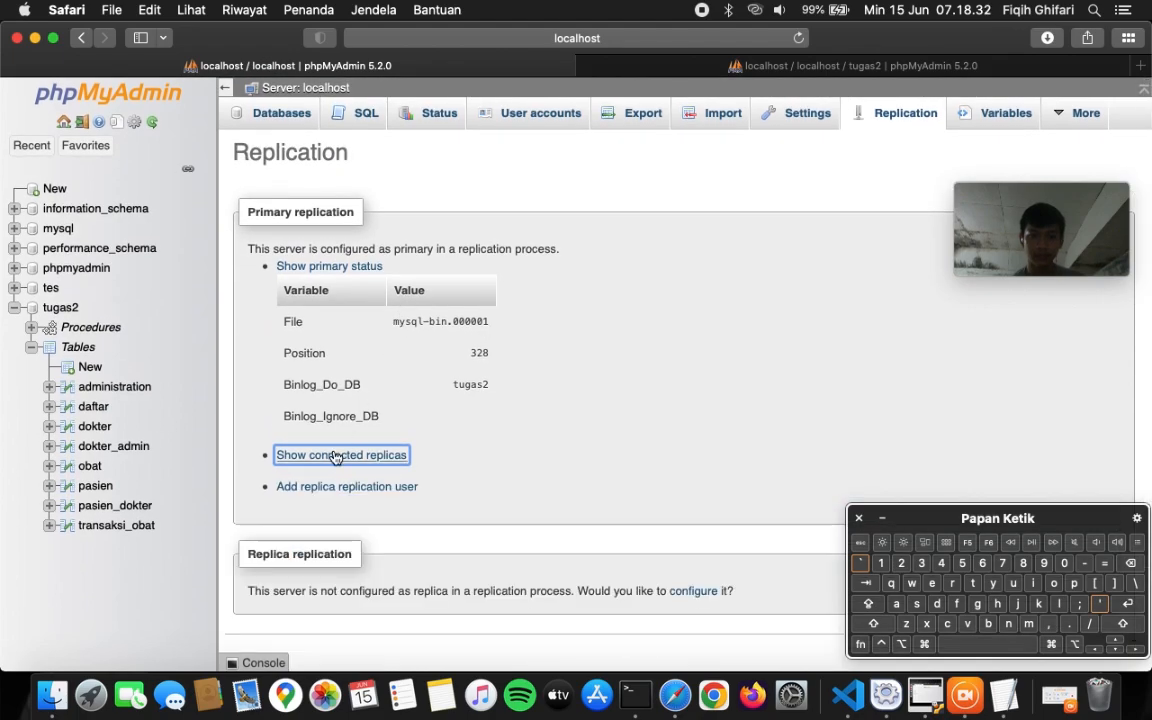
pyautogui.click(330, 267)
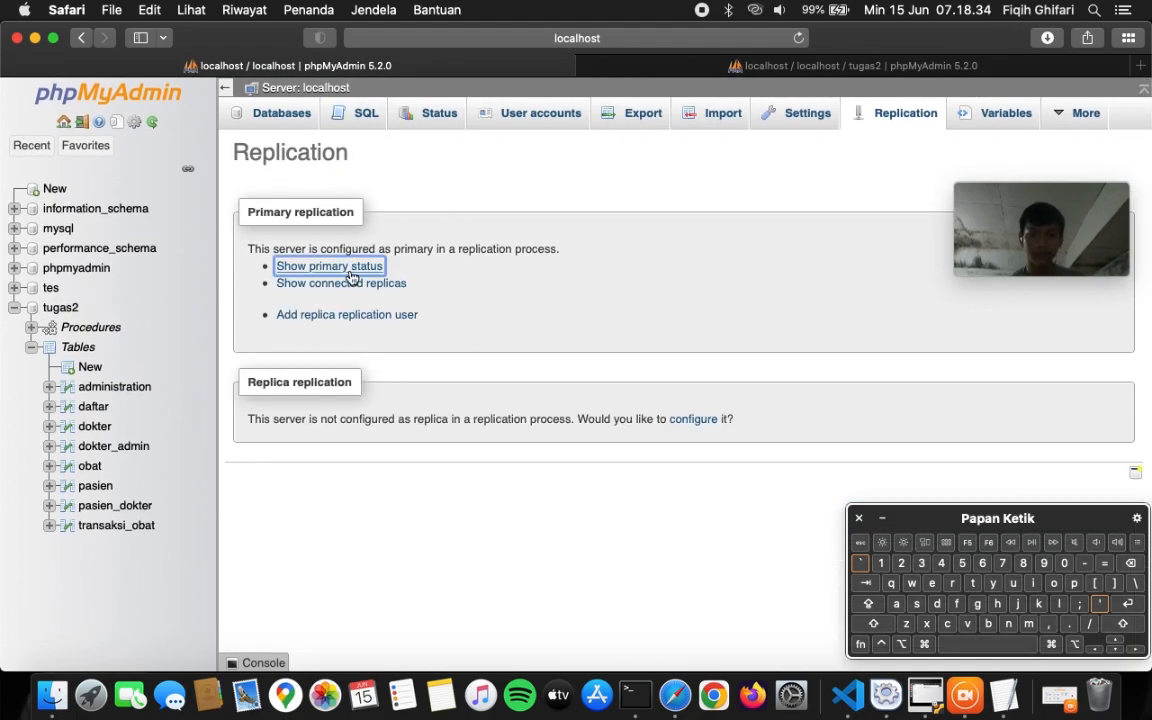
pyautogui.click(327, 266)
pyautogui.click(616, 341)
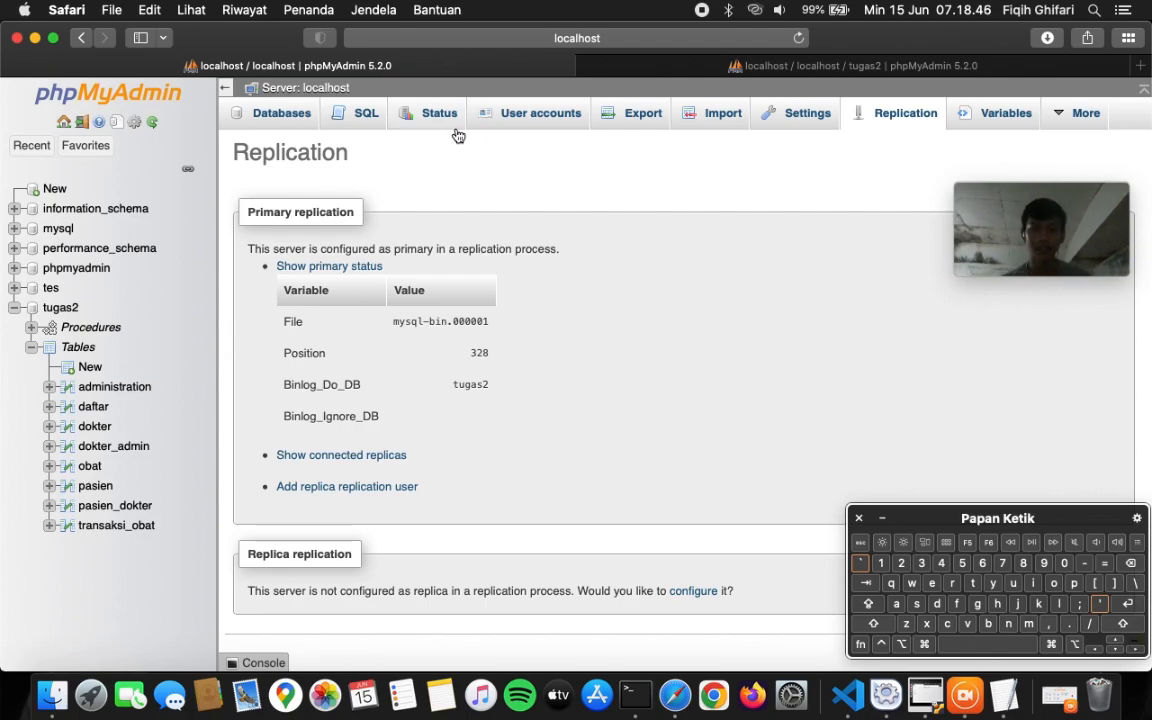
# - Open User accounts and scroll through the seven existing accounts and their global privileges
pyautogui.click(502, 128)
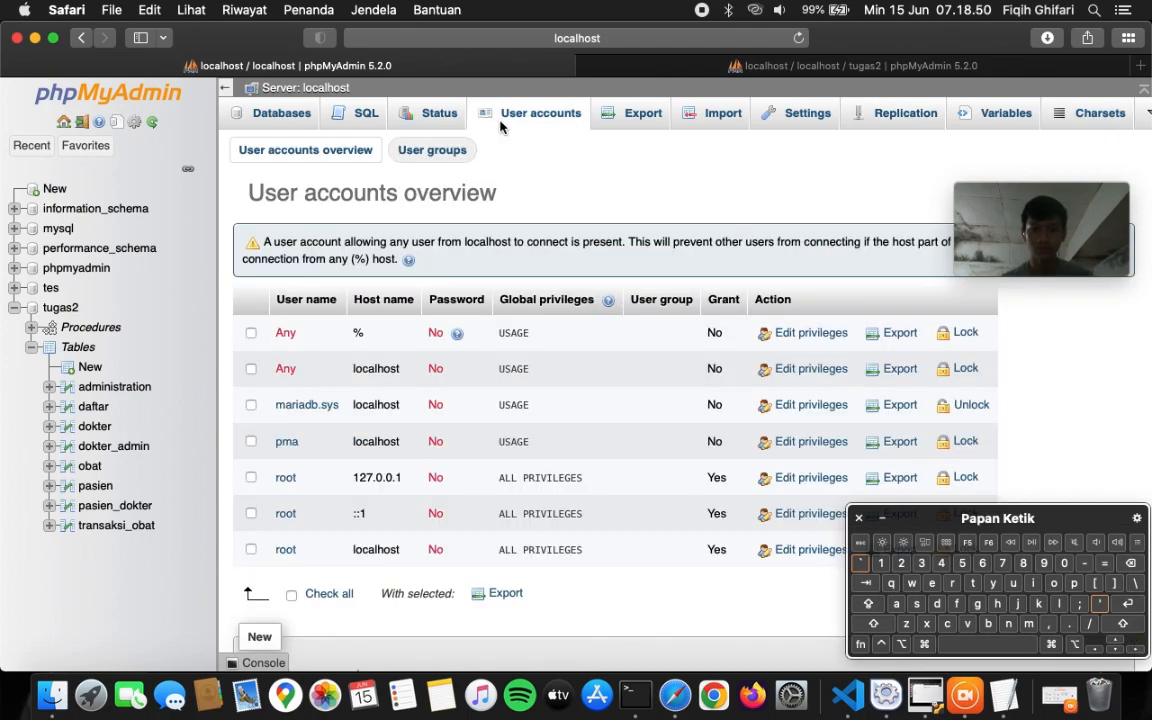
pyautogui.scroll(-5, 650, 576)
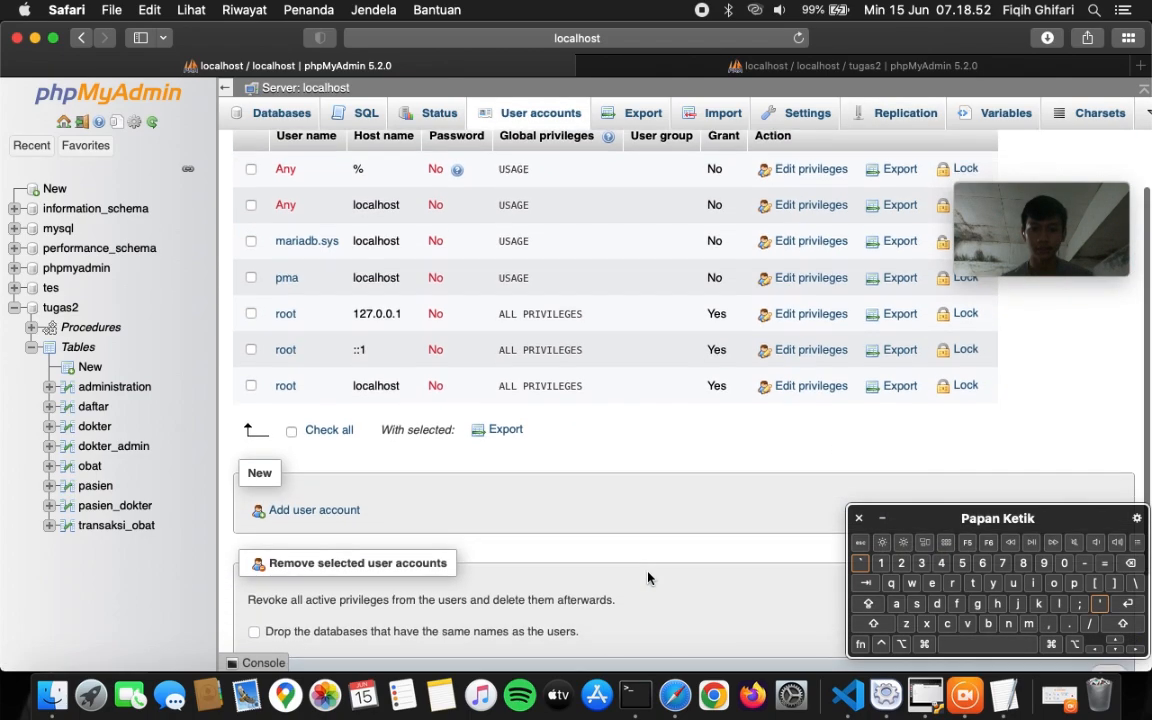
pyautogui.scroll(5, 648, 578)
pyautogui.scroll(-3, 648, 578)
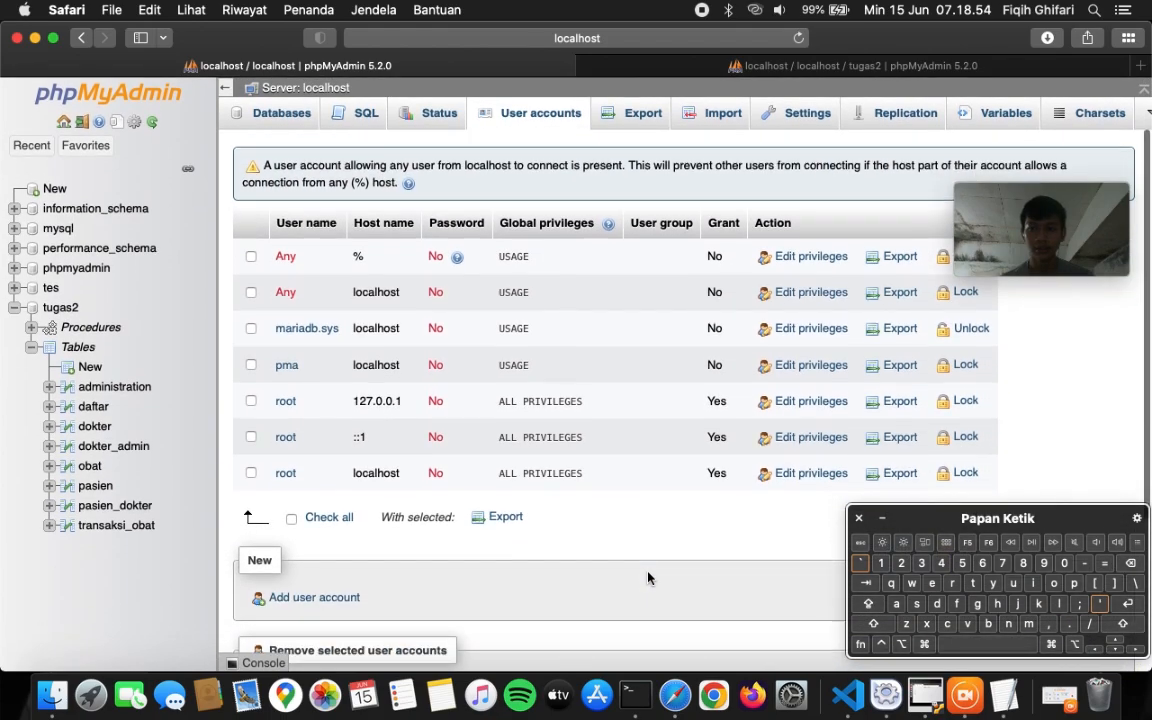
pyautogui.scroll(3, 648, 578)
pyautogui.scroll(-5, 648, 578)
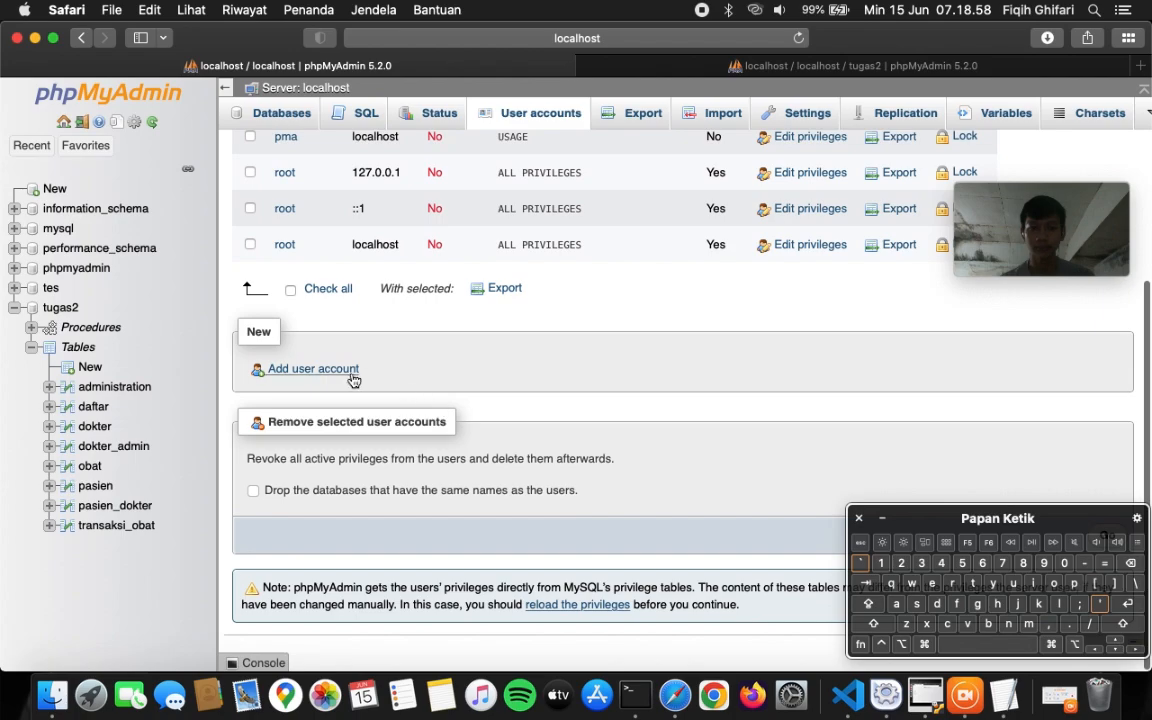
# - Start a new user account named transaksi, keeping Any host
pyautogui.click(316, 370)
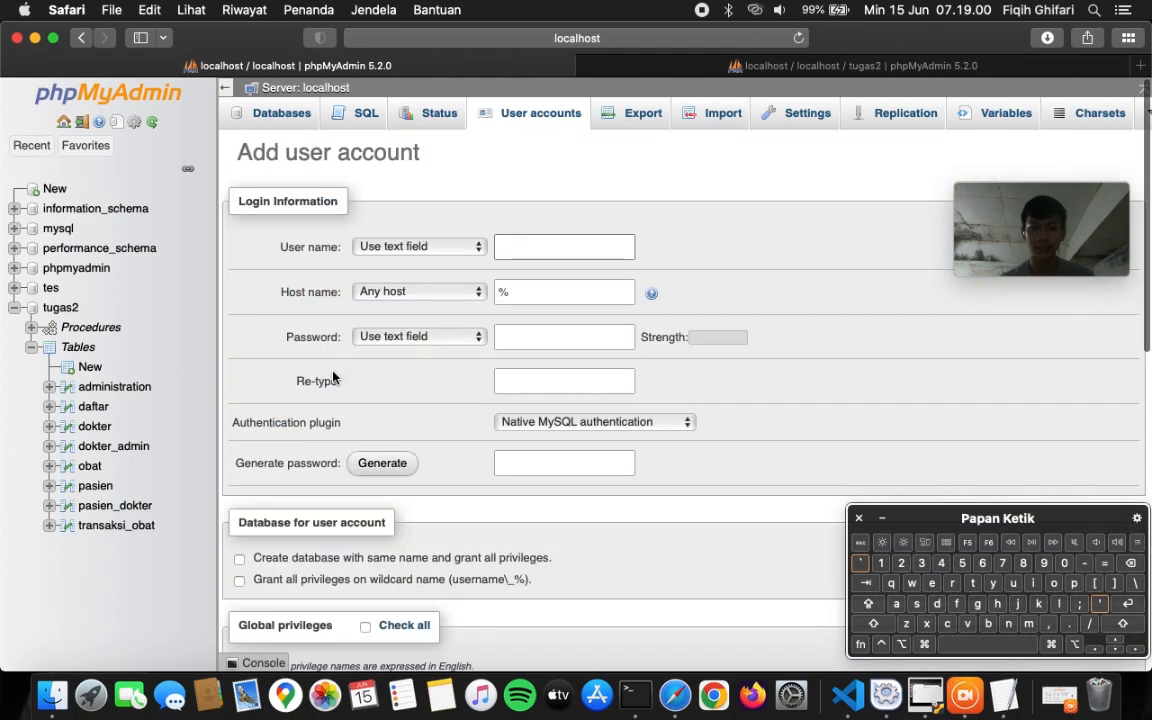
pyautogui.click(507, 247)
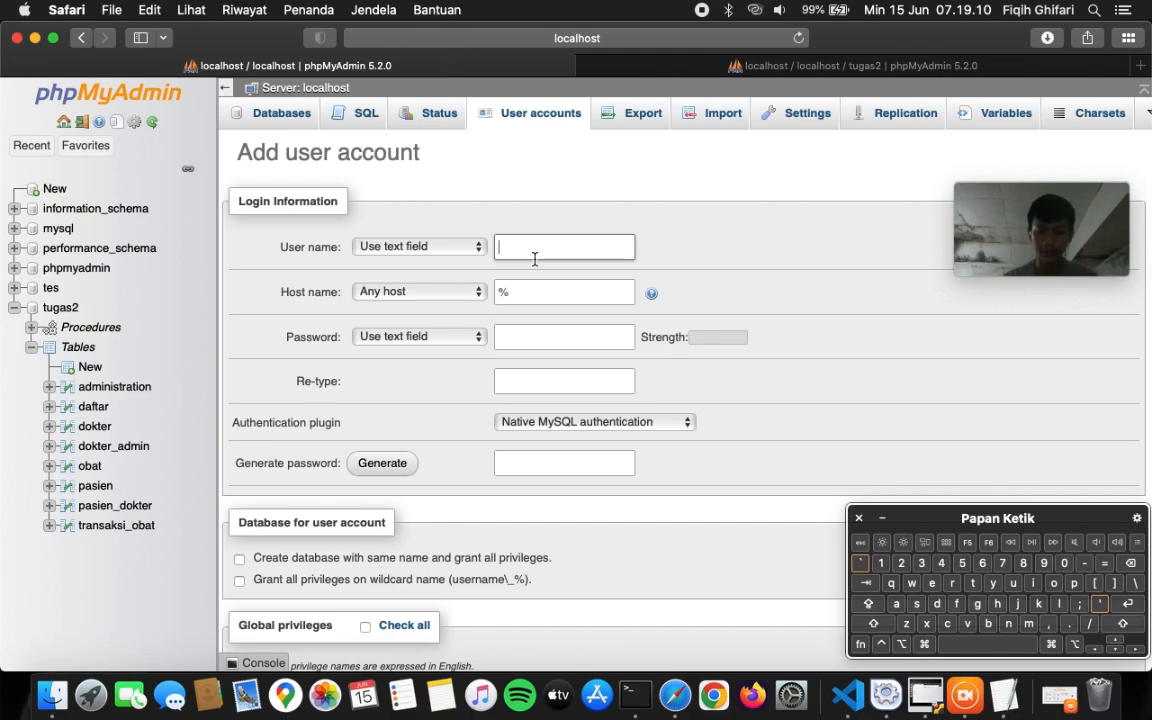
pyautogui.write('transaksi')
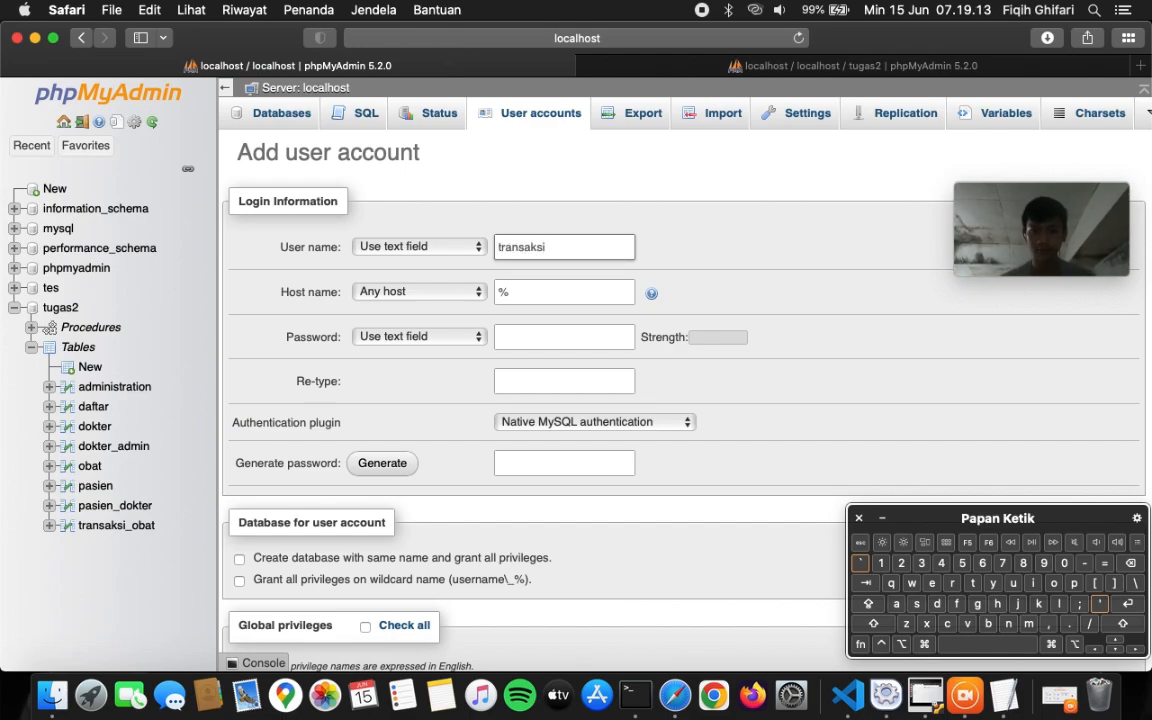
# - Enter the account password and begin re-typing it in the confirmation field
pyautogui.click(538, 328)
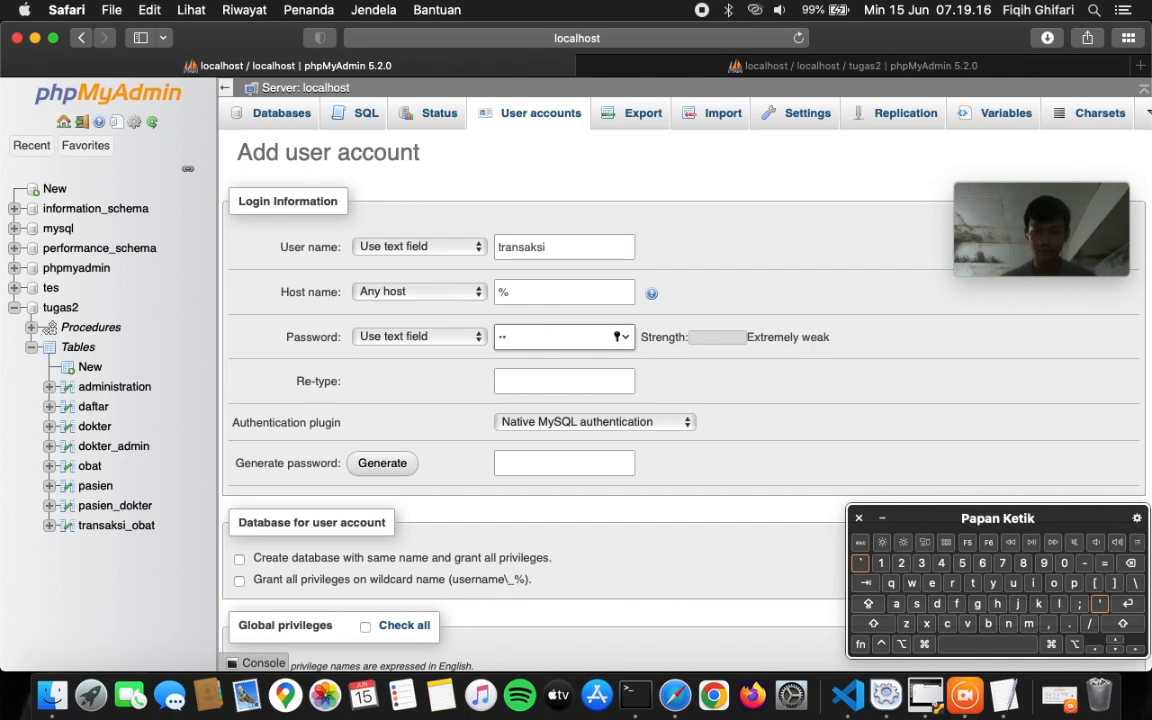
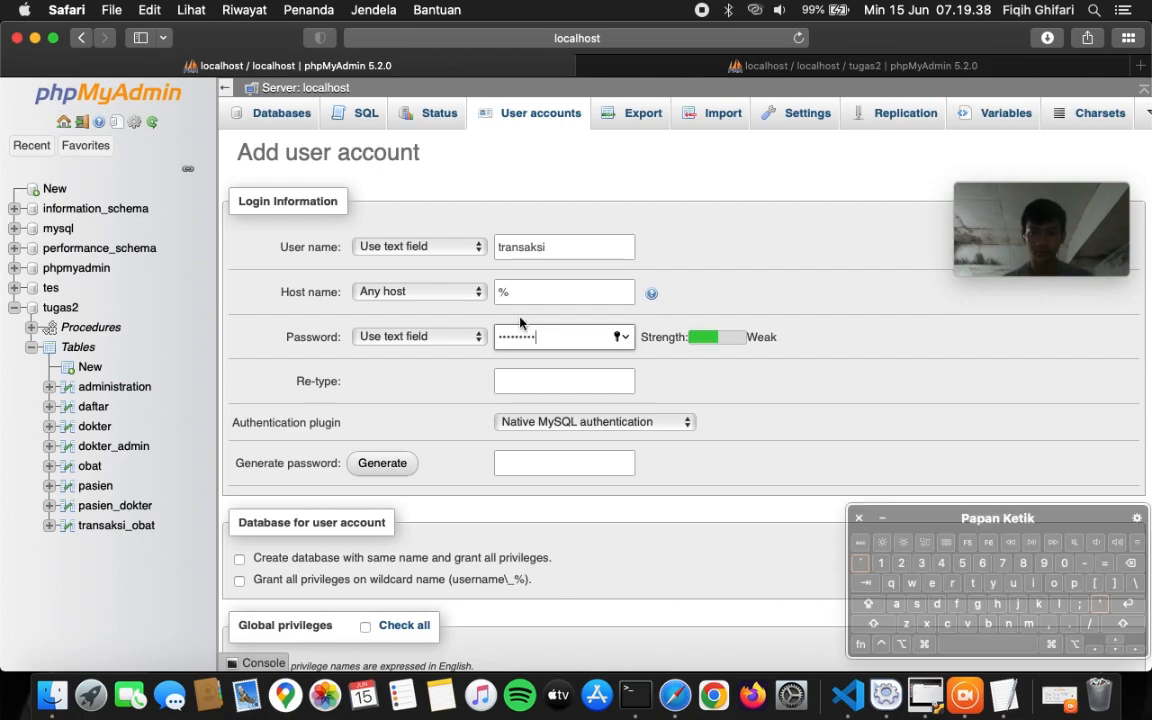
pyautogui.click(624, 338)
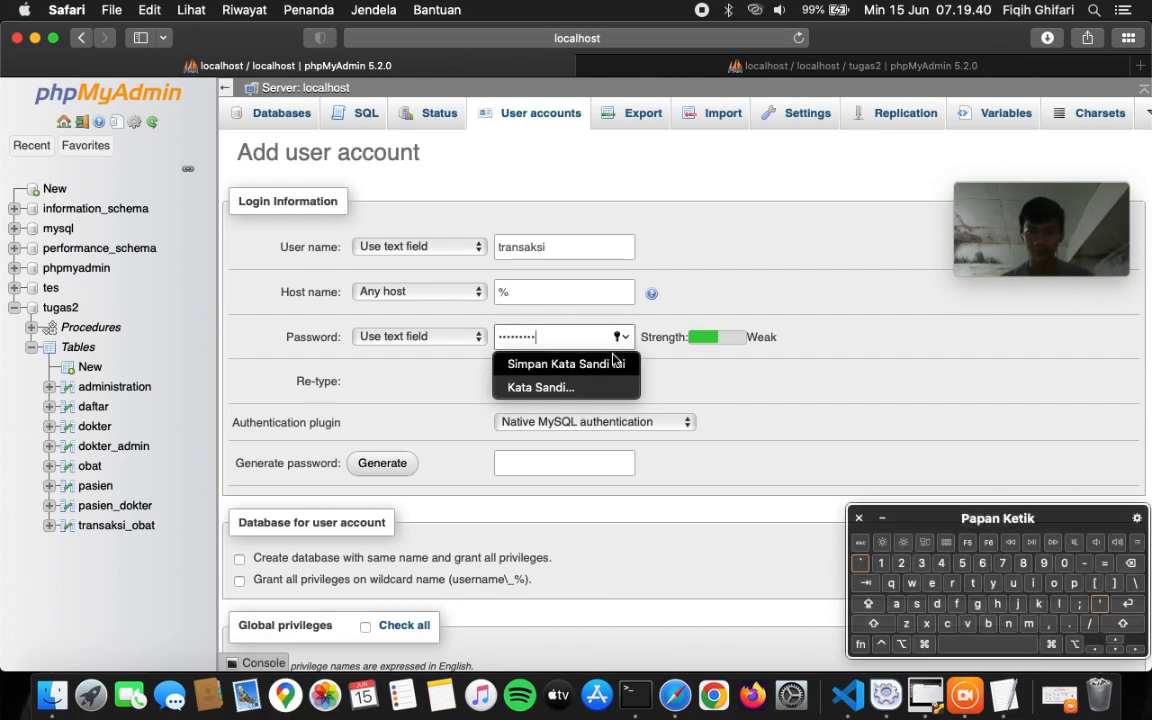
pyautogui.click(575, 373)
pyautogui.click(575, 373)
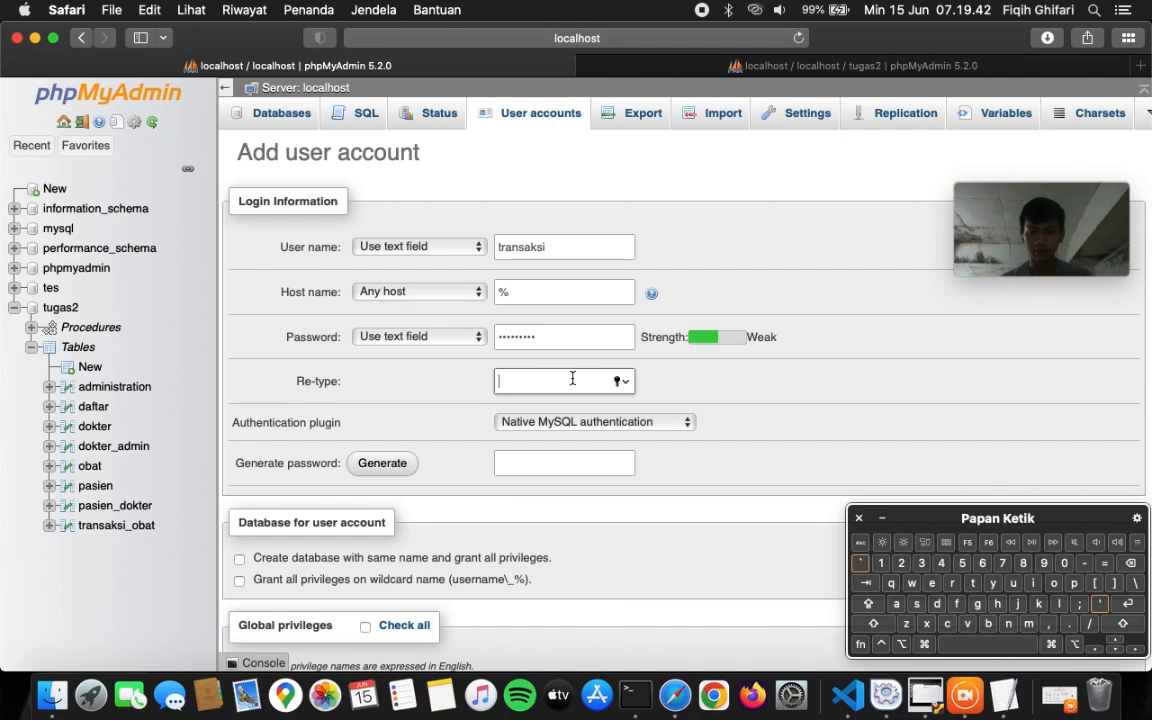
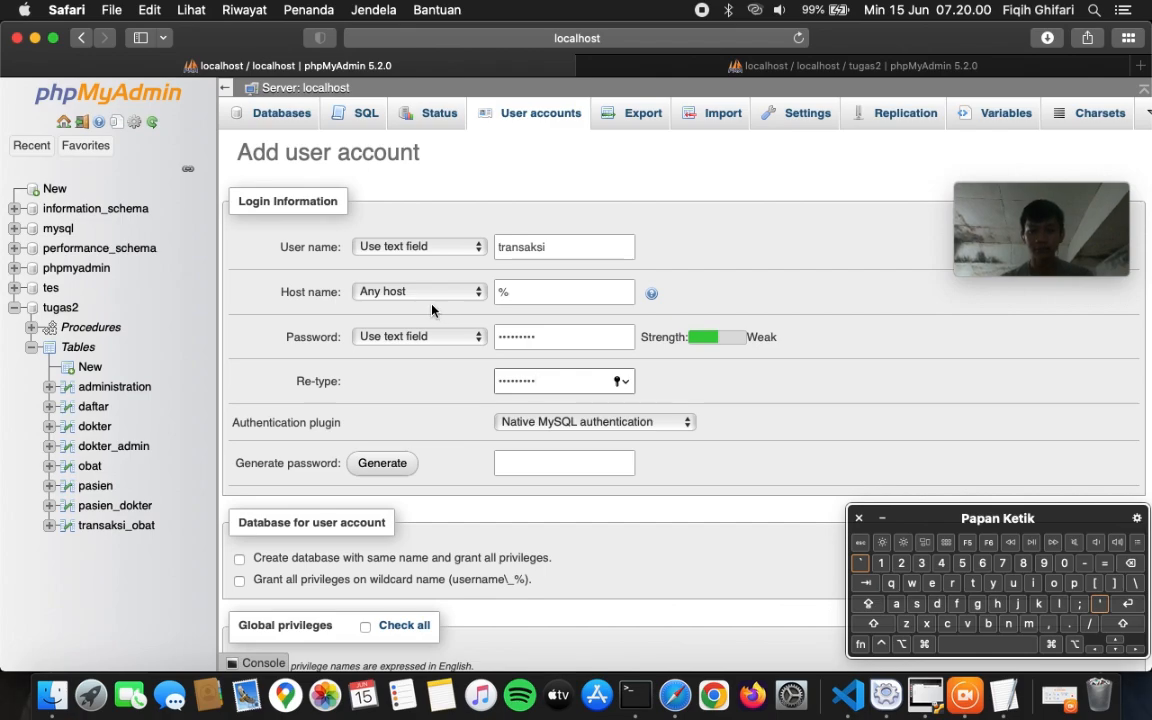
# - Grant transaksi REPLICATION CLIENT and REPLICATION SLAVE privileges and create the account
pyautogui.scroll(-1, 878, 478)
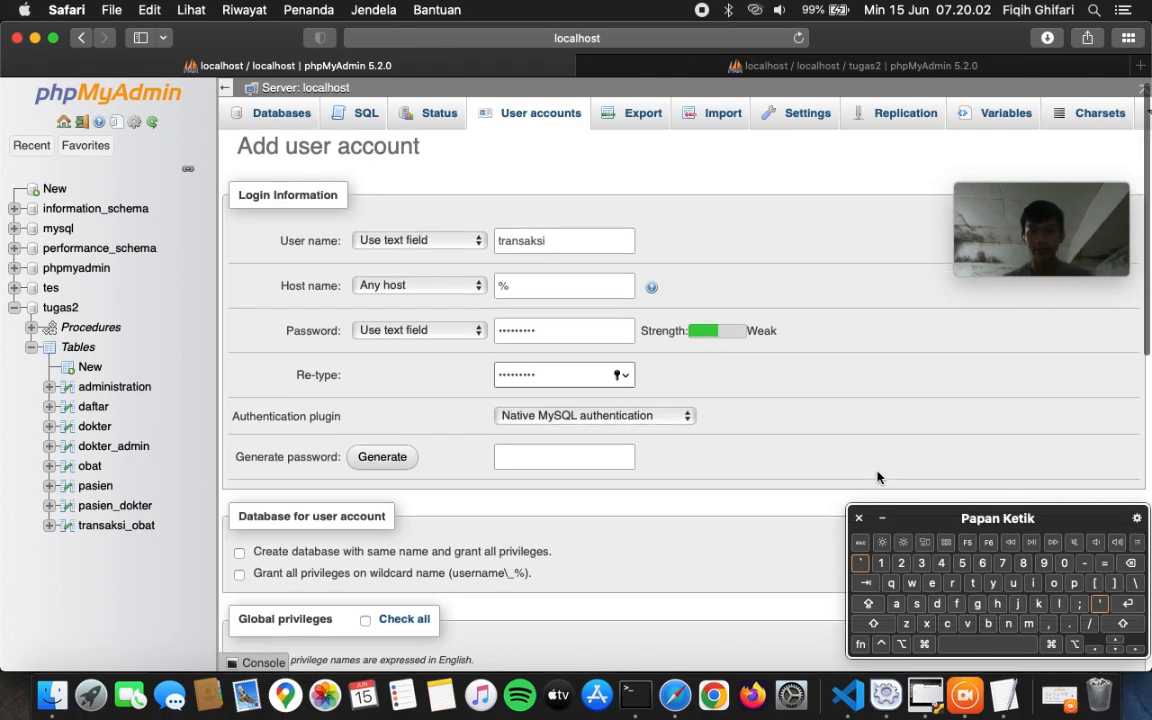
pyautogui.scroll(-10, 878, 478)
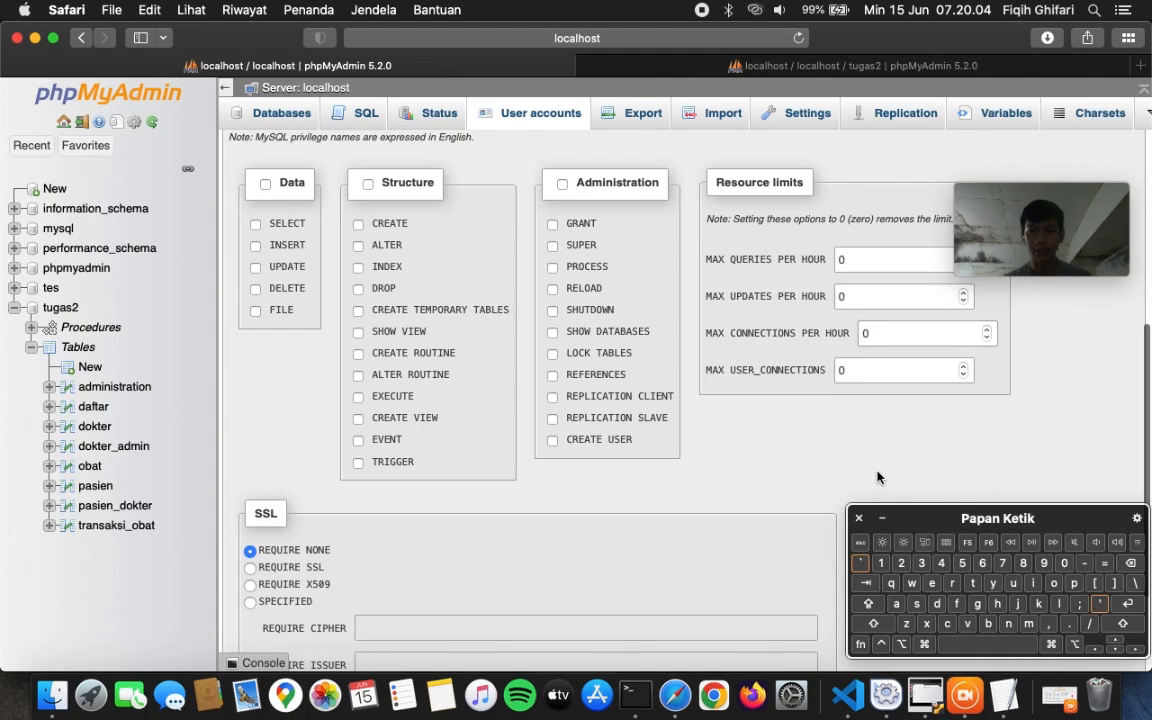
pyautogui.click(553, 397)
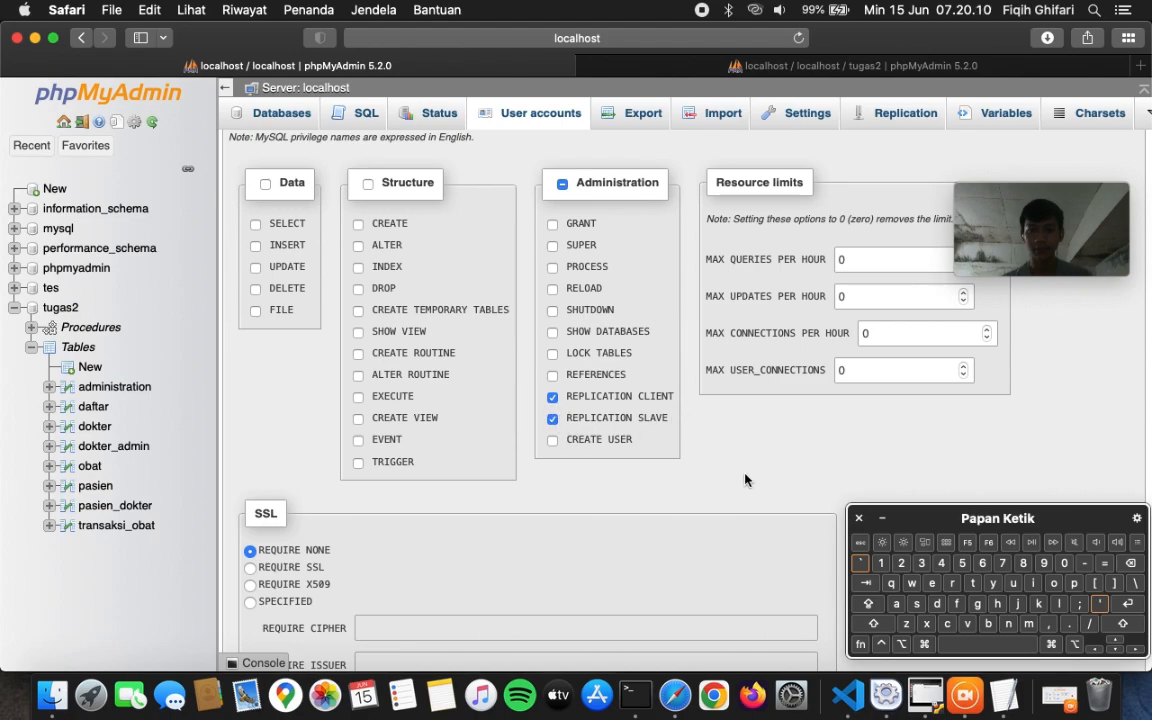
pyautogui.scroll(-4, 712, 442)
pyautogui.scroll(2, 659, 307)
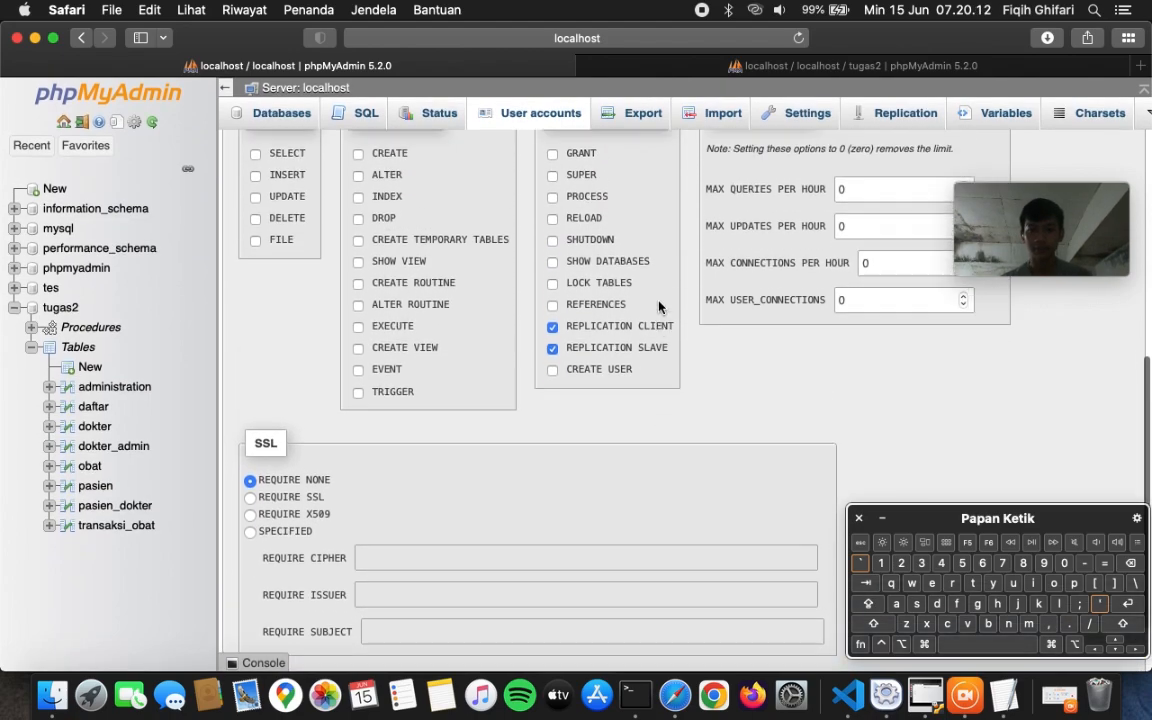
pyautogui.scroll(1, 659, 307)
pyautogui.scroll(-1, 659, 307)
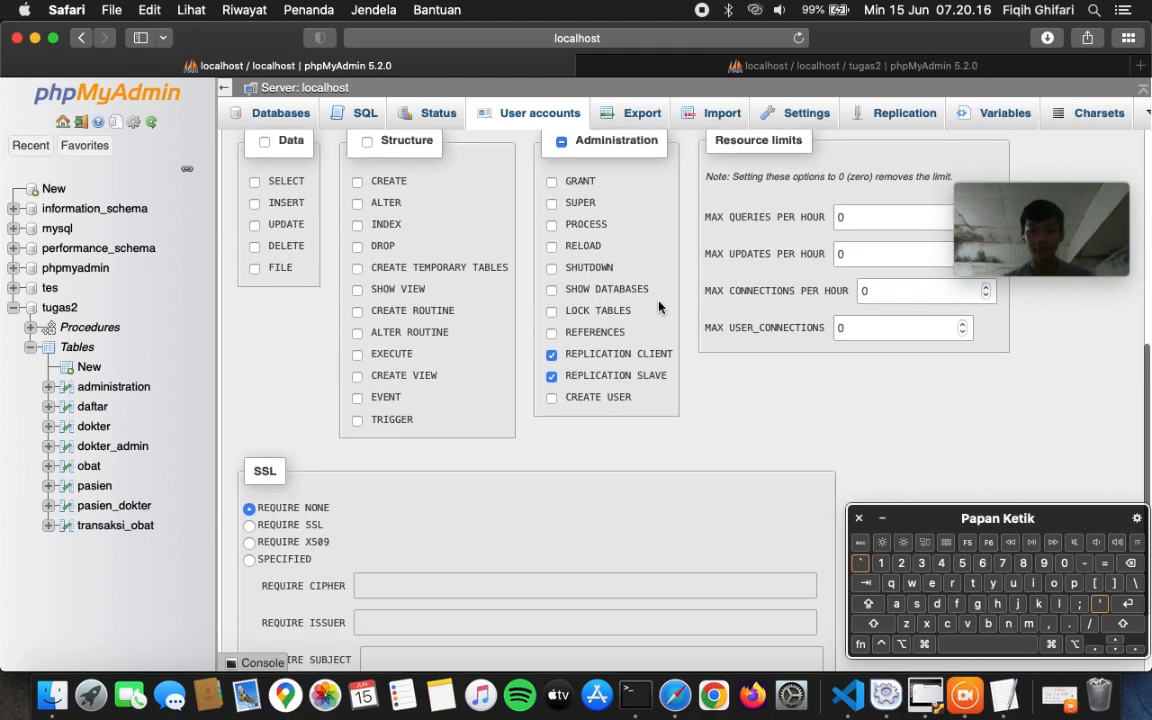
pyautogui.scroll(-2, 659, 307)
pyautogui.scroll(-5, 659, 307)
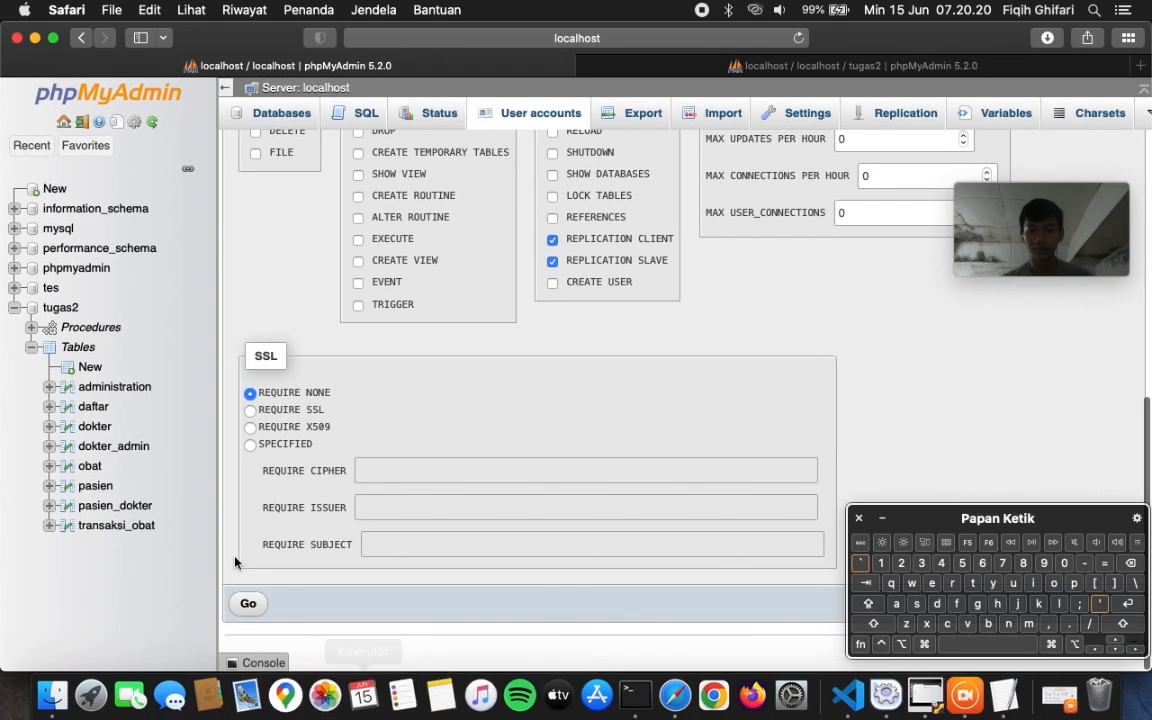
pyautogui.click(245, 608)
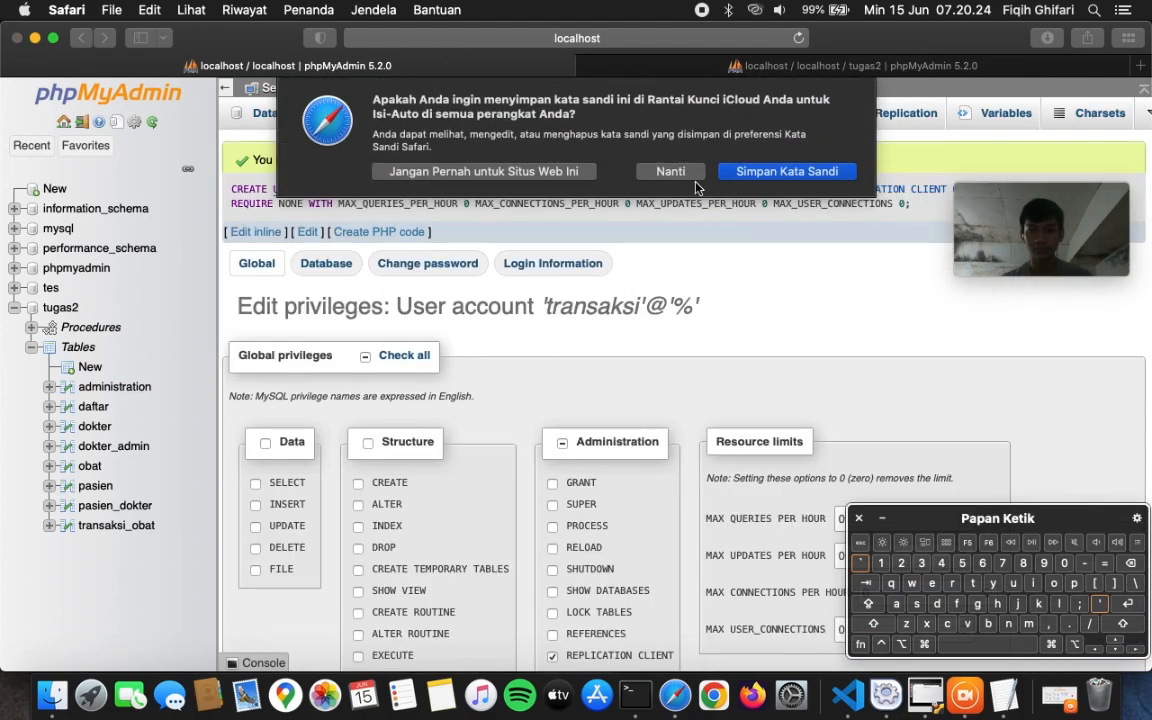
# - Decline saving the password, then confirm transaksi@% appears with REPLICATION SLAVE, REPLICATION CLIENT privileges
pyautogui.click(680, 172)
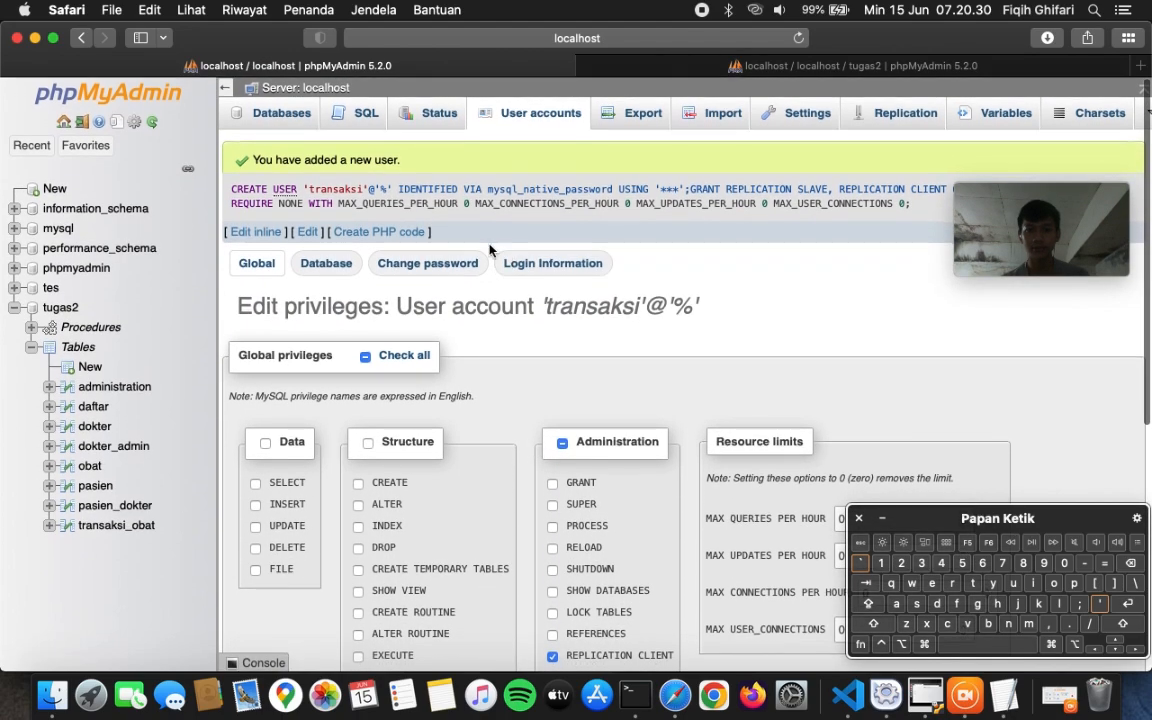
pyautogui.scroll(-5, 658, 370)
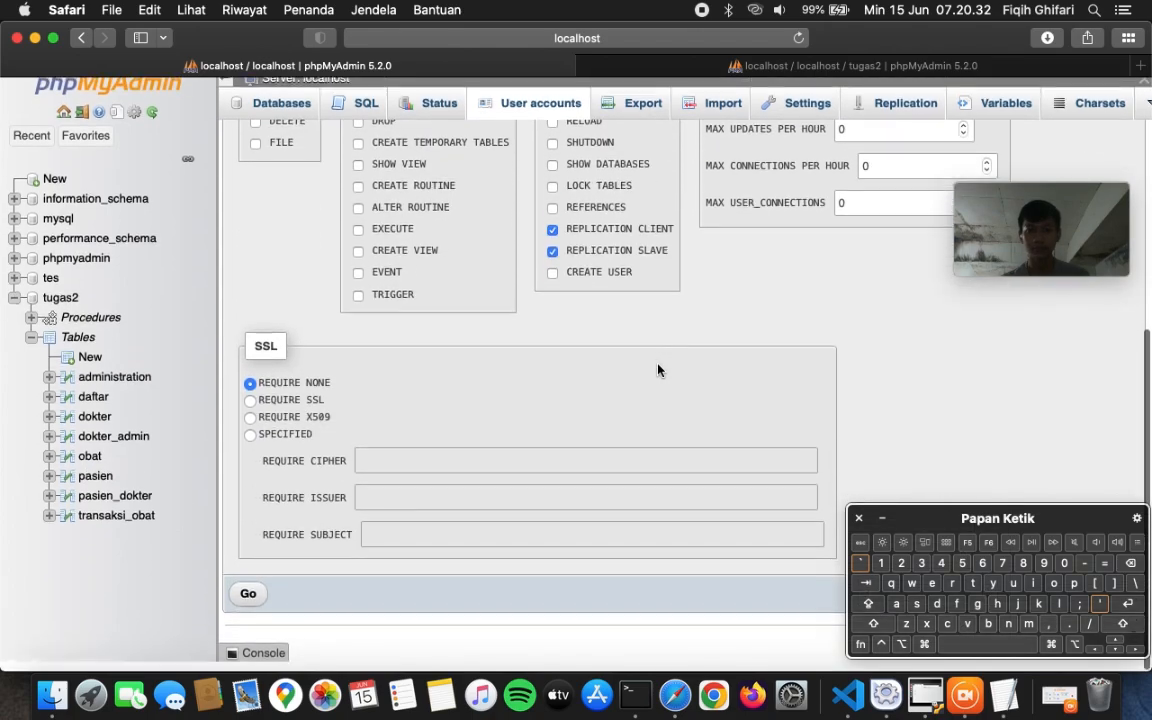
pyautogui.scroll(2, 658, 370)
pyautogui.scroll(5, 658, 370)
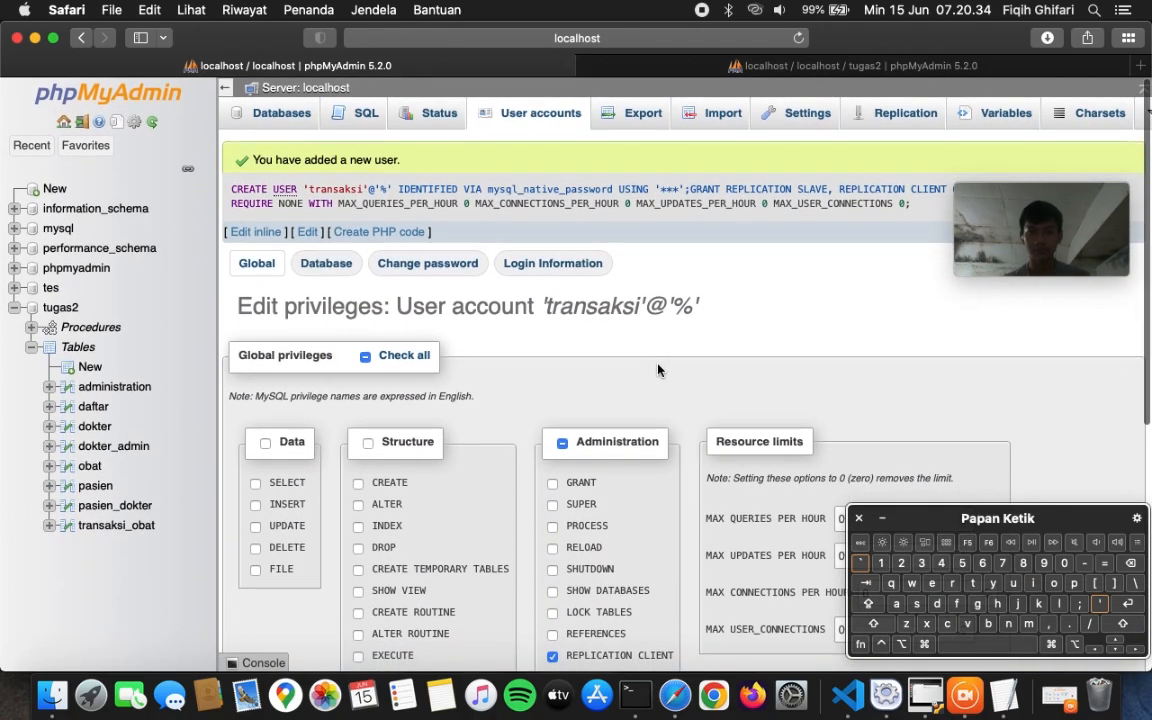
pyautogui.scroll(-1, 658, 370)
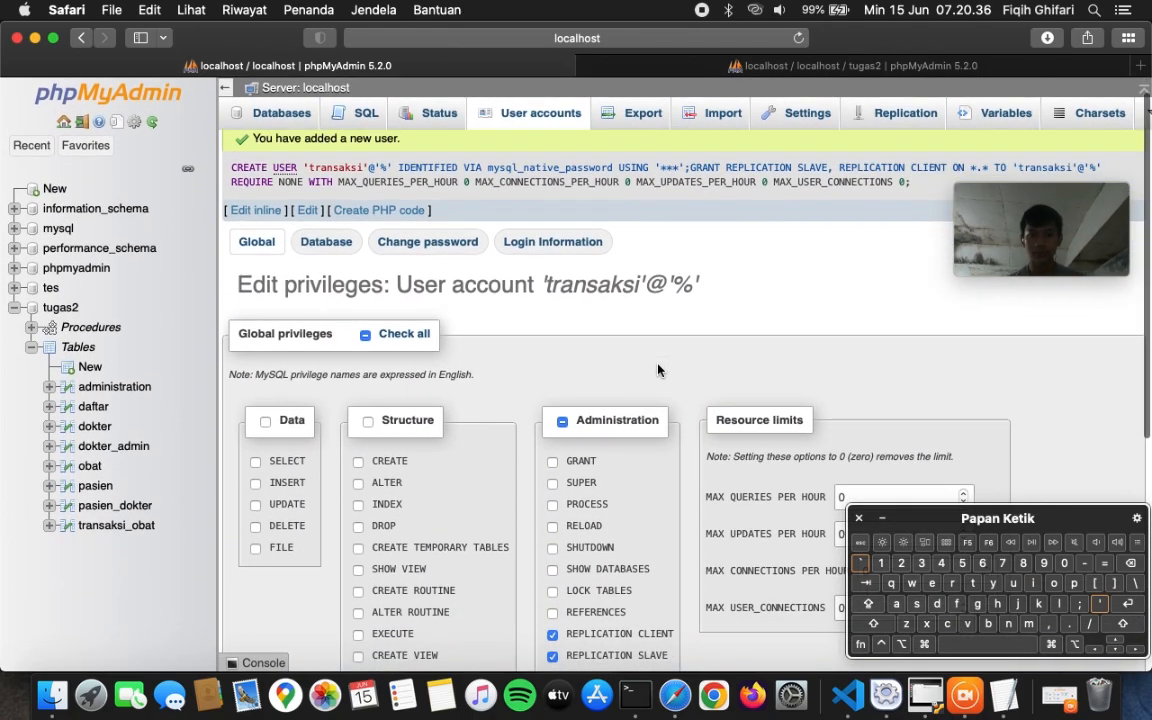
pyautogui.scroll(-10, 658, 370)
pyautogui.scroll(10, 658, 370)
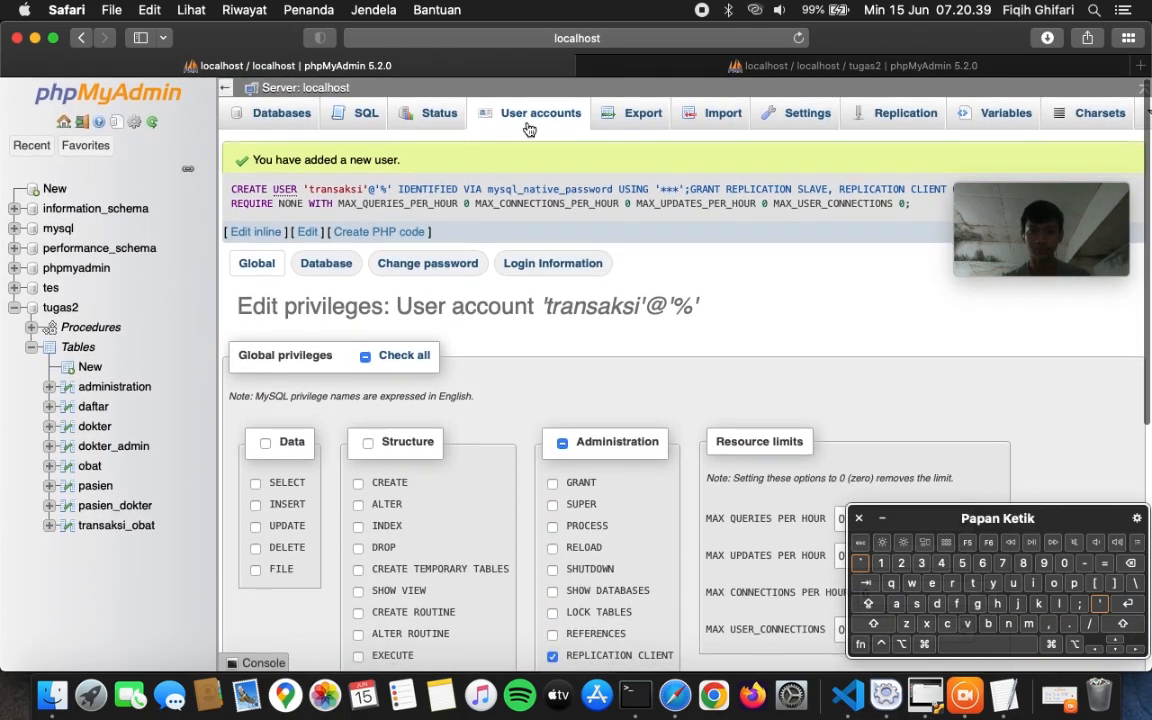
pyautogui.click(480, 116)
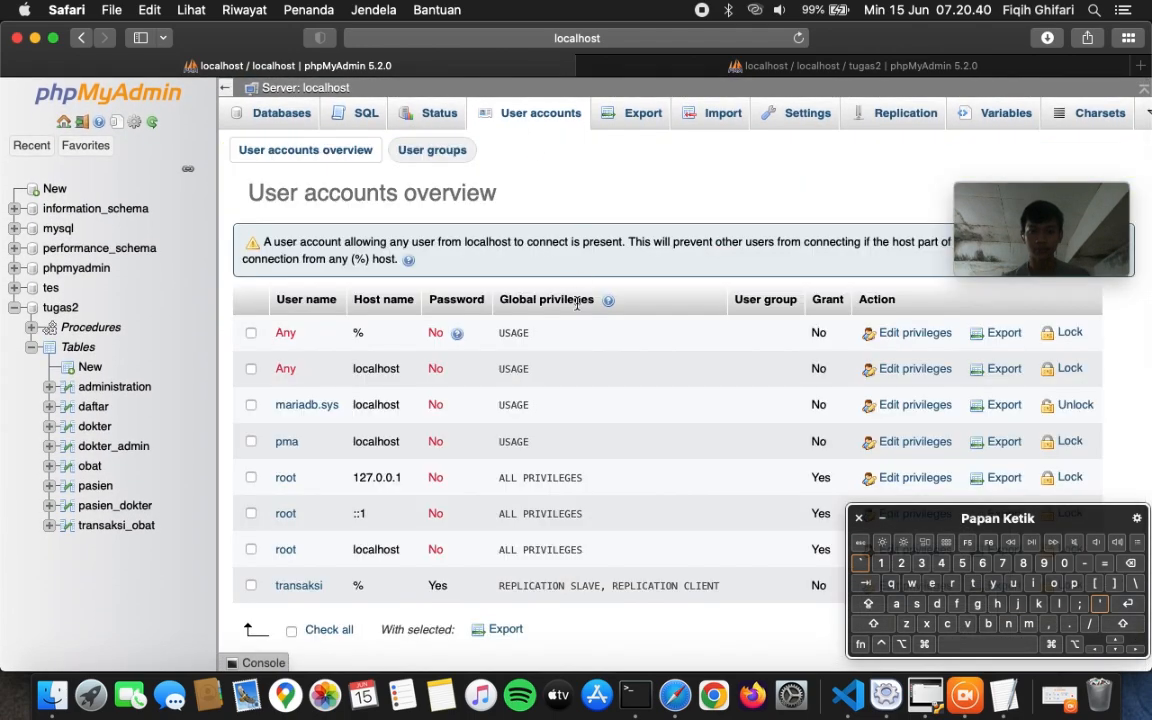
pyautogui.scroll(-5, 577, 305)
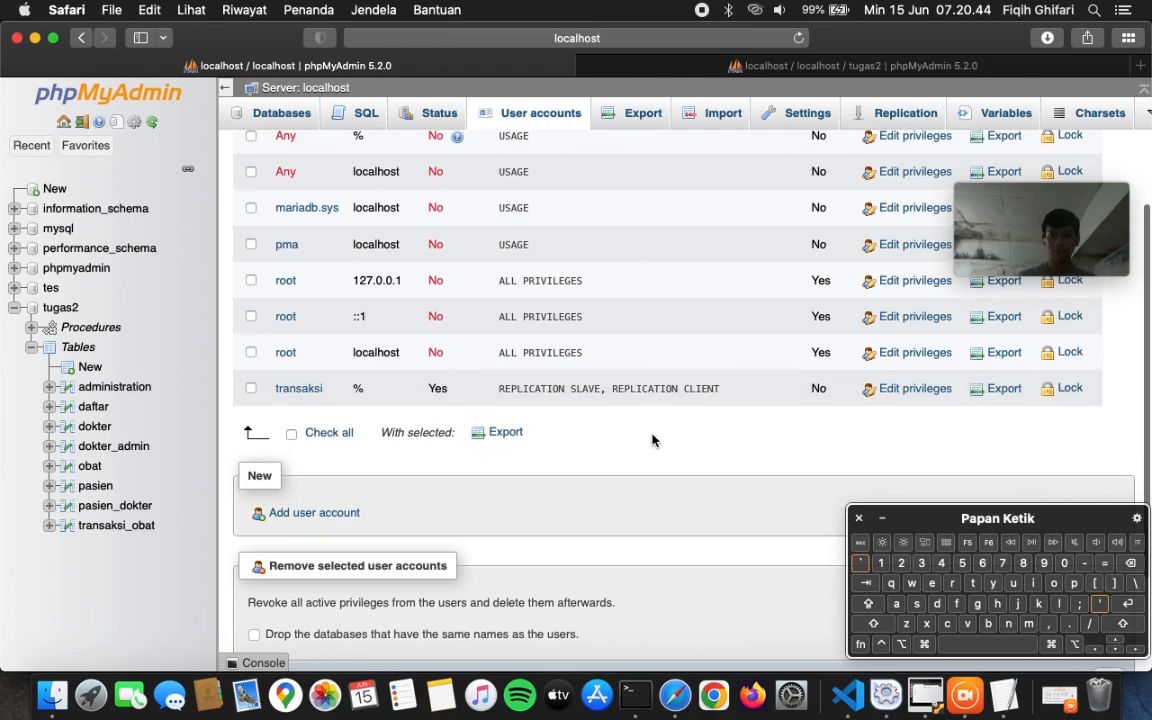
pyautogui.scroll(3, 652, 441)
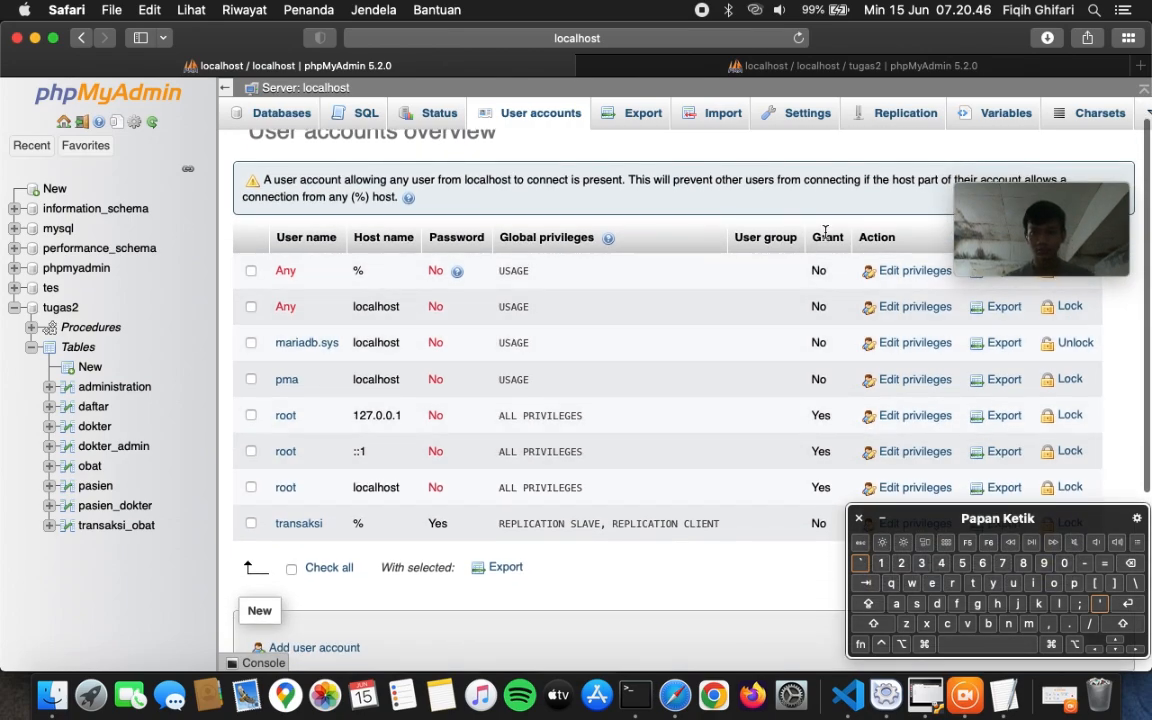
pyautogui.scroll(-3, 753, 476)
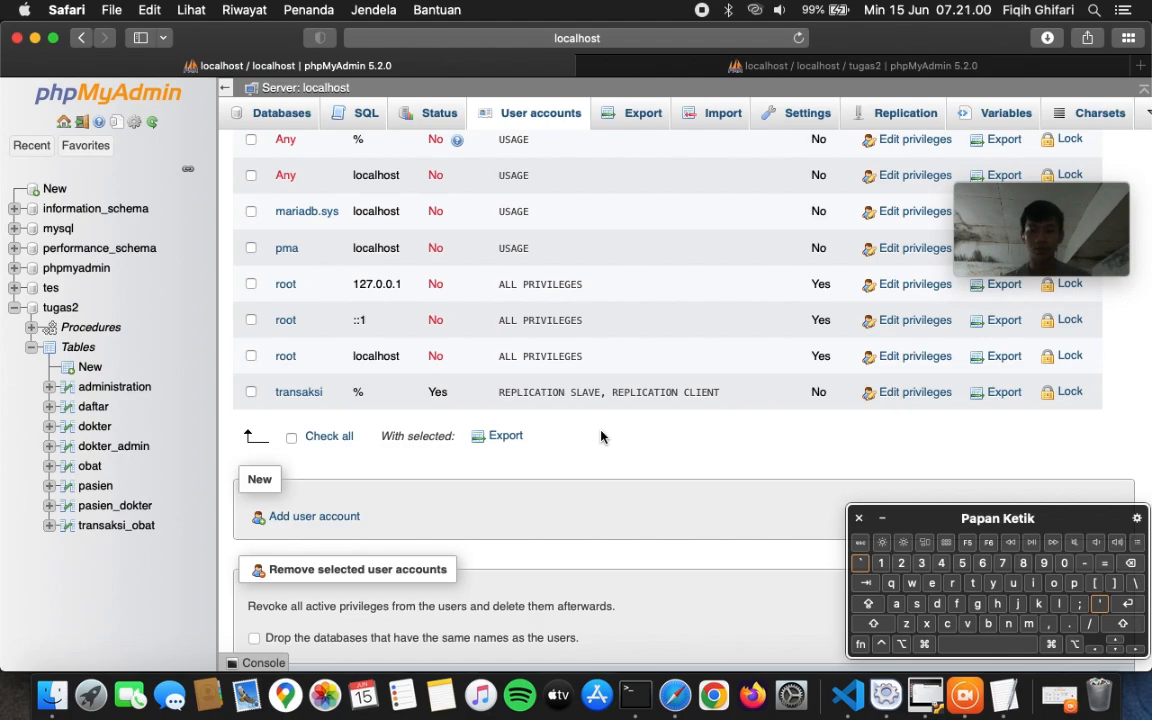
# - Run 'ifconfig | grep inet' in the Mac Terminal to reveal the Mac's IP 172.20.10.3
pyautogui.click(633, 690)
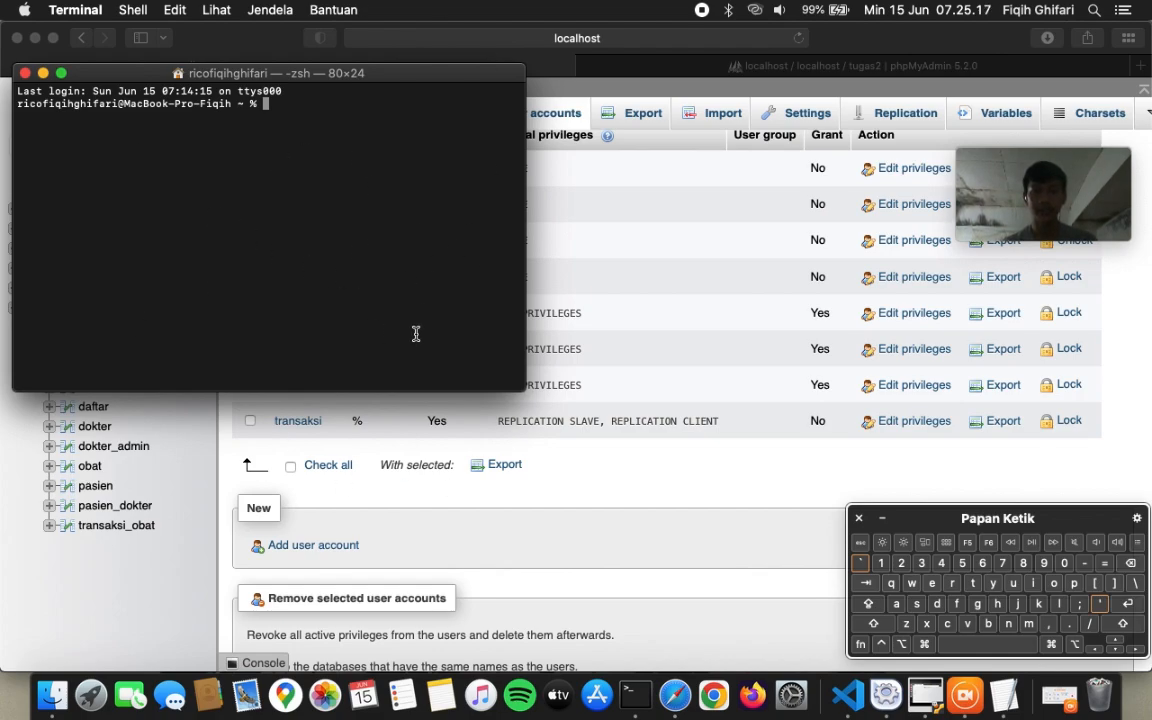
pyautogui.click(846, 695)
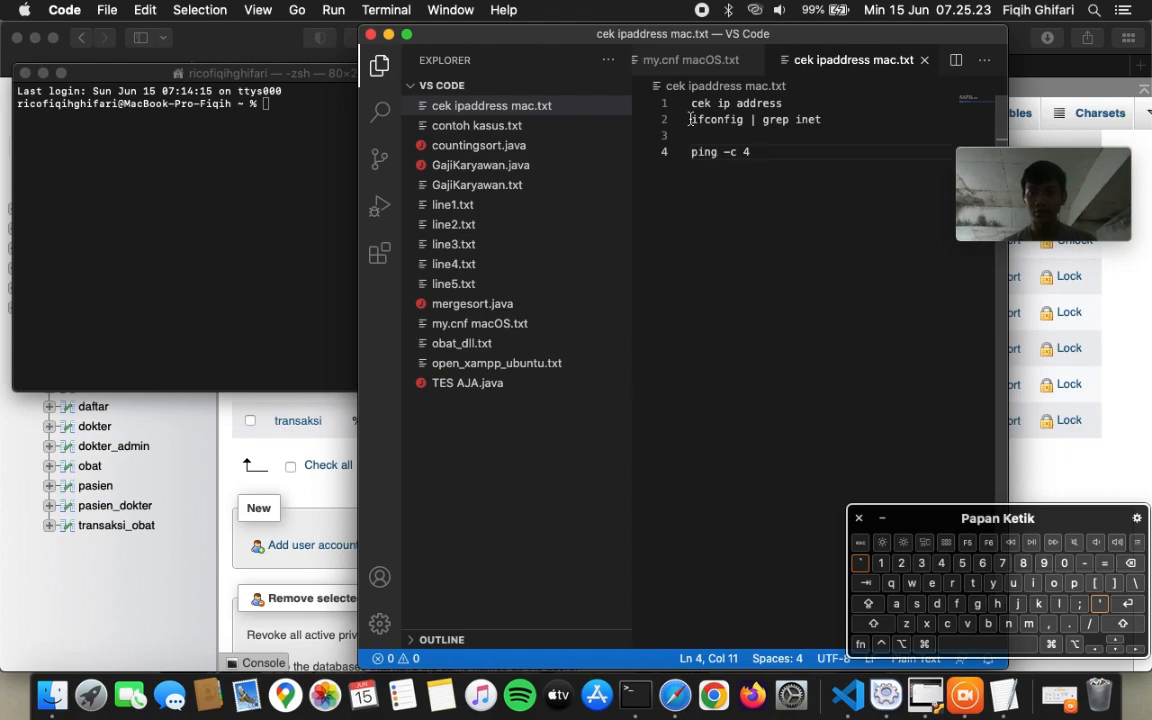
pyautogui.moveTo(689, 119); pyautogui.dragTo(826, 118)
pyautogui.press('super+c')
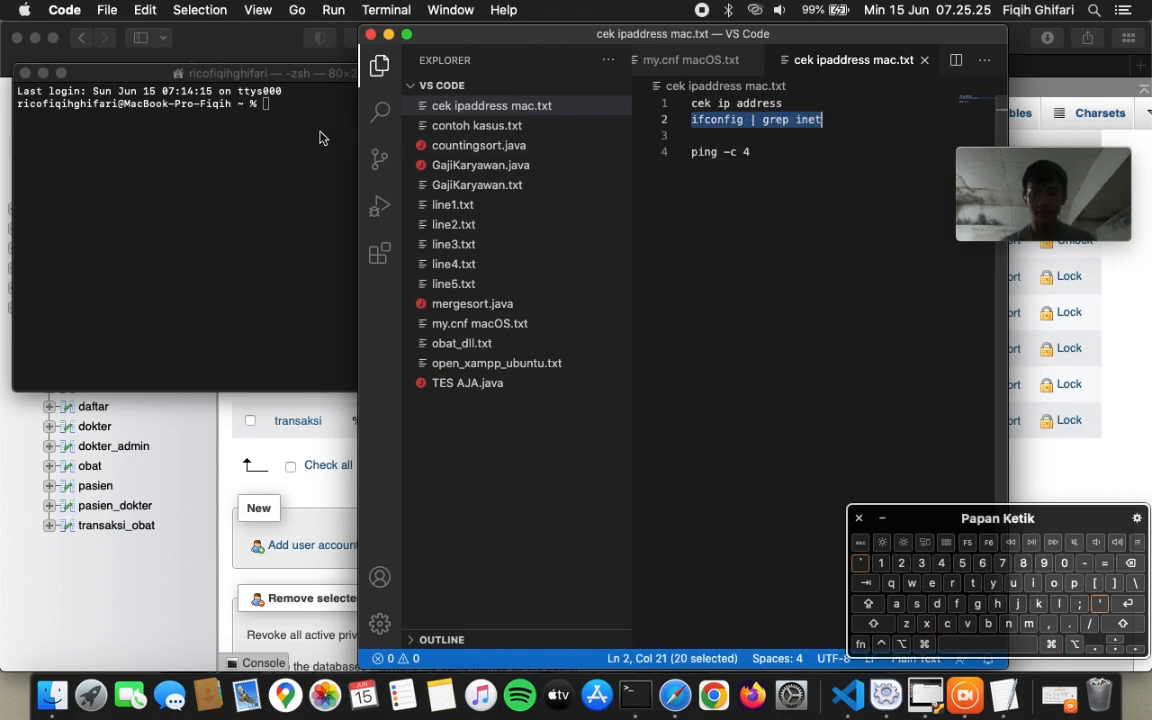
pyautogui.click(309, 123)
pyautogui.press('super+v')
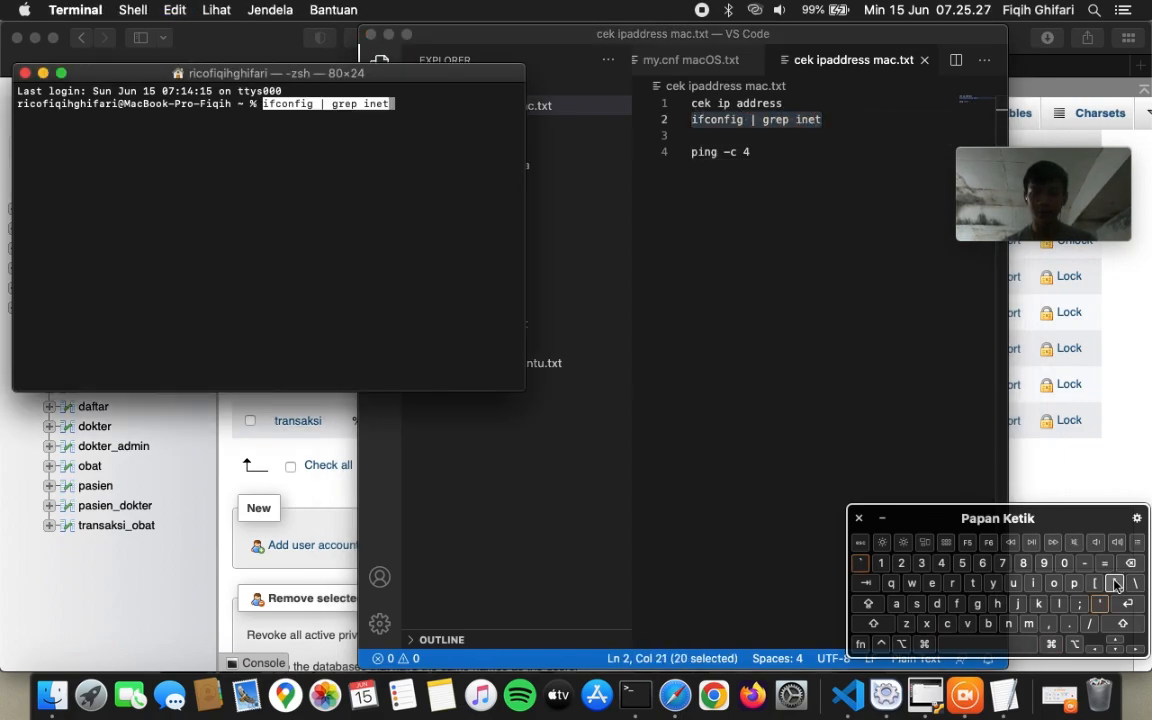
pyautogui.click(1126, 604)
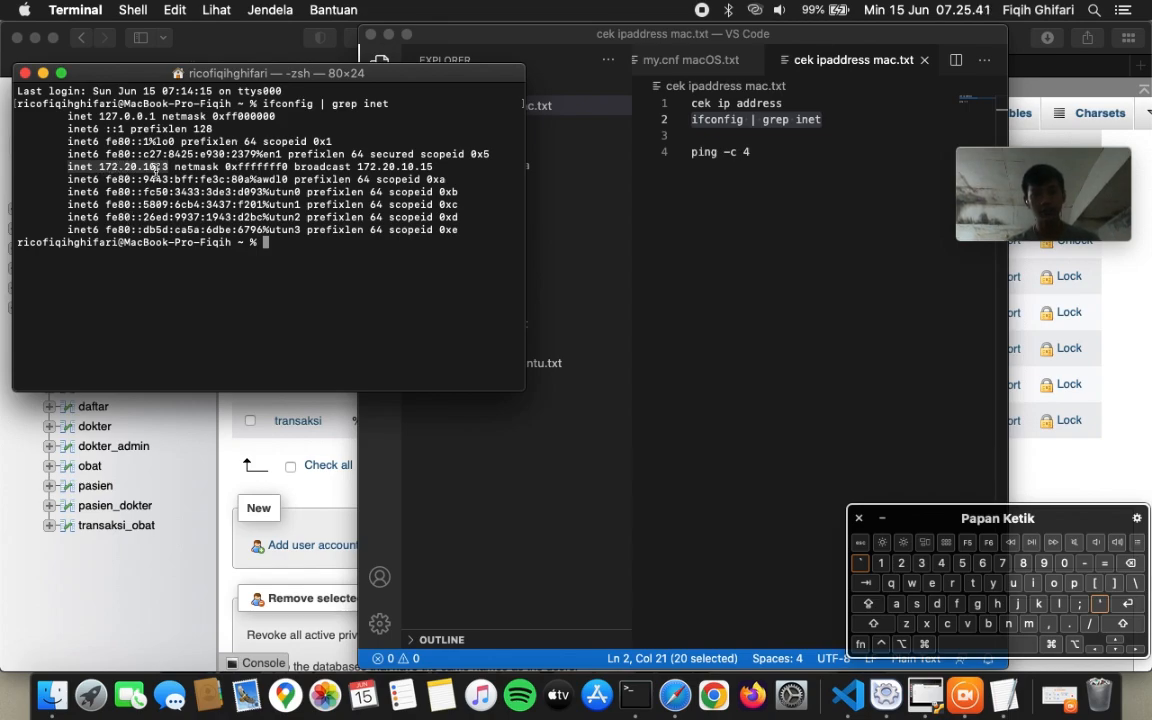
pyautogui.click(282, 220)
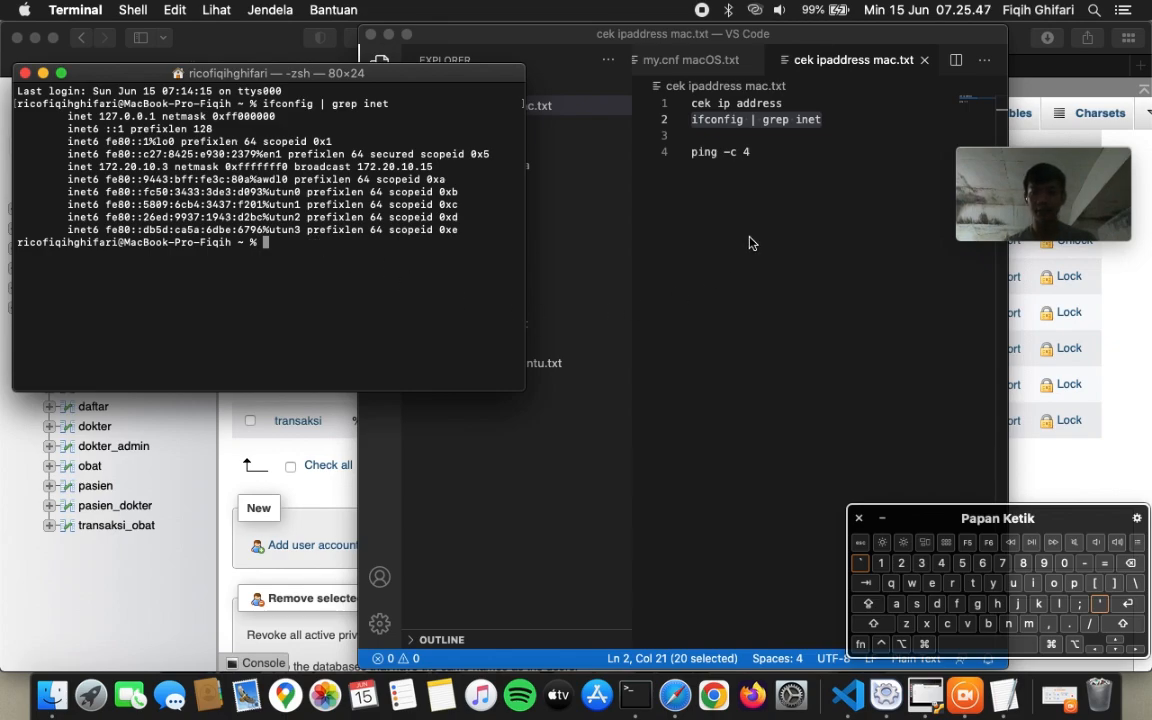
# - Log in to the Ubuntu VM with the account password
pyautogui.click(919, 704)
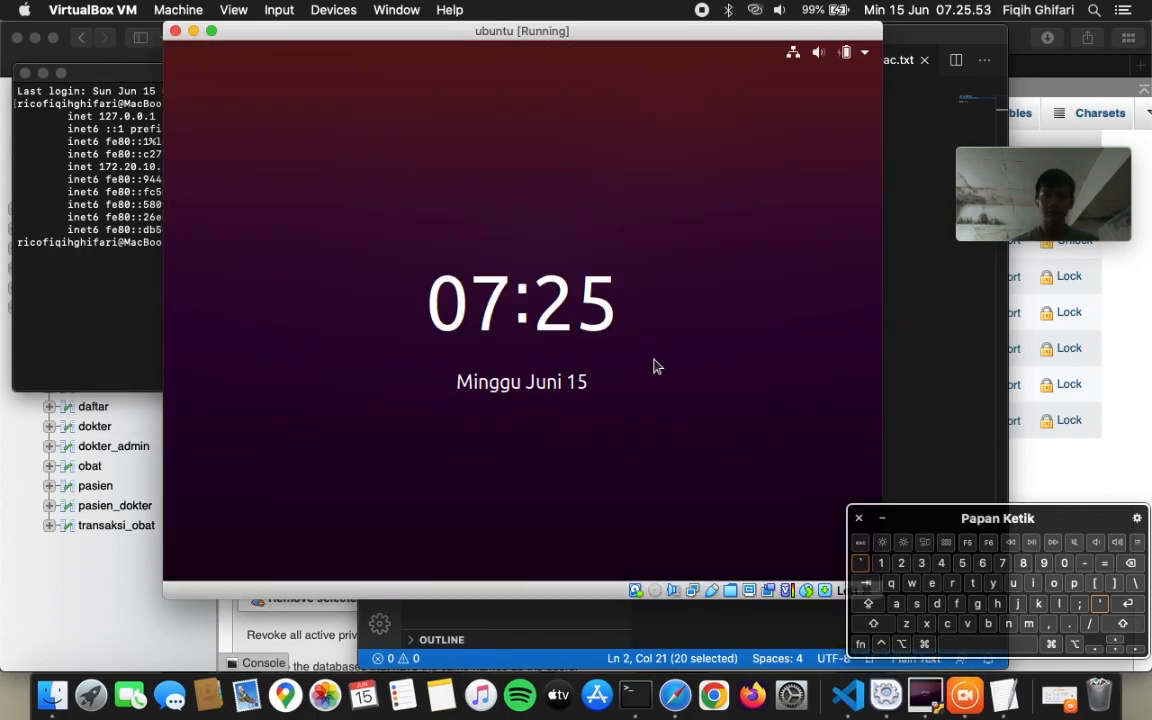
pyautogui.click(653, 366)
pyautogui.write('••••••••')
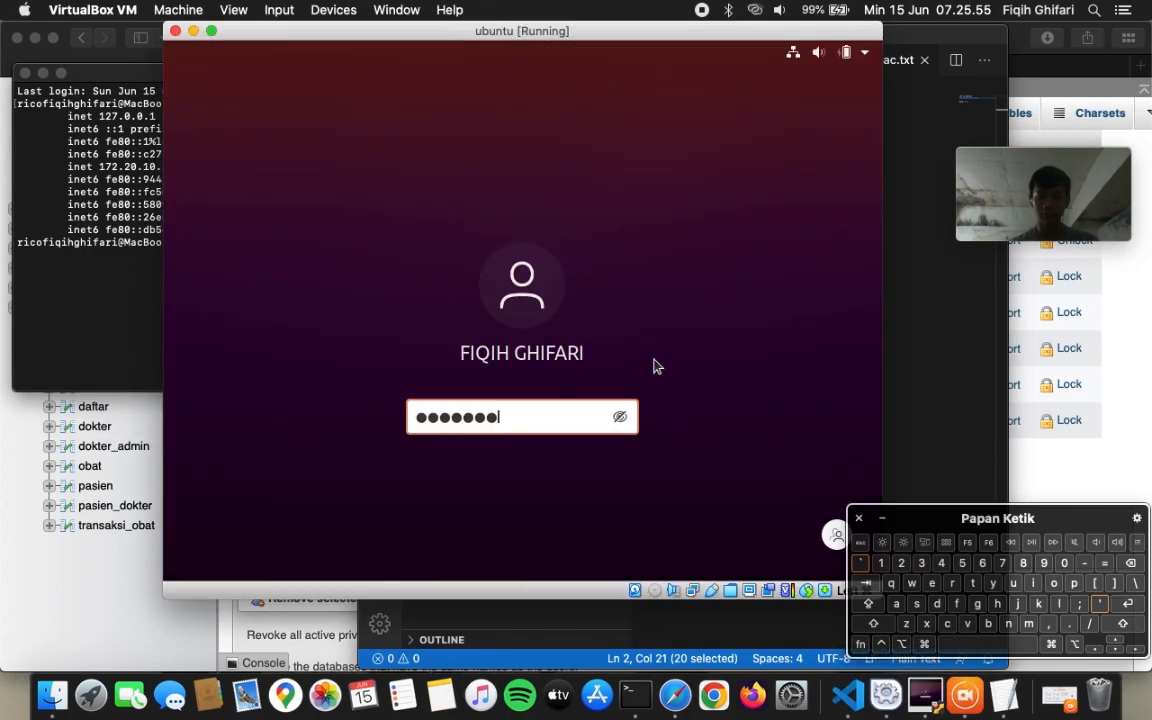
pyautogui.click(1133, 605)
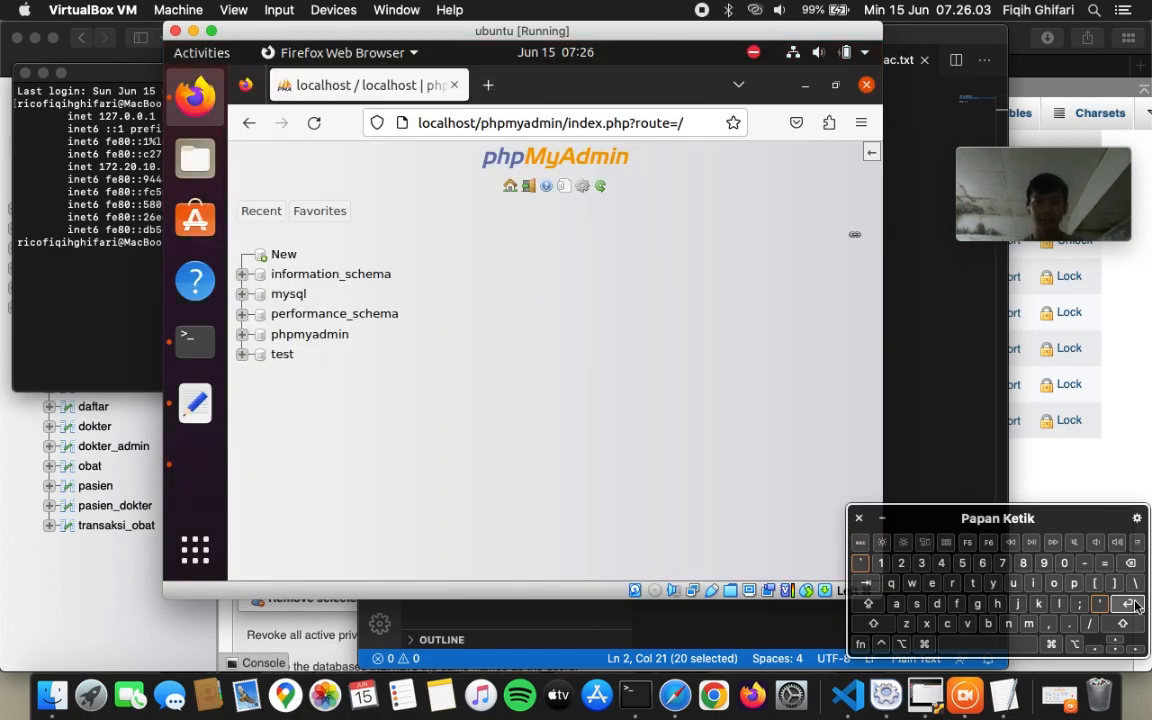
# - Close the old Ubuntu terminal and start a fresh Terminal window
pyautogui.click(196, 343)
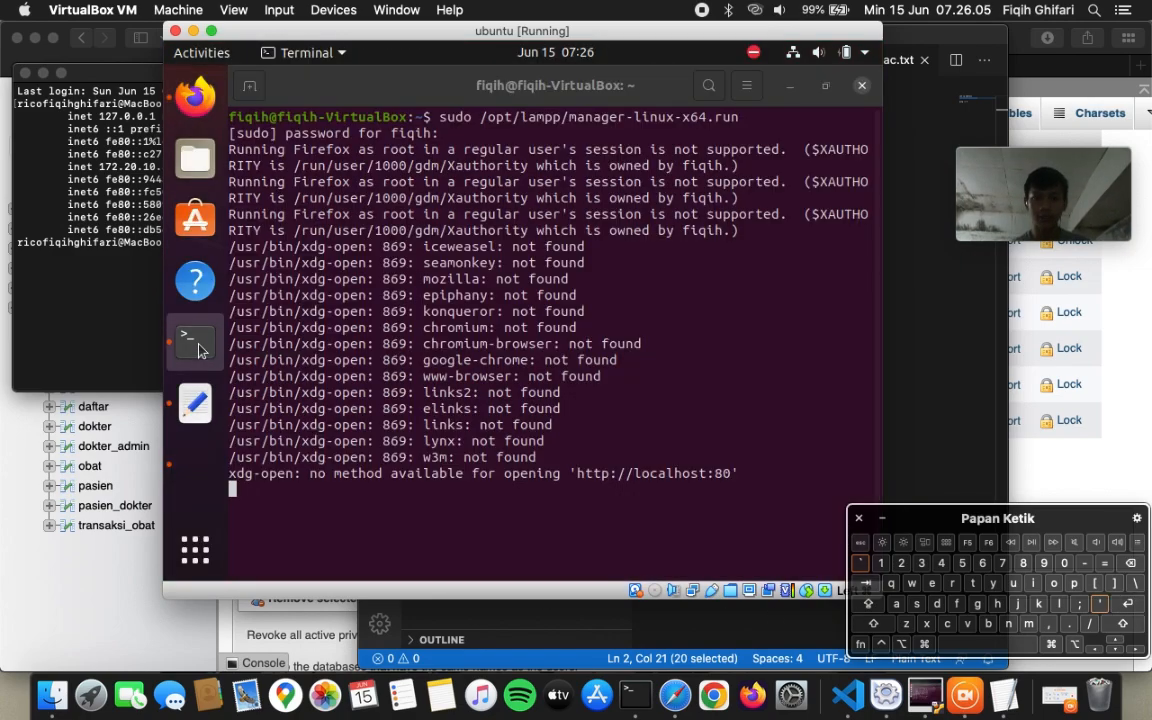
pyautogui.click(861, 86)
pyautogui.click(628, 393)
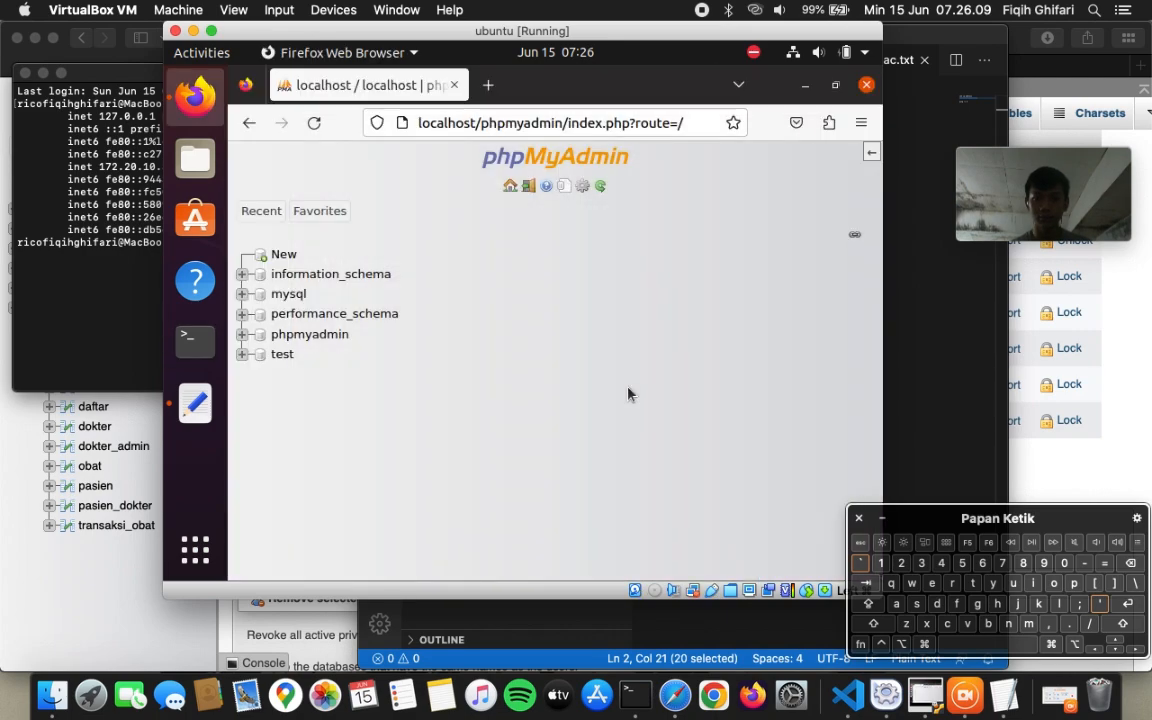
pyautogui.click(195, 340)
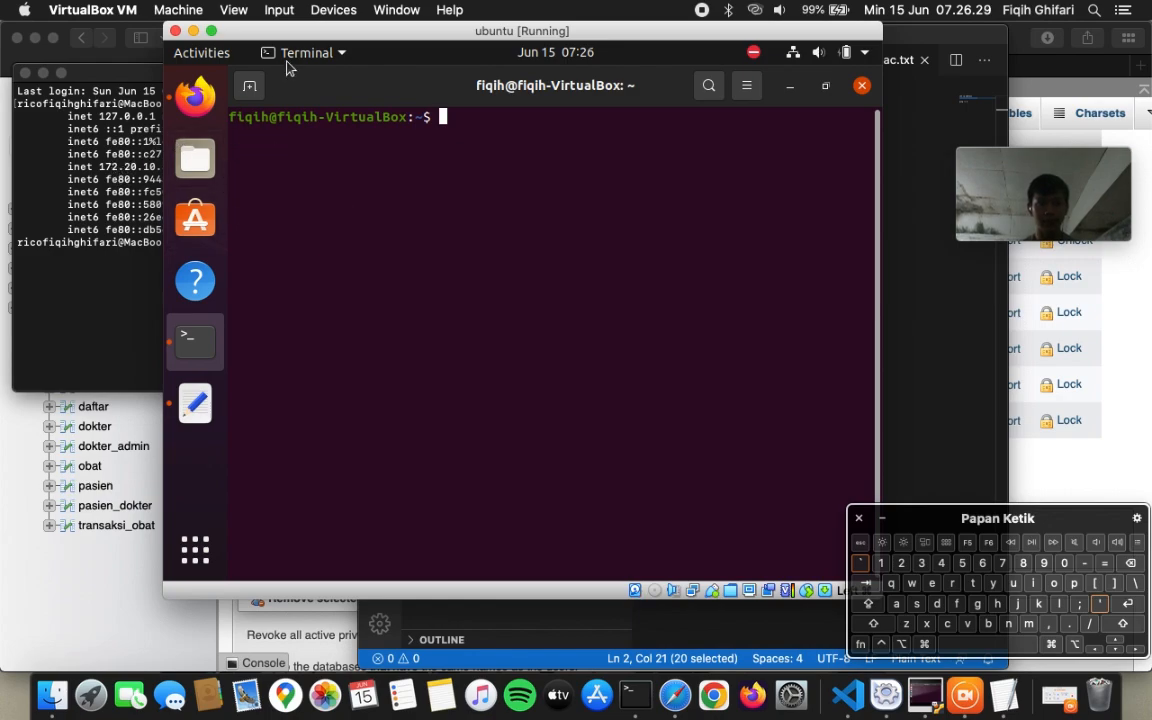
# - Run 'ping -c 4 172.20.10.3' from the Ubuntu terminal, receiving all four replies from the Mac
pyautogui.moveTo(305, 42); pyautogui.dragTo(364, 44)
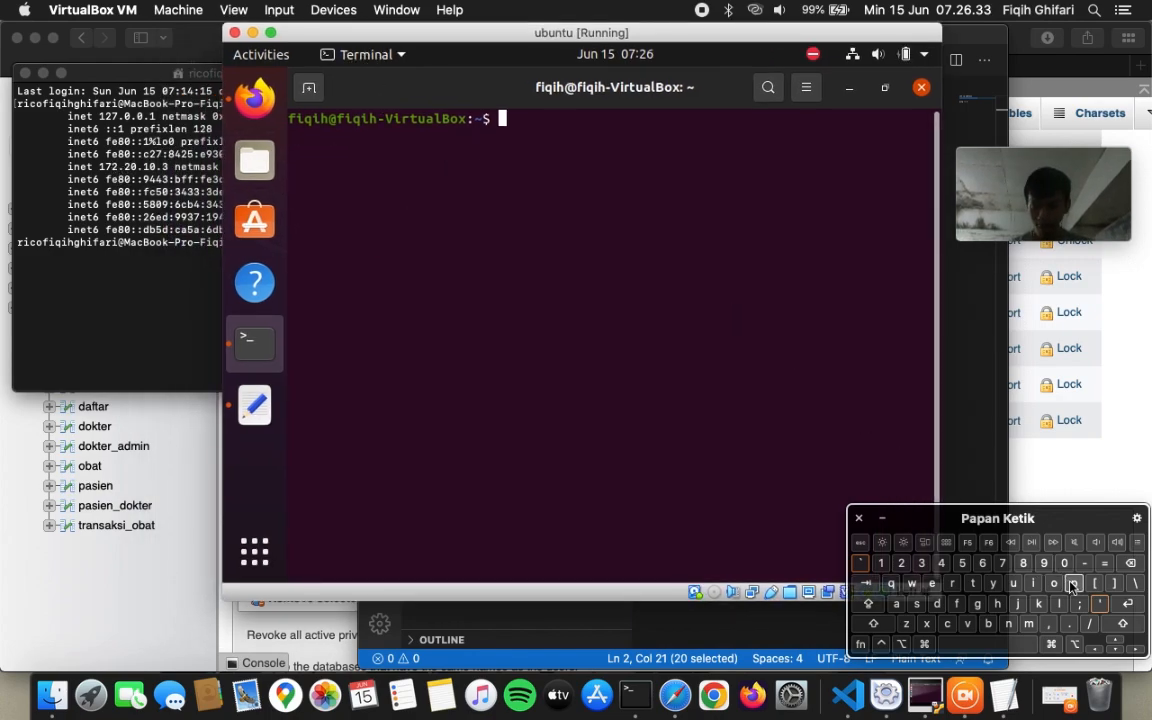
pyautogui.write('ping')
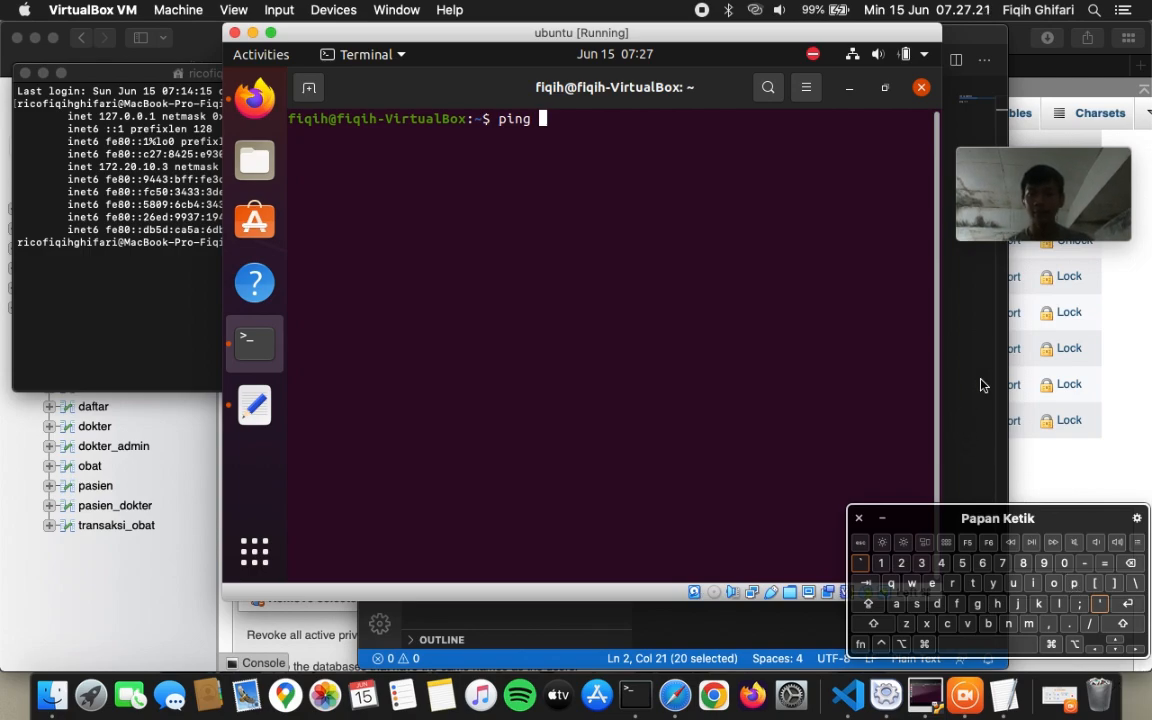
pyautogui.press('super+Tab')
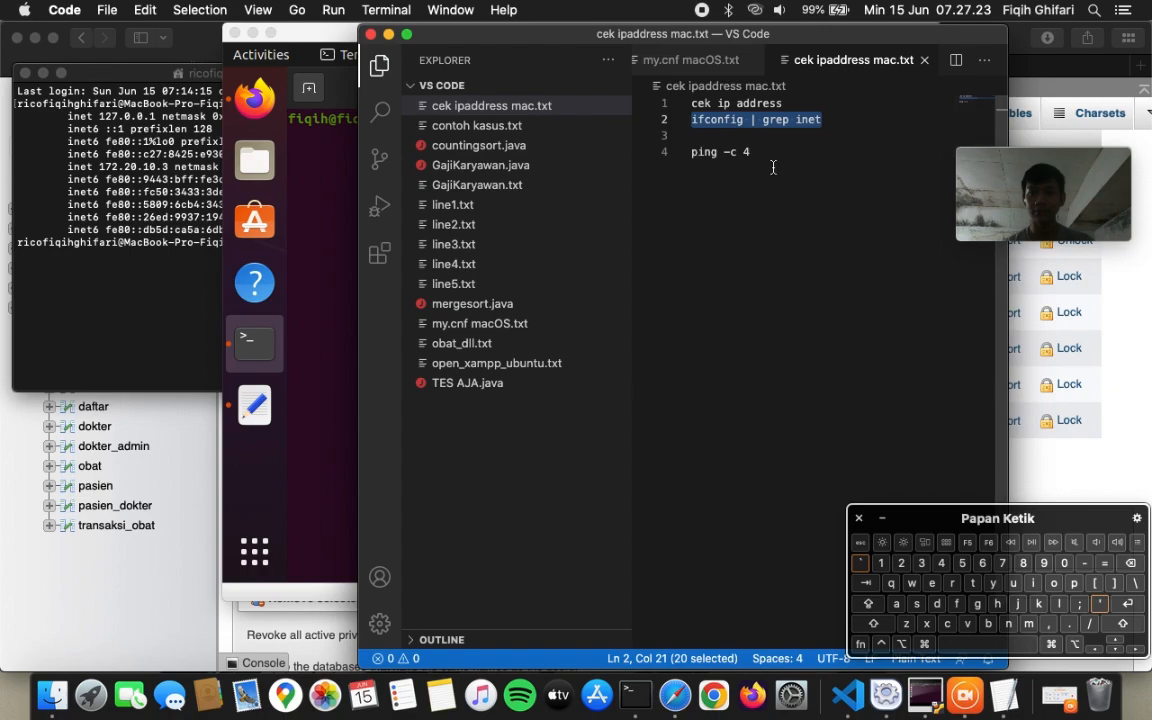
pyautogui.click(737, 152)
pyautogui.press('super+Tab')
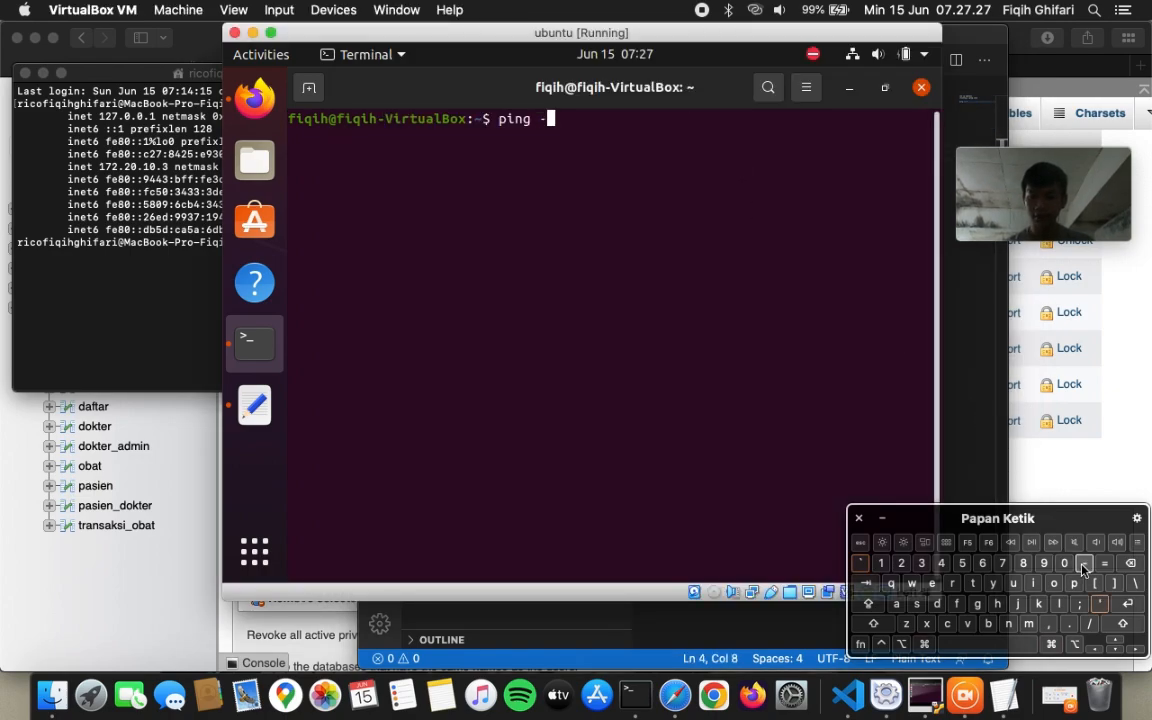
pyautogui.write('-c 4')
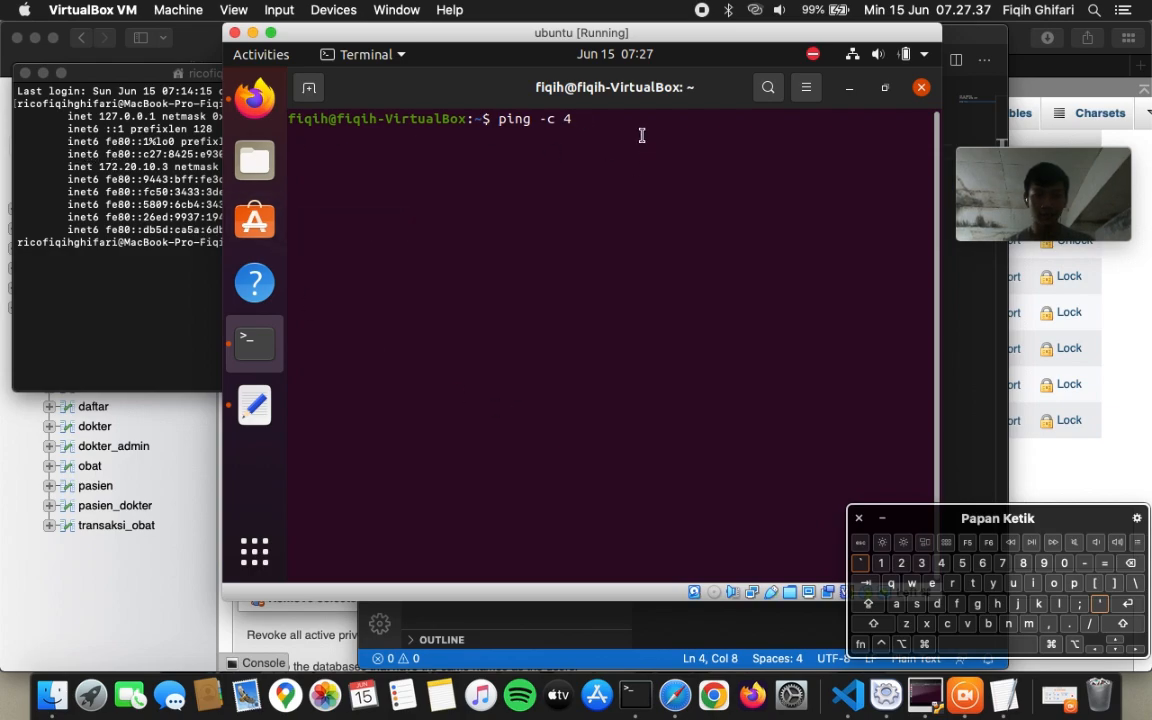
pyautogui.write('172.')
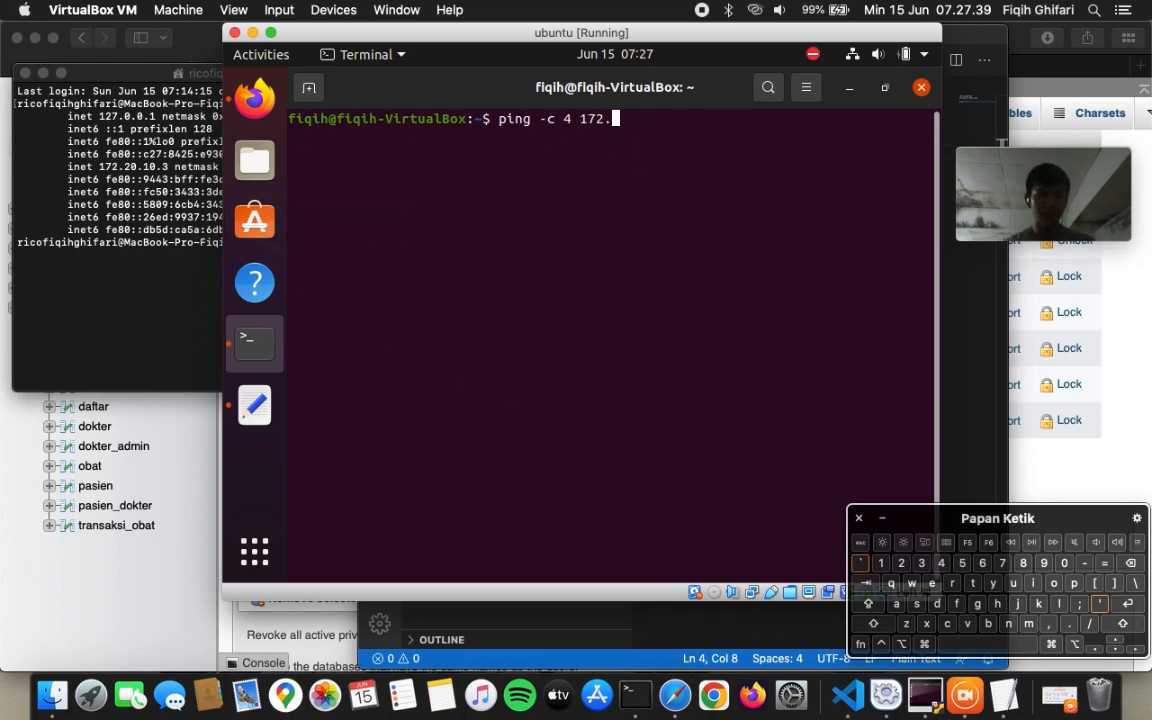
pyautogui.write('2')
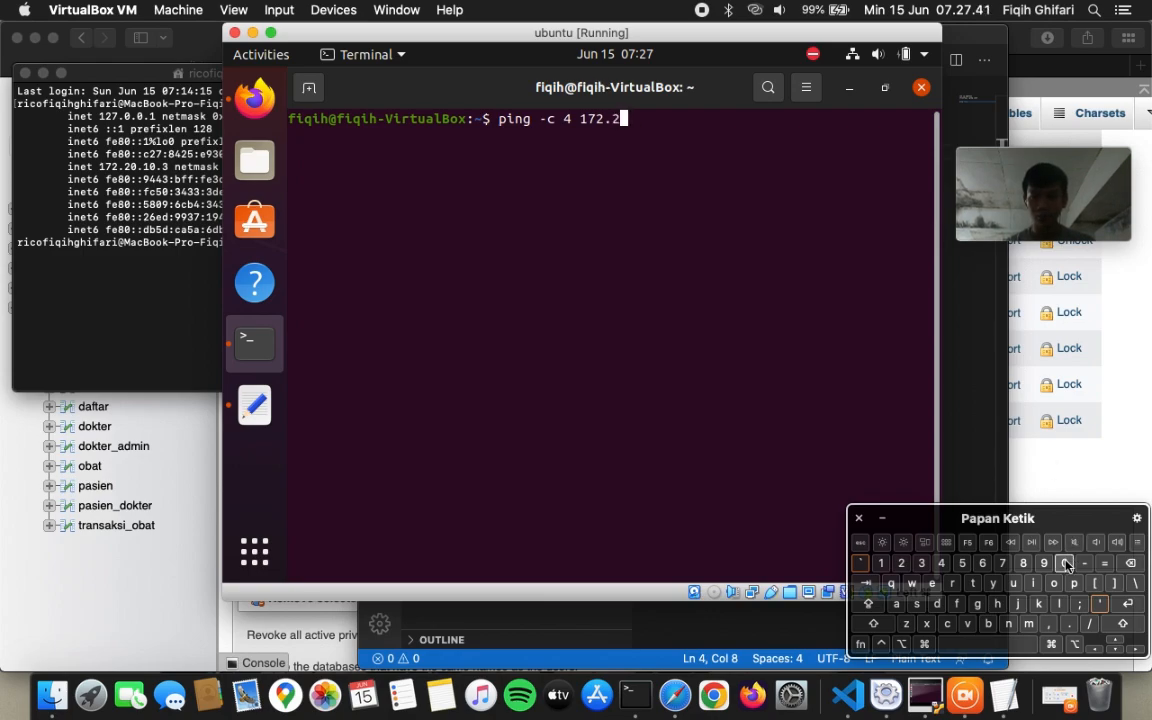
pyautogui.write('0.10.')
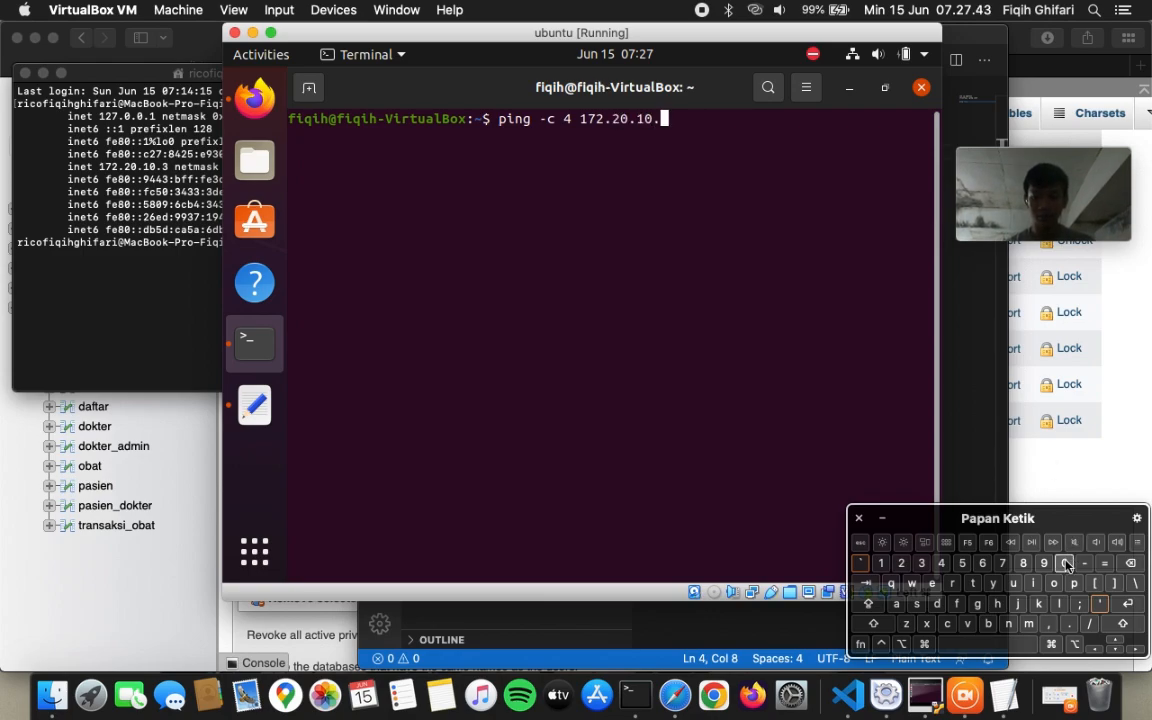
pyautogui.write('3')
pyautogui.press('Return')
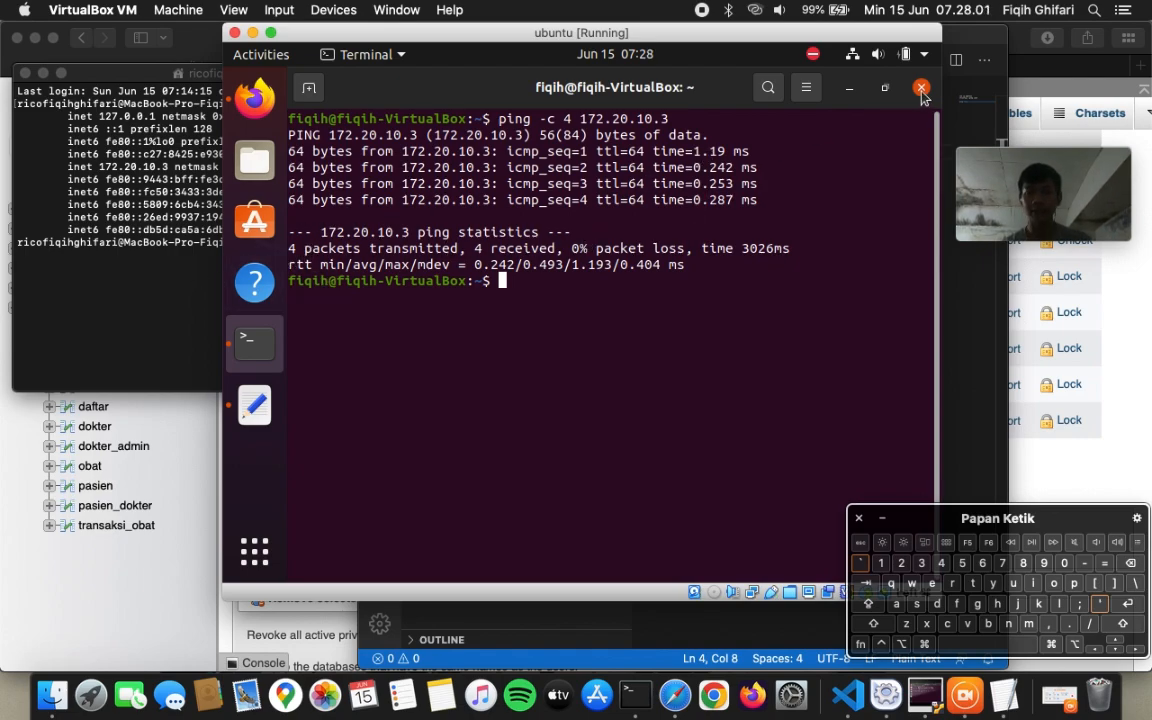
# - Open the Wired settings details for enp0s8, showing the guest's IPv4 address 172.20.10.2
pyautogui.click(926, 58)
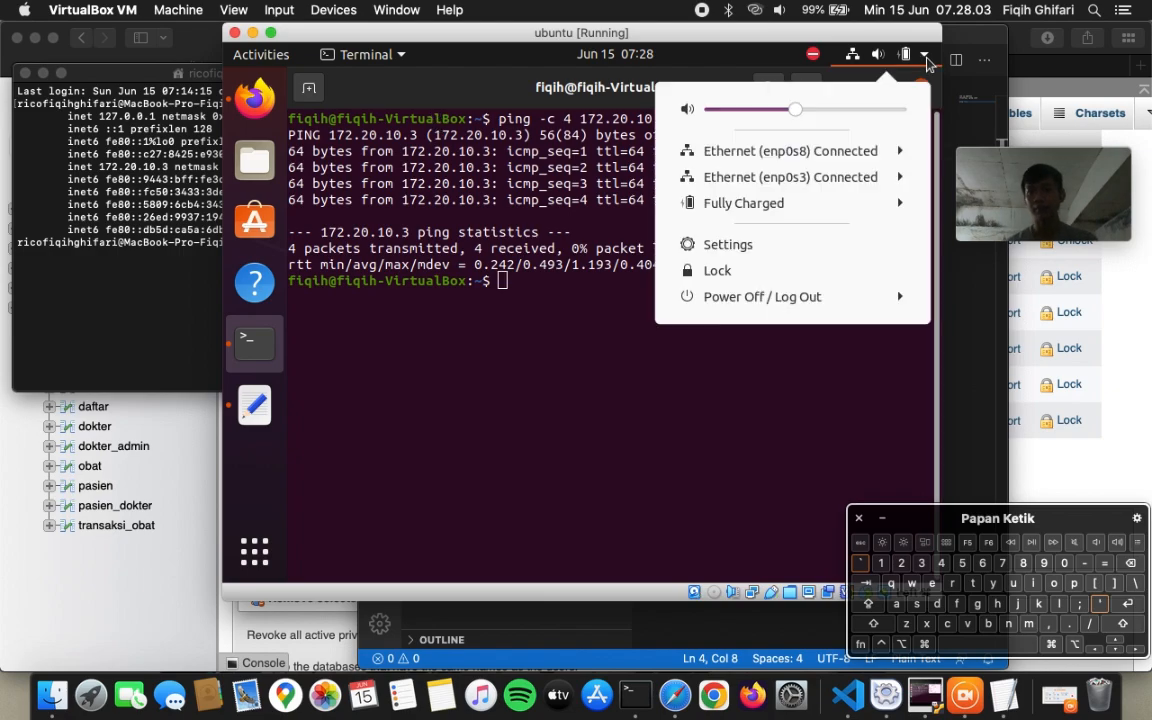
pyautogui.click(815, 178)
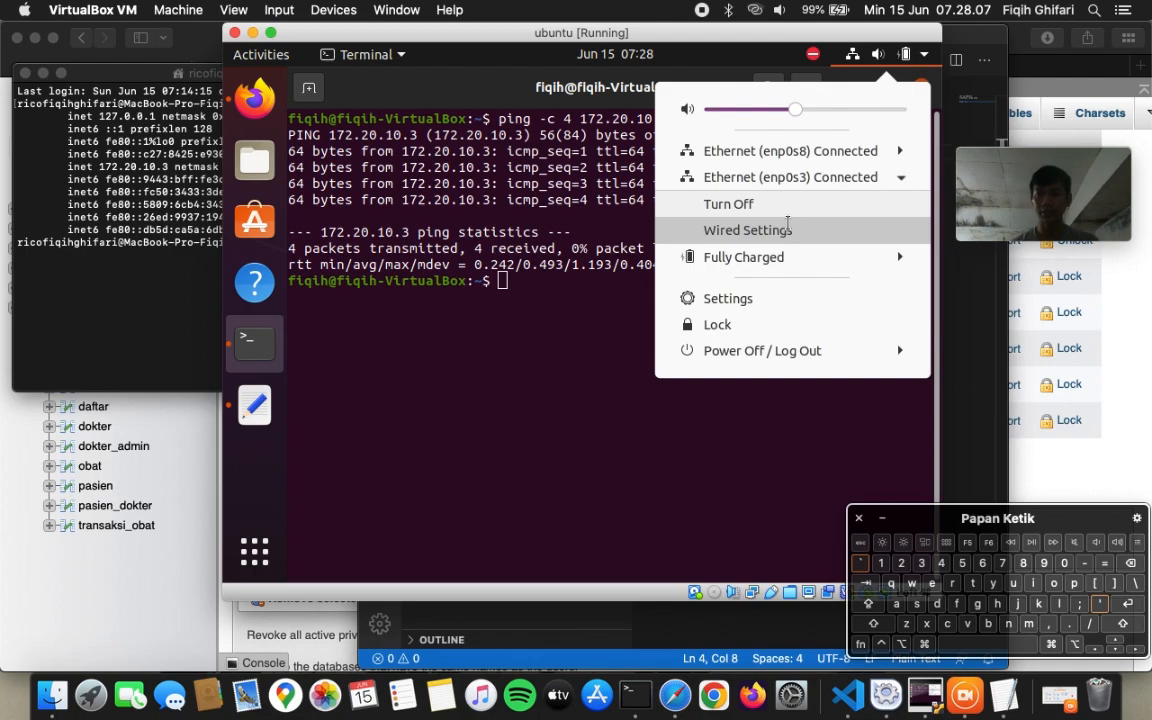
pyautogui.click(788, 229)
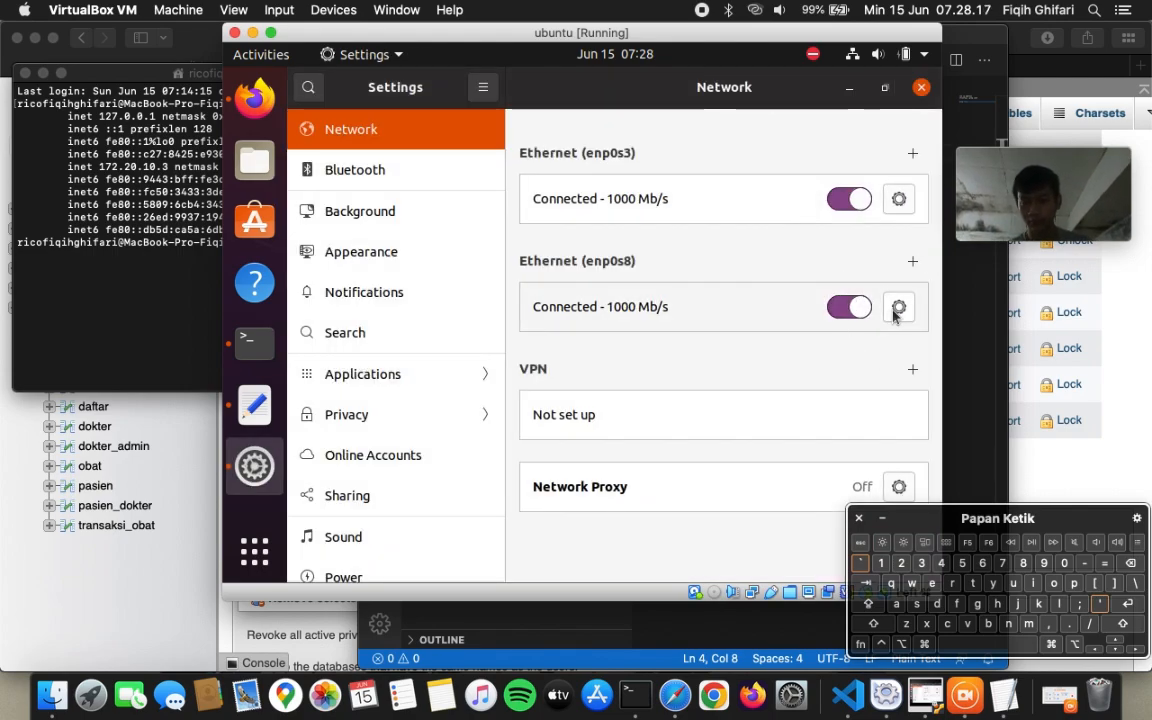
pyautogui.click(897, 311)
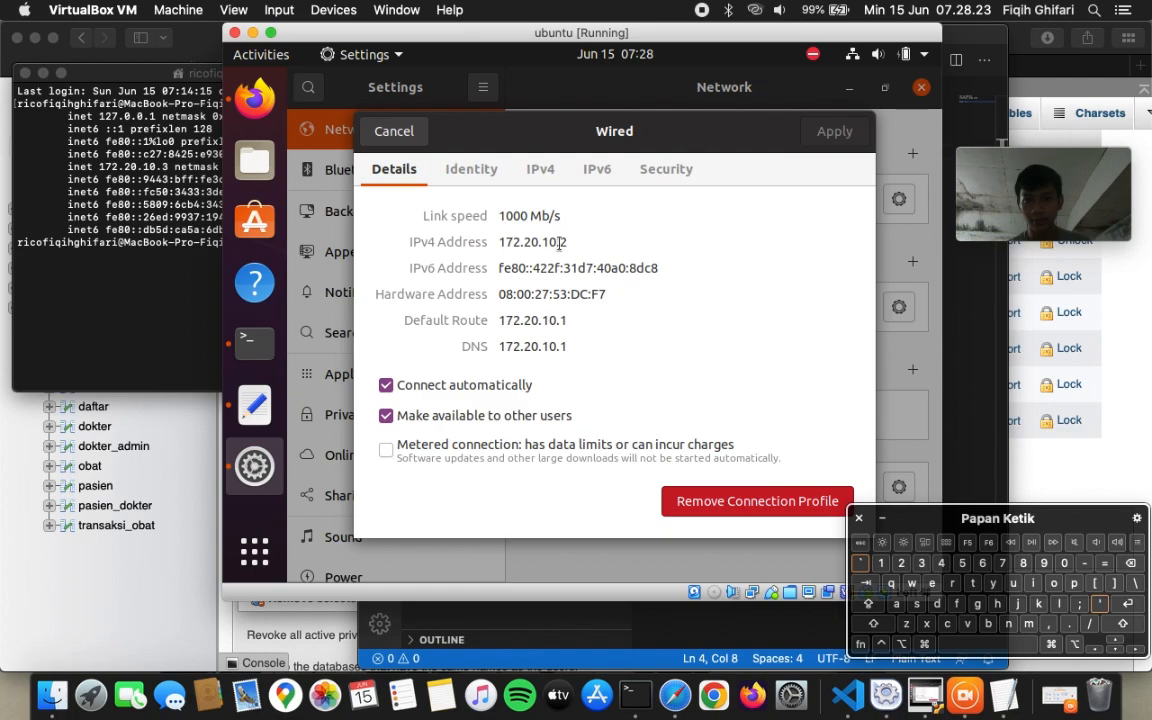
pyautogui.press('super+Tab')
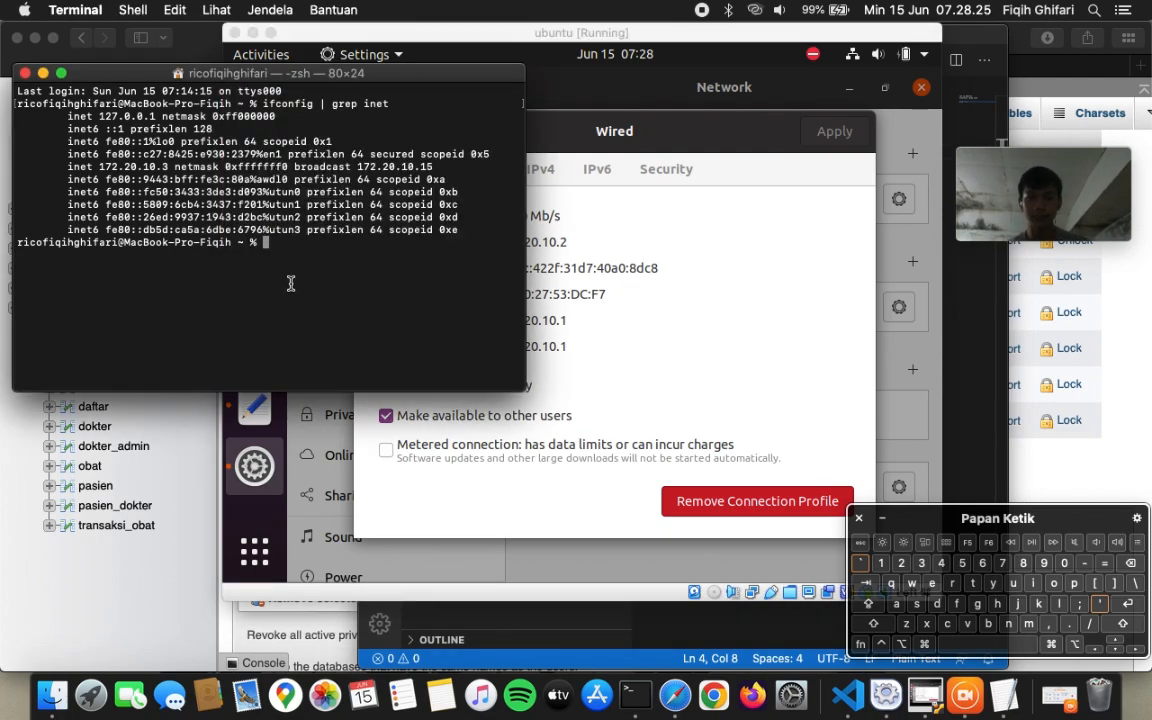
# - Run 'ping -c 4 172.20.10.2' on the Mac, getting four replies with 0.0% loss
pyautogui.write('ping ')
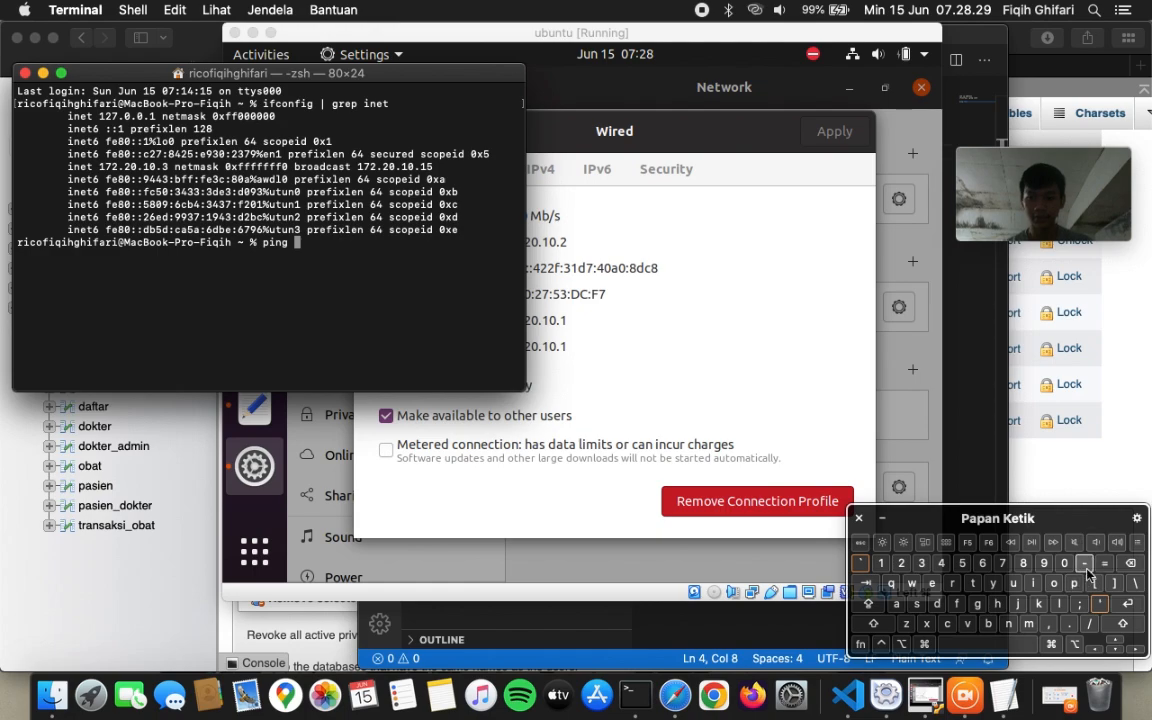
pyautogui.write('-')
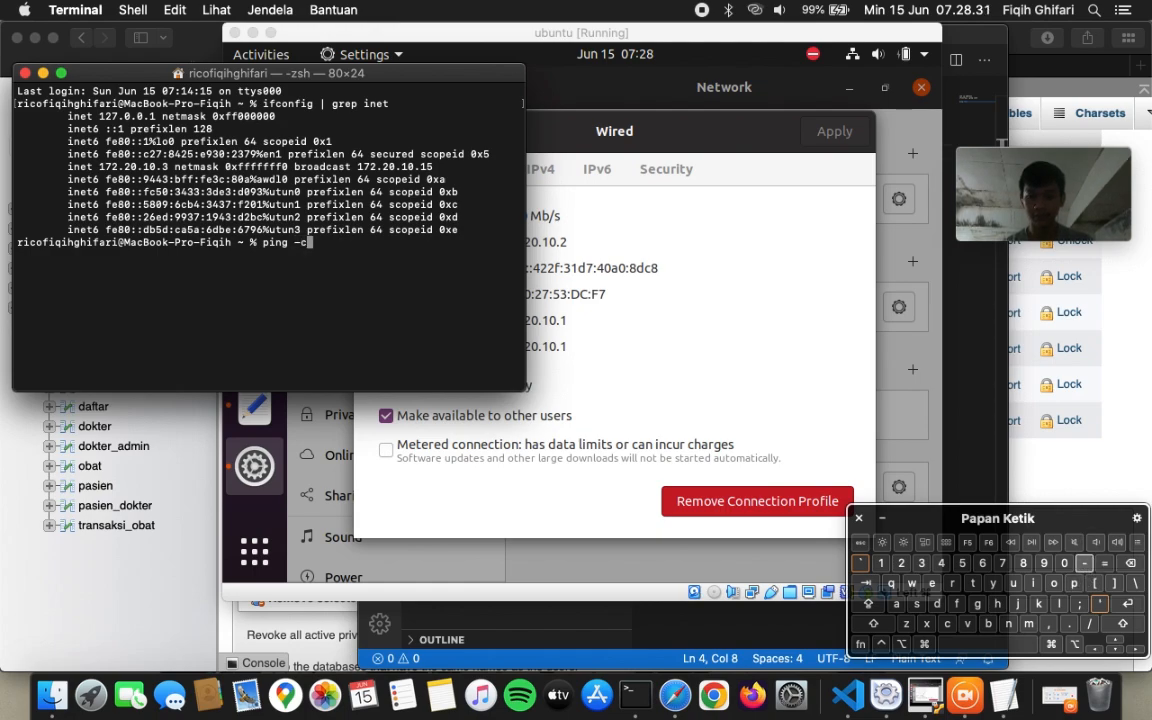
pyautogui.write('c 4 172.2')
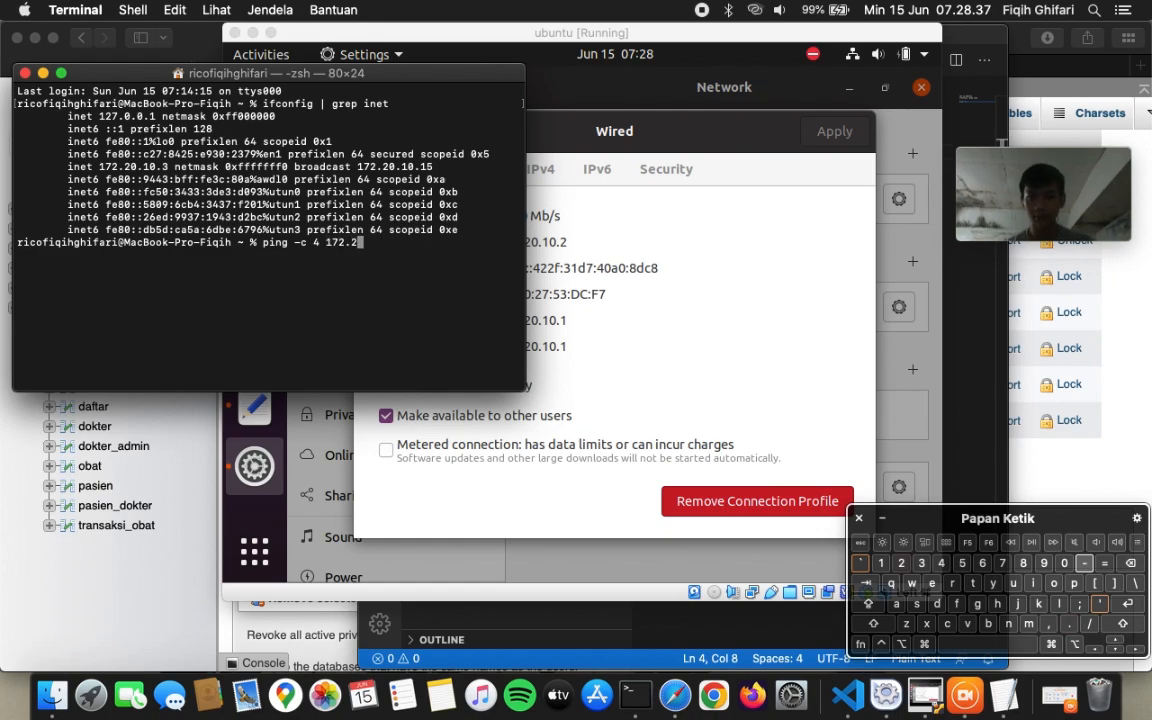
pyautogui.write('0.10')
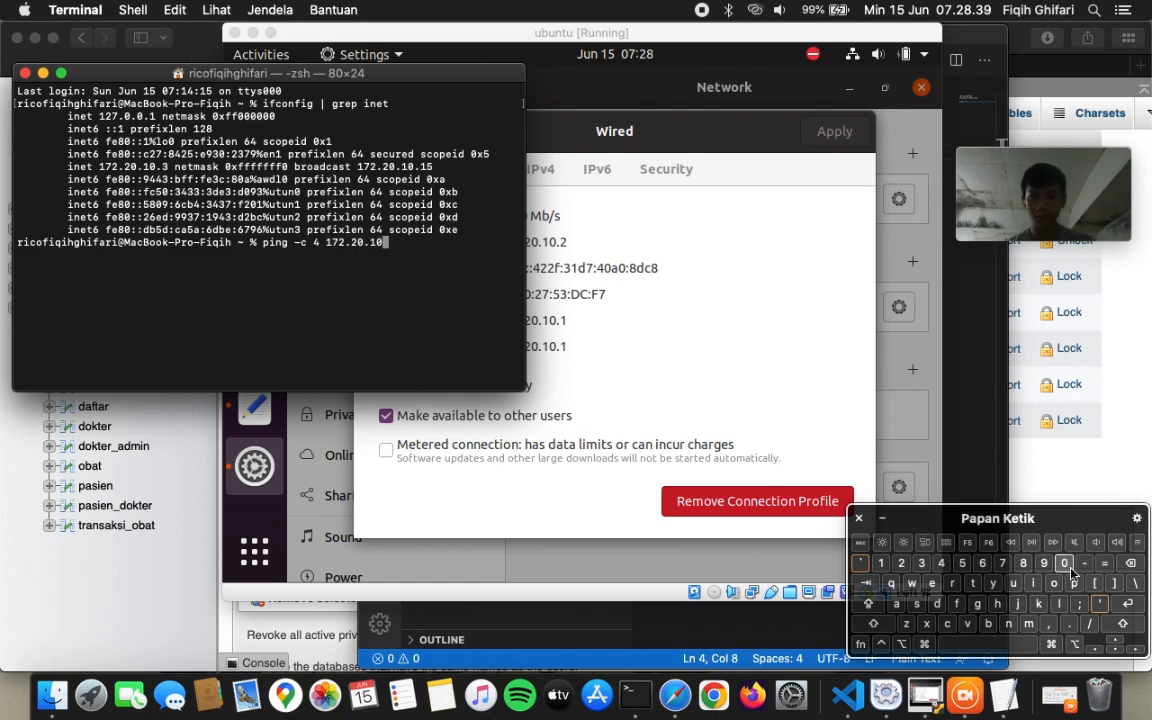
pyautogui.write('.2')
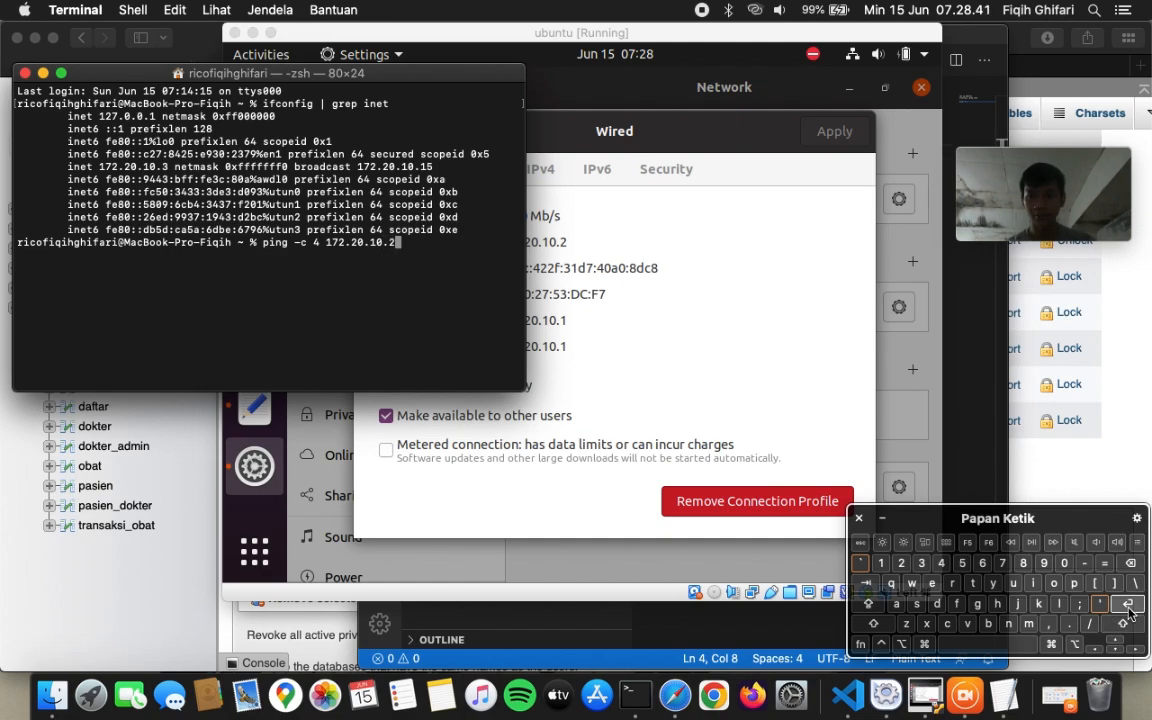
pyautogui.click(1128, 605)
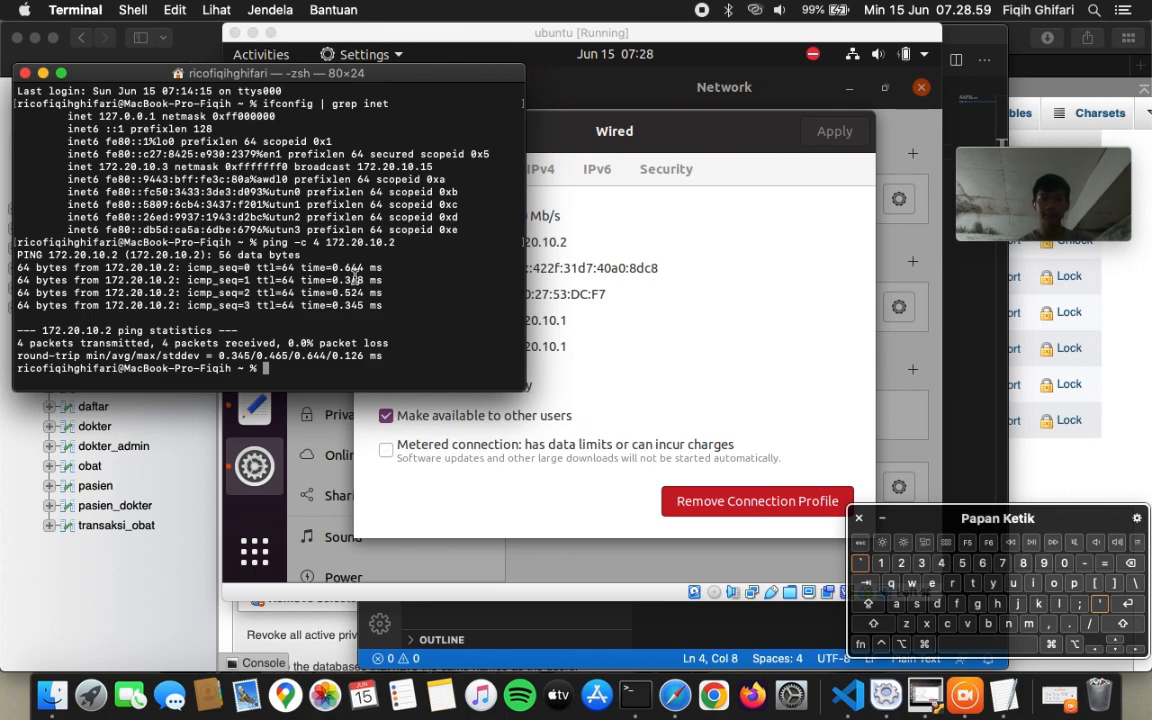
# - Close the Wired details, Settings and guest Terminal, and widen the VM window to show phpMyAdmin
pyautogui.click(576, 130)
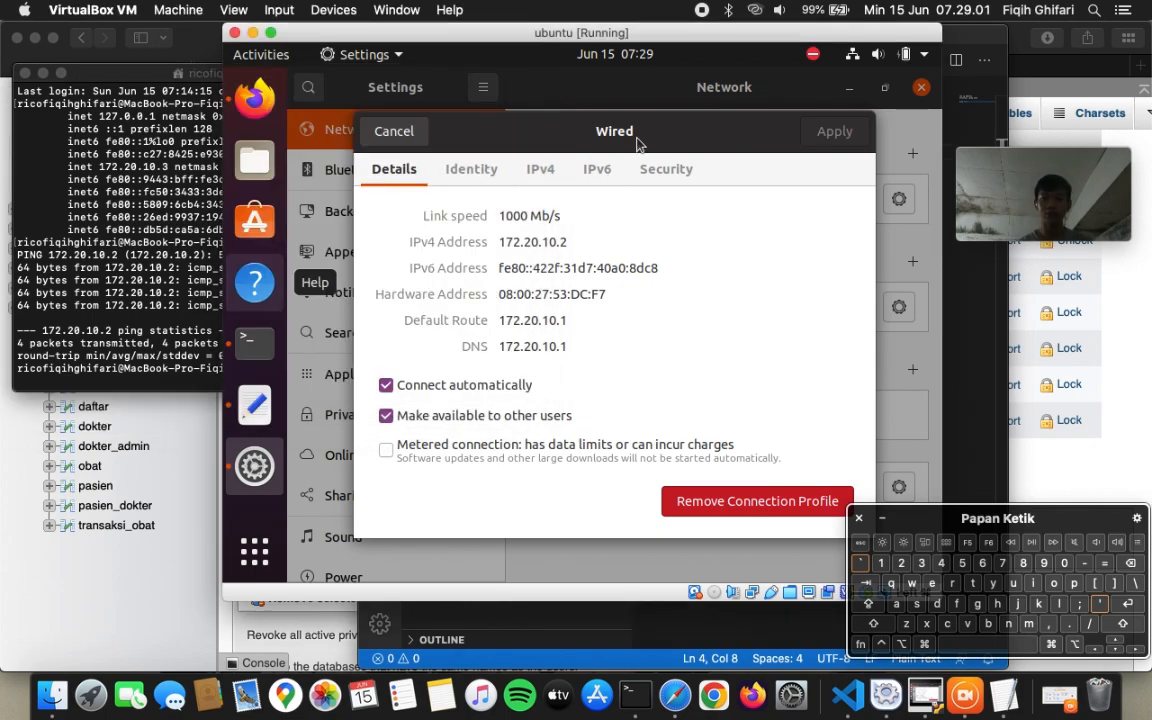
pyautogui.click(392, 131)
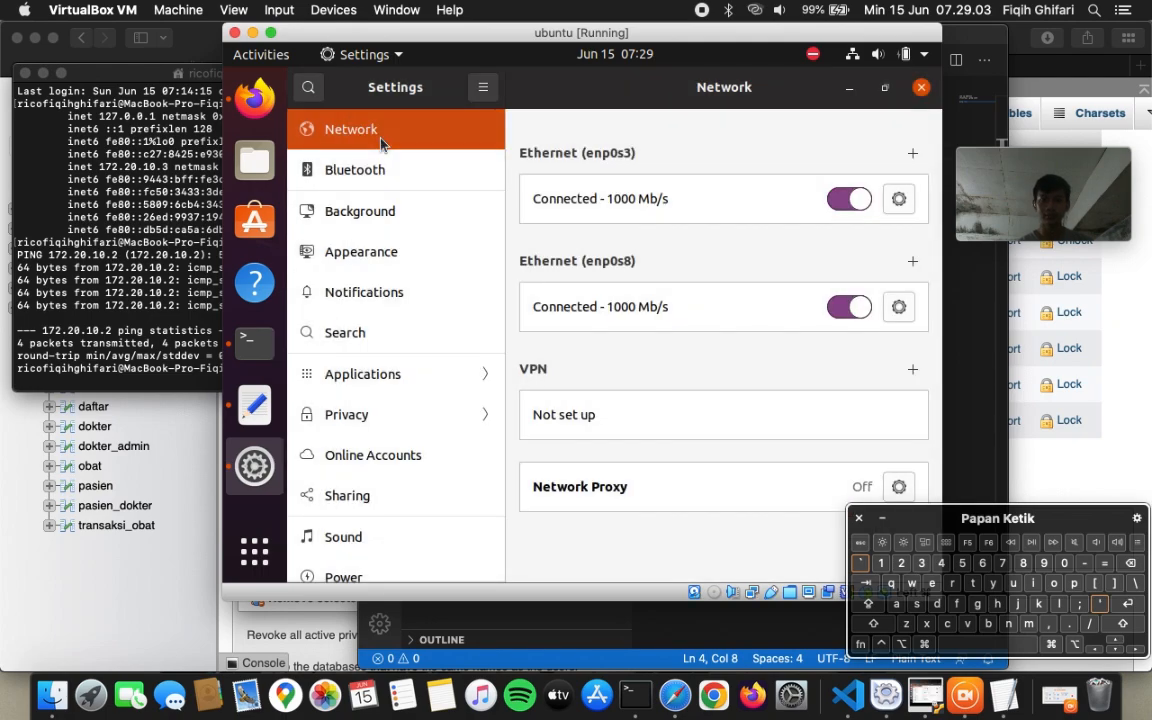
pyautogui.click(919, 89)
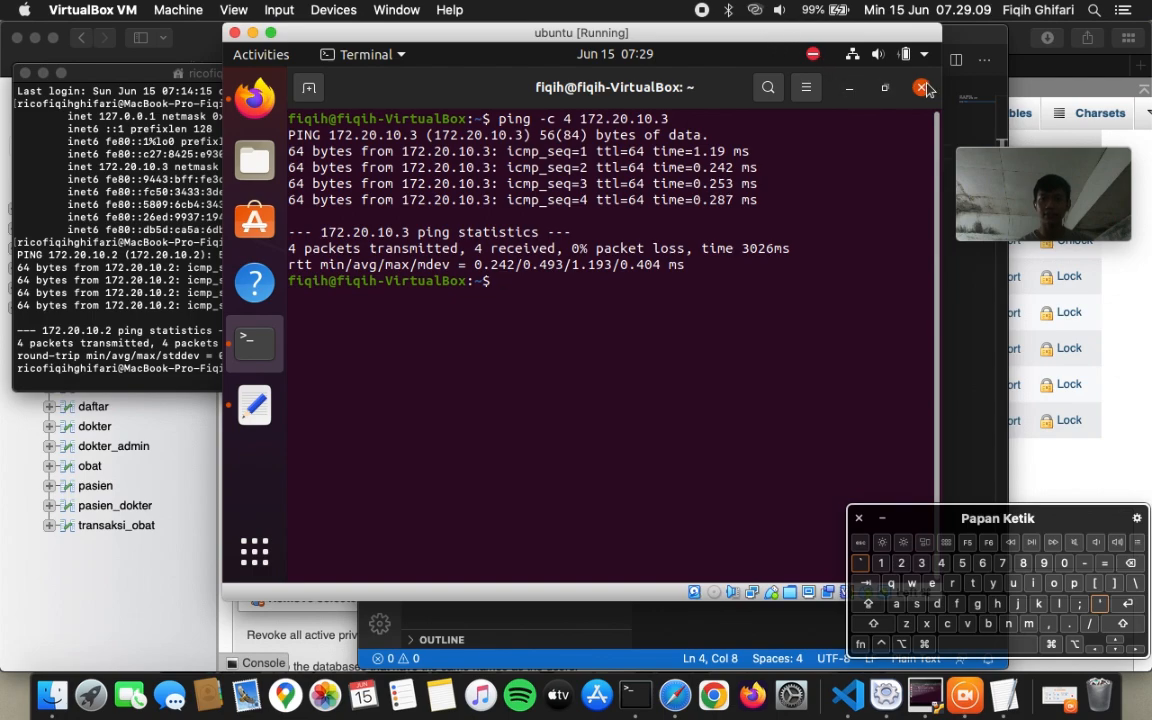
pyautogui.doubleClick(857, 33)
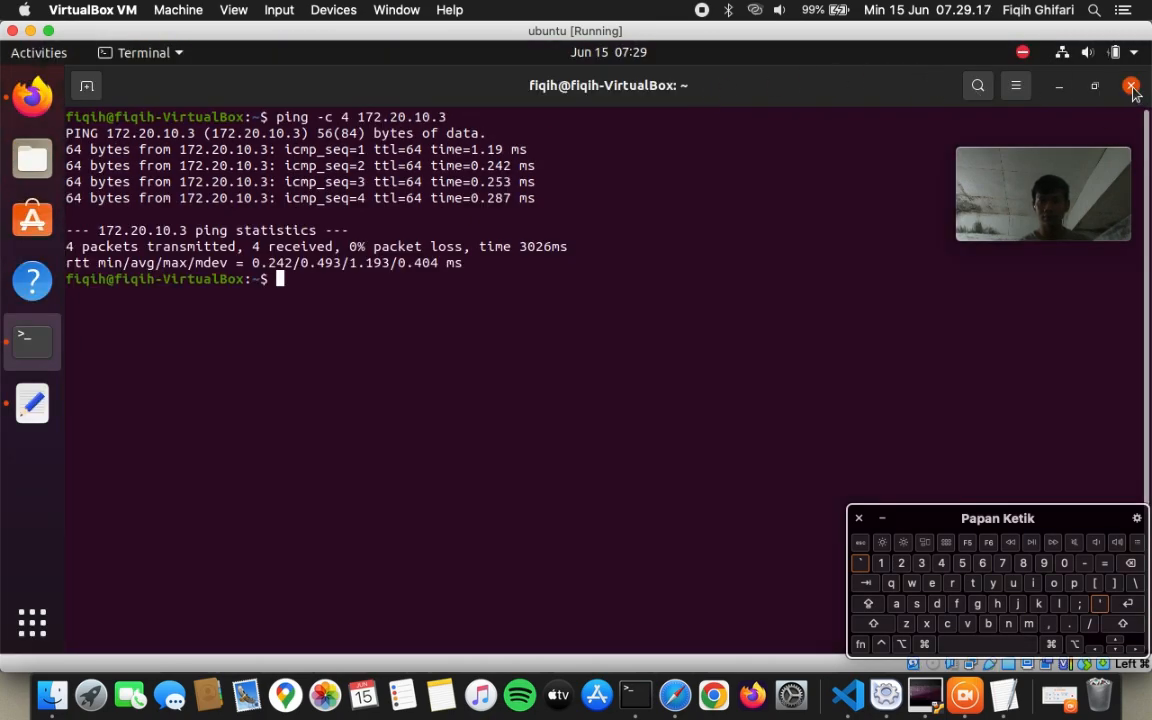
pyautogui.click(1132, 87)
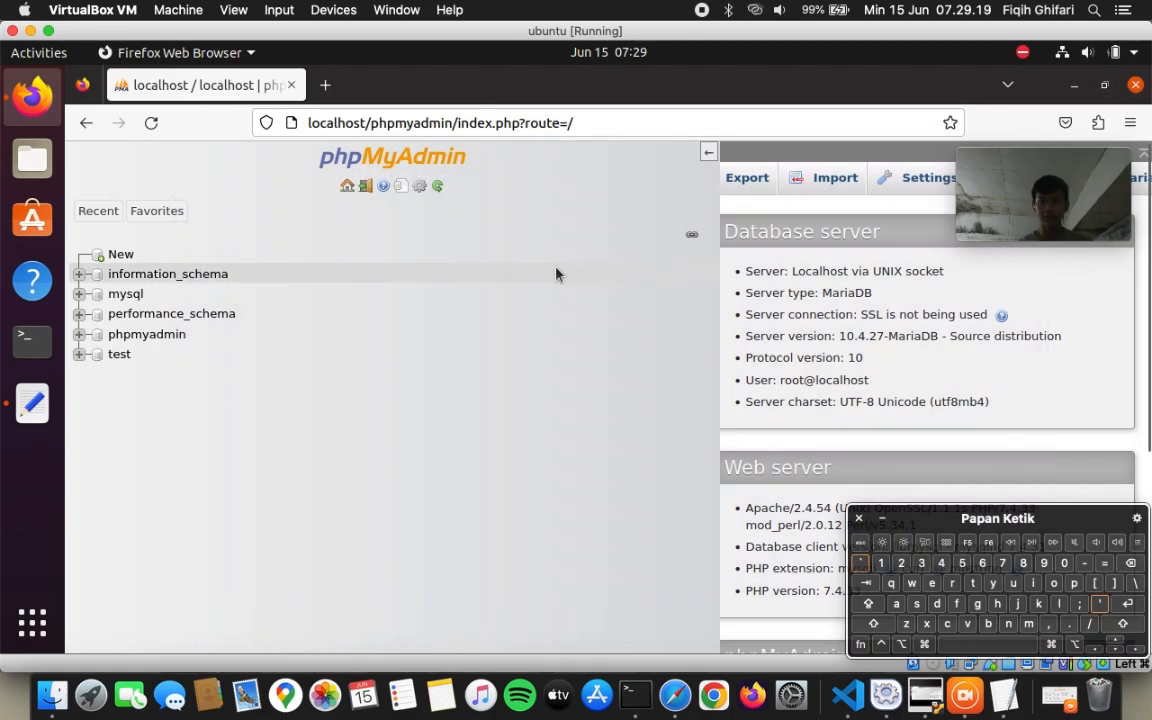
# - Show phpMyAdmin's Databases page beside a narrowed navigation panel with the database tree
pyautogui.click(708, 153)
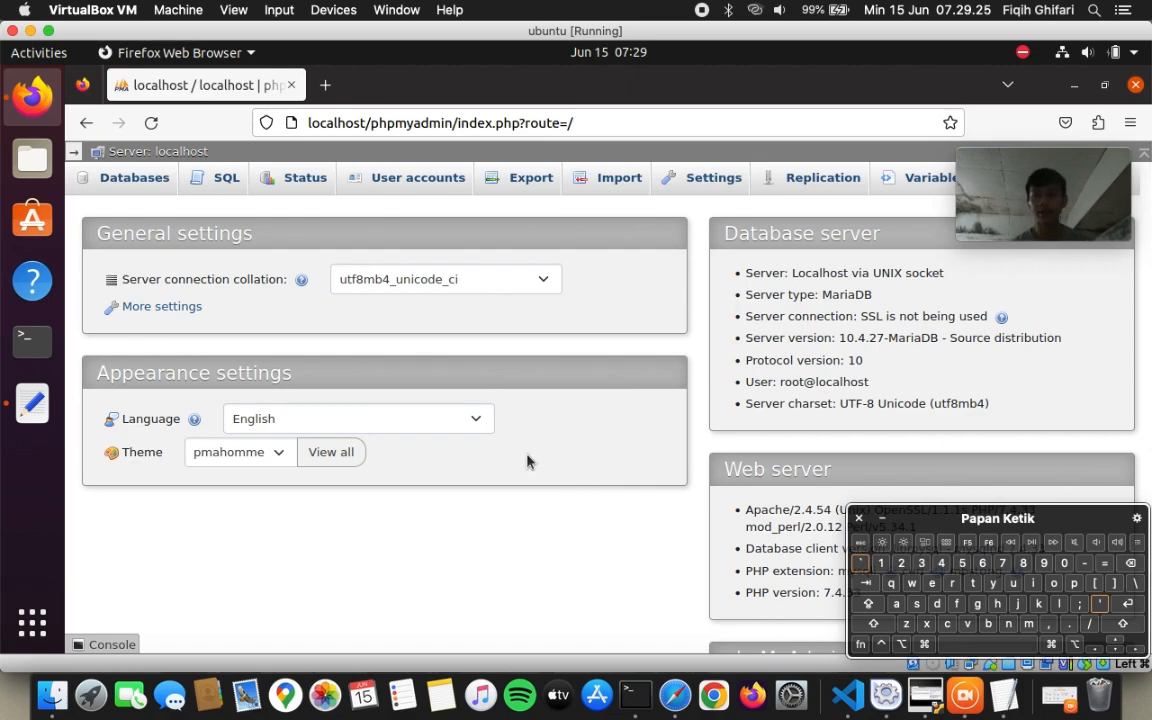
pyautogui.moveTo(989, 156)
pyautogui.moveTo(1006, 162); pyautogui.dragTo(1016, 44)
pyautogui.click(514, 548)
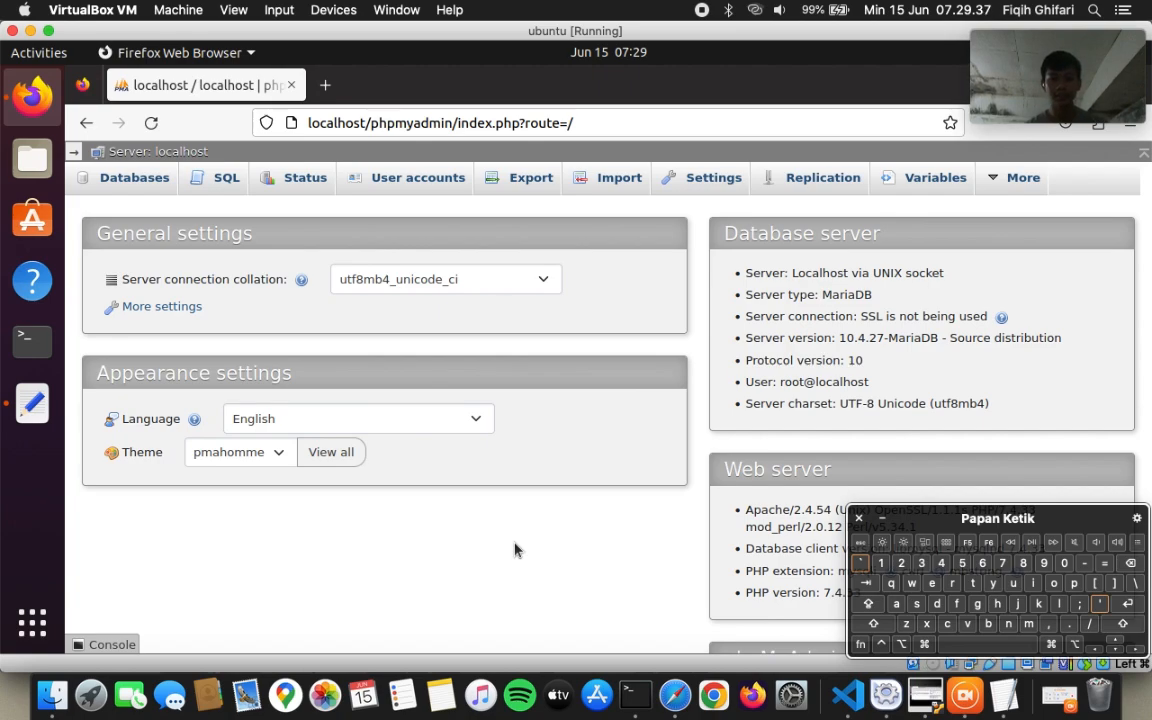
pyautogui.click(118, 174)
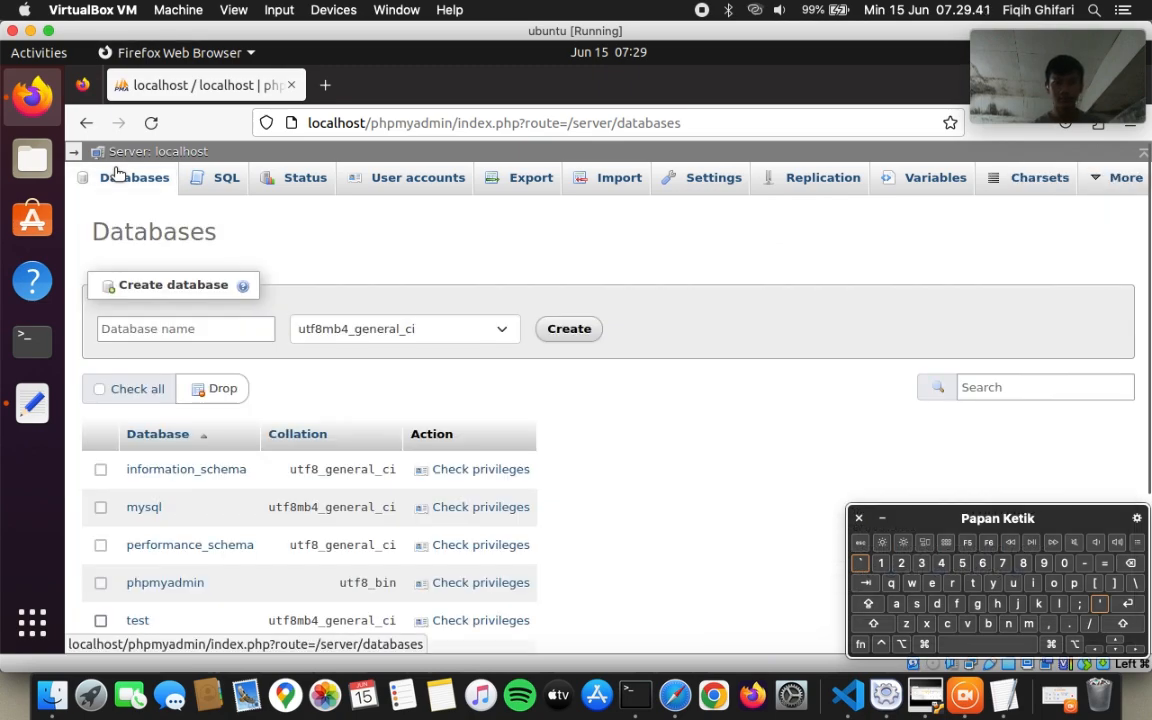
pyautogui.click(73, 150)
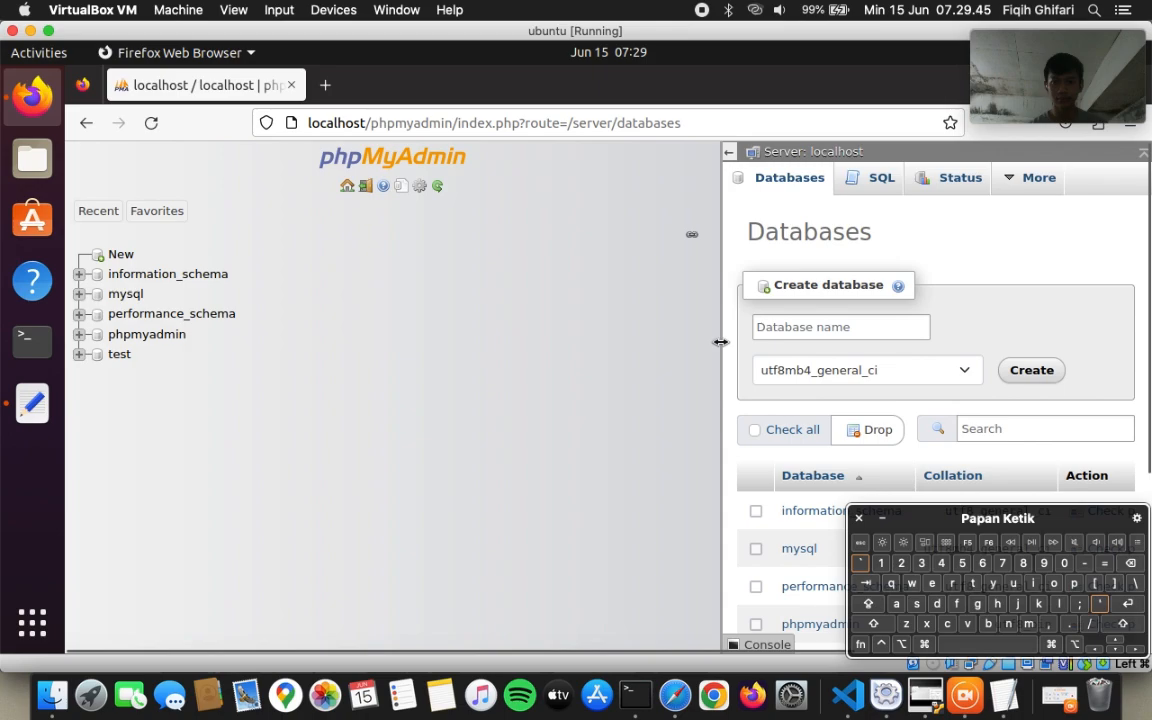
pyautogui.moveTo(720, 338); pyautogui.dragTo(238, 337)
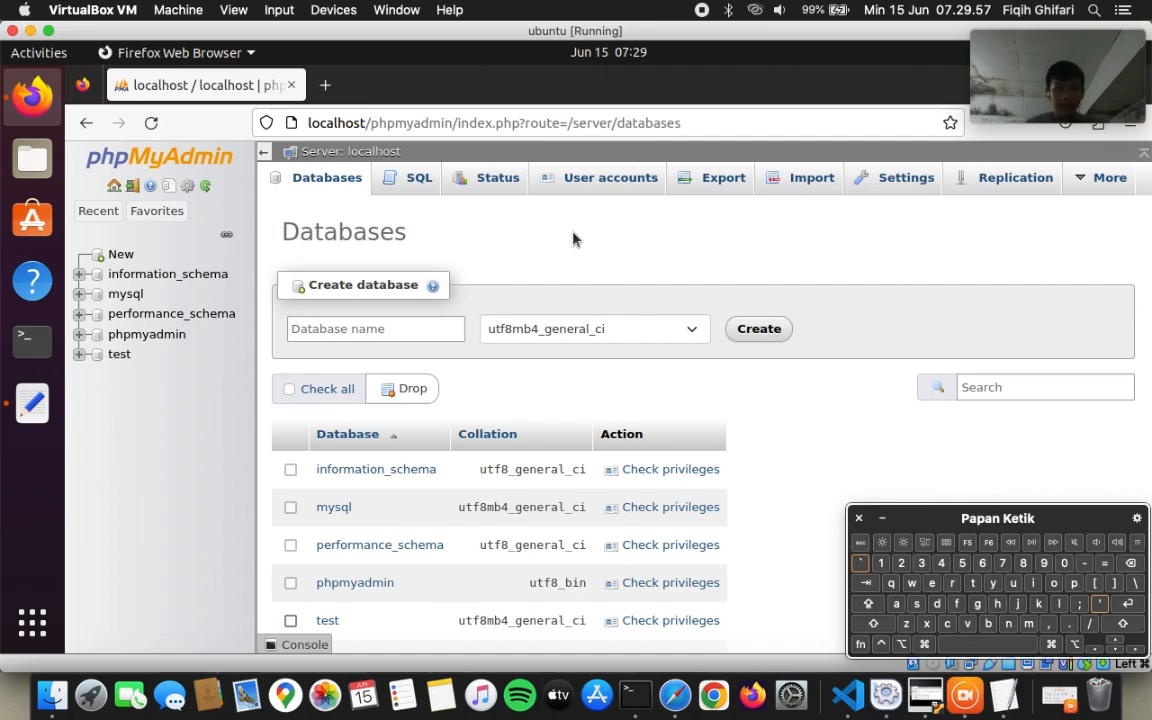
# - Create a database named 'tugas2' and open its empty Structure page
pyautogui.click(119, 255)
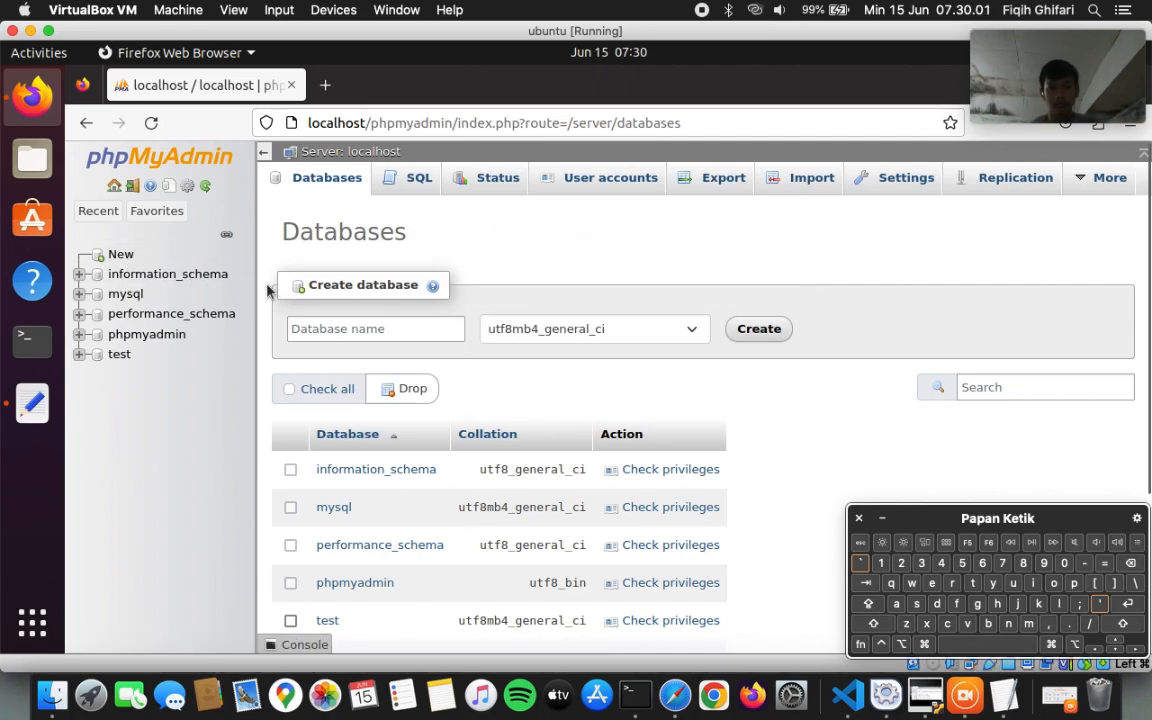
pyautogui.click(352, 328)
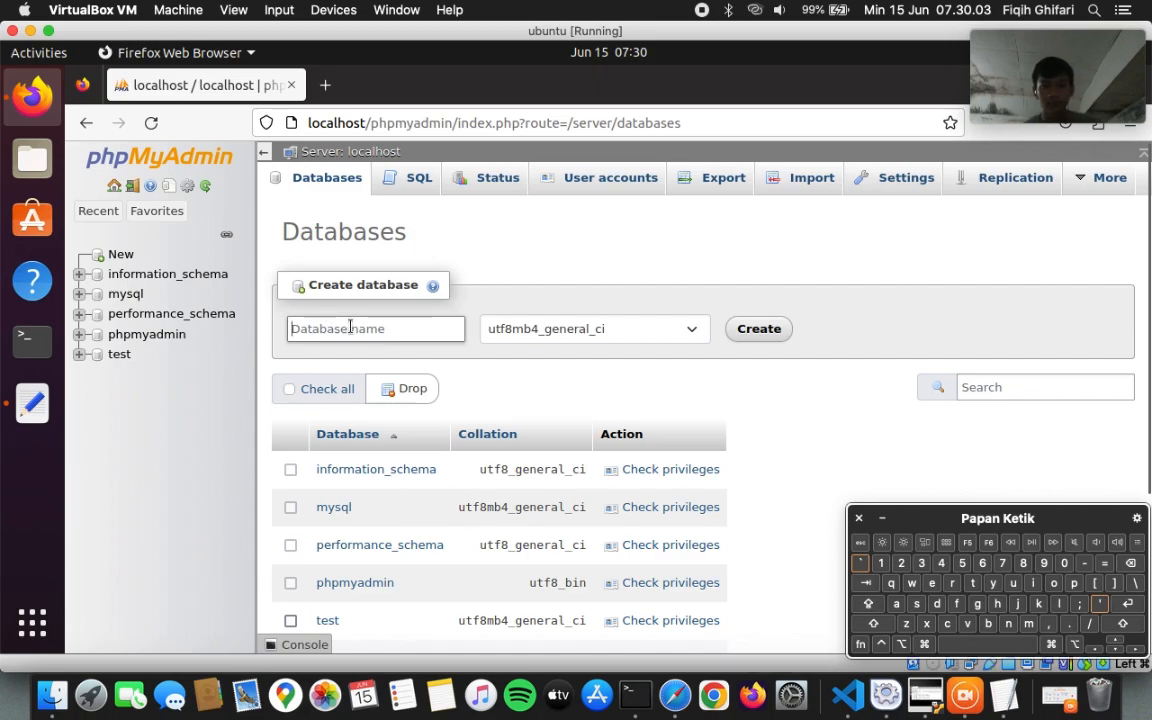
pyautogui.write('tugas2')
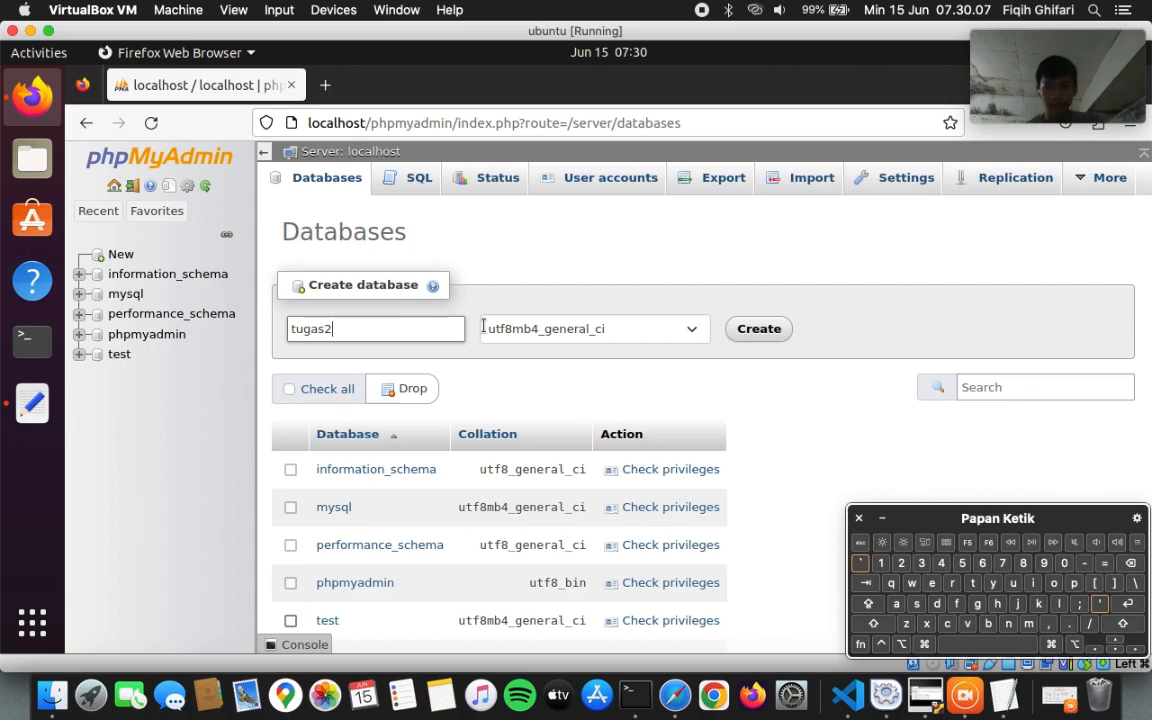
pyautogui.click(759, 327)
pyautogui.click(759, 327)
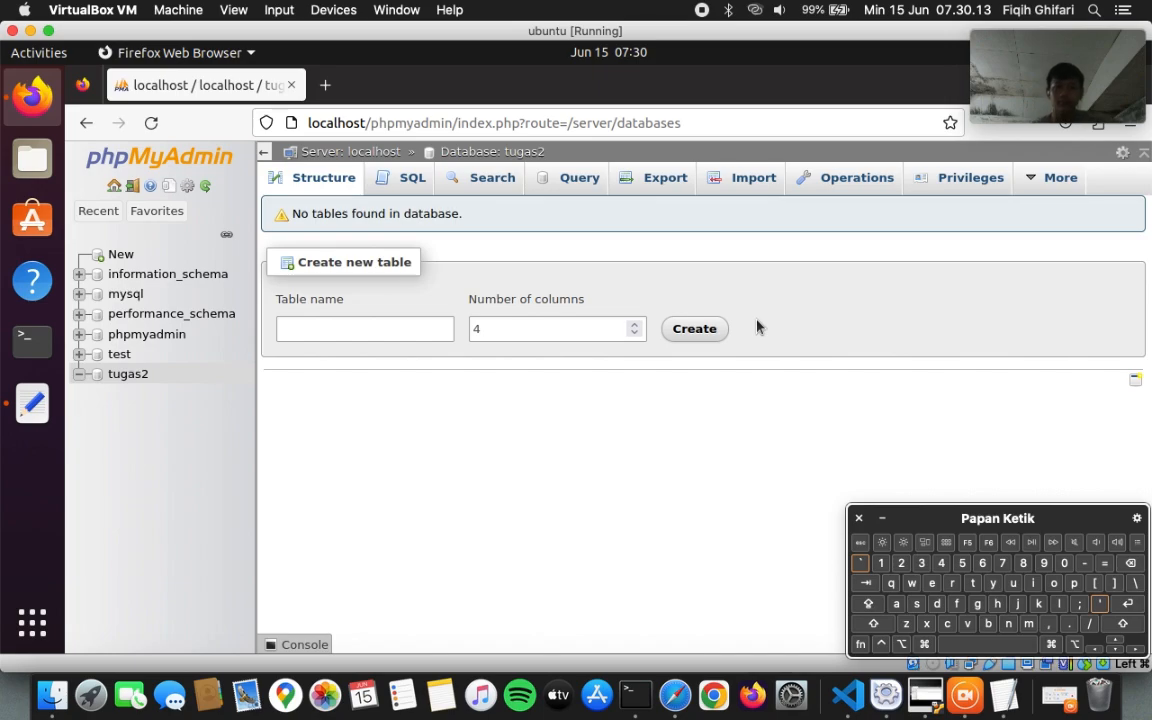
pyautogui.click(128, 374)
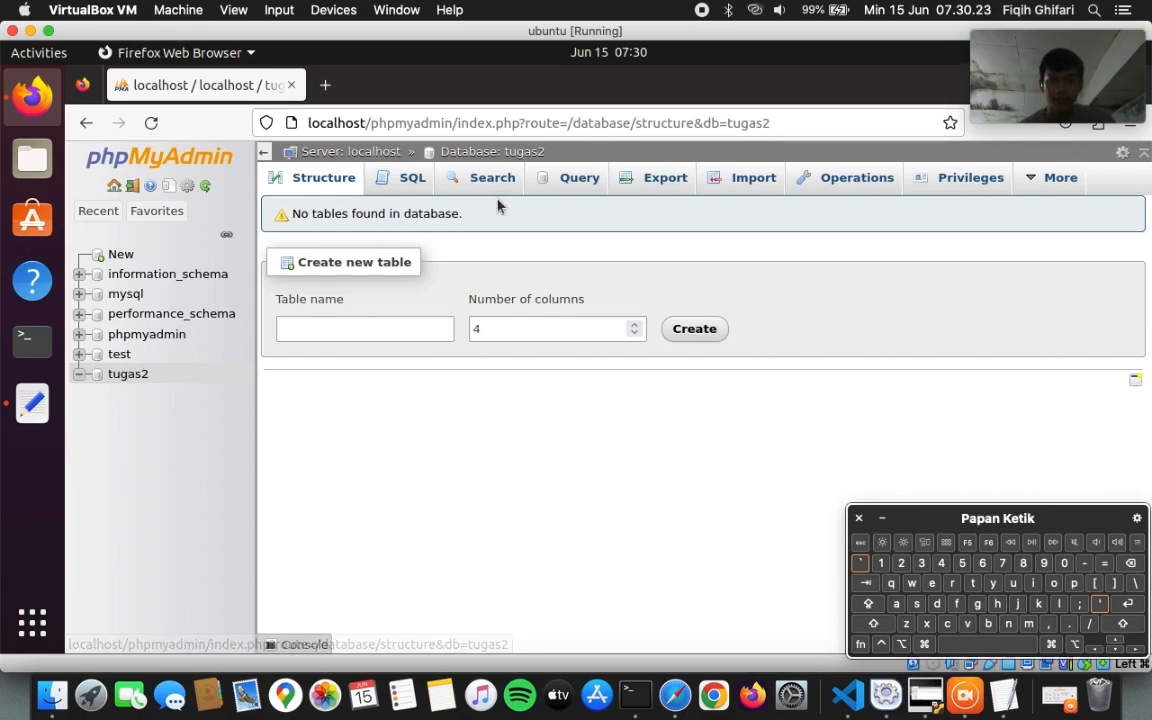
# - Import tugas2-4.sql into tugas2, with 48 queries executed successfully
pyautogui.click(753, 181)
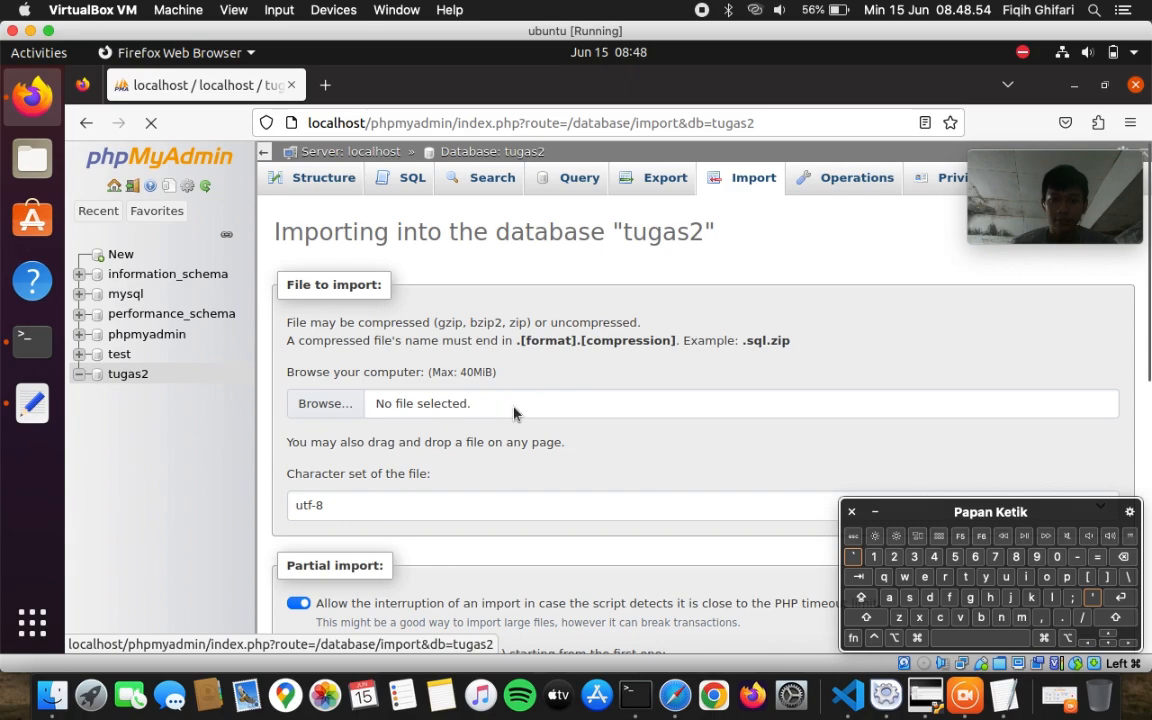
pyautogui.click(318, 406)
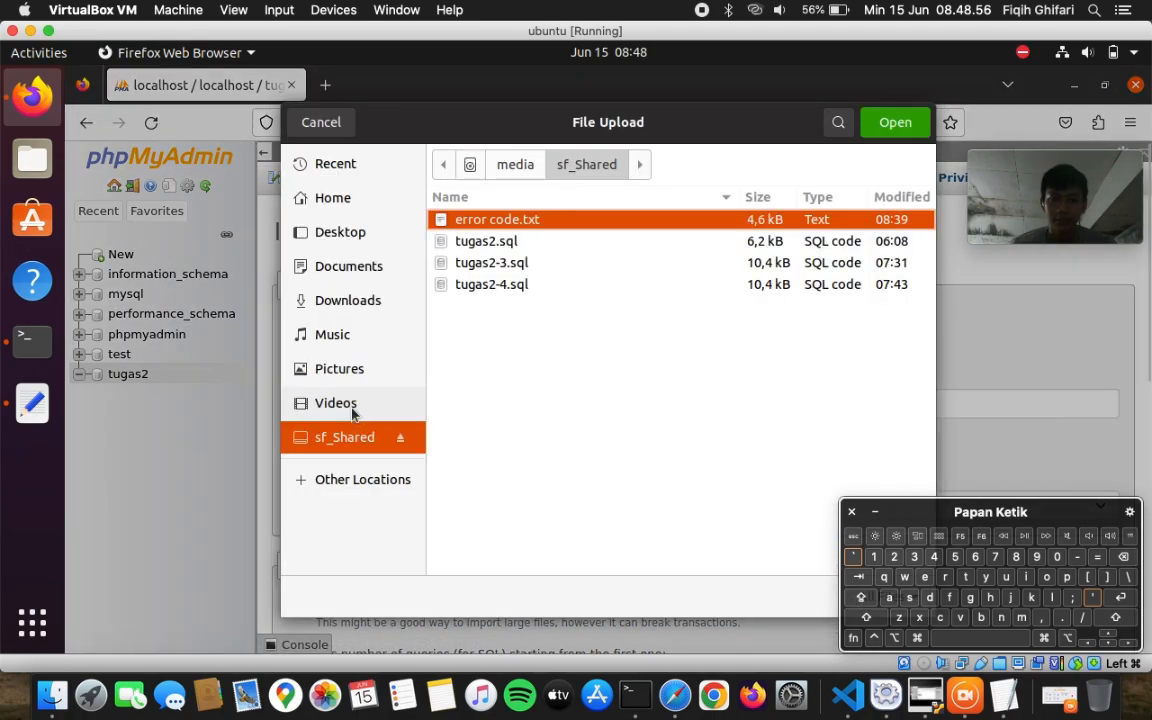
pyautogui.click(527, 284)
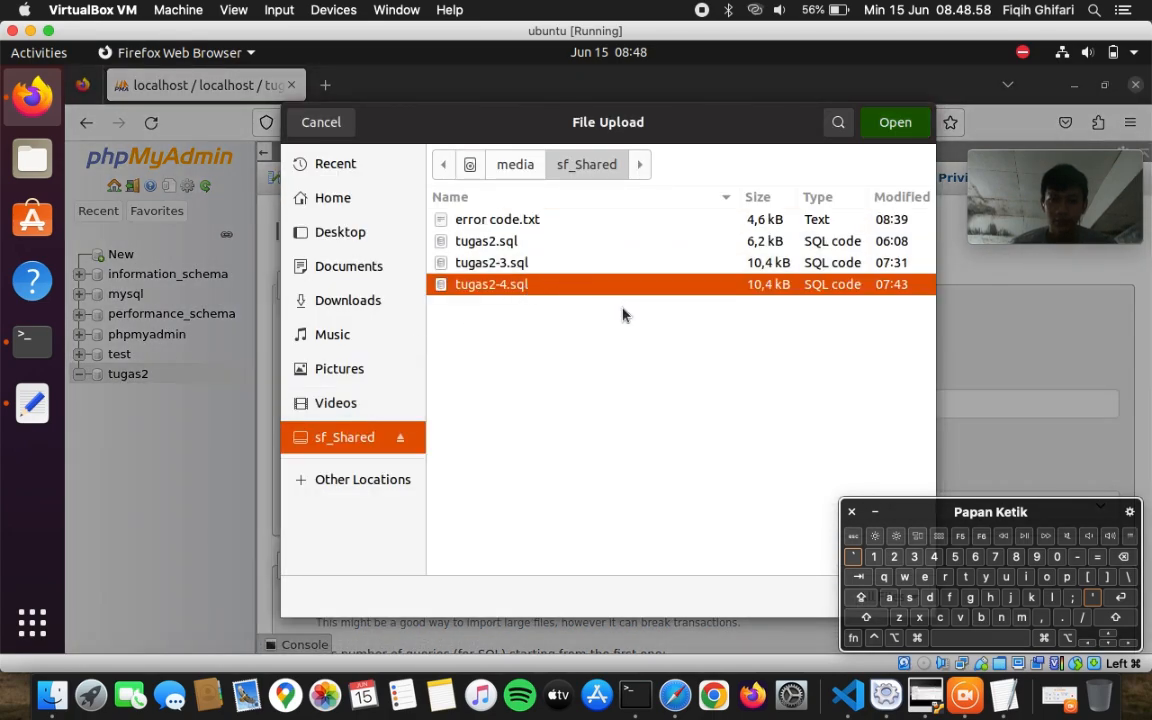
pyautogui.press('Return')
pyautogui.scroll(-5, 486, 407)
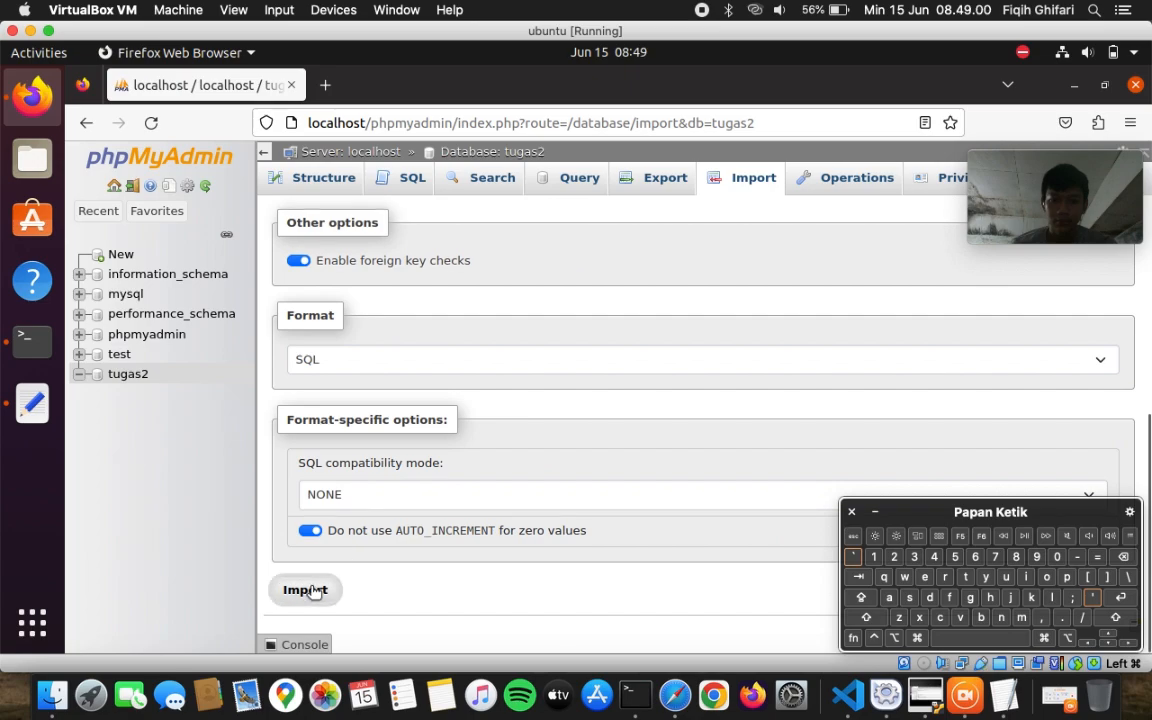
pyautogui.click(313, 590)
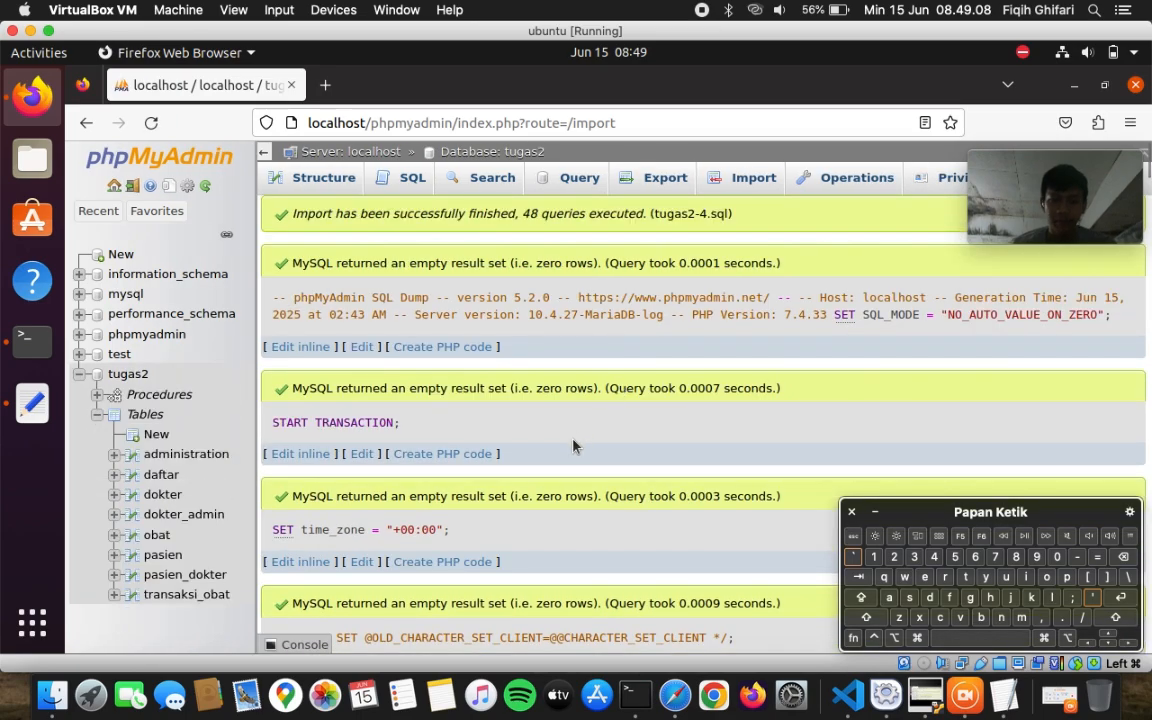
pyautogui.scroll(-20, 558, 458)
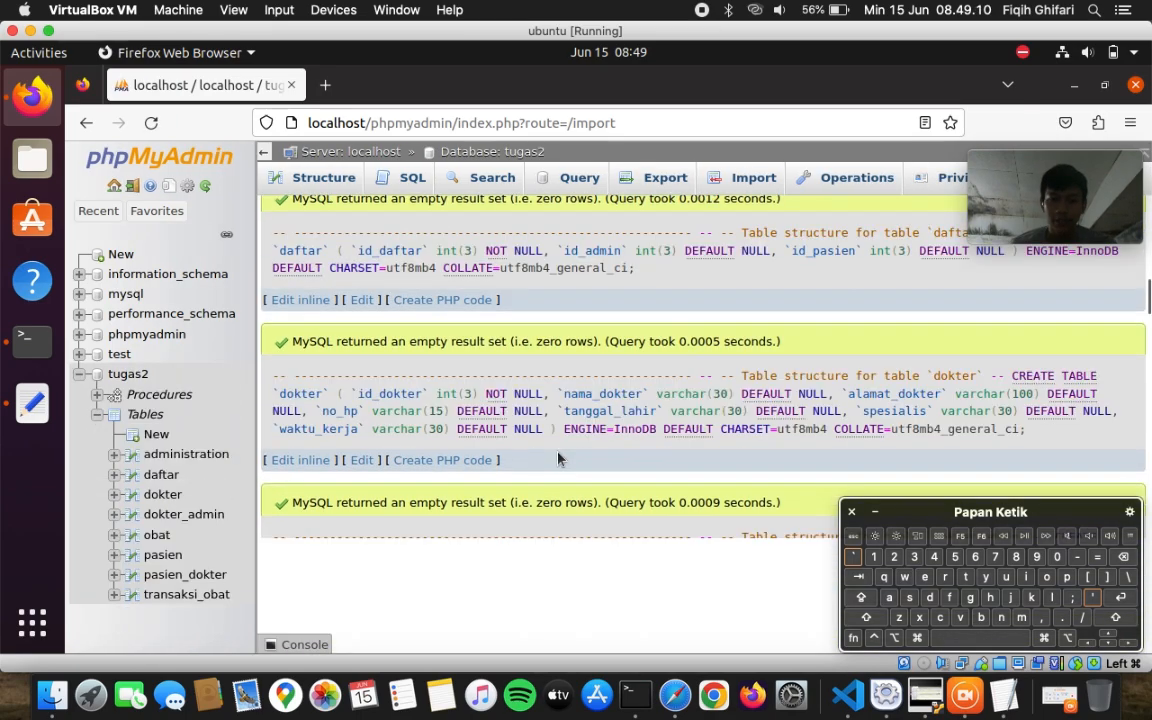
# - Browse the imported rows of the pasien and obat tables in tugas2
pyautogui.click(137, 378)
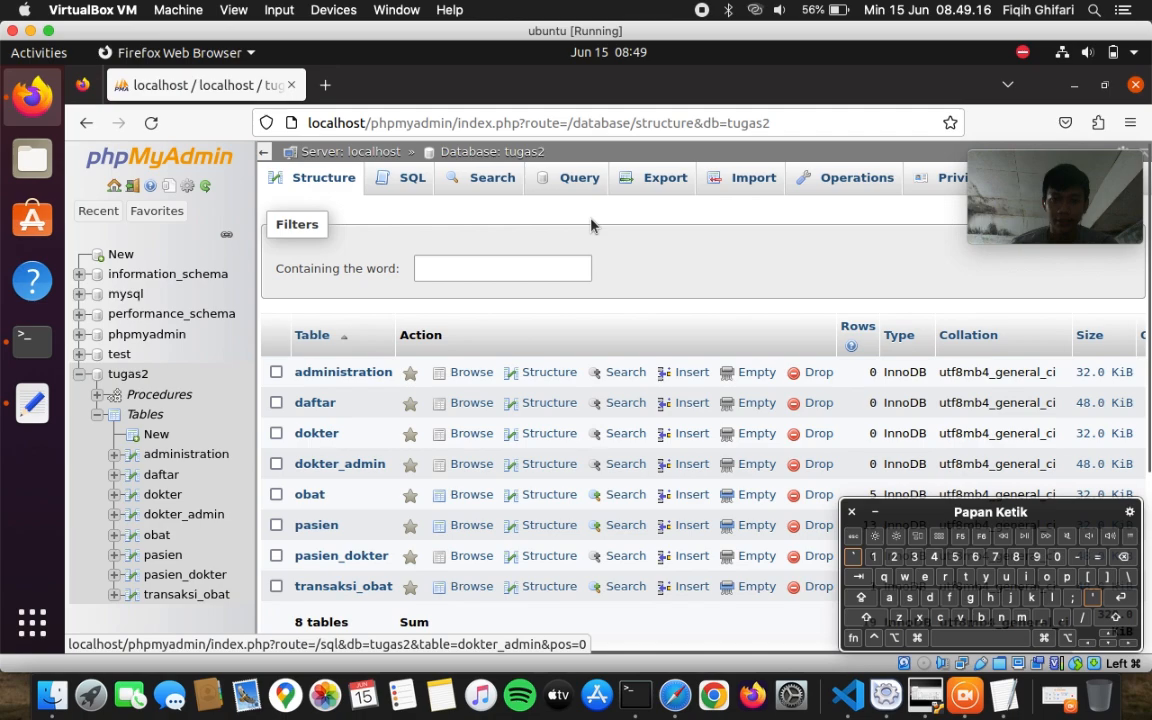
pyautogui.scroll(-5, 638, 249)
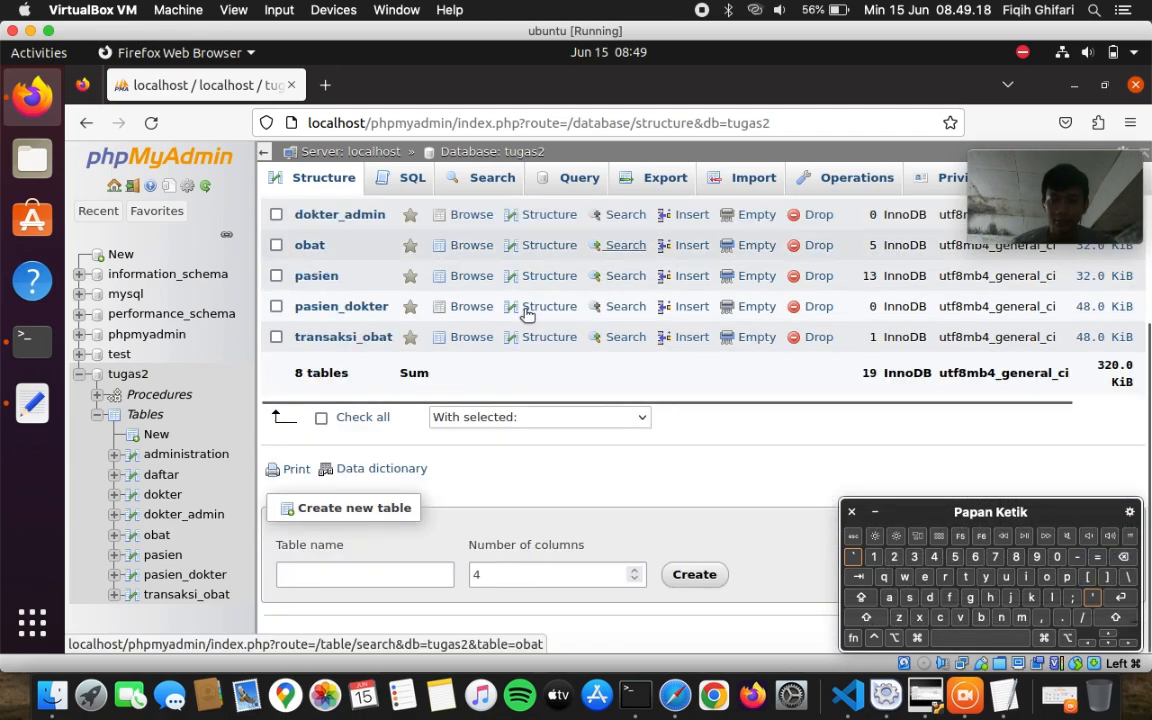
pyautogui.click(328, 277)
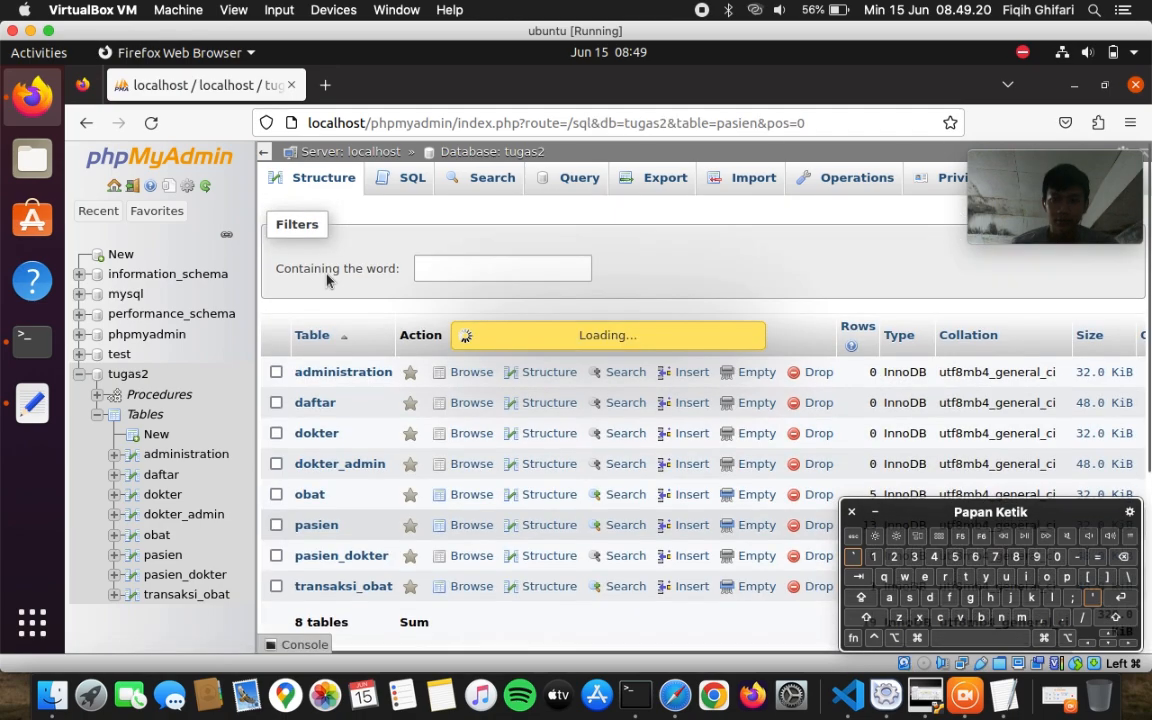
pyautogui.scroll(-10, 455, 415)
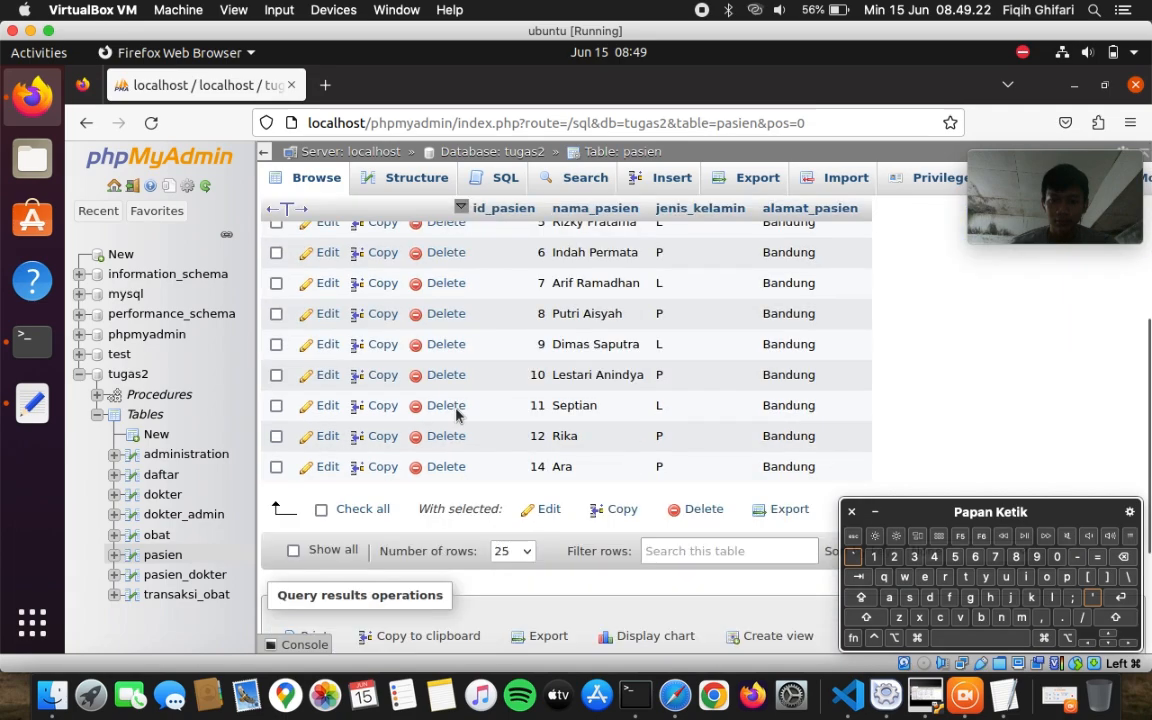
pyautogui.scroll(5, 455, 415)
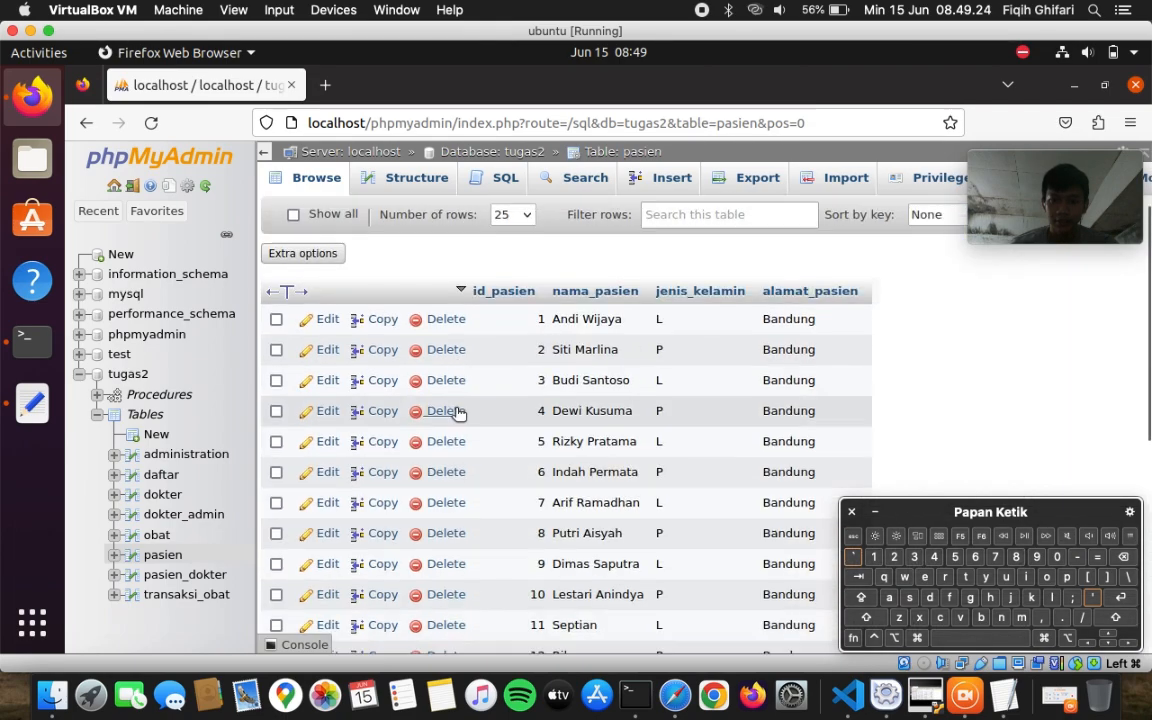
pyautogui.click(153, 535)
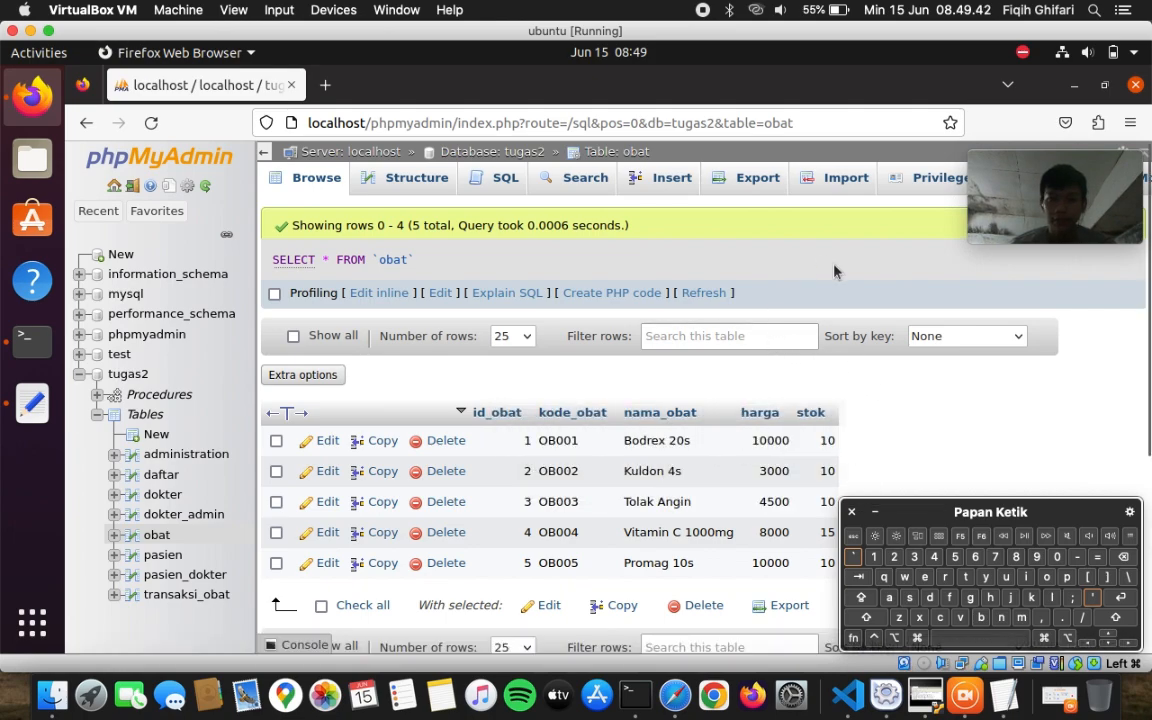
# - Bring up the Replica configuration form from the server's Replication page
pyautogui.click(115, 187)
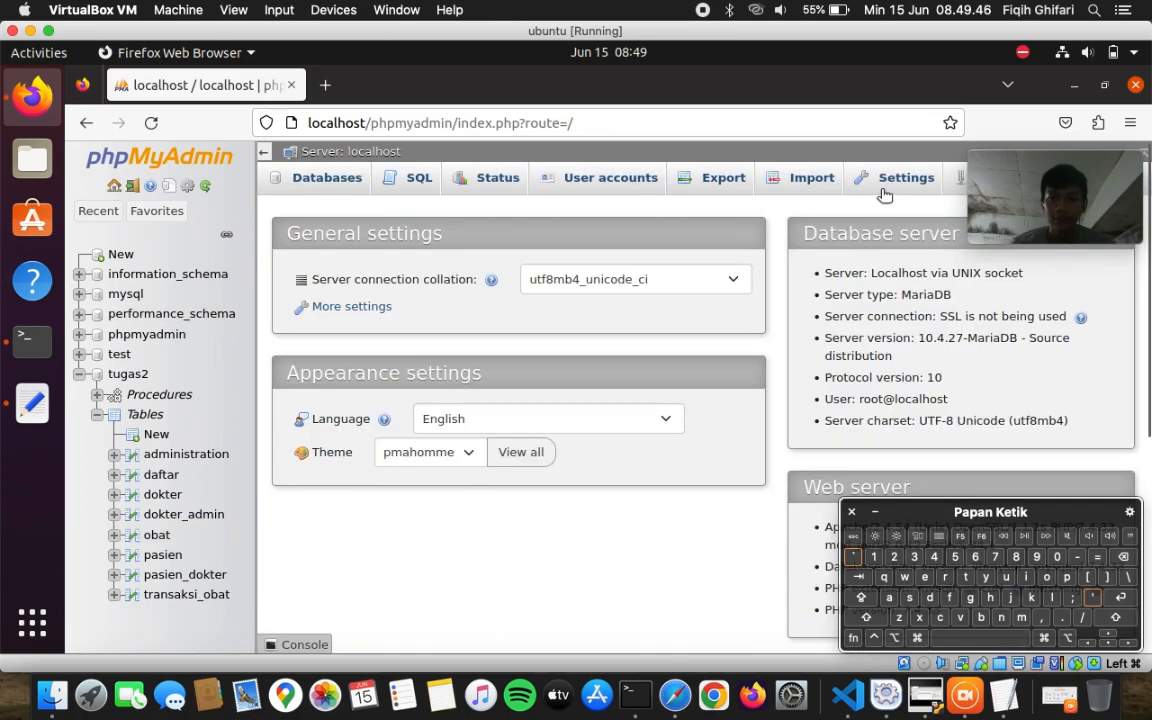
pyautogui.click(955, 182)
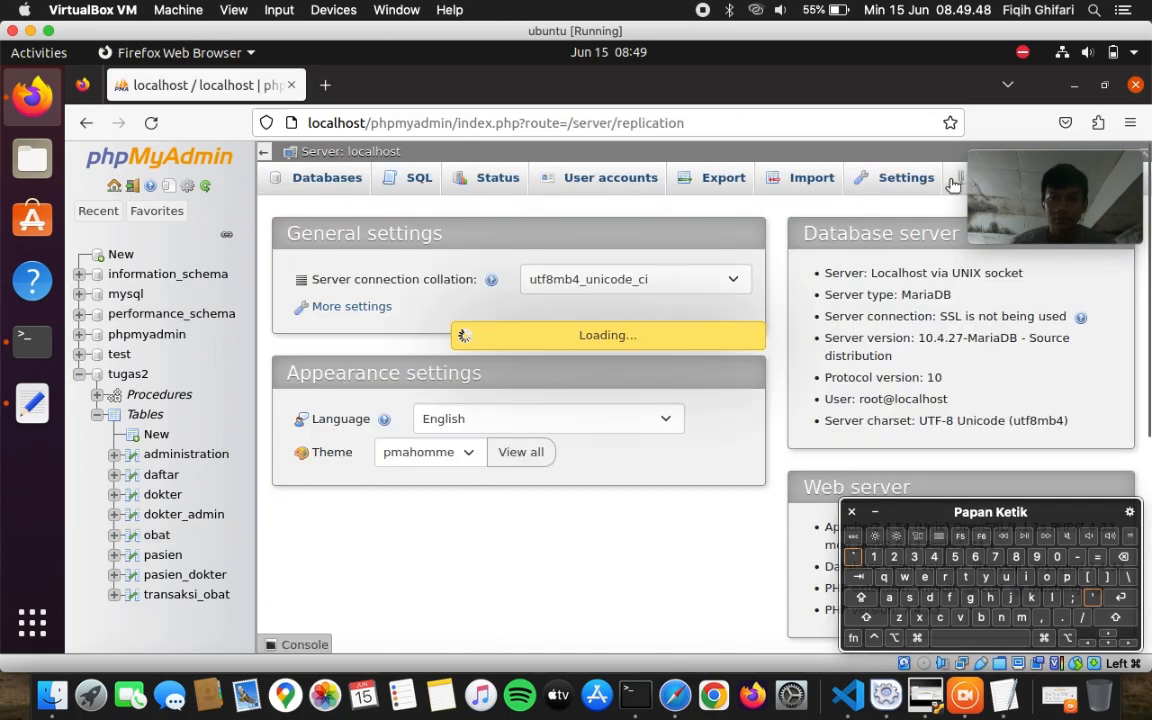
pyautogui.click(796, 406)
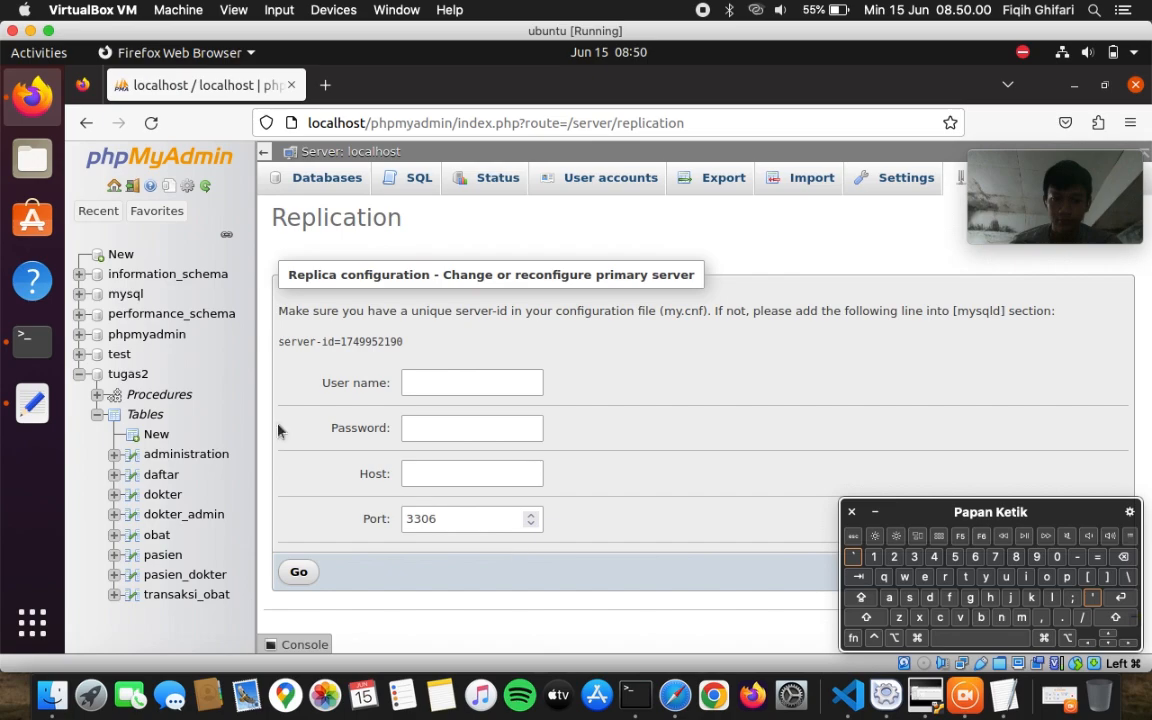
# - Bring the Ubuntu Terminal with my.cnf open in nano to the front
pyautogui.click(34, 341)
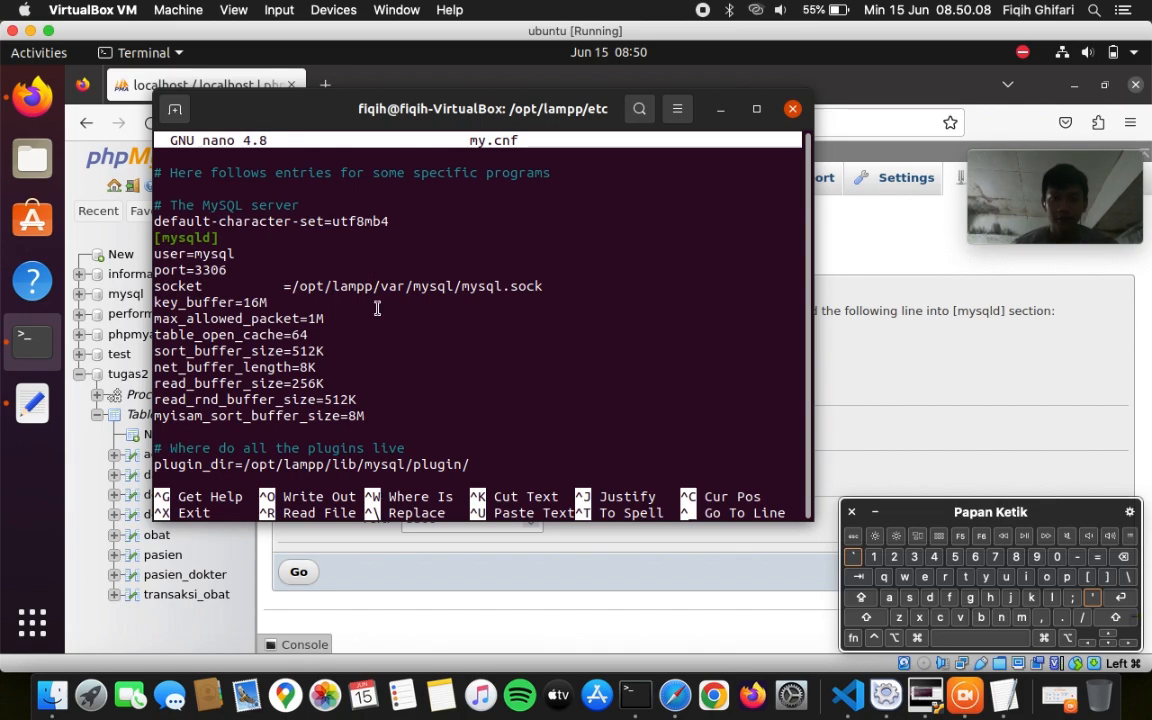
# - Add a new 'server-id' line below myisam_sort_buffer_size in my.cnf's [mysqld] section
pyautogui.press('Up')
pyautogui.press('Up')
pyautogui.press('Up')
pyautogui.press('Up')
pyautogui.press('Up')
pyautogui.press('Up')
pyautogui.press('Up')
pyautogui.press('Up')
pyautogui.press('Up')
pyautogui.press('Up')
pyautogui.press('Up')
pyautogui.press('Up')
pyautogui.press('Up')
pyautogui.press('Up')
pyautogui.press('Up')
pyautogui.press('Up')
pyautogui.press('Up')
pyautogui.press('Up')
pyautogui.press('Up')
pyautogui.press('Up')
pyautogui.press('Up')
pyautogui.press('Up')
pyautogui.press('Up')
pyautogui.press('Up')
pyautogui.press('Up')
pyautogui.press('Up')
pyautogui.press('Up')
pyautogui.press('Up')
pyautogui.press('Up')
pyautogui.press('Up')
pyautogui.press('Up')
pyautogui.press('Up')
pyautogui.press('Up')
pyautogui.press('Up')
pyautogui.press('Up')
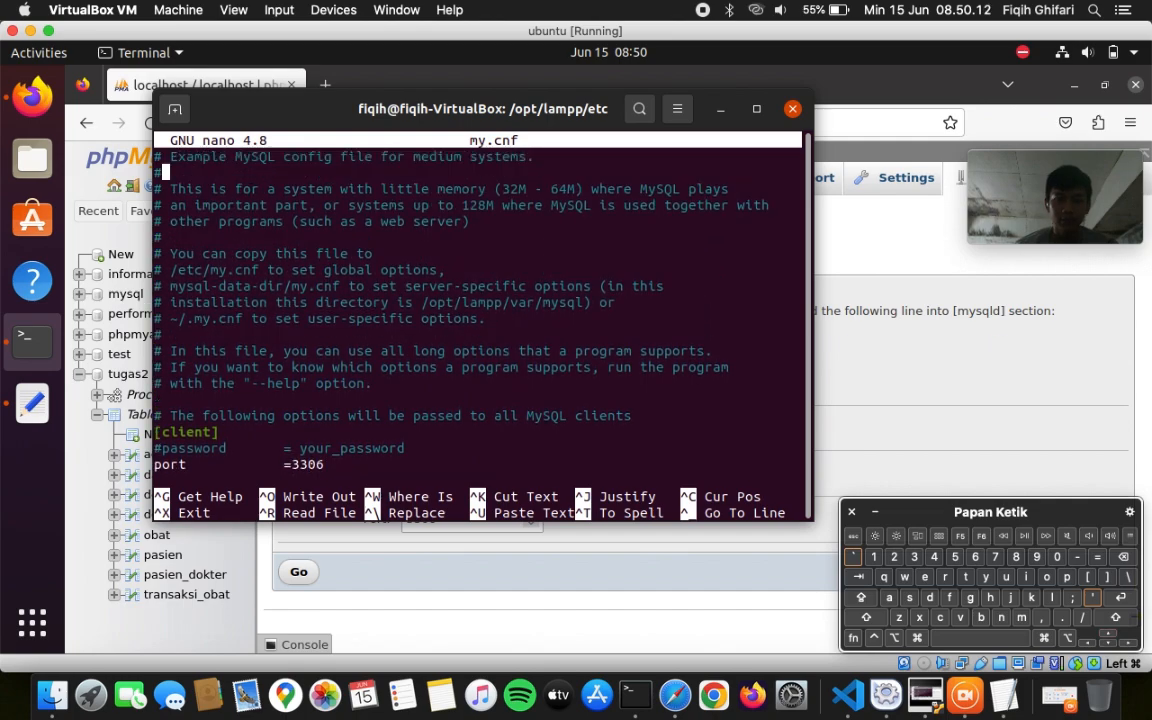
pyautogui.press('Down')
pyautogui.press('Down')
pyautogui.press('Down')
pyautogui.press('Down')
pyautogui.press('Down')
pyautogui.press('Down')
pyautogui.press('Down')
pyautogui.press('Down')
pyautogui.press('Down')
pyautogui.press('Down')
pyautogui.press('Down')
pyautogui.press('Down')
pyautogui.press('Down')
pyautogui.press('Down')
pyautogui.press('Down')
pyautogui.press('Down')
pyautogui.press('Down')
pyautogui.press('Down')
pyautogui.press('Down')
pyautogui.press('Down')
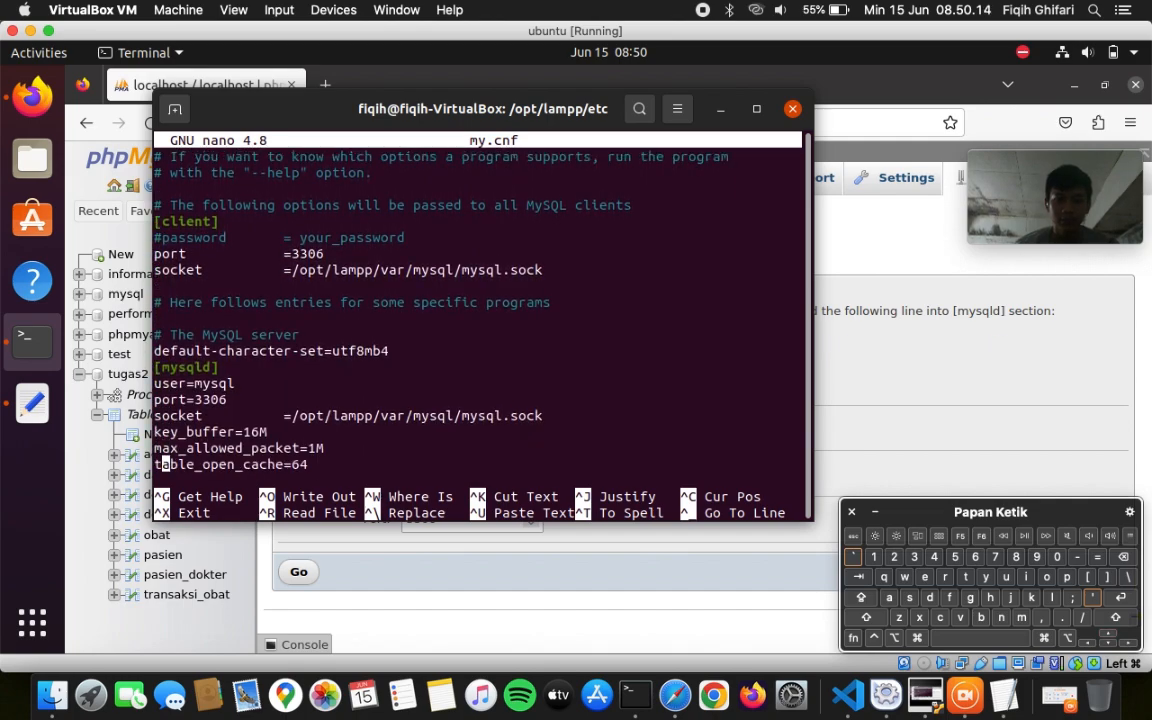
pyautogui.press('Down')
pyautogui.press('Down')
pyautogui.press('Down')
pyautogui.press('Down')
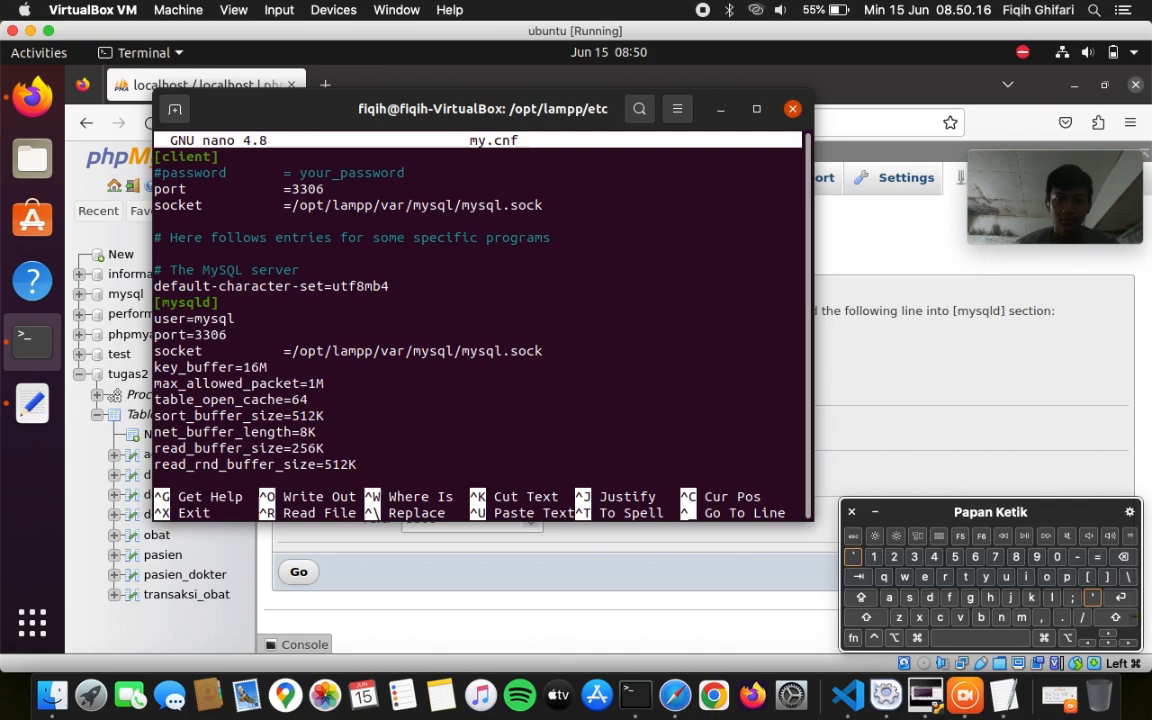
pyautogui.press('Down')
pyautogui.press('Down')
pyautogui.press('Up')
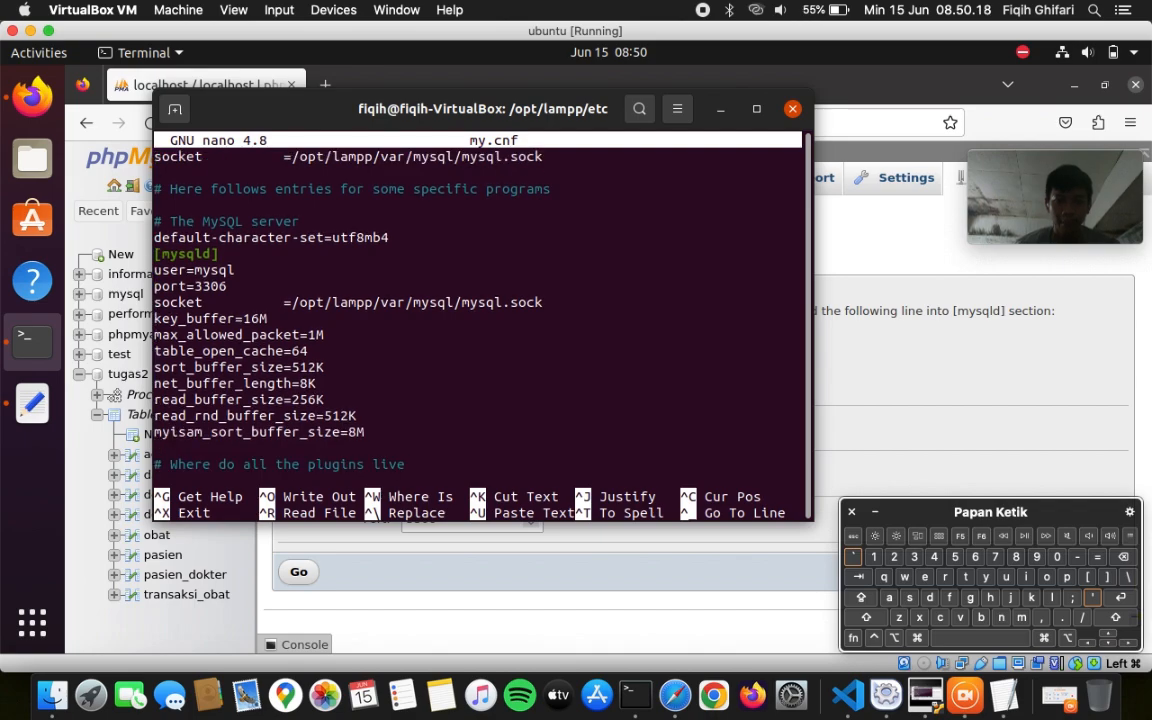
pyautogui.click(1120, 597)
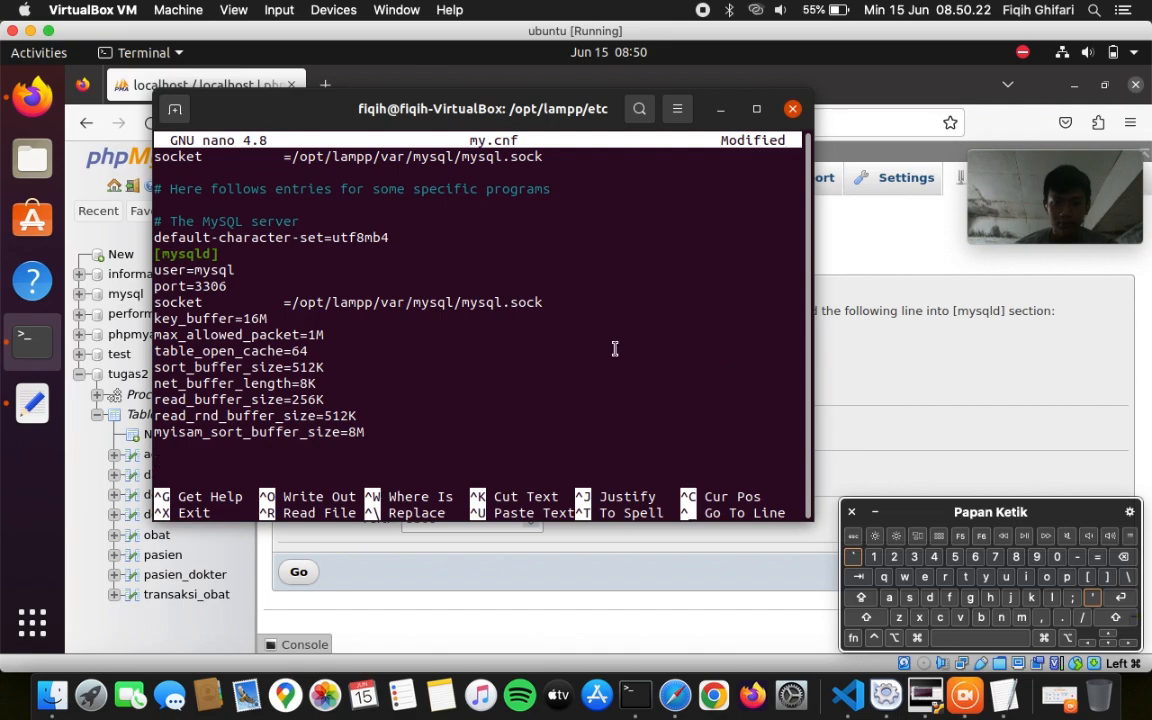
pyautogui.press('Down')
pyautogui.press('Down')
pyautogui.click(157, 431)
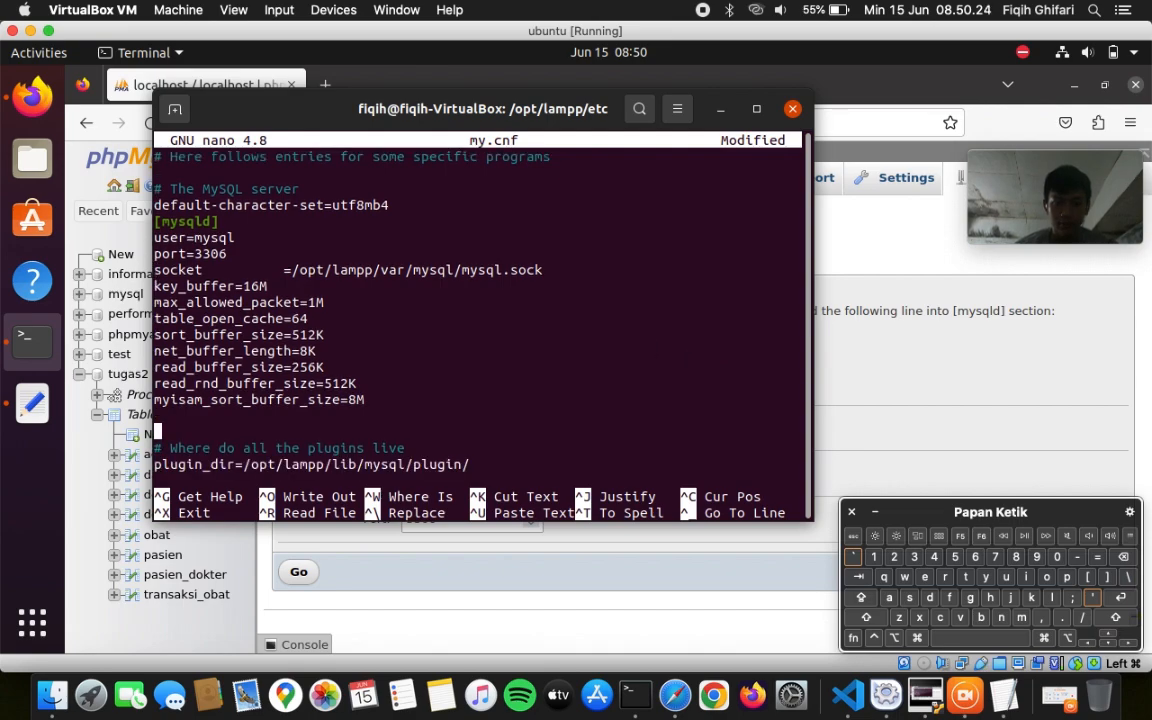
pyautogui.write('server')
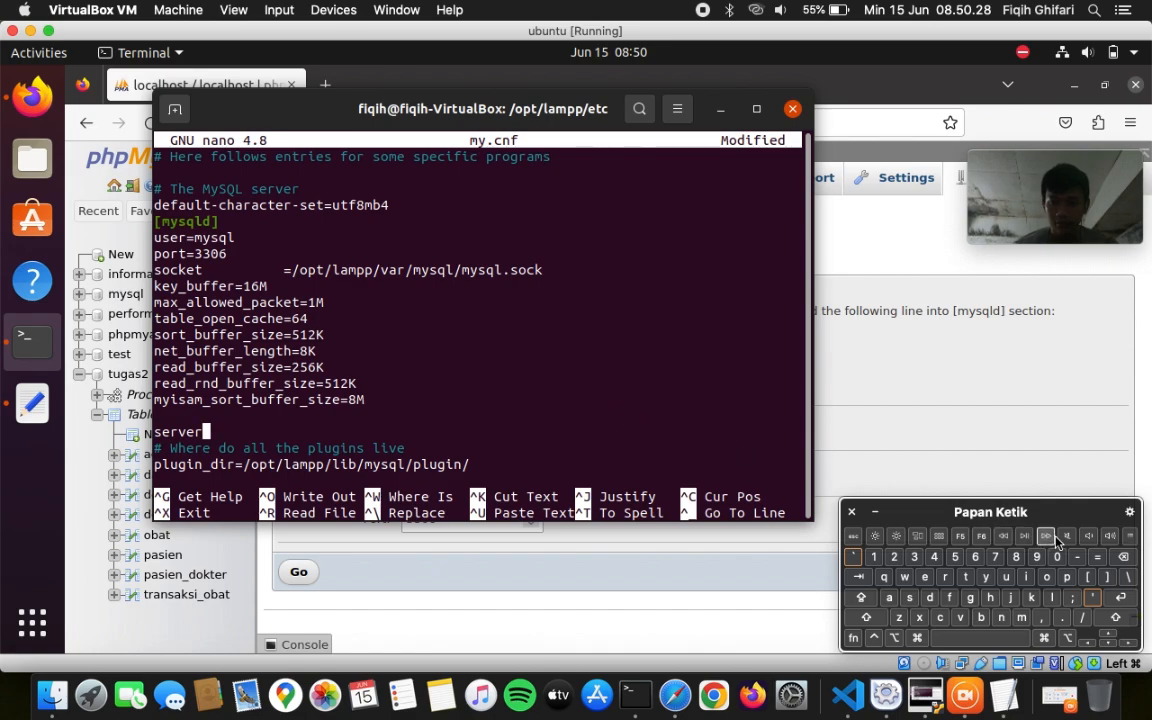
pyautogui.click(1076, 557)
pyautogui.write('id=')
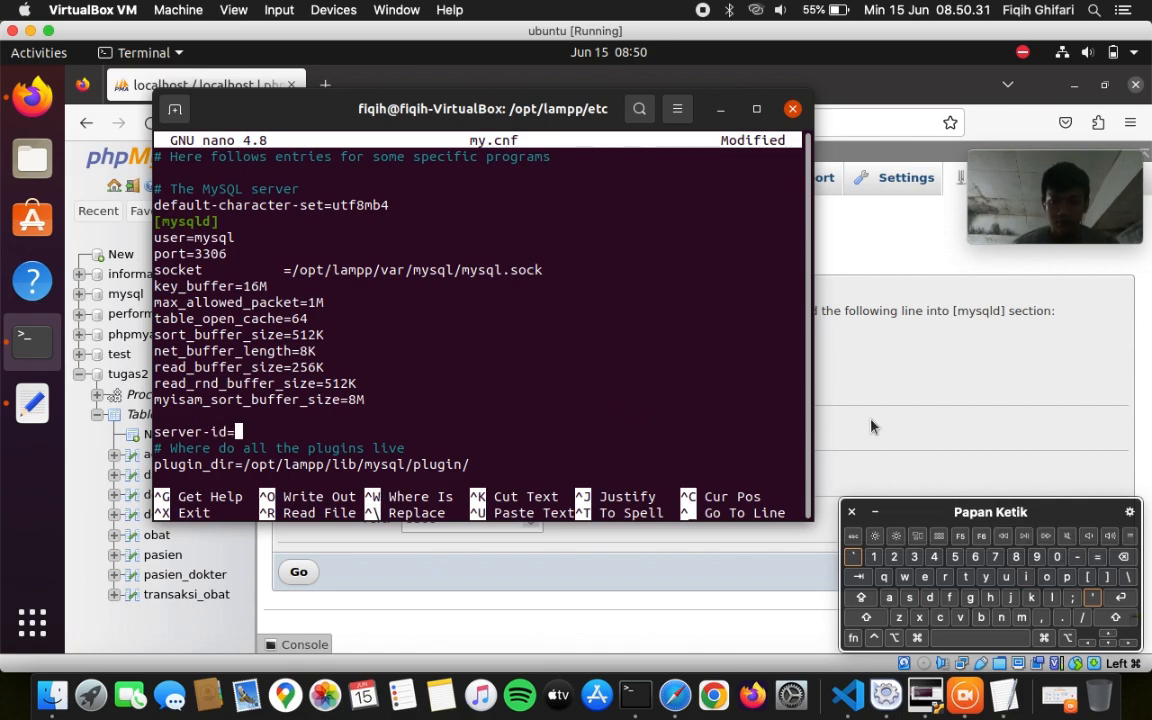
pyautogui.click(870, 427)
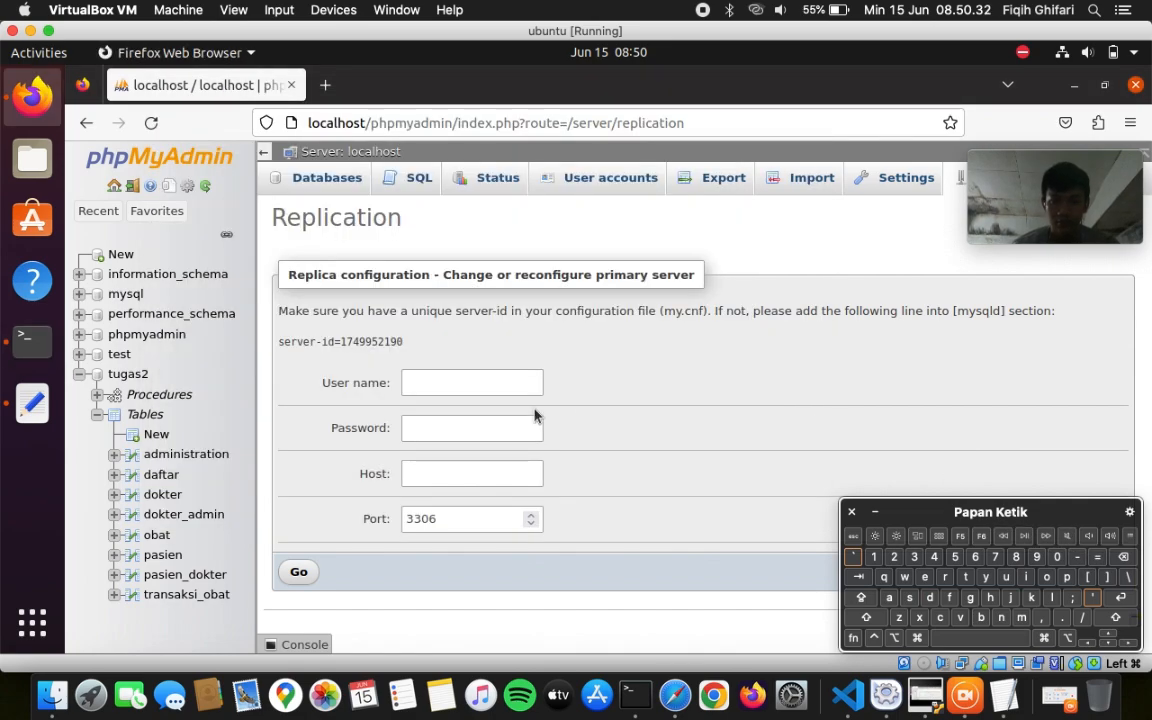
pyautogui.moveTo(345, 342); pyautogui.dragTo(403, 343)
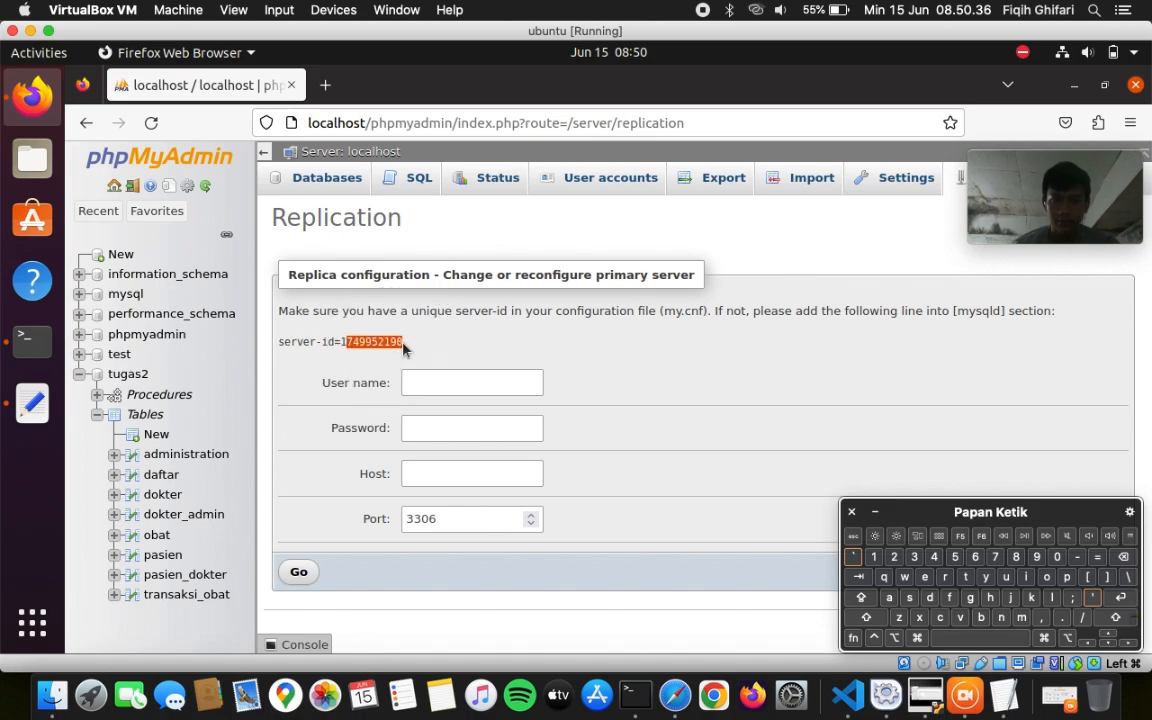
pyautogui.rightClick(416, 347)
pyautogui.click(440, 359)
pyautogui.click(403, 342)
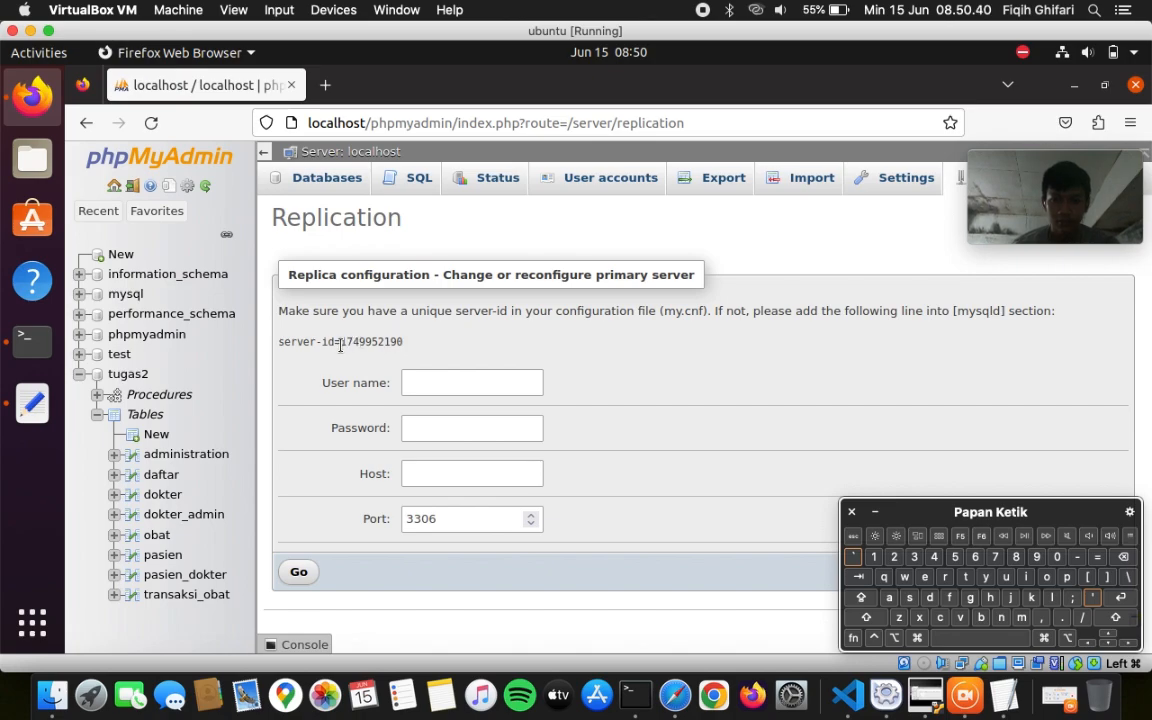
pyautogui.moveTo(341, 342); pyautogui.dragTo(402, 341)
pyautogui.rightClick(402, 341)
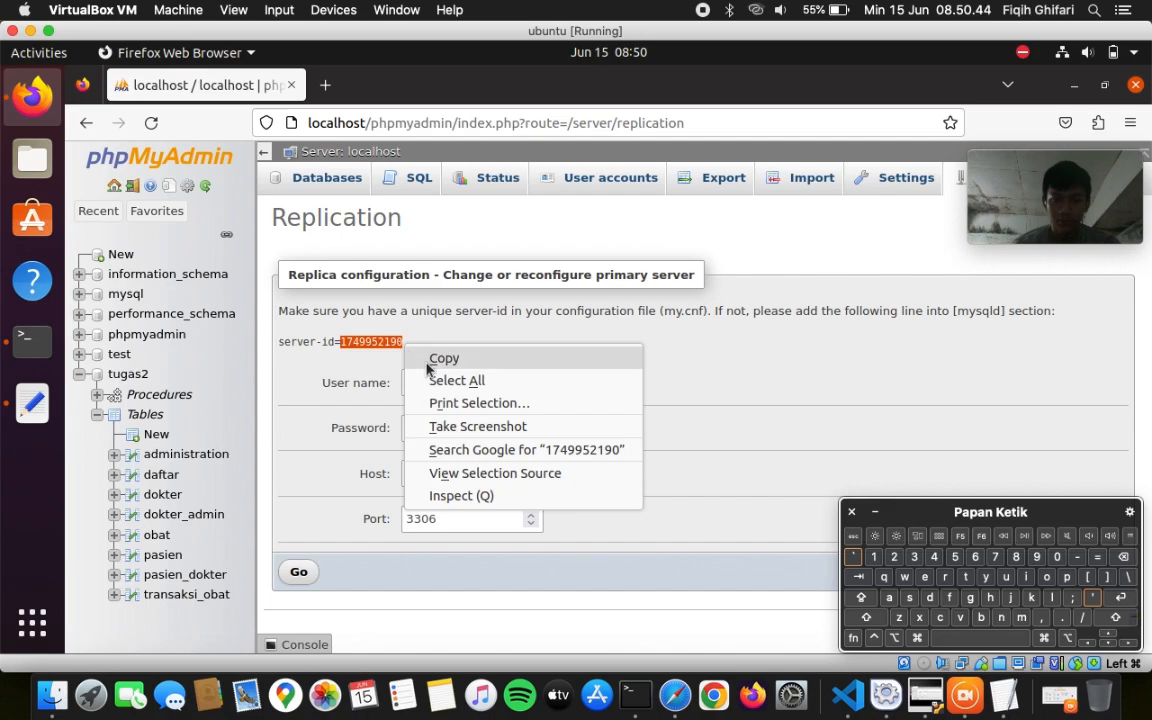
pyautogui.click(442, 357)
pyautogui.click(28, 350)
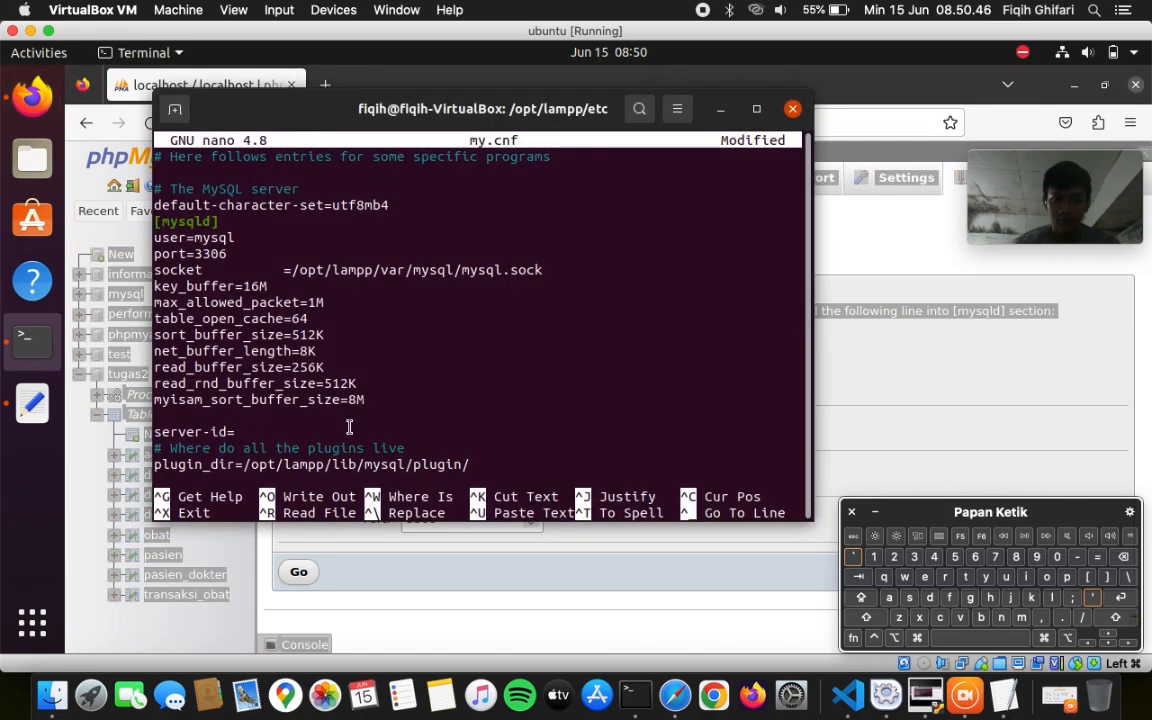
pyautogui.rightClick(290, 440)
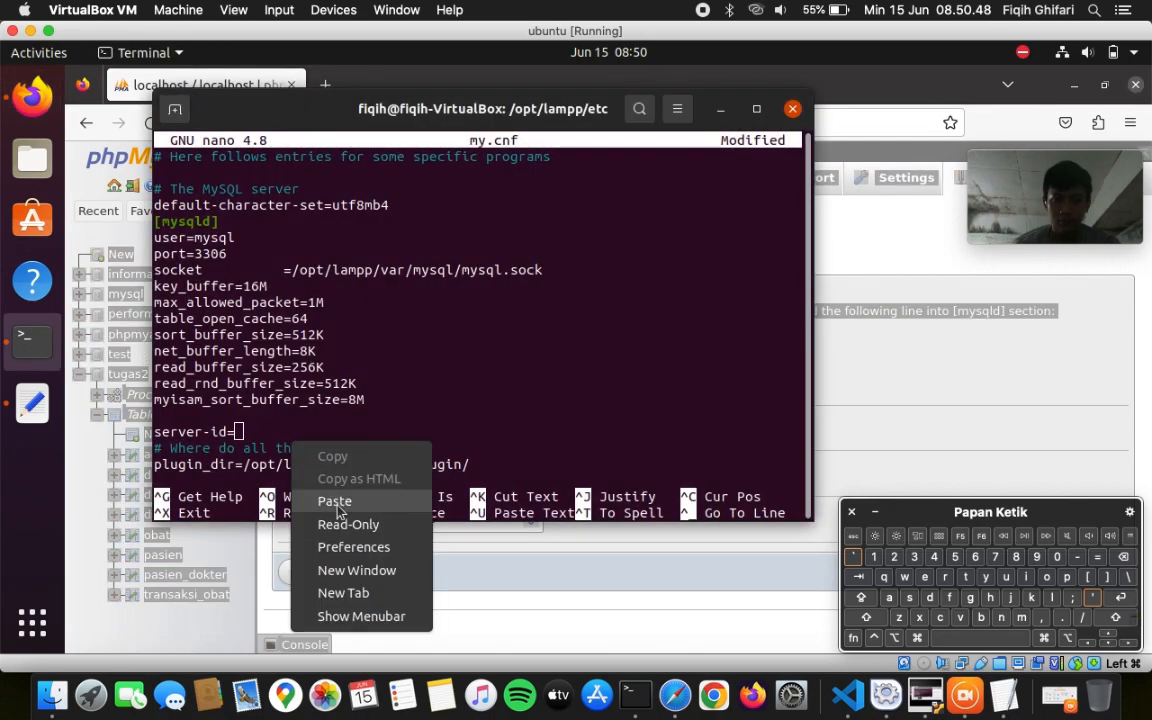
pyautogui.click(318, 500)
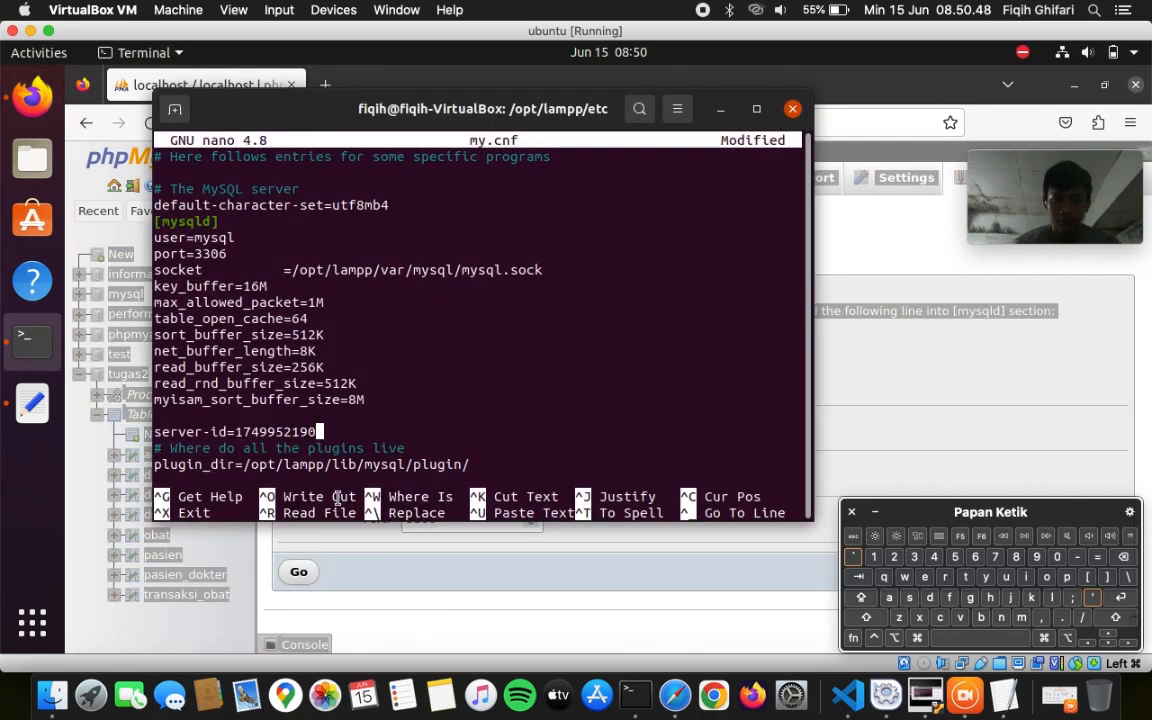
pyautogui.click(1118, 598)
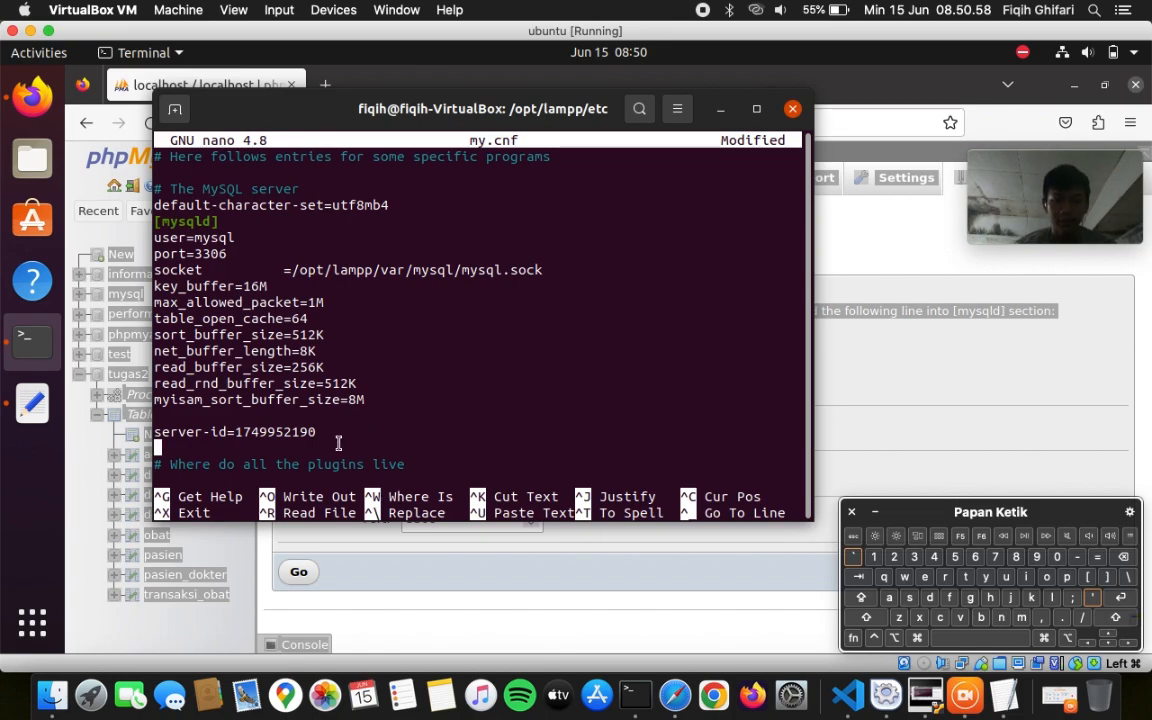
pyautogui.click(24, 398)
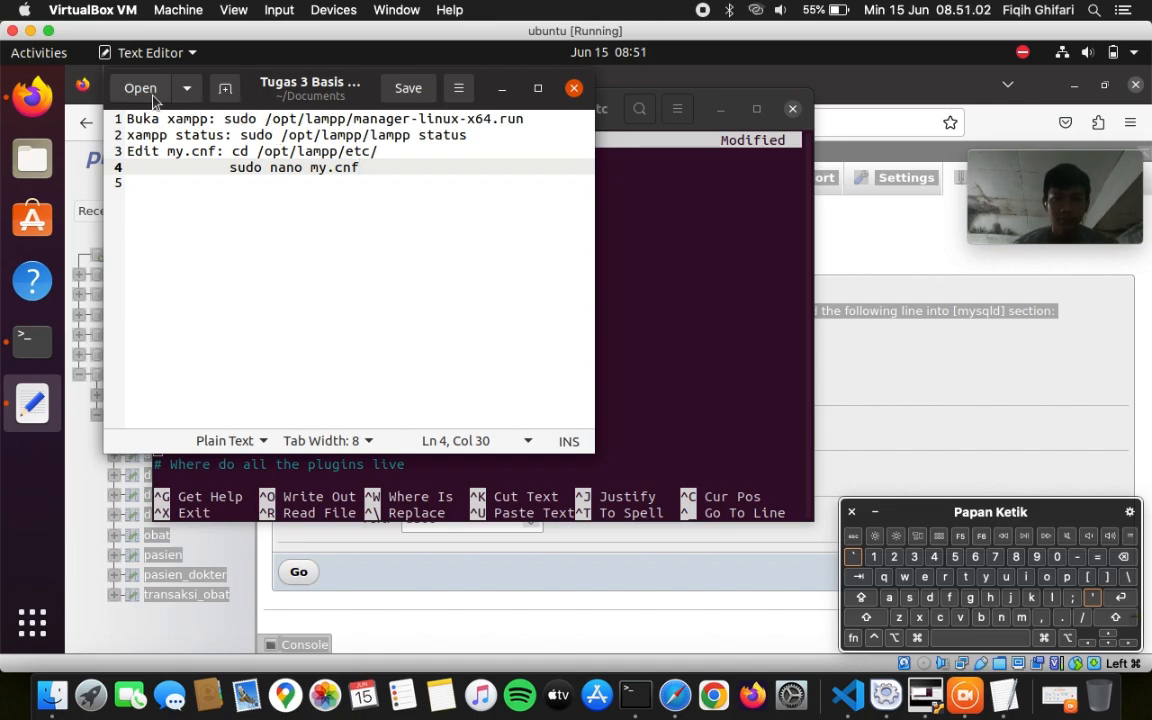
pyautogui.click(658, 313)
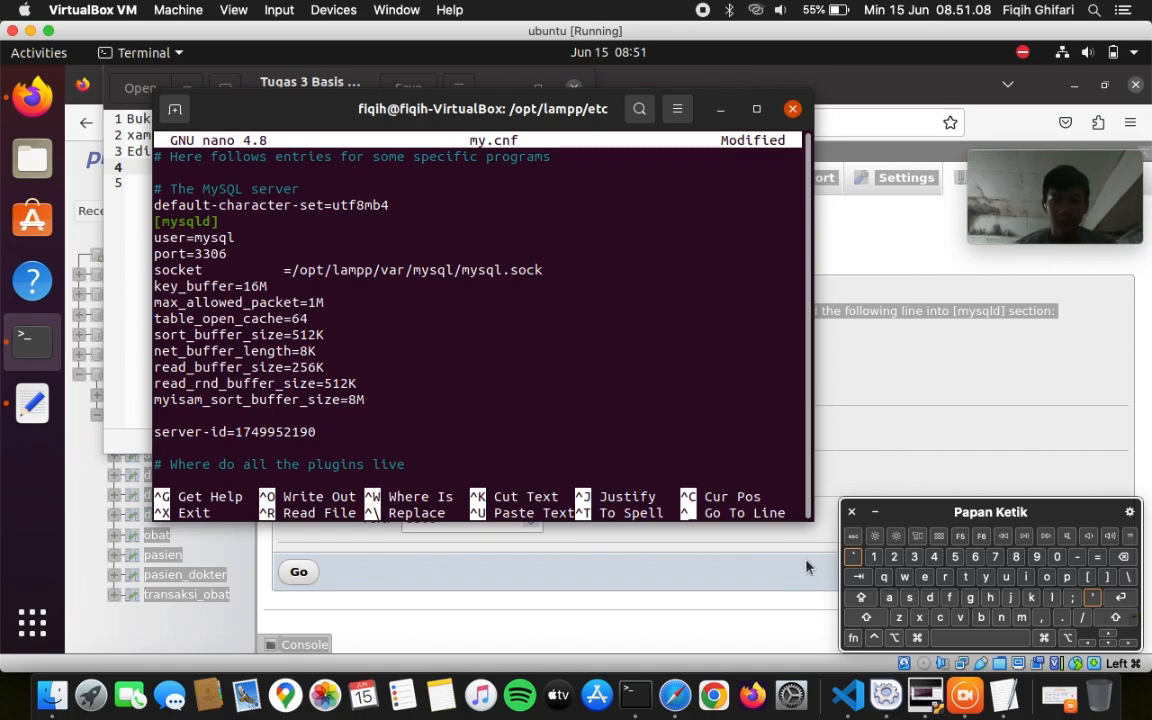
pyautogui.click(634, 690)
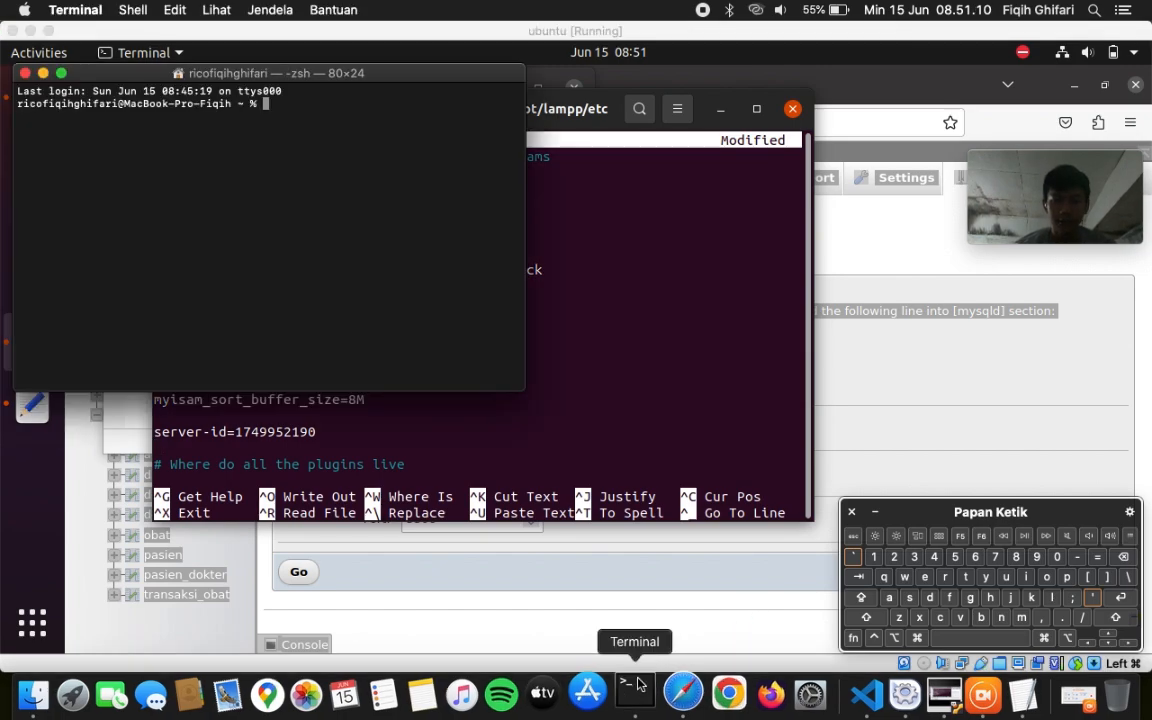
pyautogui.click(655, 418)
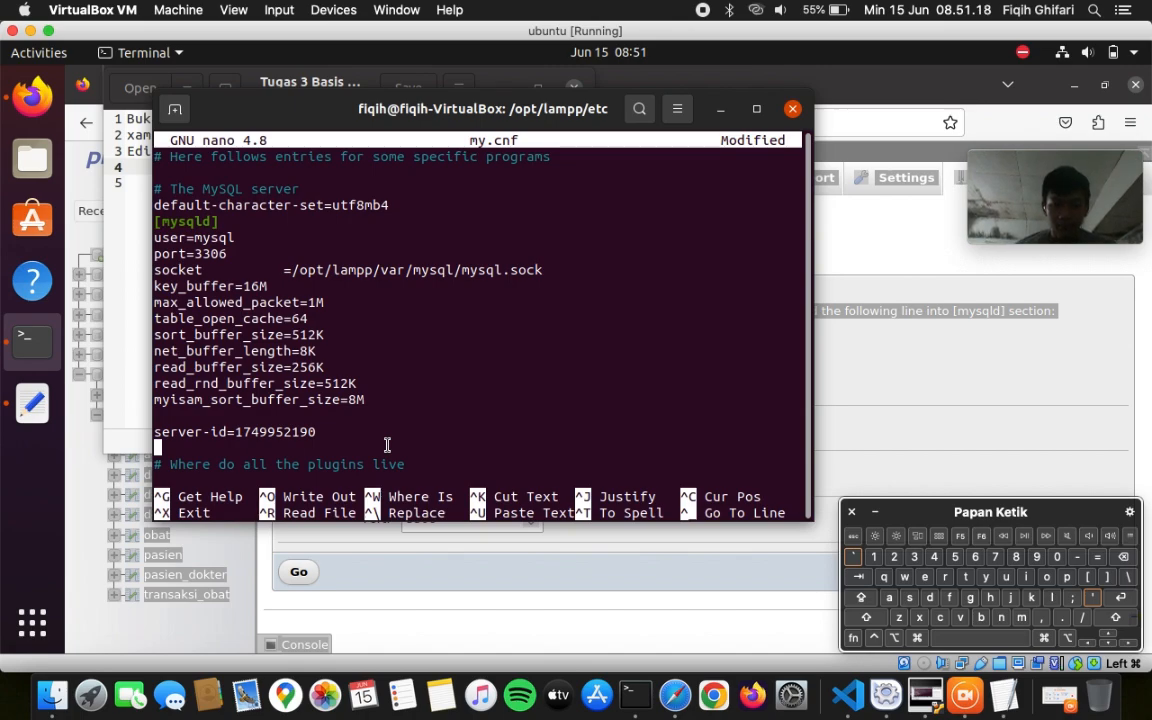
# - Add replicate-do-db=tugas2 below server-id, save my.cnf and exit nano
pyautogui.write('re')
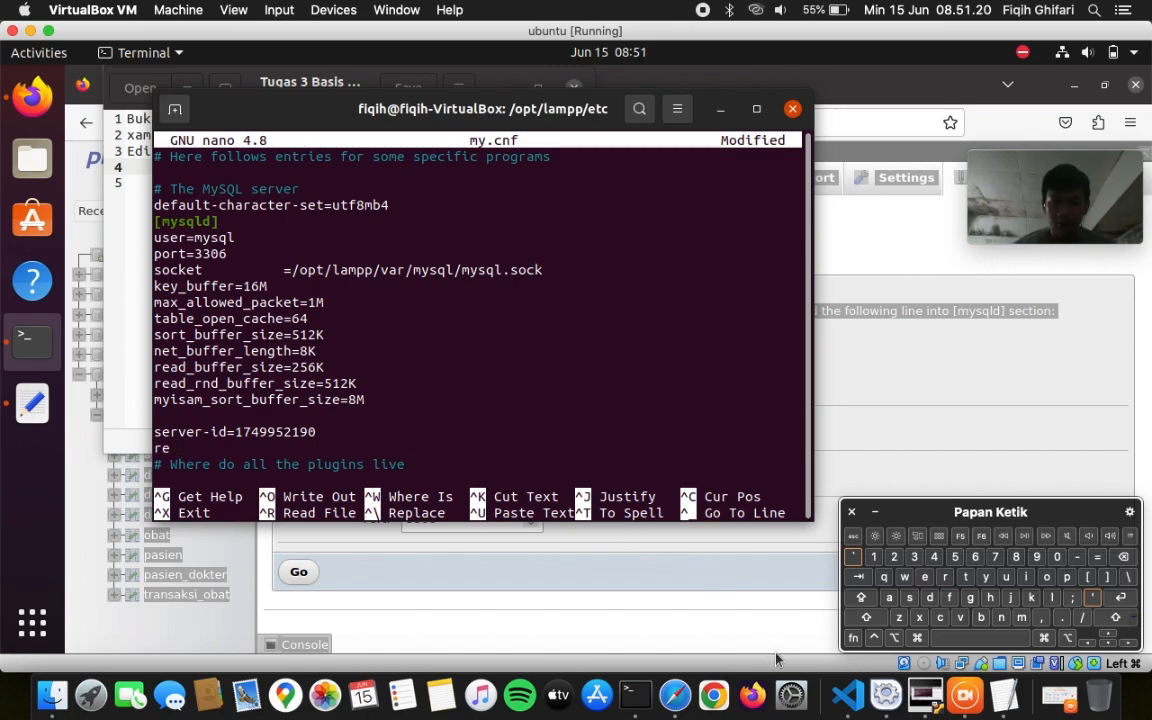
pyautogui.write('pli')
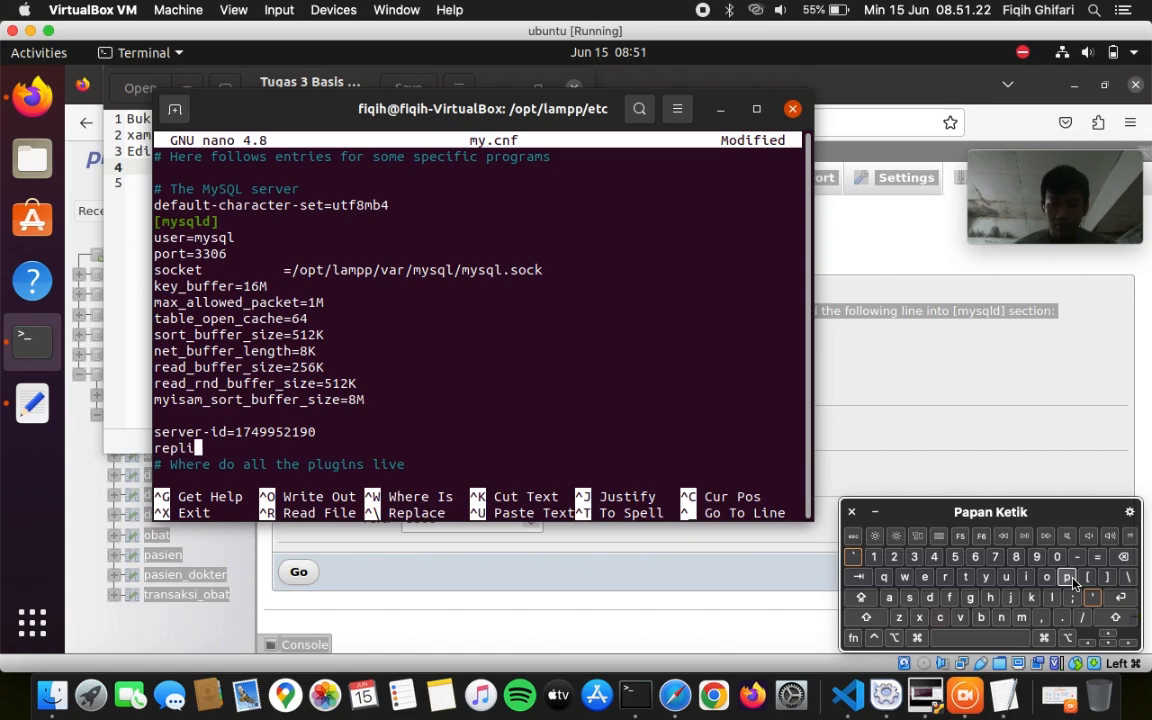
pyautogui.write('cate')
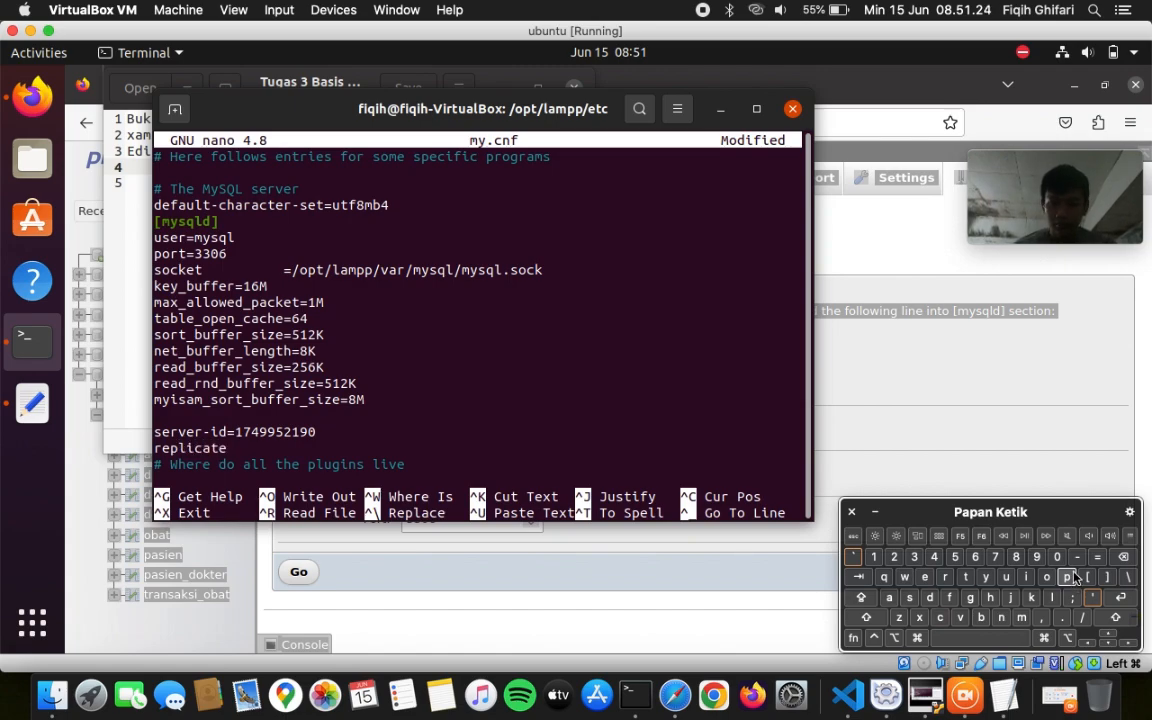
pyautogui.write('-do-db')
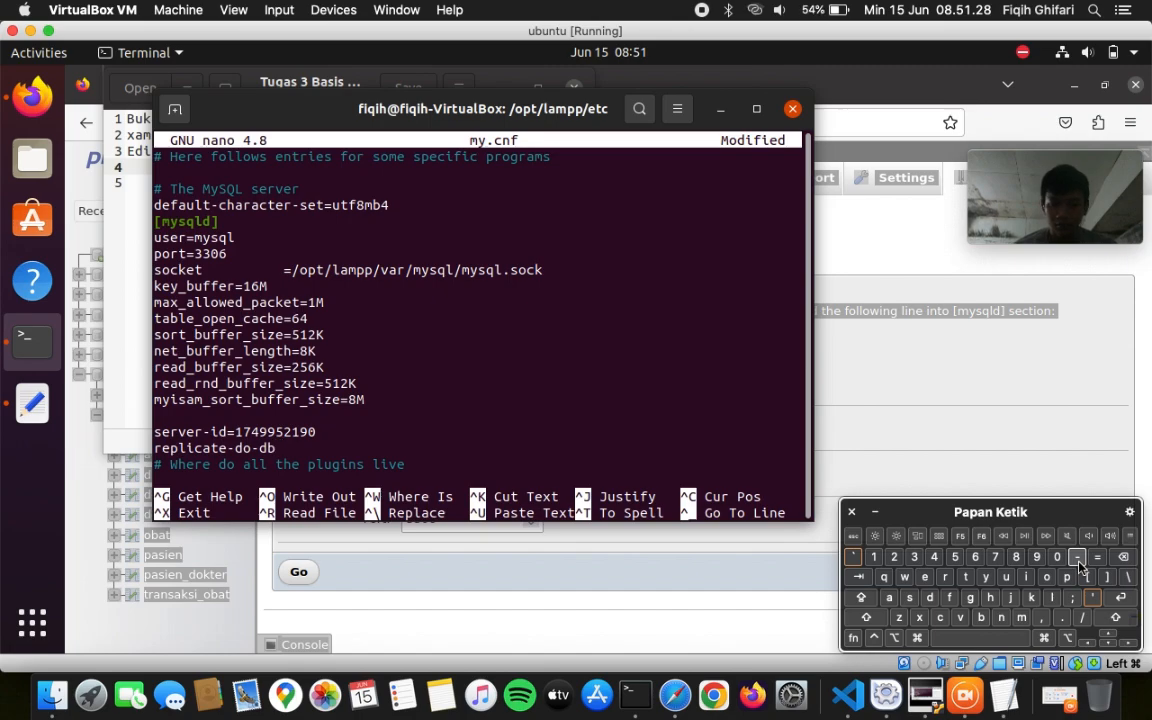
pyautogui.write('=tugas2')
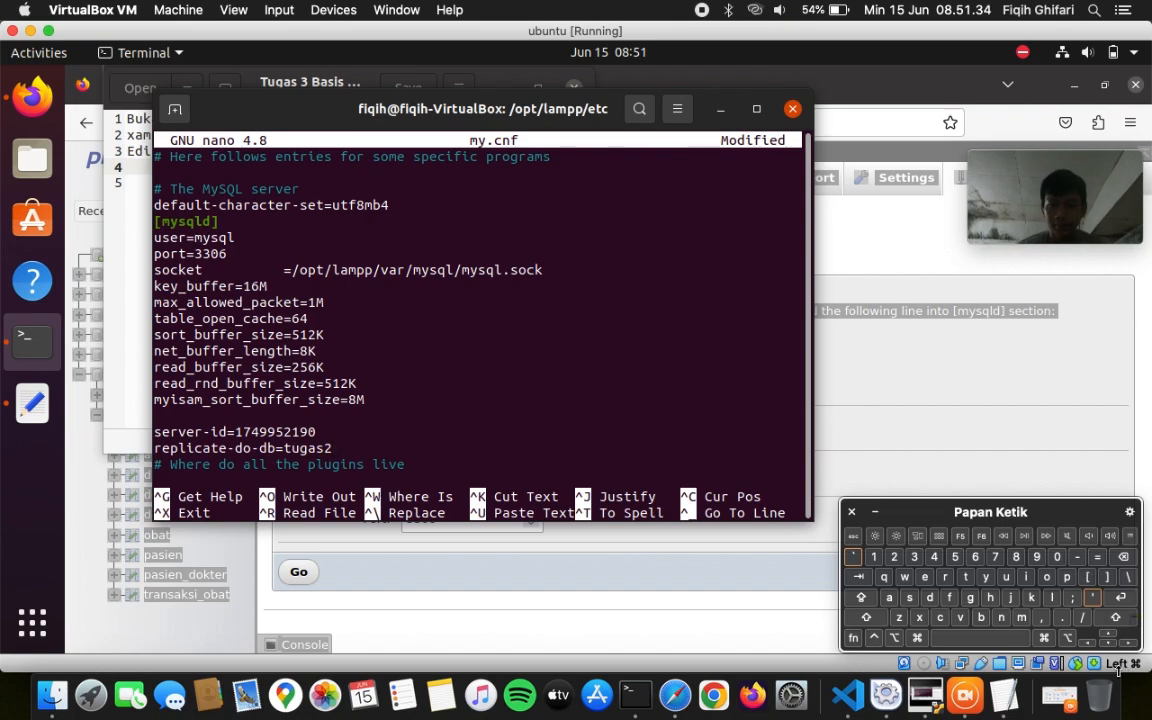
pyautogui.click(1124, 598)
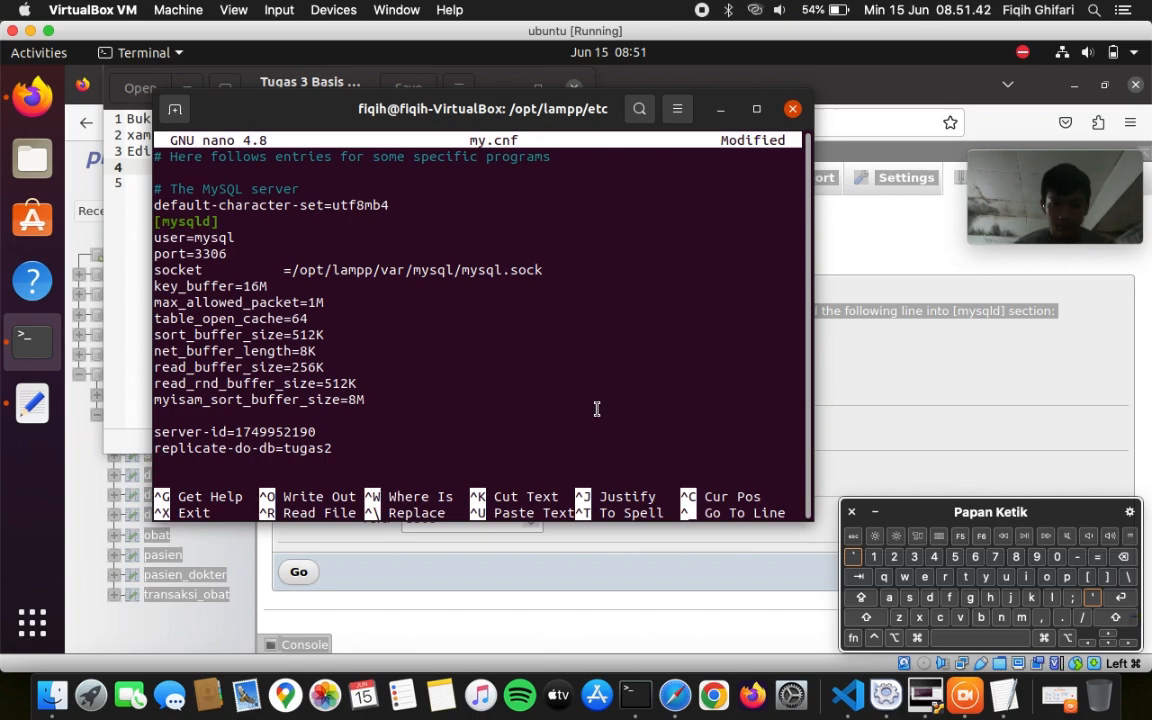
pyautogui.hotkey('ctrl', 'o')
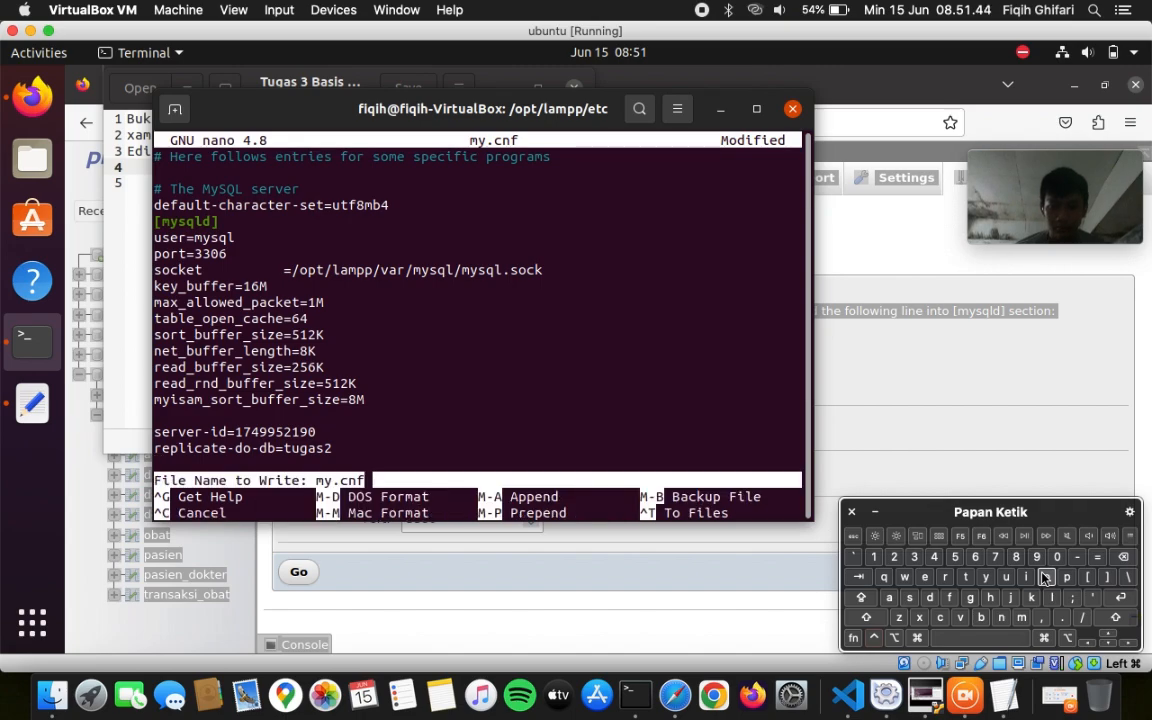
pyautogui.click(1128, 598)
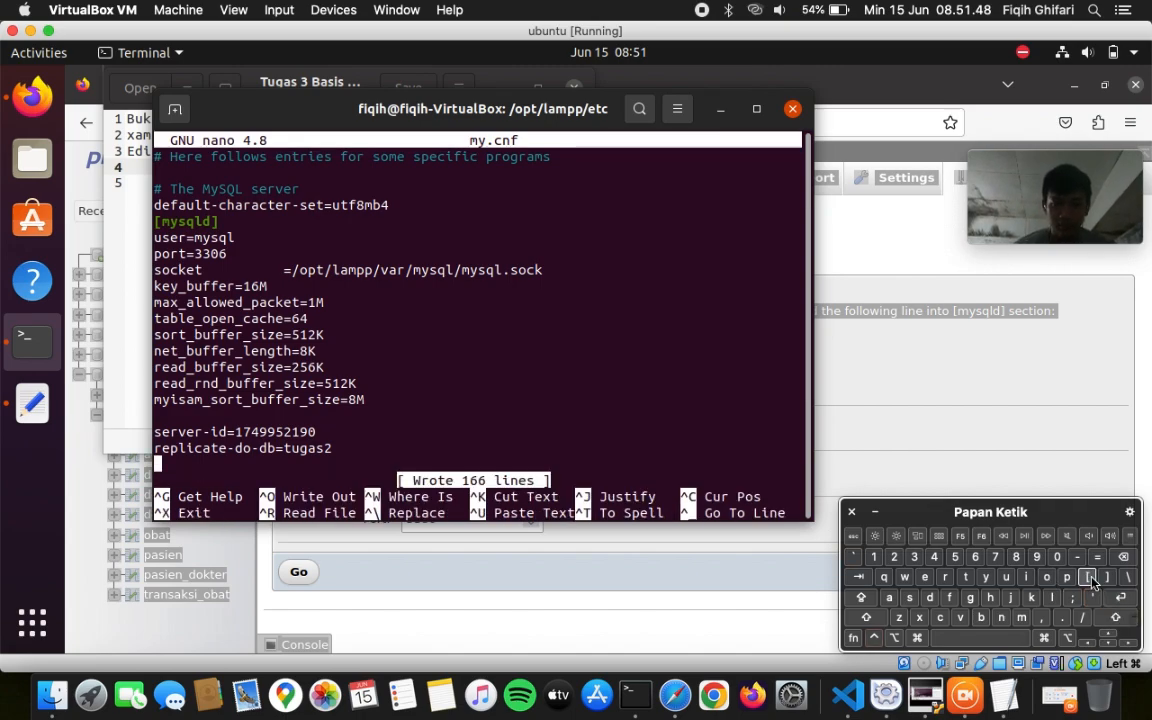
pyautogui.hotkey('ctrl', 'x')
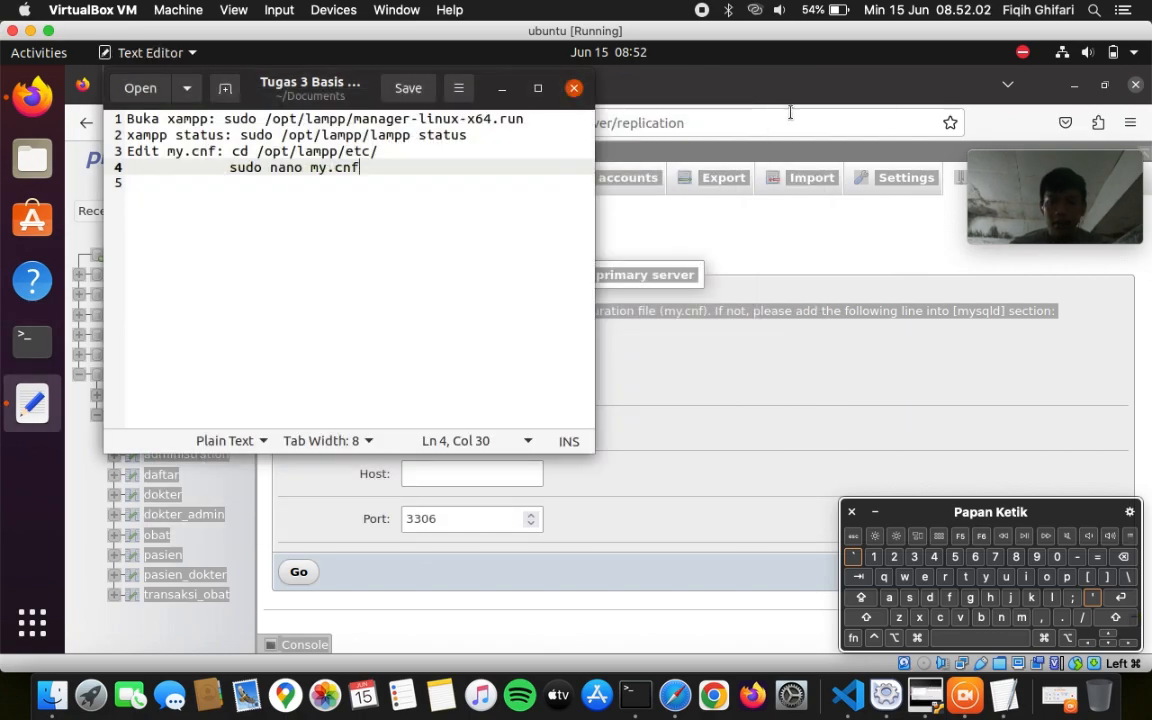
# - Run the saved sudo manager-linux-x64.run command in Terminal and enter the administrator password
pyautogui.click(792, 110)
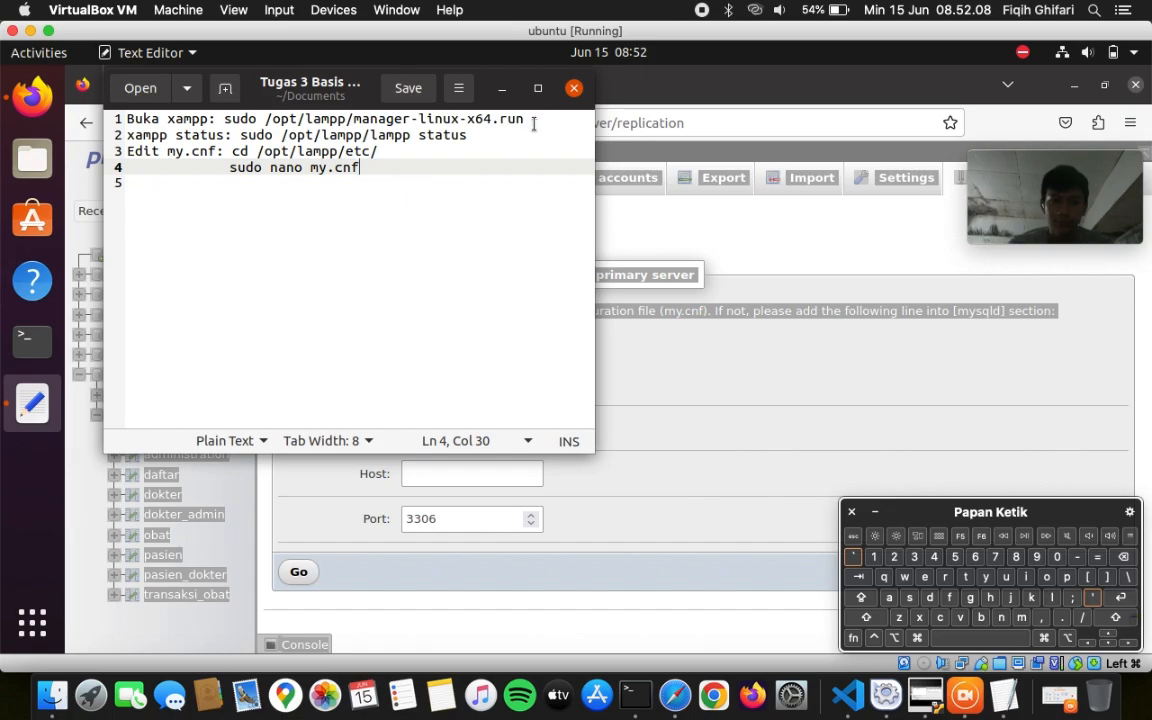
pyautogui.moveTo(534, 122); pyautogui.dragTo(224, 119)
pyautogui.rightClick(243, 127)
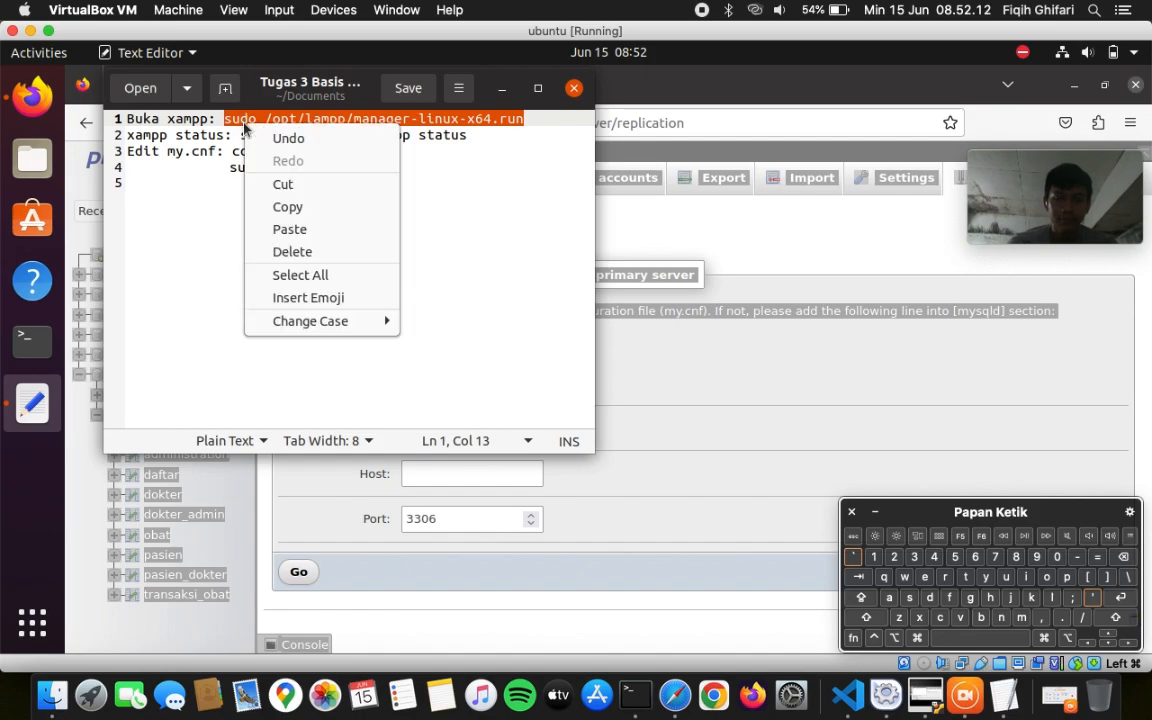
pyautogui.click(287, 206)
pyautogui.click(32, 340)
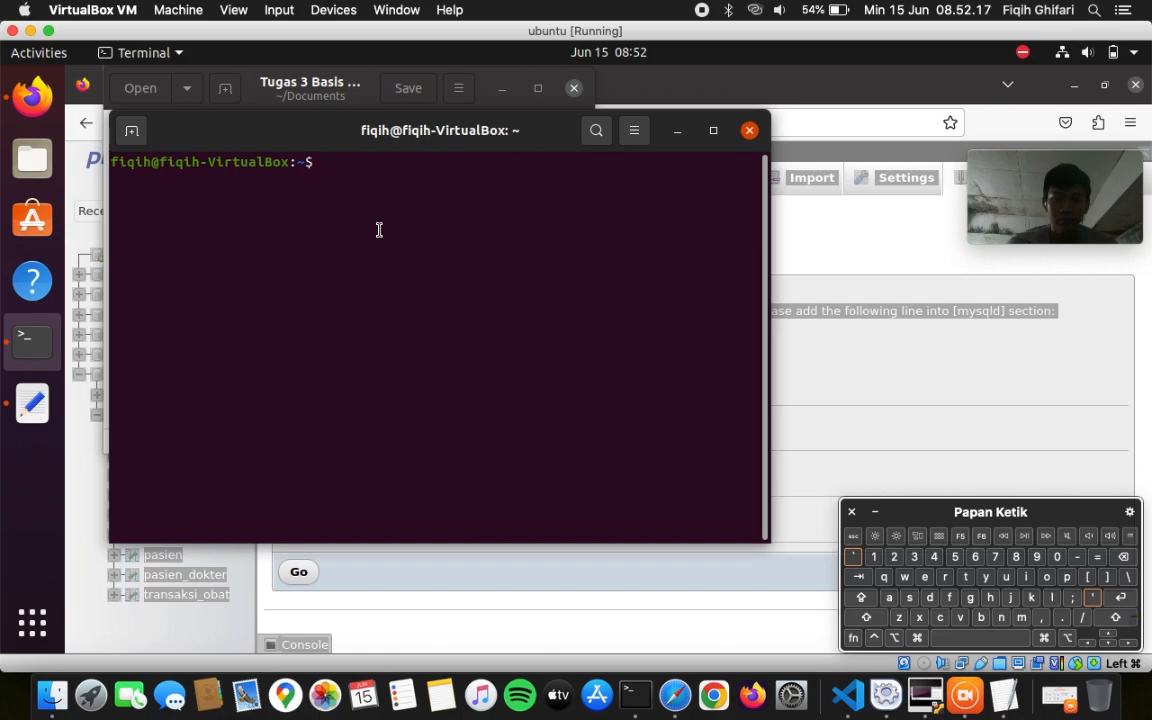
pyautogui.rightClick(379, 230)
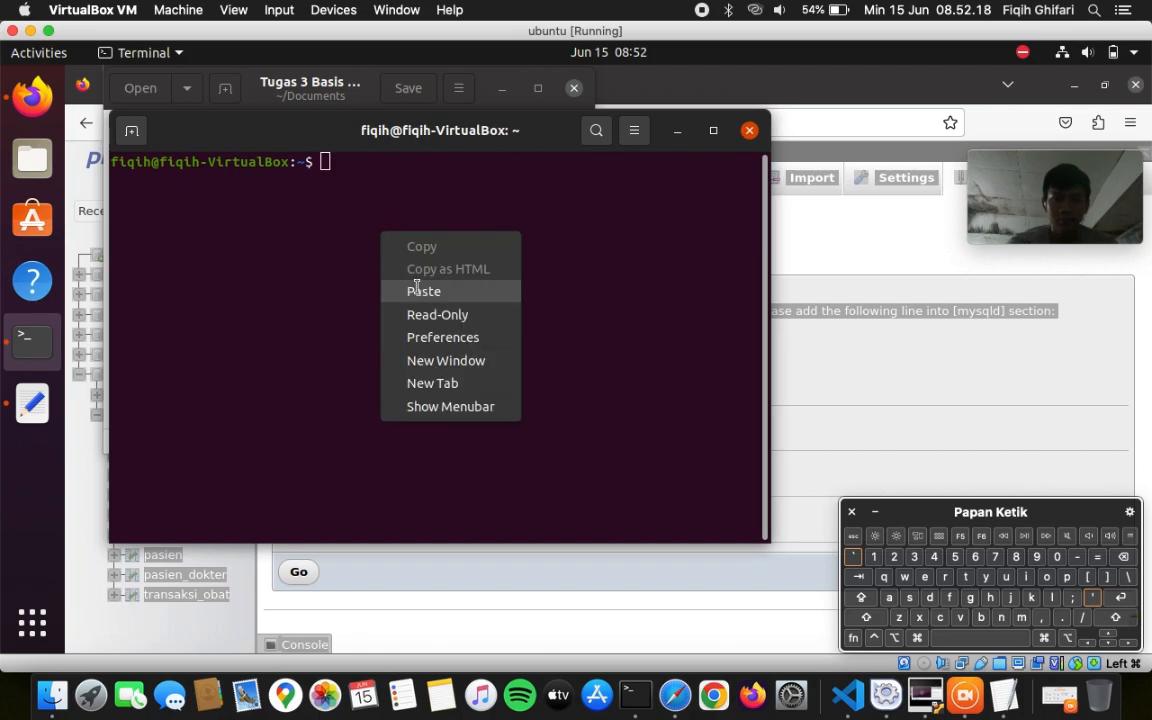
pyautogui.click(419, 290)
pyautogui.click(1119, 599)
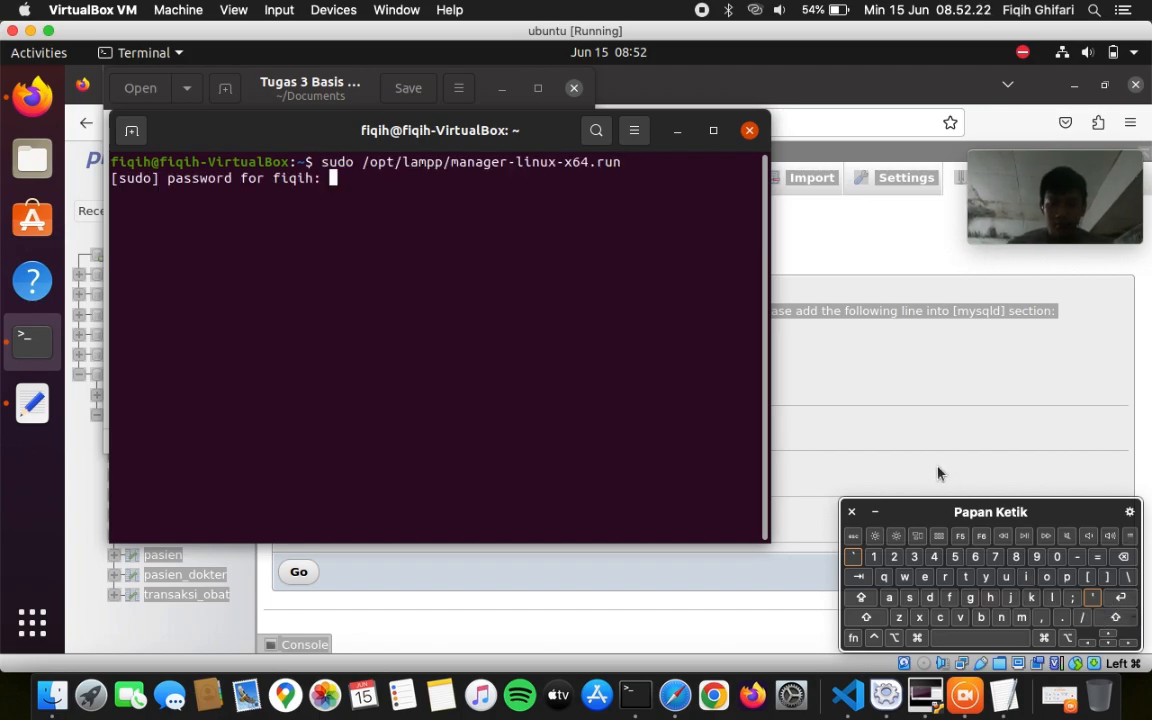
pyautogui.click(1119, 597)
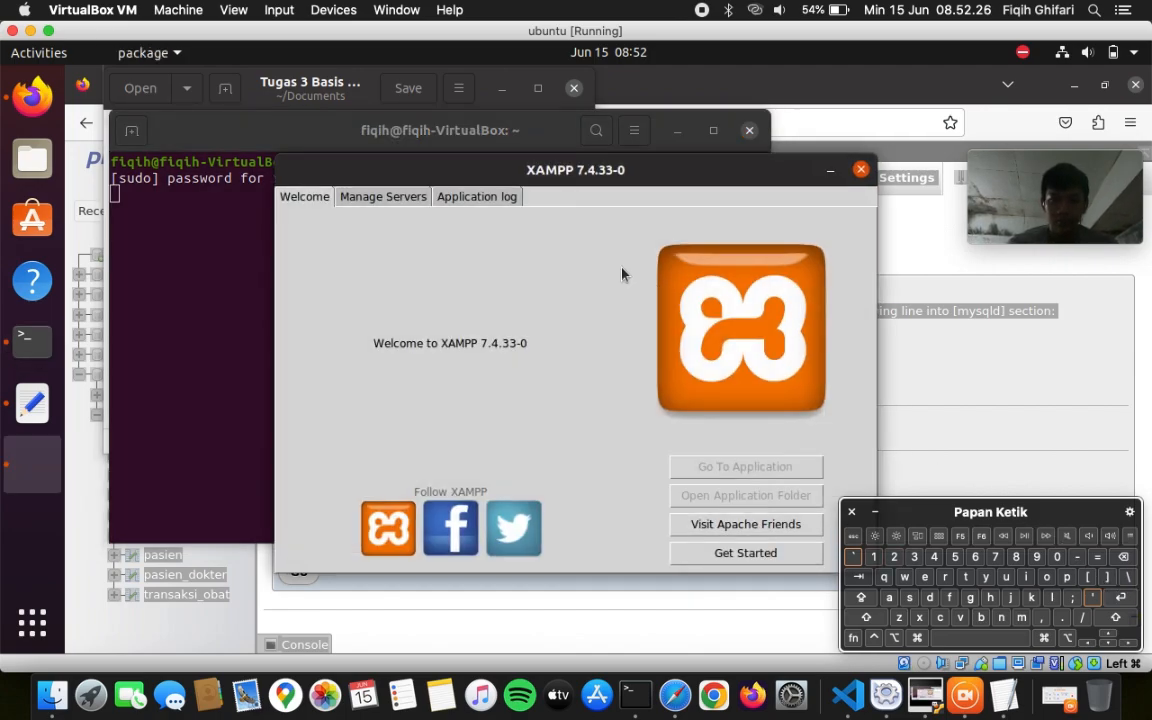
# - Restart MySQL Database from XAMPP Manager's Manage Servers tab
pyautogui.click(408, 201)
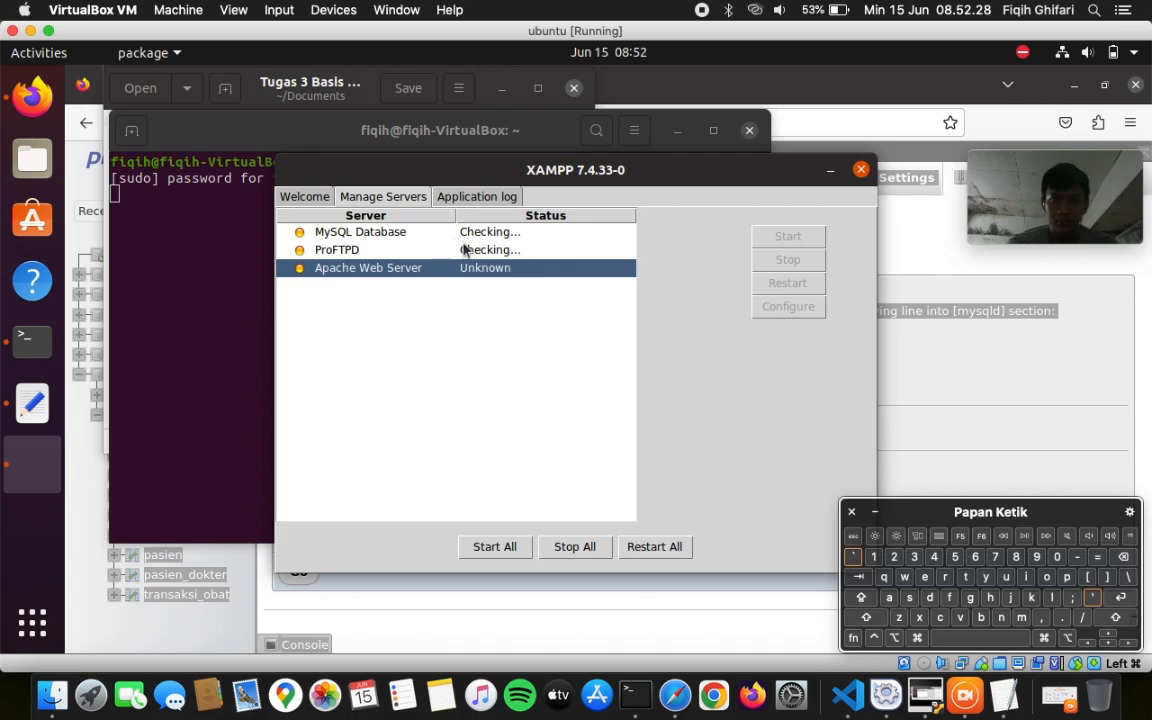
pyautogui.click(491, 233)
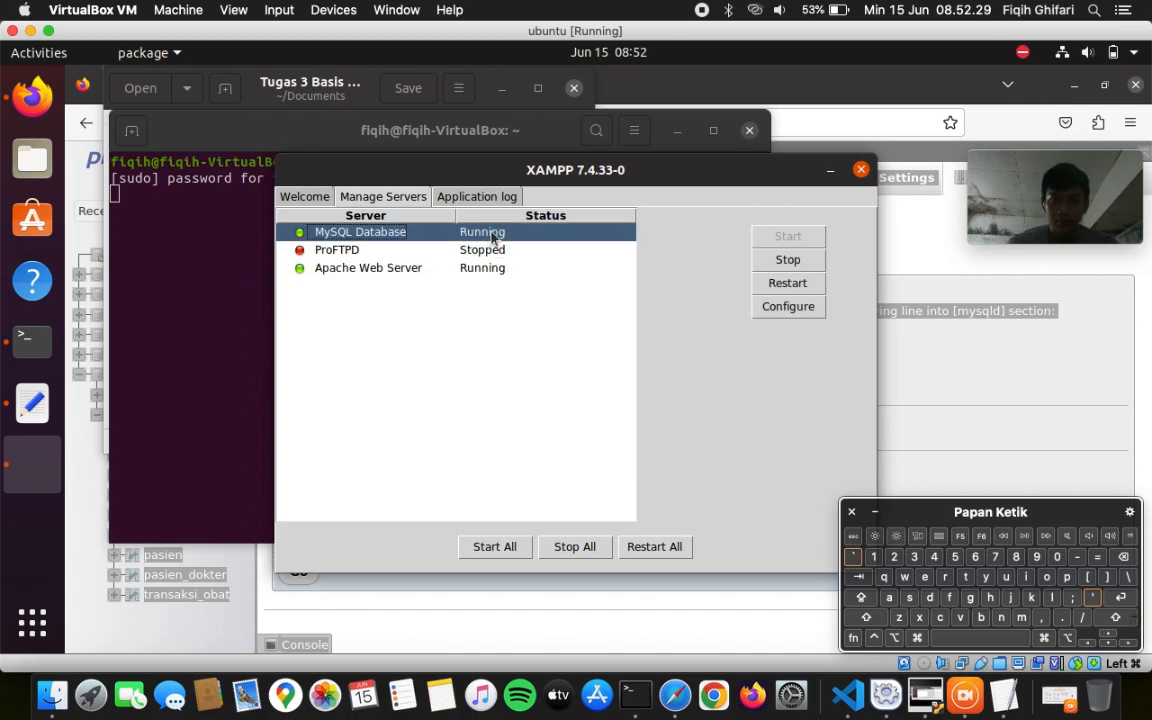
pyautogui.click(785, 286)
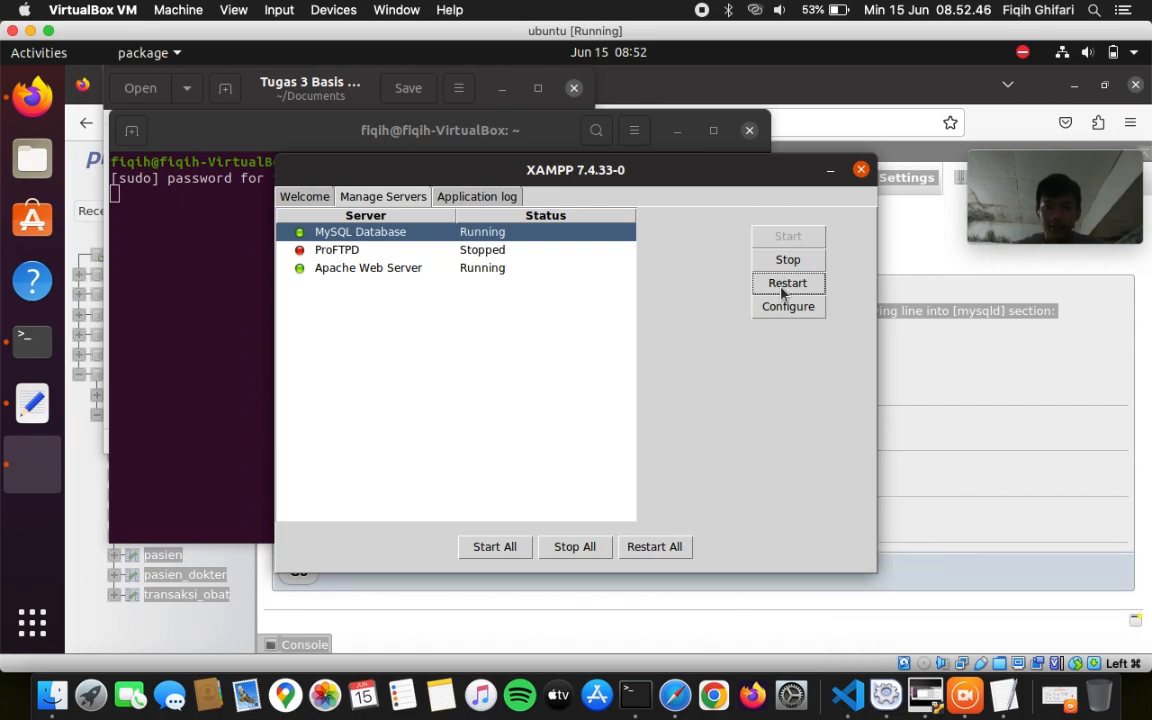
# - Reload phpMyAdmin, check the Replication page for primary/replica options, then open Databases
pyautogui.click(897, 239)
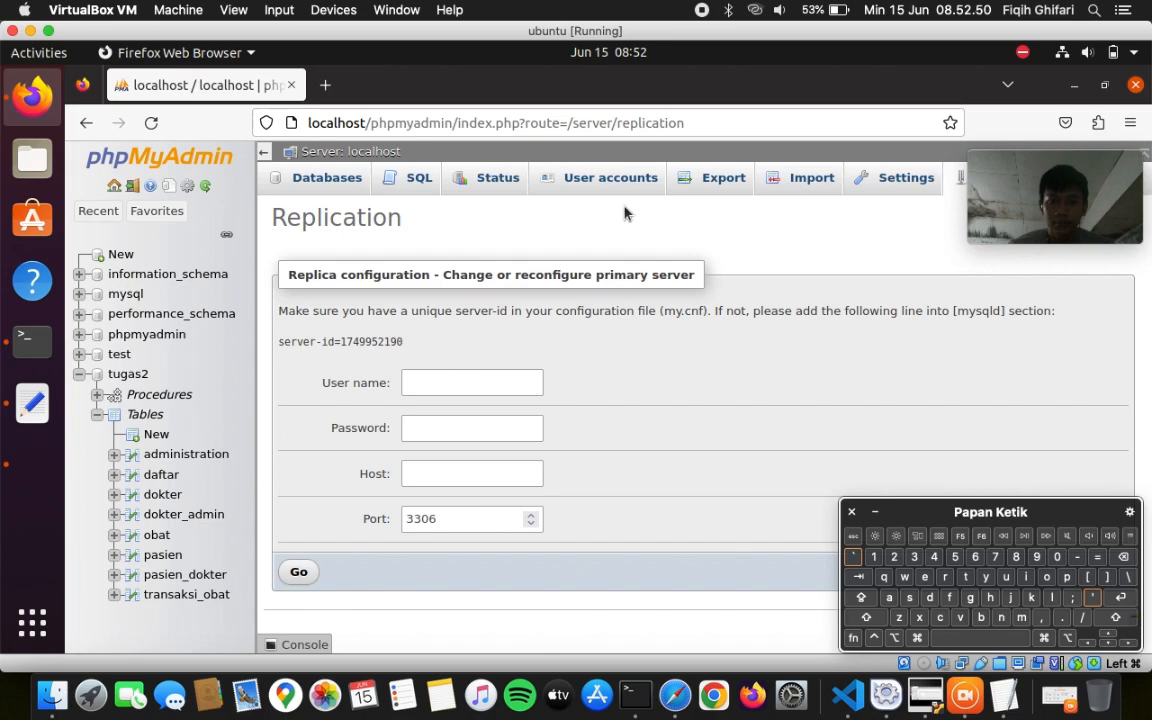
pyautogui.click(114, 187)
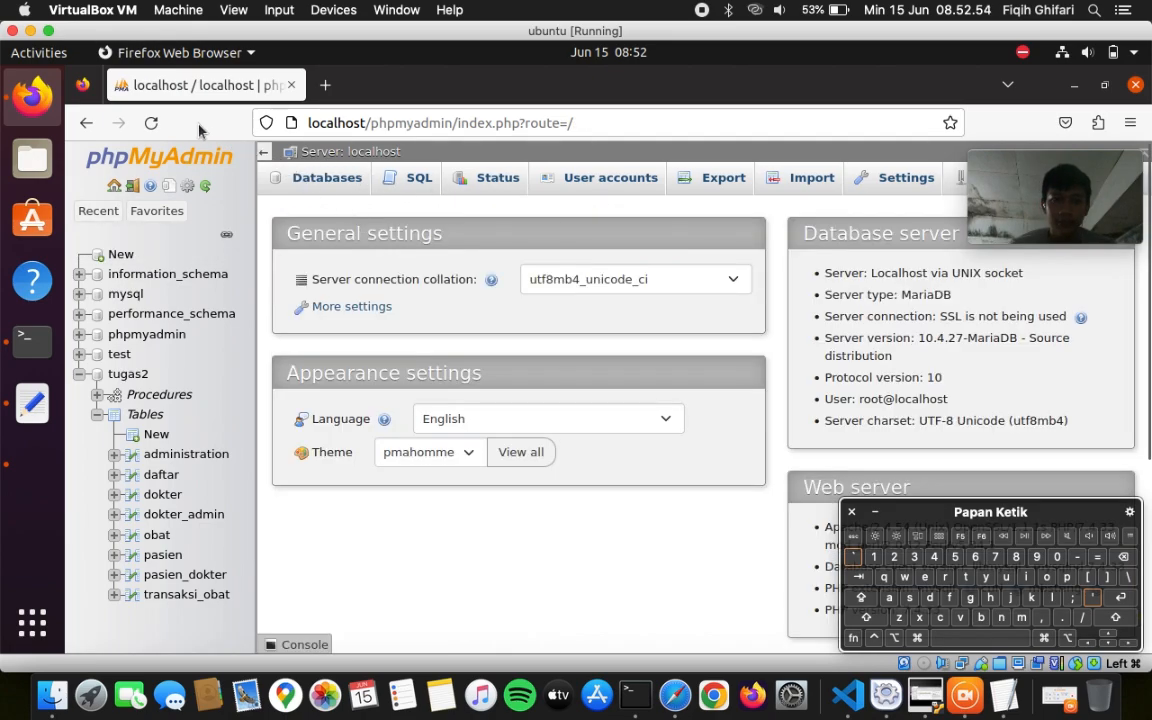
pyautogui.click(145, 123)
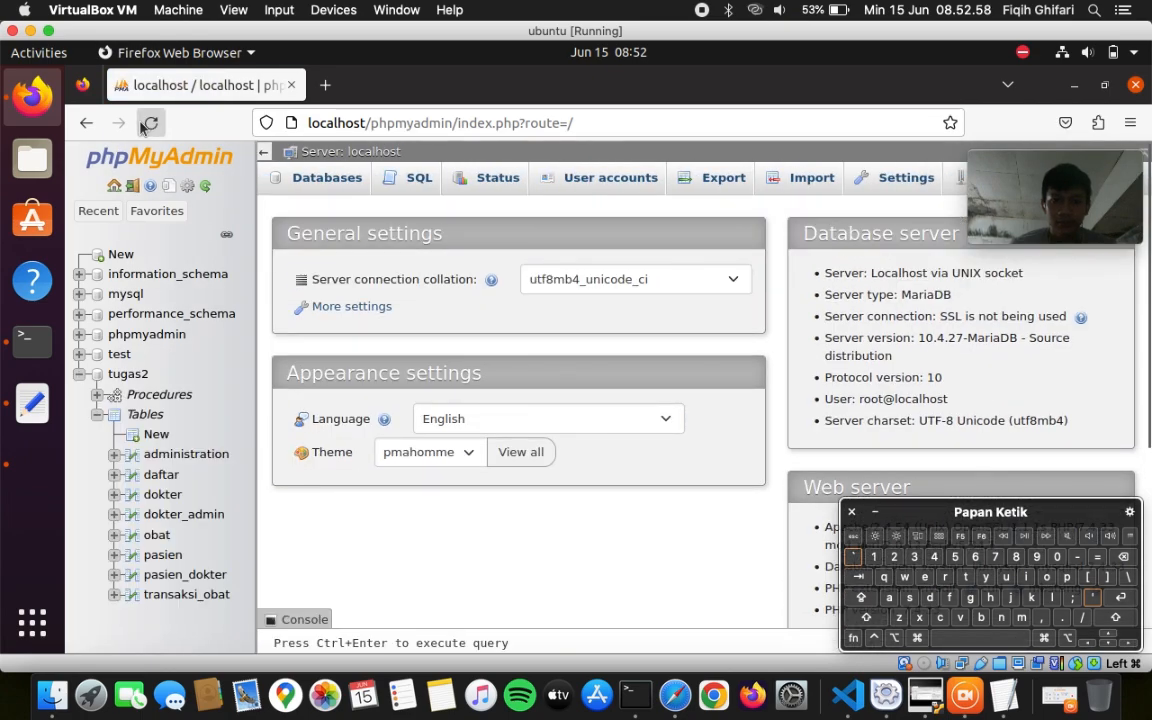
pyautogui.click(952, 180)
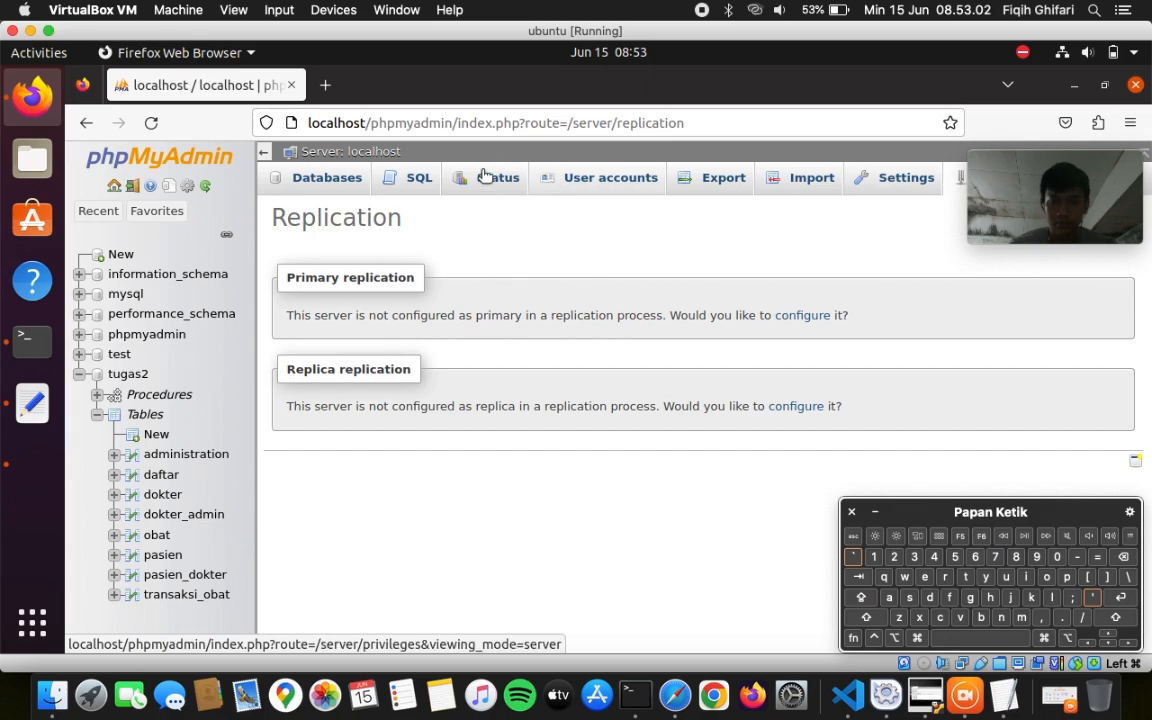
pyautogui.click(311, 186)
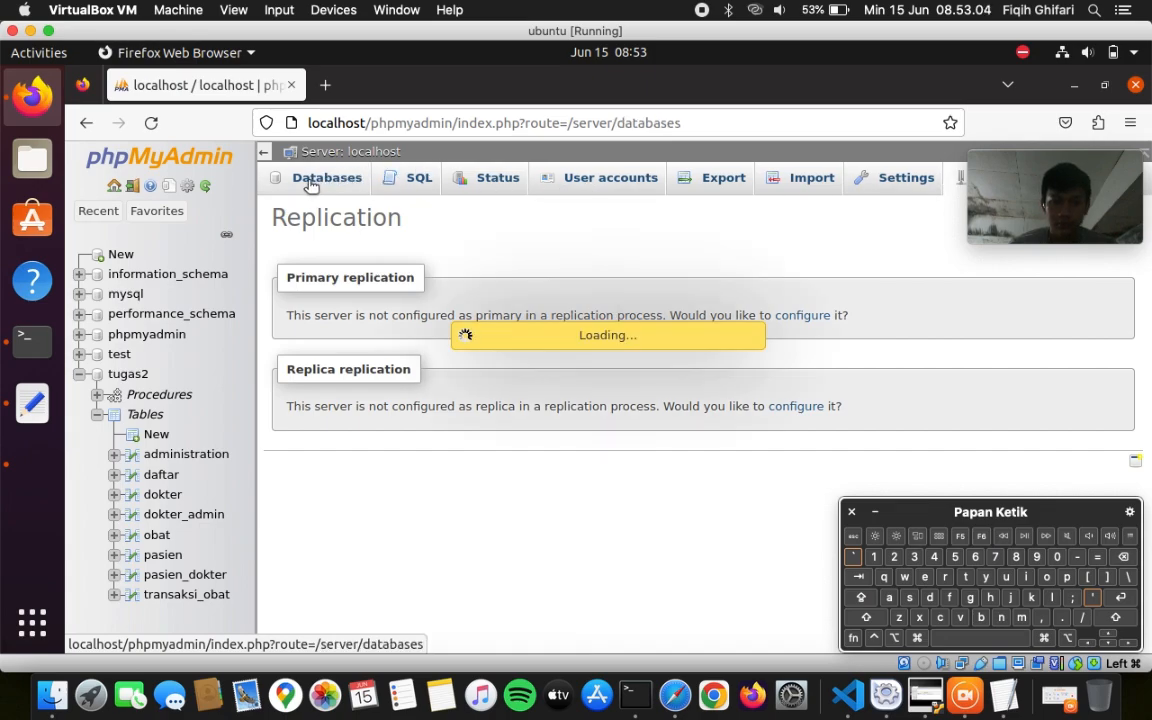
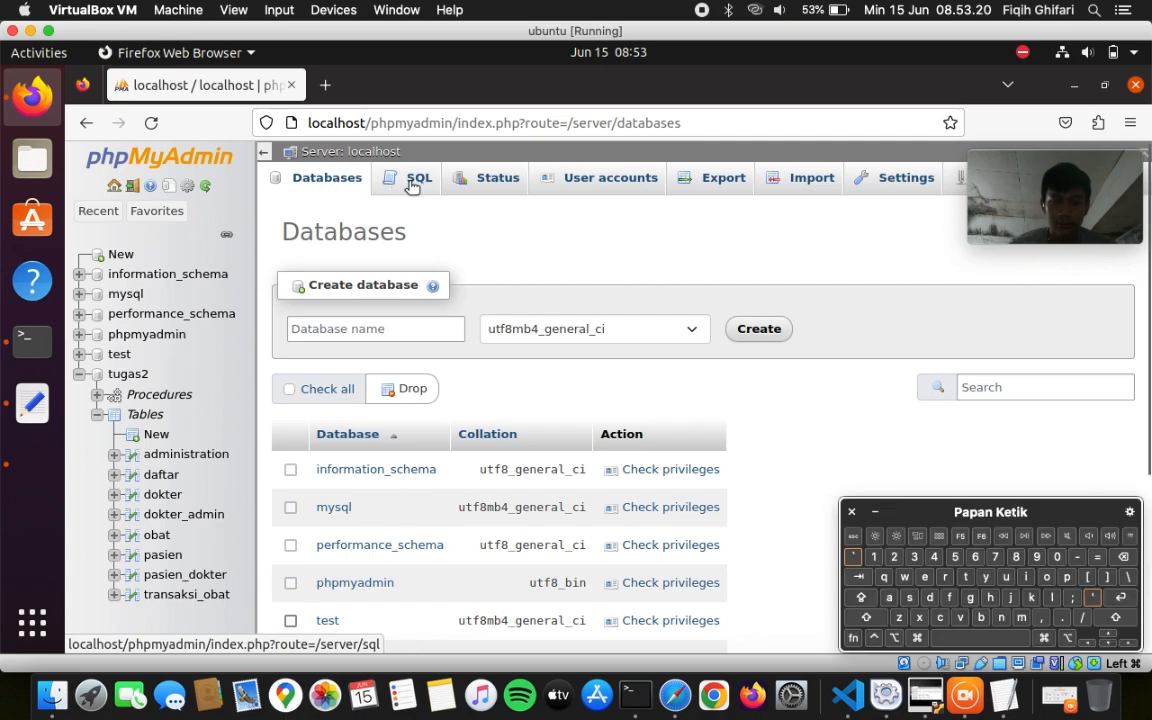
# - Pass through tugas2's SQL tab, then open an empty SQL editor at the localhost server level
pyautogui.click(98, 211)
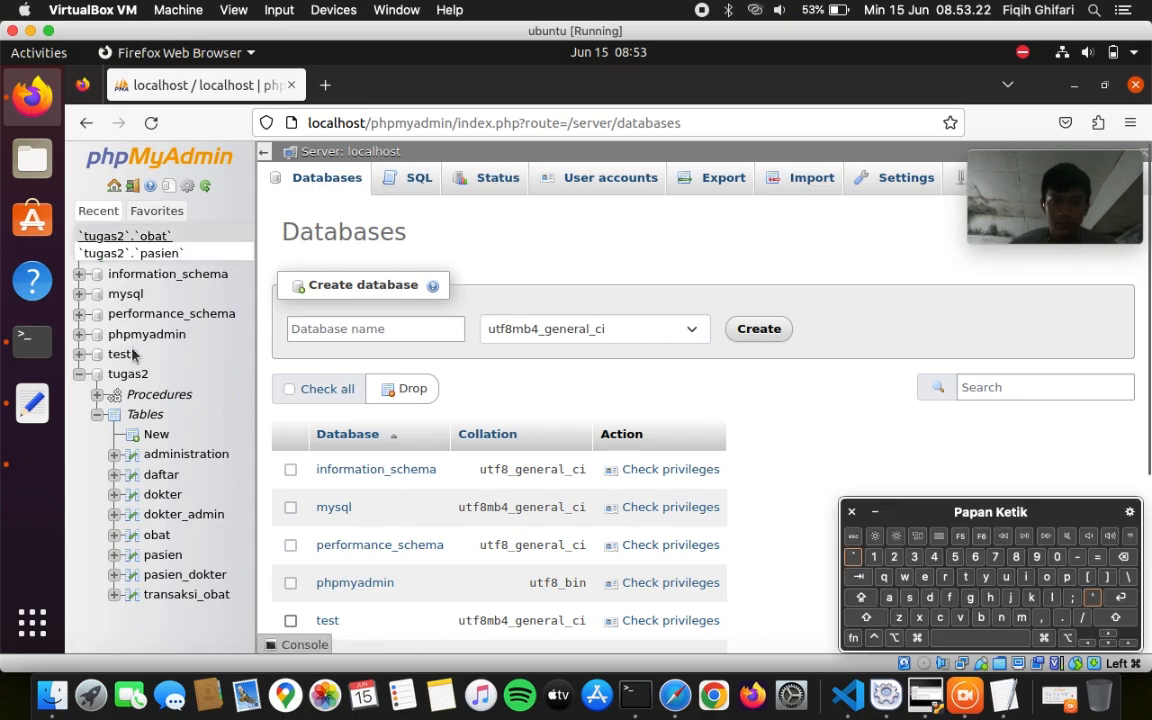
pyautogui.click(133, 373)
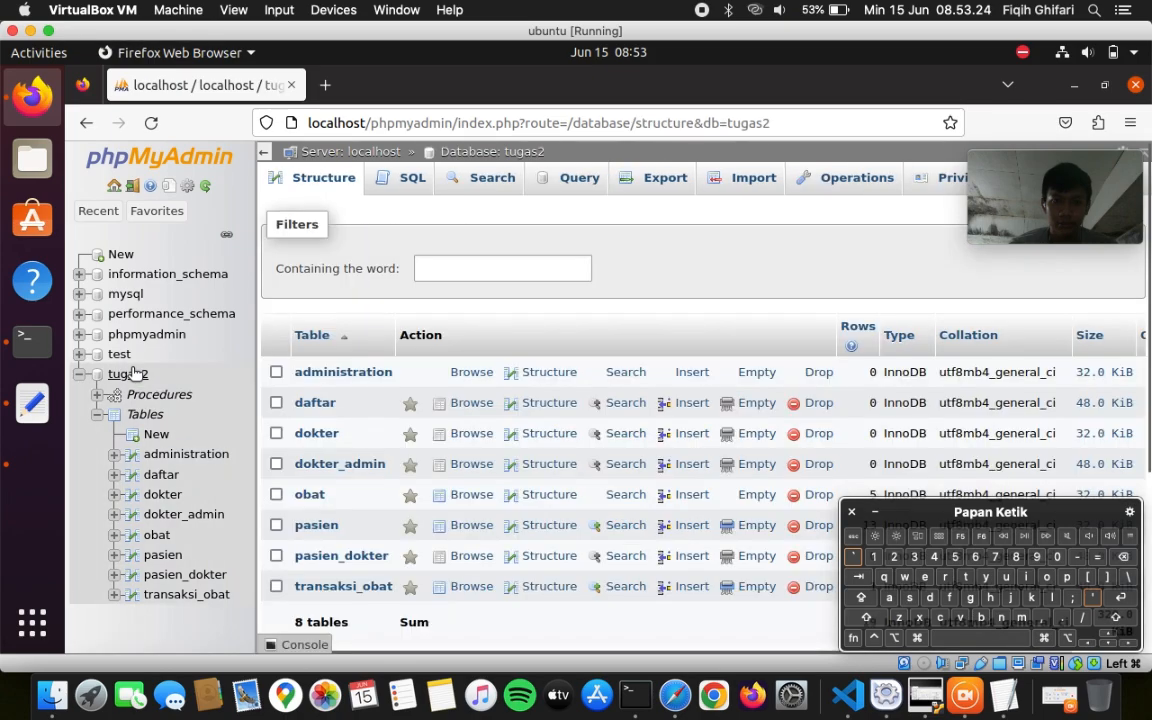
pyautogui.click(414, 181)
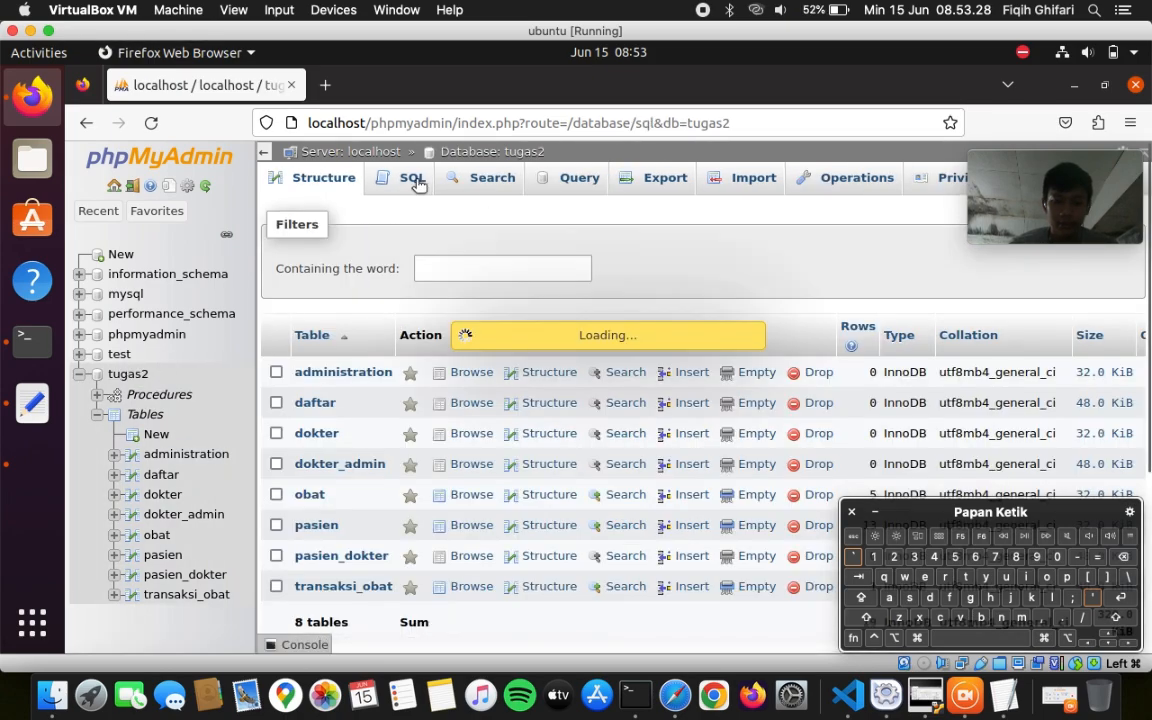
pyautogui.click(115, 189)
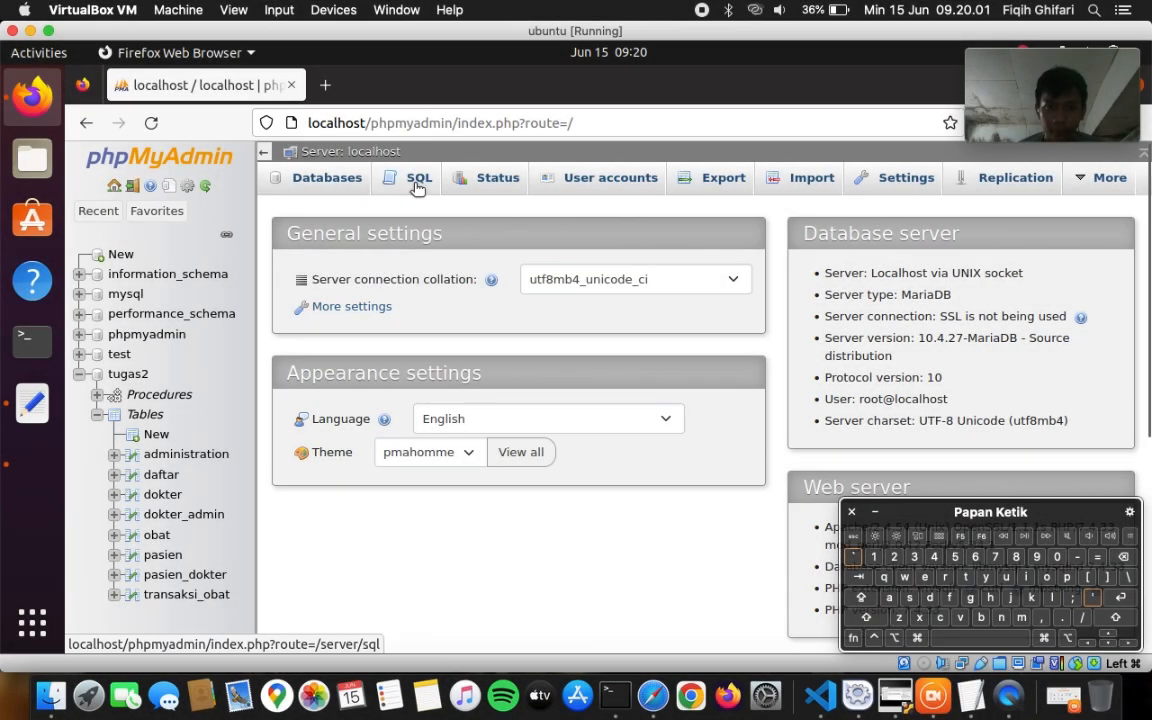
pyautogui.click(418, 189)
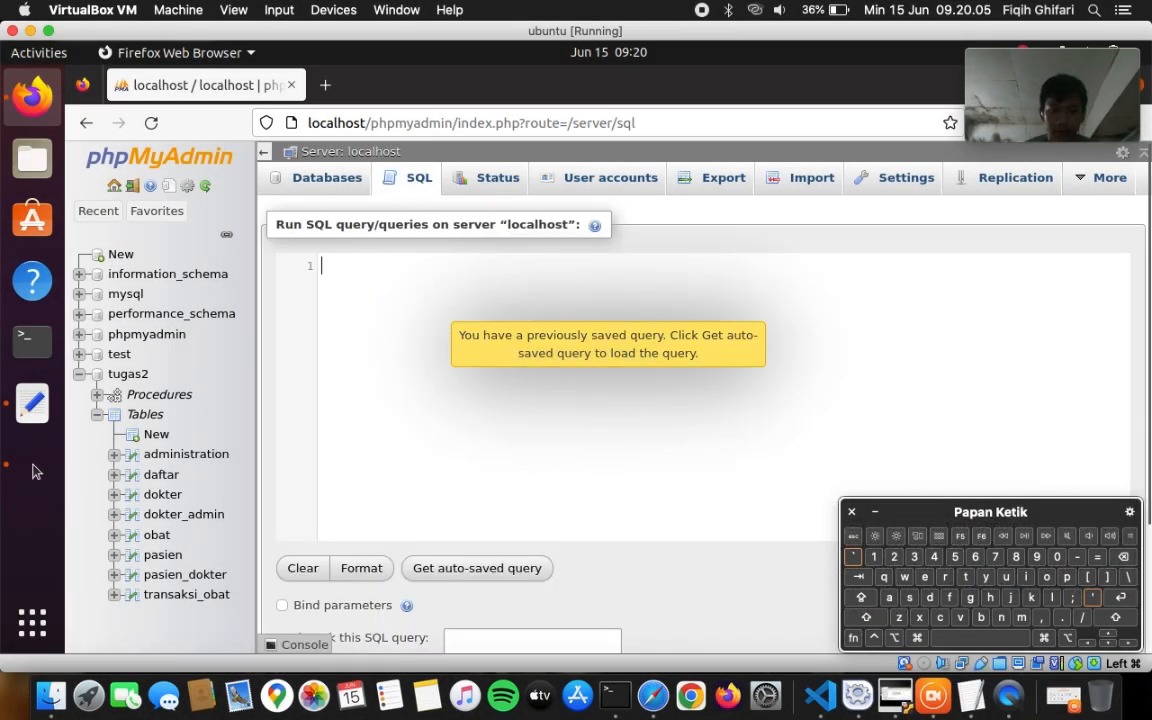
# - Close the error code.txt notes without saving its changes
pyautogui.click(24, 415)
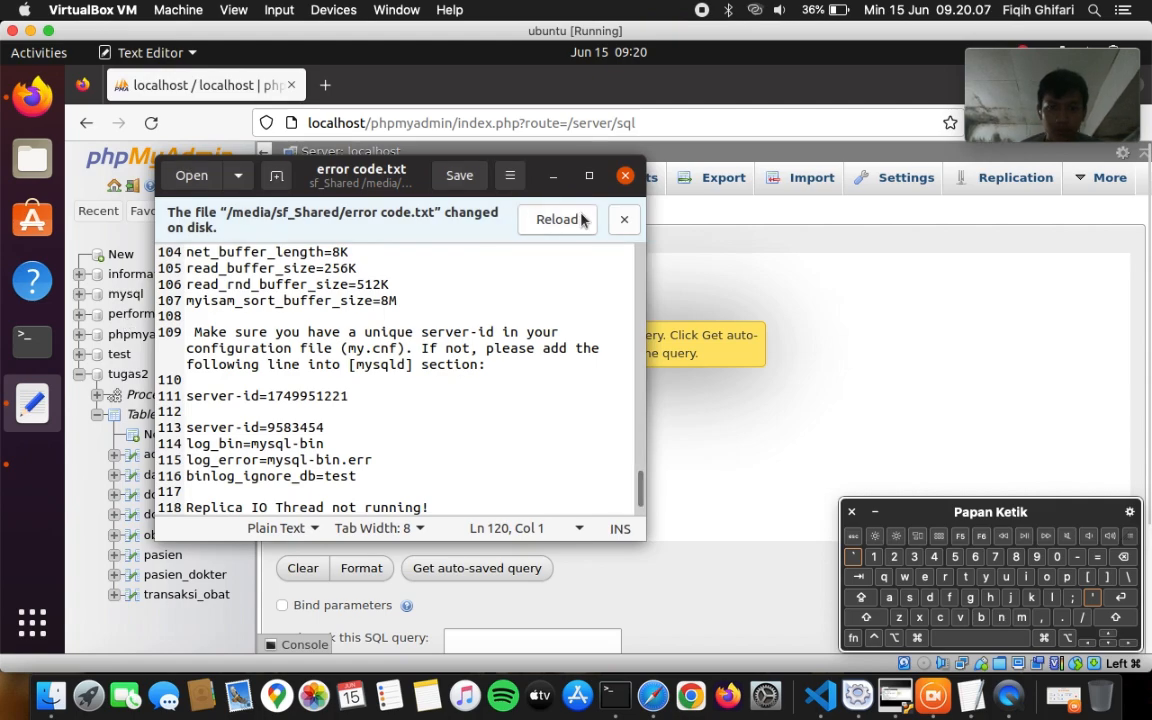
pyautogui.click(620, 220)
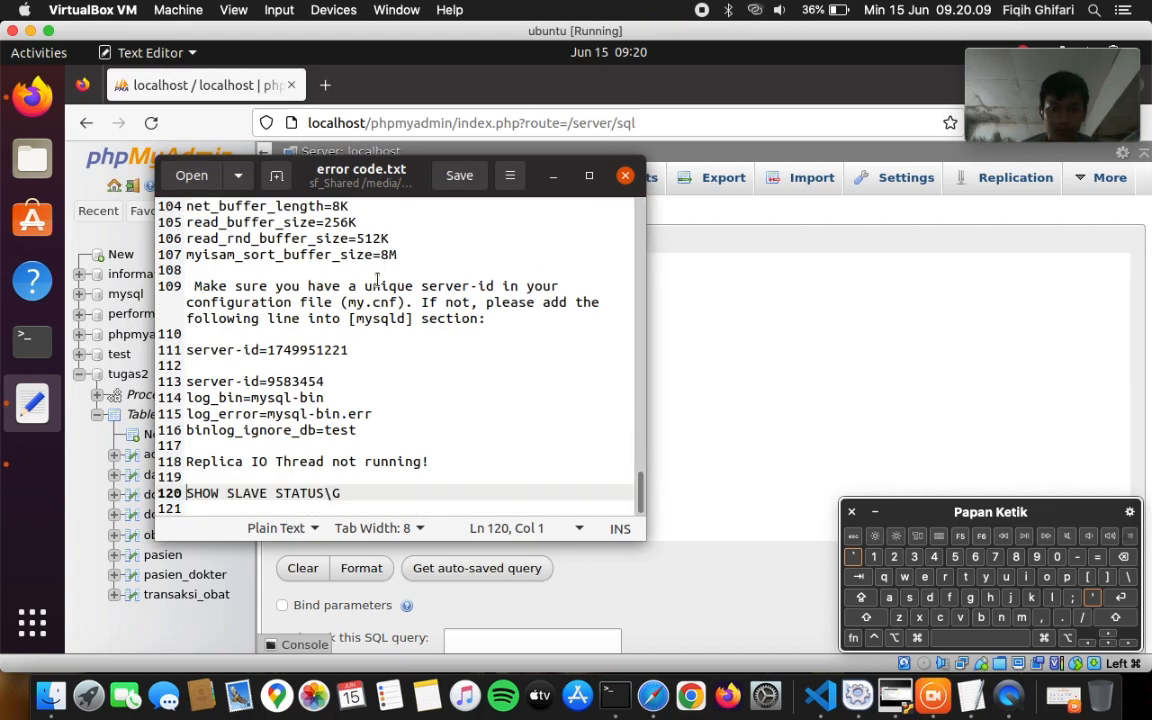
pyautogui.click(626, 174)
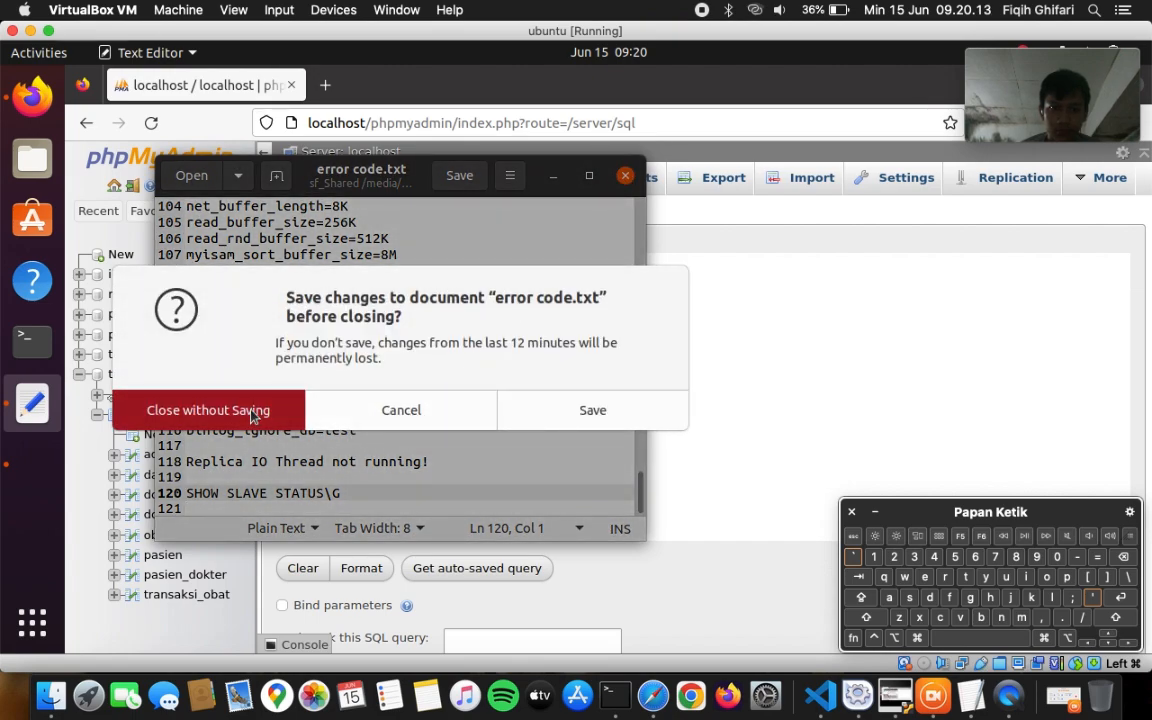
pyautogui.click(251, 414)
# - Reopen error code.txt from sf_Shared and copy lines 122–129, STOP SLAVE through START SLAVE
pyautogui.click(32, 402)
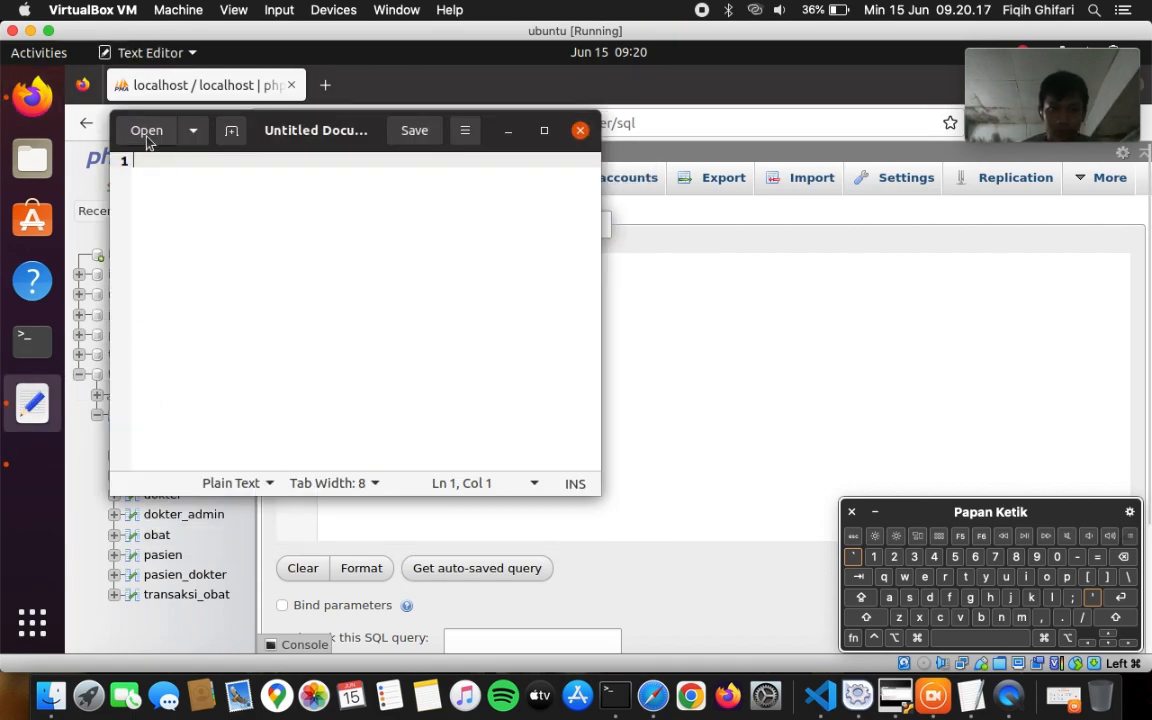
pyautogui.click(203, 130)
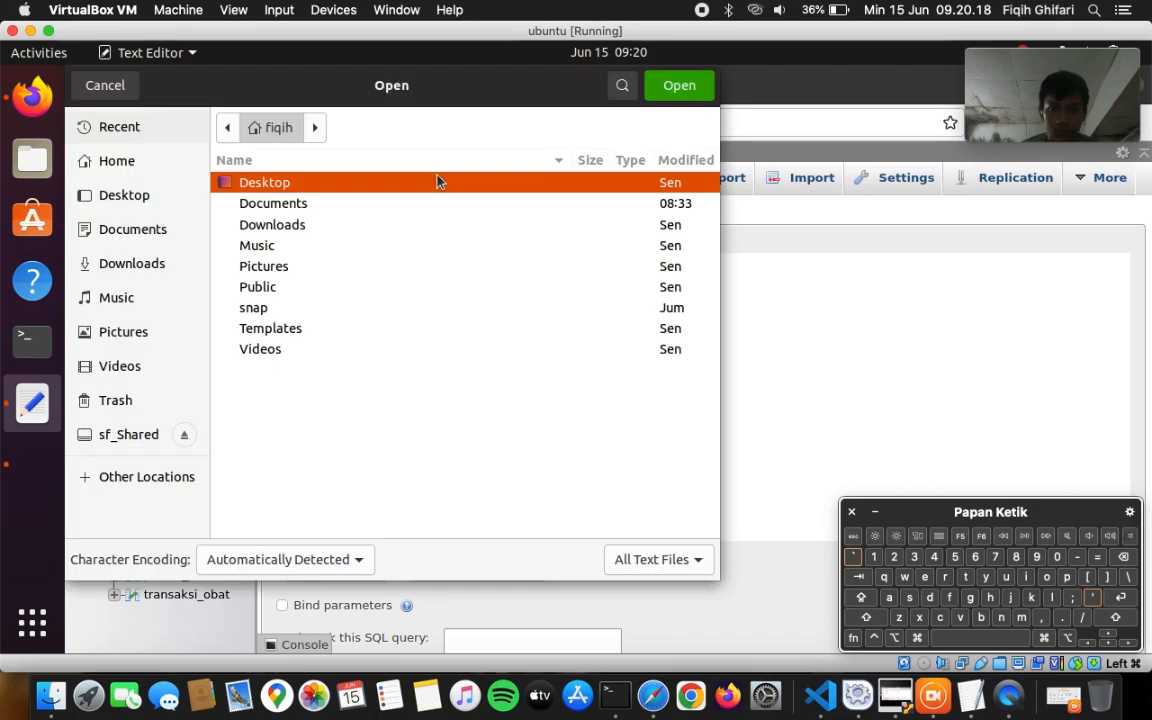
pyautogui.click(115, 435)
pyautogui.doubleClick(352, 182)
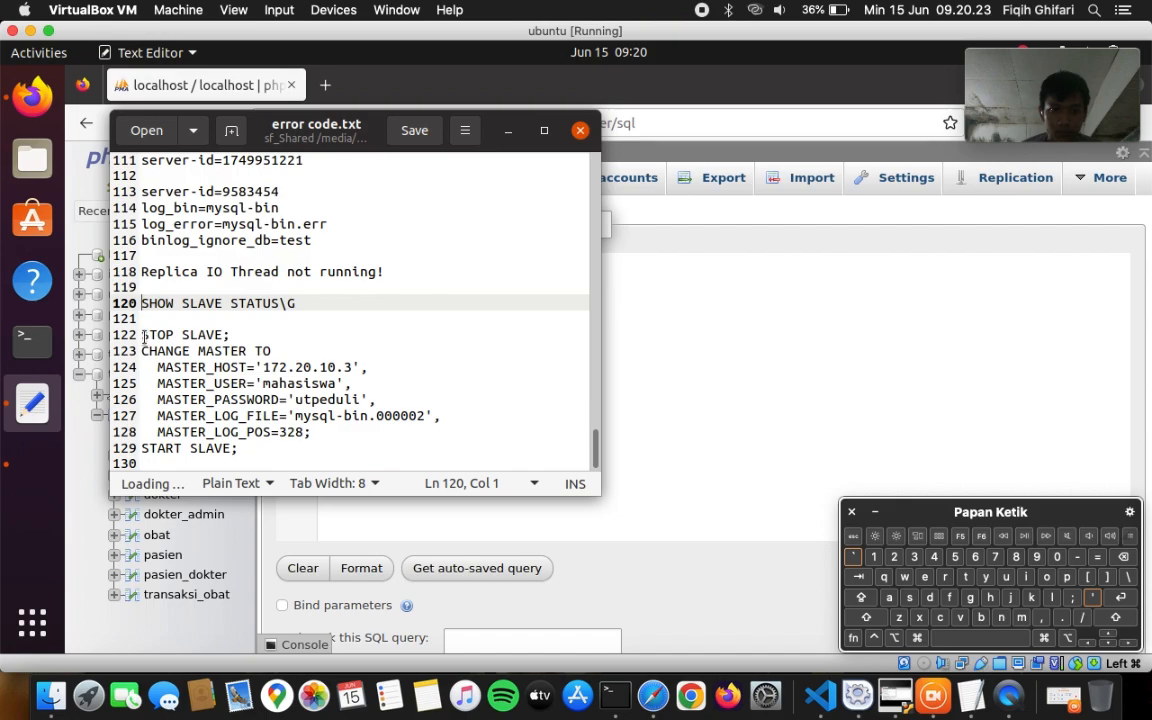
pyautogui.moveTo(143, 336); pyautogui.dragTo(250, 455)
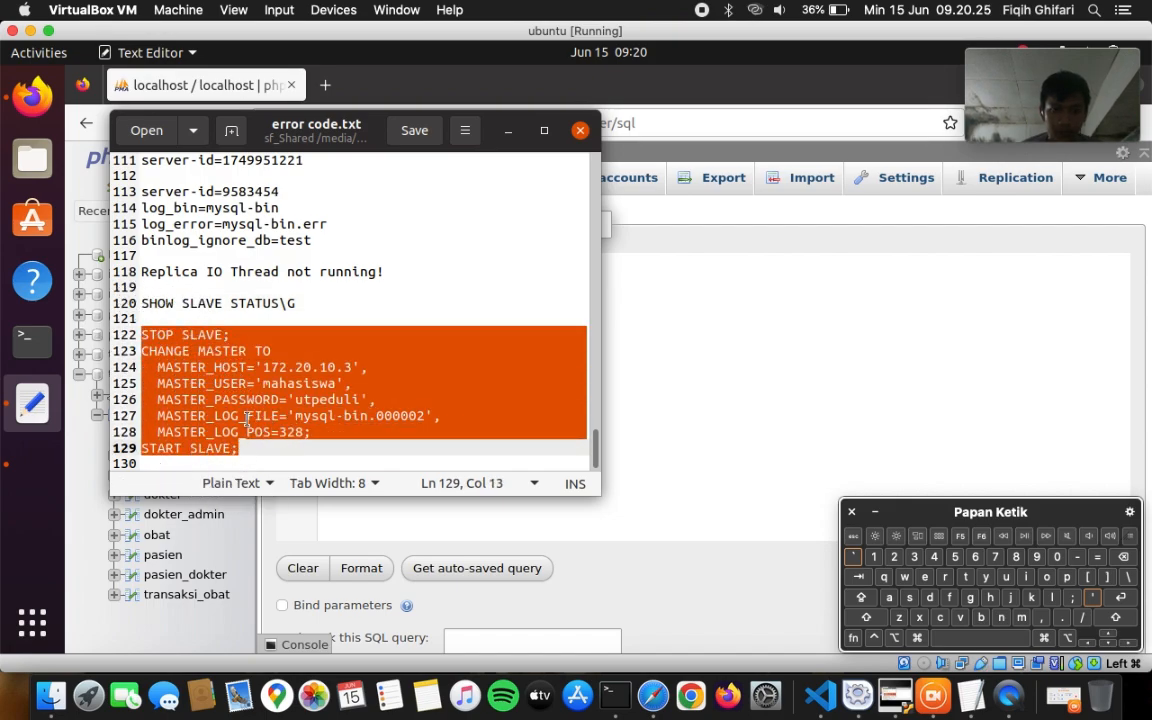
pyautogui.rightClick(247, 420)
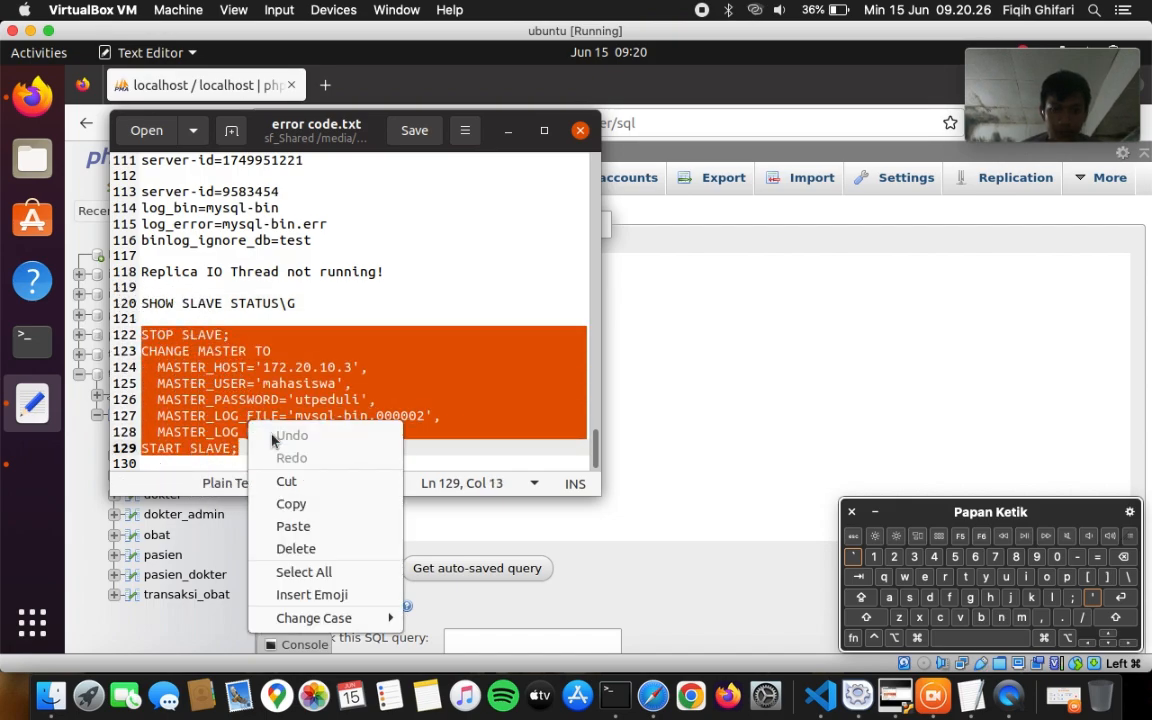
pyautogui.click(287, 503)
pyautogui.click(802, 304)
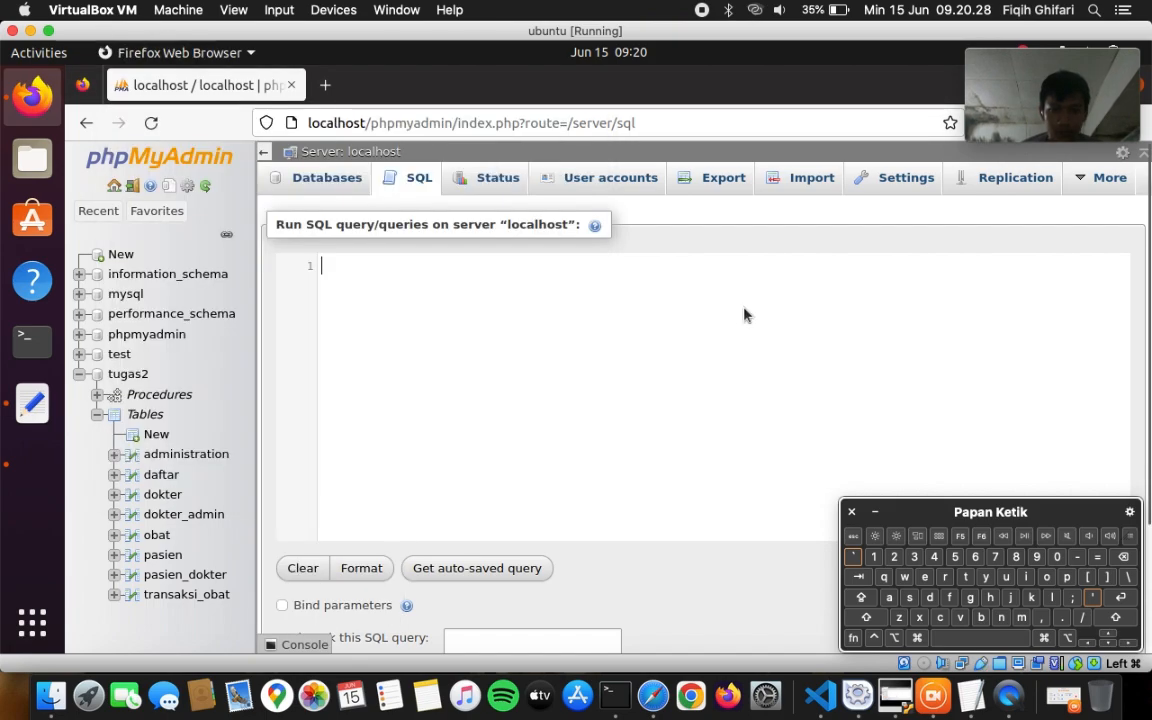
# - Put the copied replication commands into the query box and fix the quote after 172.20.10.3
pyautogui.rightClick(645, 331)
pyautogui.click(363, 267)
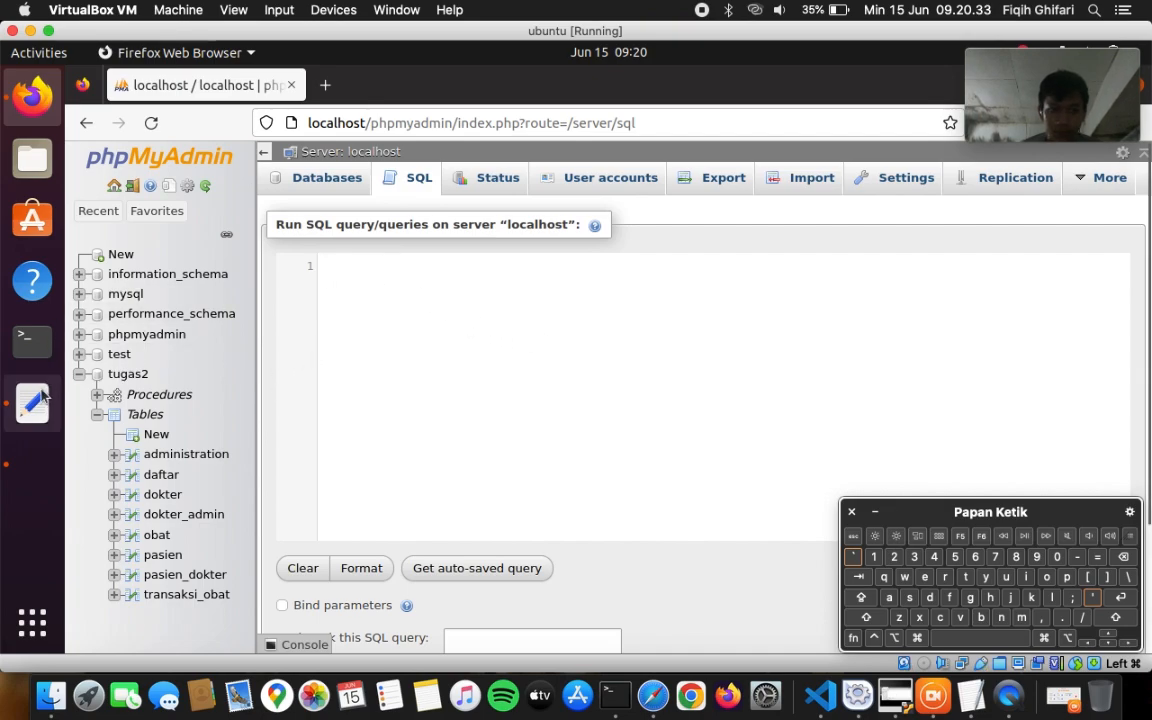
pyautogui.click(40, 398)
pyautogui.moveTo(290, 355); pyautogui.dragTo(676, 309)
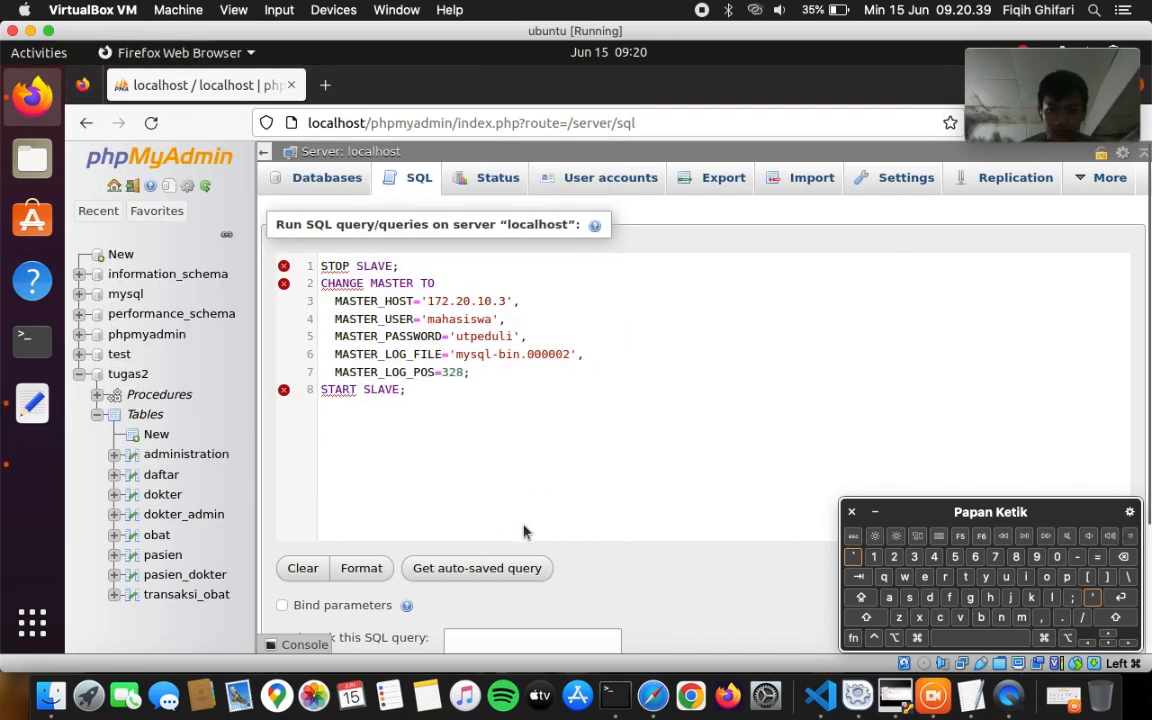
pyautogui.press('Left')
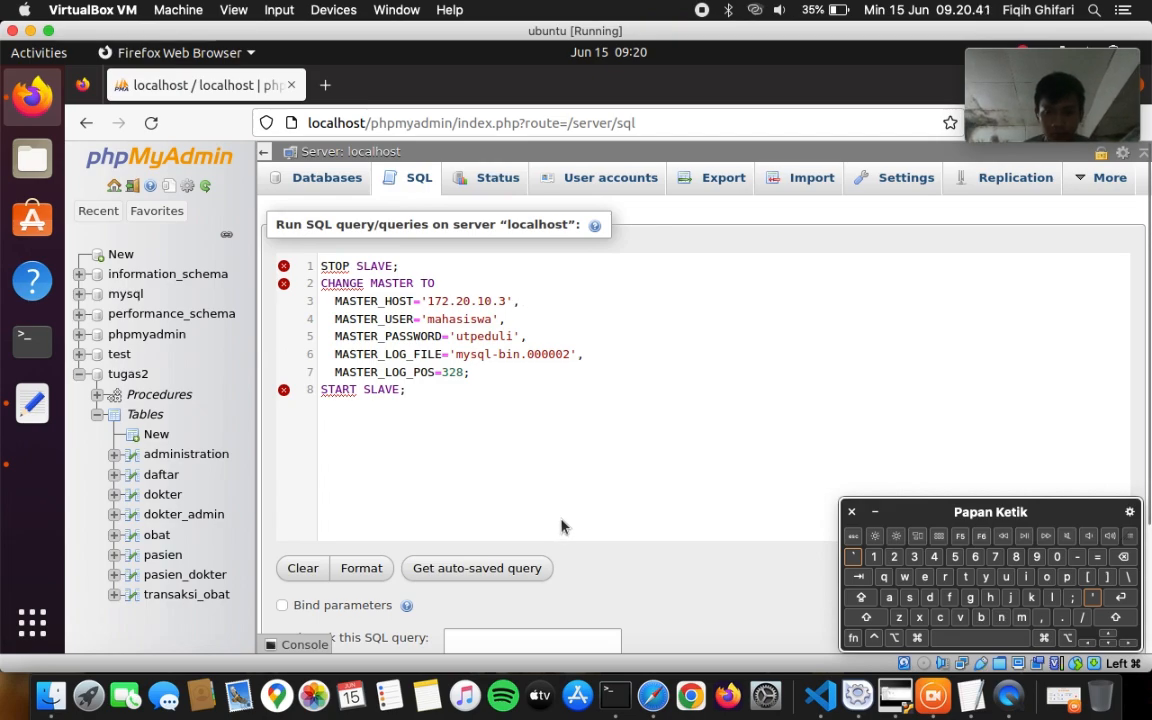
pyautogui.press('BackSpace')
pyautogui.write("'")
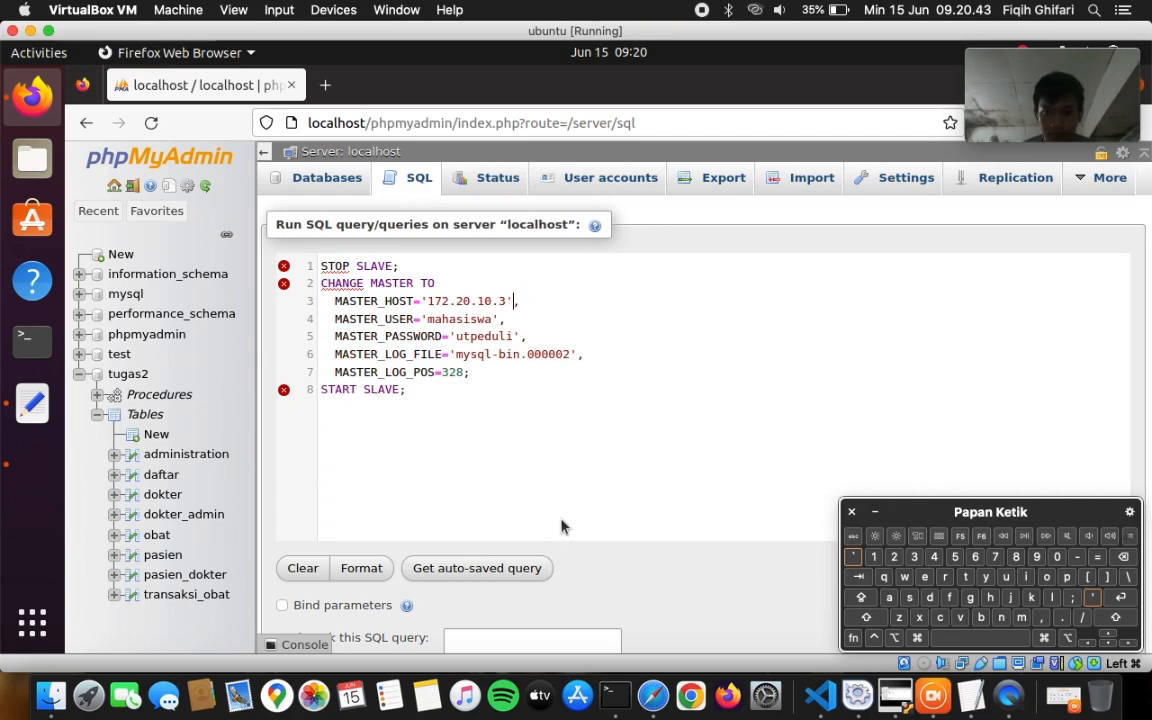
# - Run the STOP SLAVE, CHANGE MASTER TO and START SLAVE statements and review the results
pyautogui.click(566, 439)
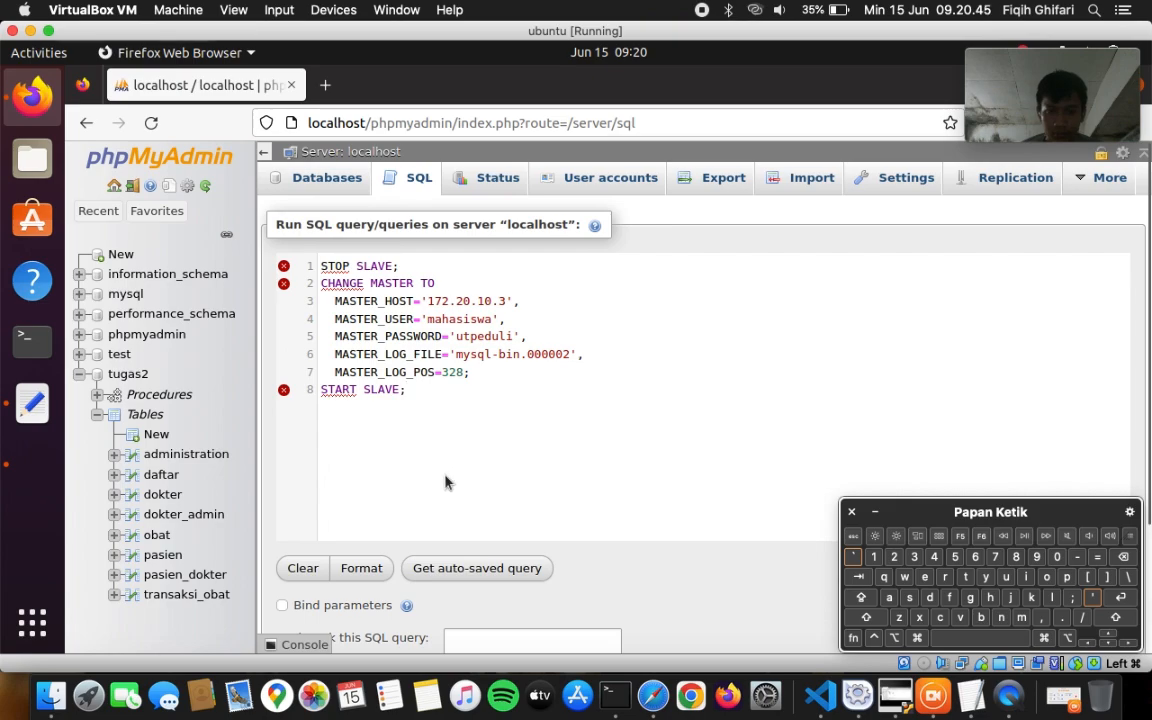
pyautogui.scroll(-2, 445, 478)
pyautogui.click(291, 580)
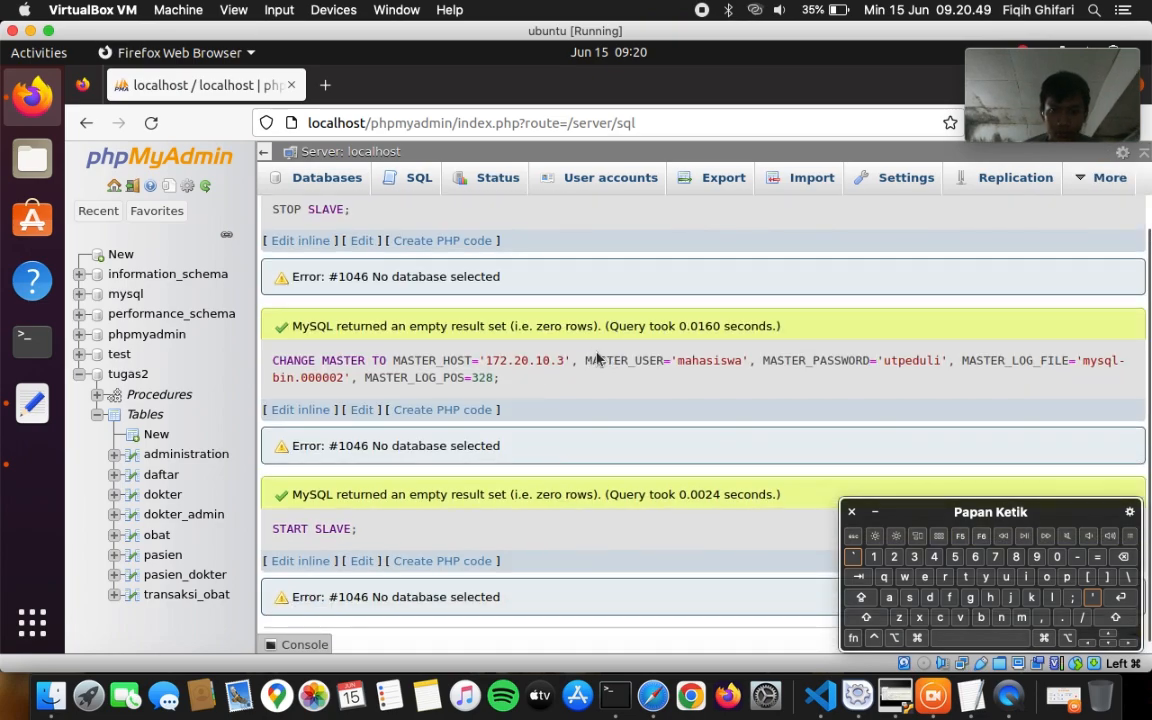
pyautogui.scroll(2, 595, 355)
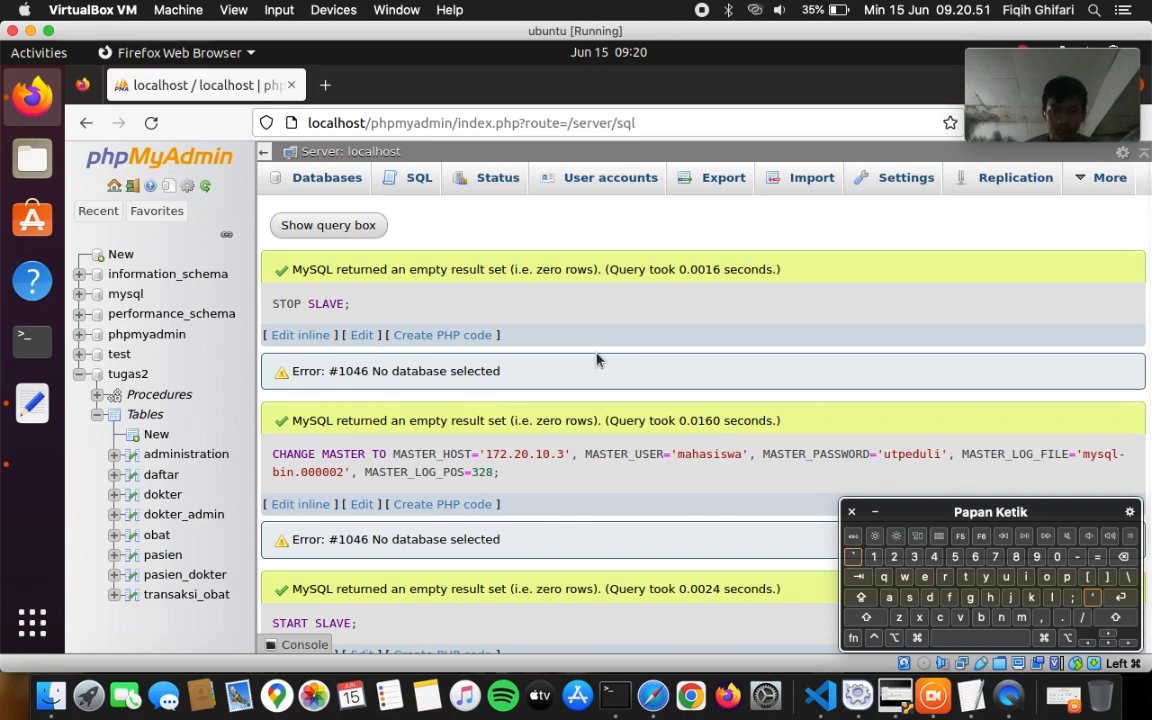
pyautogui.scroll(-2, 597, 359)
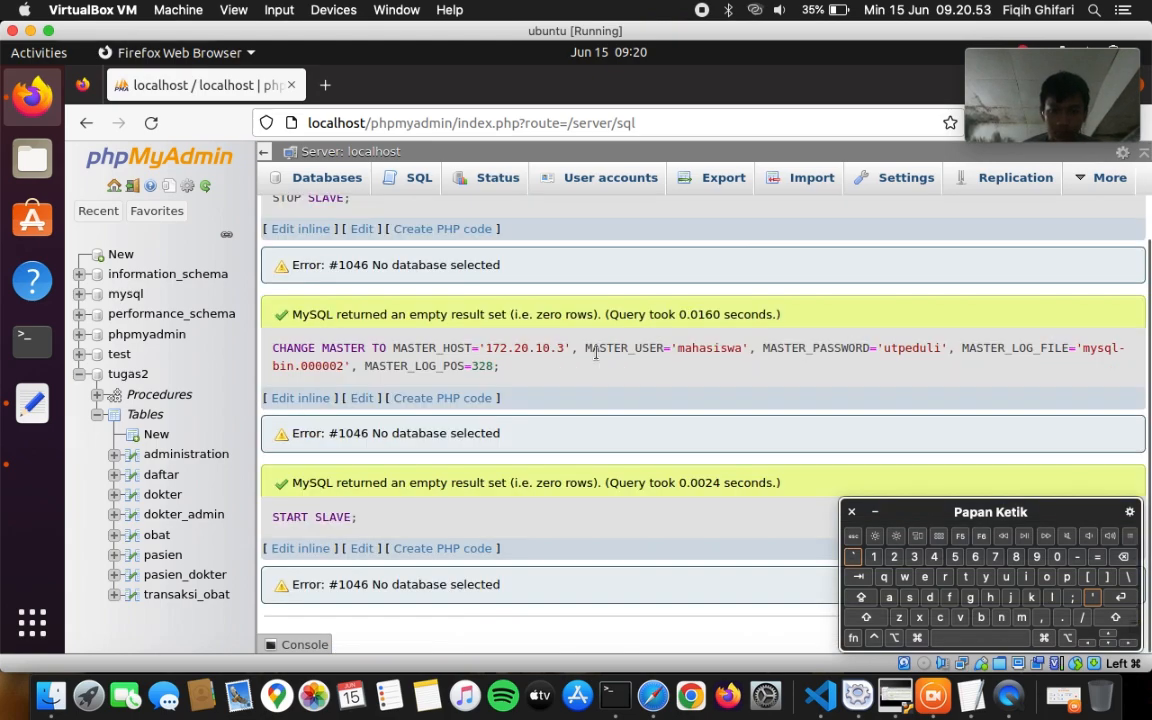
pyautogui.scroll(2, 597, 359)
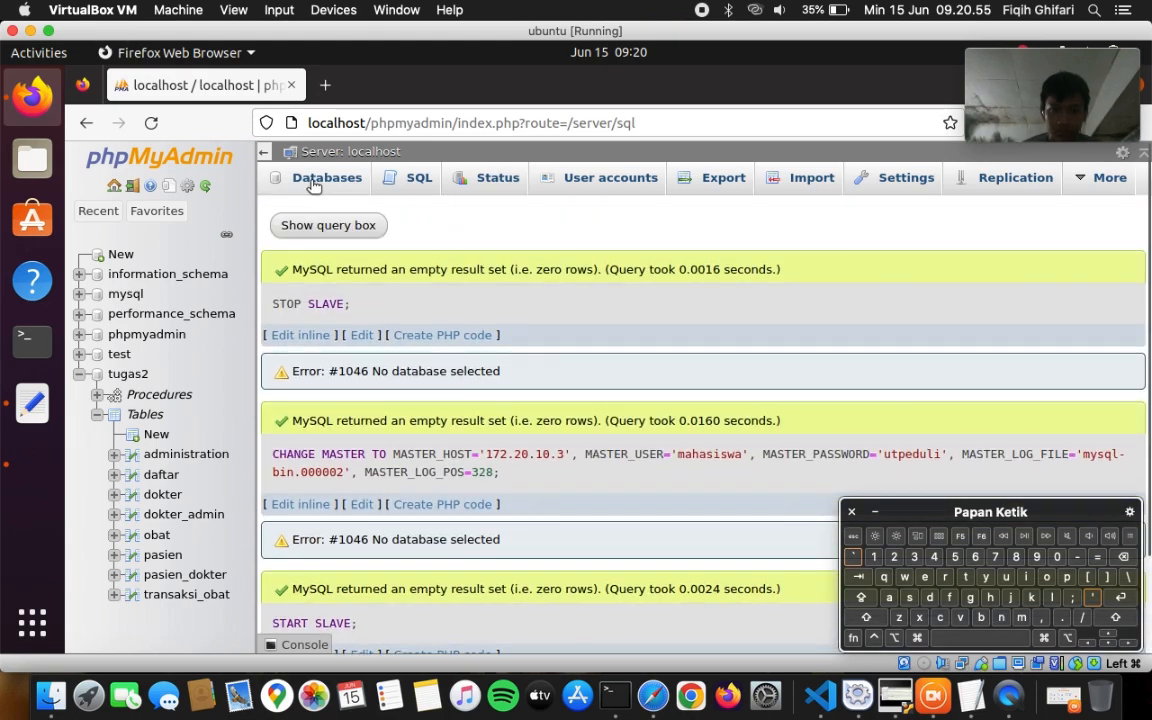
# - Show the replica status table with Slave_IO_Running and Slave_SQL_Running both Yes, then open tugas2
pyautogui.click(988, 181)
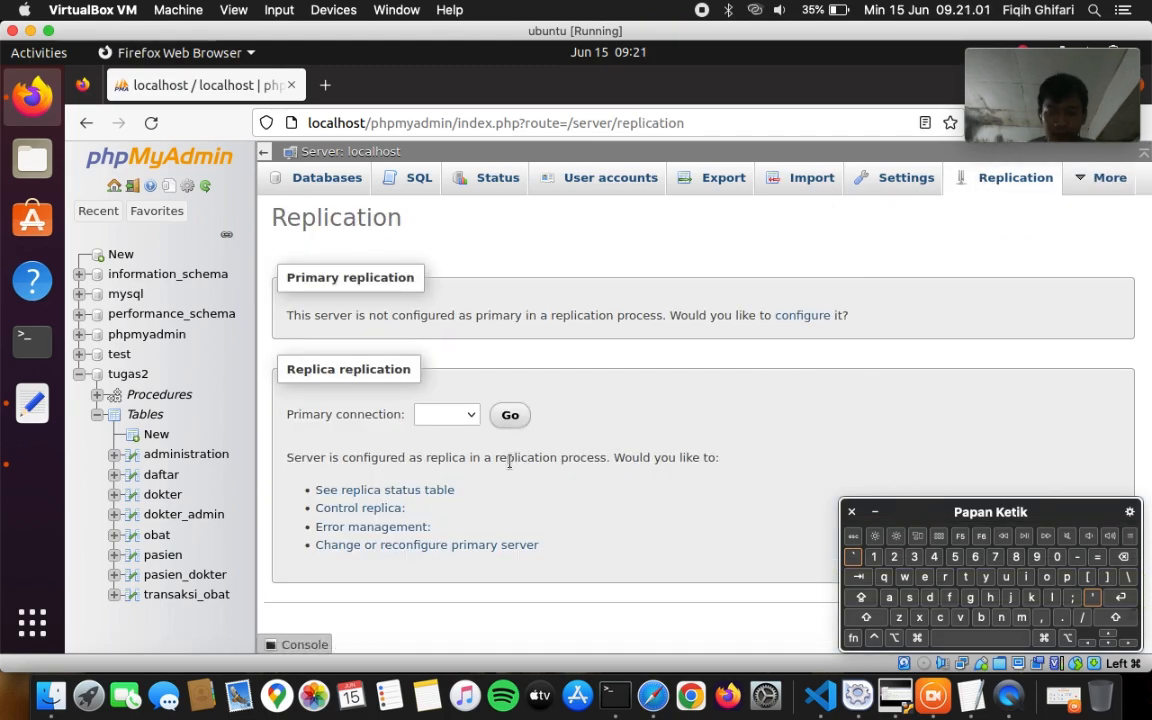
pyautogui.click(437, 490)
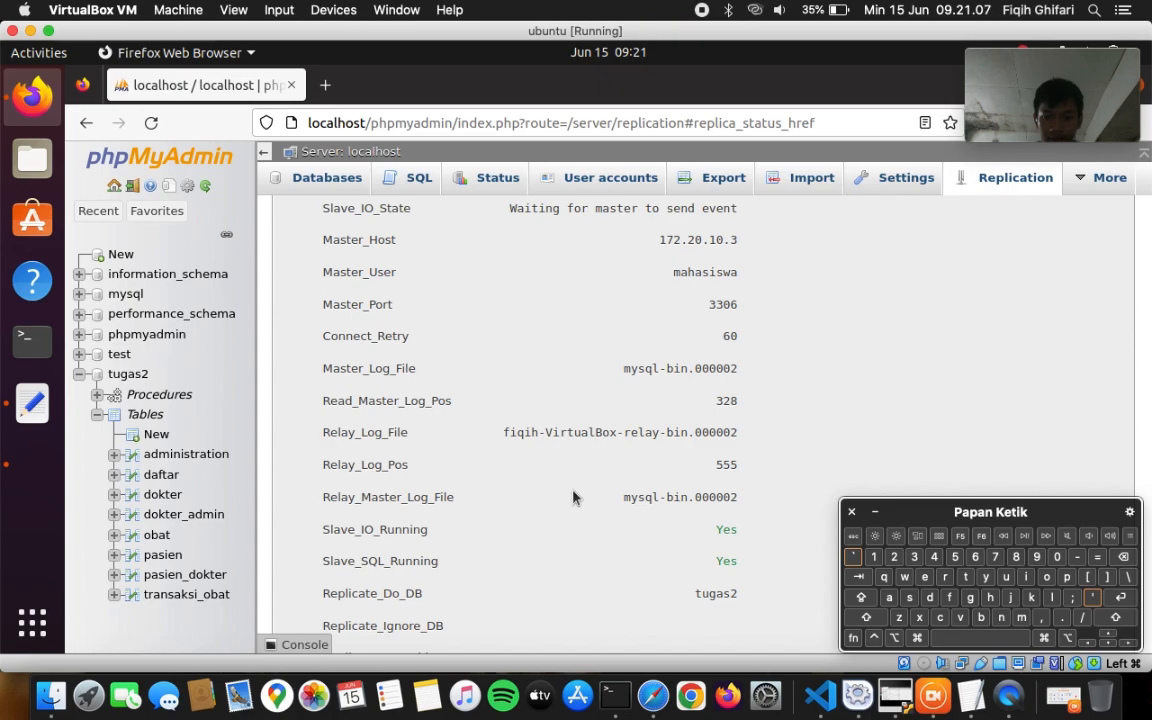
pyautogui.scroll(4, 573, 497)
pyautogui.scroll(-4, 573, 497)
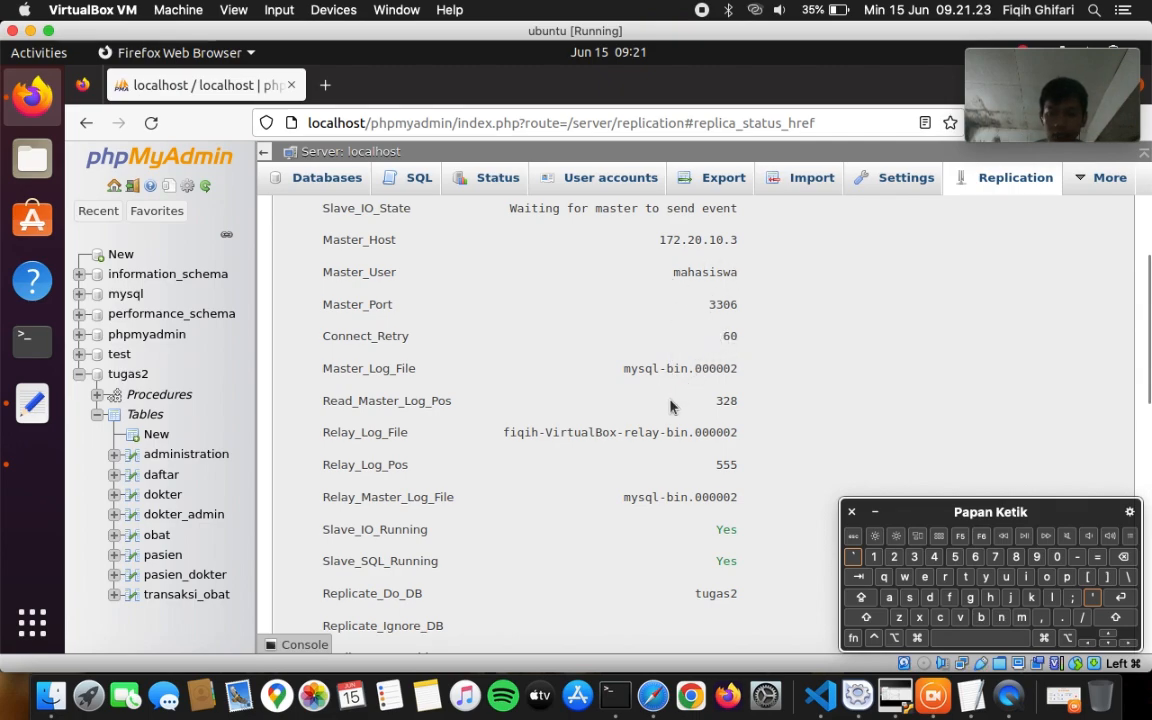
pyautogui.scroll(-7, 671, 405)
pyautogui.scroll(-2, 671, 405)
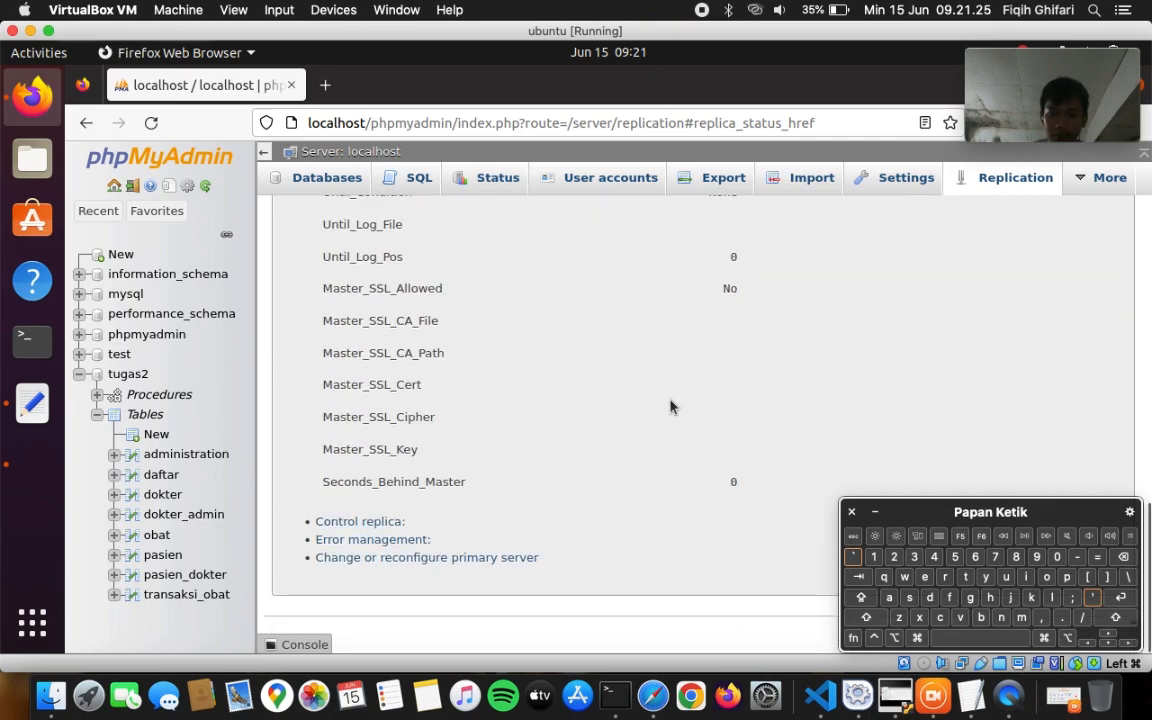
pyautogui.scroll(10, 671, 405)
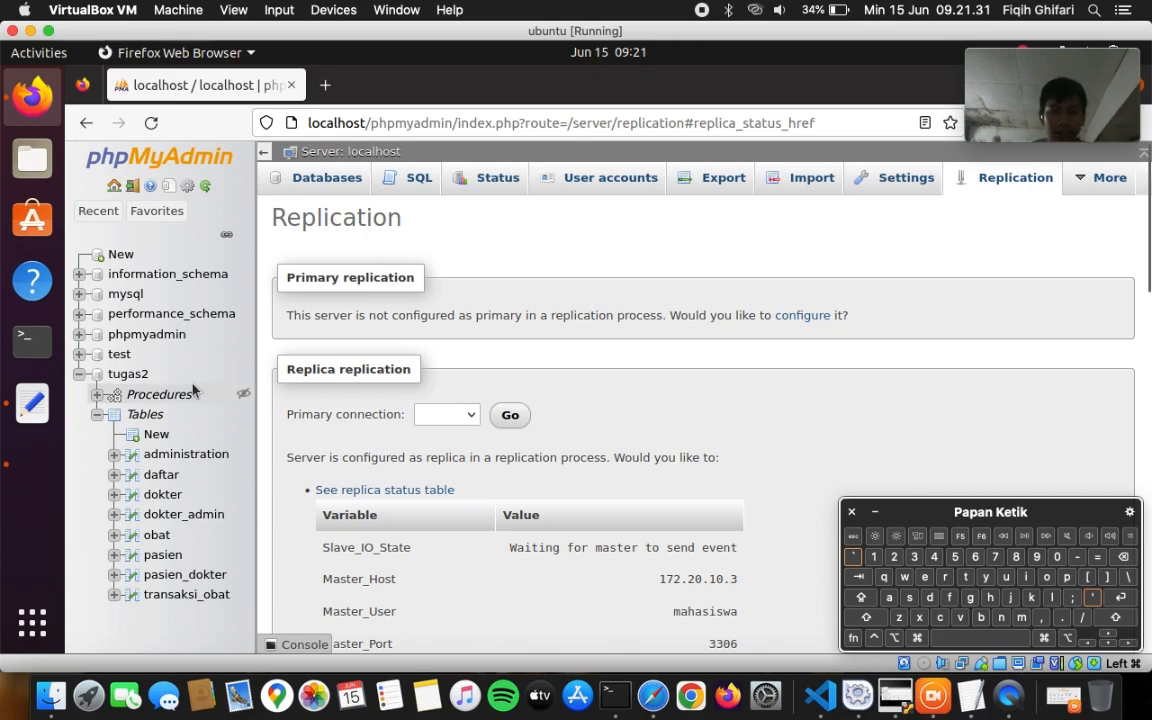
pyautogui.click(133, 376)
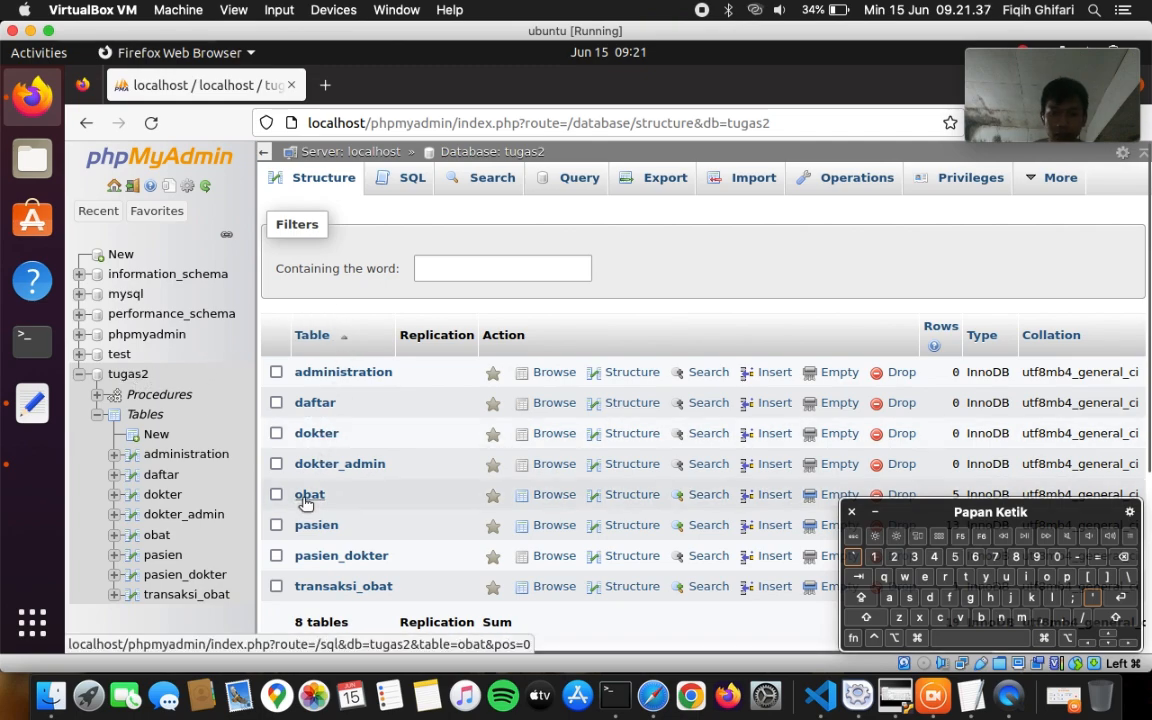
# - Browse the replica's obat rows OB001 through OB005, moving the on-screen keyboard aside
pyautogui.click(306, 497)
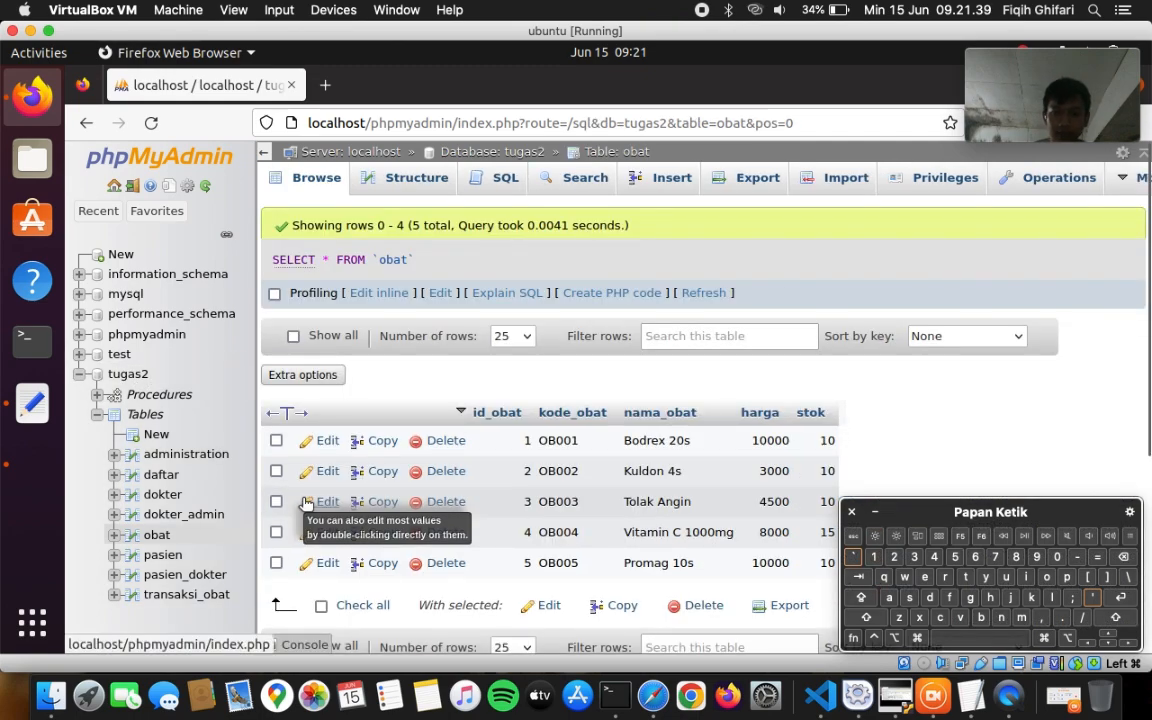
pyautogui.moveTo(913, 511); pyautogui.dragTo(924, 488)
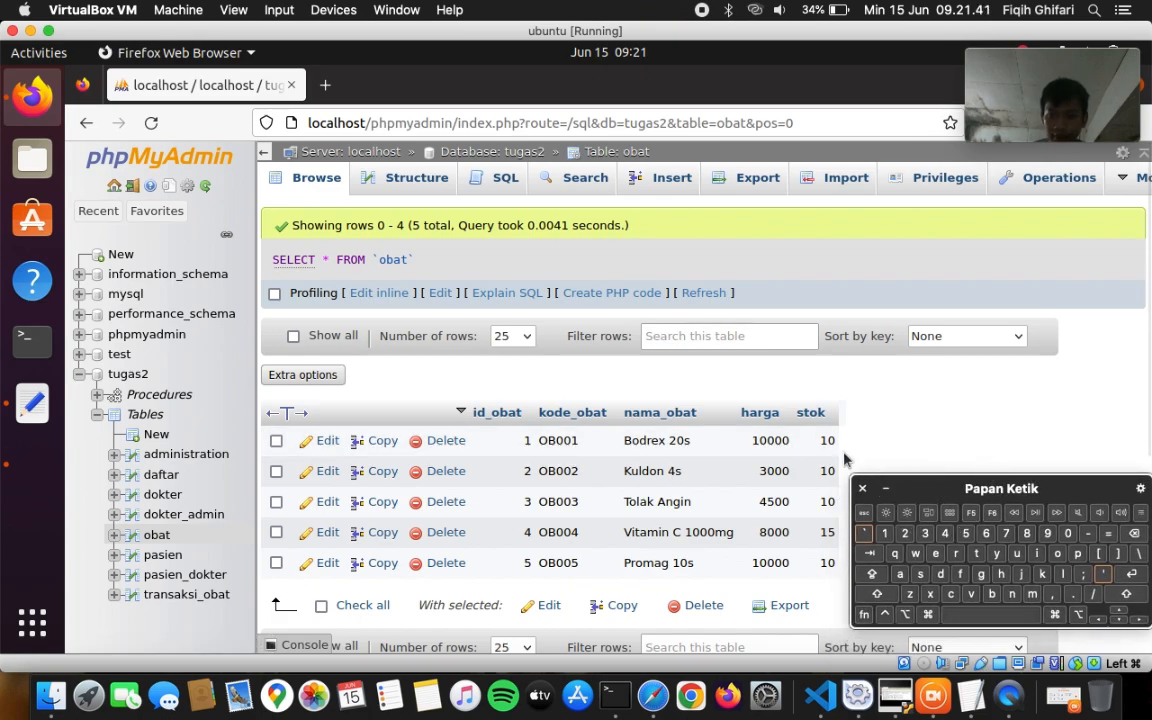
# - Switch to Safari on the Mac and reload the primary's Replication page
pyautogui.click(650, 690)
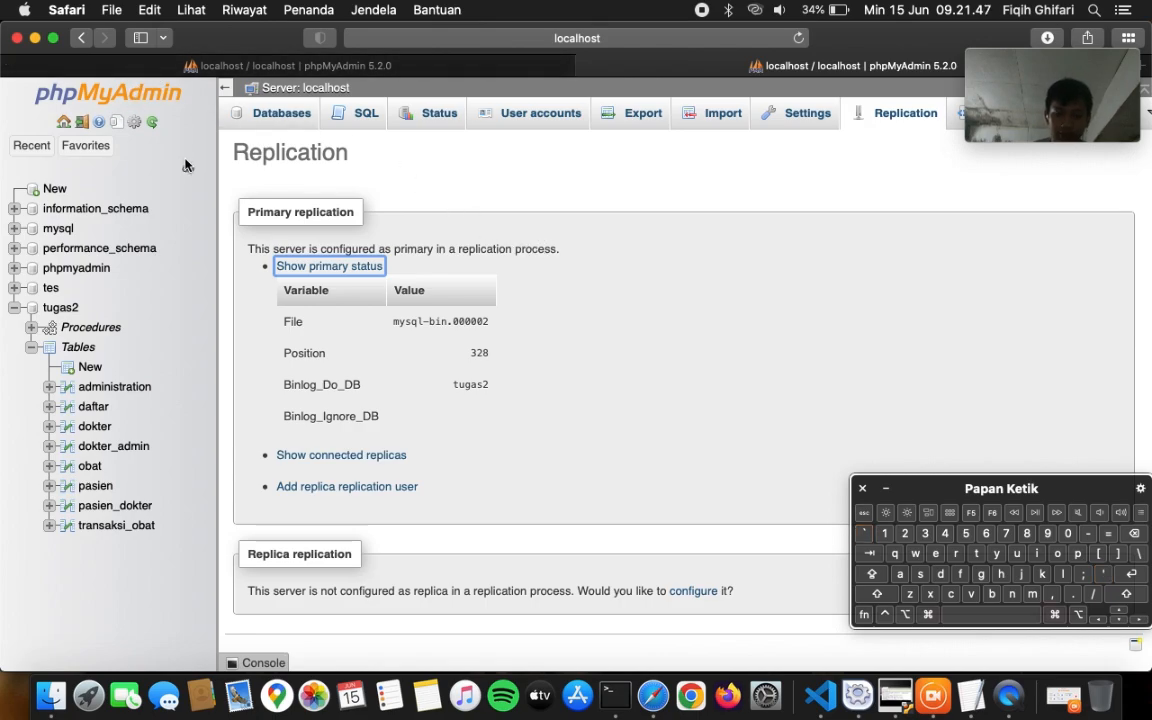
pyautogui.press('super+r')
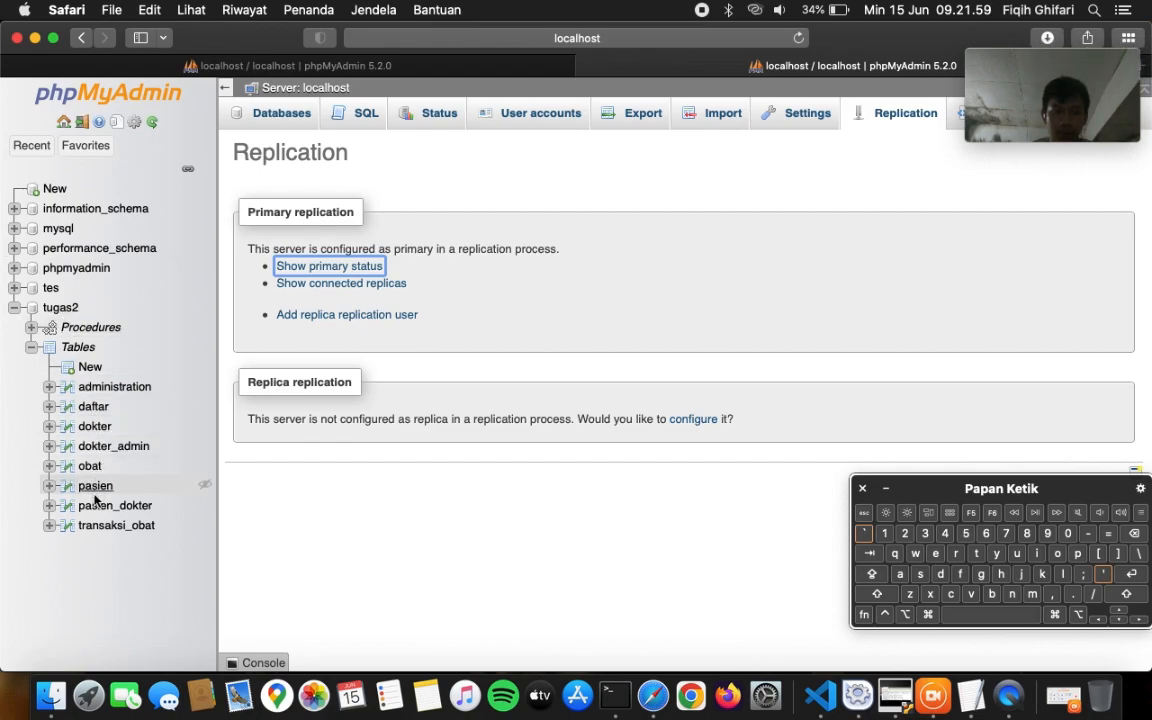
# - Open a new-row form for transaksi_obat and enter id_transaksi 2
pyautogui.click(97, 526)
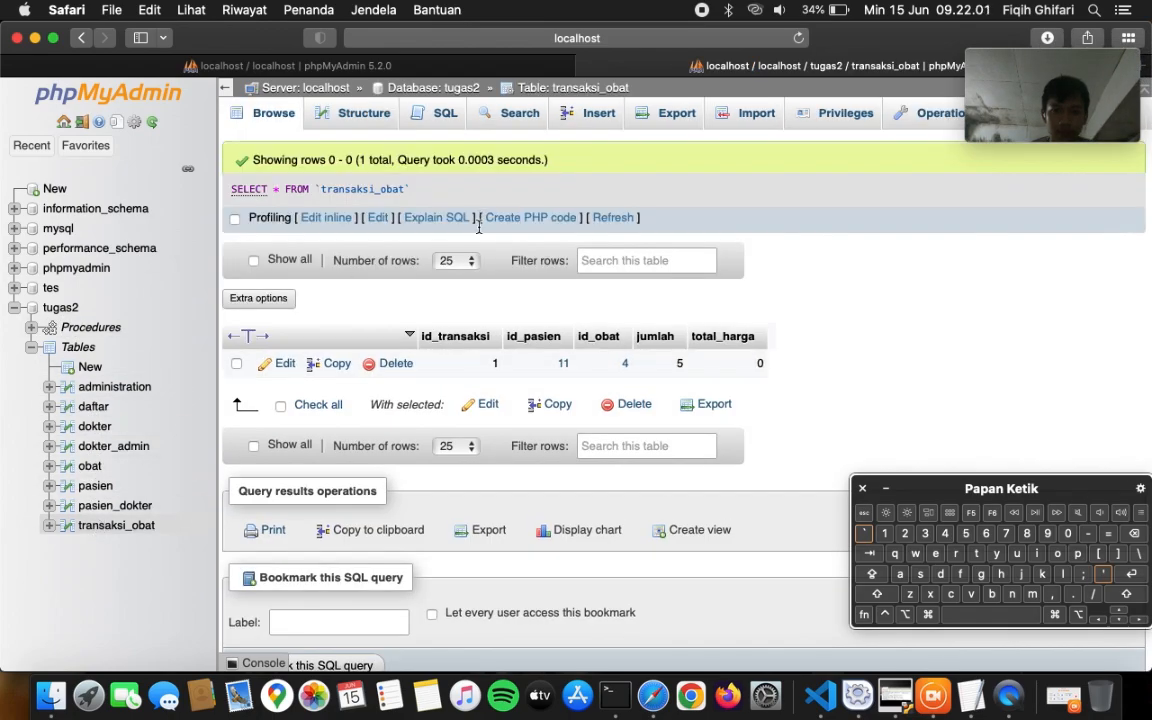
pyautogui.press('super+r')
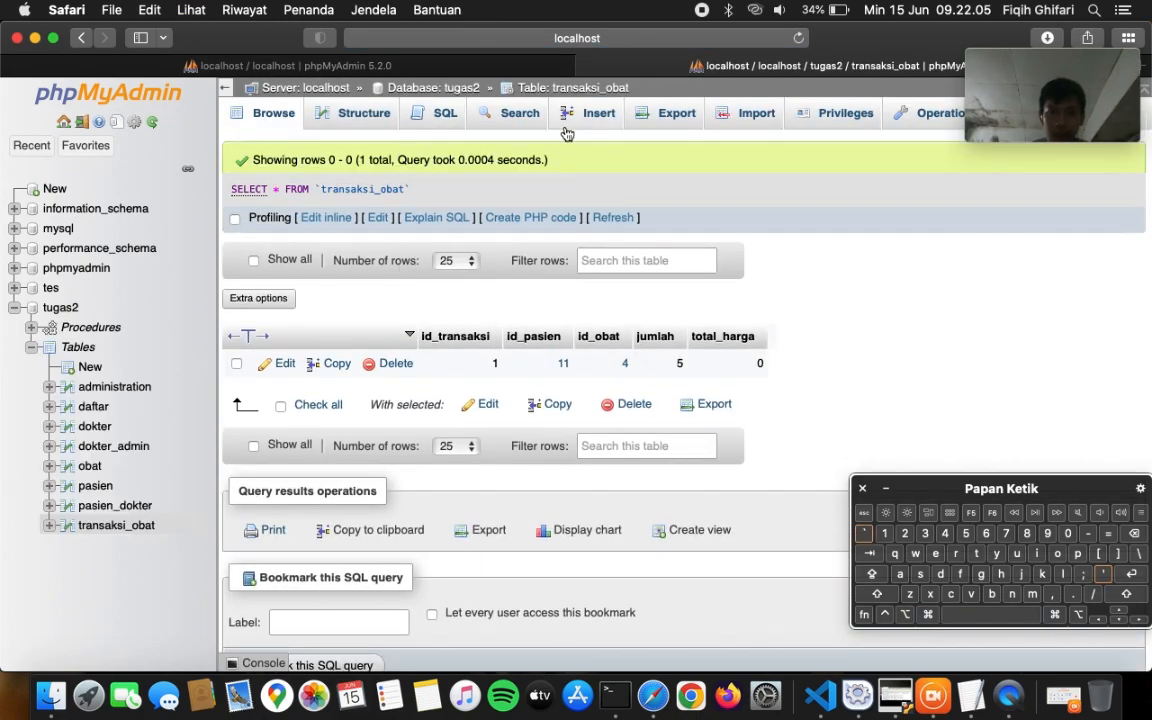
pyautogui.click(600, 116)
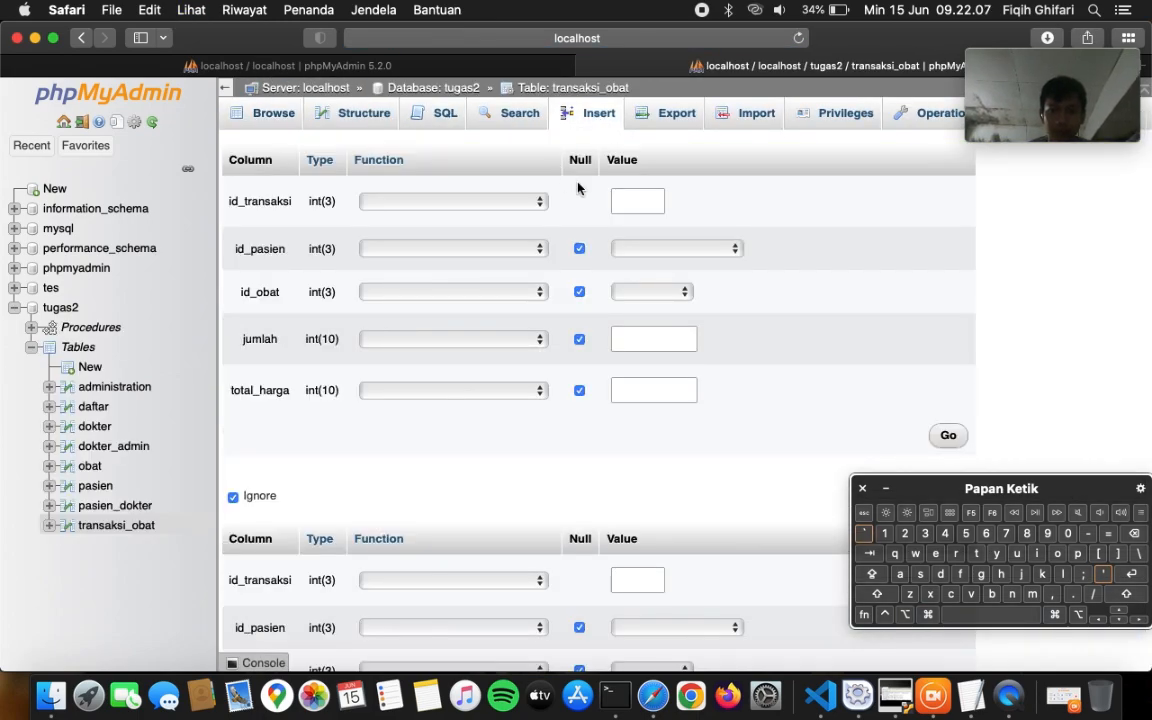
pyautogui.click(638, 203)
pyautogui.write('2')
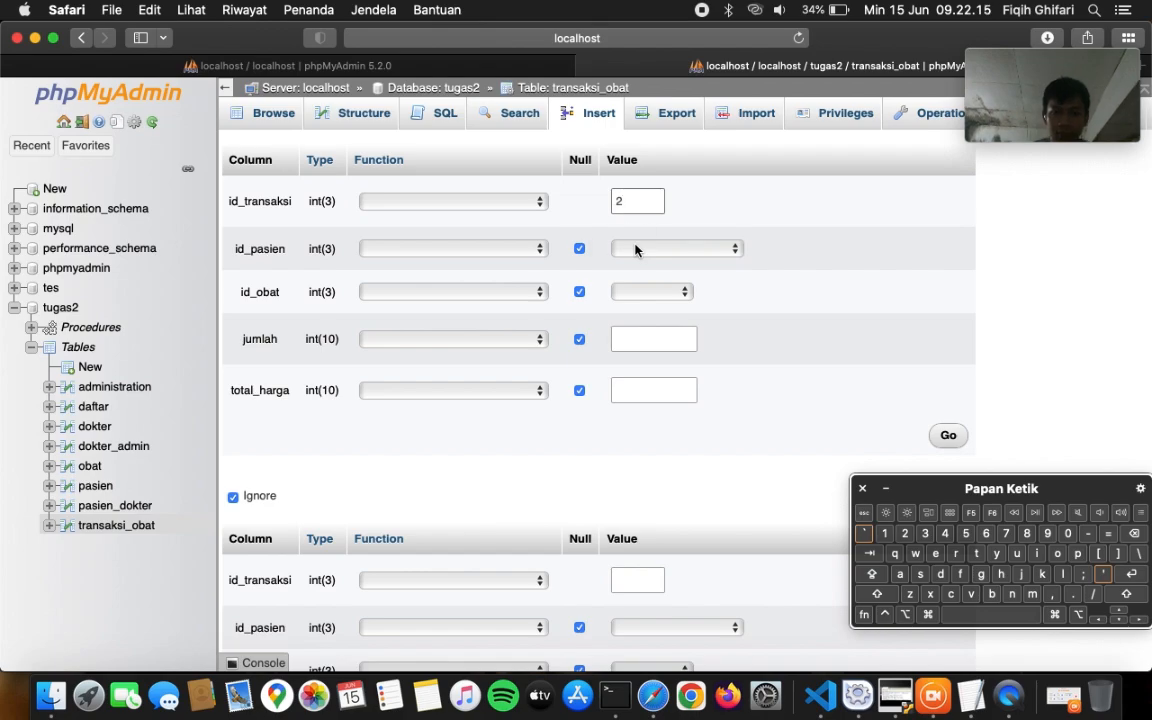
# - Choose patient 11 for id_pasien and 4 - OB004 for id_obat
pyautogui.click(635, 249)
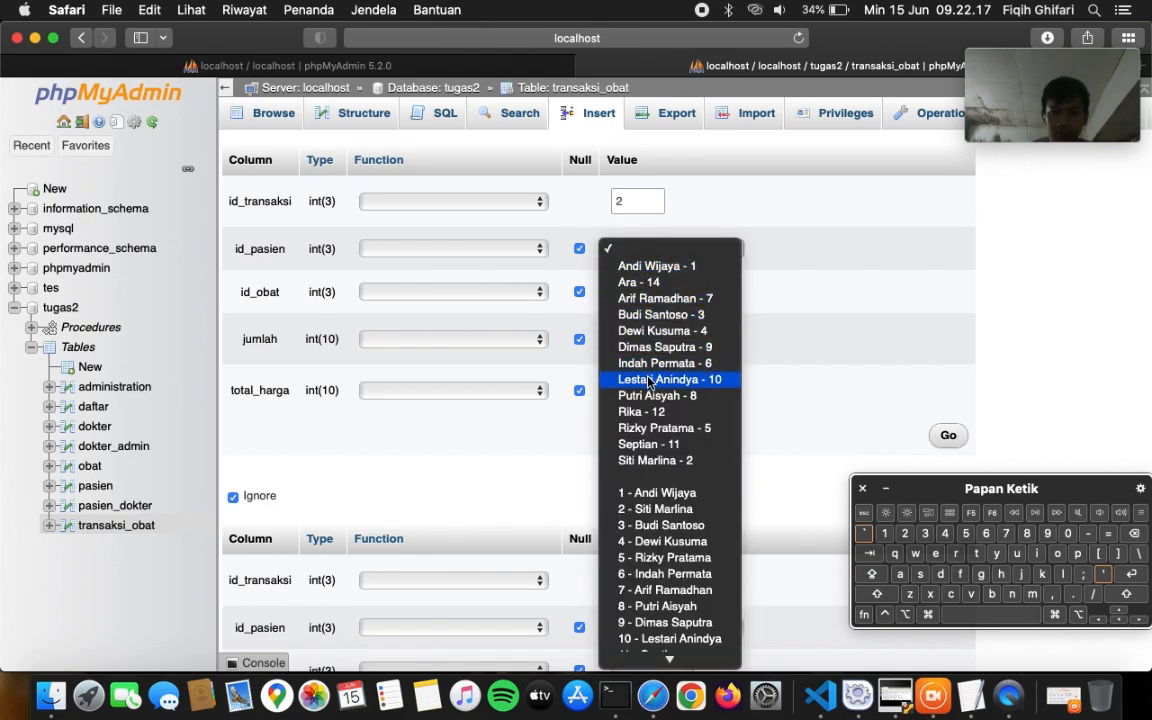
pyautogui.scroll(-2, 645, 497)
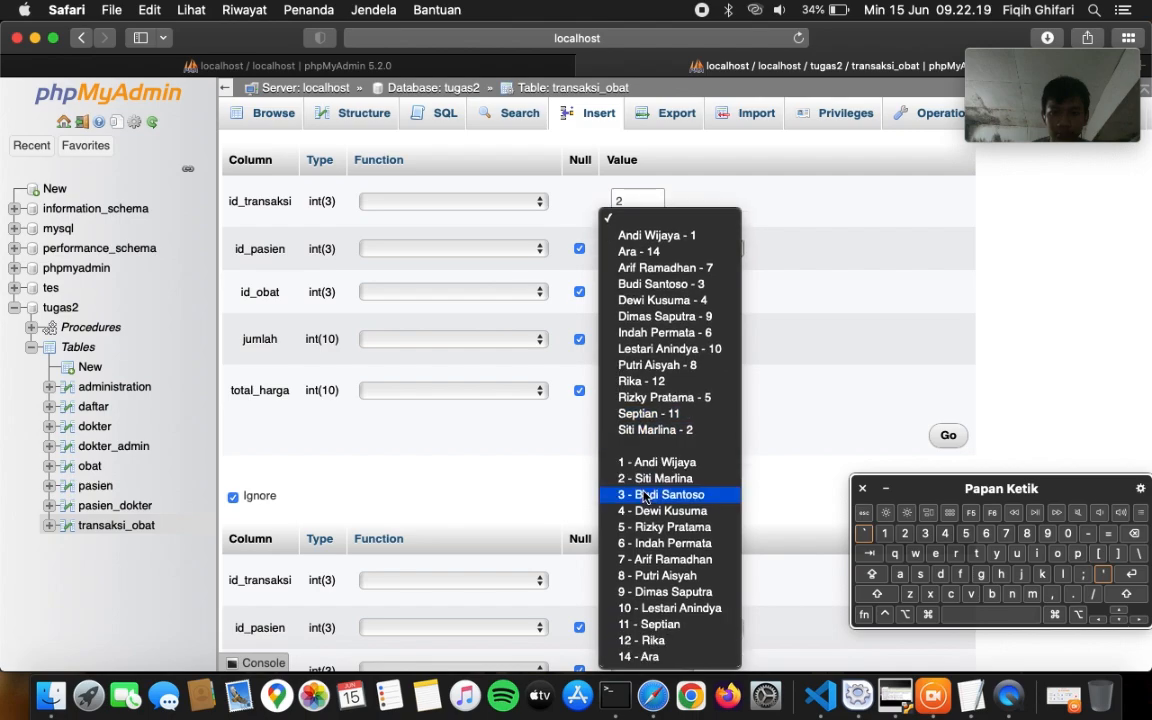
pyautogui.click(651, 631)
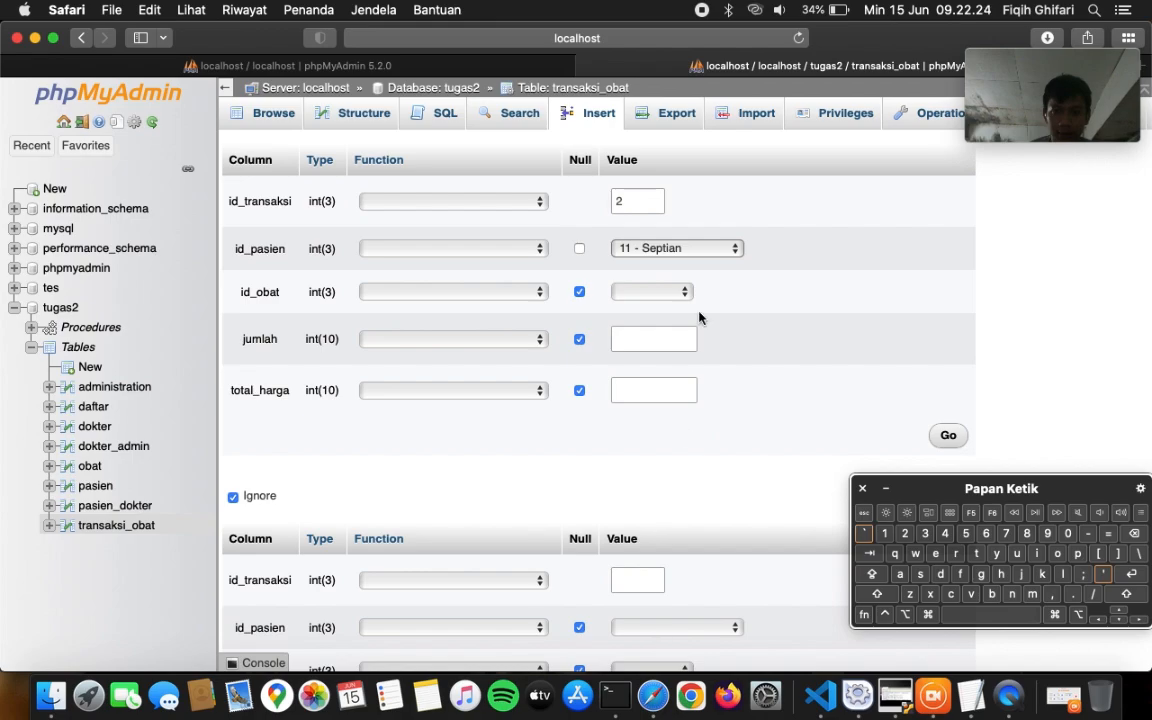
pyautogui.click(672, 250)
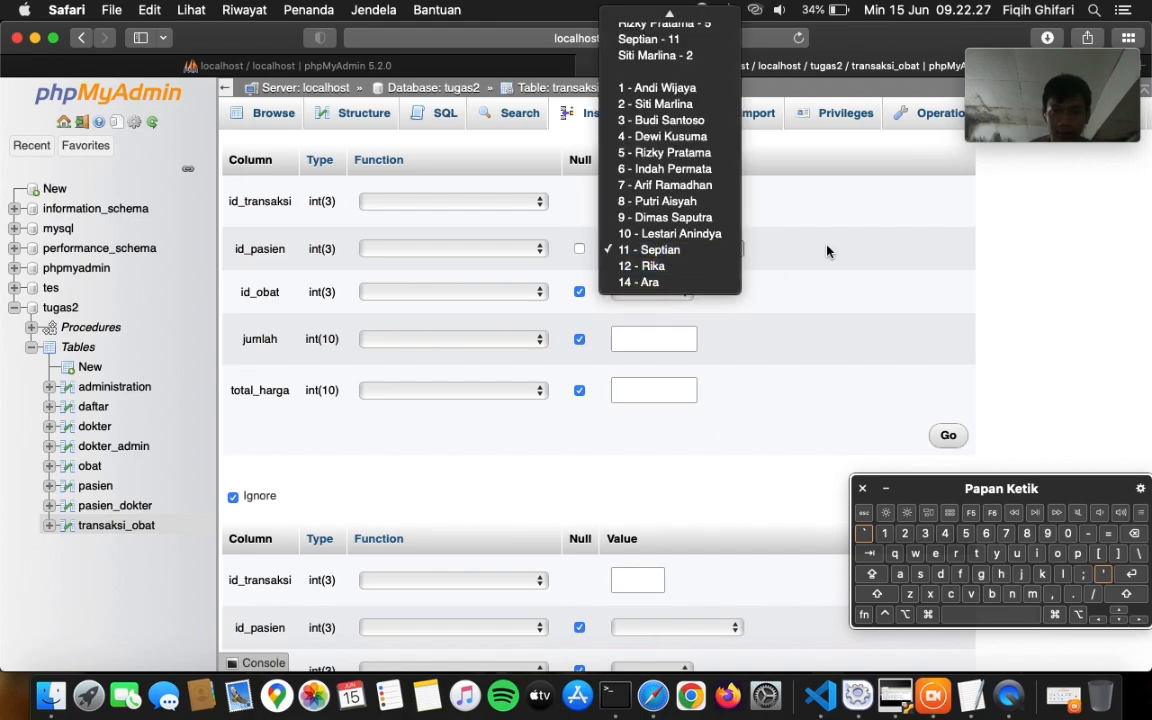
pyautogui.click(827, 251)
pyautogui.click(652, 291)
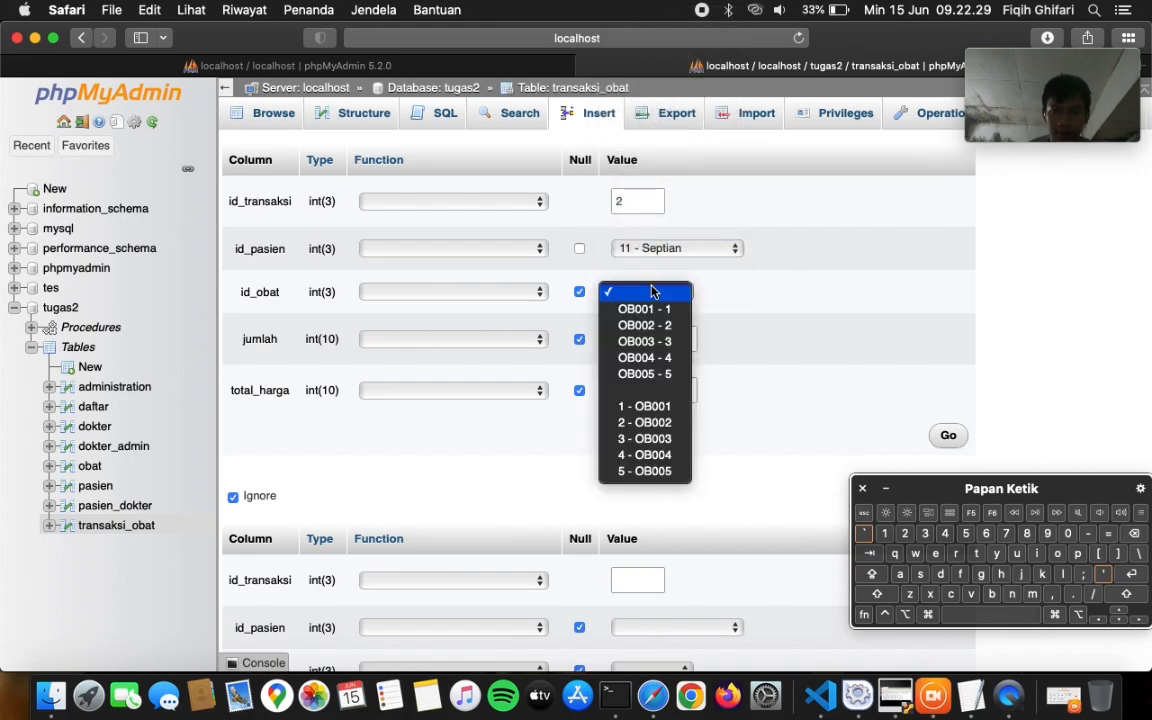
pyautogui.click(652, 456)
# - Enter jumlah 5 and total_harga 0
pyautogui.click(660, 337)
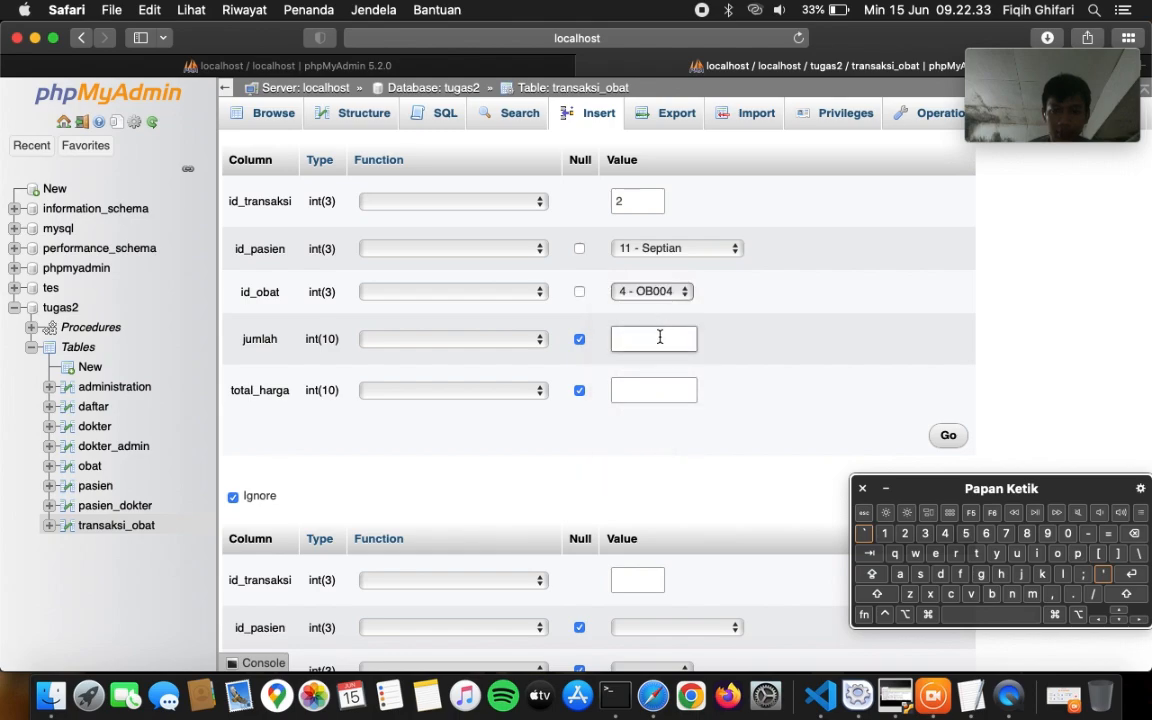
pyautogui.write('5')
pyautogui.click(653, 390)
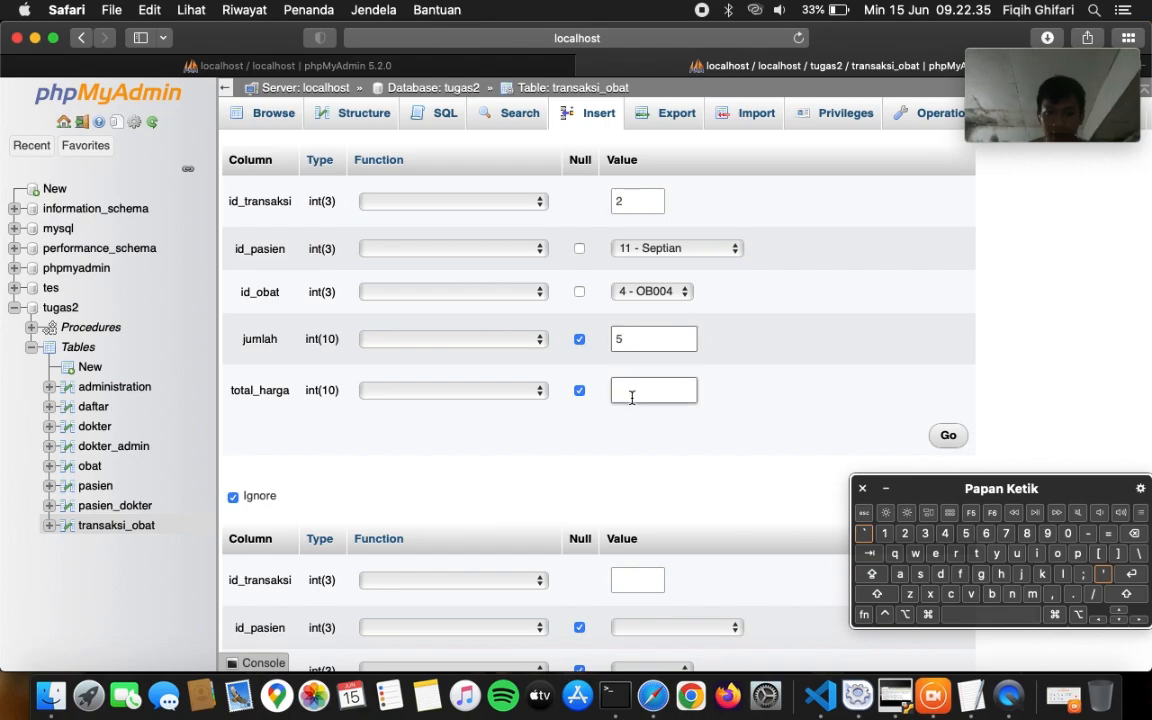
pyautogui.click(1067, 533)
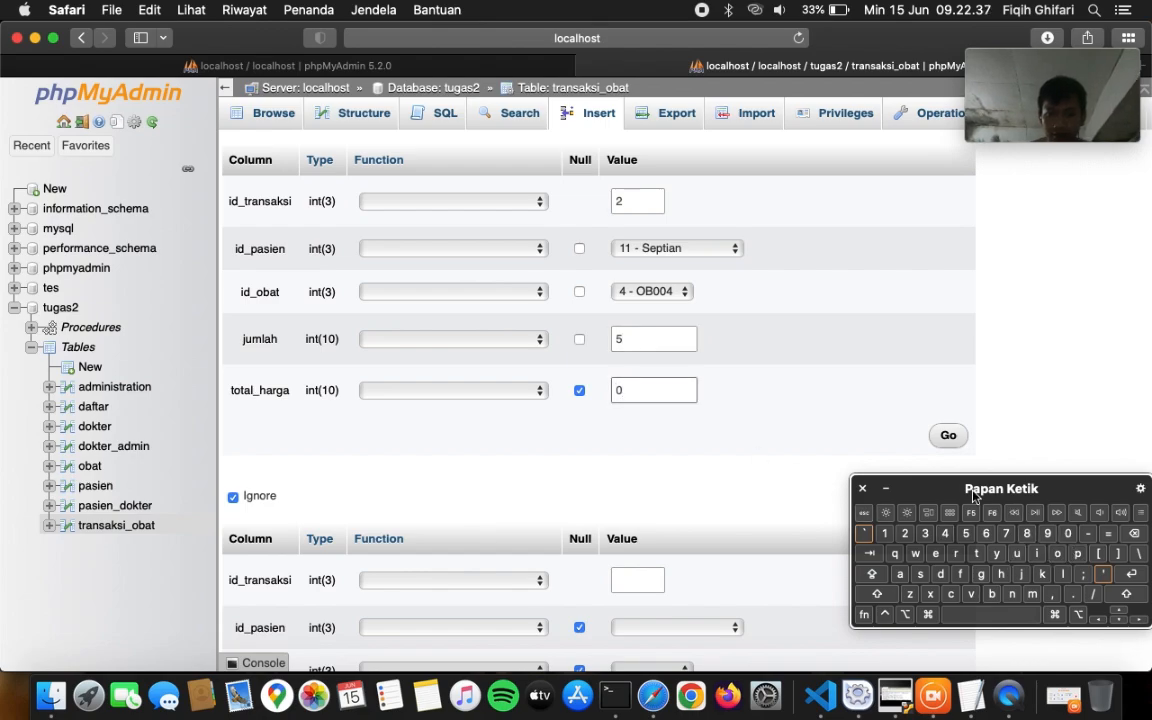
pyautogui.scroll(-3, 746, 514)
pyautogui.scroll(3, 746, 514)
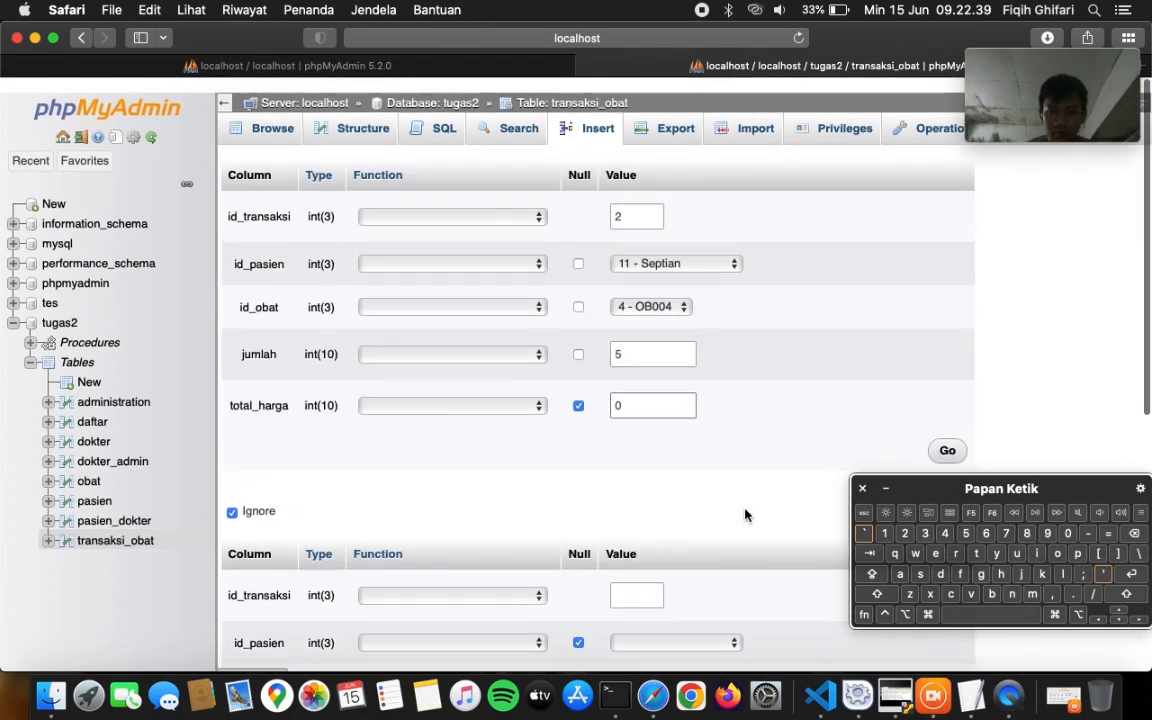
# - Insert the row, rerun the query (duplicate error), and browse the two transaksi_obat rows
pyautogui.click(945, 436)
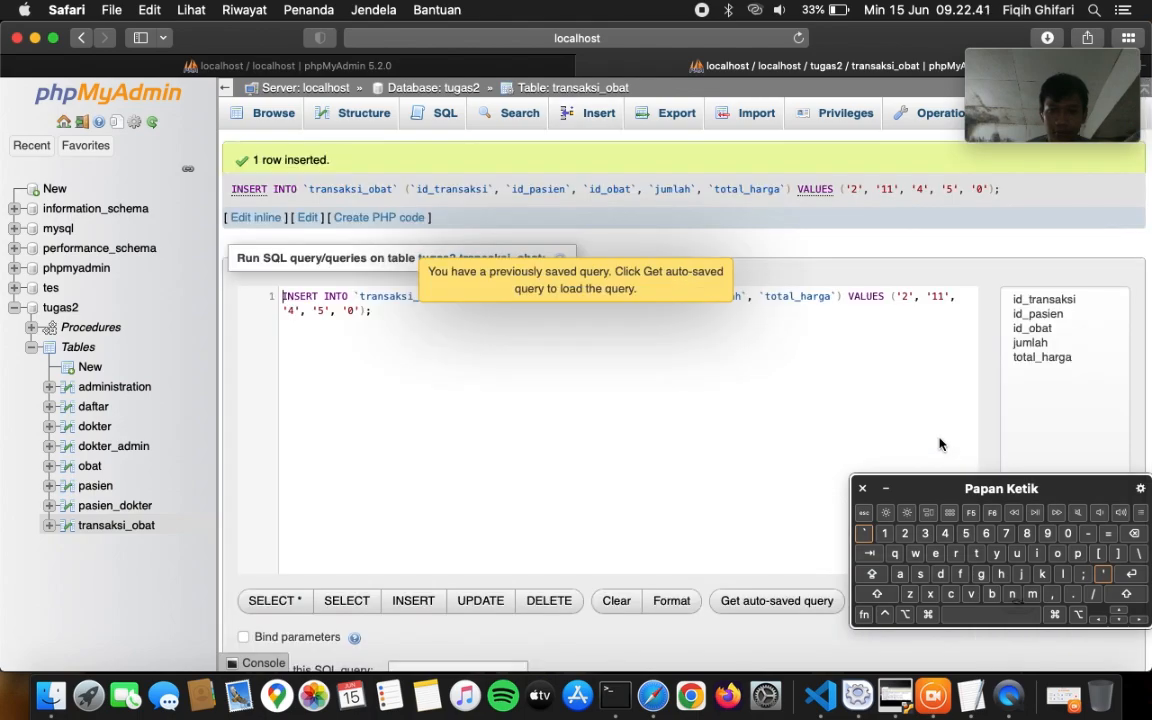
pyautogui.click(676, 293)
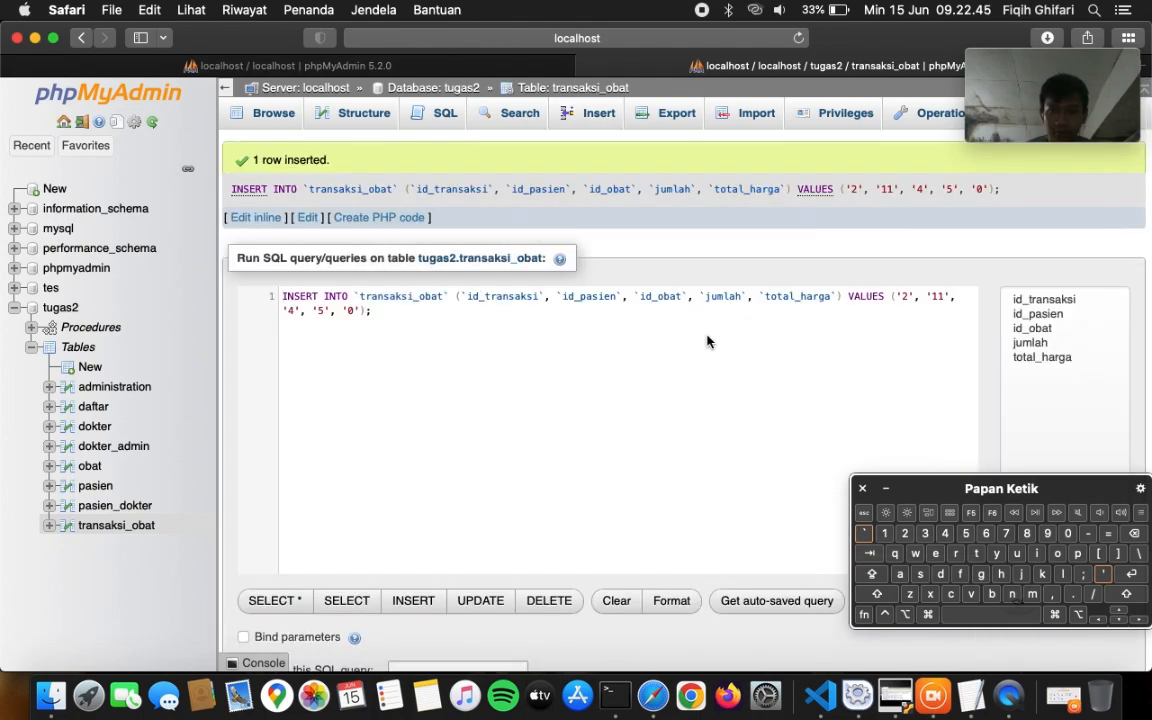
pyautogui.scroll(-2, 694, 463)
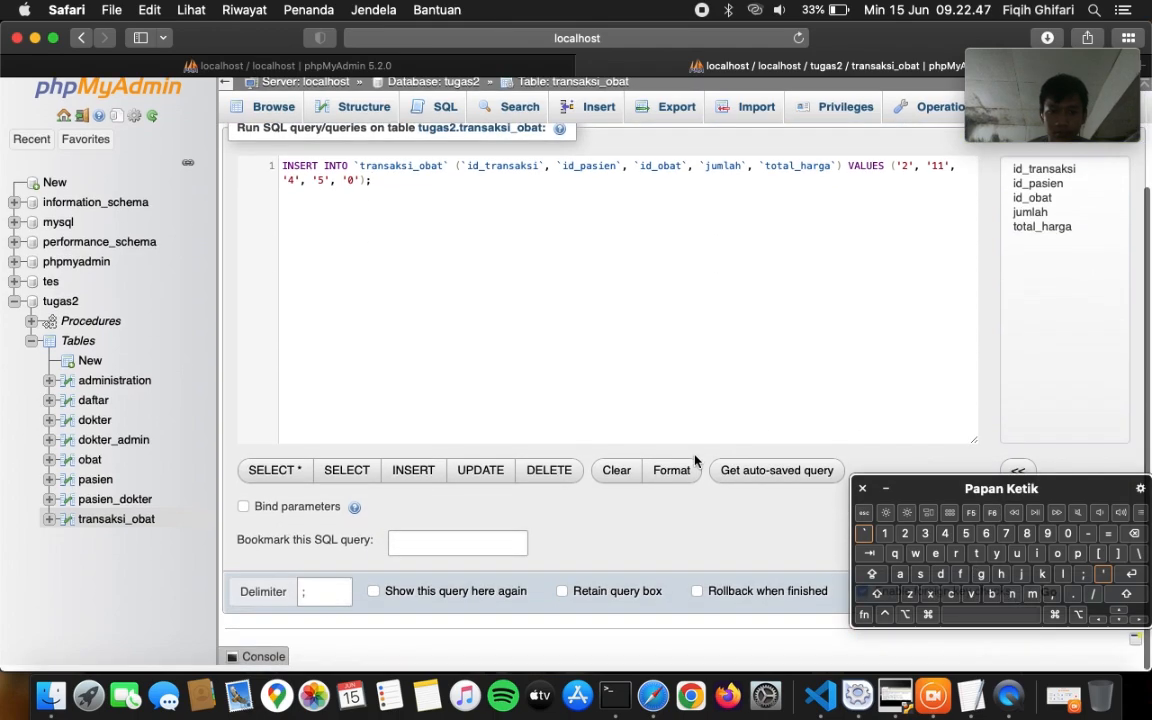
pyautogui.click(865, 487)
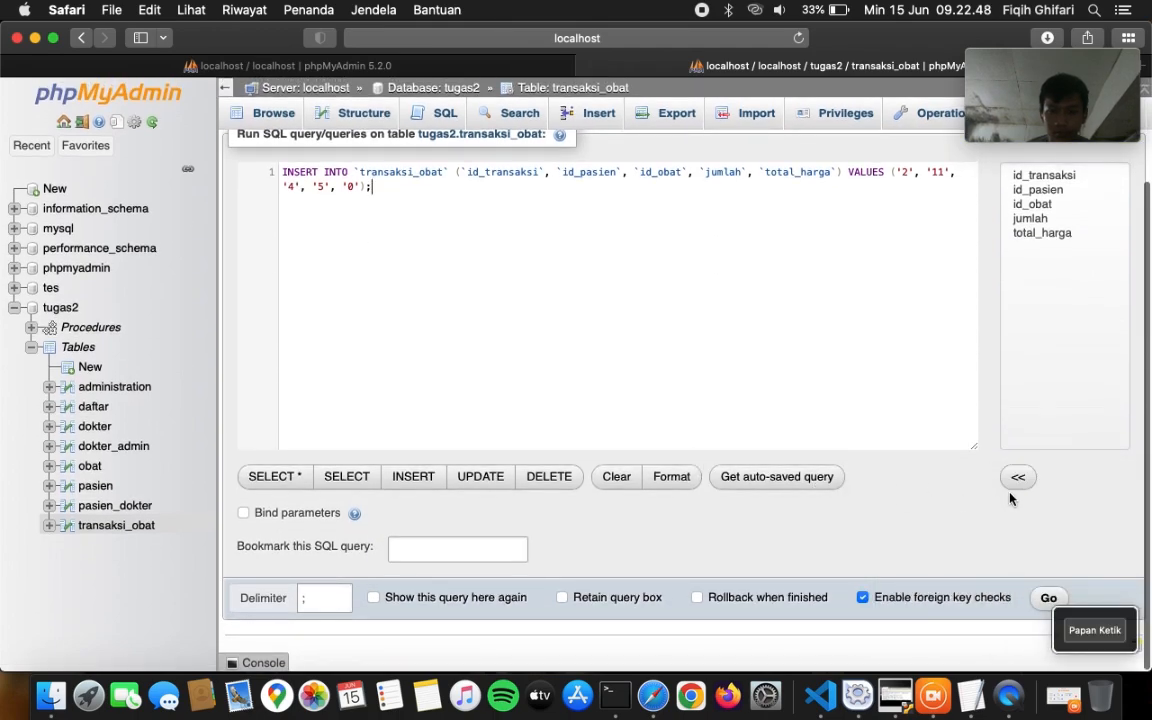
pyautogui.click(1048, 595)
pyautogui.scroll(-3, 843, 470)
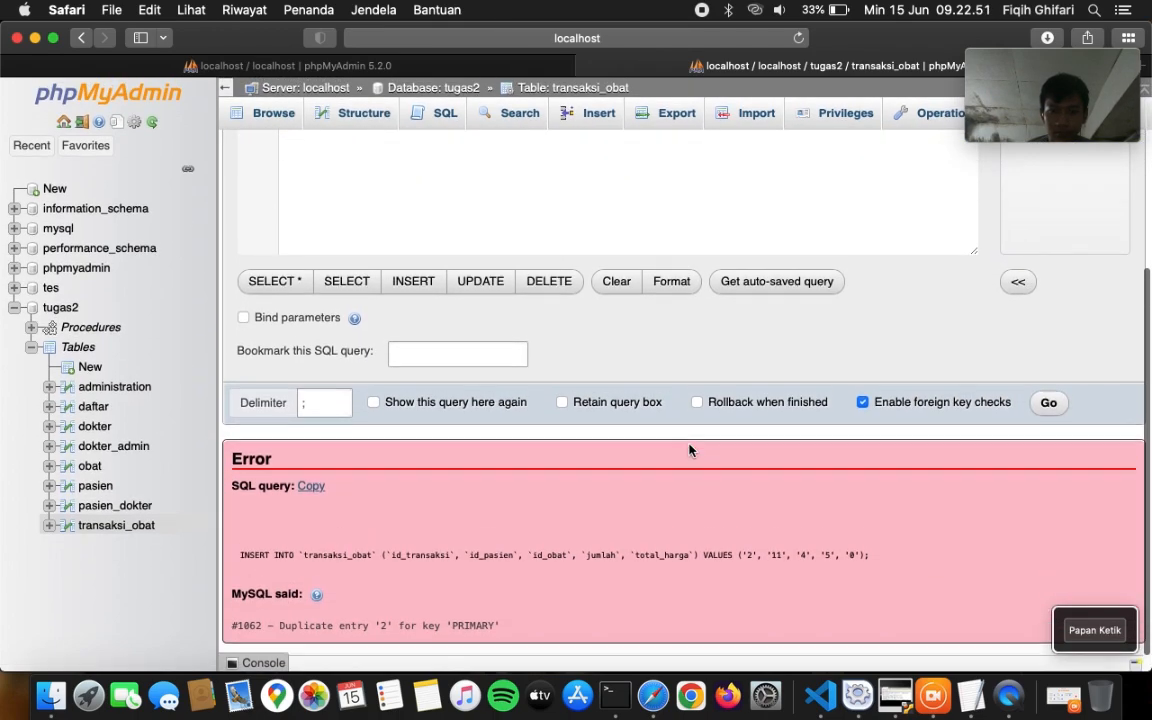
pyautogui.scroll(4, 689, 450)
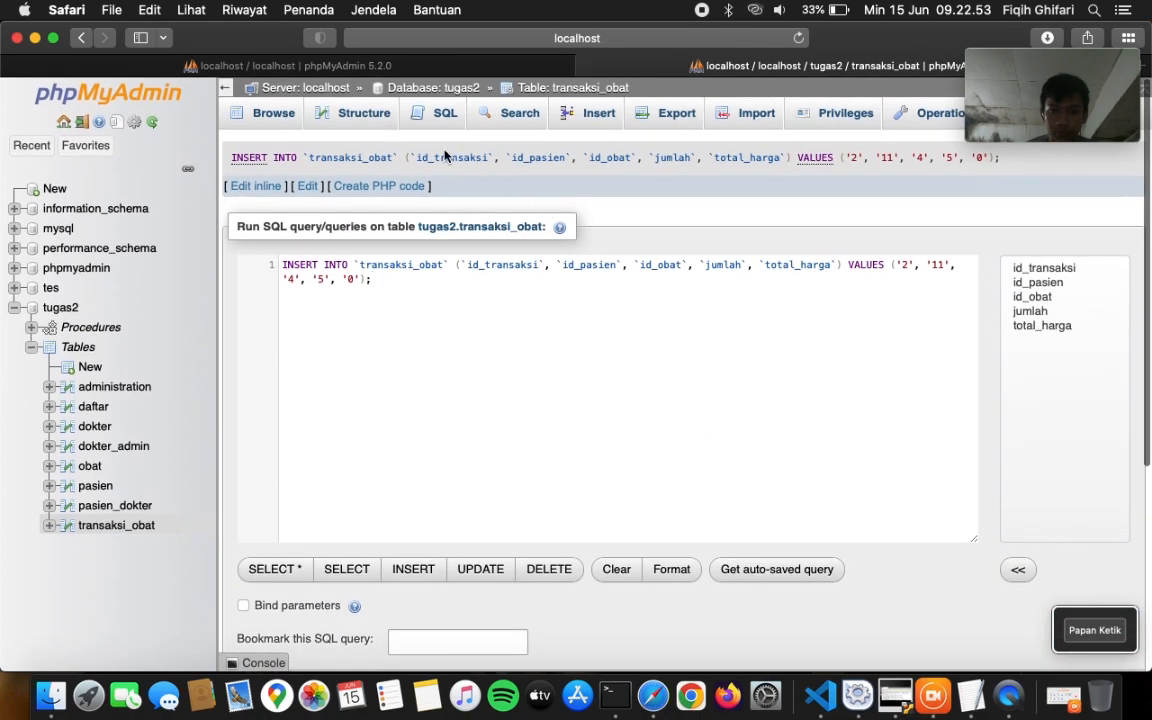
pyautogui.click(274, 116)
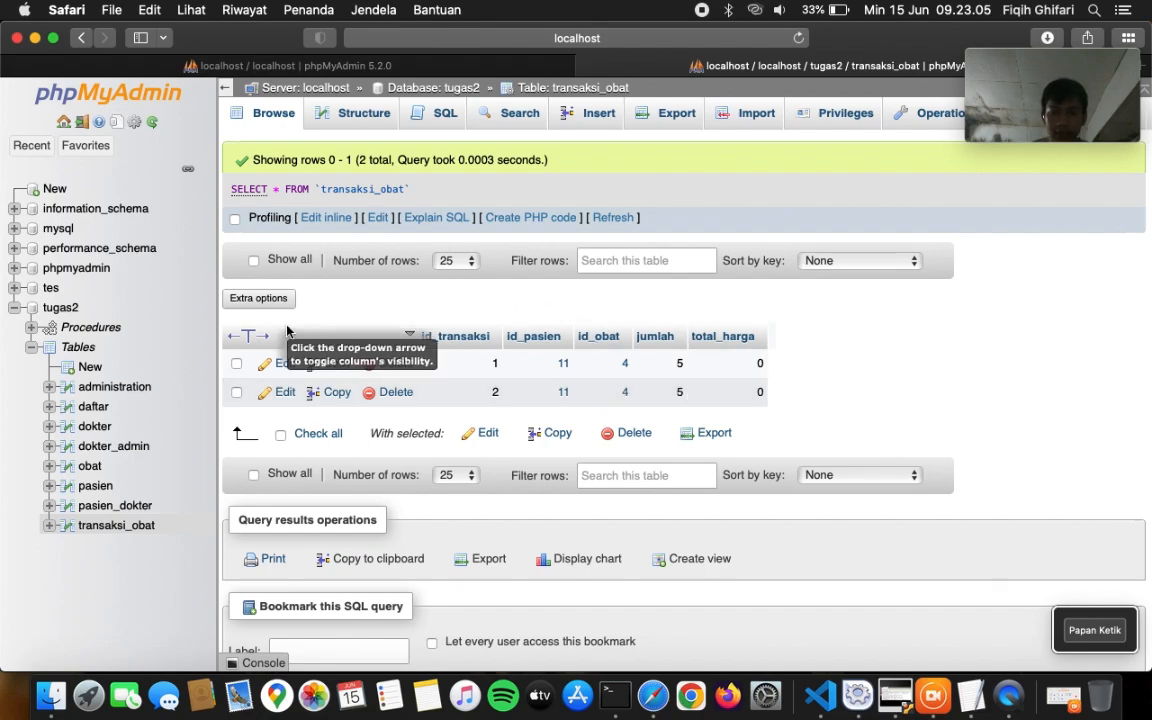
# - View obat on the primary, then reload the replica's obat table to compare OB004 stock
pyautogui.click(90, 467)
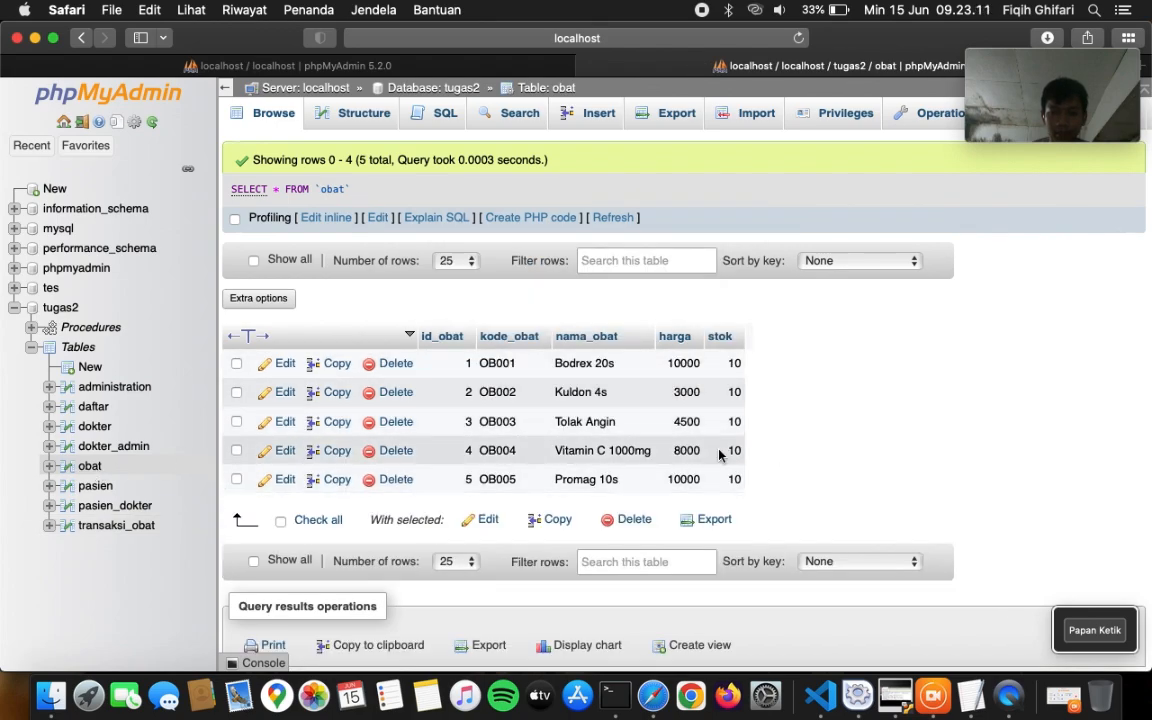
pyautogui.click(895, 695)
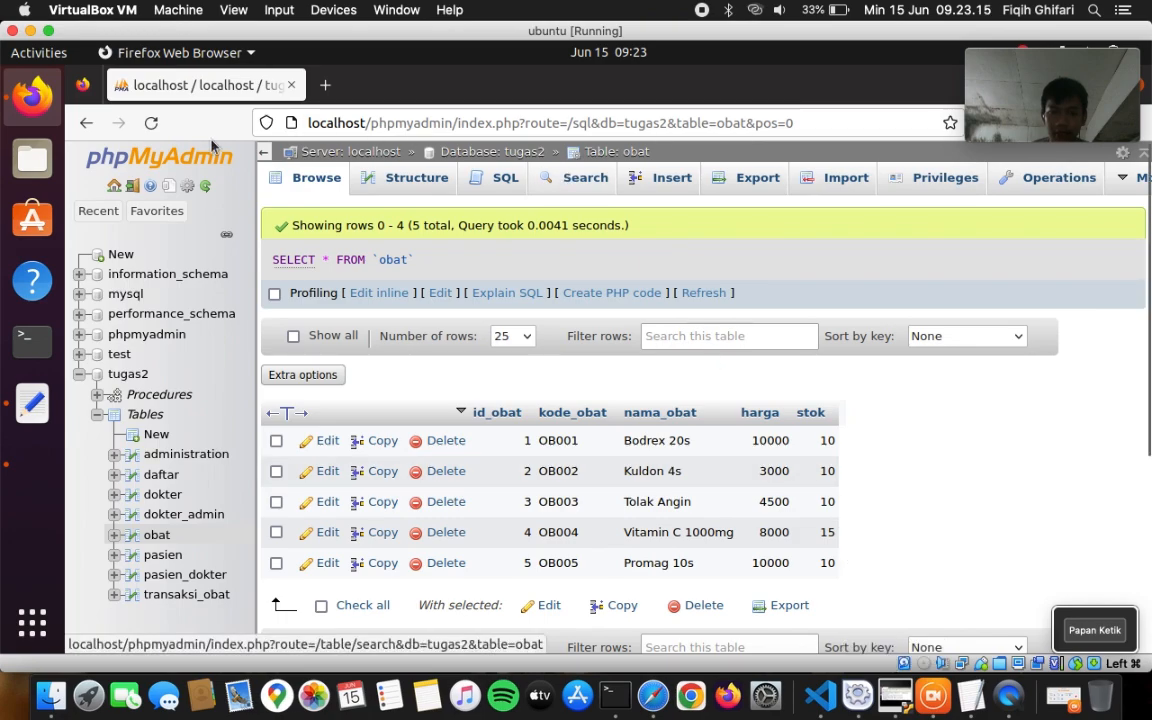
pyautogui.click(153, 131)
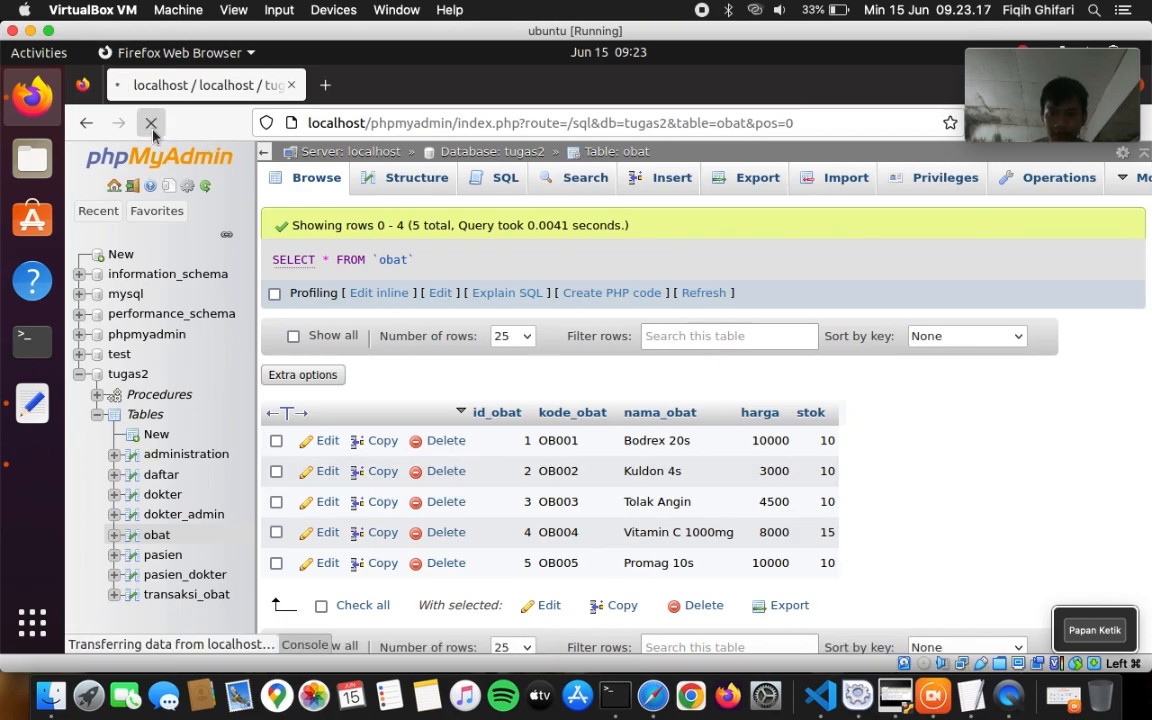